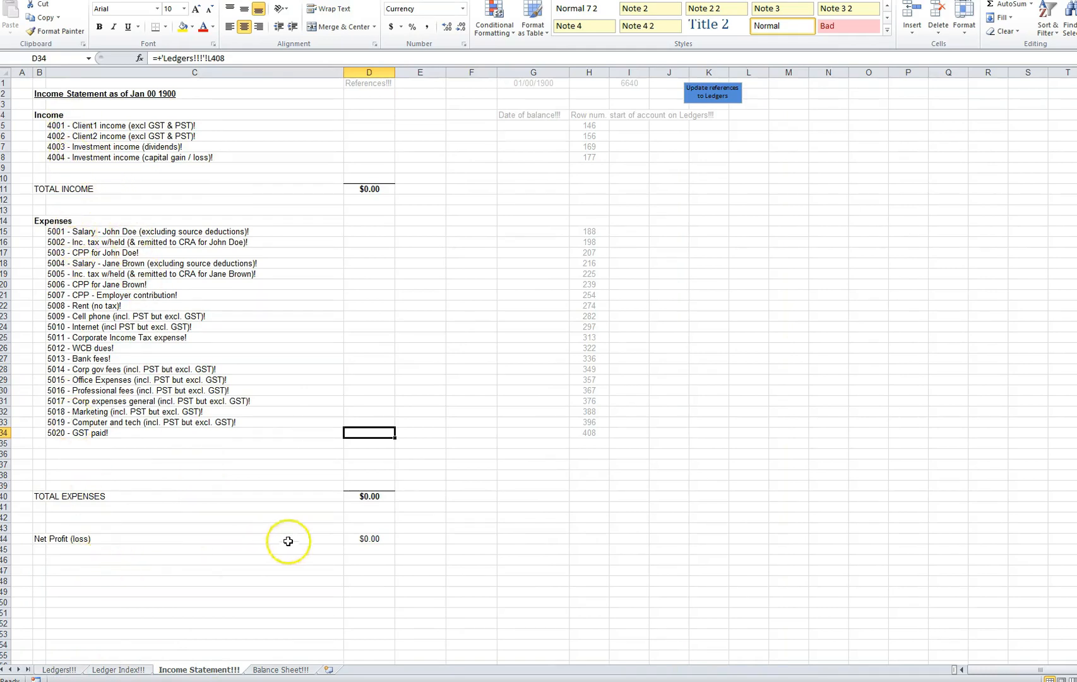
# Step: Inspect the Net Profit (loss) formula on the Income Statement and the net profit line in the Balance Sheet's Equity section
pyautogui.click(363, 539)
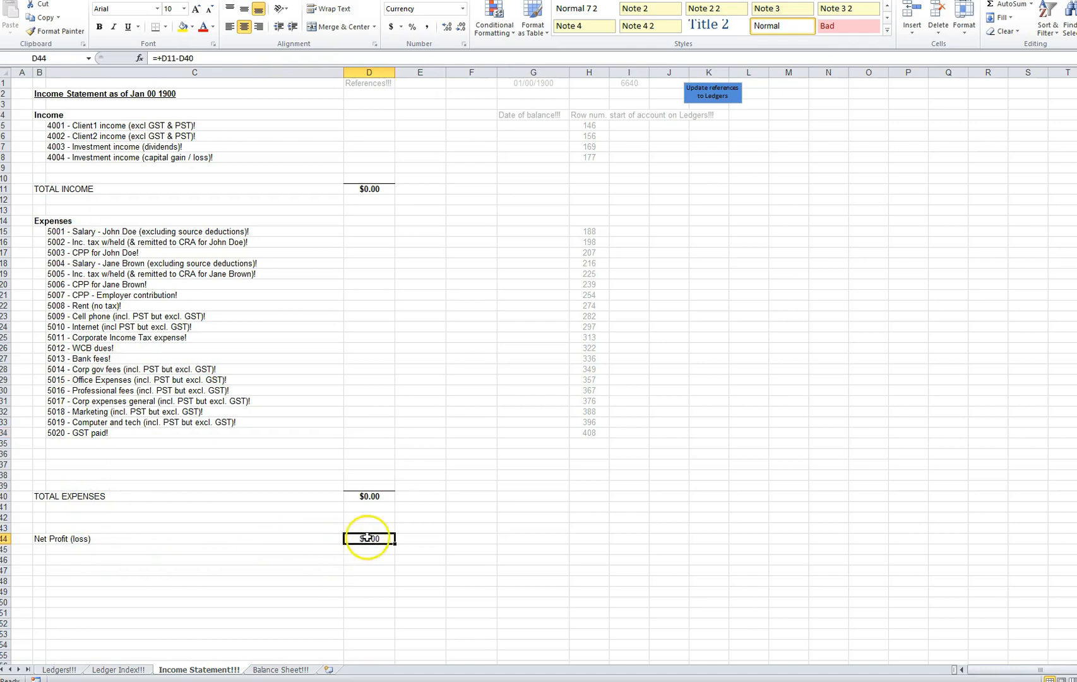
pyautogui.click(278, 671)
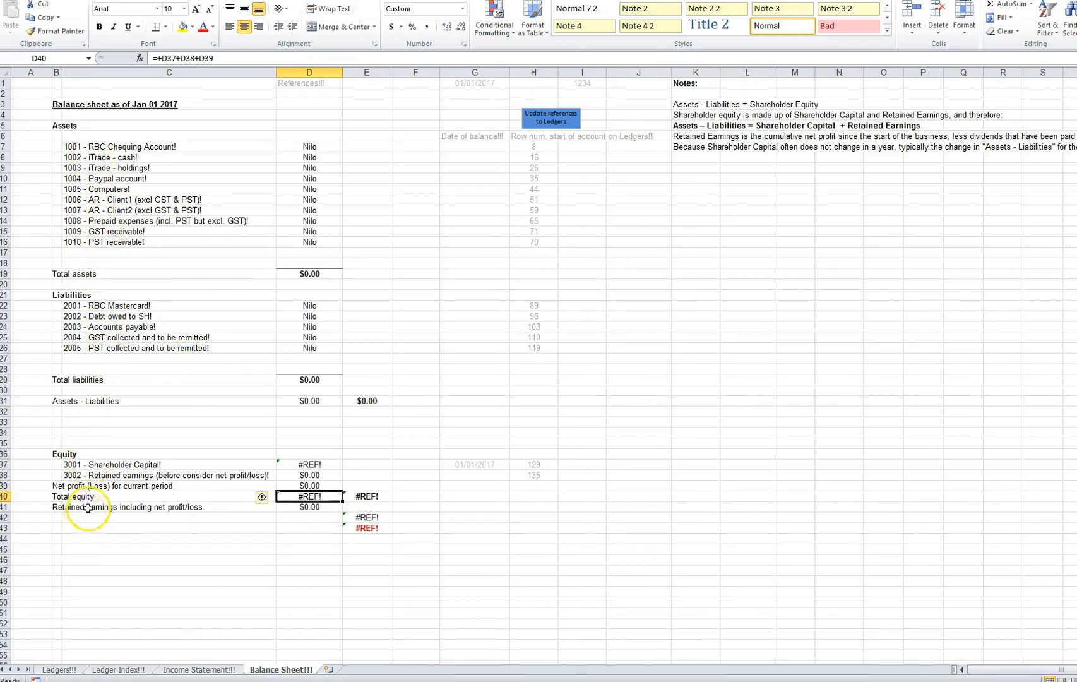
pyautogui.click(81, 485)
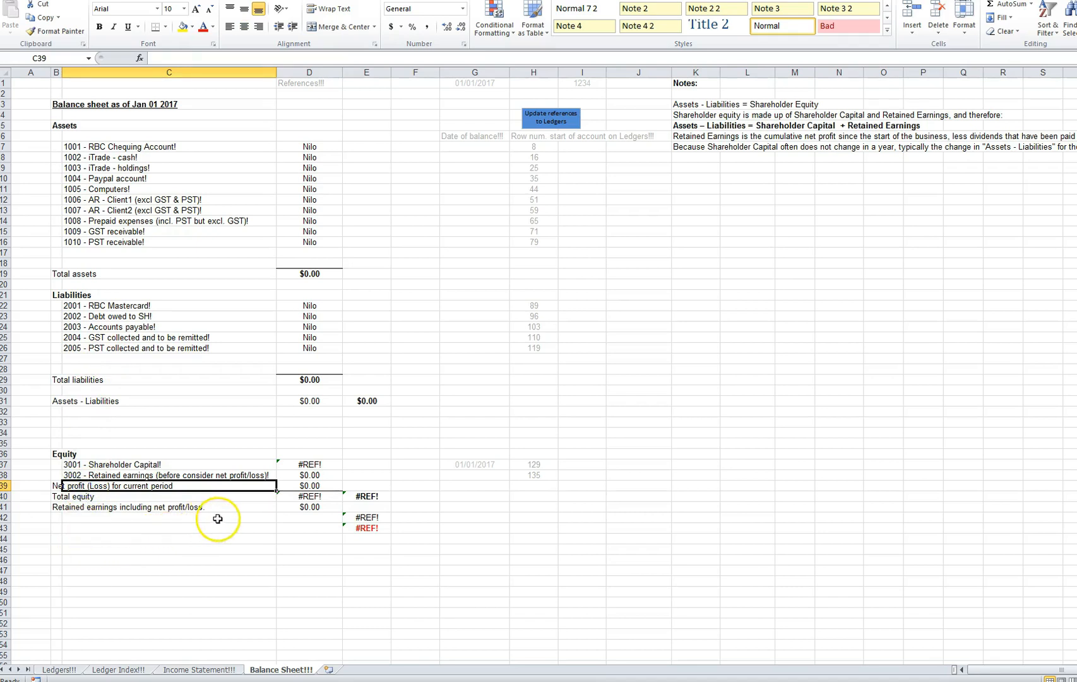
# Step: Go to the Ledgers sheet and examine its Amount, Debit, Credit, Running bal and Row match column headings
pyautogui.click(58, 669)
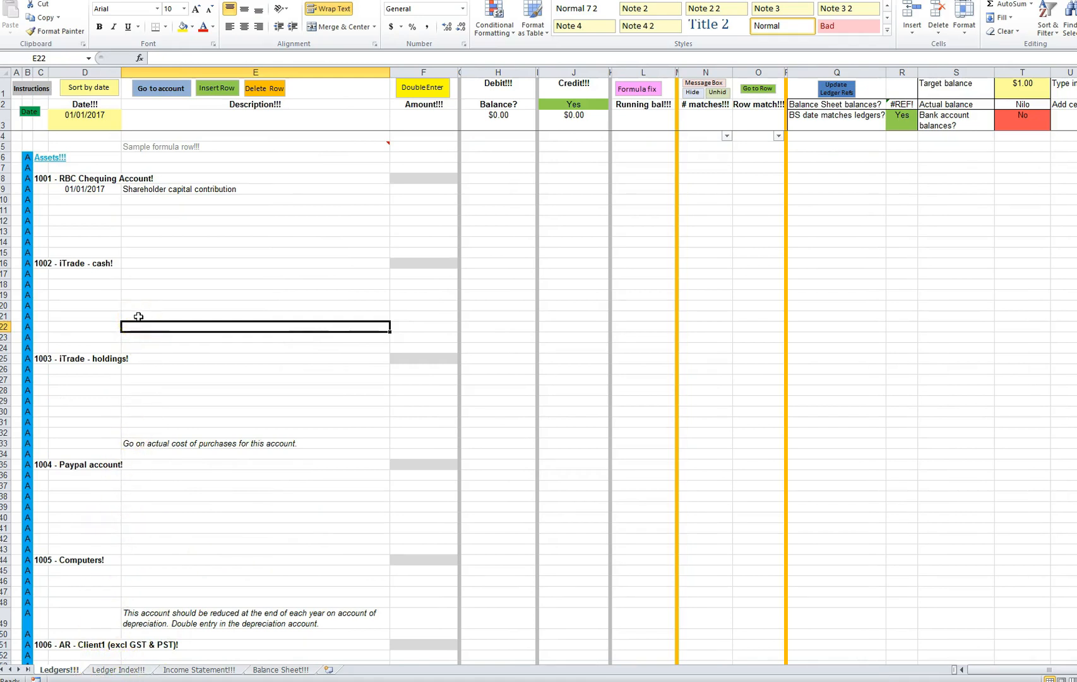
pyautogui.click(430, 104)
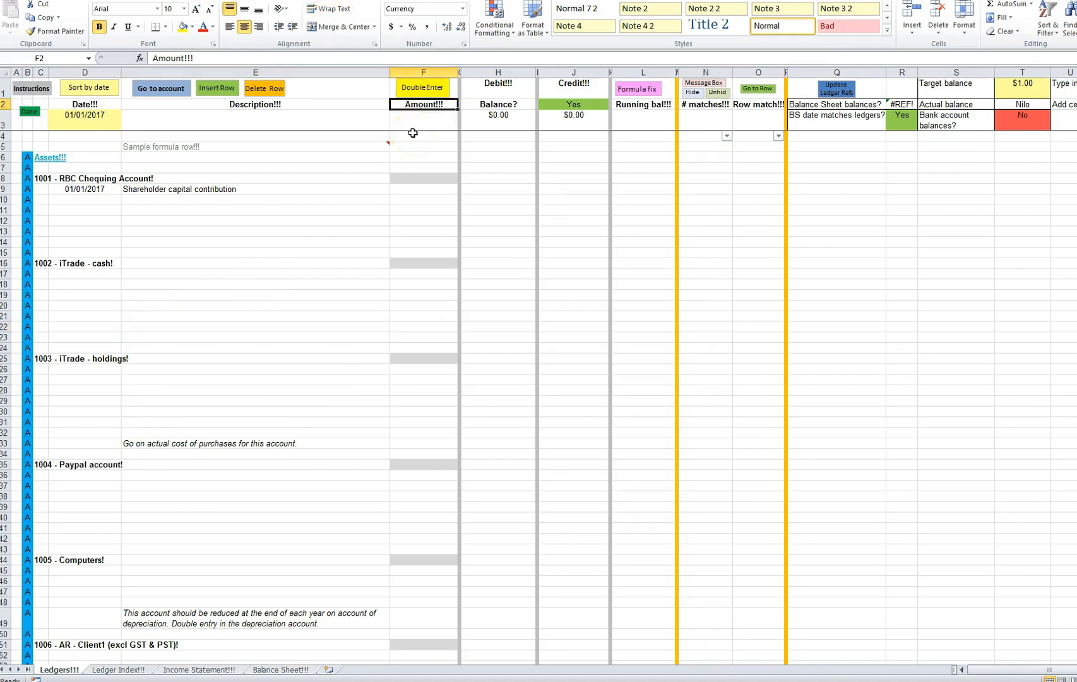
pyautogui.click(498, 84)
pyautogui.click(569, 85)
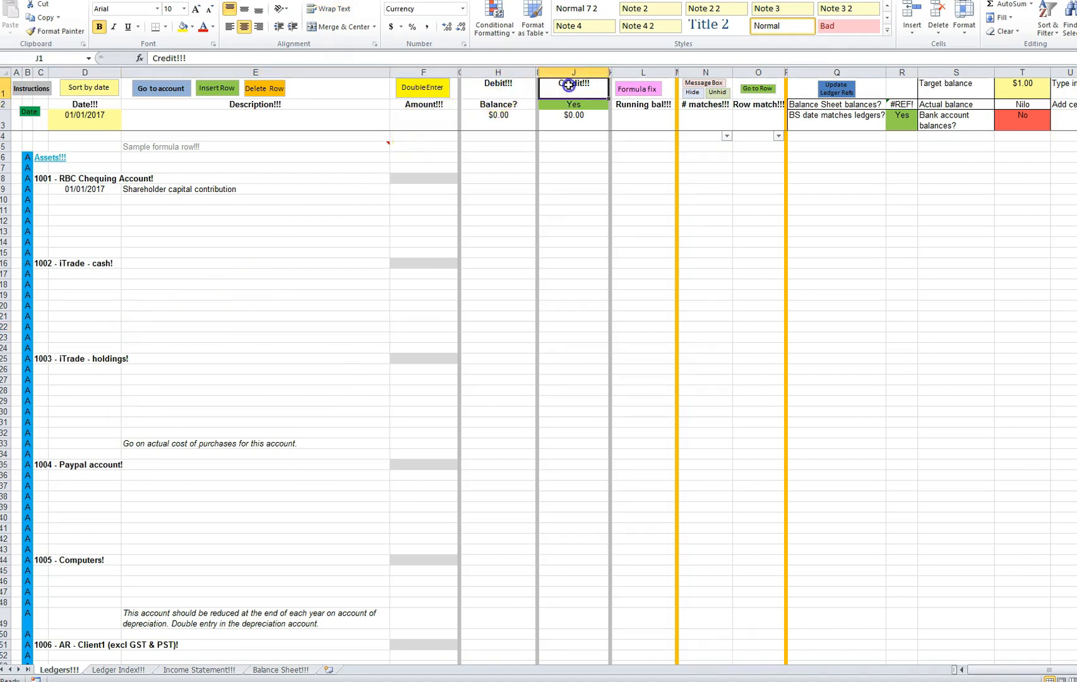
pyautogui.click(647, 106)
pyautogui.click(756, 107)
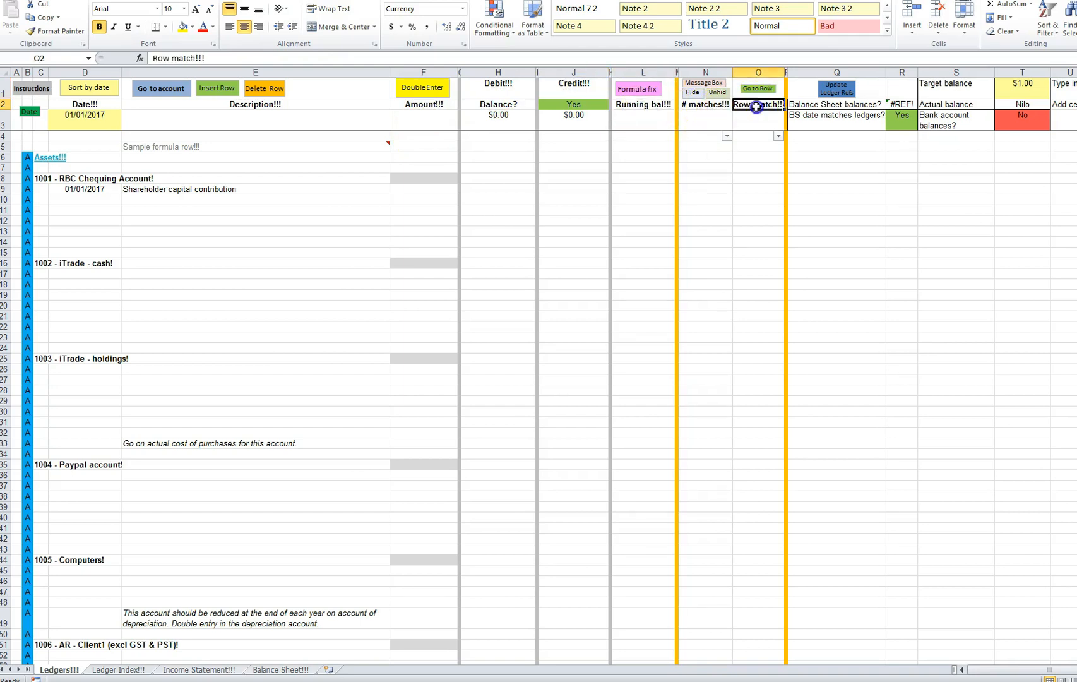
# Step: Review the Ledger Index, Ledgers and Income Statement sheets, then inspect the date formula in G1 of the Balance Sheet
pyautogui.click(128, 671)
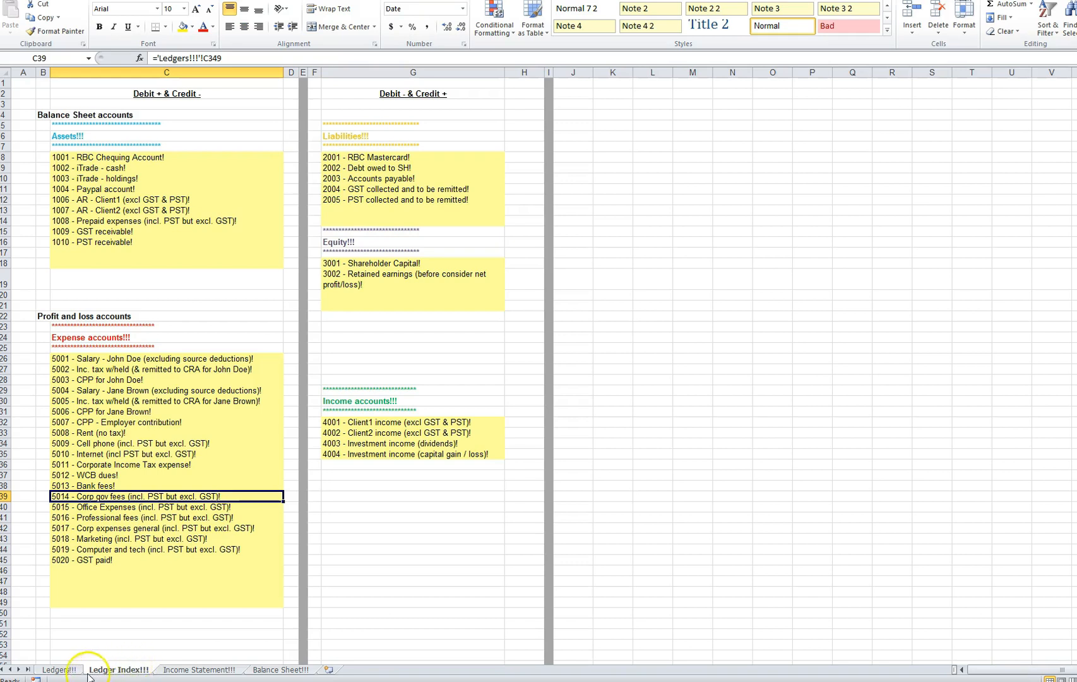
pyautogui.click(60, 670)
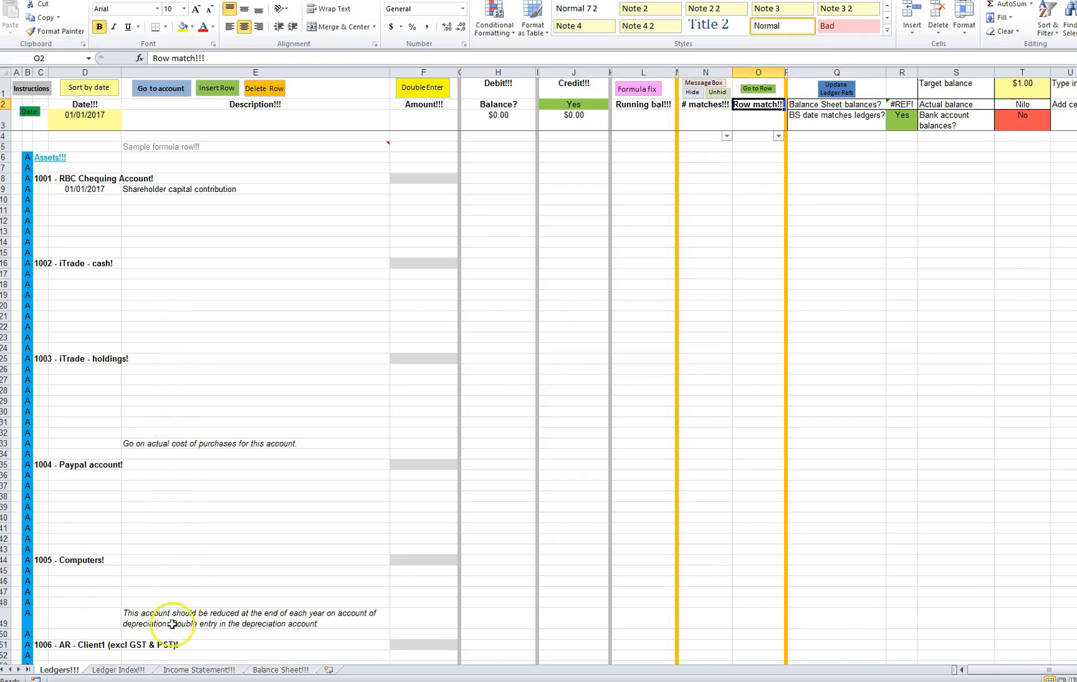
pyautogui.click(198, 671)
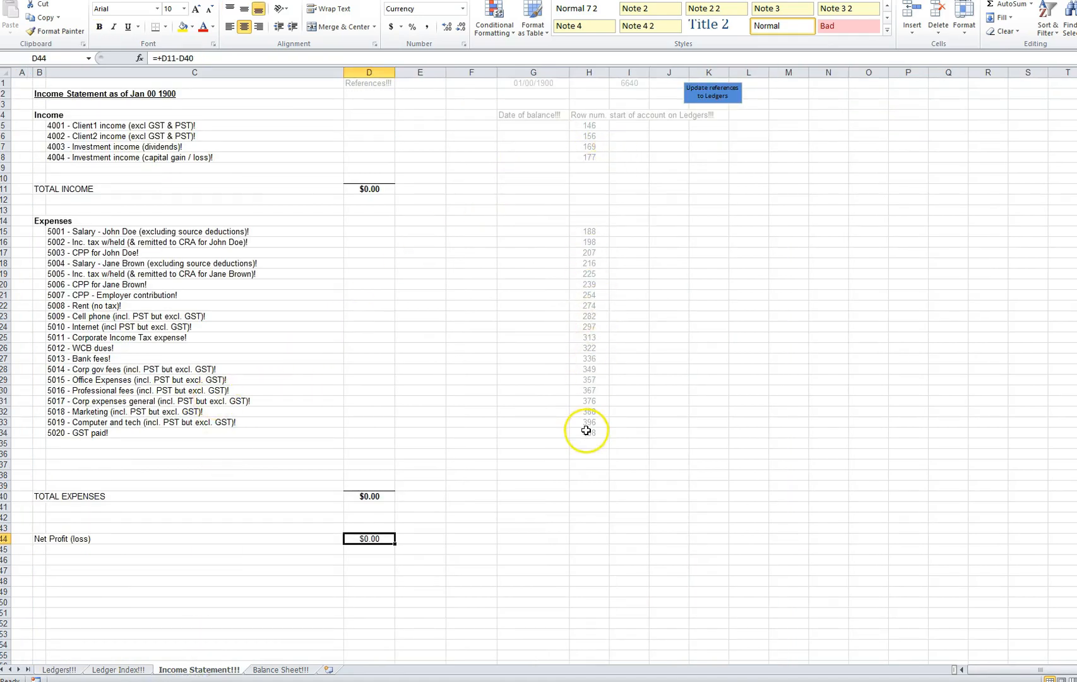
pyautogui.click(281, 670)
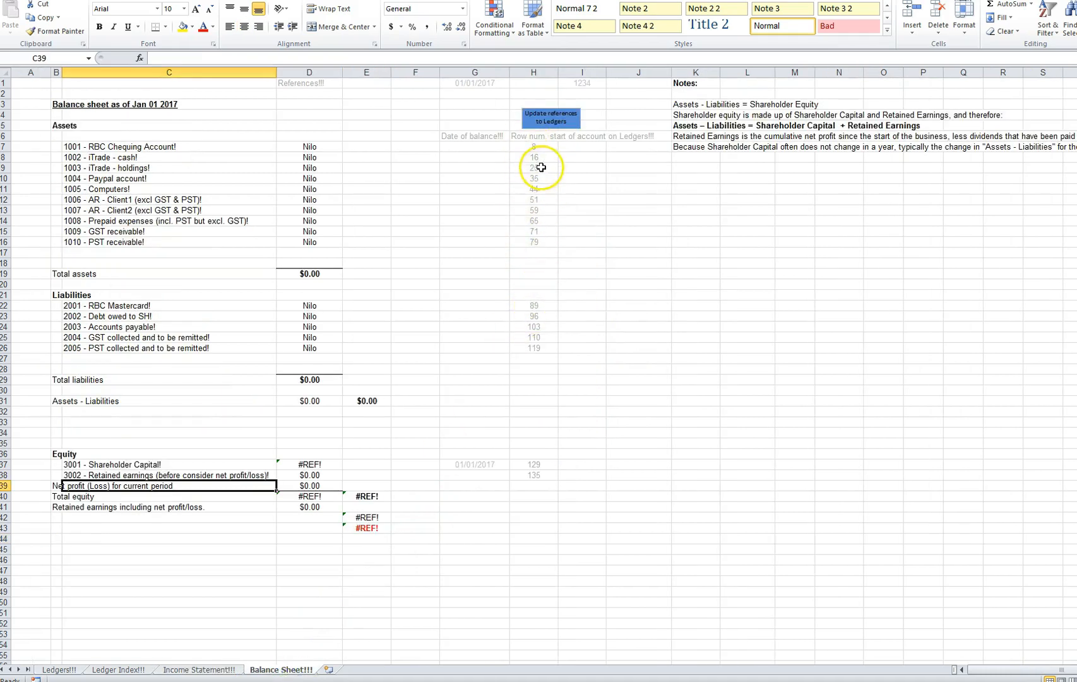
pyautogui.click(471, 84)
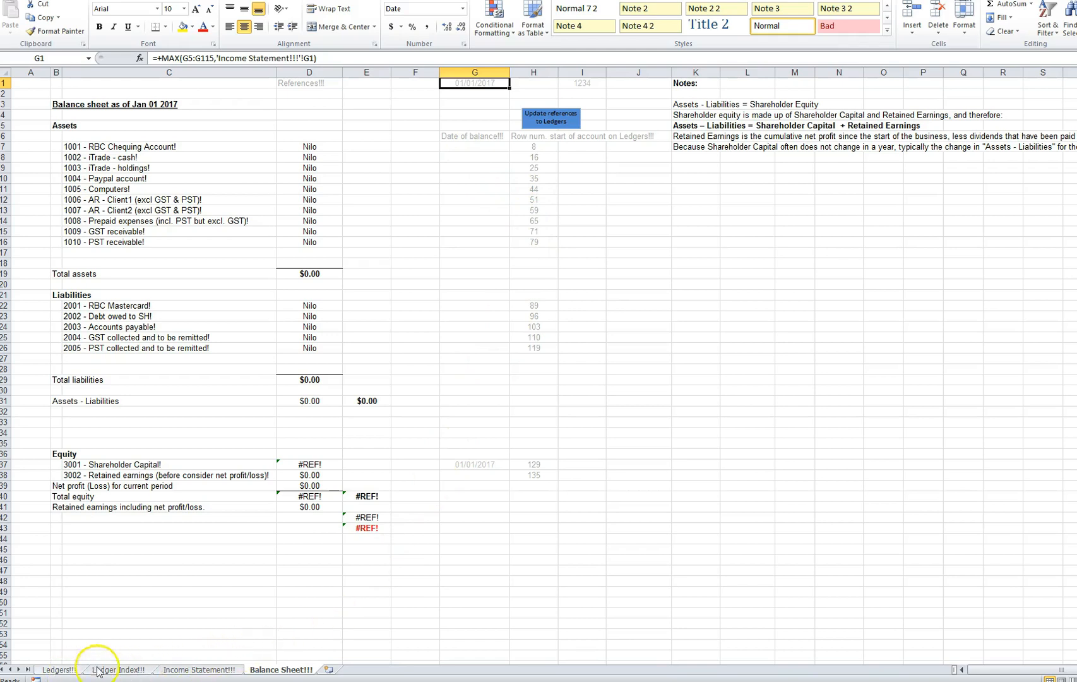
# Step: On the Ledgers sheet, examine the formulas from Debit to Row match in row 5 and rows 11 to 27, and the entry area C8:F35
pyautogui.click(79, 192)
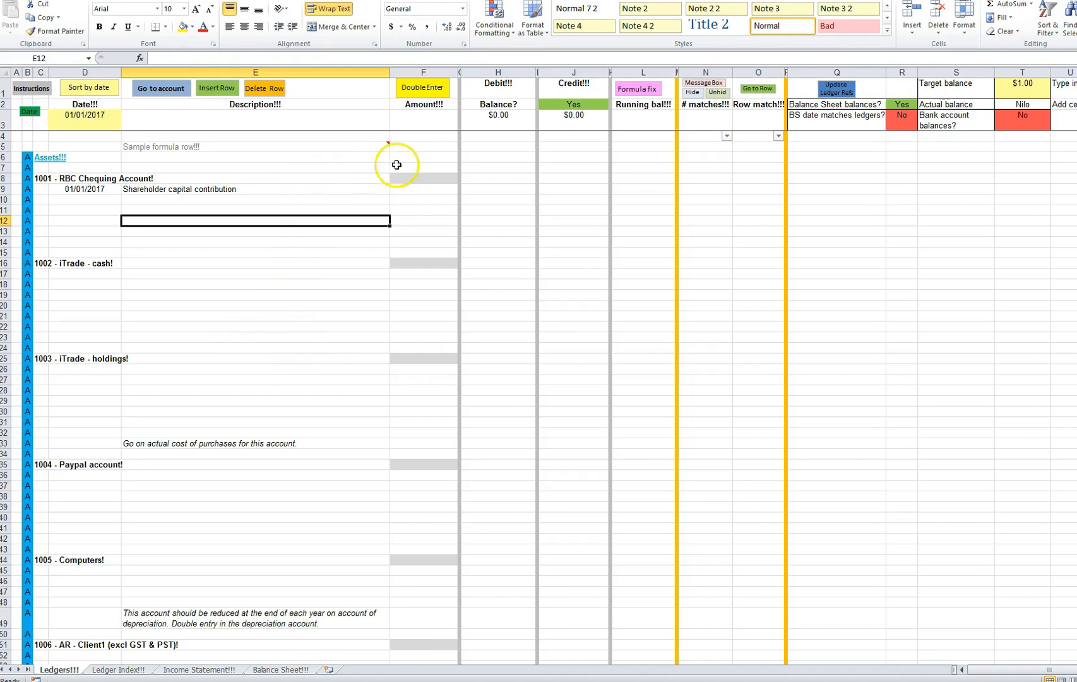
pyautogui.moveTo(494, 149); pyautogui.dragTo(762, 147)
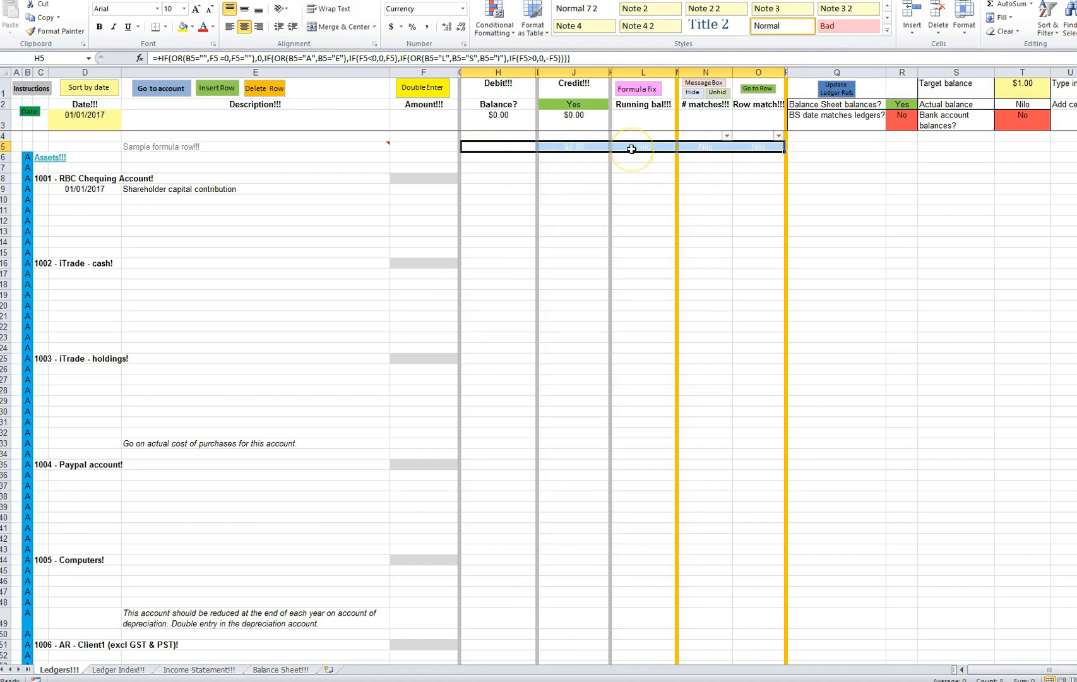
pyautogui.click(515, 168)
pyautogui.moveTo(490, 214); pyautogui.dragTo(759, 383)
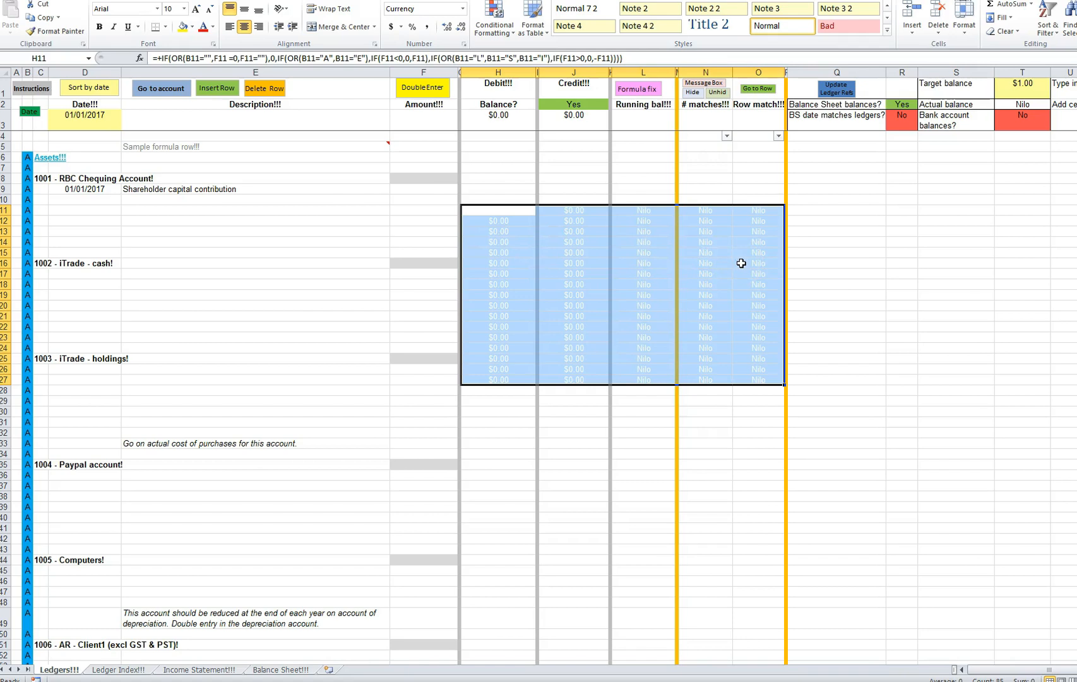
pyautogui.click(563, 261)
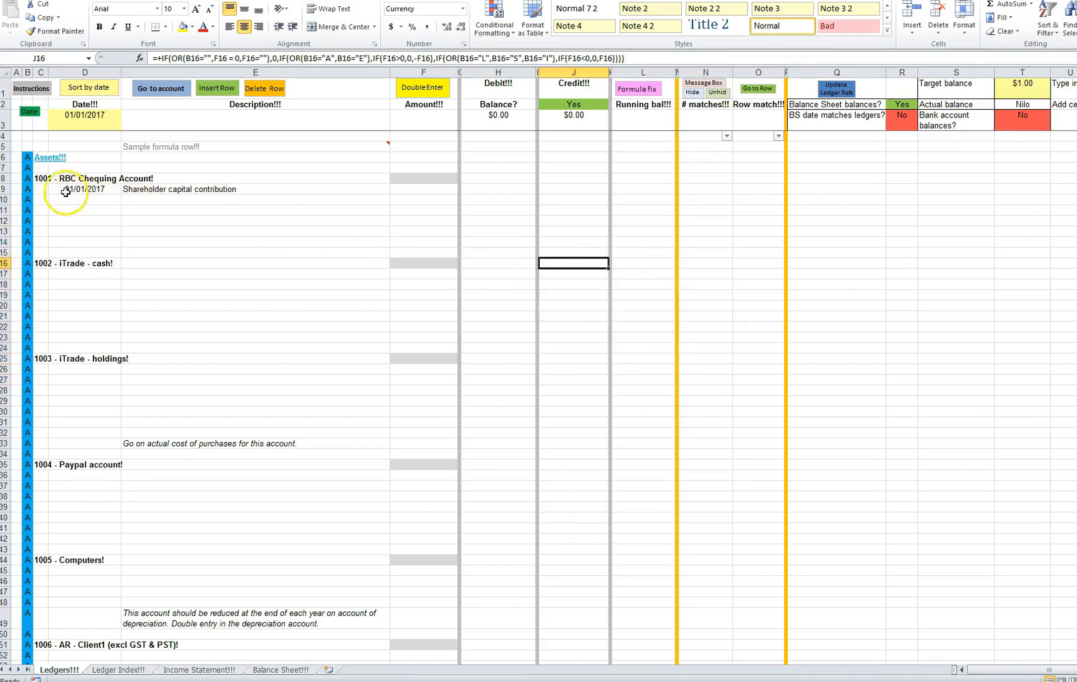
pyautogui.moveTo(43, 179); pyautogui.dragTo(426, 466)
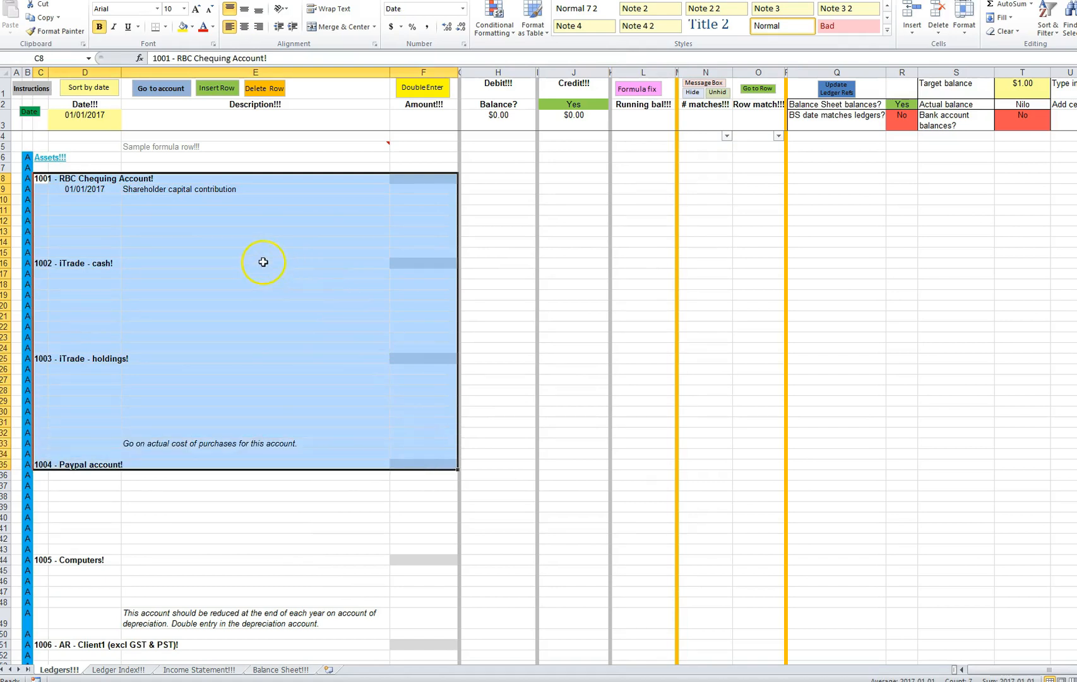
pyautogui.click(199, 219)
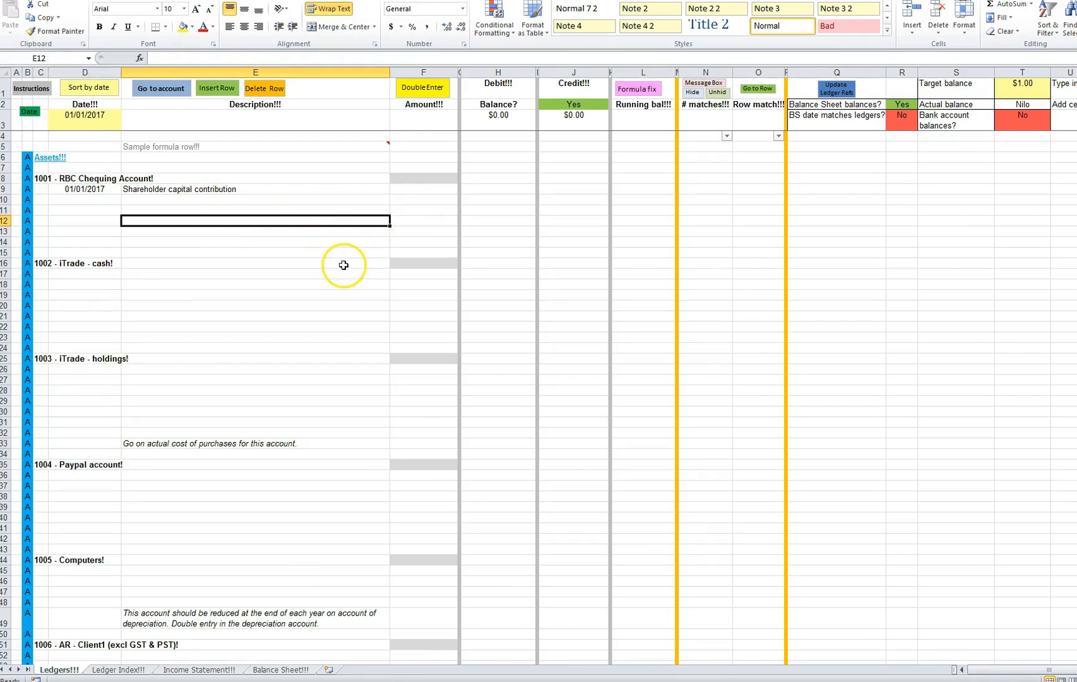
# Step: Enter a test amount of -100 in cell F11 under the 1001 - RBC Chequing Account
pyautogui.click(422, 210)
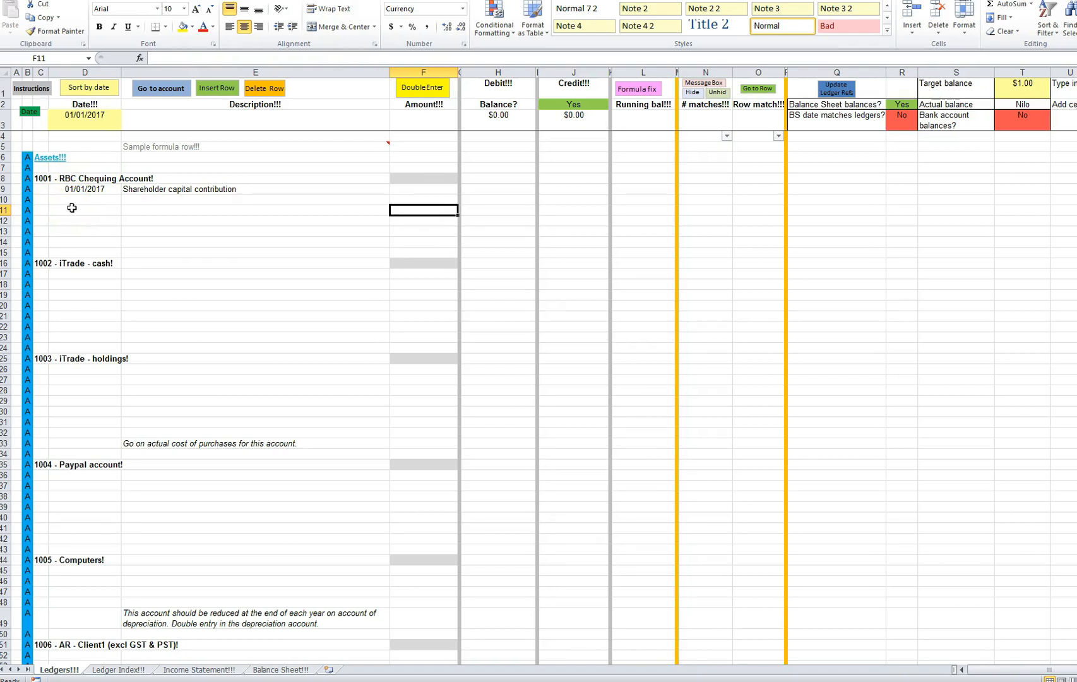
pyautogui.write('-100')
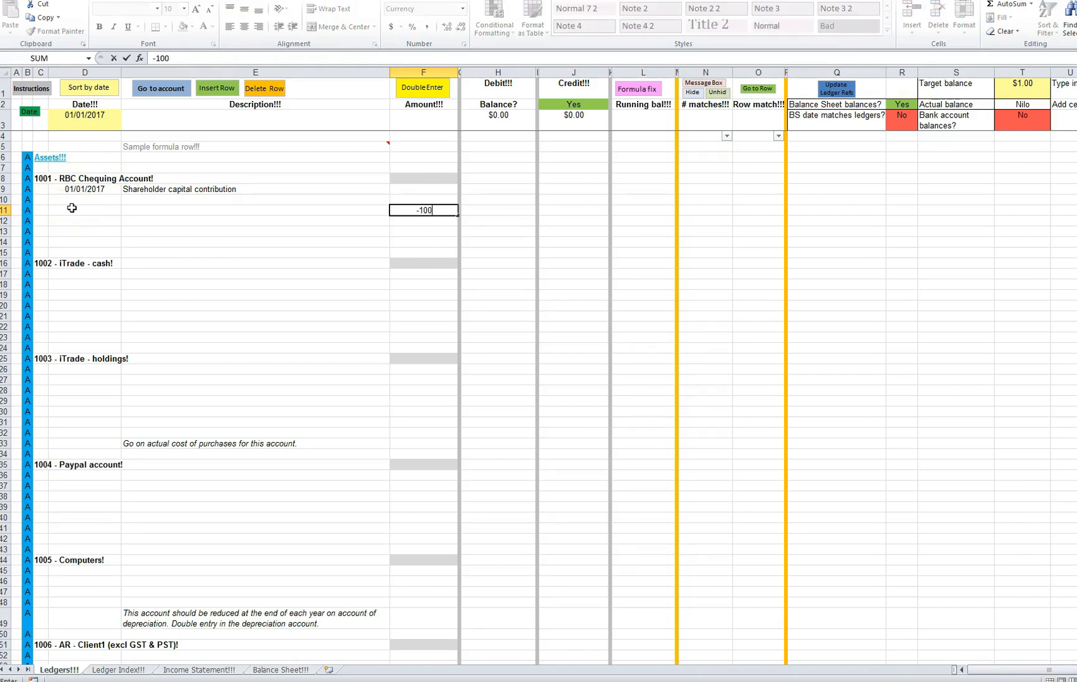
pyautogui.press('Return')
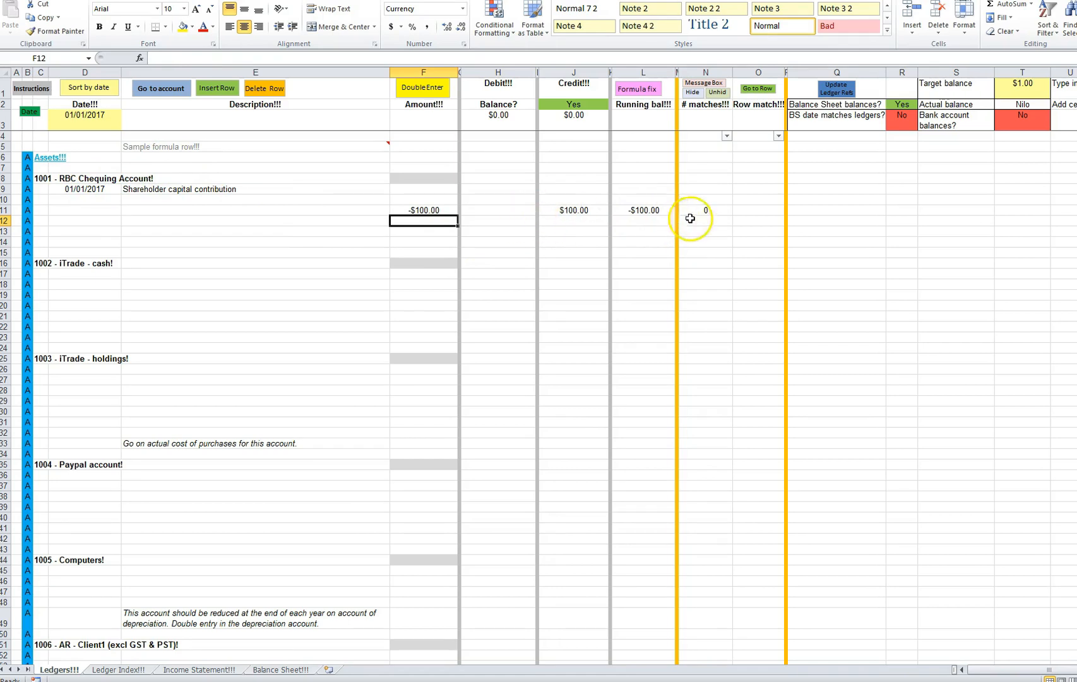
pyautogui.click(421, 211)
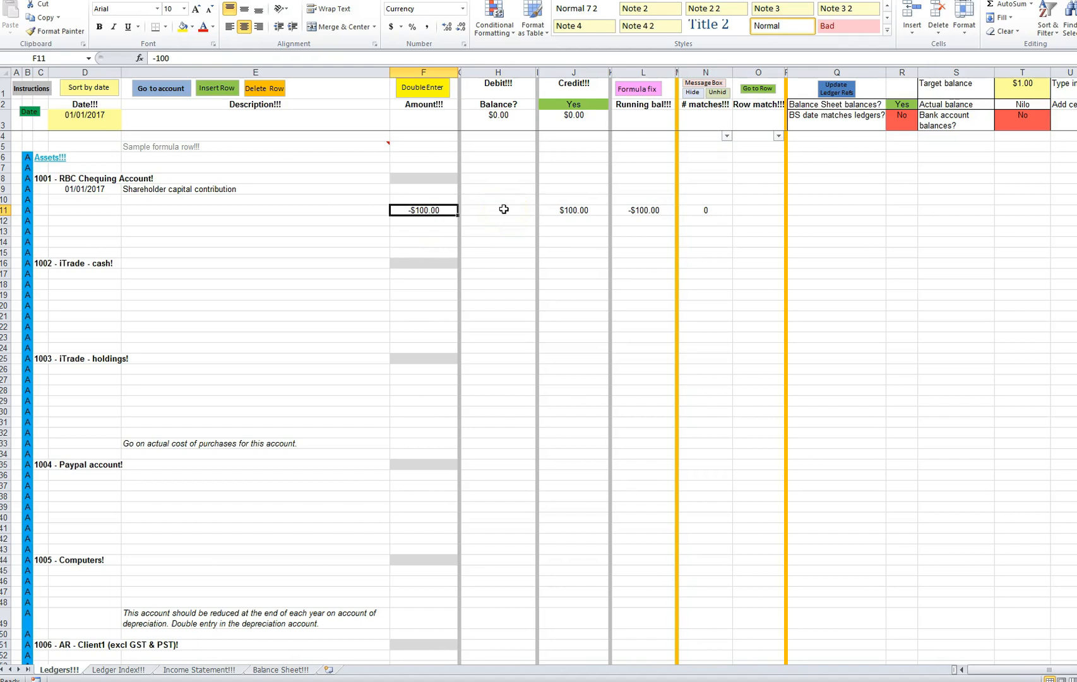
# Step: Delete the test amount from cell F11 in the RBC Chequing Account
pyautogui.click(425, 232)
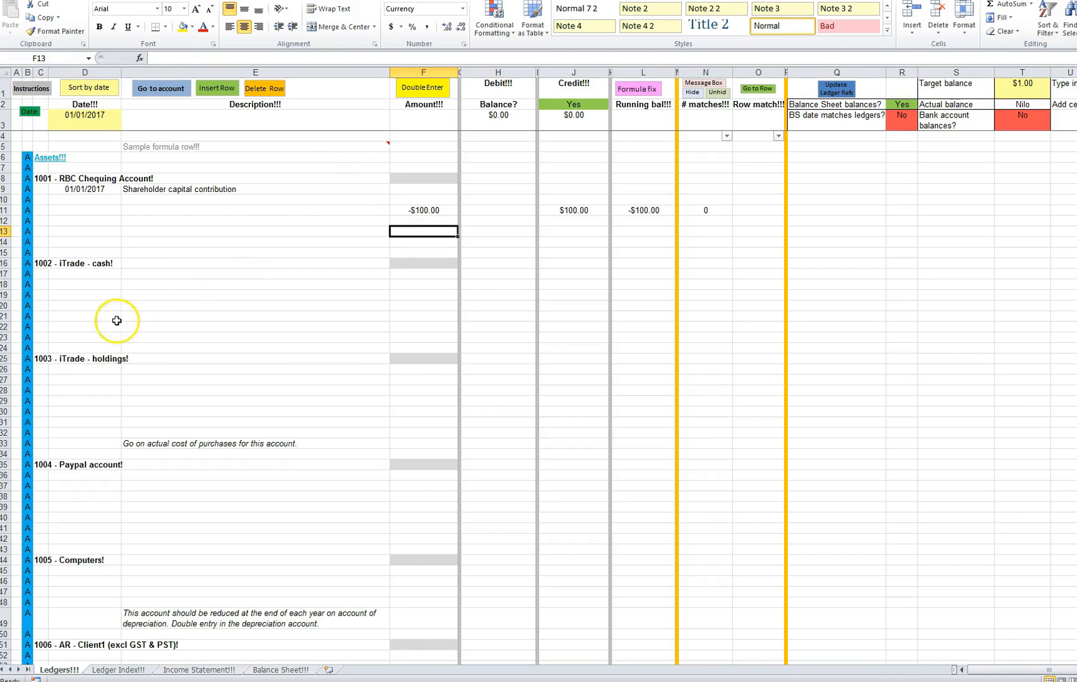
pyautogui.click(84, 314)
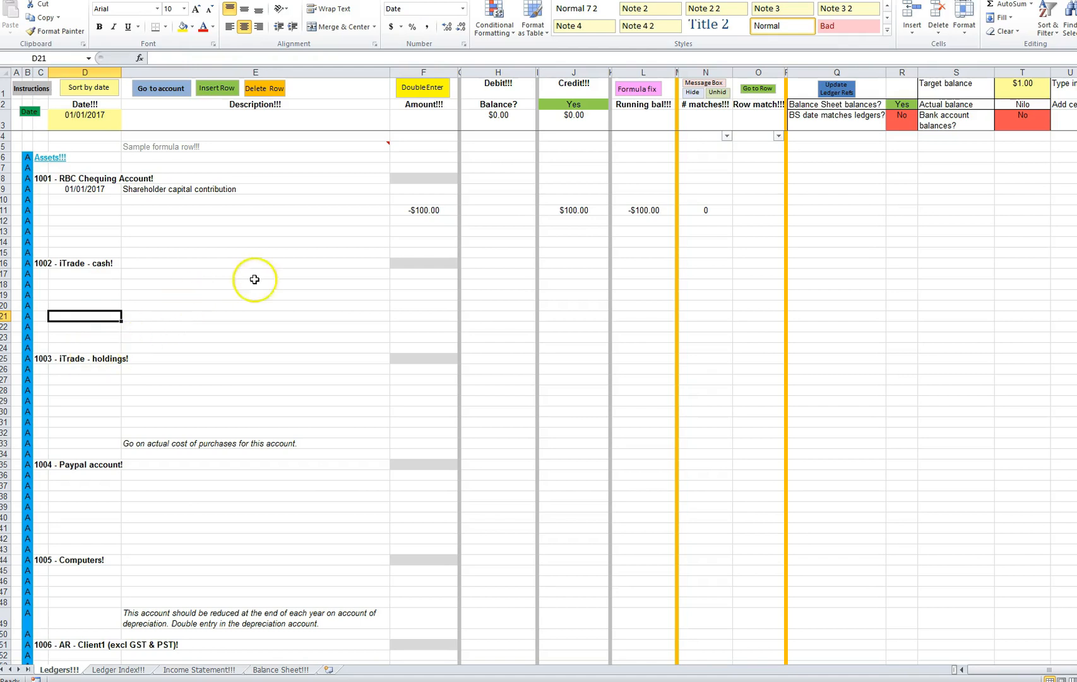
pyautogui.click(427, 211)
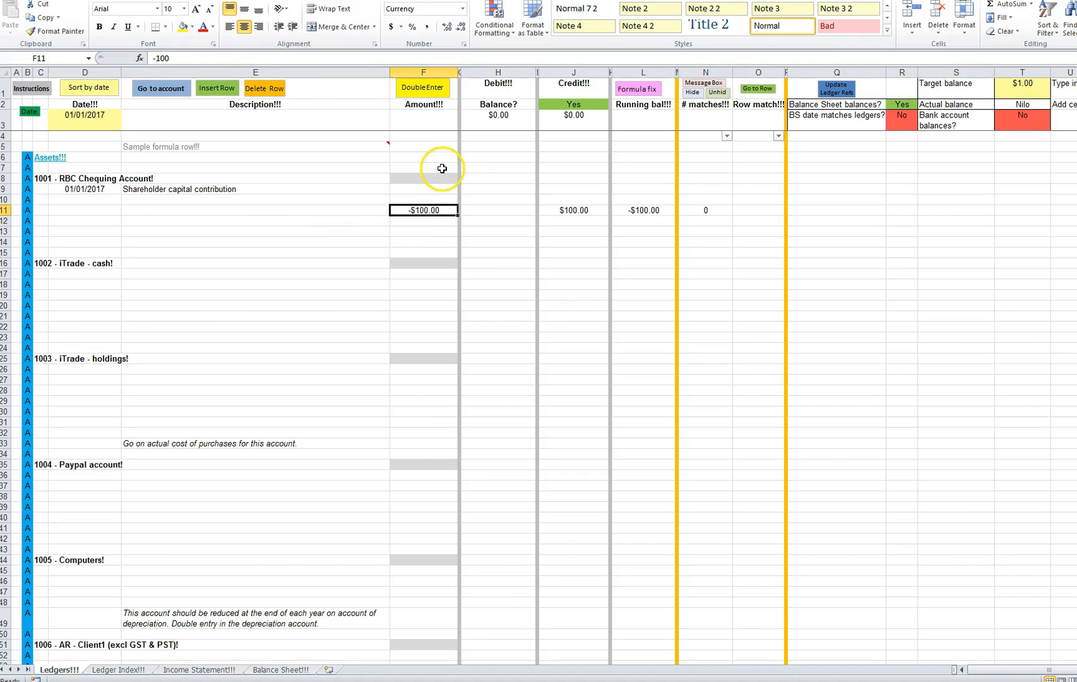
pyautogui.press('Delete')
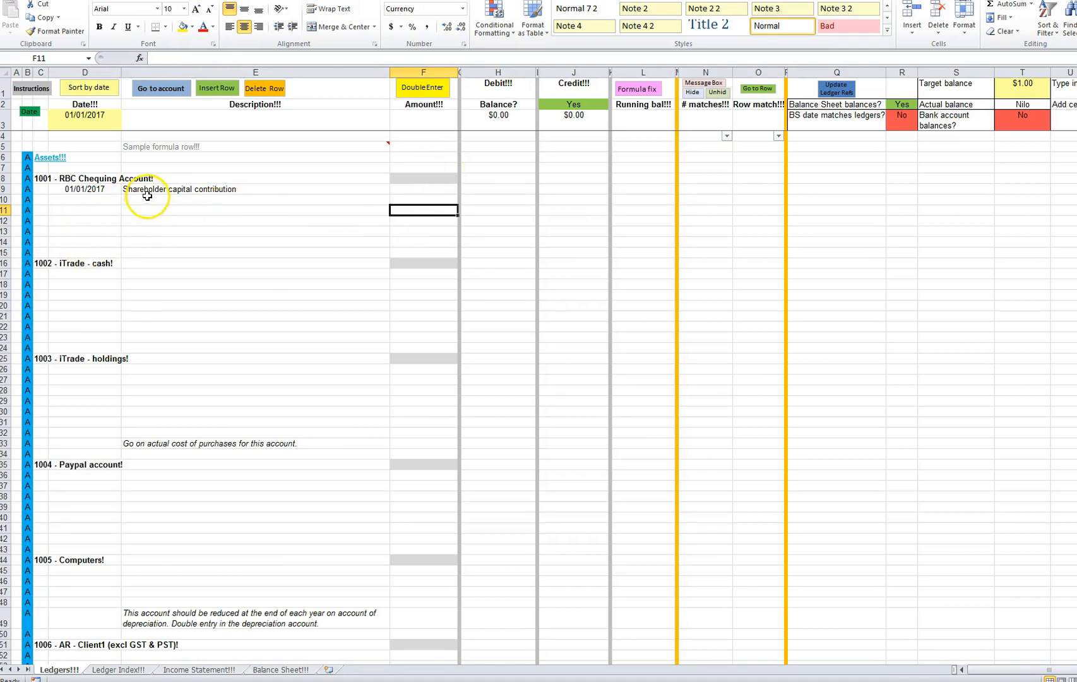
# Step: Examine the Shareholder capital contribution entry in E9, the 1002 - iTrade - cash title row and the Credit formula in J13
pyautogui.click(167, 189)
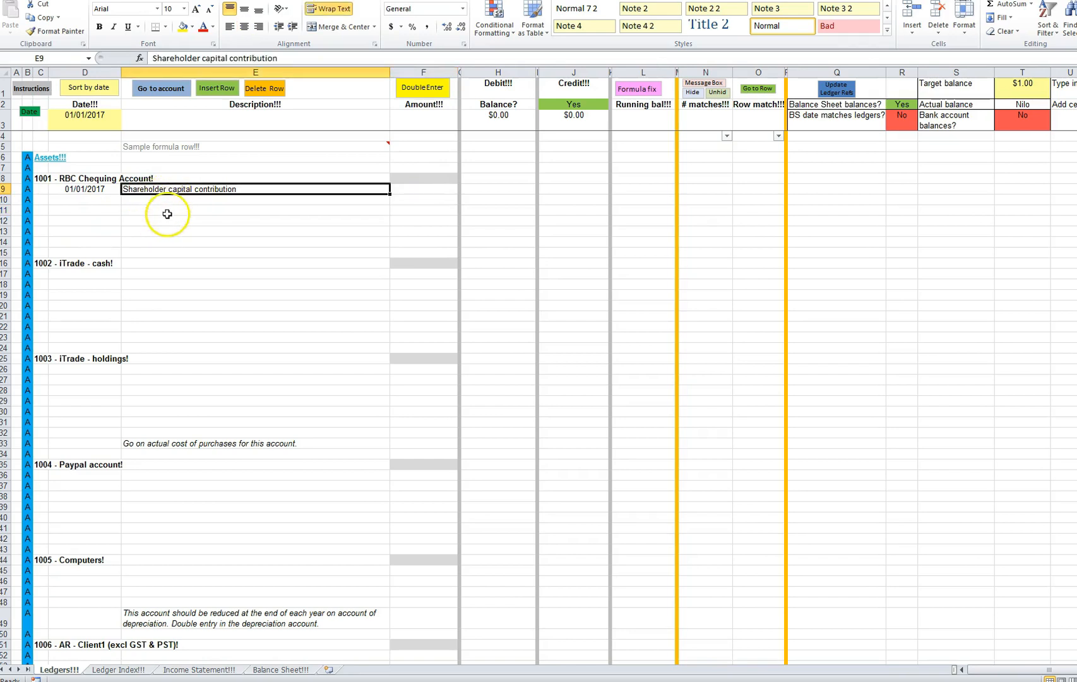
pyautogui.click(68, 263)
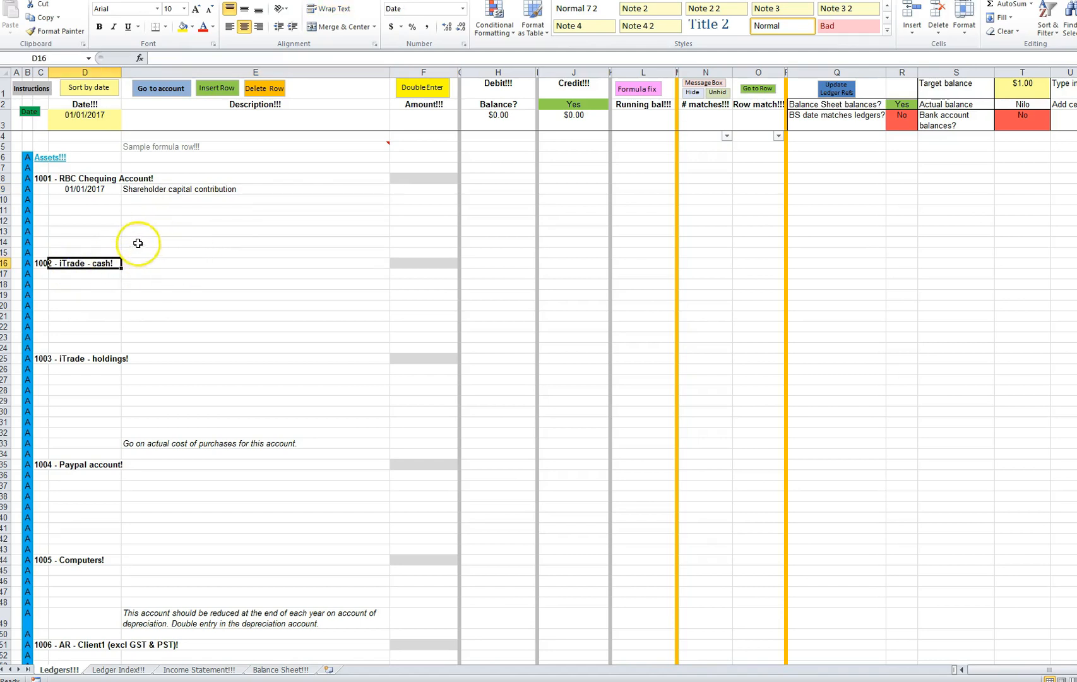
pyautogui.click(182, 231)
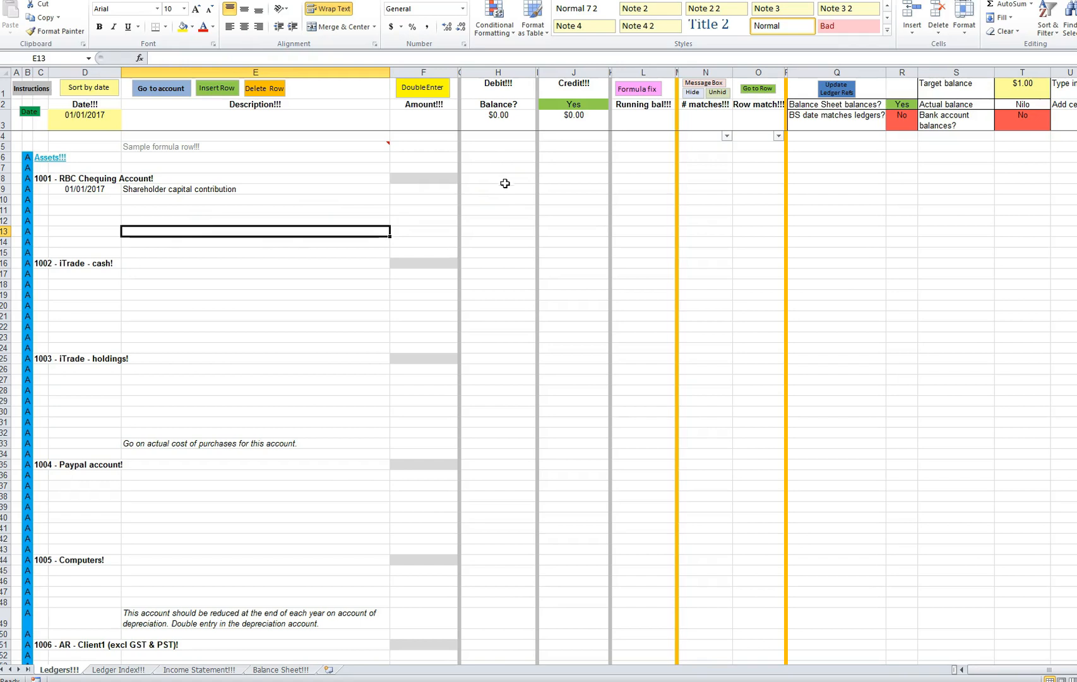
pyautogui.click(579, 229)
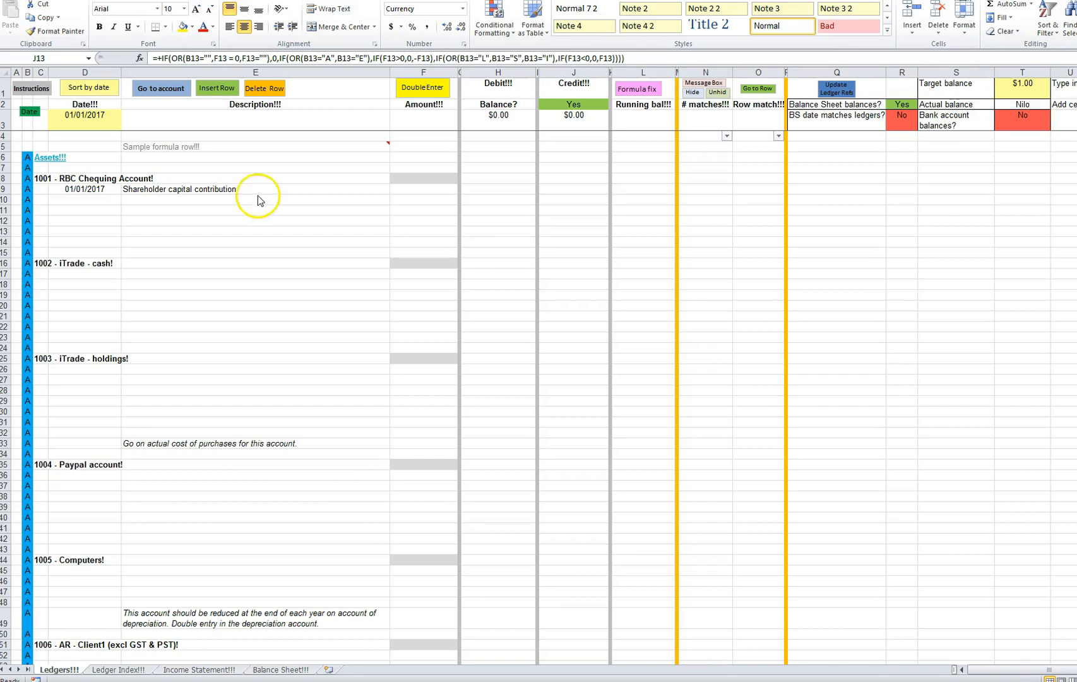
pyautogui.click(122, 294)
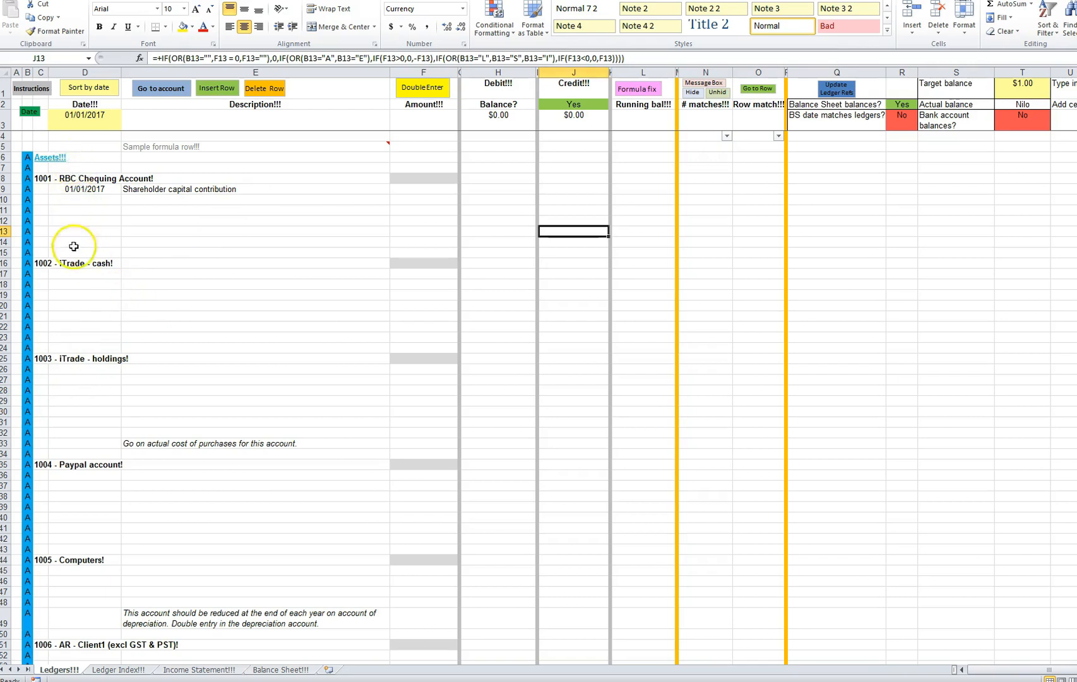
# Step: Look through the Liabilities, Equity, Income and Expense account sections of the Ledgers sheet, then return to the Assets section
pyautogui.scroll(-17, 101, 355)
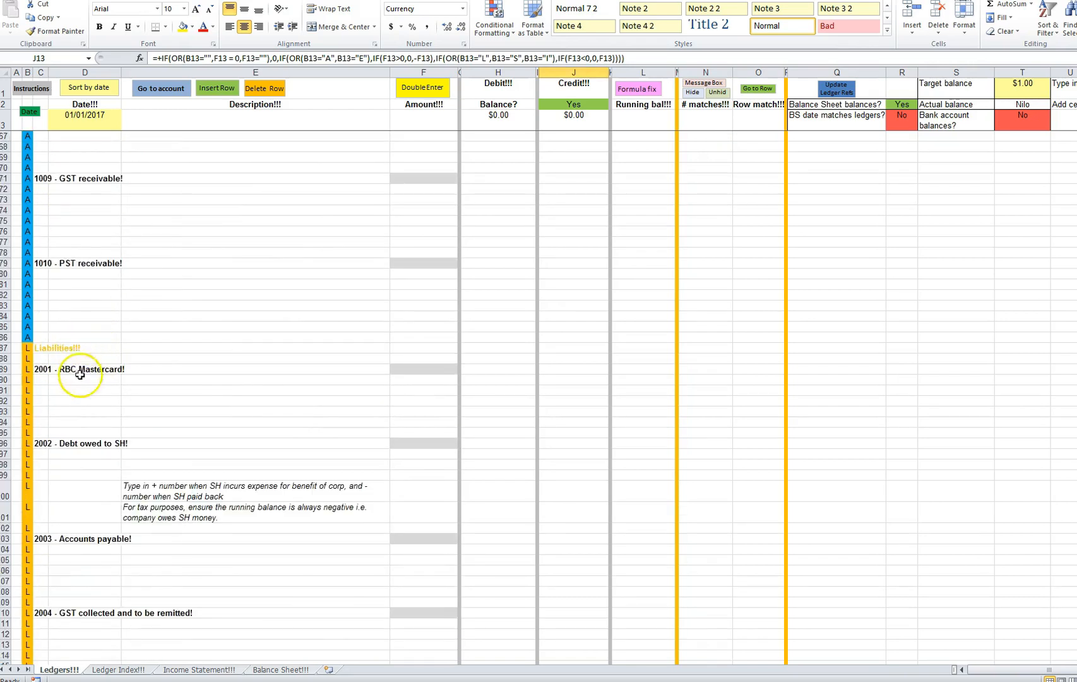
pyautogui.scroll(-17, 72, 373)
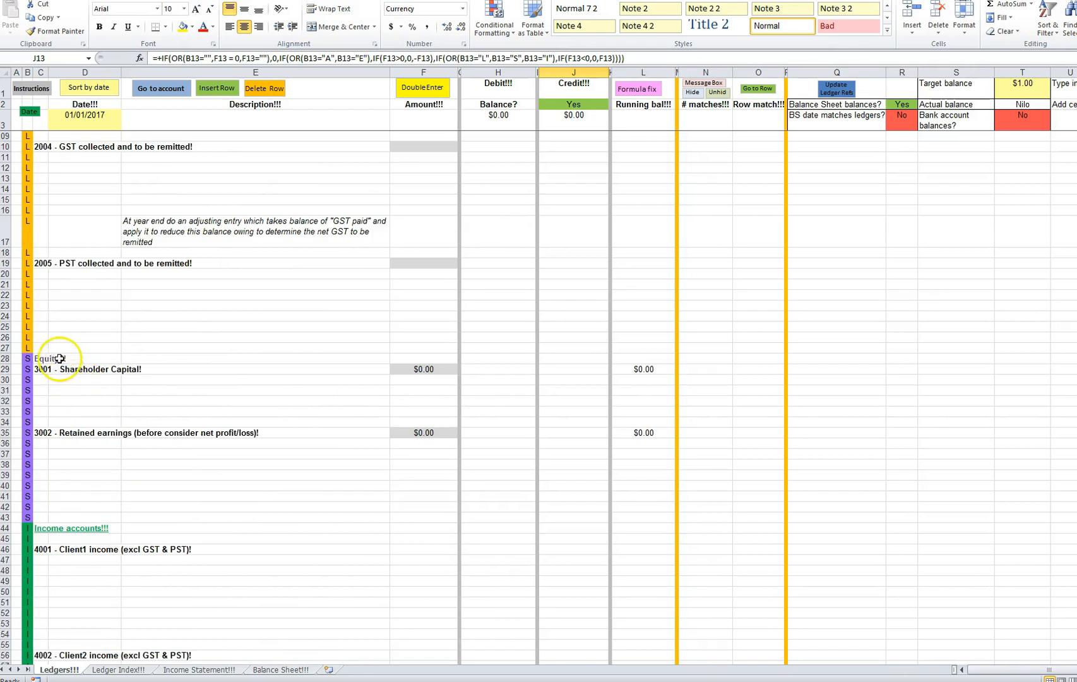
pyautogui.scroll(-3, 80, 422)
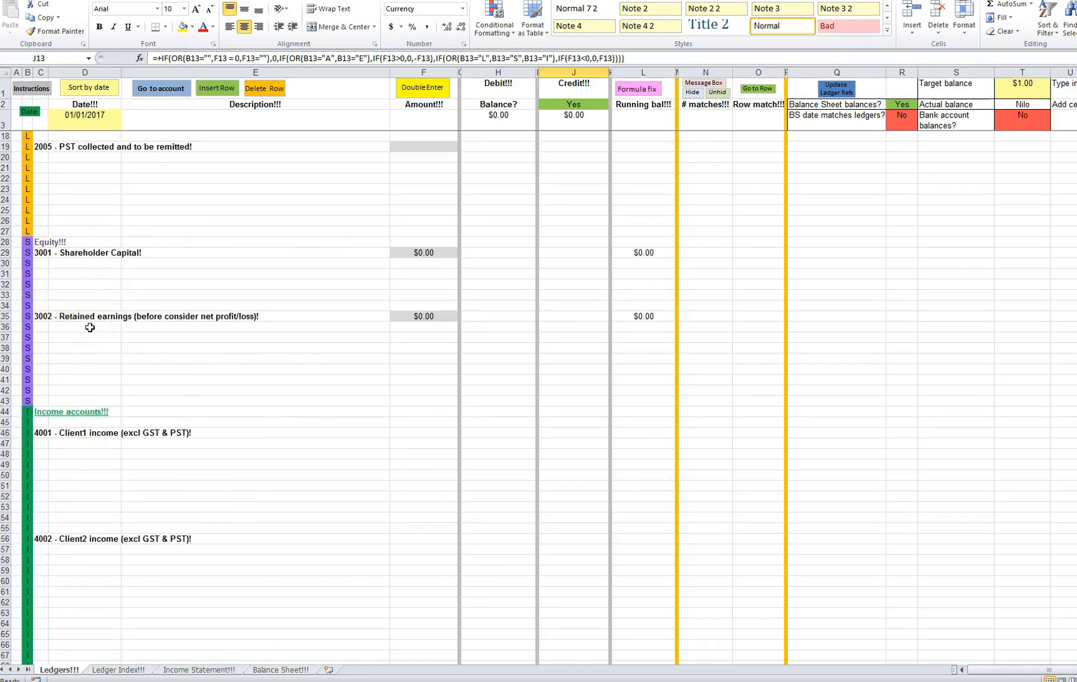
pyautogui.scroll(-3, 92, 329)
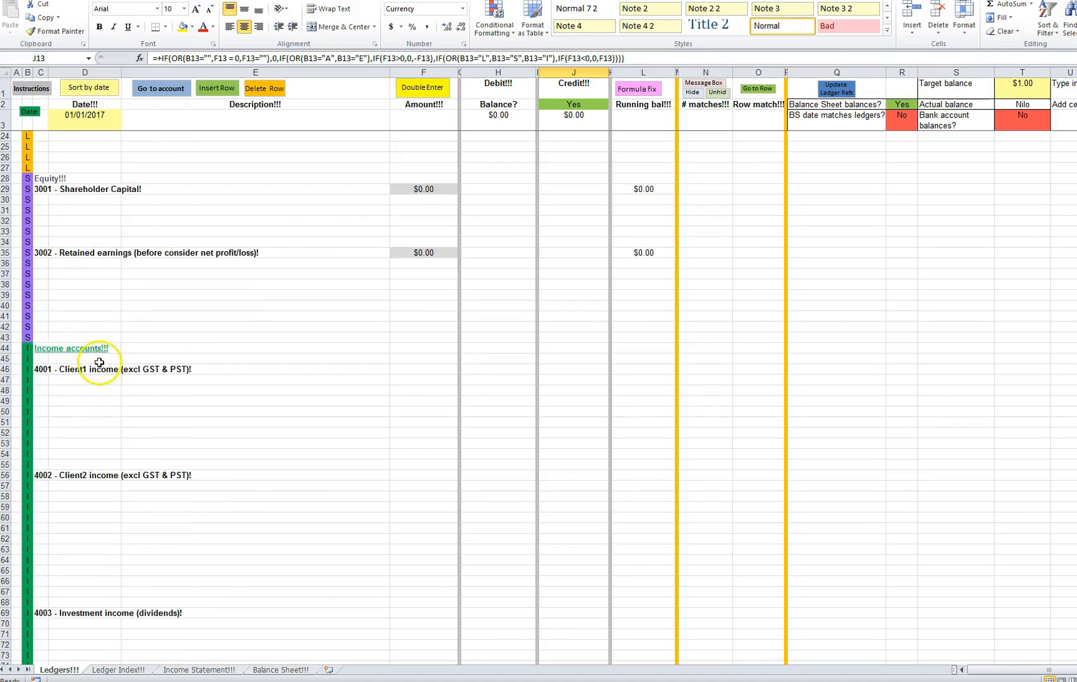
pyautogui.scroll(-5, 98, 358)
pyautogui.scroll(-6, 97, 358)
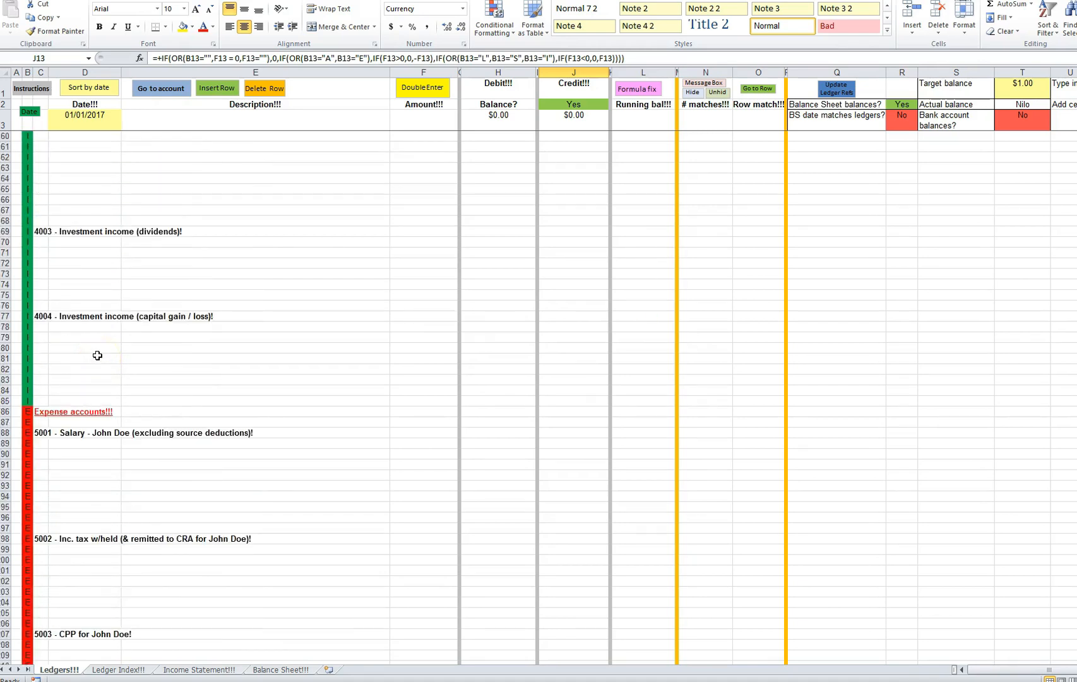
pyautogui.scroll(1, 96, 360)
pyautogui.scroll(-4, 93, 369)
pyautogui.scroll(-11, 92, 369)
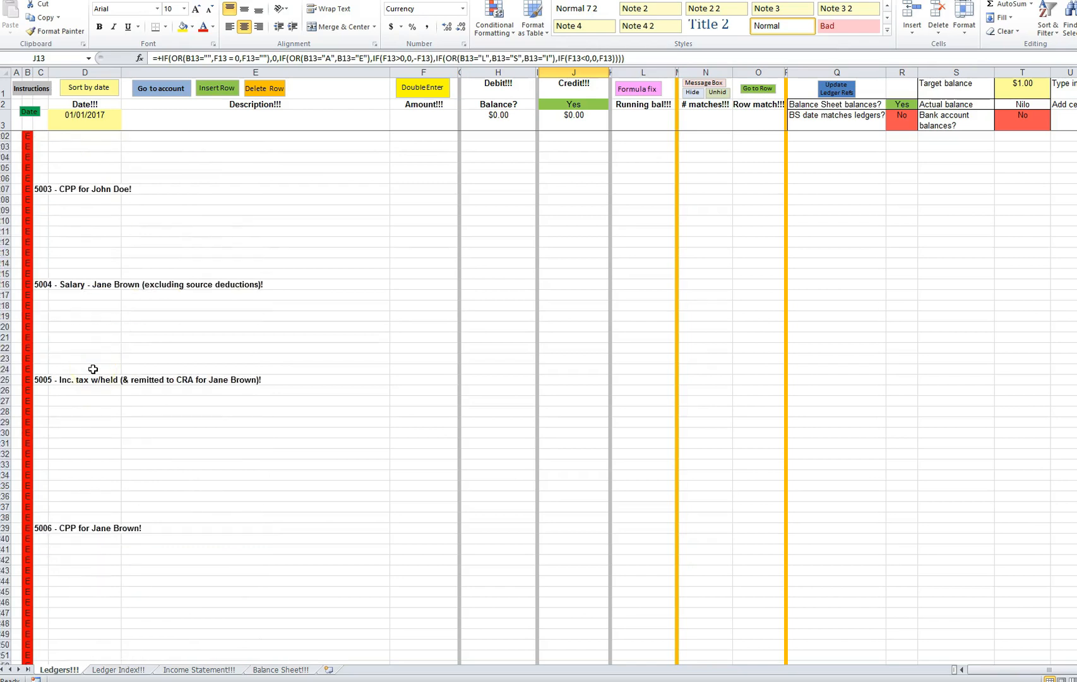
pyautogui.click(111, 385)
pyautogui.scroll(20, 112, 386)
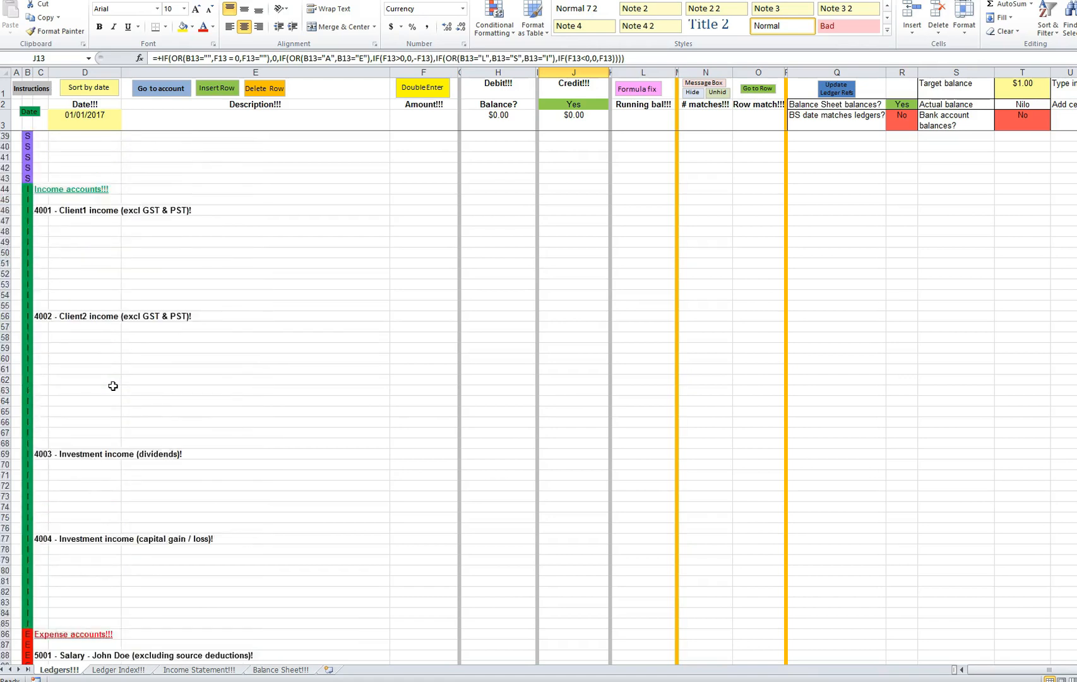
pyautogui.scroll(20, 112, 386)
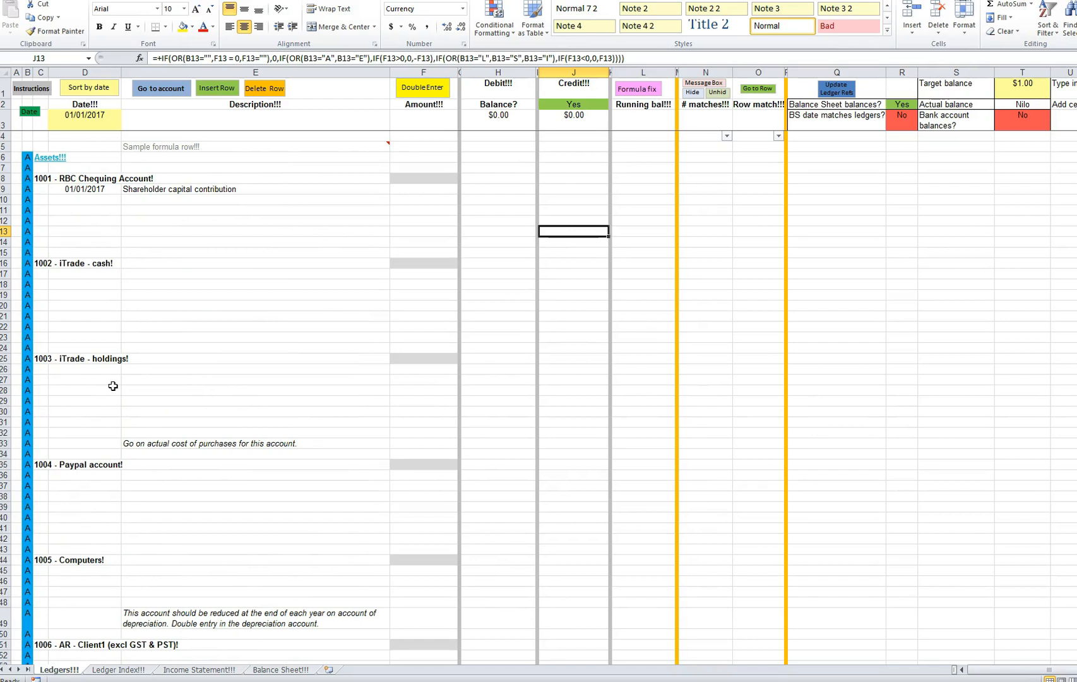
# Step: Examine the layout of the asset ledgers, from the 1002 - iTrade - cash title in C16 to entry rows E18:E24 and cell C27
pyautogui.click(99, 376)
pyautogui.click(109, 398)
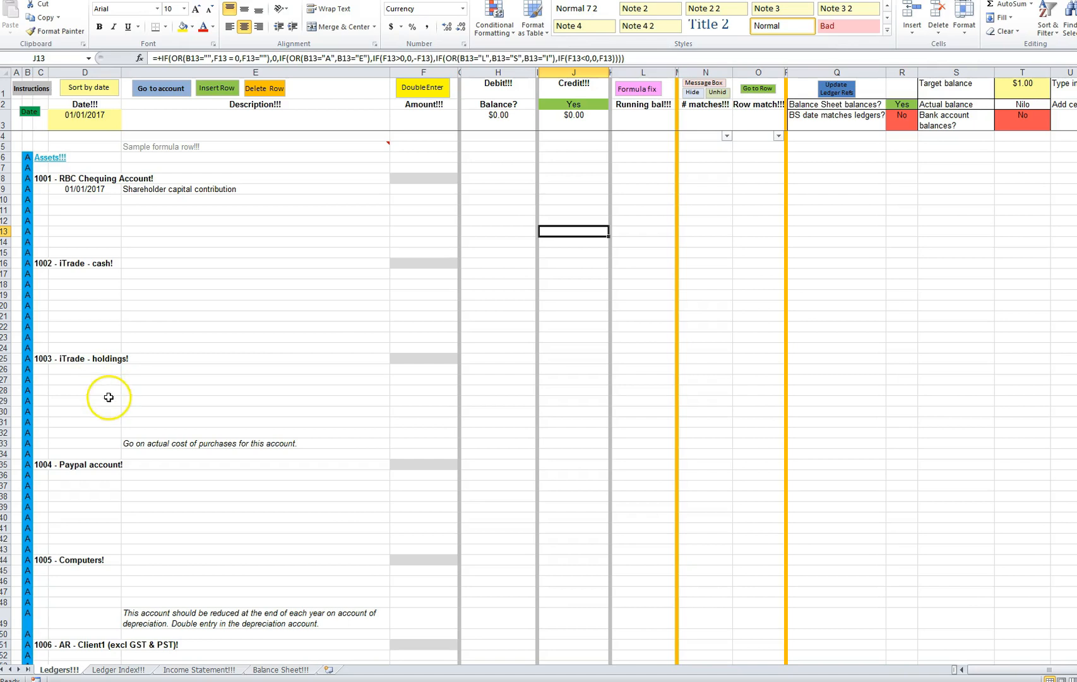
pyautogui.click(57, 157)
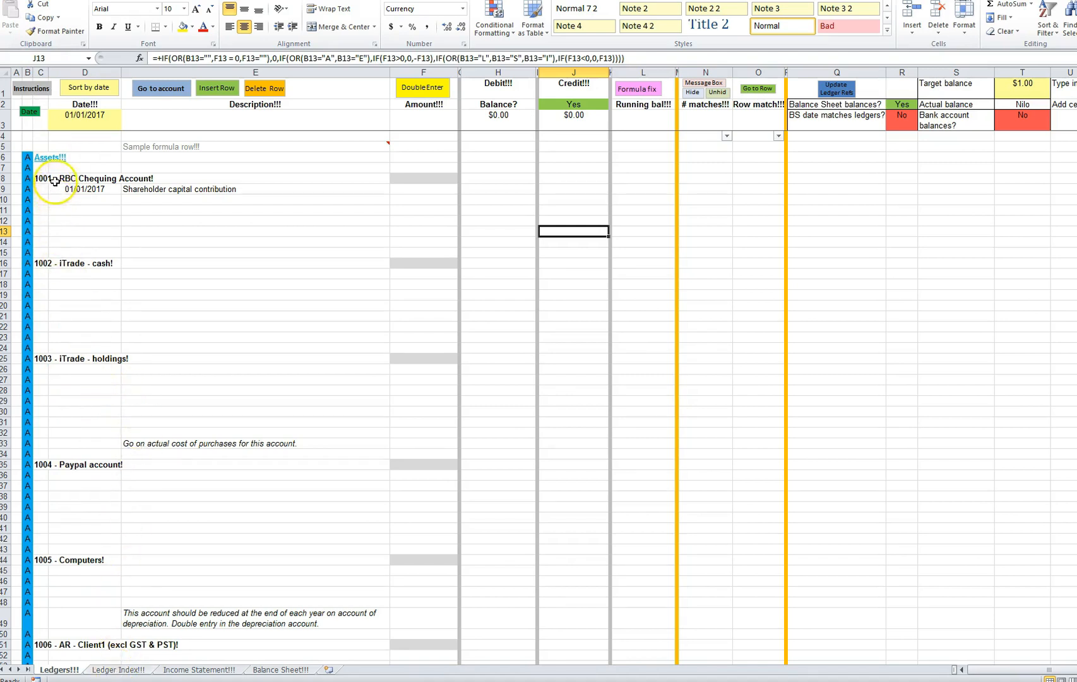
pyautogui.click(41, 263)
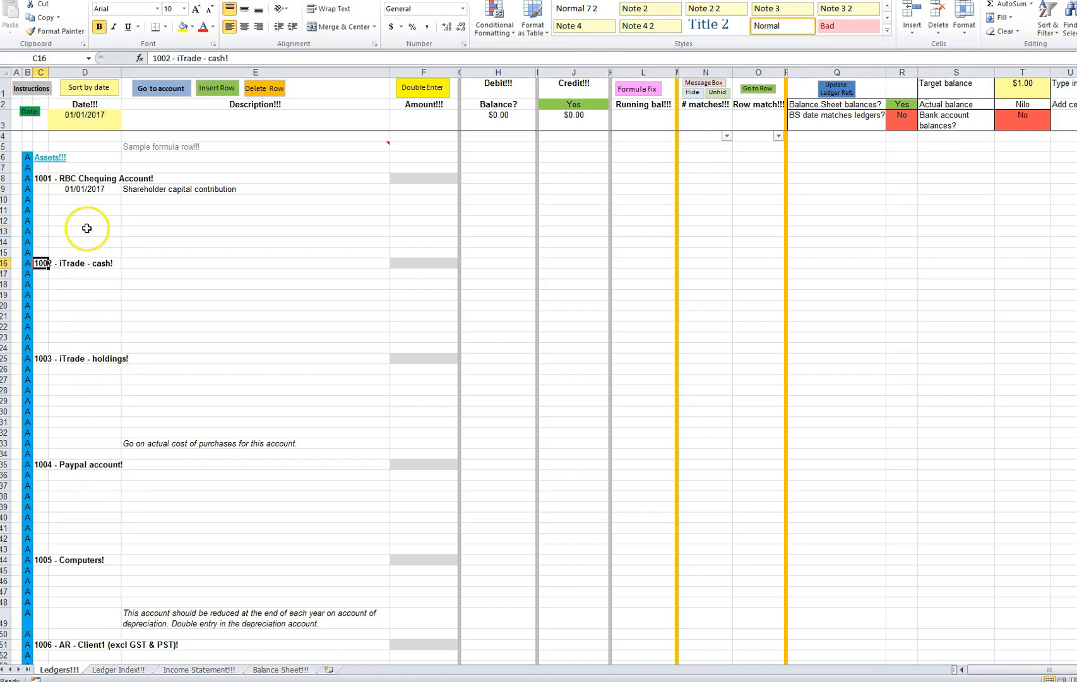
pyautogui.click(63, 284)
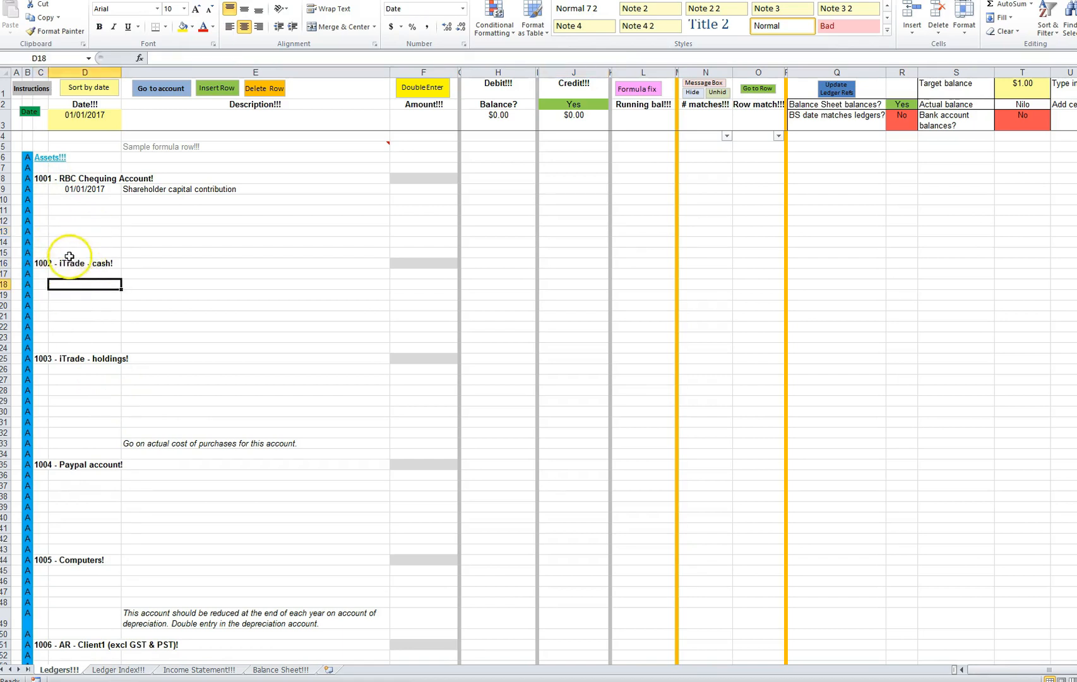
pyautogui.click(152, 262)
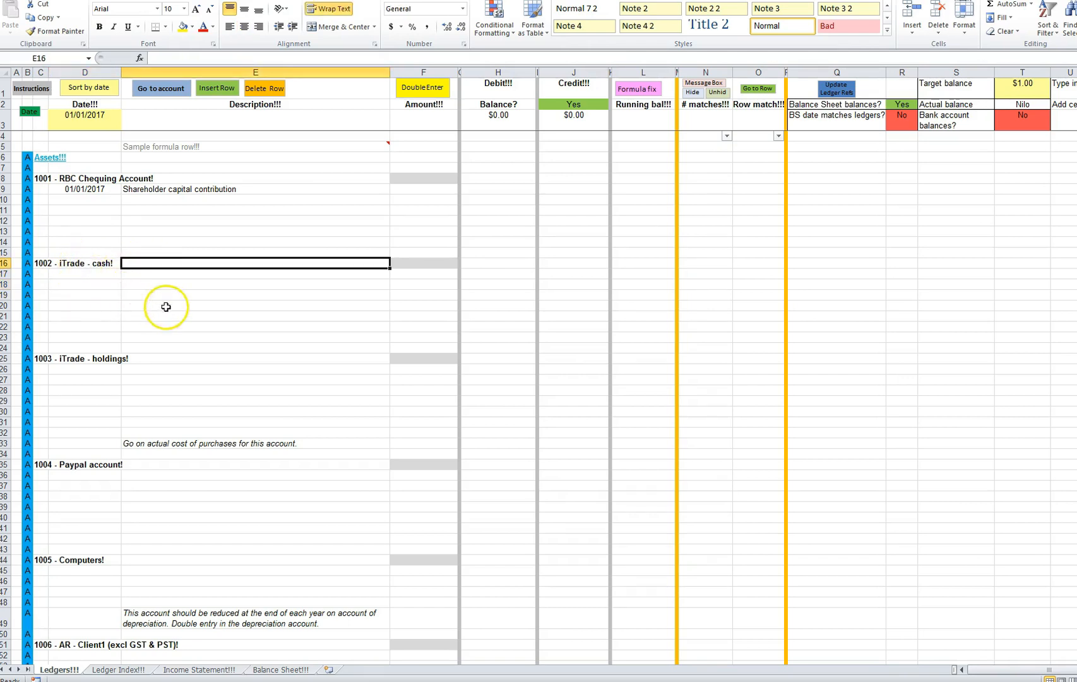
pyautogui.moveTo(192, 284); pyautogui.dragTo(189, 353)
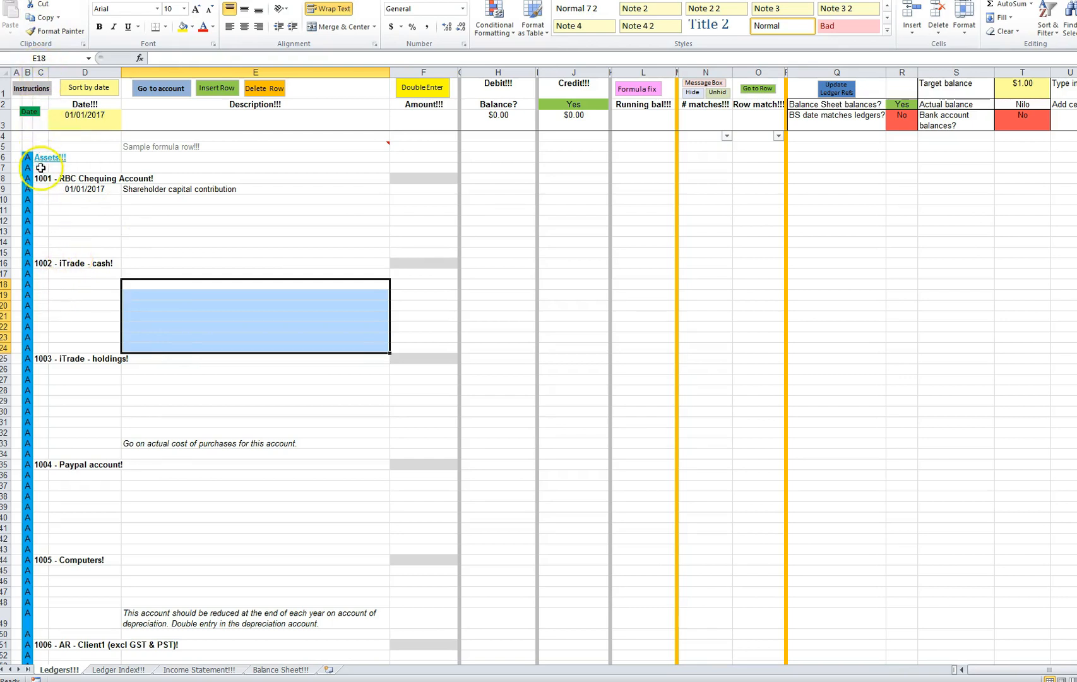
pyautogui.click(40, 379)
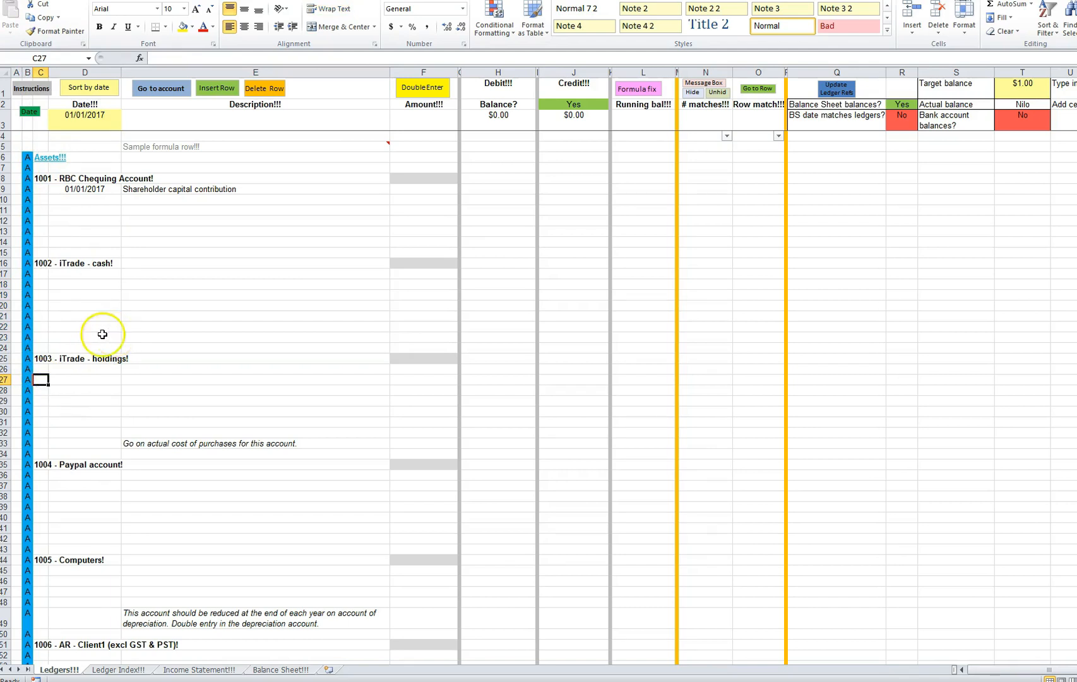
# Step: Inspect the grey Amount cells F25 of 1003 - iTrade - holdings and F8 of 1001 - RBC Chequing Account, plus title cell D8
pyautogui.scroll(-2, 72, 329)
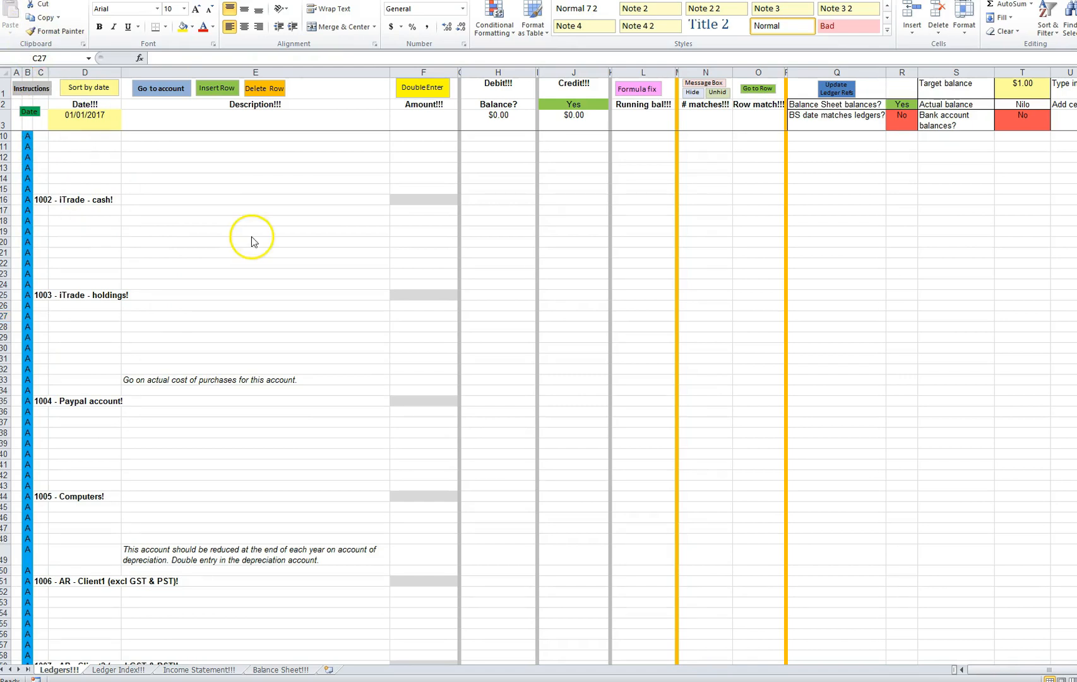
pyautogui.click(420, 295)
pyautogui.scroll(2, 420, 297)
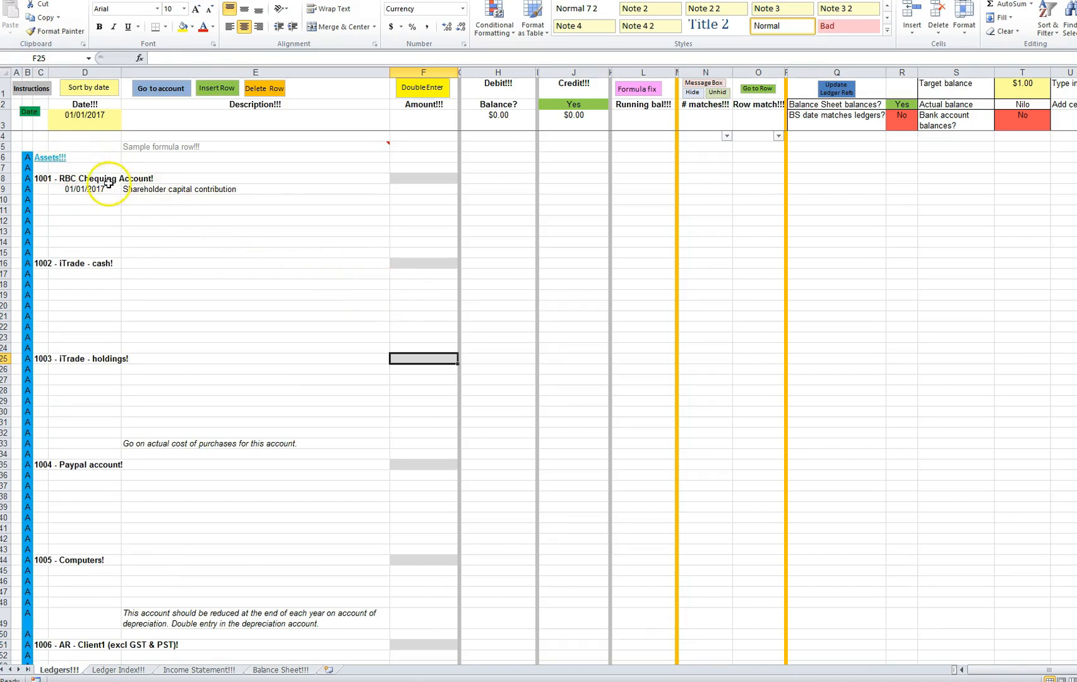
pyautogui.click(417, 179)
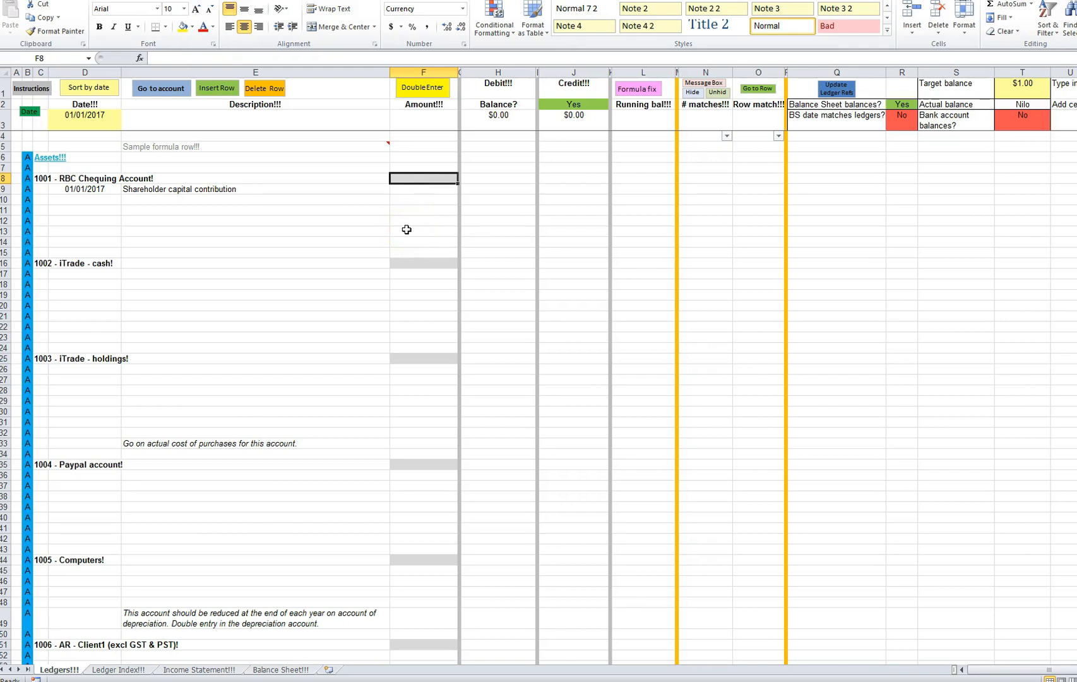
pyautogui.click(58, 177)
# Step: Compare the Amount cells beside account titles from the assets through the expense accounts, inspecting the Debit formula in H188 and cell F188 under account 5001
pyautogui.scroll(-14, 212, 297)
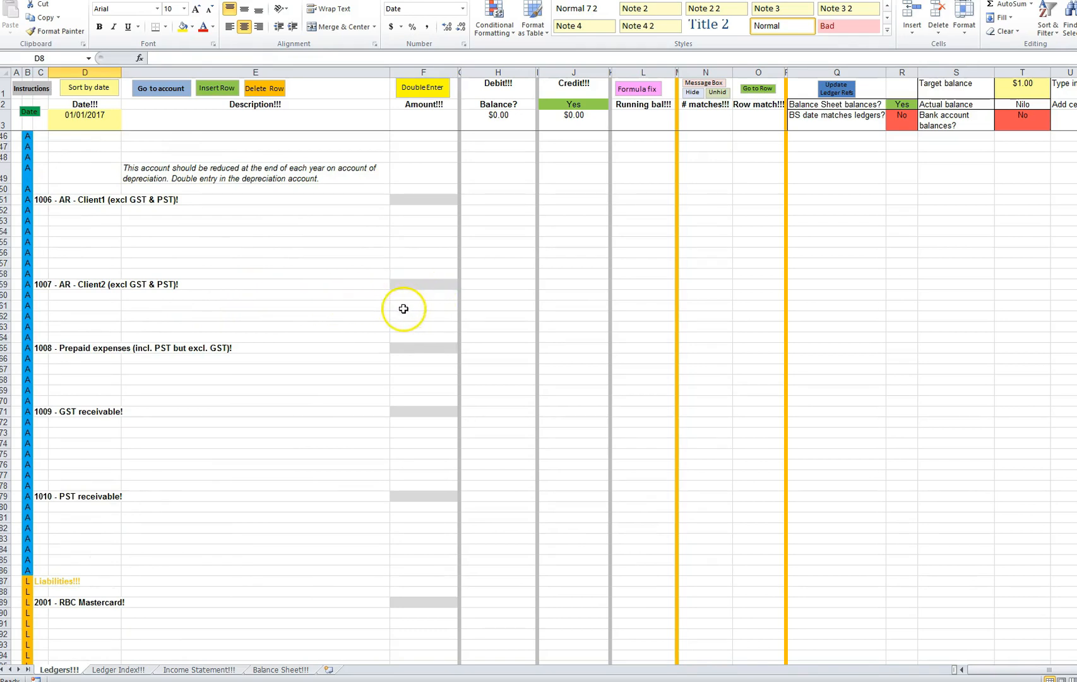
pyautogui.scroll(-2, 401, 307)
pyautogui.scroll(-7, 401, 307)
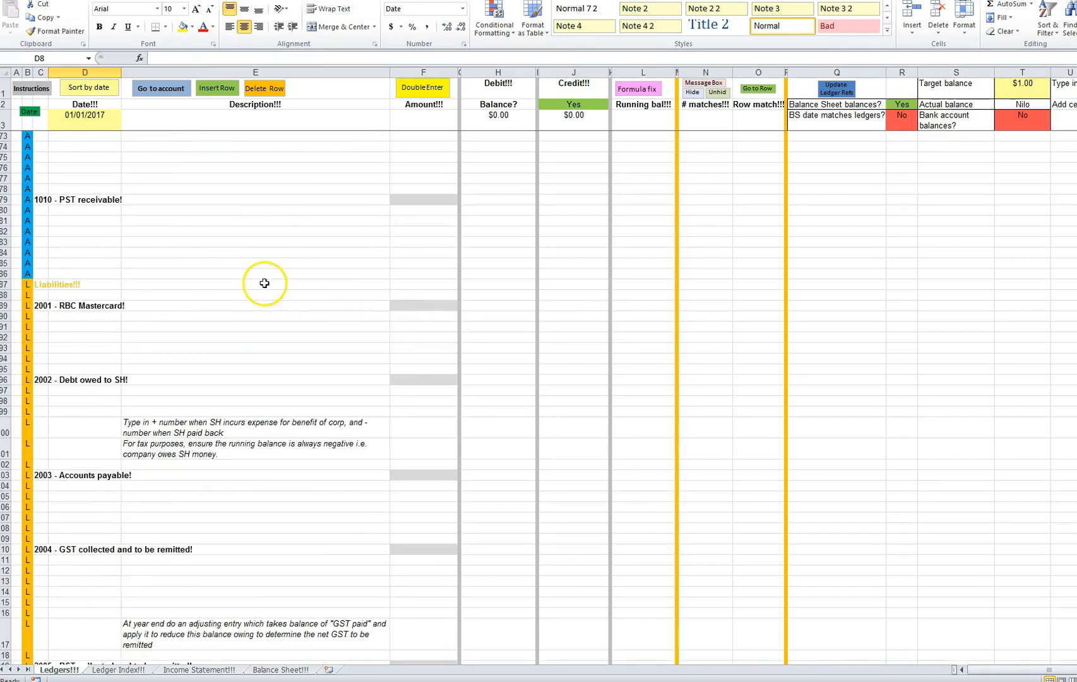
pyautogui.scroll(-5, 243, 284)
pyautogui.scroll(-14, 244, 284)
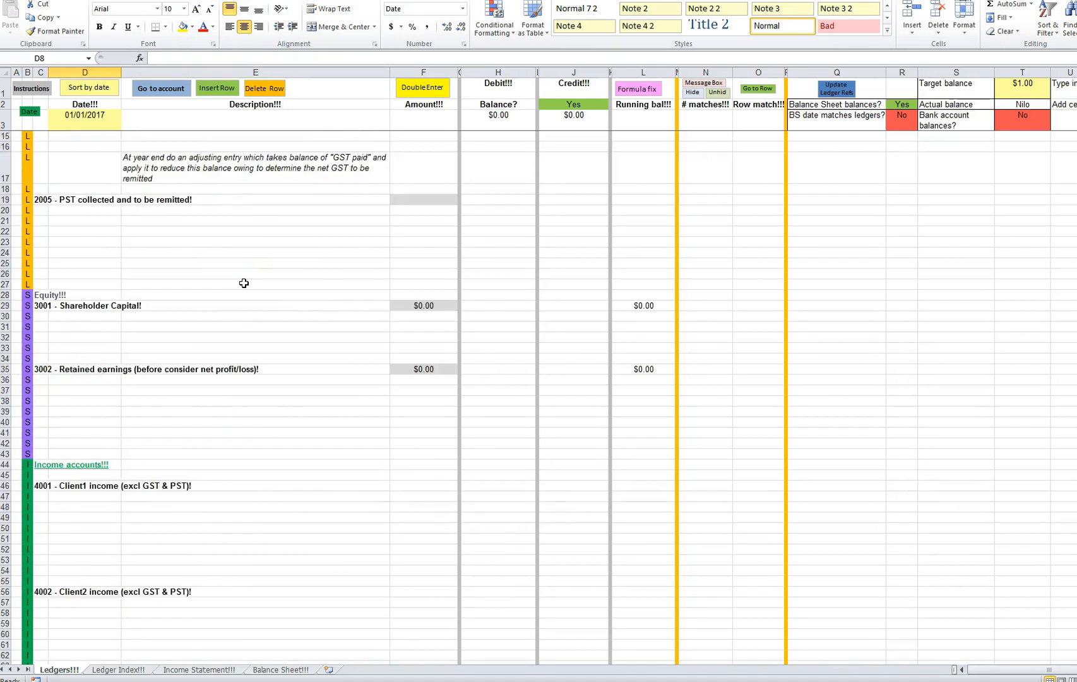
pyautogui.scroll(-2, 183, 283)
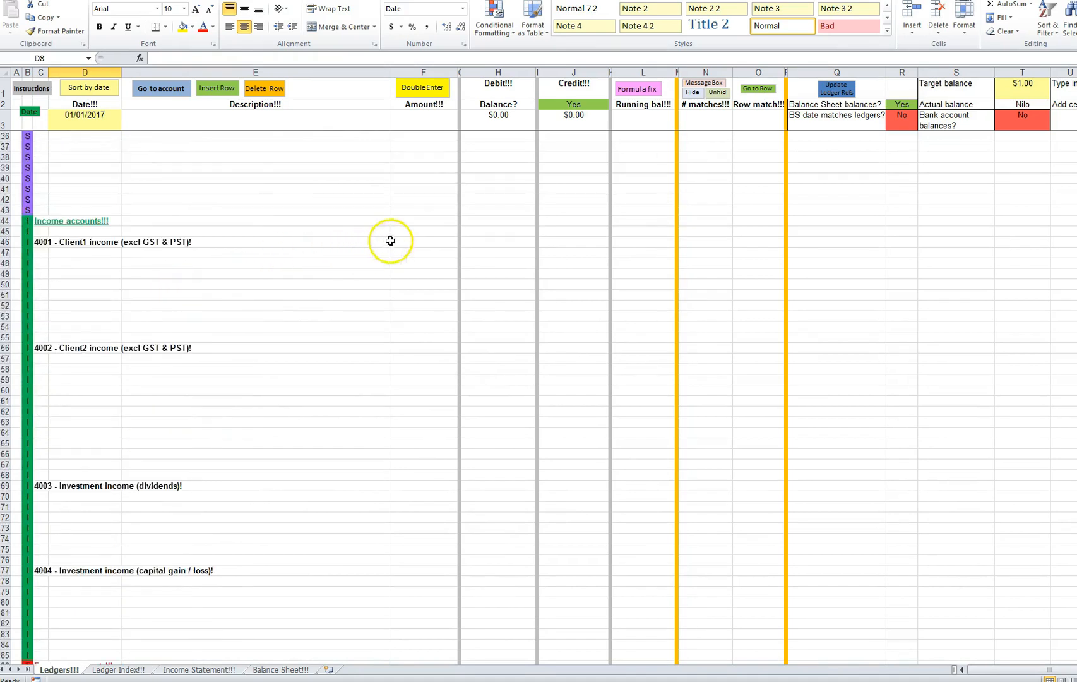
pyautogui.scroll(-12, 470, 267)
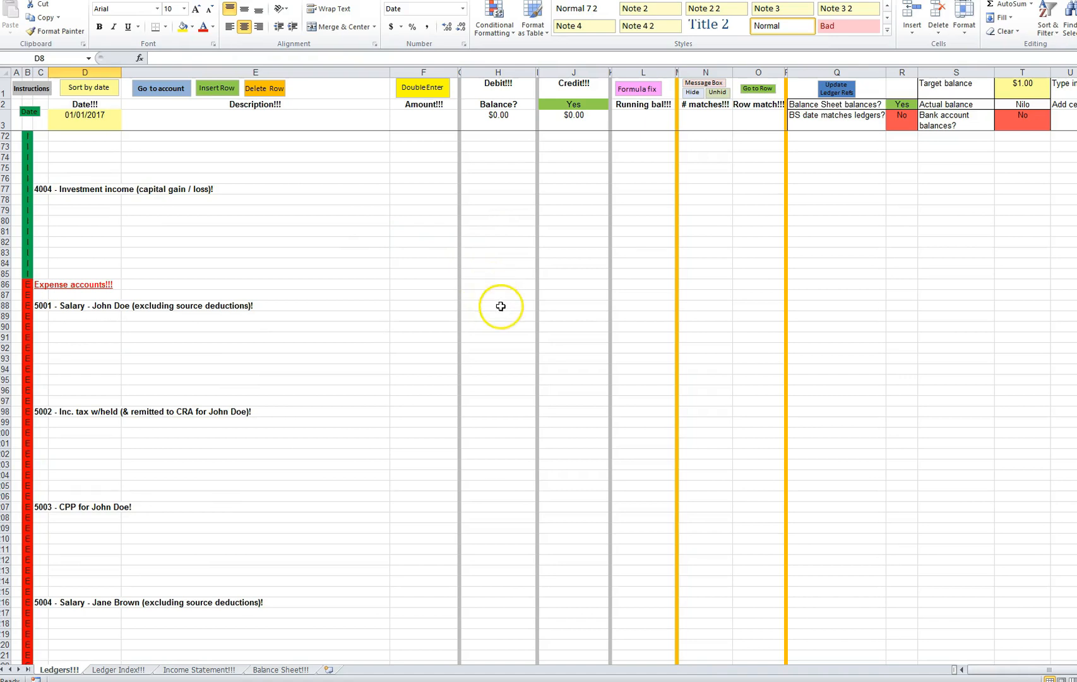
pyautogui.click(499, 305)
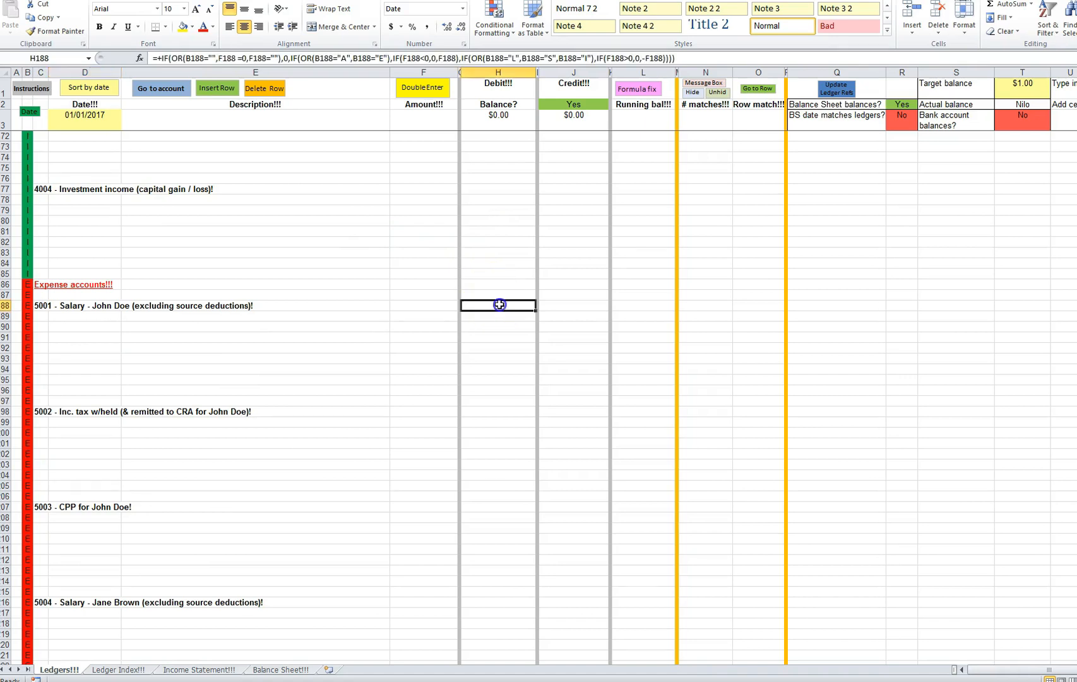
pyautogui.click(447, 311)
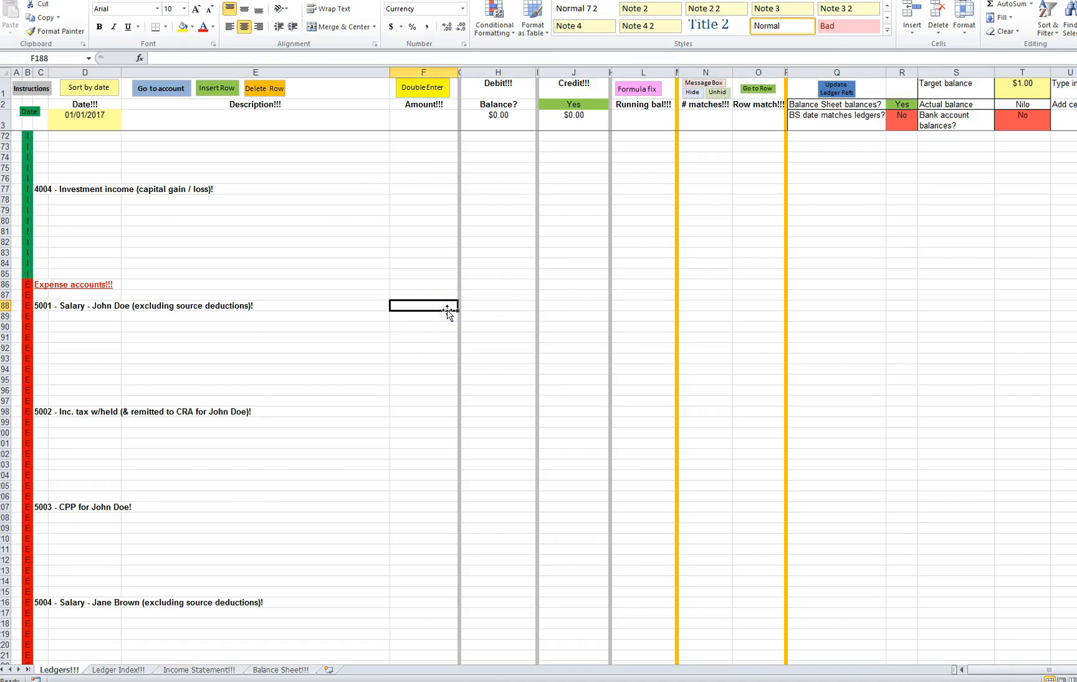
# Step: Review the asset accounts from 1001 - RBC Chequing Account to 1010 - PST receivable and the liability accounts 2001 to 2005
pyautogui.scroll(20, 447, 311)
pyautogui.scroll(20, 446, 311)
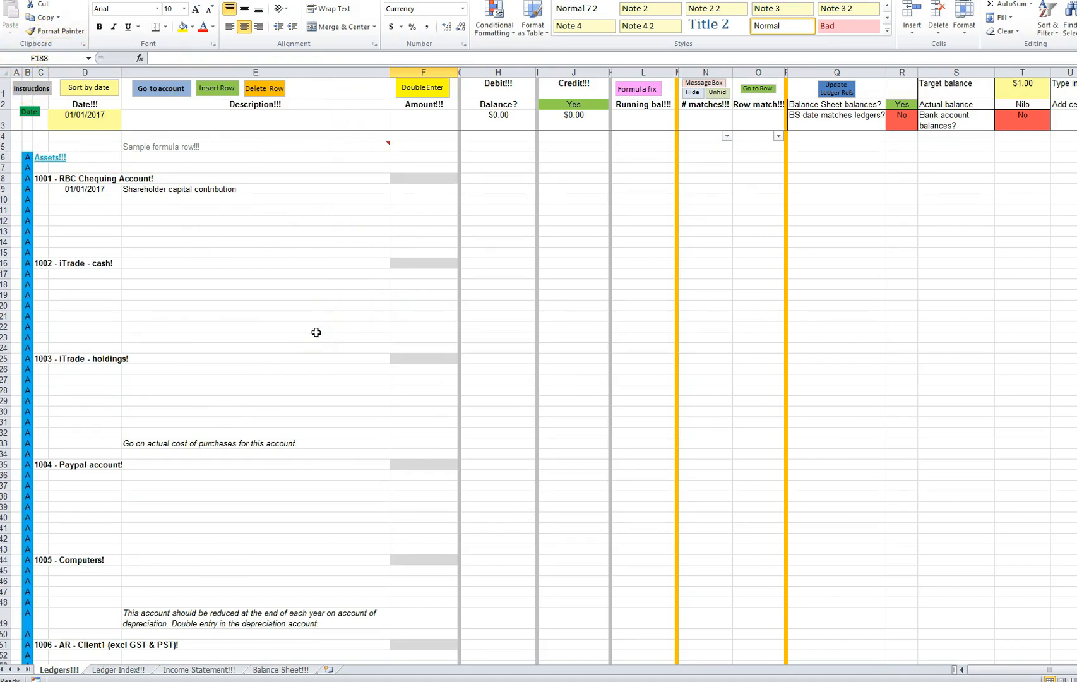
pyautogui.scroll(-7, 317, 332)
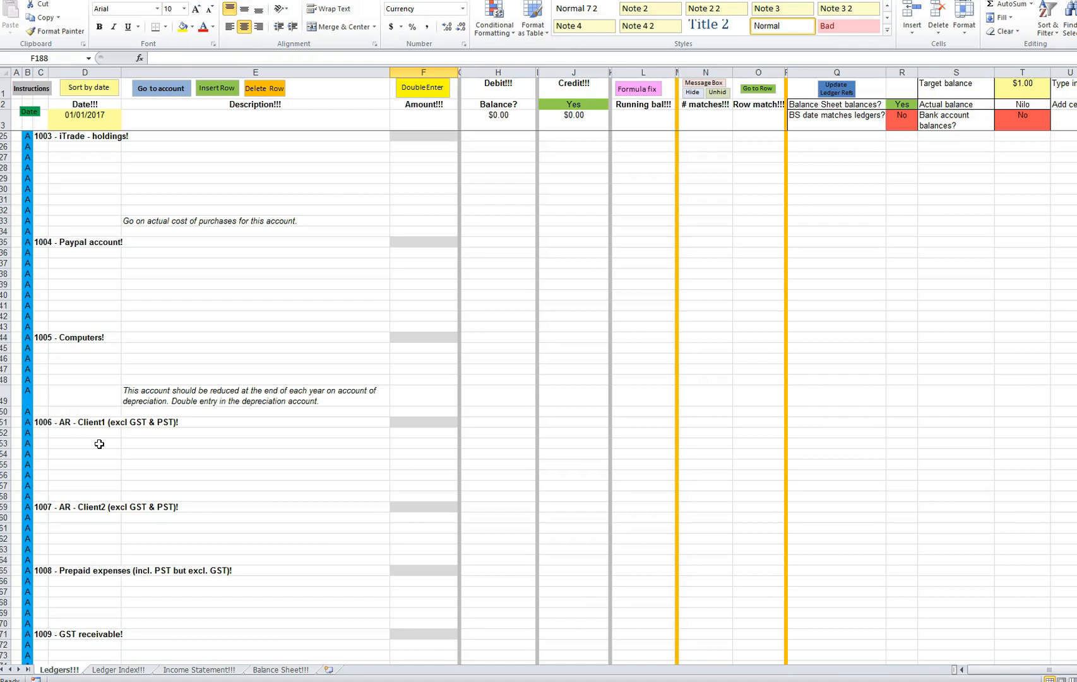
pyautogui.scroll(-1, 100, 443)
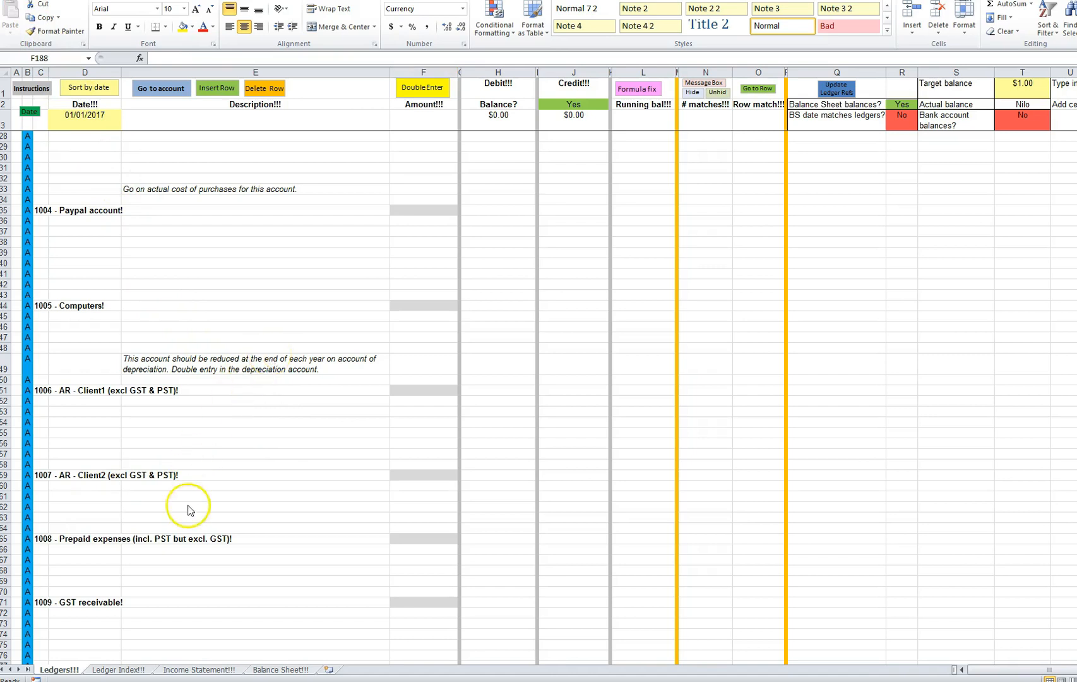
pyautogui.scroll(-6, 187, 502)
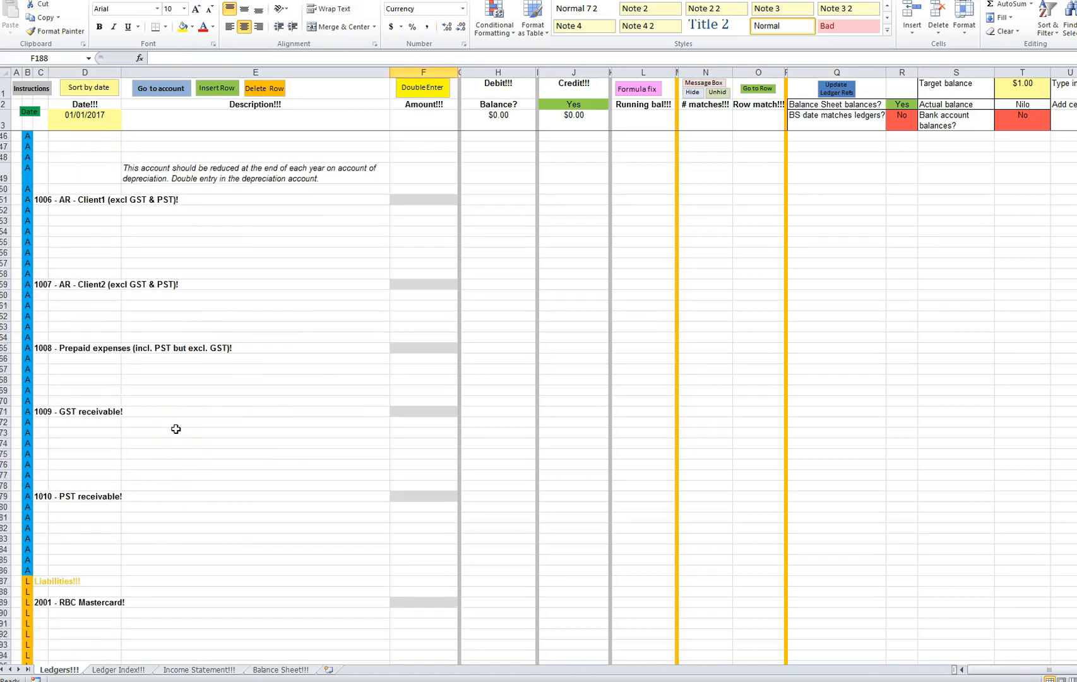
pyautogui.scroll(-12, 176, 429)
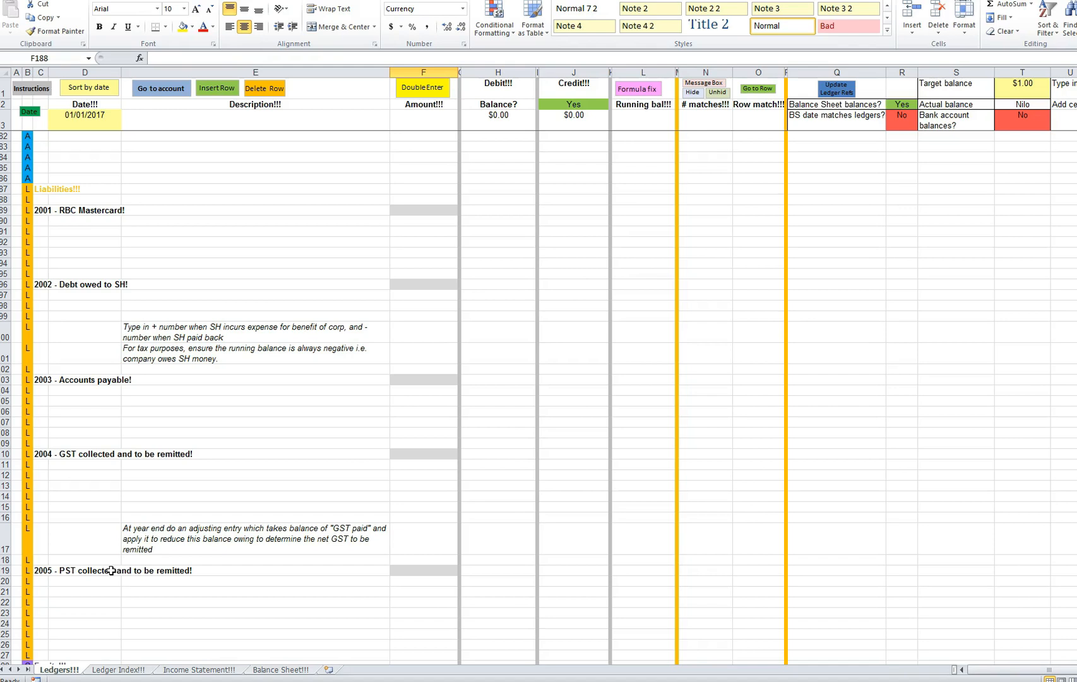
# Step: Review the remaining liability accounts, equity accounts 3001 and 3002, and income accounts 4001 to 4004 down to the expense section
pyautogui.click(100, 481)
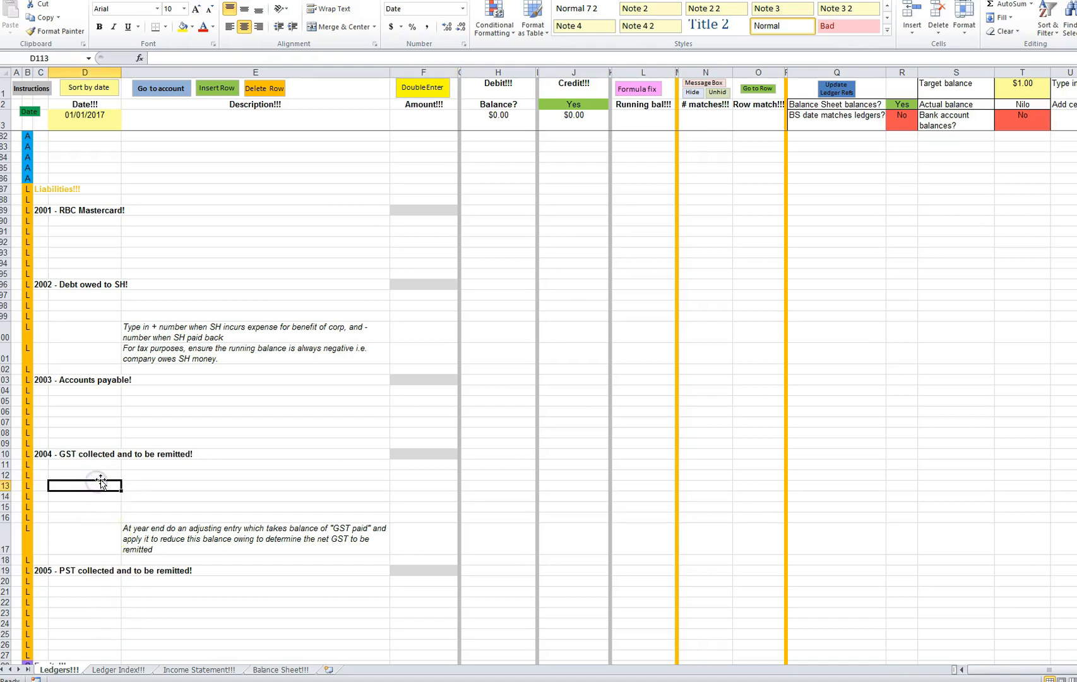
pyautogui.scroll(-3, 102, 479)
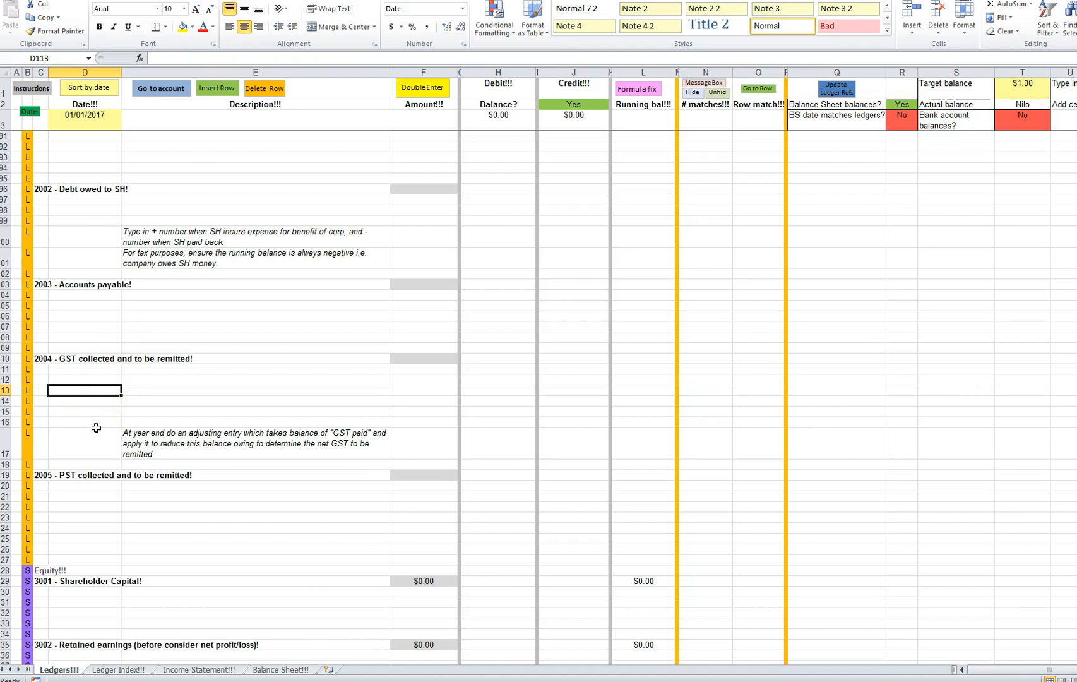
pyautogui.scroll(-7, 96, 428)
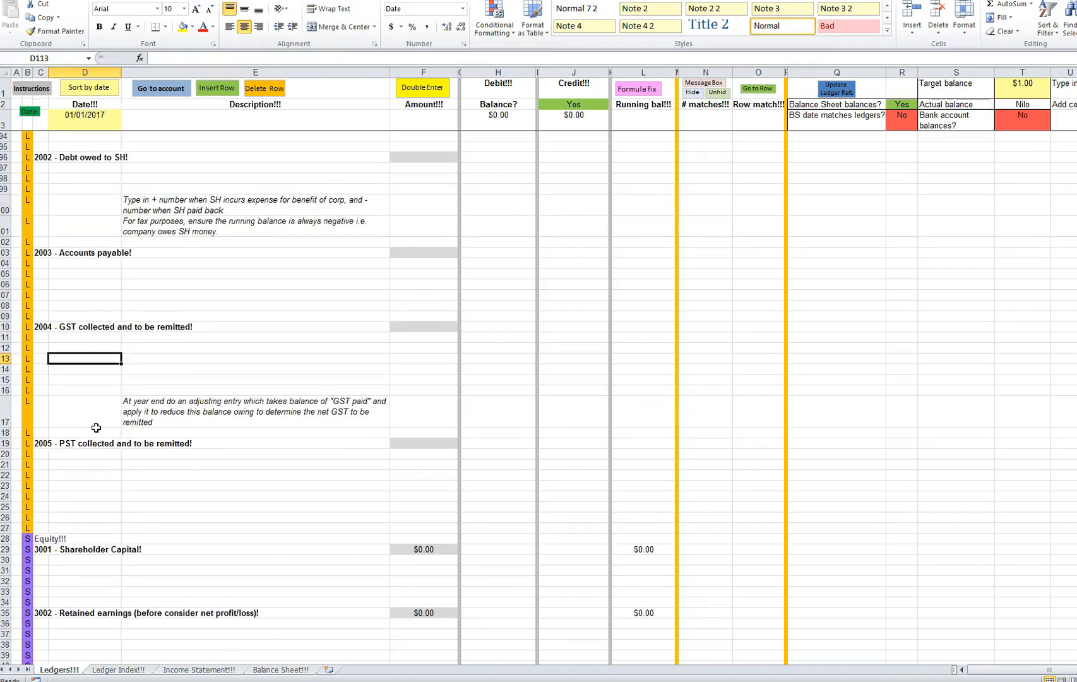
pyautogui.scroll(-11, 96, 428)
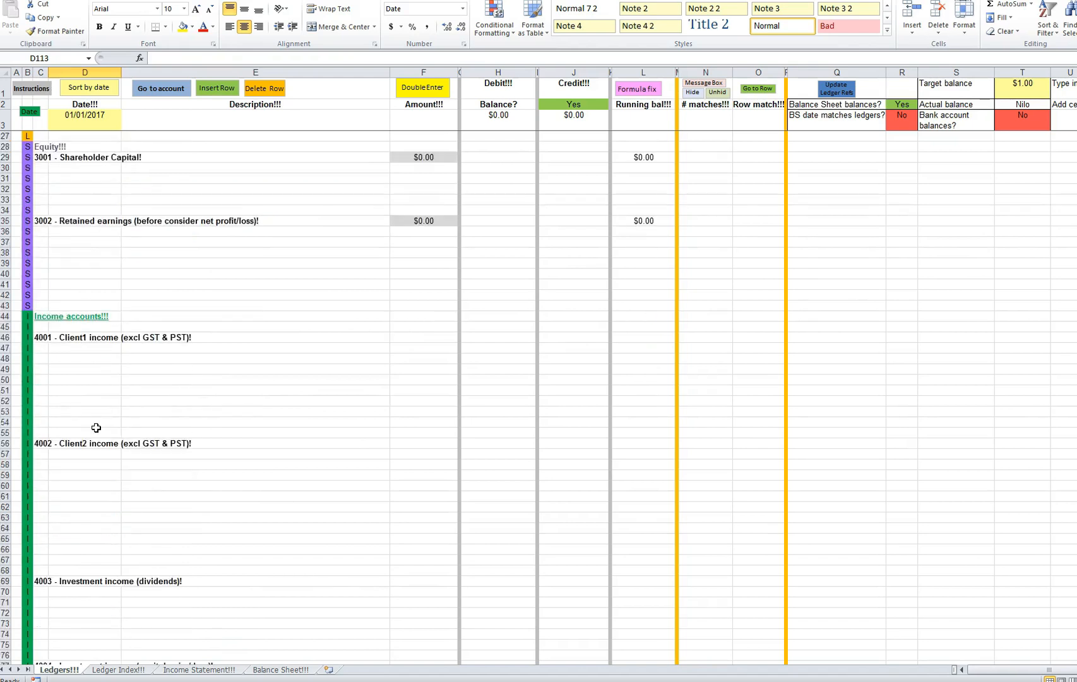
pyautogui.scroll(-6, 96, 427)
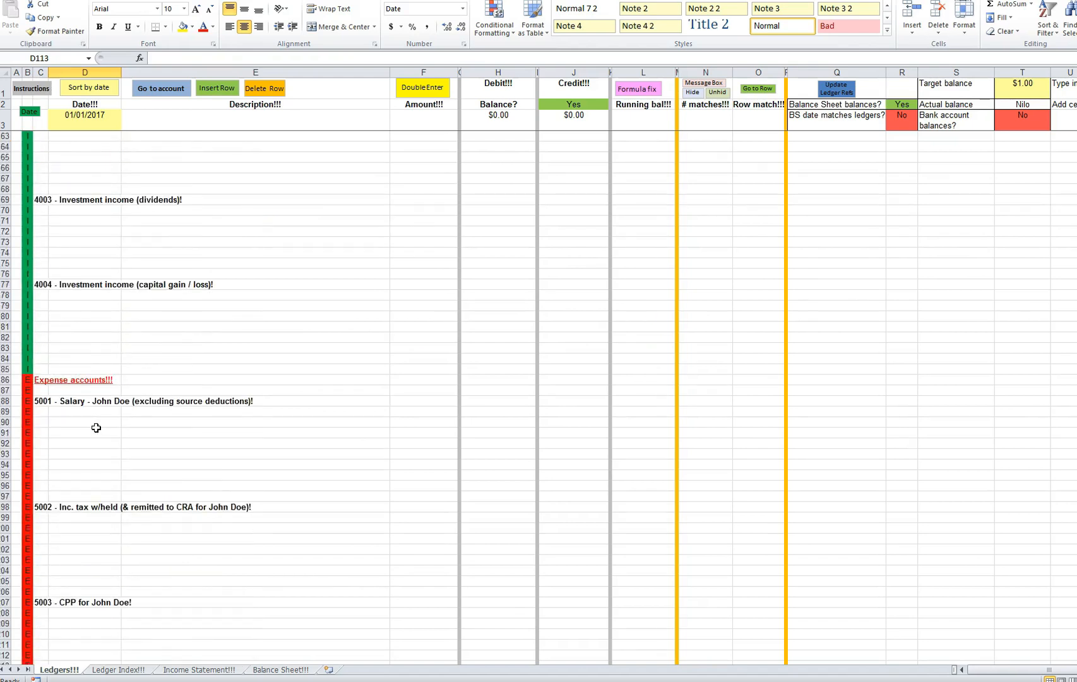
pyautogui.scroll(-4, 96, 427)
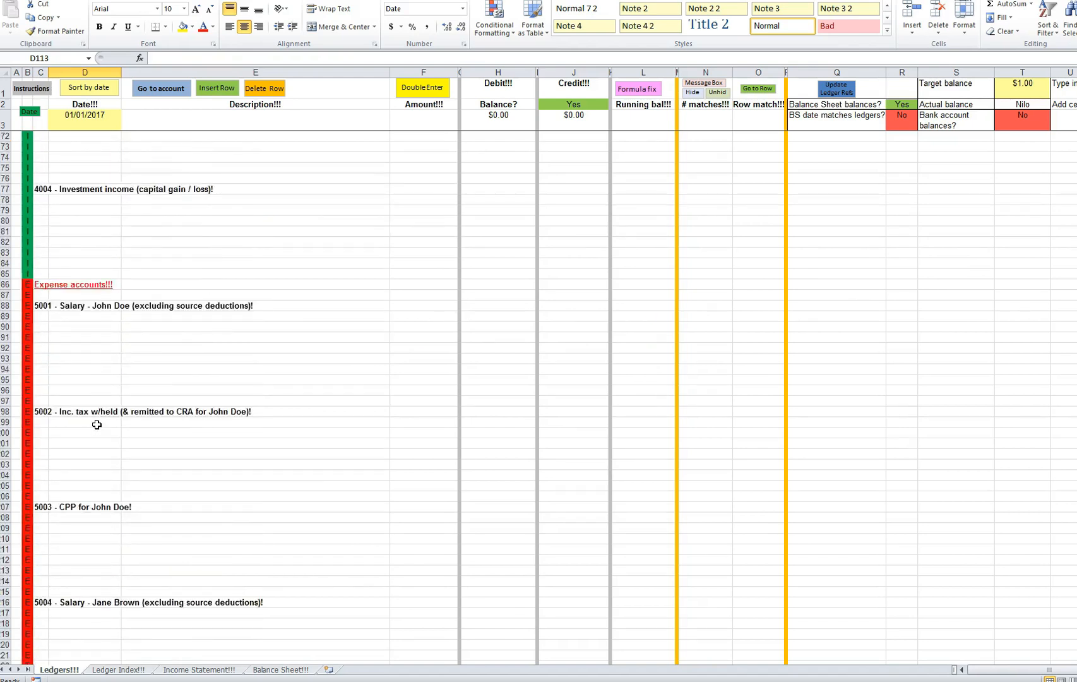
# Step: Review the expense accounts from 5001, the first salary ledger, through 5013 - Bank fees
pyautogui.click(96, 276)
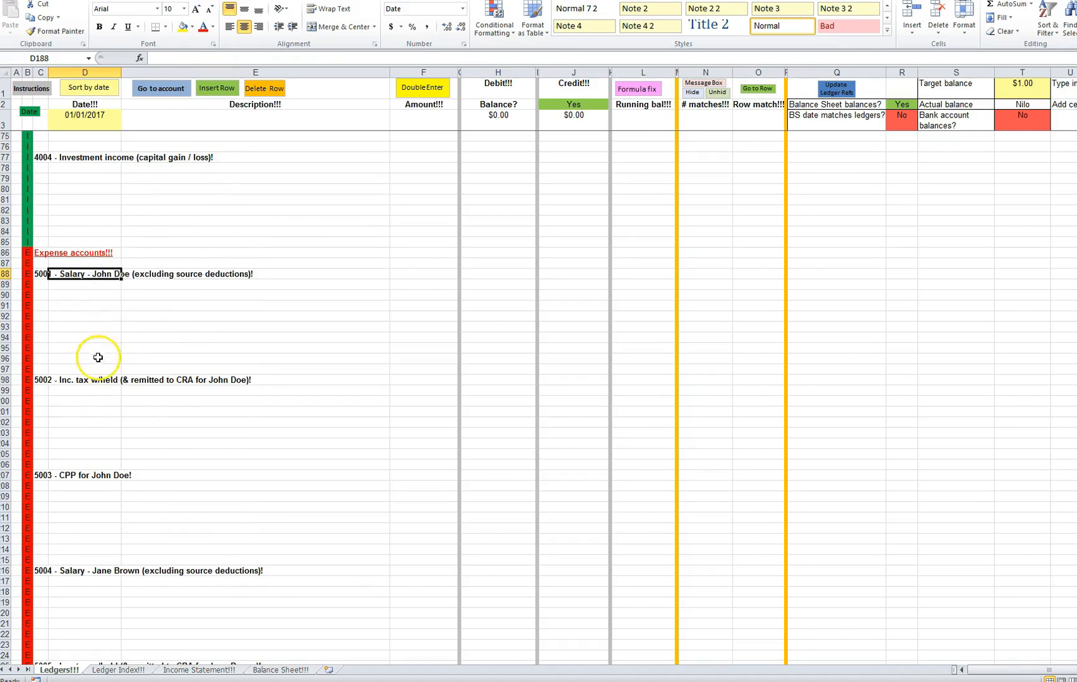
pyautogui.click(71, 574)
pyautogui.click(80, 442)
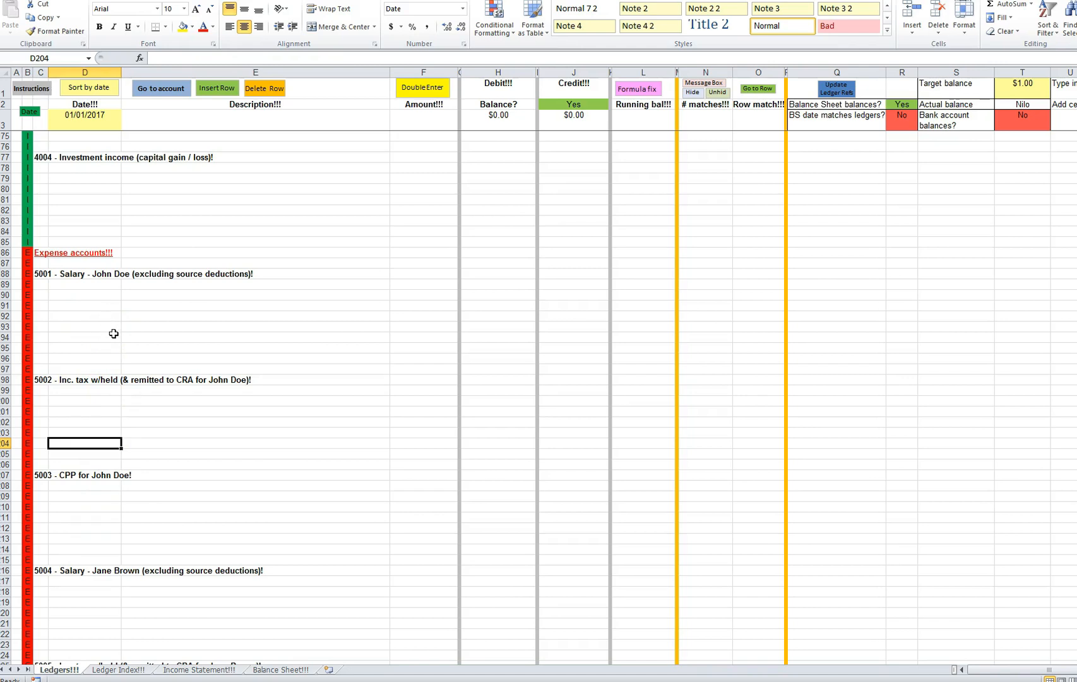
pyautogui.scroll(-20, 113, 333)
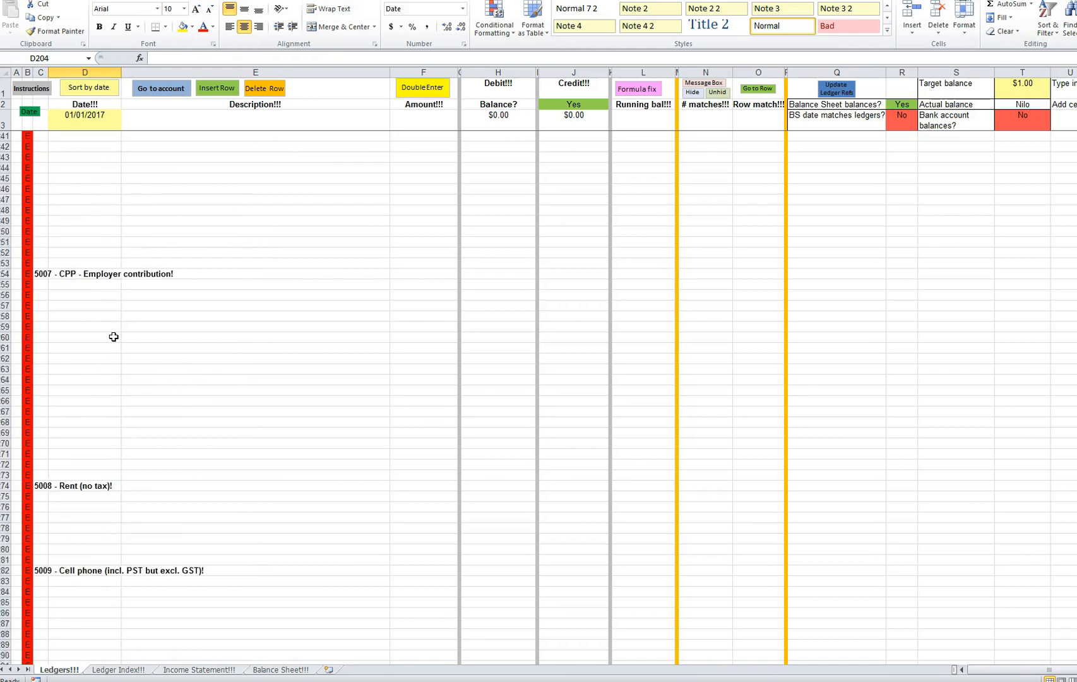
pyautogui.scroll(-7, 114, 337)
pyautogui.scroll(-7, 114, 337)
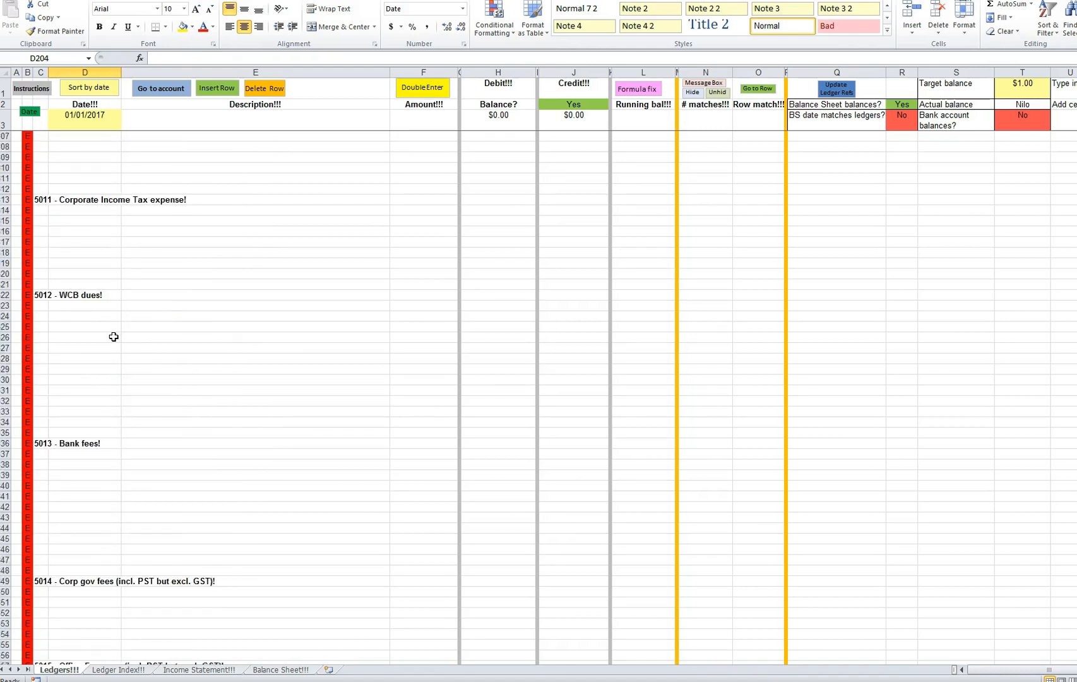
pyautogui.scroll(-2, 113, 337)
pyautogui.click(80, 379)
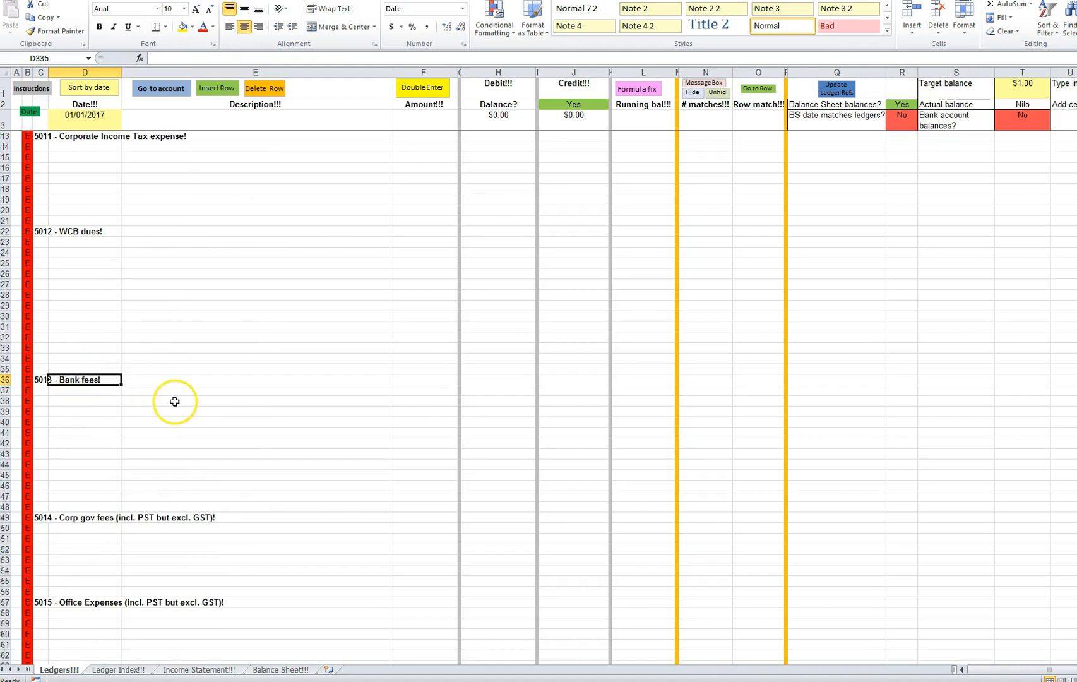
# Step: Review the expense accounts from 5014 - Corp gov fees to 5020 - GST paid at the end of the ledgers, including 5017 and 5018
pyautogui.scroll(-7, 174, 402)
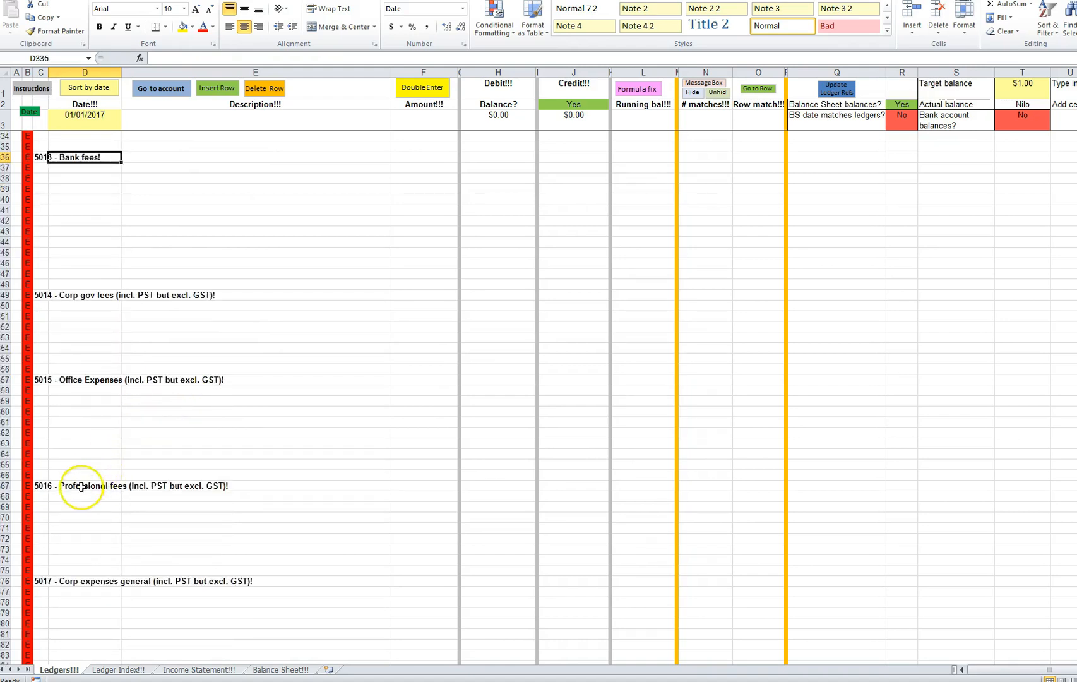
pyautogui.click(81, 486)
pyautogui.click(104, 423)
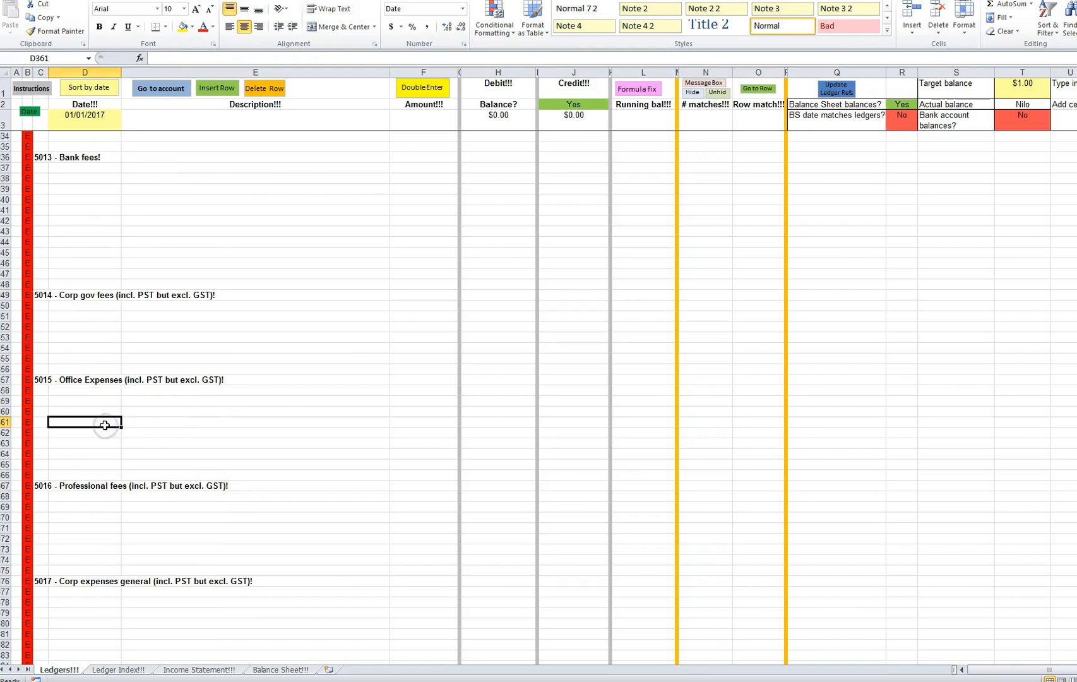
pyautogui.scroll(-3, 104, 425)
pyautogui.click(77, 487)
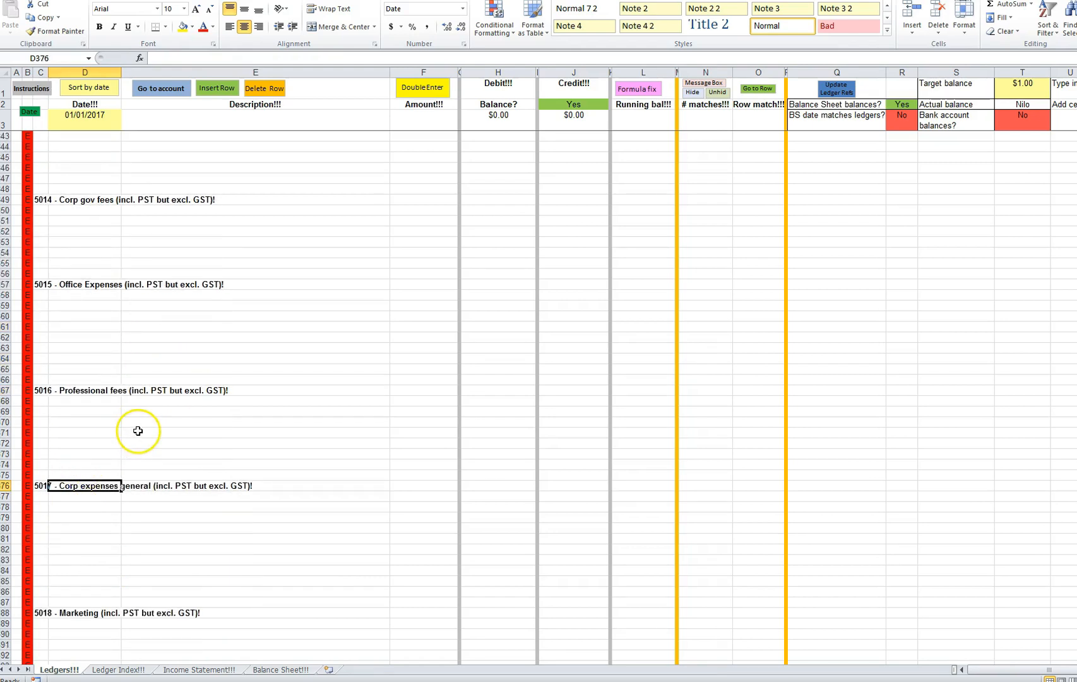
pyautogui.scroll(-4, 137, 431)
pyautogui.click(70, 486)
pyautogui.scroll(-6, 112, 462)
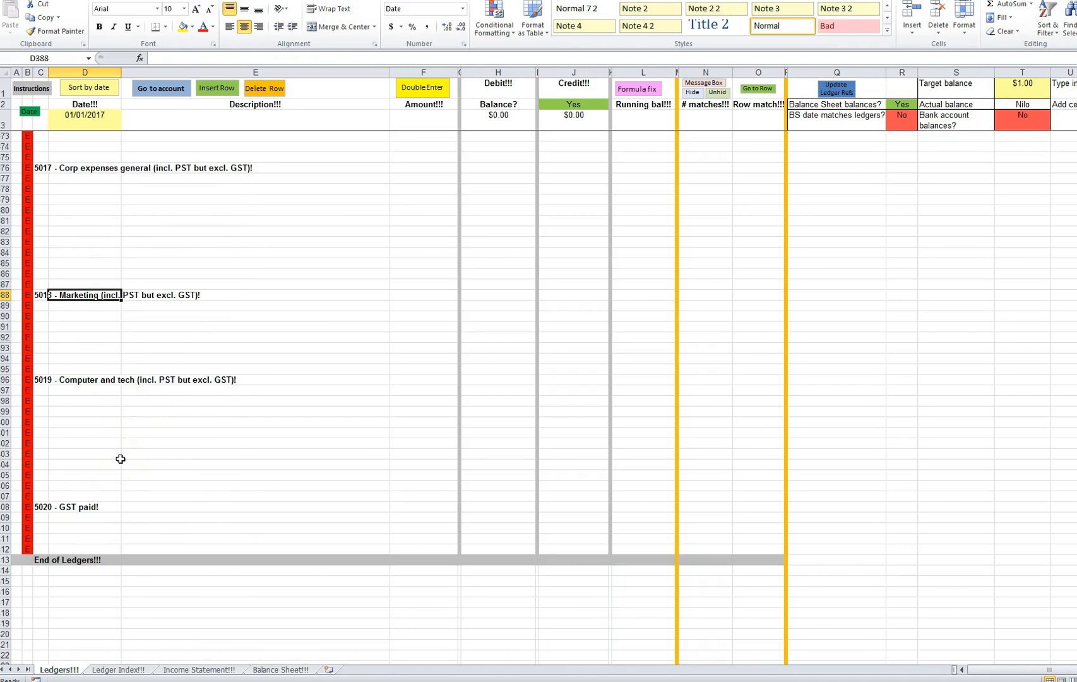
pyautogui.scroll(3, 121, 459)
pyautogui.click(85, 387)
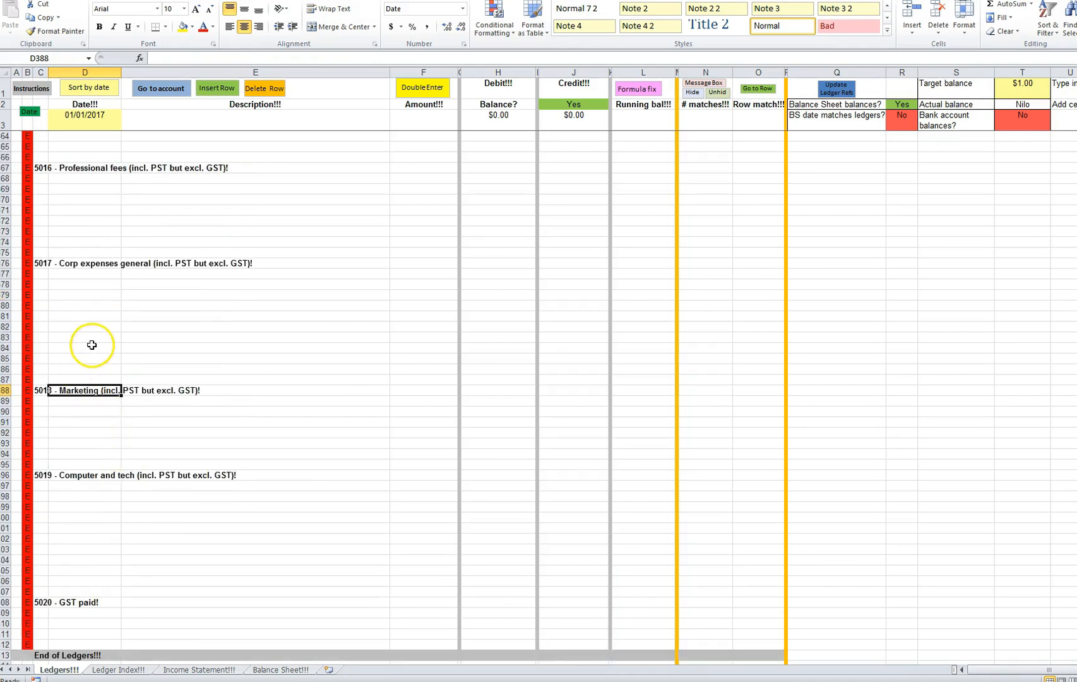
pyautogui.click(81, 264)
pyautogui.click(81, 293)
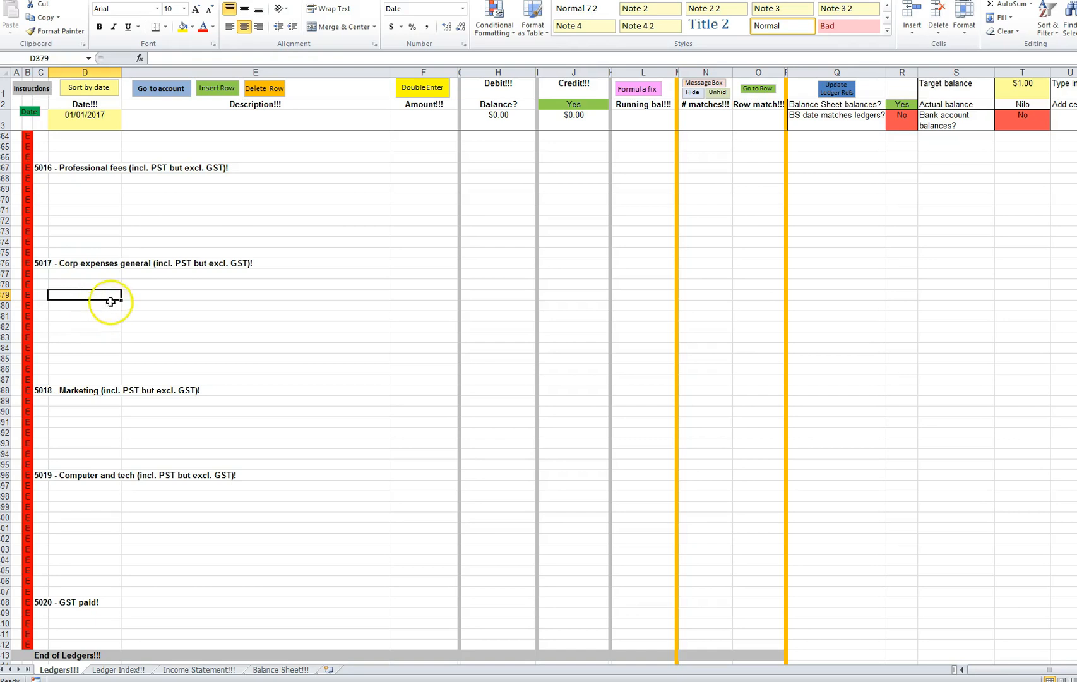
# Step: Return to the start of the ledgers, then inspect the Ledger Index formula in C11 for 1004 - Paypal account
pyautogui.scroll(20, 110, 302)
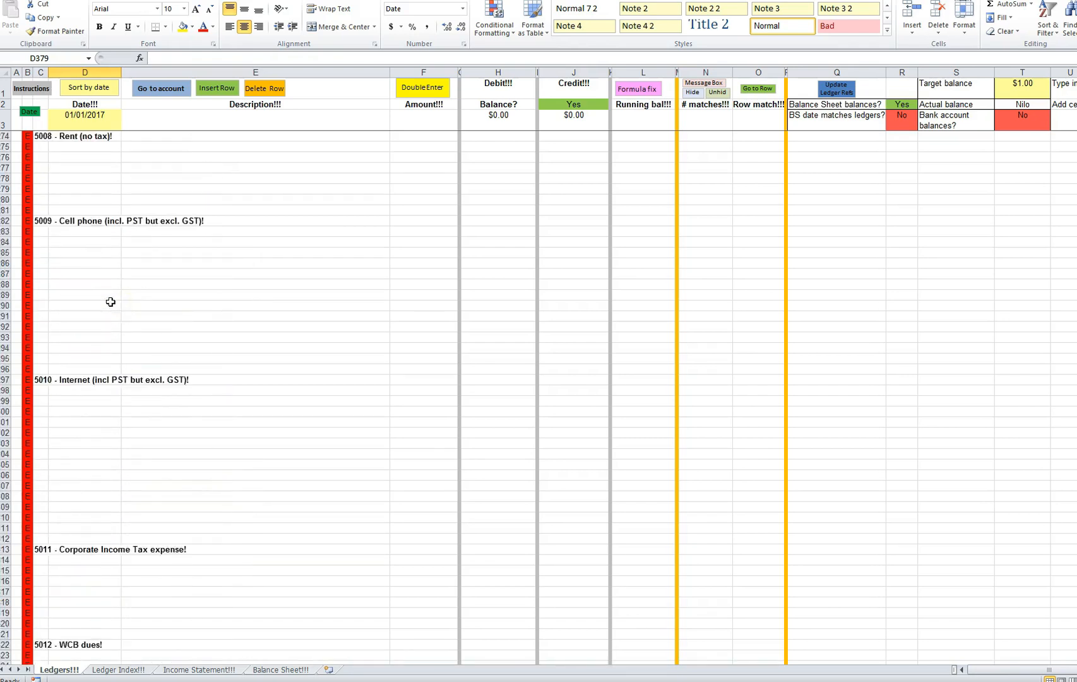
pyautogui.scroll(13, 110, 302)
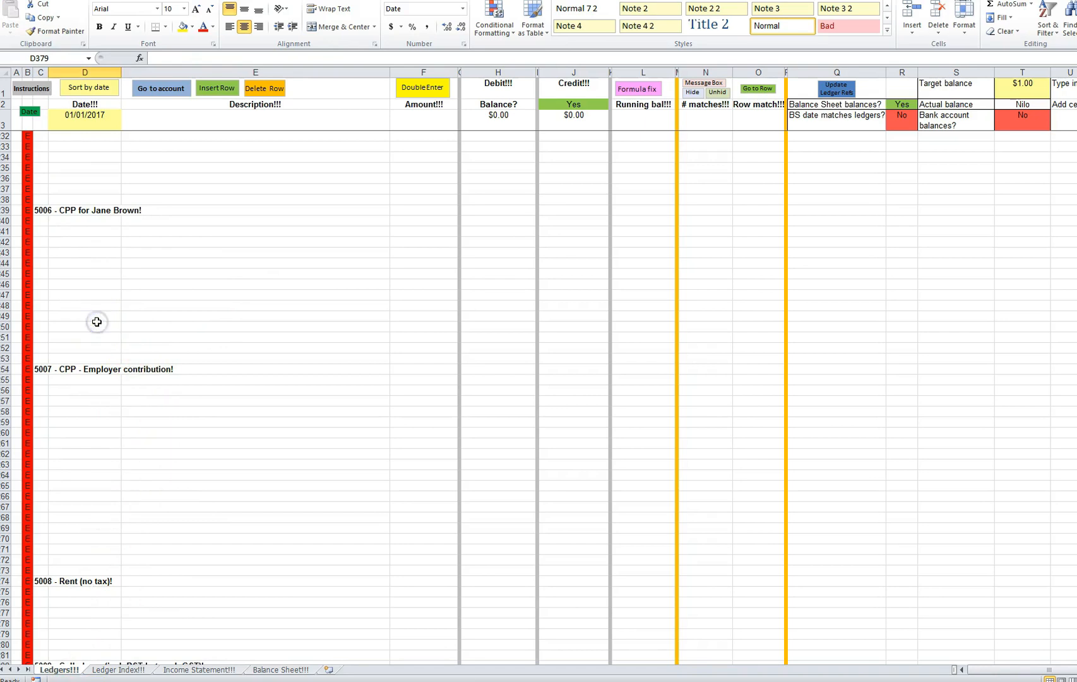
pyautogui.scroll(16, 101, 320)
pyautogui.scroll(20, 101, 320)
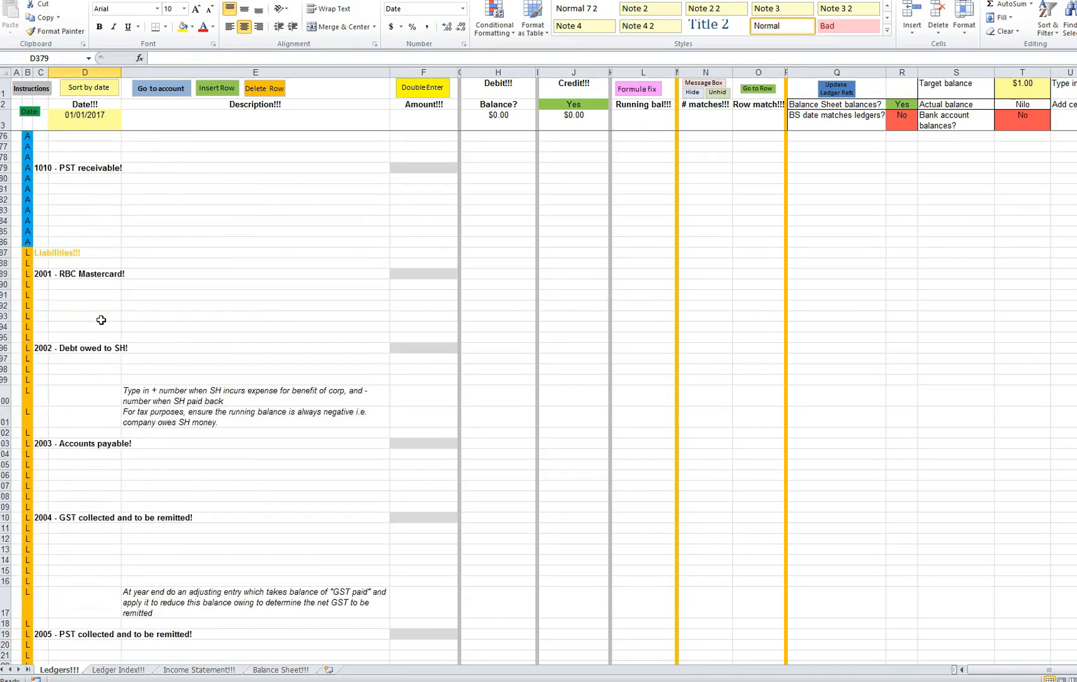
pyautogui.scroll(6, 101, 320)
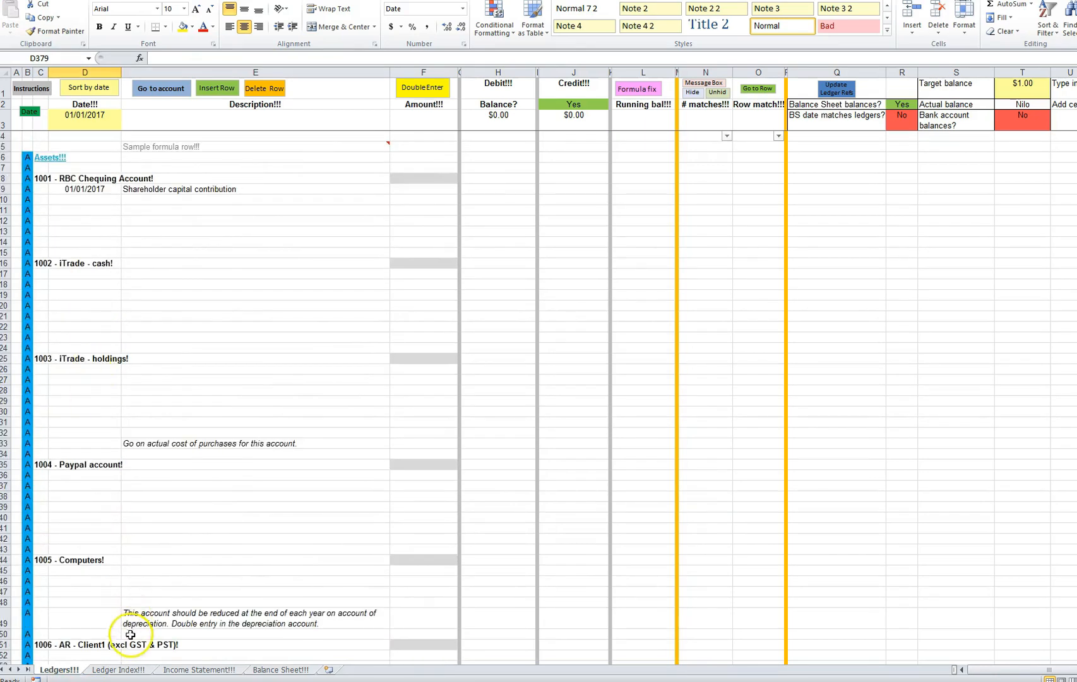
pyautogui.click(119, 670)
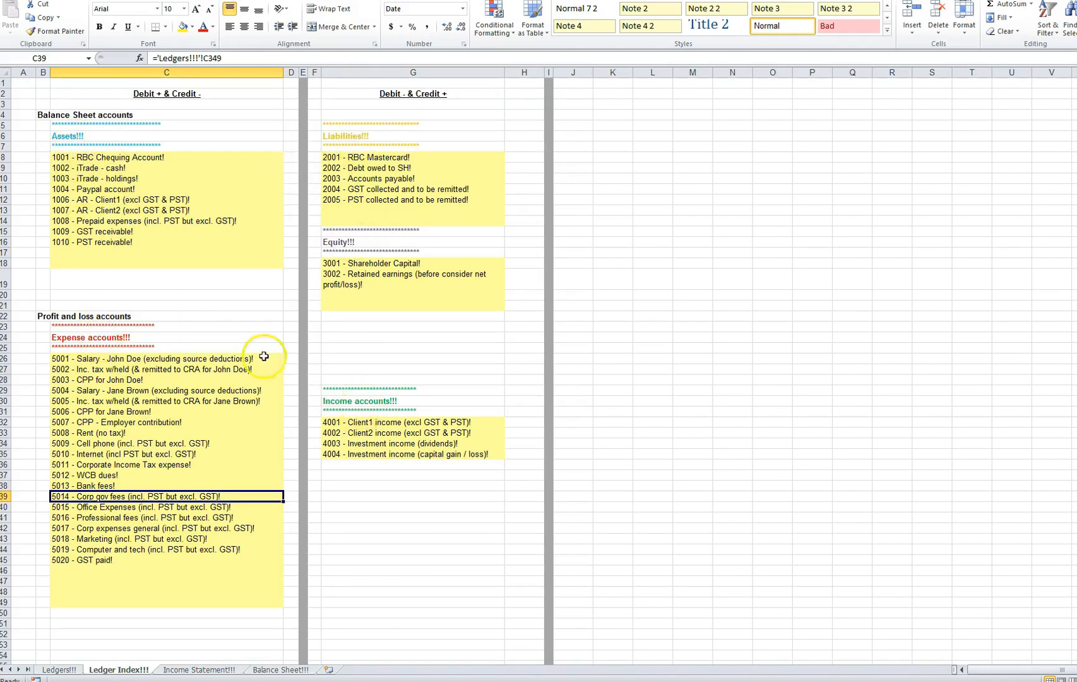
pyautogui.click(96, 190)
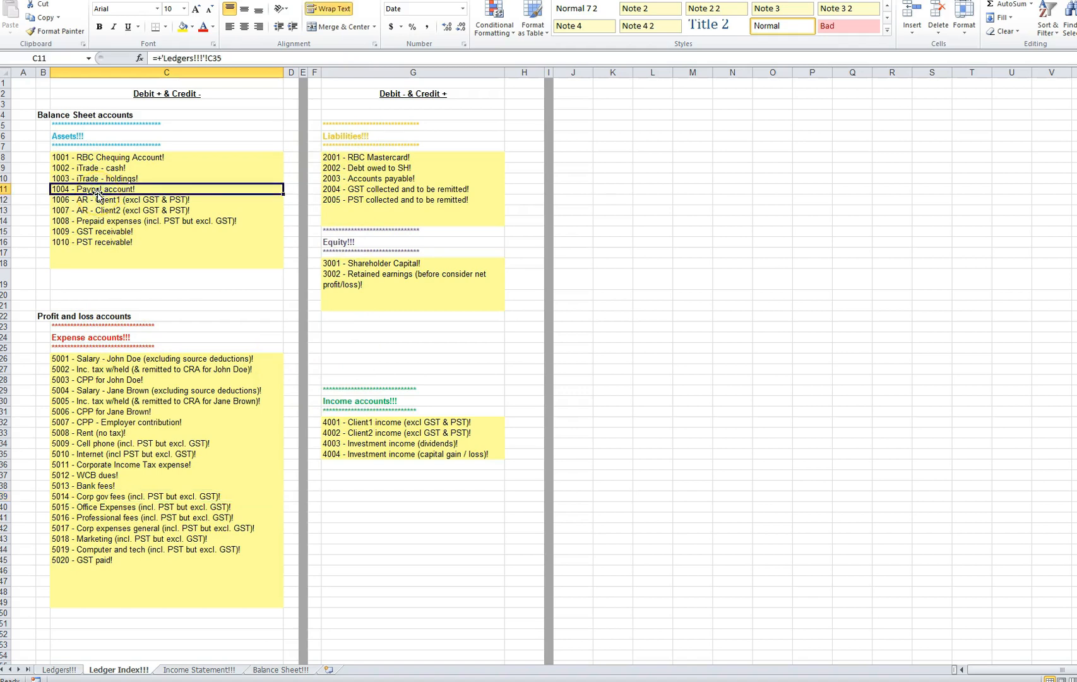
pyautogui.click(178, 58)
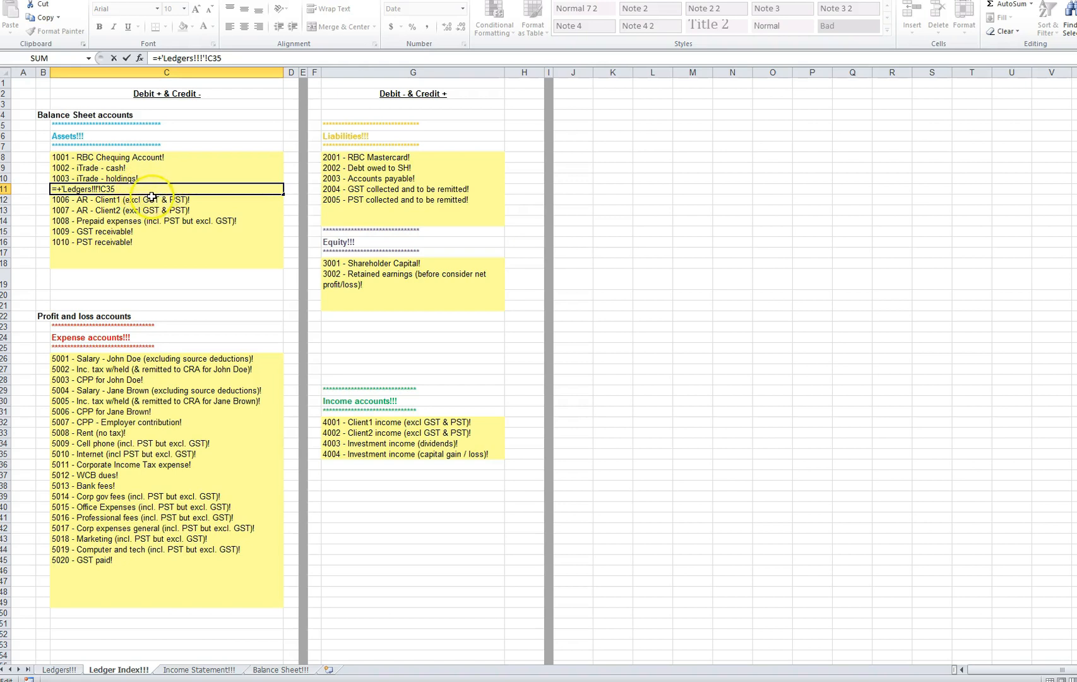
pyautogui.press('Escape')
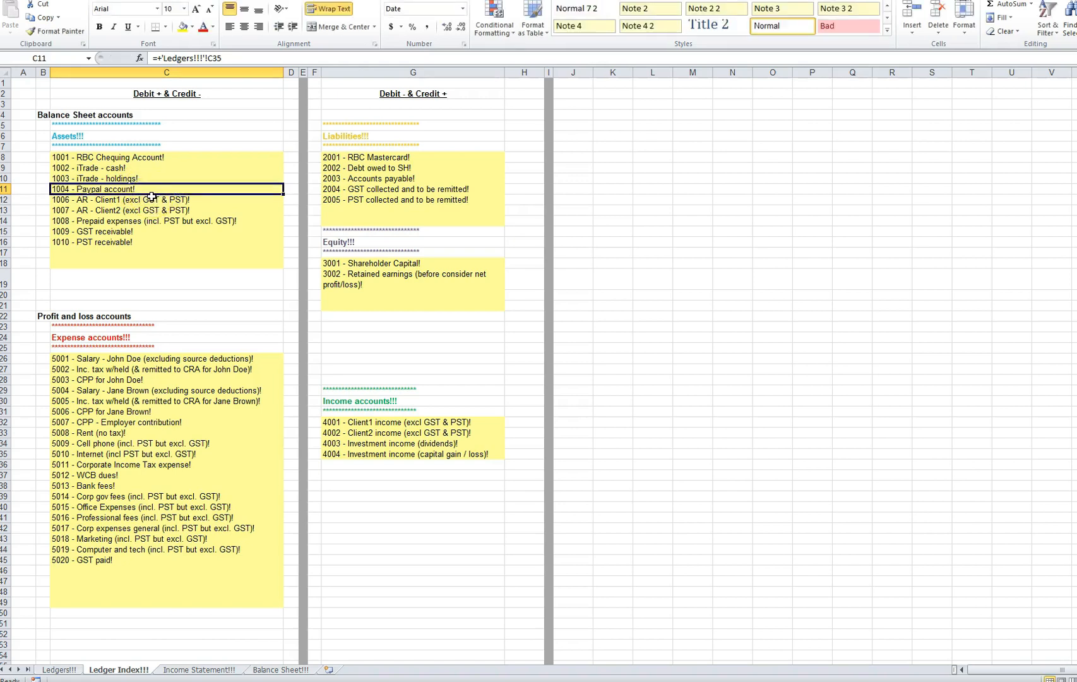
# Step: Re-enter the formula in Ledger Index cell C11 as a link to the 1004 - Paypal account title in Ledgers cell C35
pyautogui.write('+')
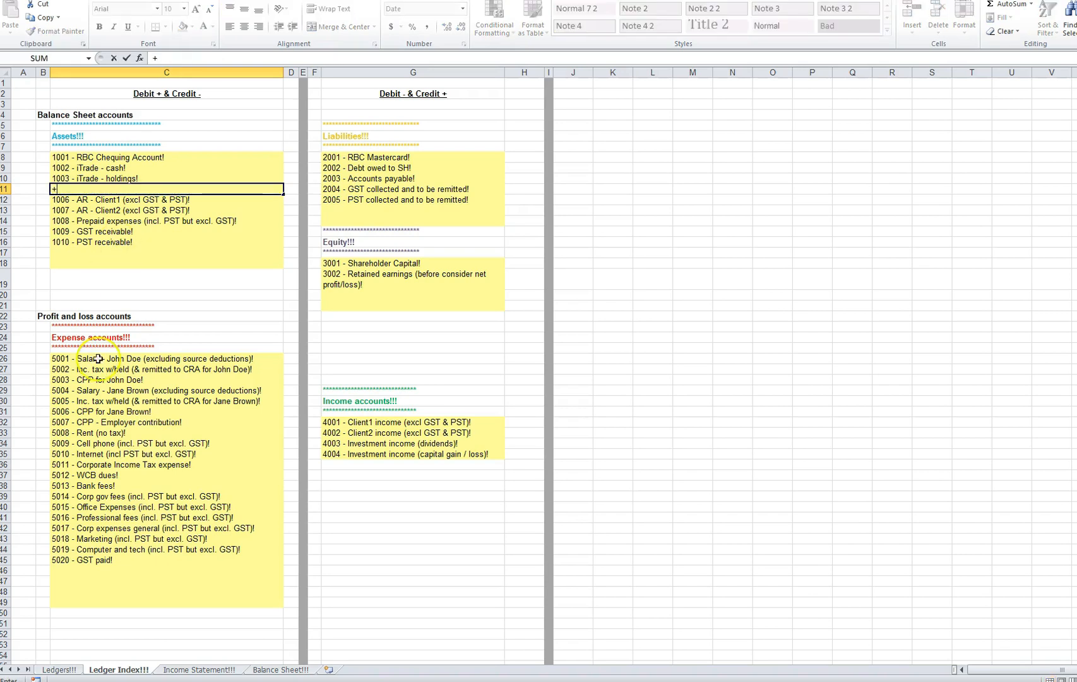
pyautogui.click(58, 669)
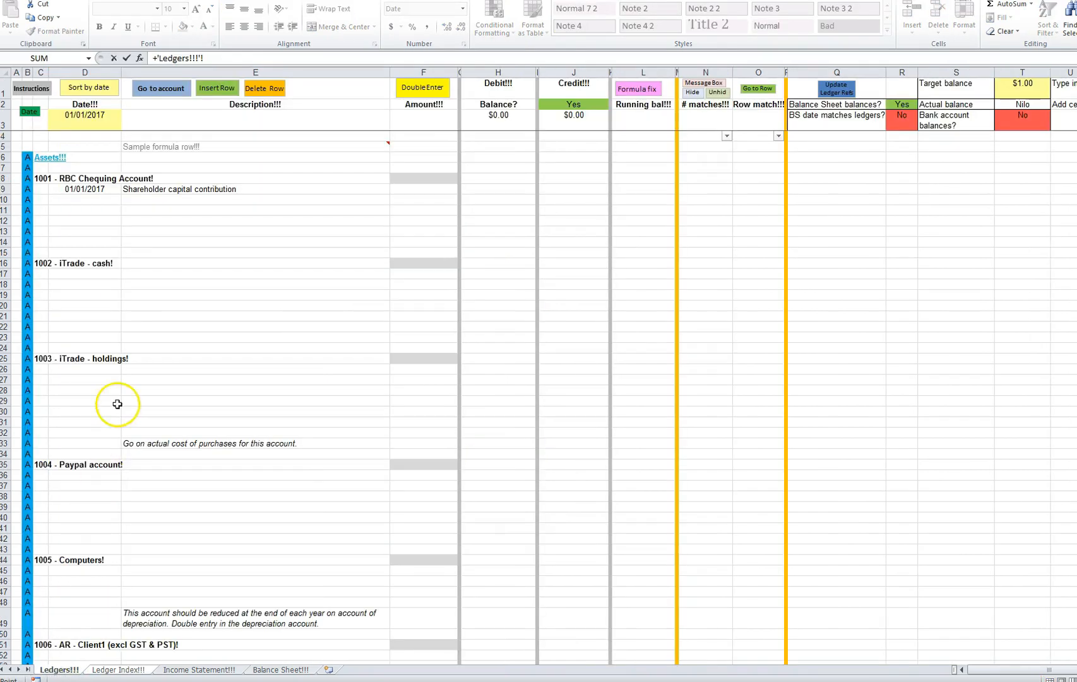
pyautogui.click(39, 465)
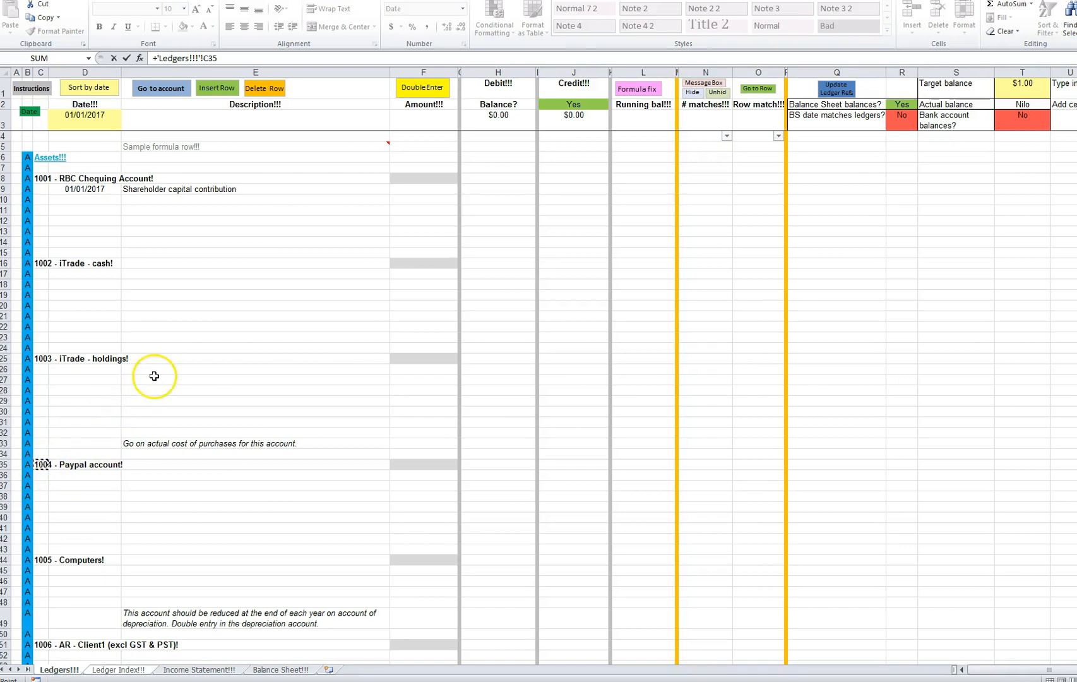
pyautogui.press('Return')
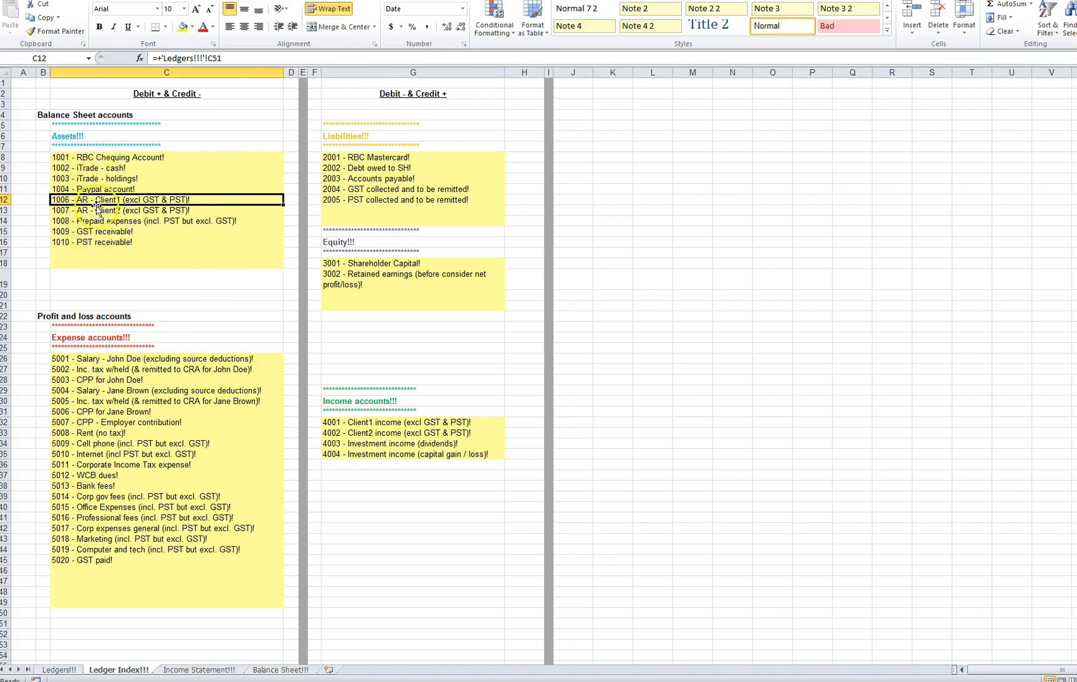
# Step: Rename the account title in Ledgers cell C35 to "1004 - Paypal test account!" and check its linked entry in Ledger Index cell C11
pyautogui.click(95, 241)
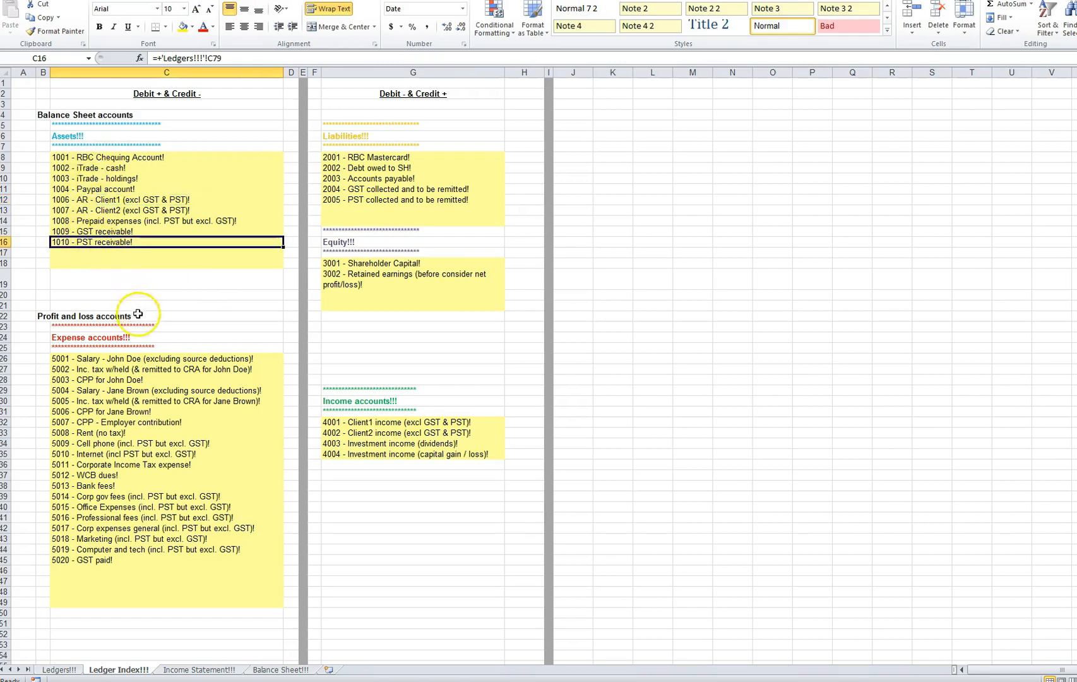
pyautogui.click(58, 670)
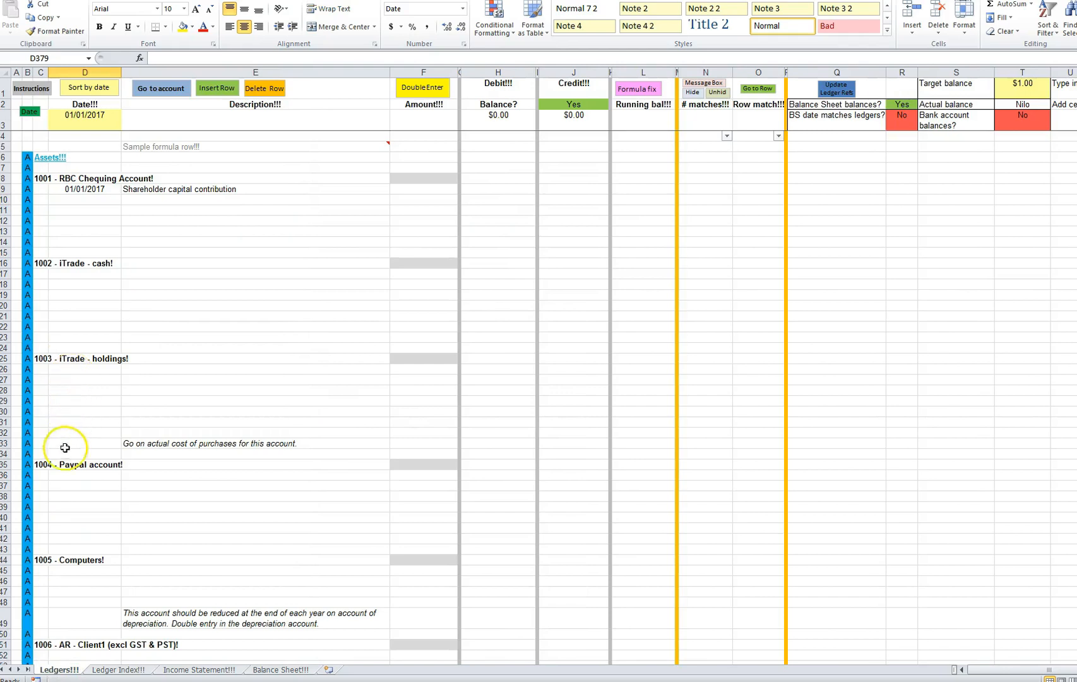
pyautogui.click(42, 465)
pyautogui.press('F2')
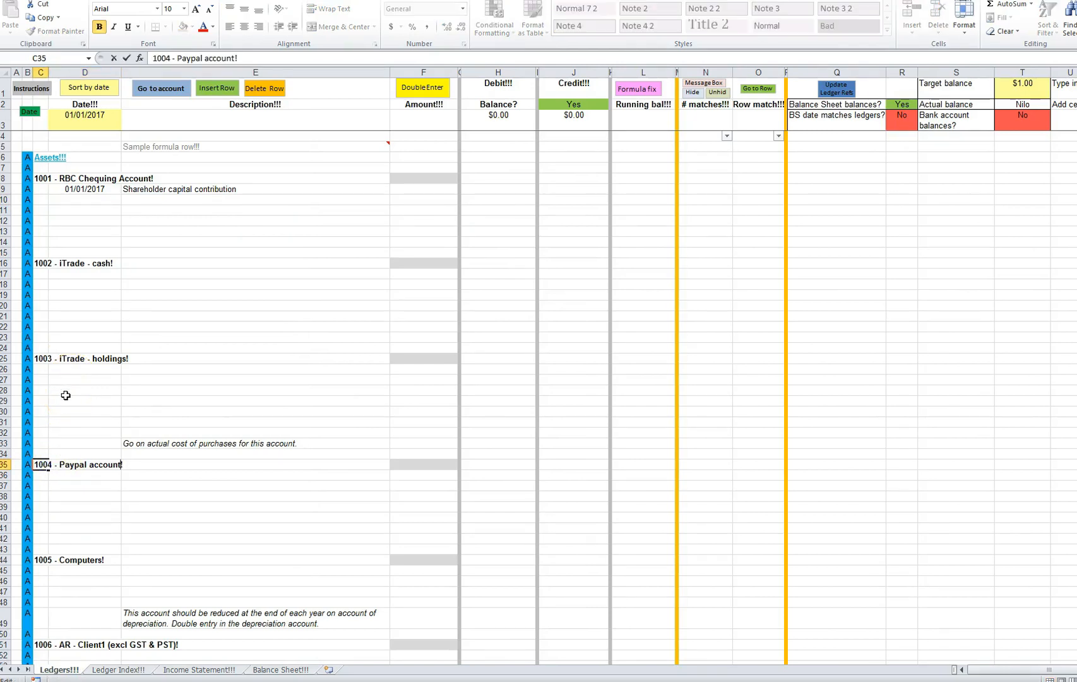
pyautogui.press('Left')
pyautogui.write('test')
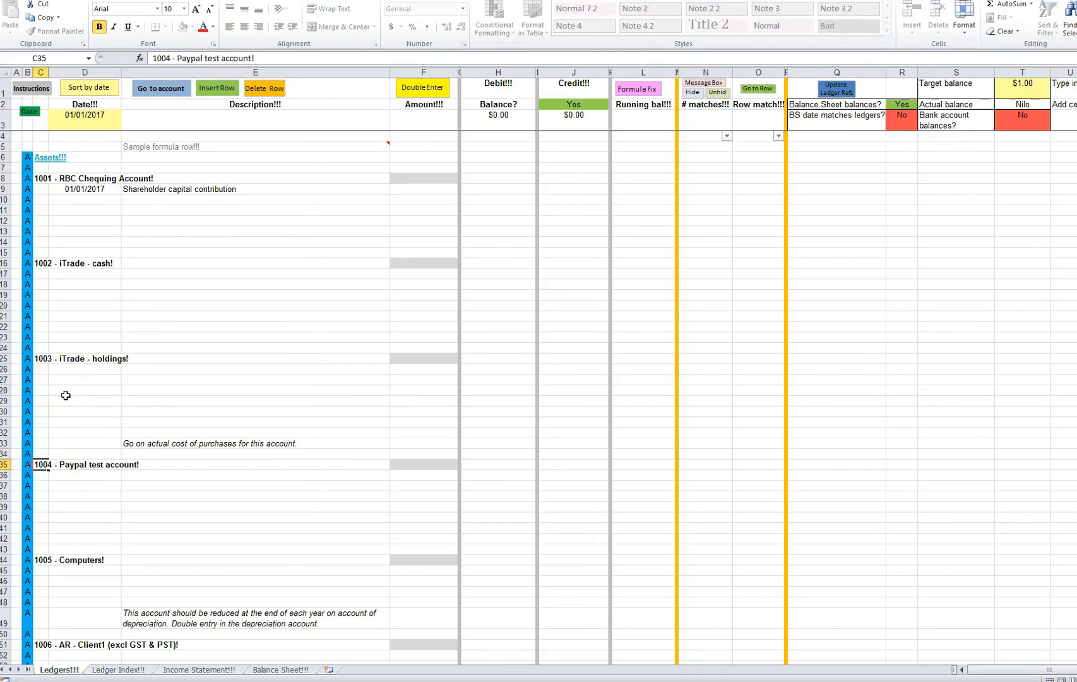
pyautogui.press('Return')
pyautogui.click(120, 670)
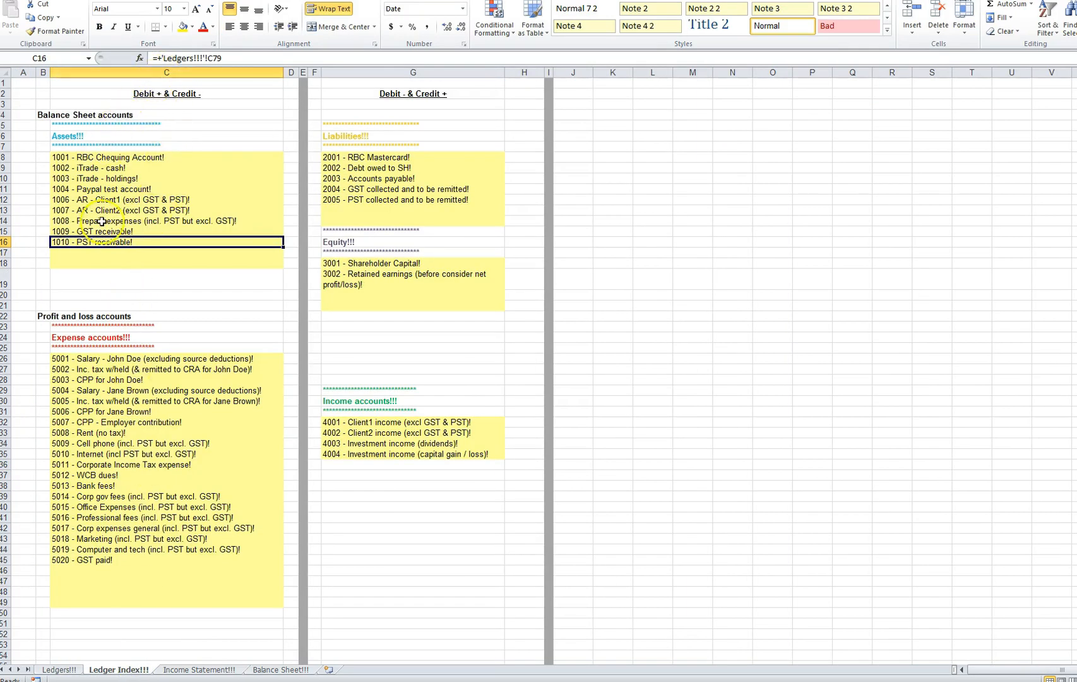
pyautogui.click(104, 190)
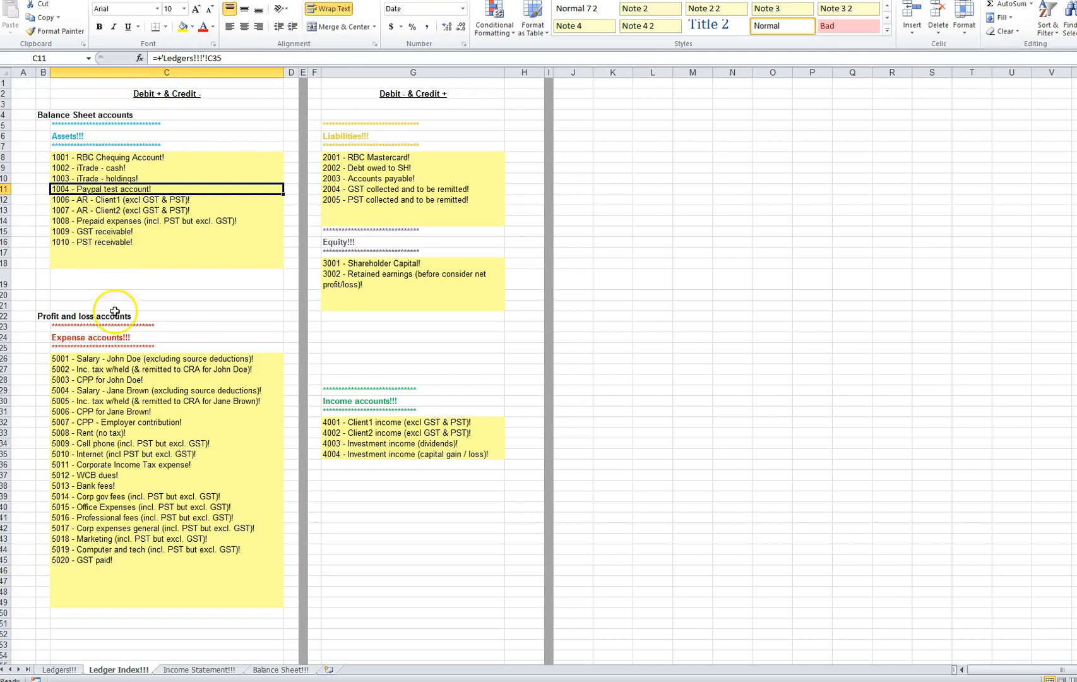
# Step: Return to the ledgers, overwrite the 1004 account title in C35 with 3, and undo that entry
pyautogui.click(57, 669)
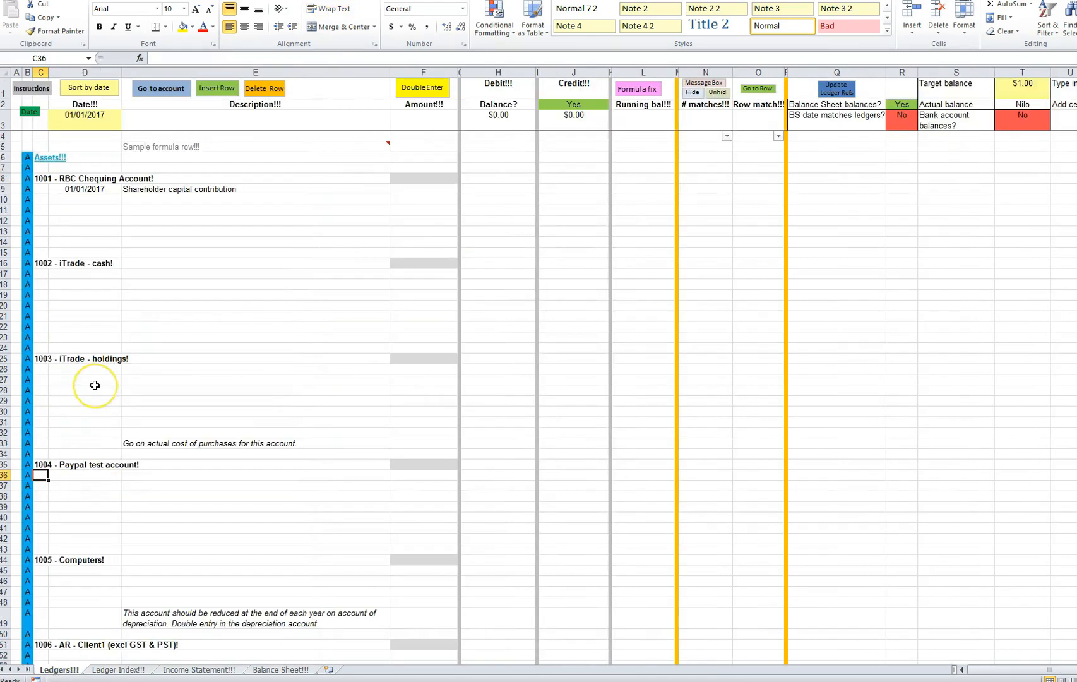
pyautogui.press('Up')
pyautogui.write('3')
pyautogui.press('Left')
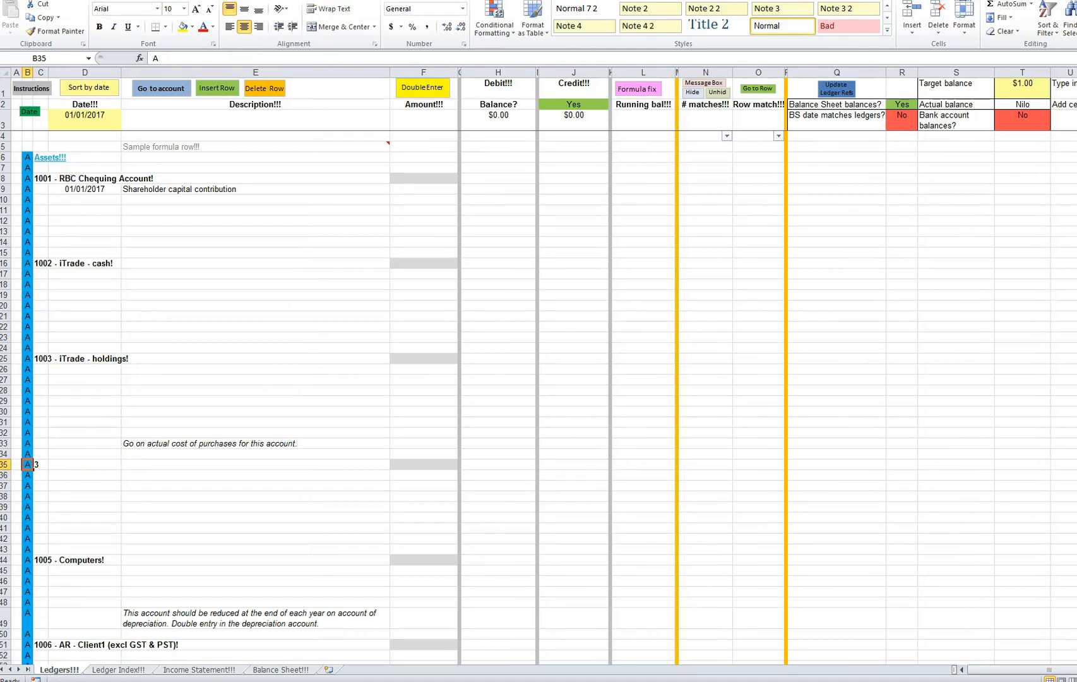
pyautogui.hotkey('ctrl', 'z')
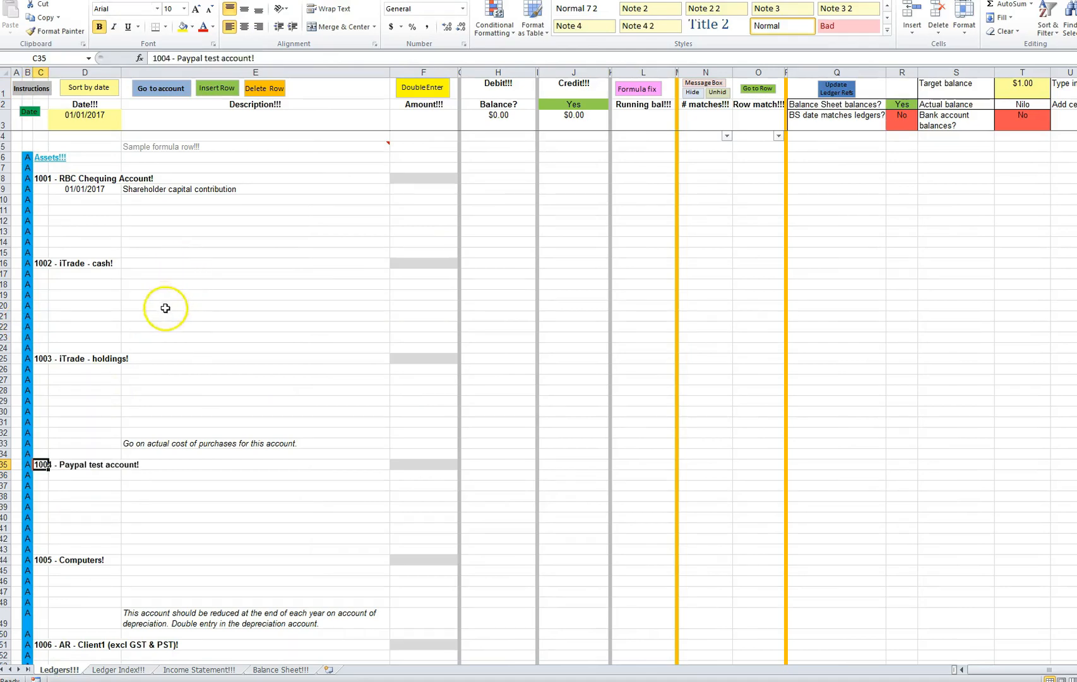
# Step: Jump to the 5007 - CPP - Employer contribution ledger using Go to account
pyautogui.click(165, 306)
pyautogui.click(166, 92)
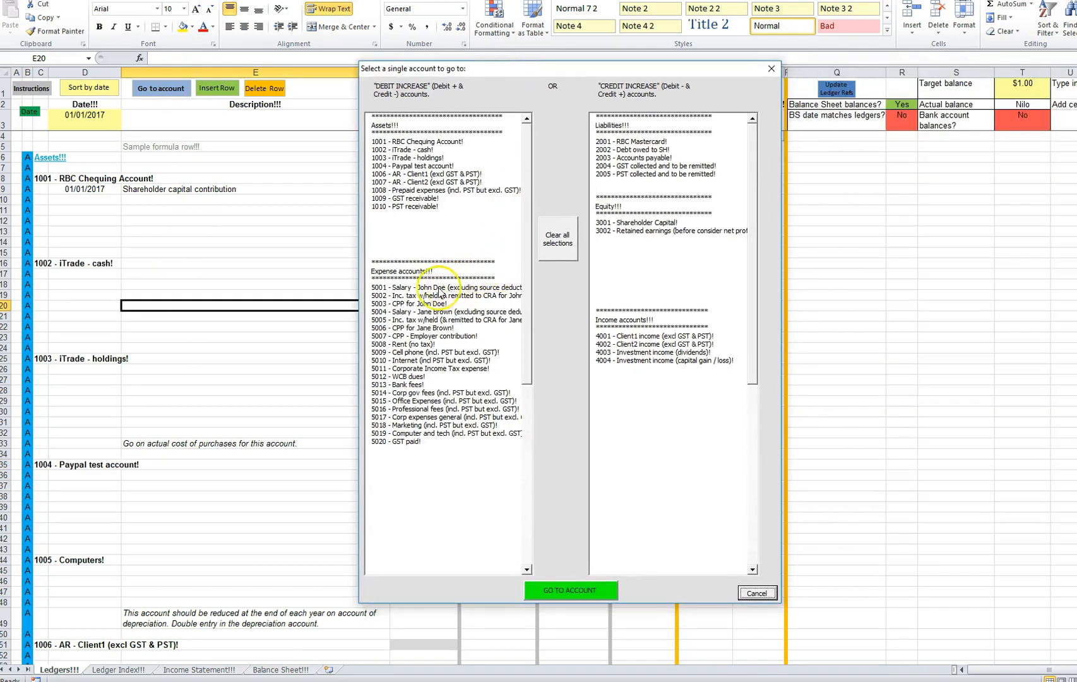
pyautogui.click(404, 336)
pyautogui.click(559, 590)
pyautogui.click(212, 432)
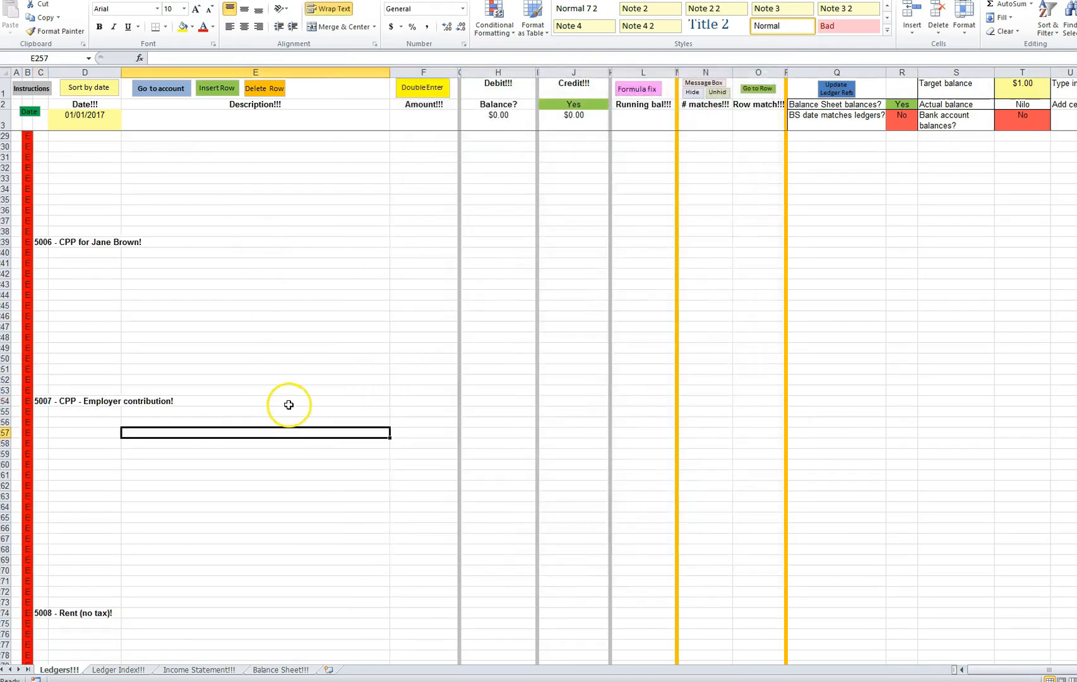
# Step: Jump to the 1003 - iTrade - holdings ledger using Go to account
pyautogui.click(173, 89)
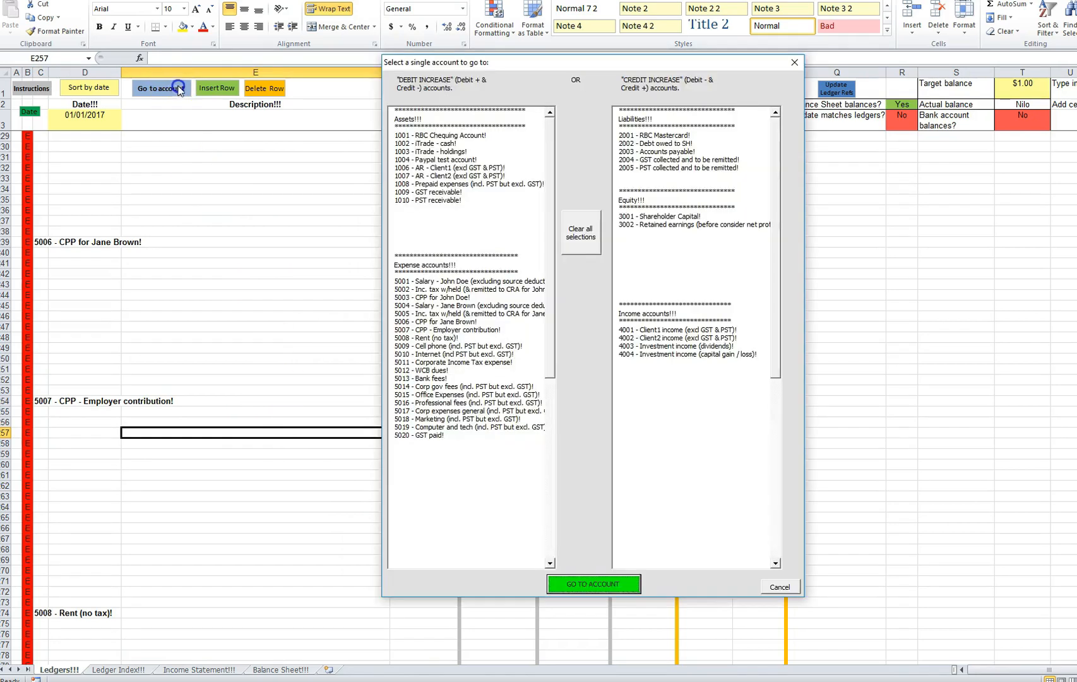
pyautogui.click(426, 152)
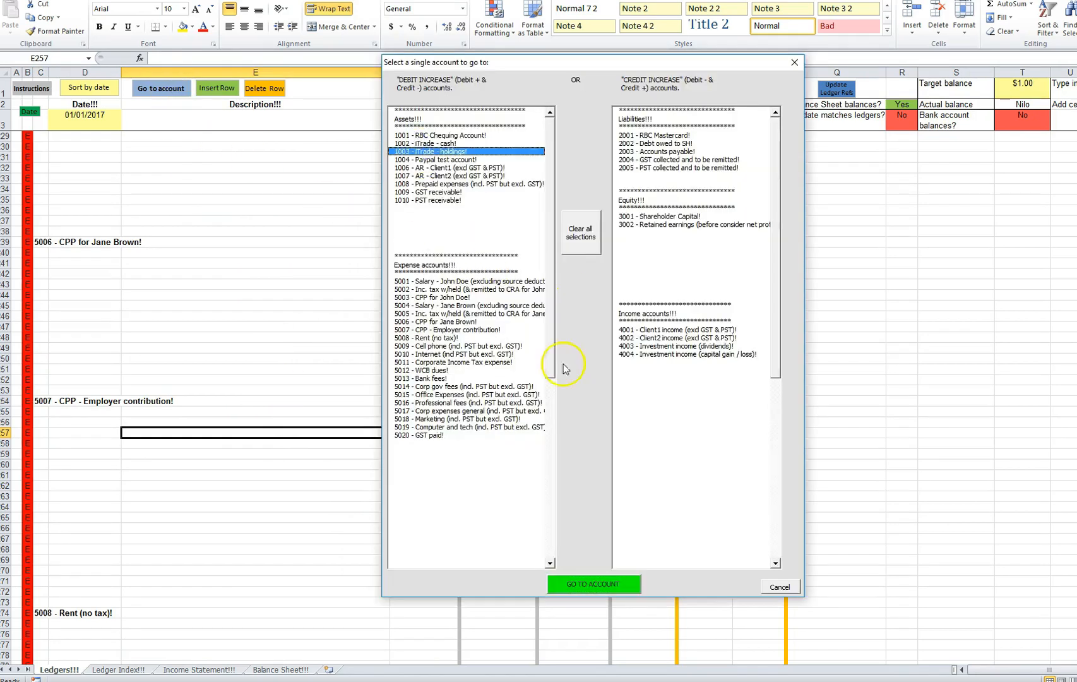
pyautogui.click(594, 584)
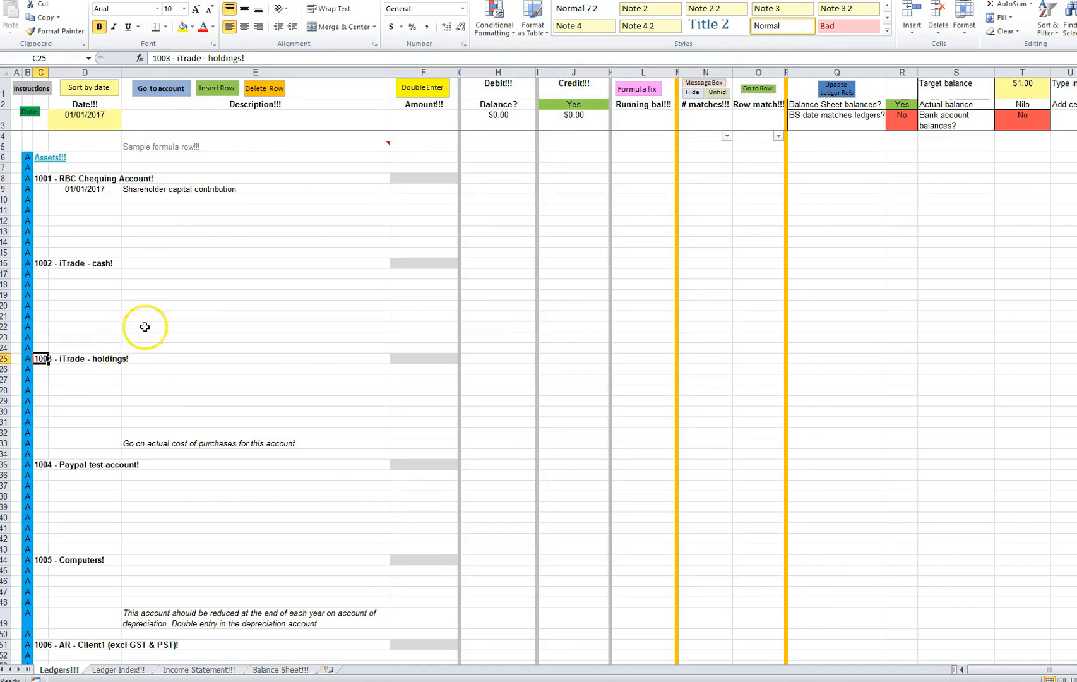
# Step: Check the account picker against the Ledger Index, and jump to the 1004 - Paypal test account ledger
pyautogui.click(183, 89)
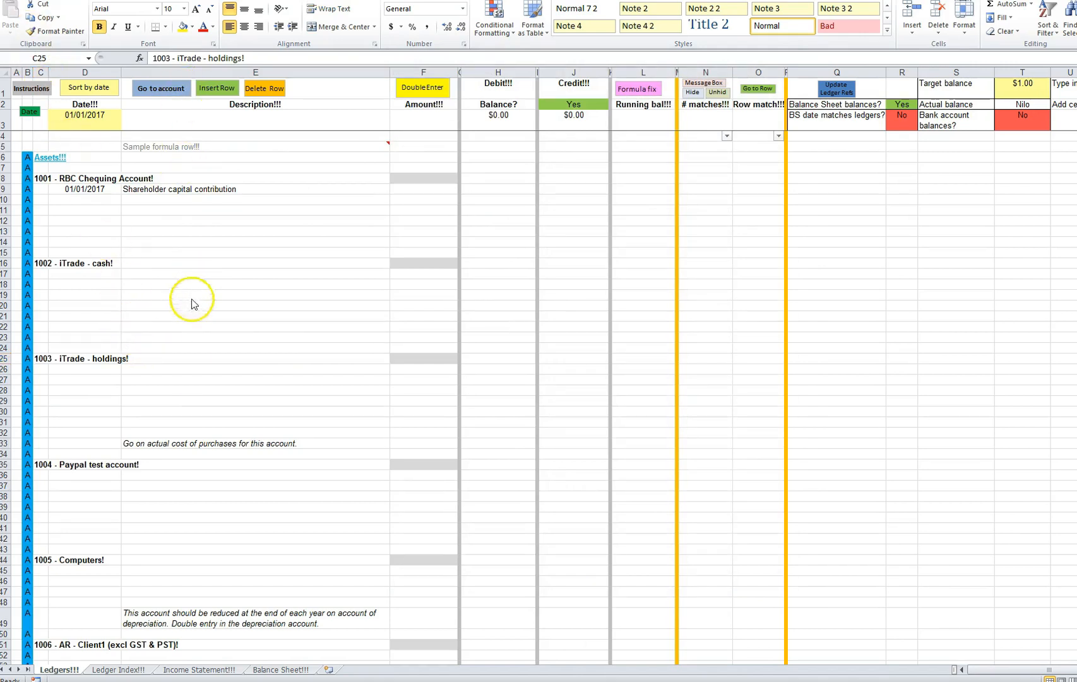
pyautogui.click(120, 669)
pyautogui.click(58, 670)
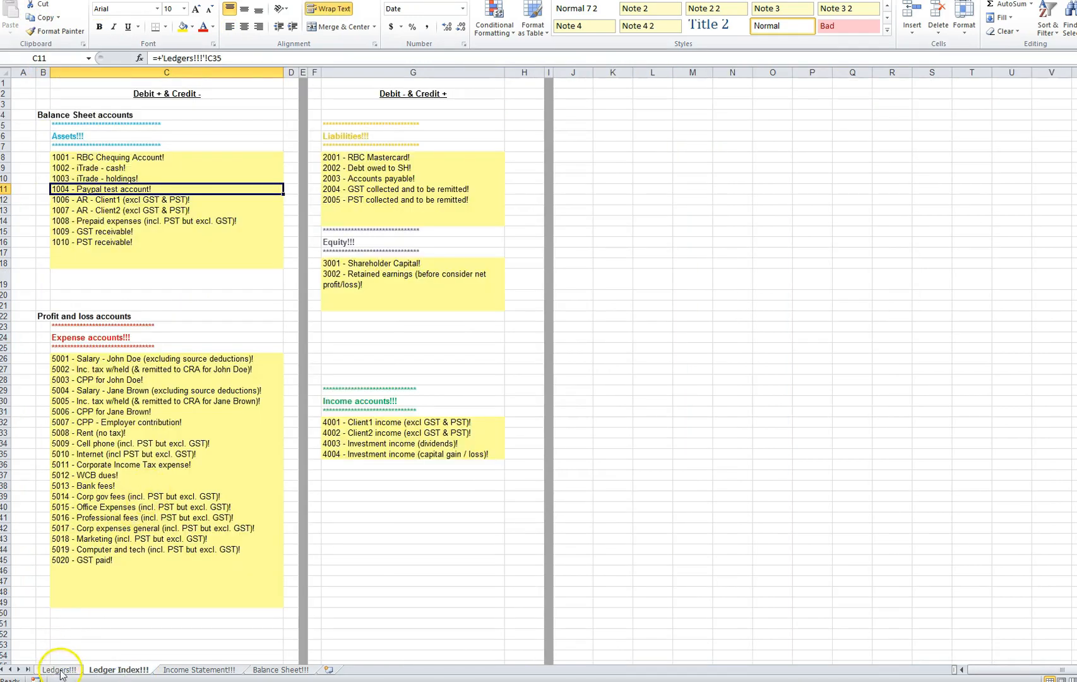
pyautogui.click(162, 89)
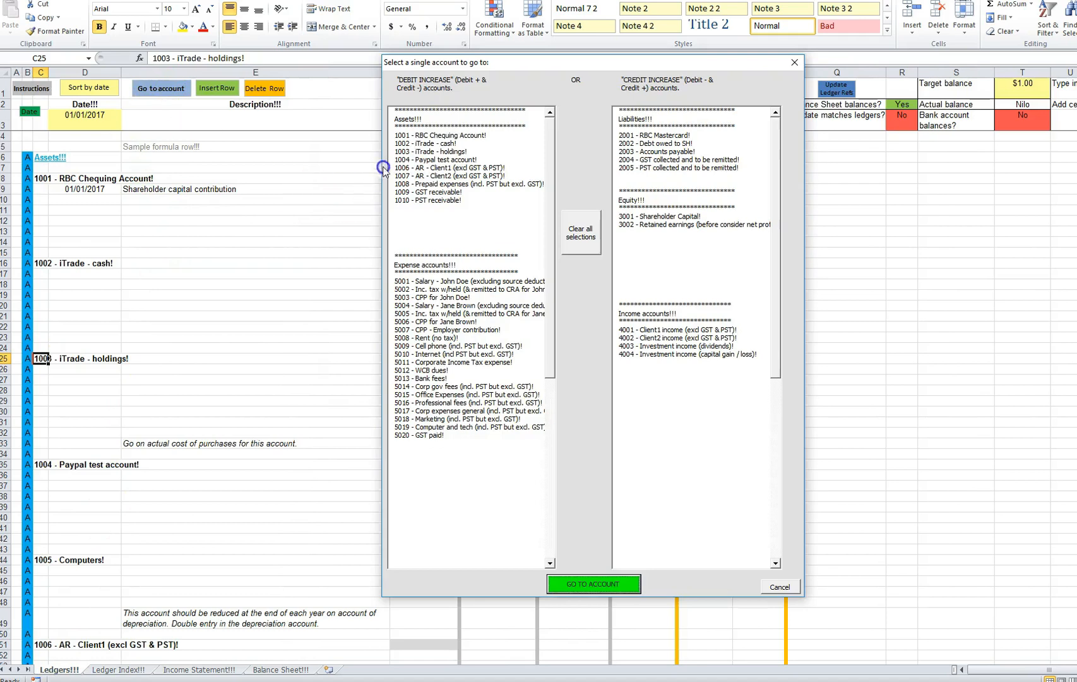
pyautogui.click(418, 160)
pyautogui.click(585, 593)
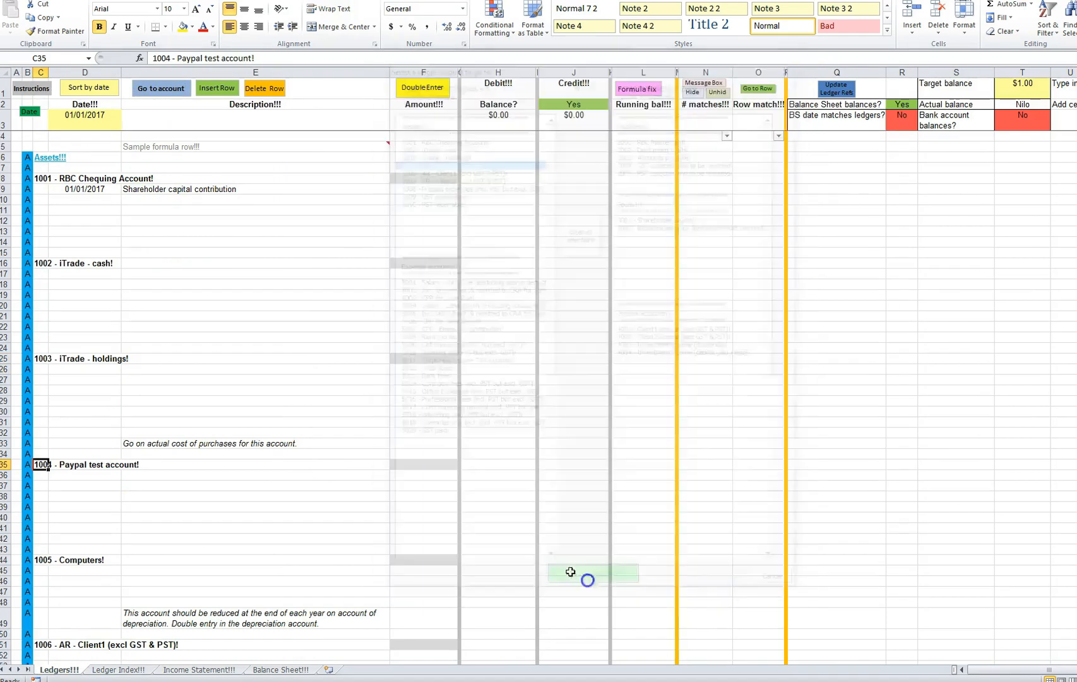
# Step: Date the shareholder capital contribution in row 9 of the RBC chequing ledger 01/03/2017 and set its amount to 100
pyautogui.click(171, 274)
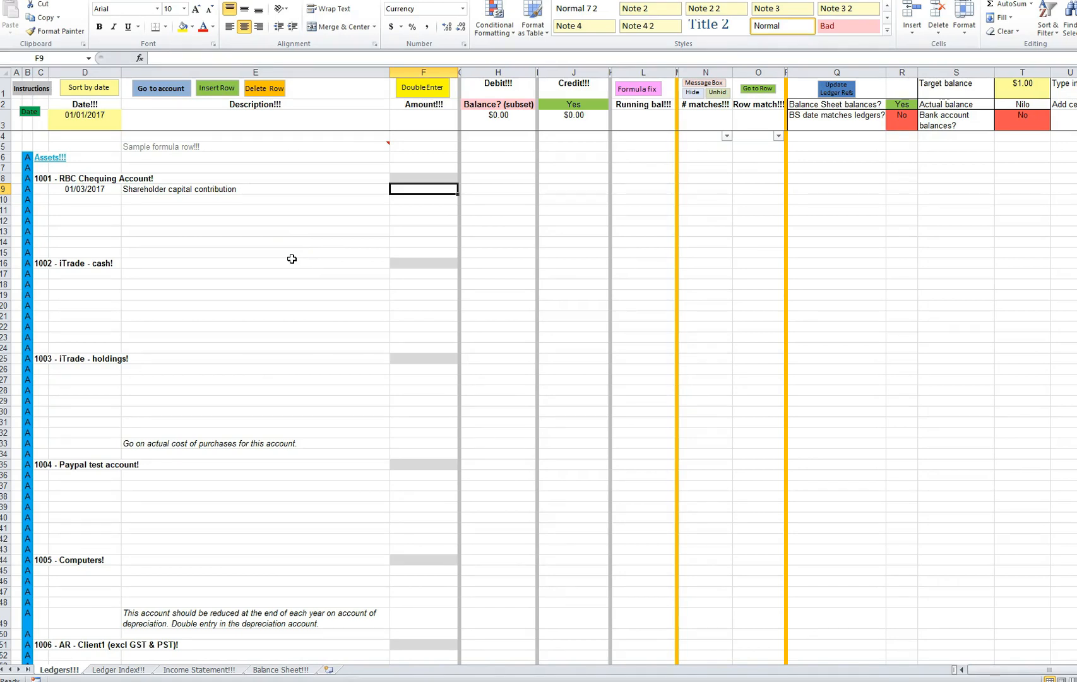
pyautogui.write('100')
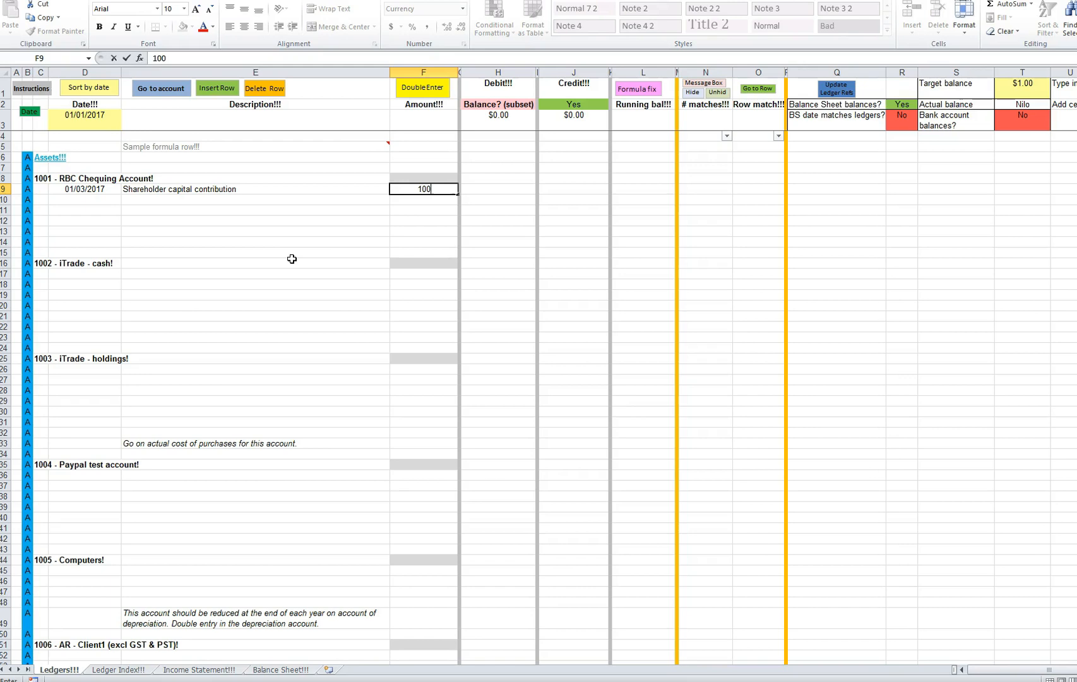
pyautogui.press('Return')
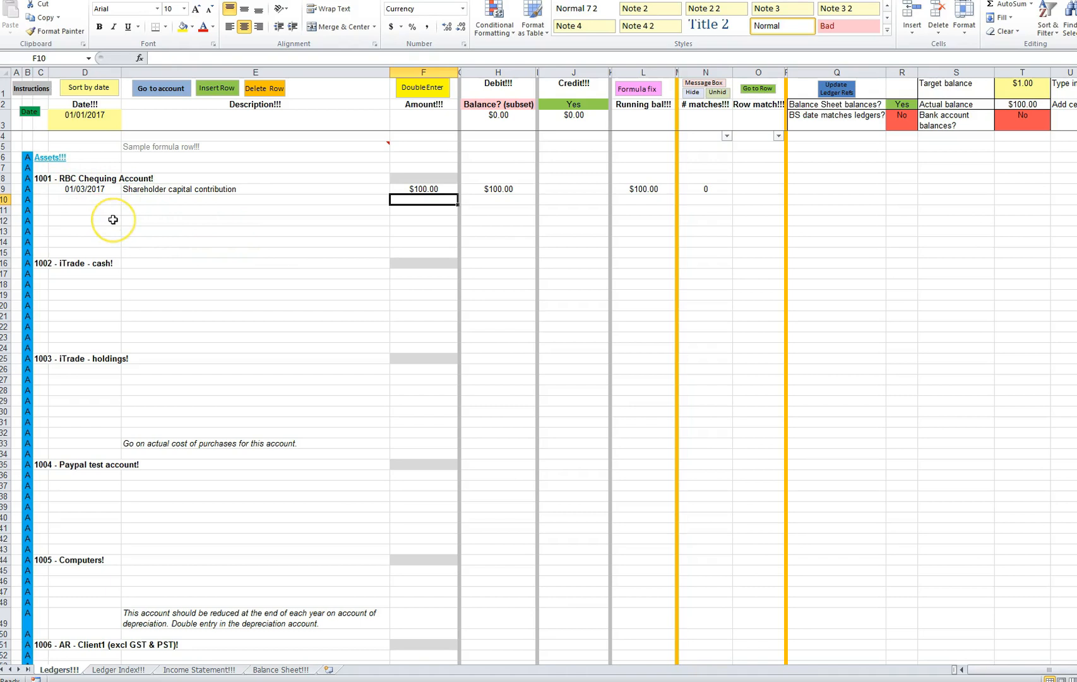
# Step: Double-enter the shareholder capital contribution to 3001 - Shareholder Capital with an amount of 100, and send all data to the ledgers
pyautogui.click(422, 189)
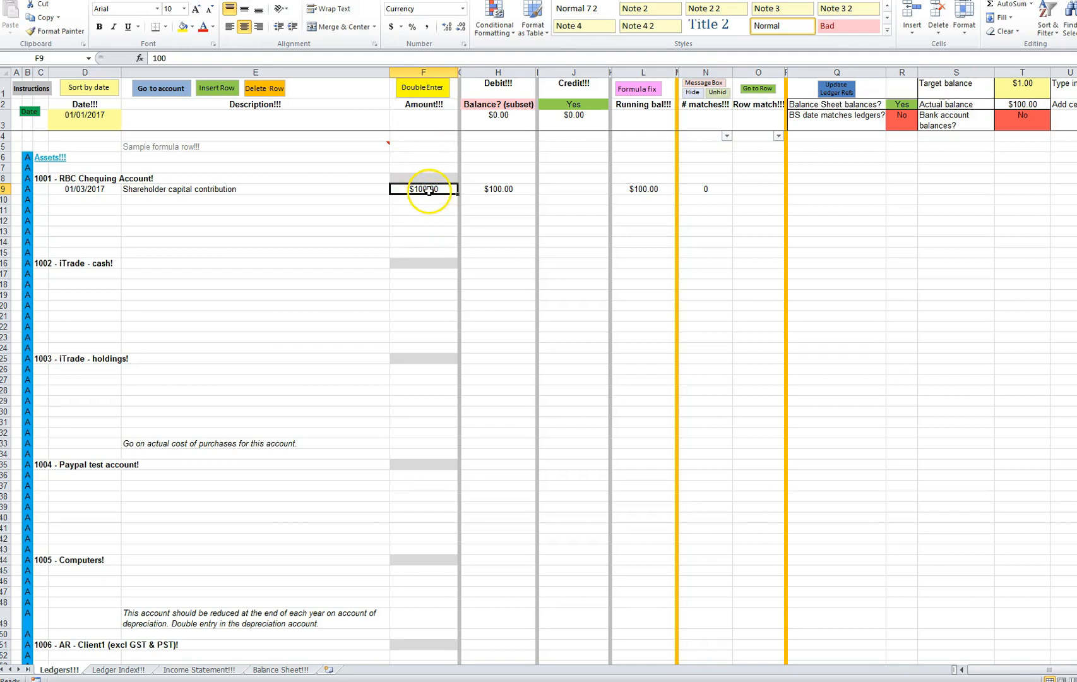
pyautogui.click(422, 87)
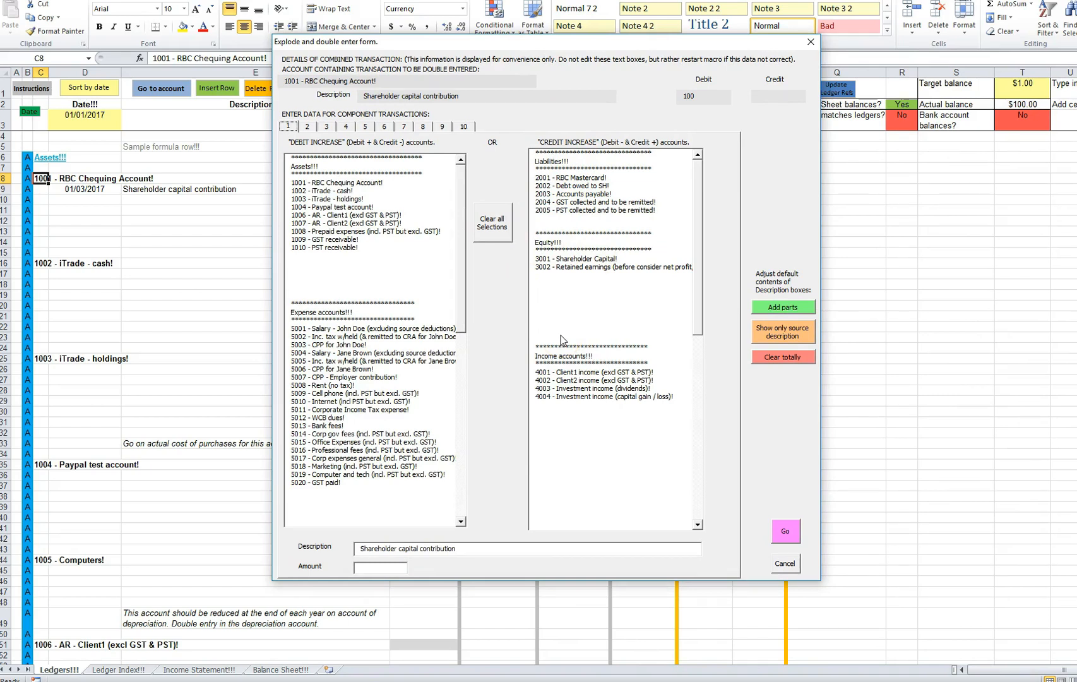
pyautogui.click(589, 259)
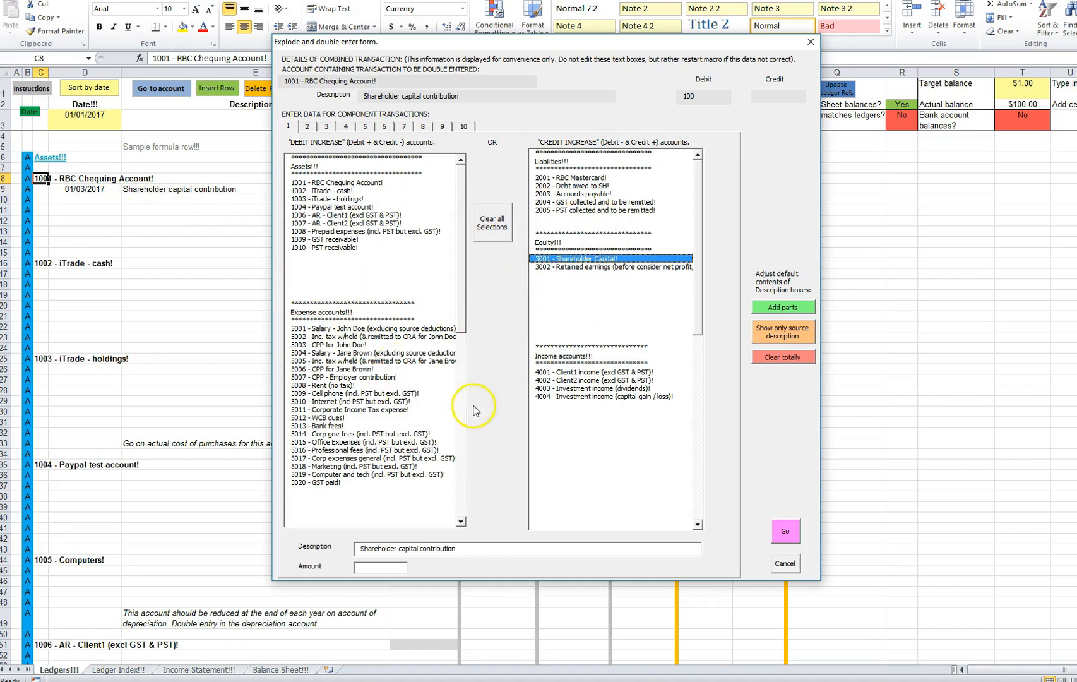
pyautogui.click(367, 568)
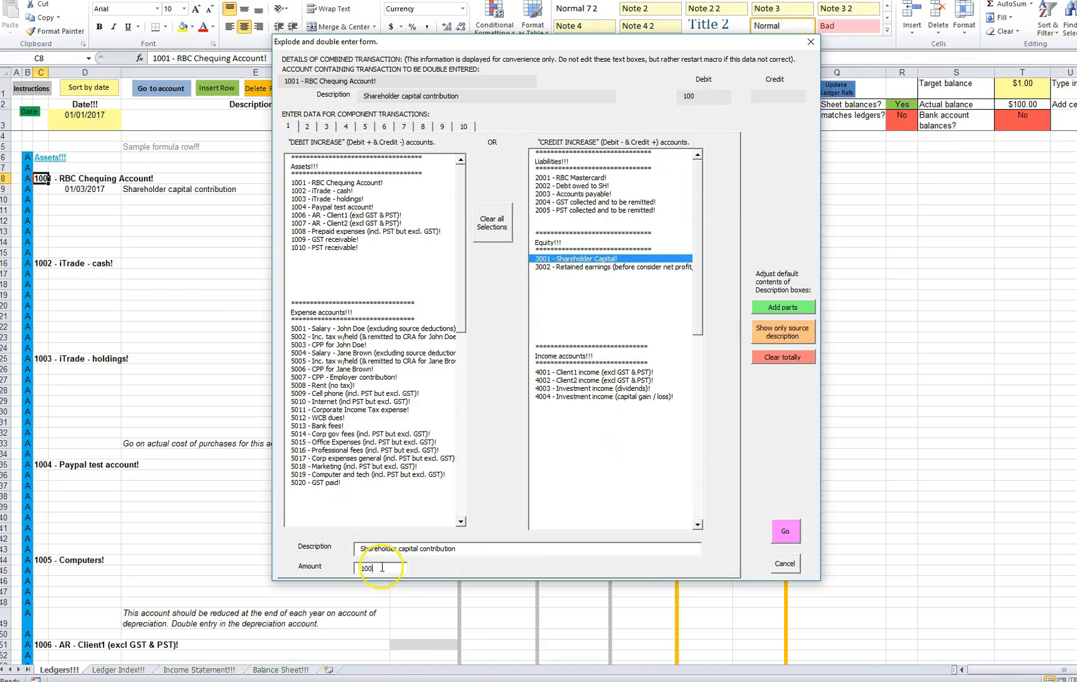
pyautogui.click(787, 532)
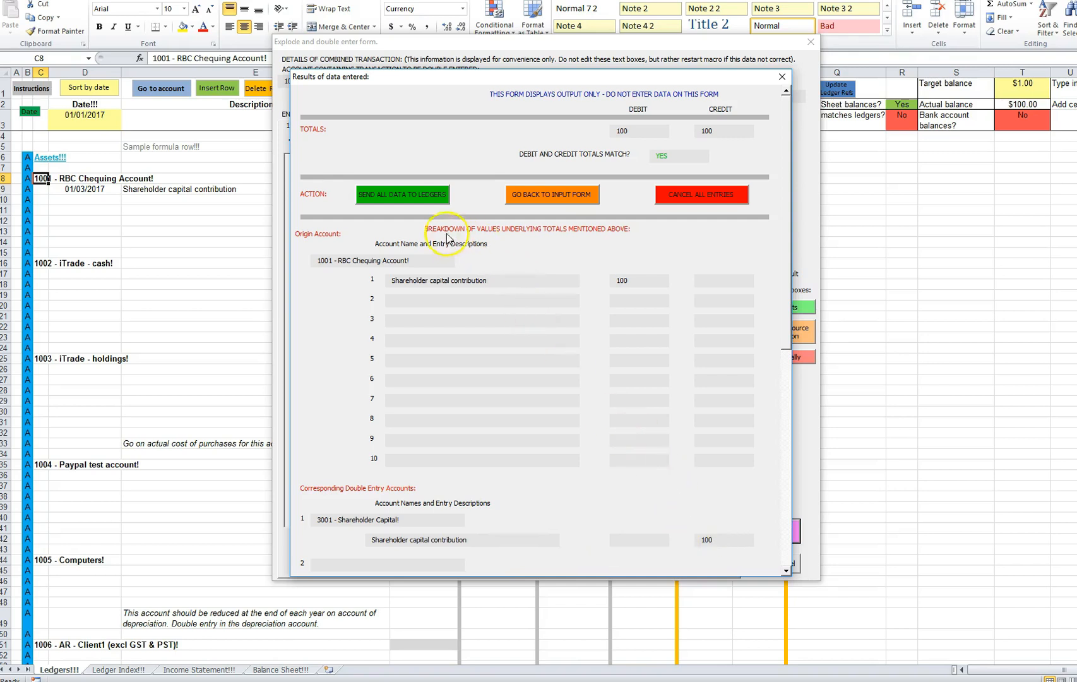
pyautogui.click(402, 196)
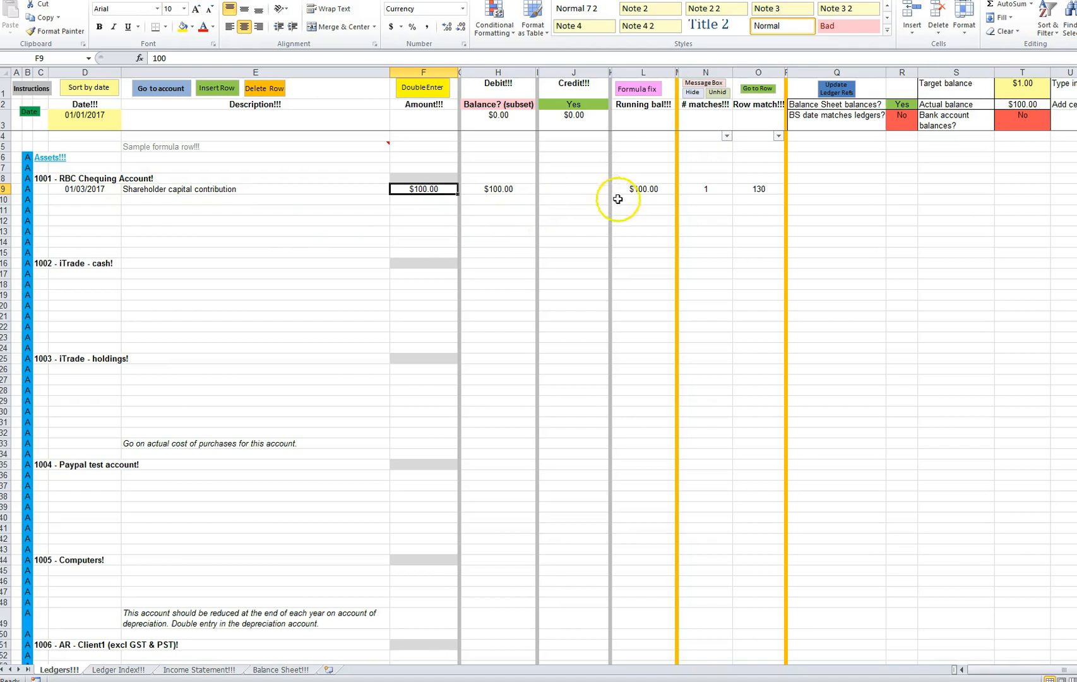
# Step: Inspect the running balance in L9, follow the row match to the Shareholder Capital entry, and follow its match back
pyautogui.click(650, 193)
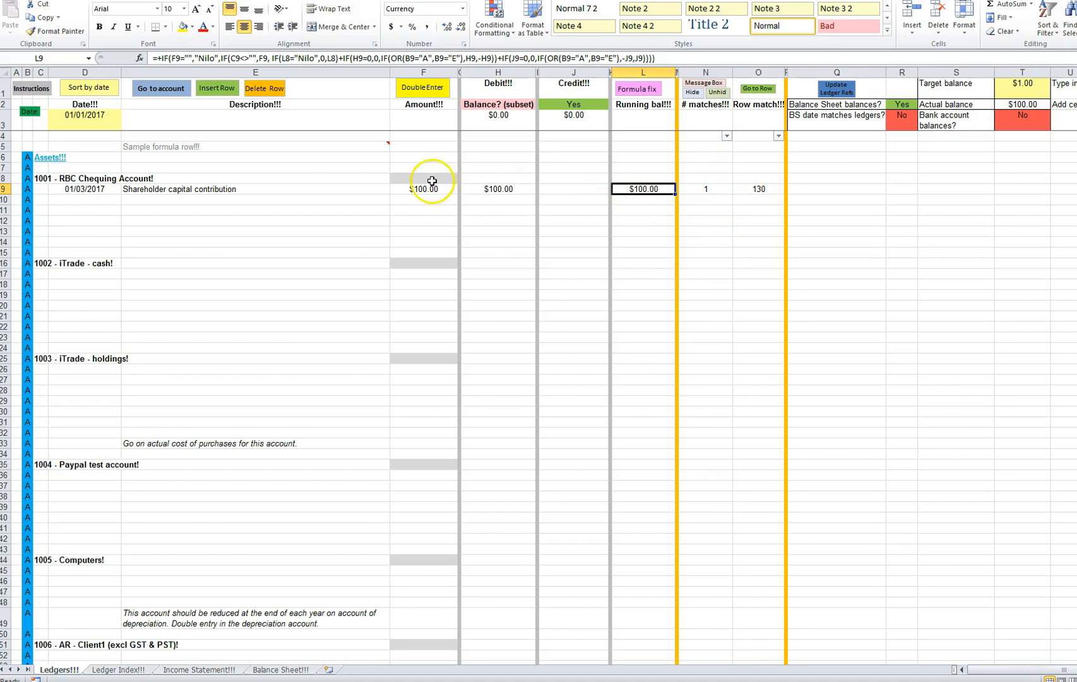
pyautogui.click(758, 189)
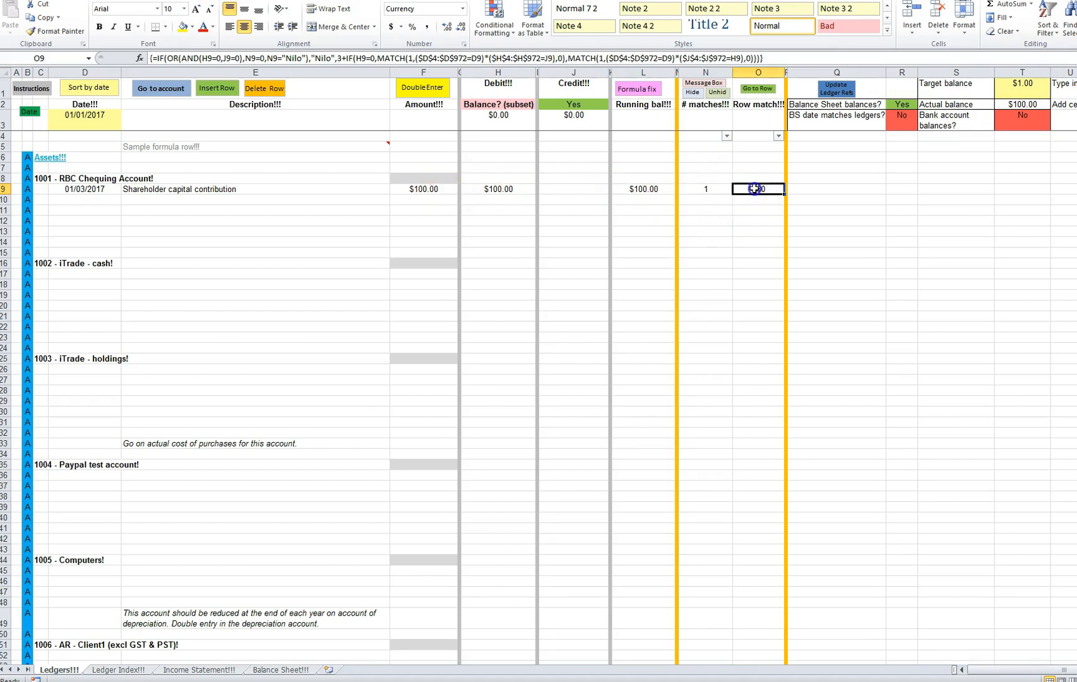
pyautogui.click(761, 89)
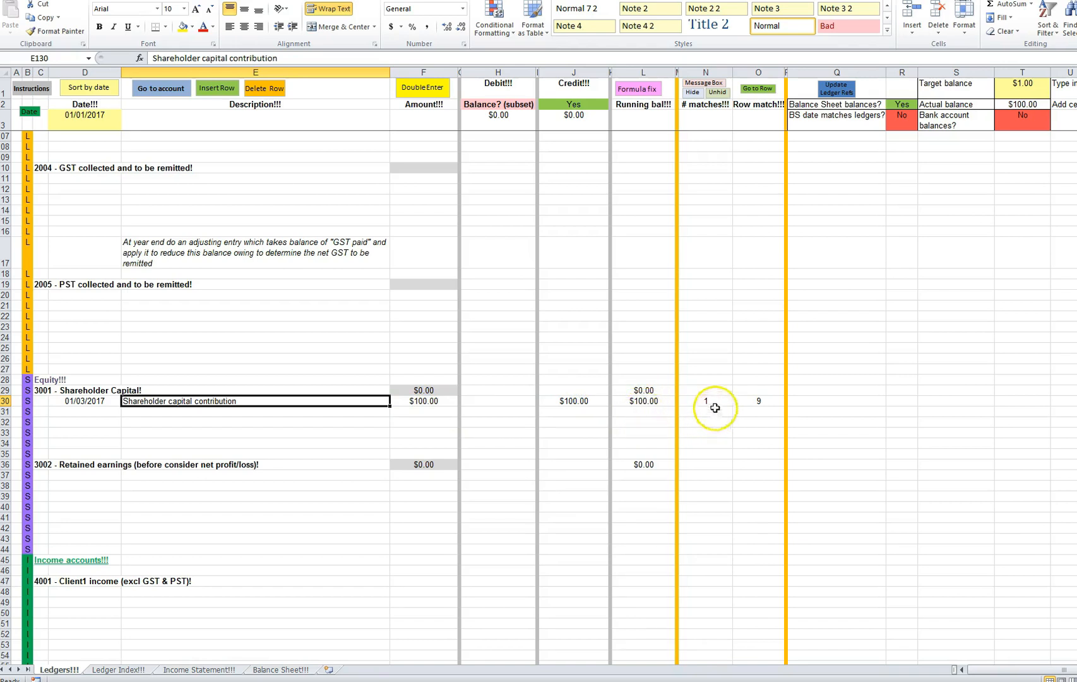
pyautogui.click(768, 401)
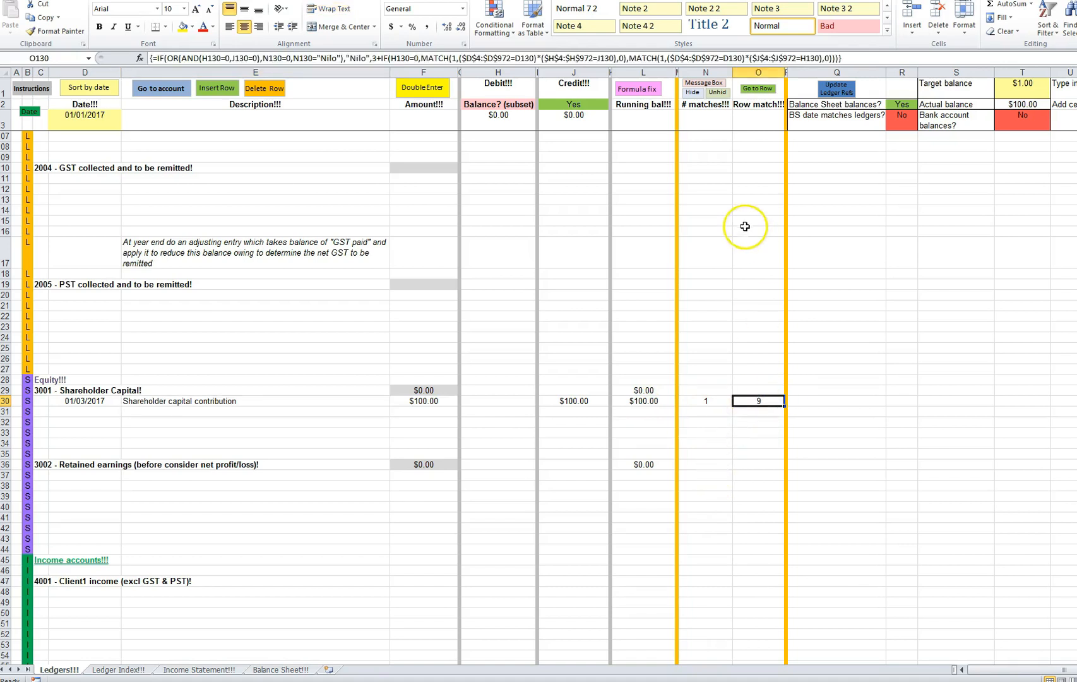
pyautogui.click(760, 89)
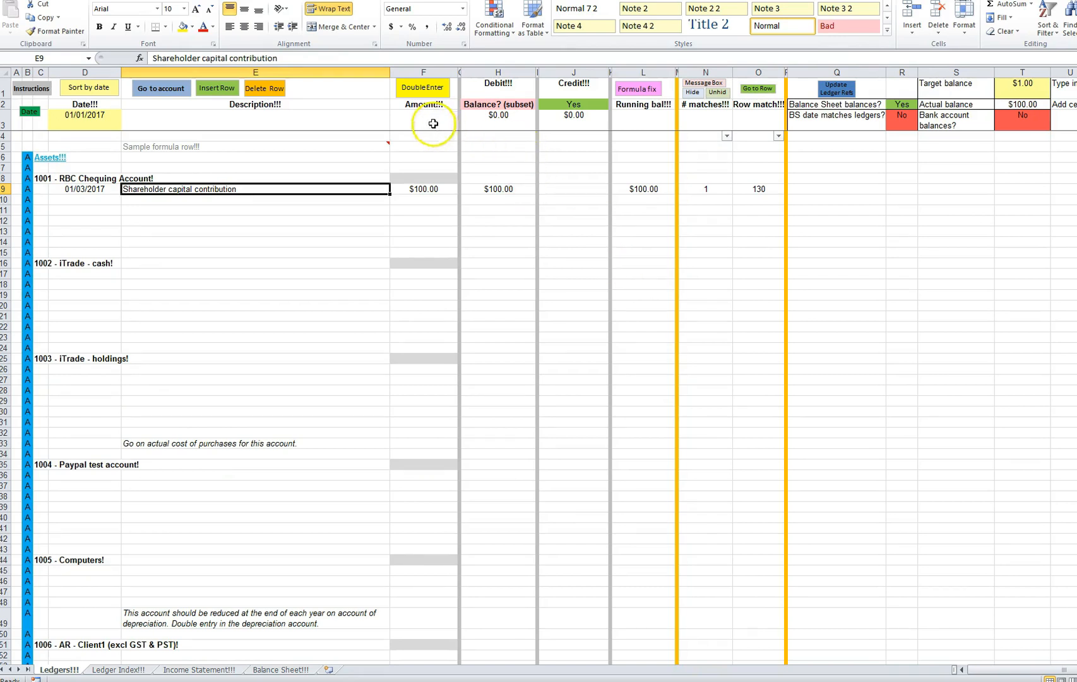
# Step: Add a transaction in row 10 of the RBC chequing ledger: 01/04/2017, Cheque deposit, $10,000.00
pyautogui.click(57, 236)
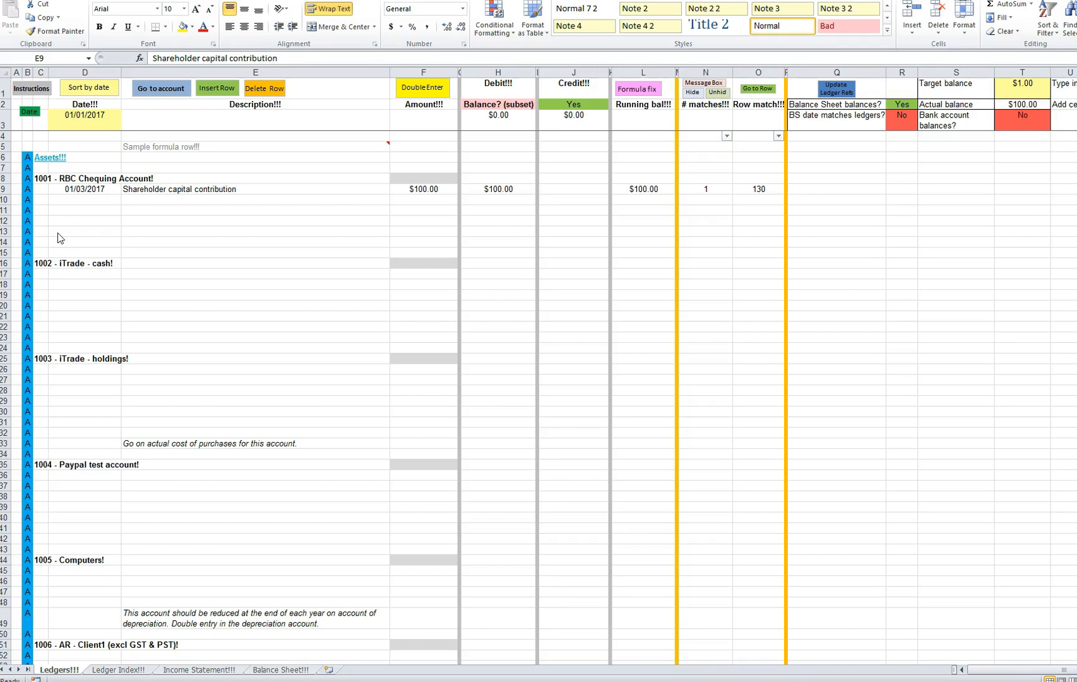
pyautogui.press('F2')
pyautogui.click(78, 198)
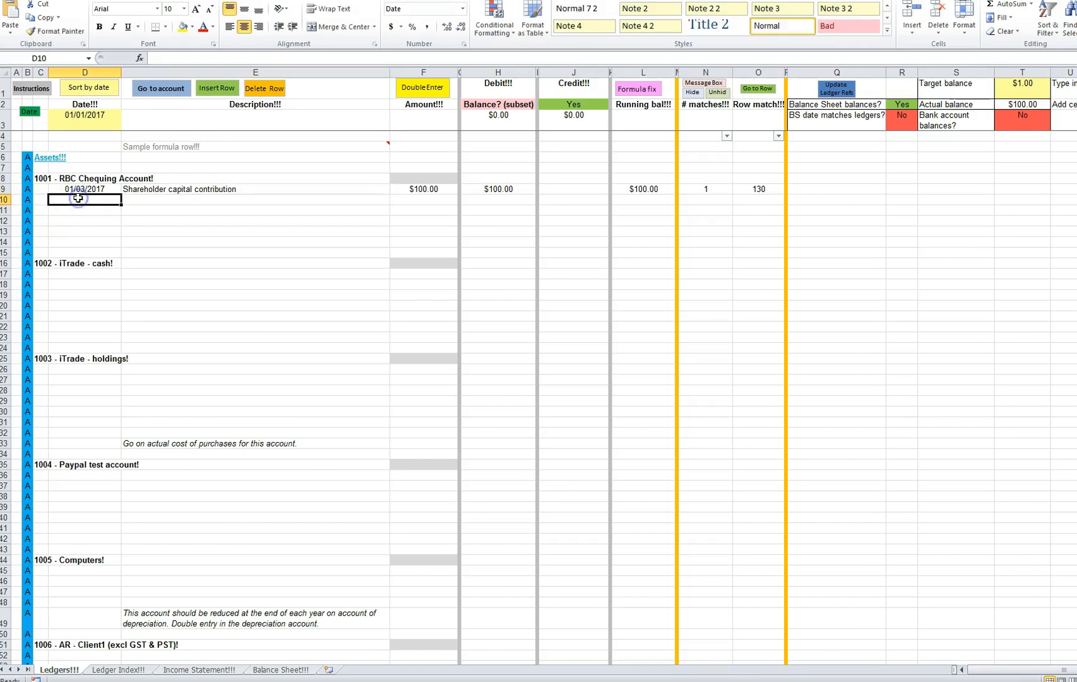
pyautogui.write('01/04/2017\tCheque deposit\t$10,000.00')
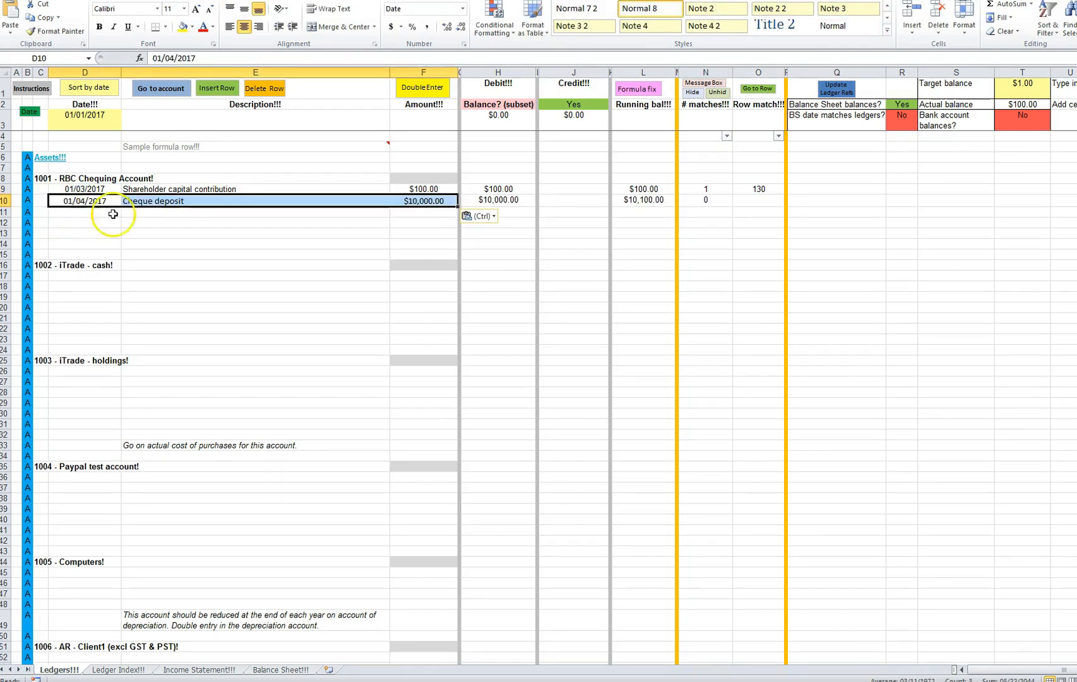
pyautogui.click(187, 221)
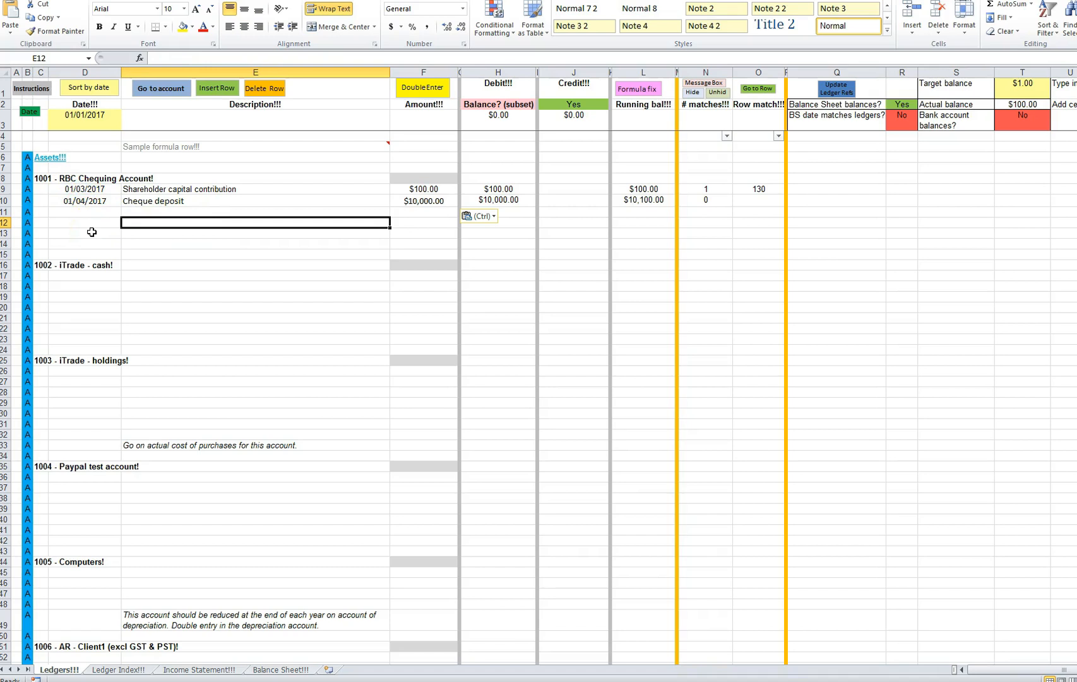
# Step: Inspect the cheque deposit's amount and debit formula, and try to run Double Enter from its description cell E10
pyautogui.click(417, 200)
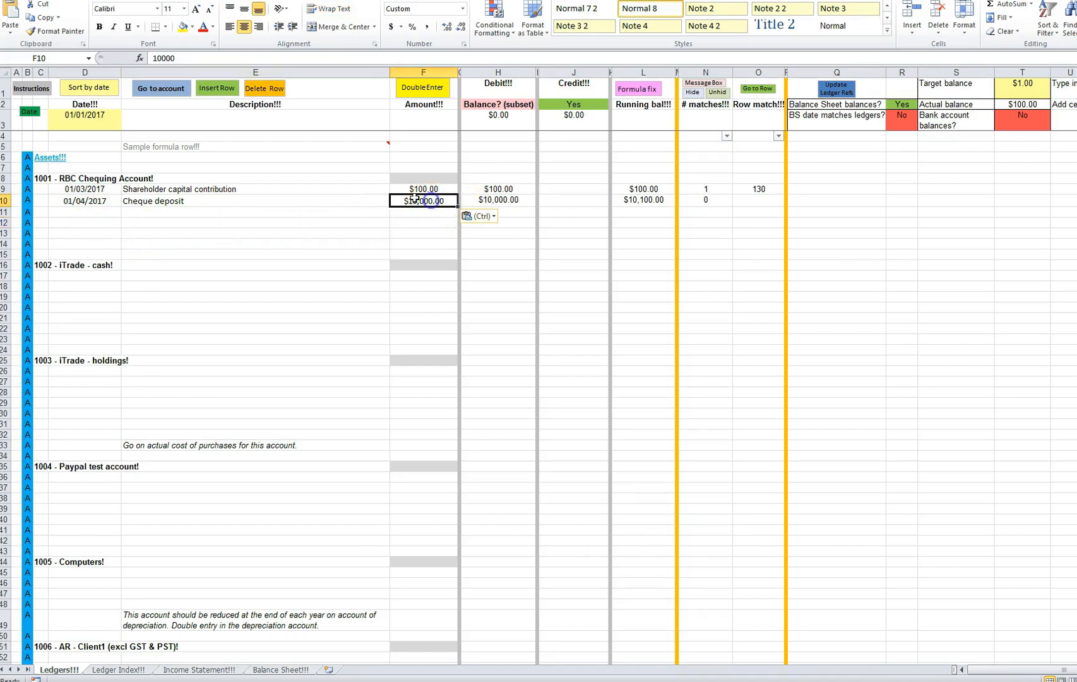
pyautogui.click(500, 201)
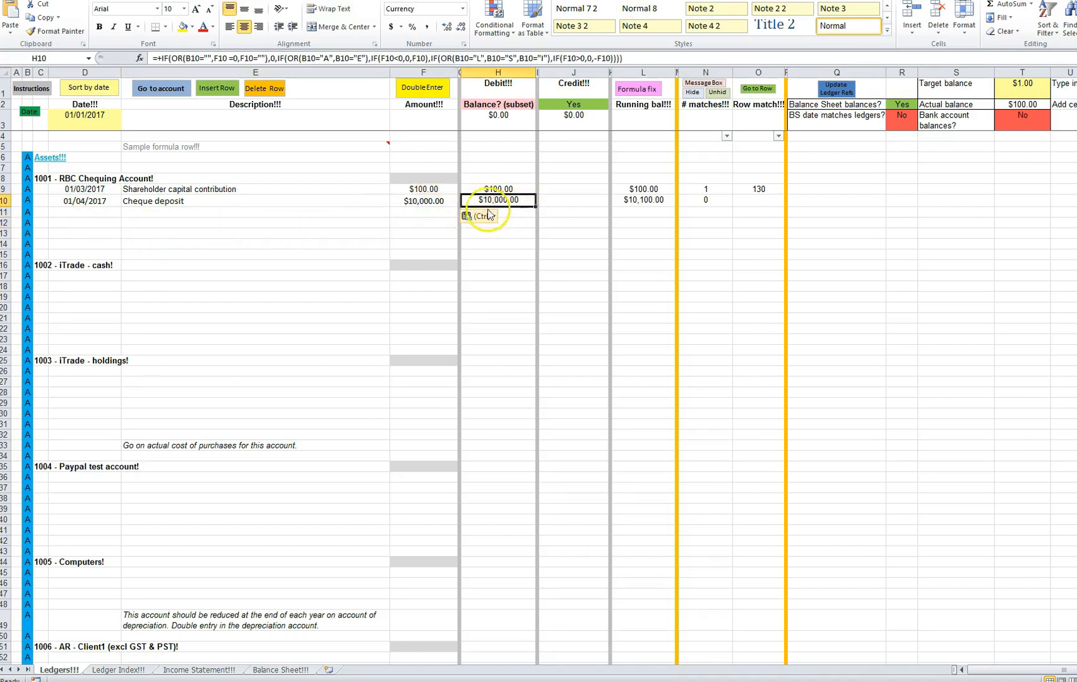
pyautogui.click(309, 202)
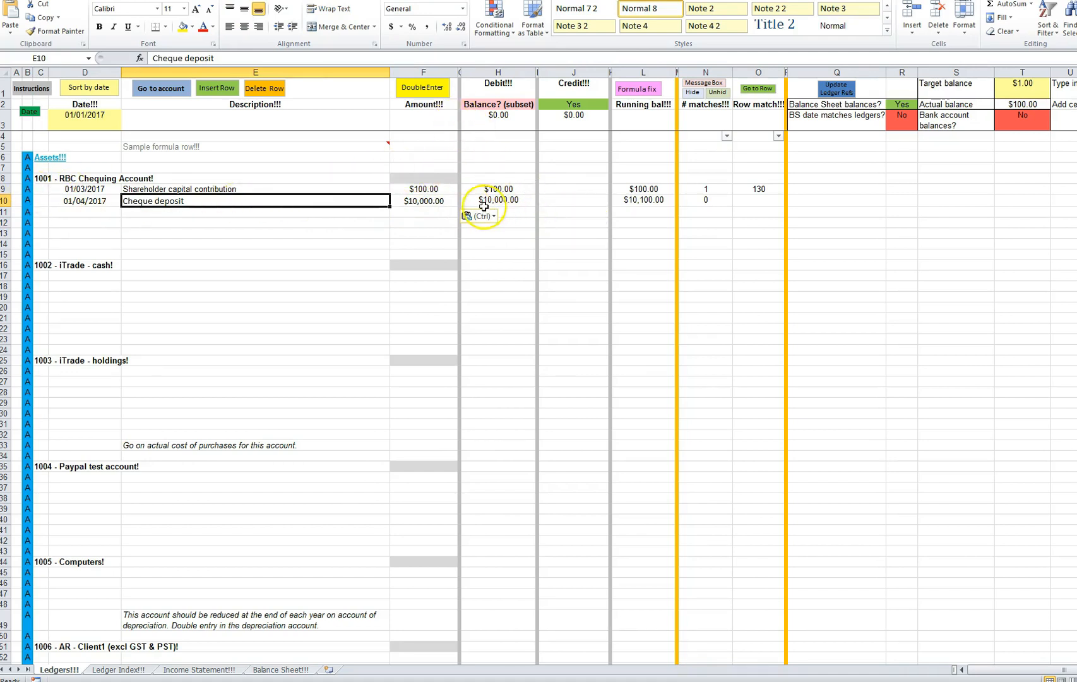
pyautogui.click(423, 88)
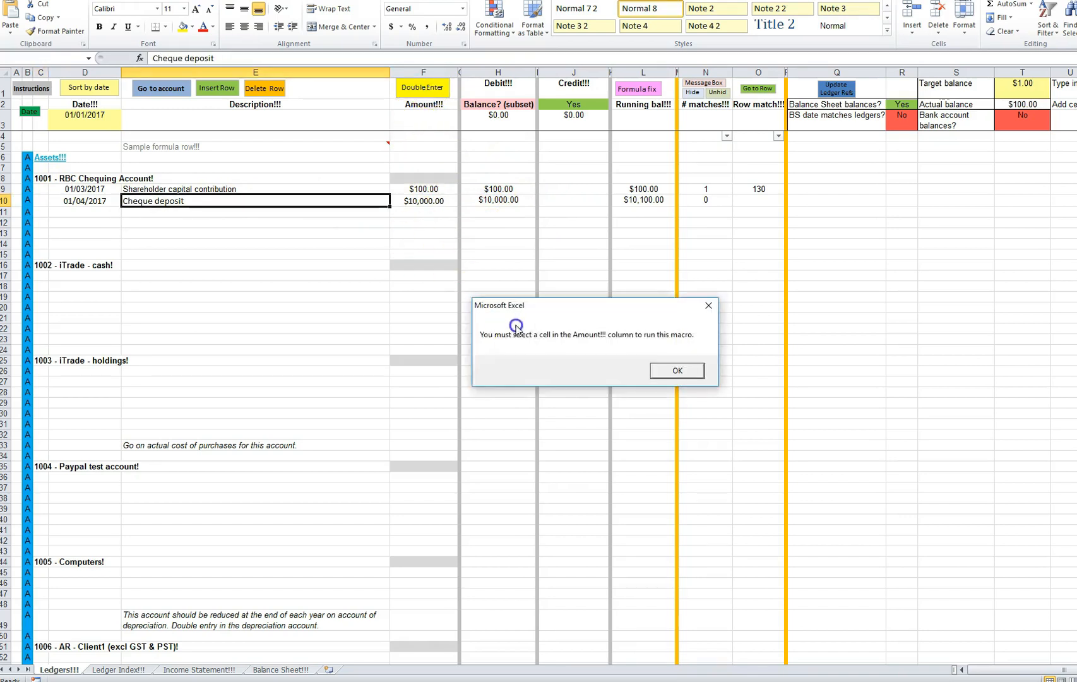
pyautogui.click(674, 371)
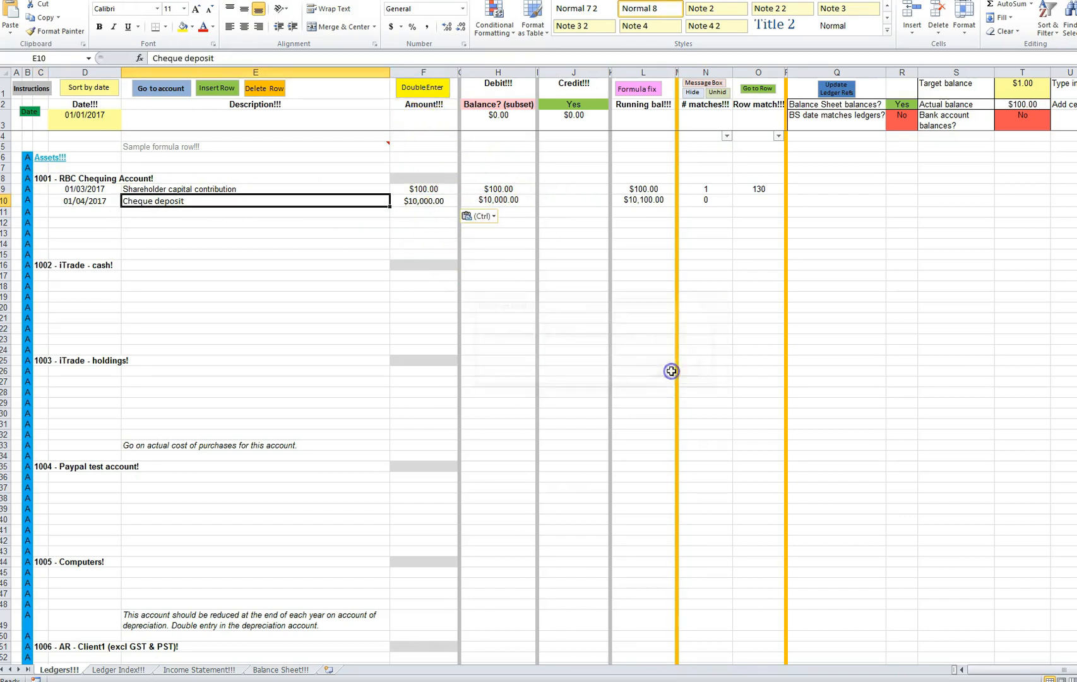
# Step: Prepare a double entry of the F10 cheque deposit to 2002 - Debt owed to SH, with amount 10000 and description "Shareholder loan"
pyautogui.click(420, 201)
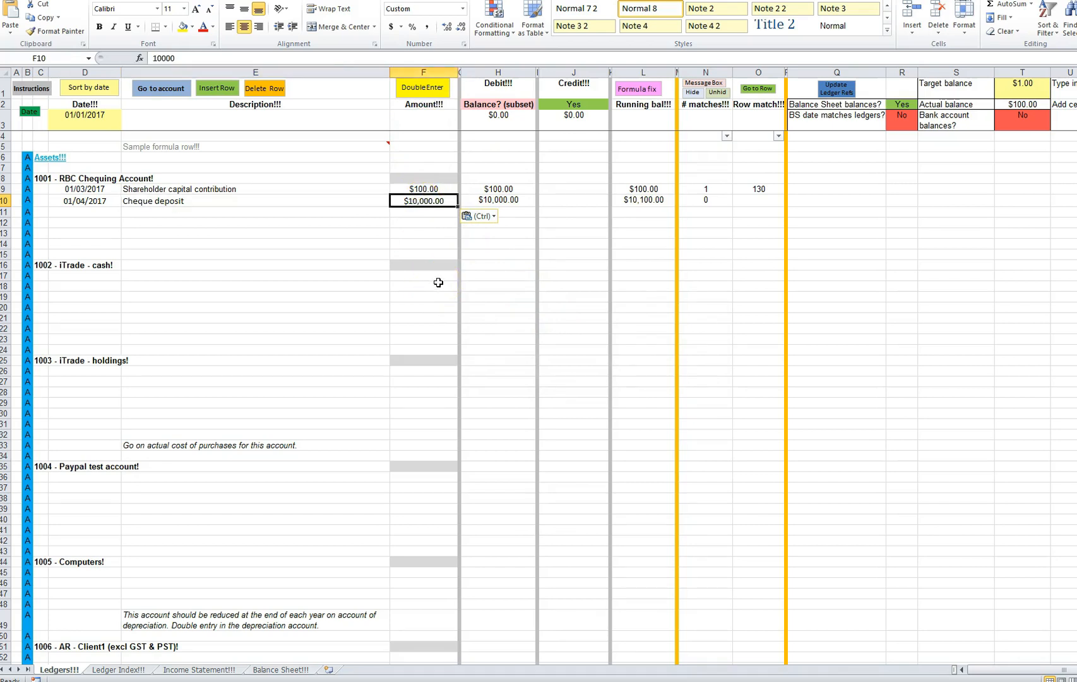
pyautogui.click(423, 88)
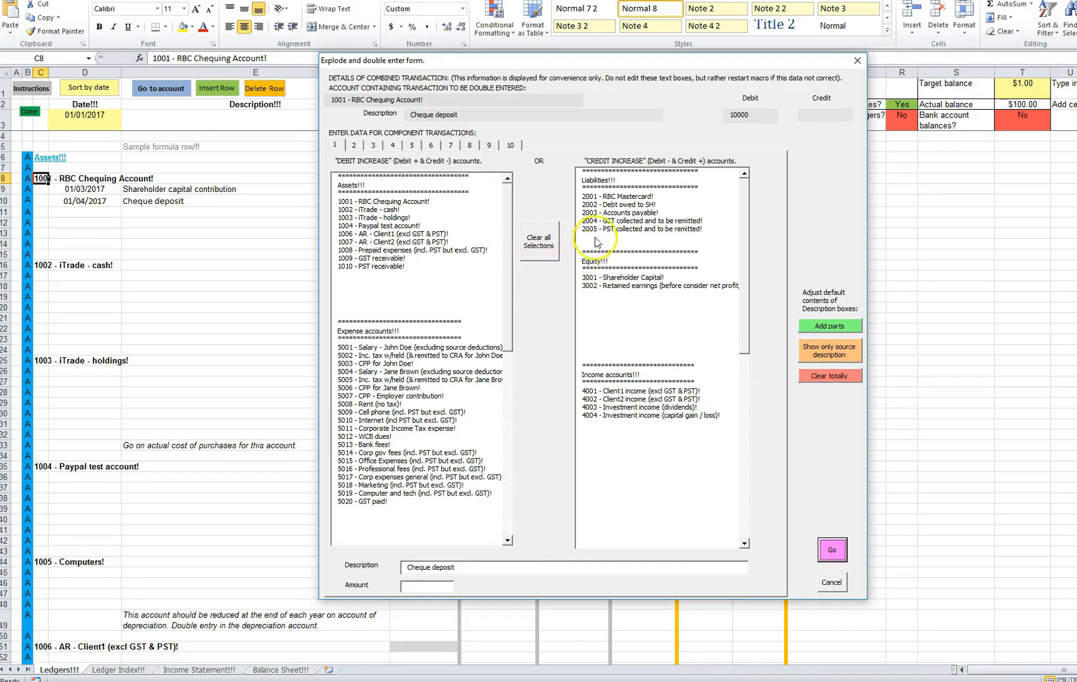
pyautogui.click(619, 205)
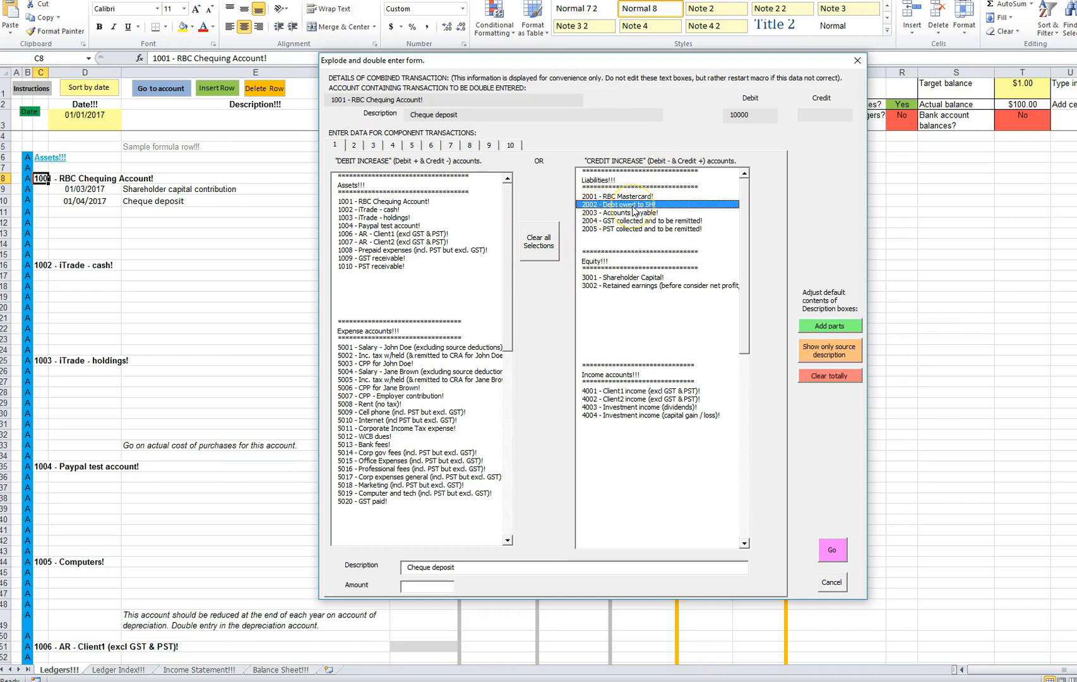
pyautogui.click(414, 587)
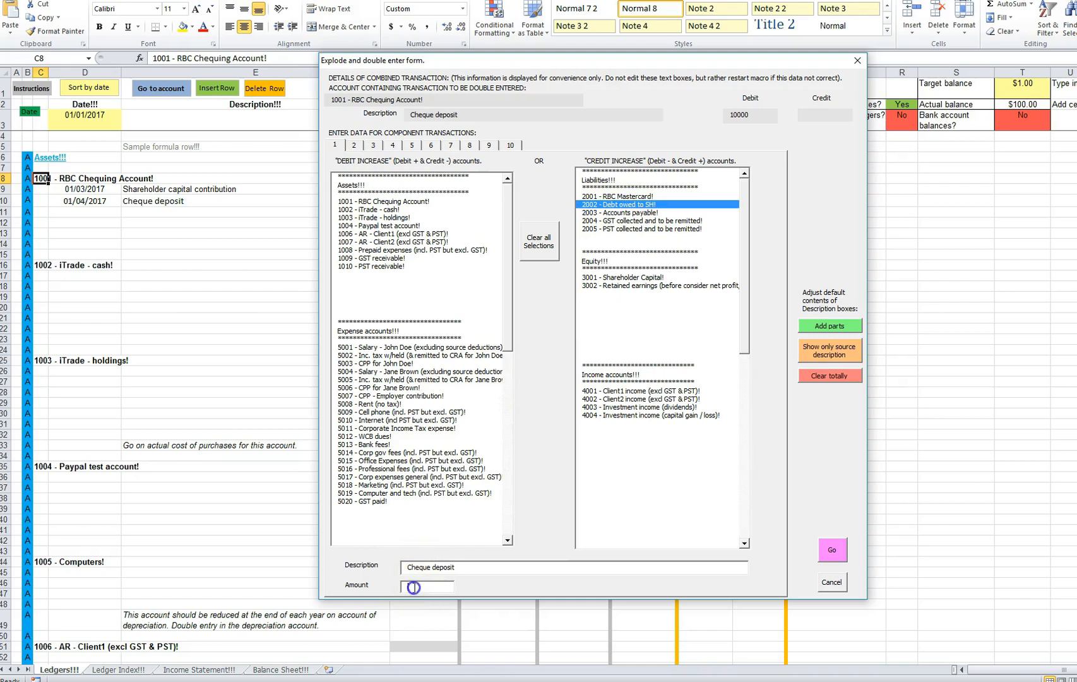
pyautogui.write('10000')
pyautogui.moveTo(467, 566); pyautogui.dragTo(392, 566)
pyautogui.write('Shareholder loan')
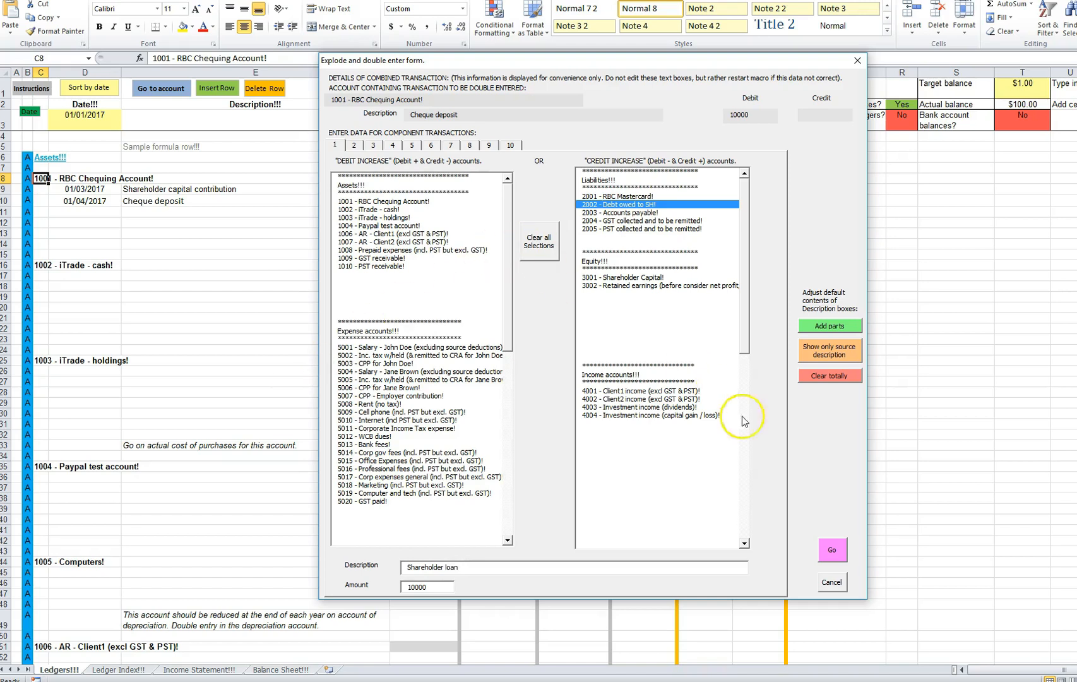
# Step: Send all the shareholder loan data to the ledgers and go to its matching row
pyautogui.click(833, 553)
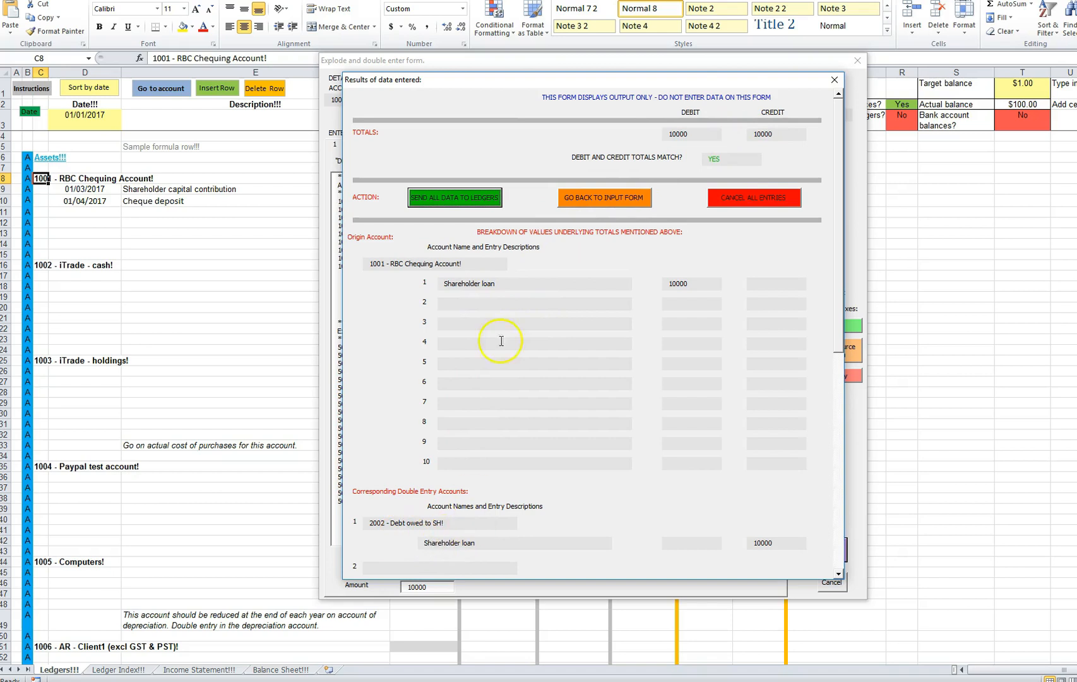
pyautogui.click(436, 201)
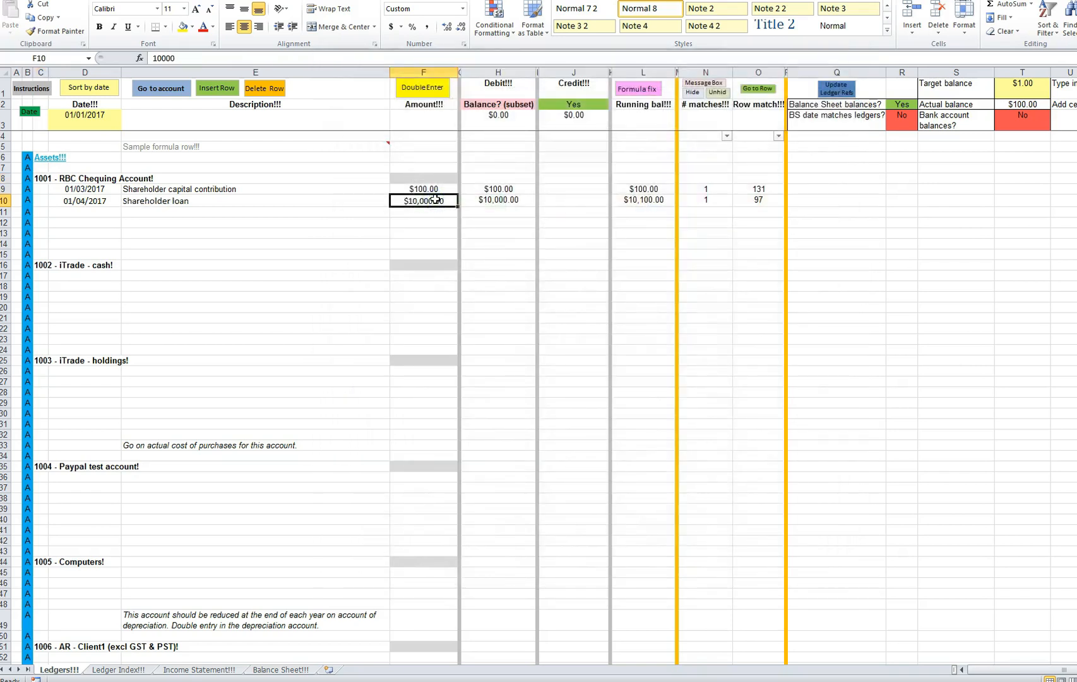
pyautogui.click(755, 89)
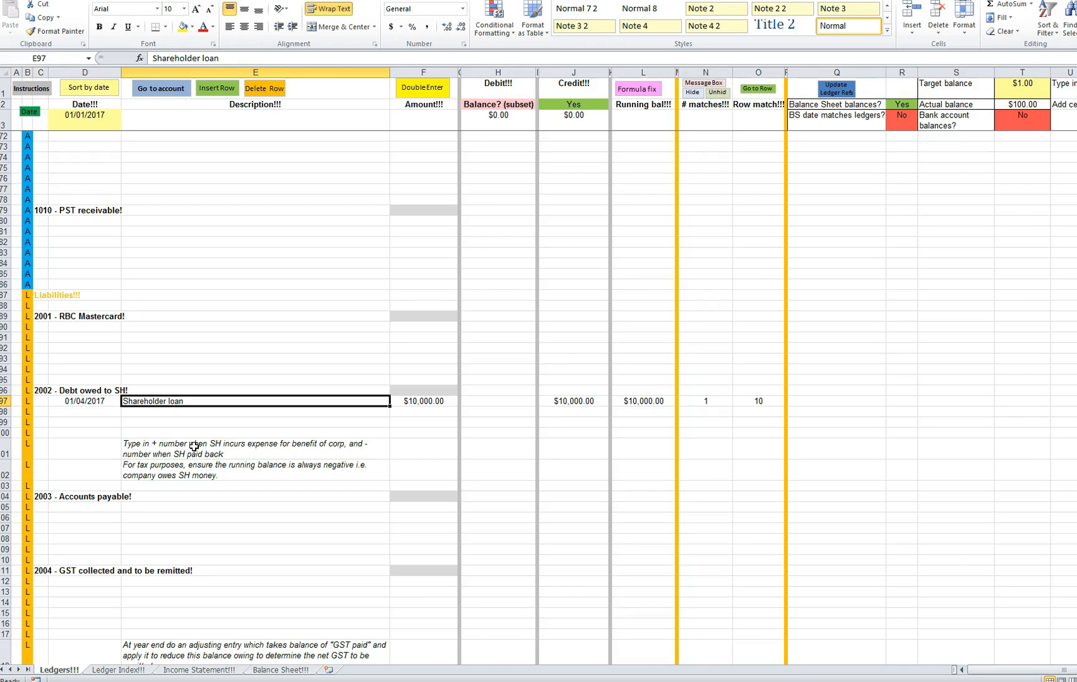
# Step: Add a transaction in row 11 of the RBC chequing ledger: 01/05/2017, Trip to Hawaii, -200
pyautogui.scroll(20, 194, 445)
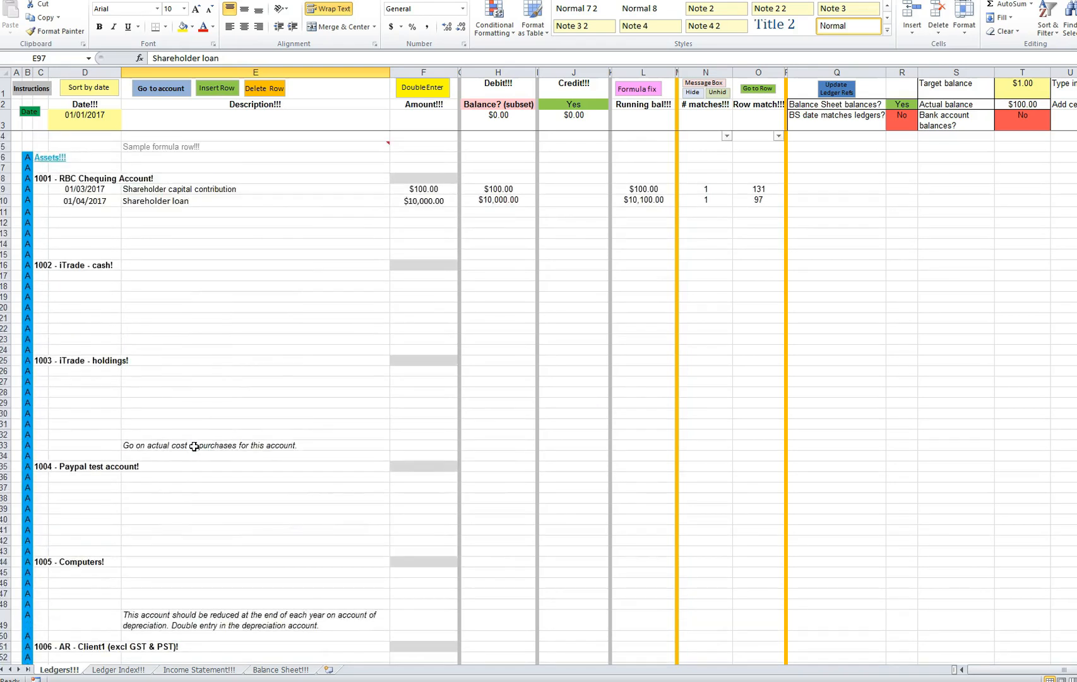
pyautogui.click(88, 212)
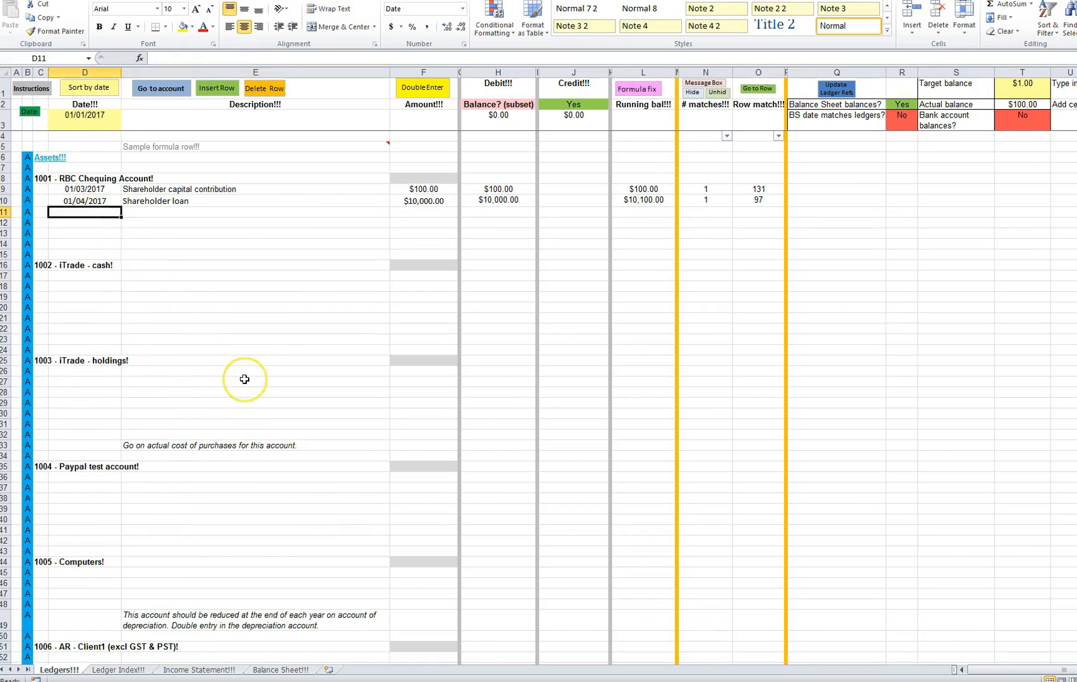
pyautogui.write('1')
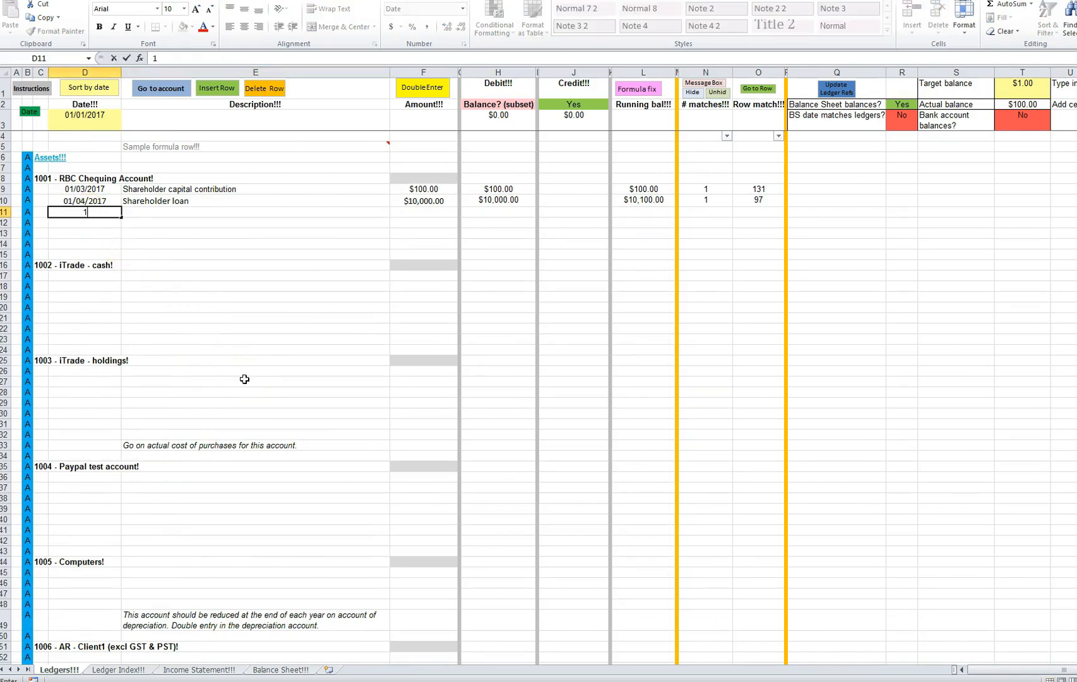
pyautogui.write('/05/2017')
pyautogui.press('Return')
pyautogui.press('Up')
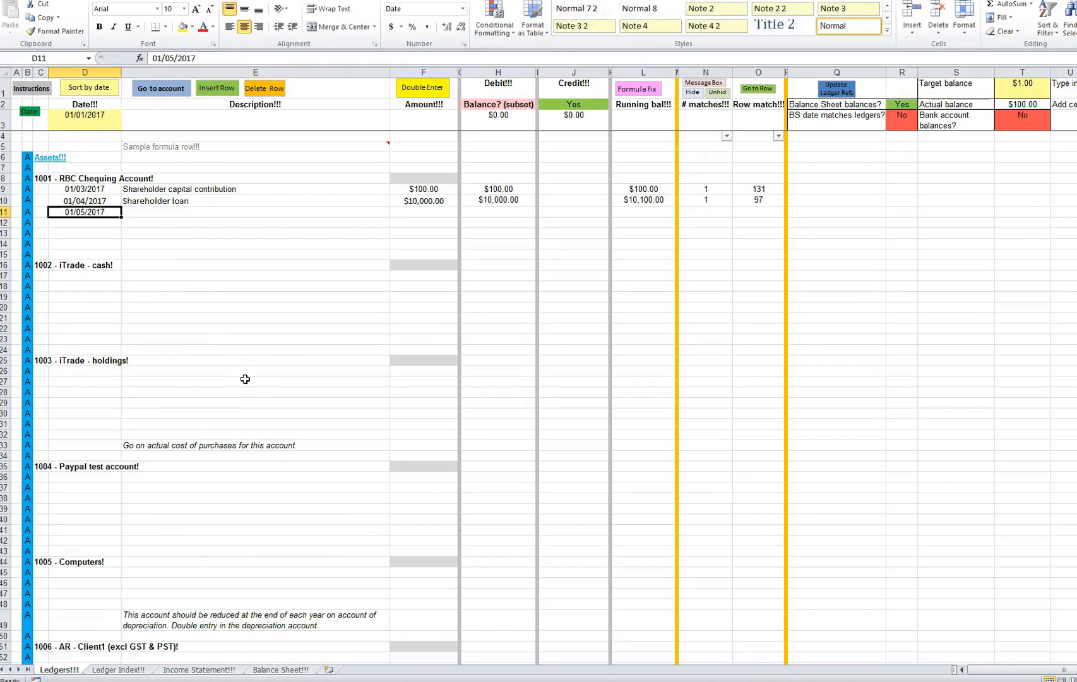
pyautogui.press('Tab')
pyautogui.write('Trip to Hawaii')
pyautogui.press('Return')
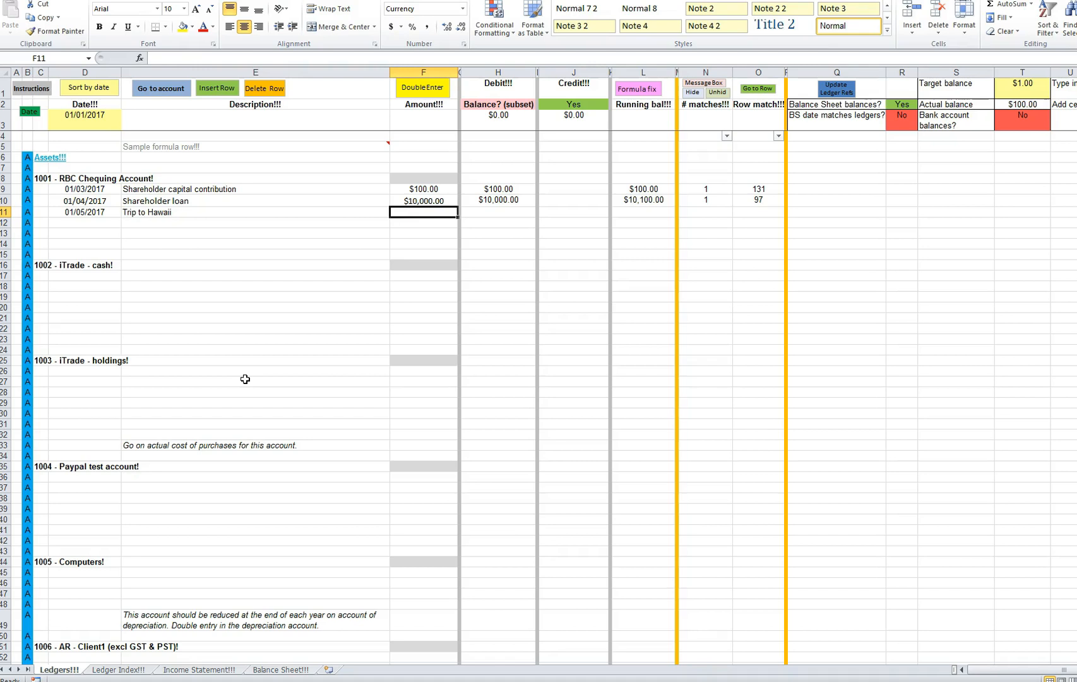
pyautogui.write('-200')
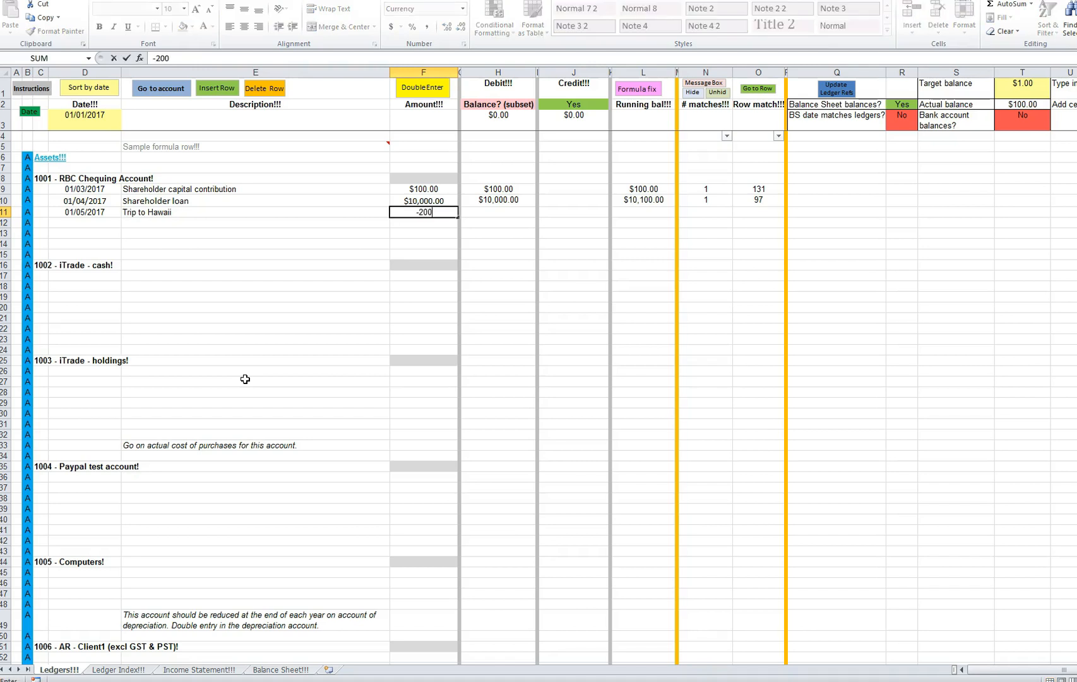
pyautogui.press('Return')
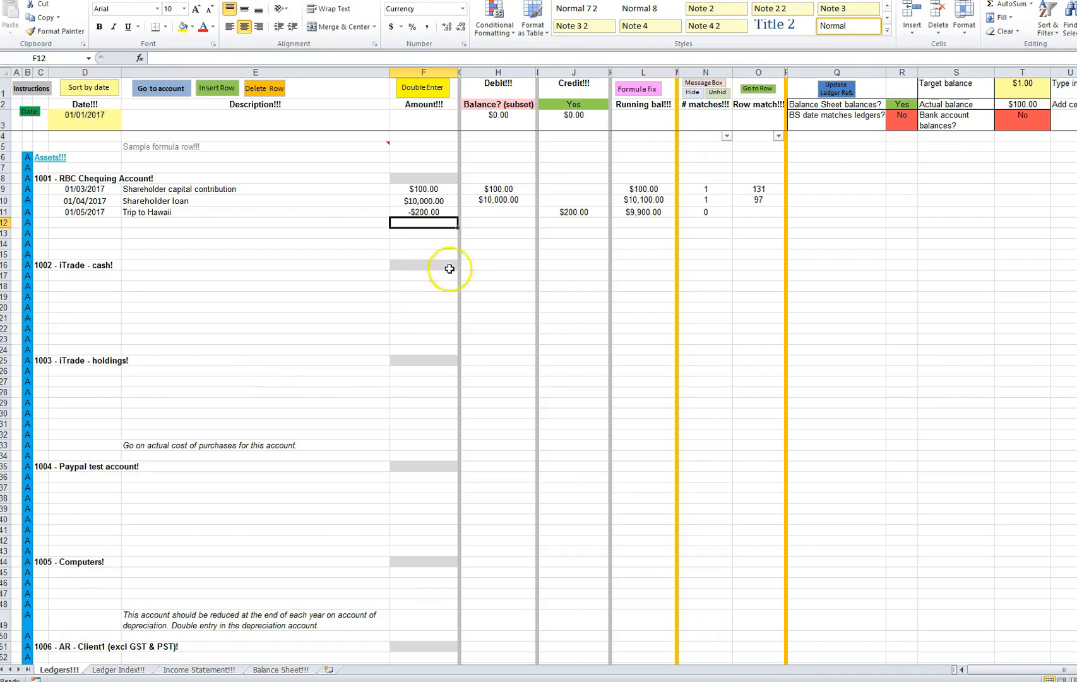
# Step: Inspect the Hawaii trip's amount, its credit formula and its running balance formula in row 11
pyautogui.click(429, 214)
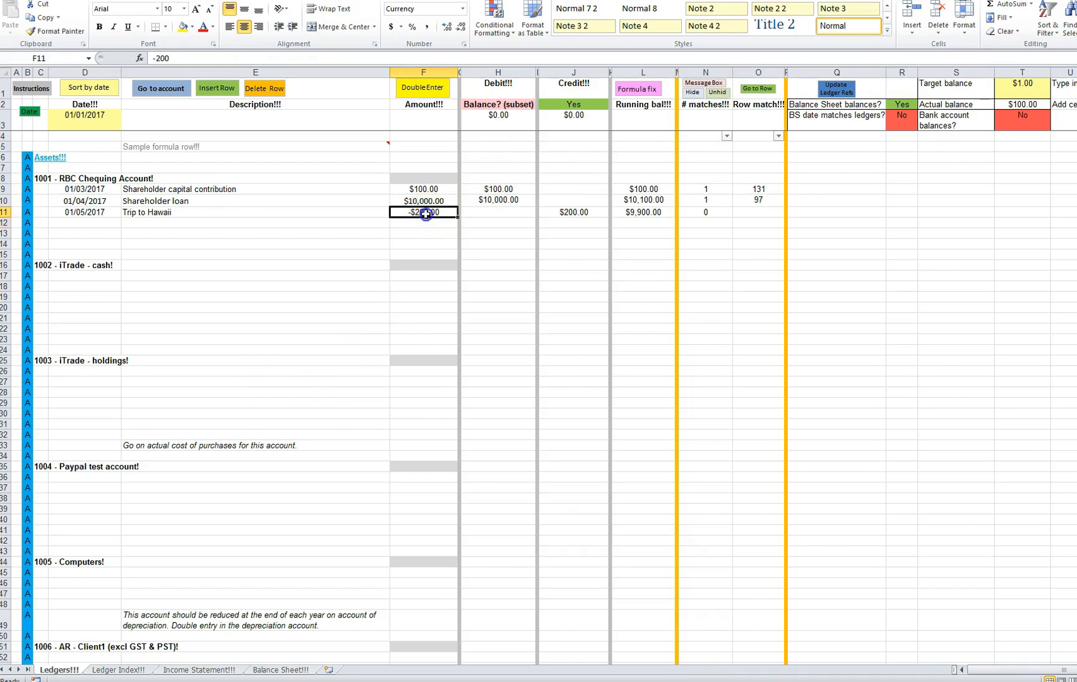
pyautogui.click(575, 215)
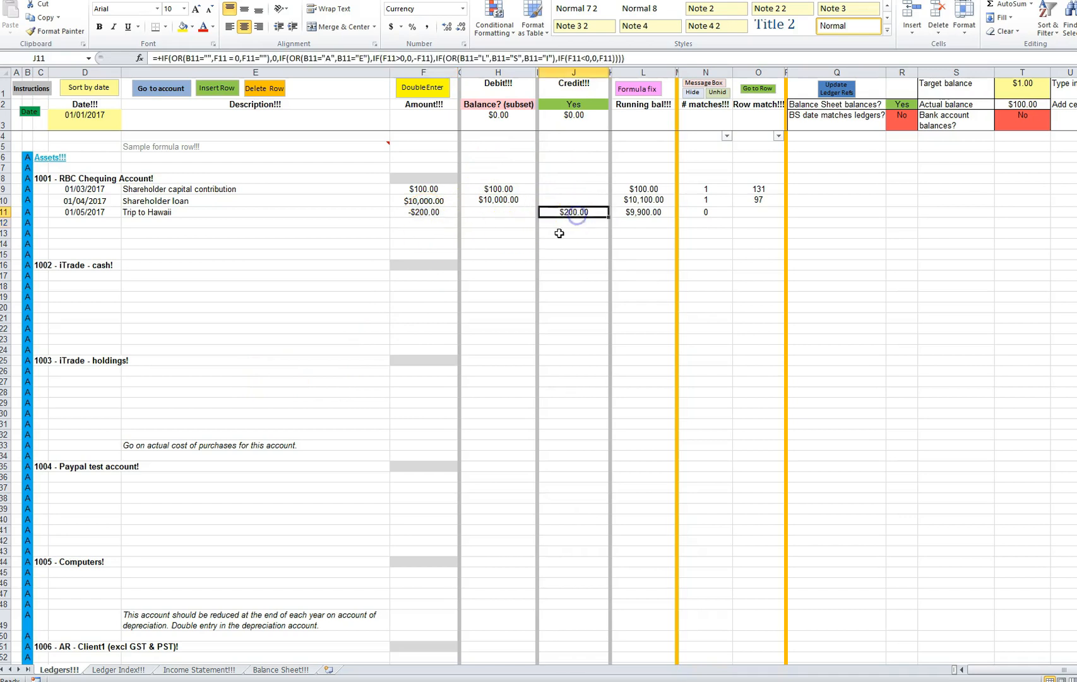
pyautogui.click(644, 212)
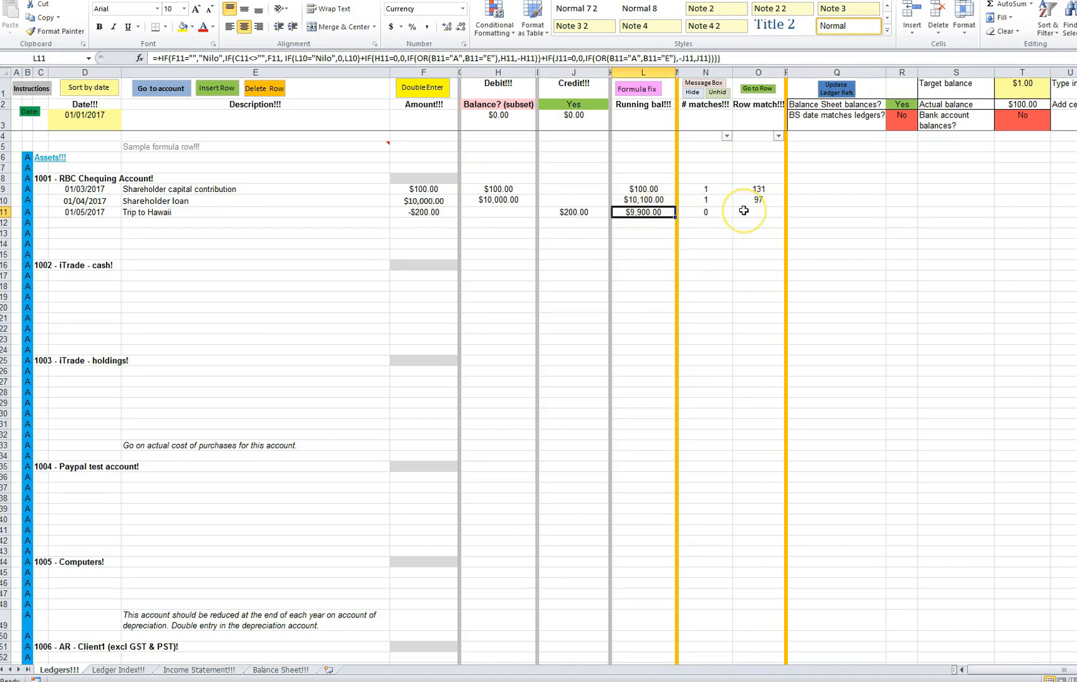
# Step: Prepare a double entry of the F11 trip to 2002 - Debt owed to SH: amount -200, description "Plane ticket for Hawaii vacation", and display the results
pyautogui.click(431, 213)
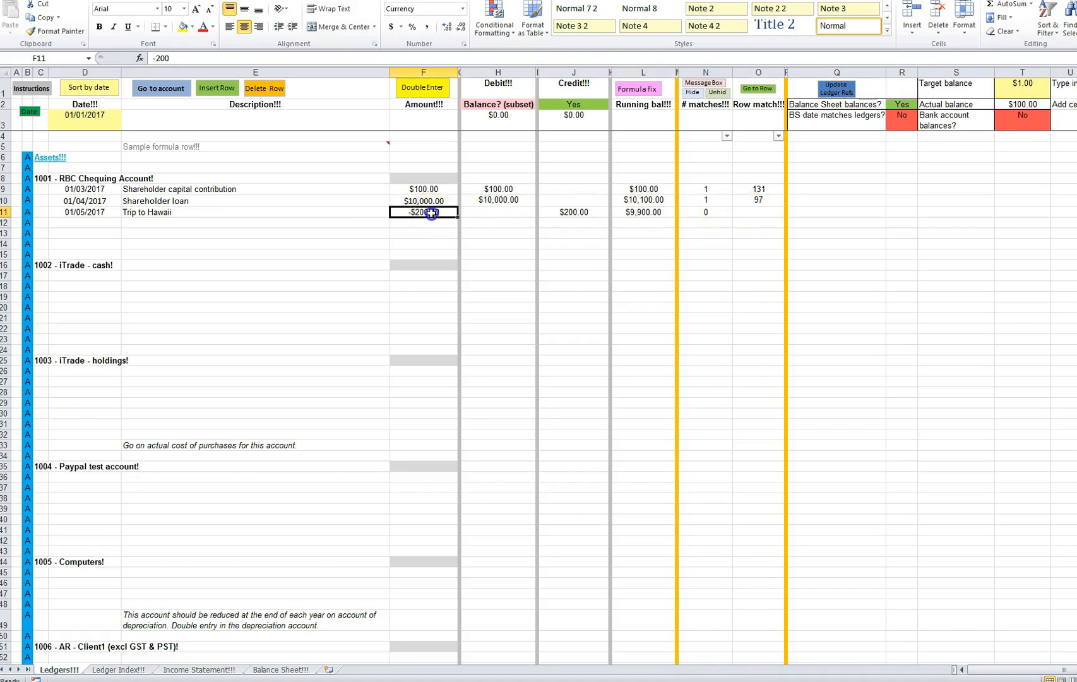
pyautogui.click(429, 88)
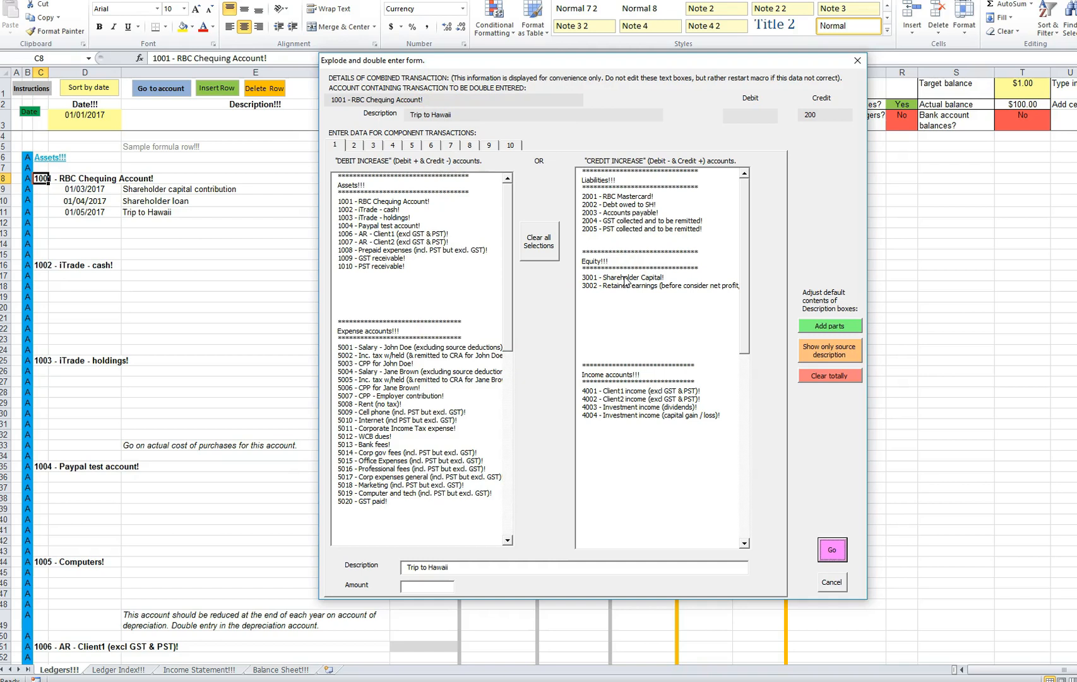
pyautogui.click(603, 204)
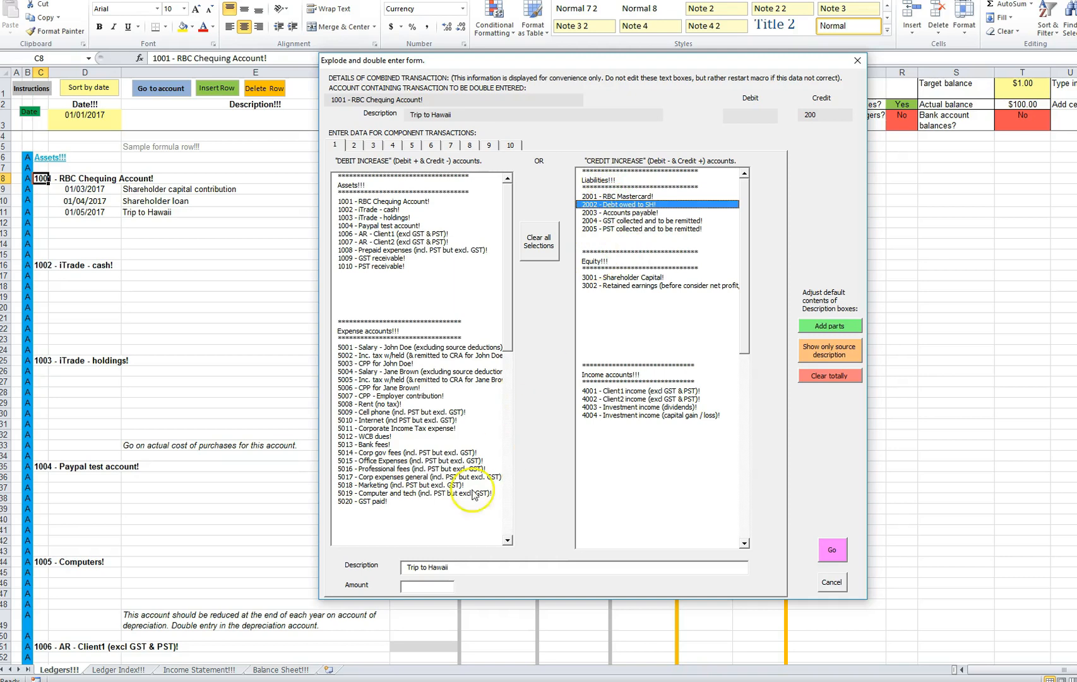
pyautogui.click(408, 586)
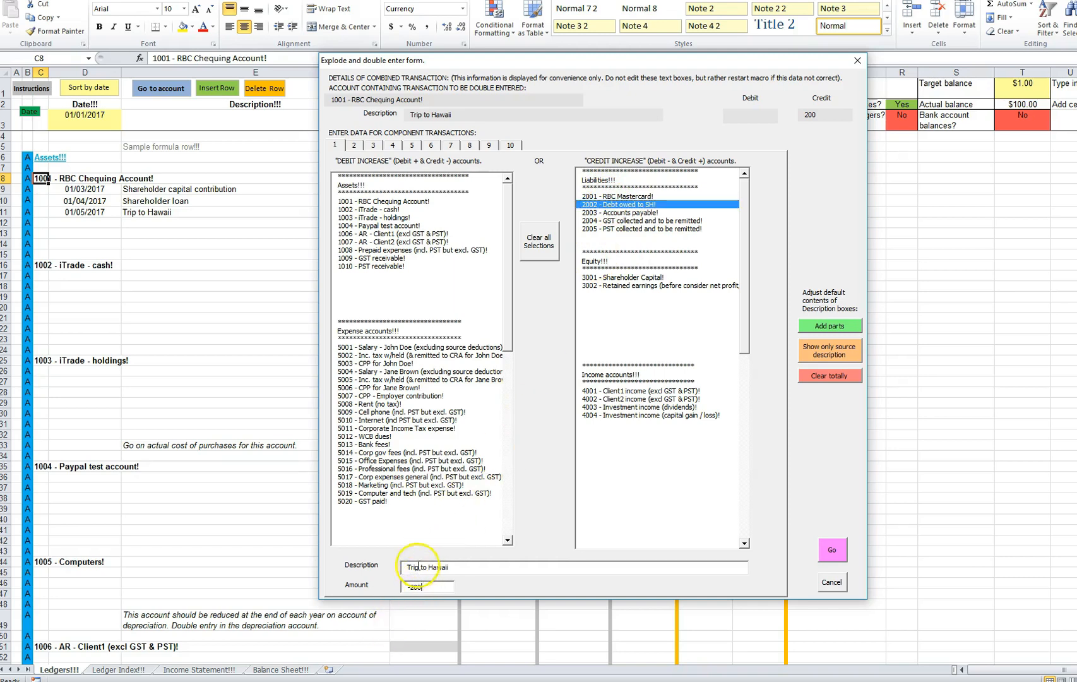
pyautogui.click(421, 567)
pyautogui.press('BackSpace')
pyautogui.press('BackSpace')
pyautogui.press('BackSpace')
pyautogui.press('BackSpace')
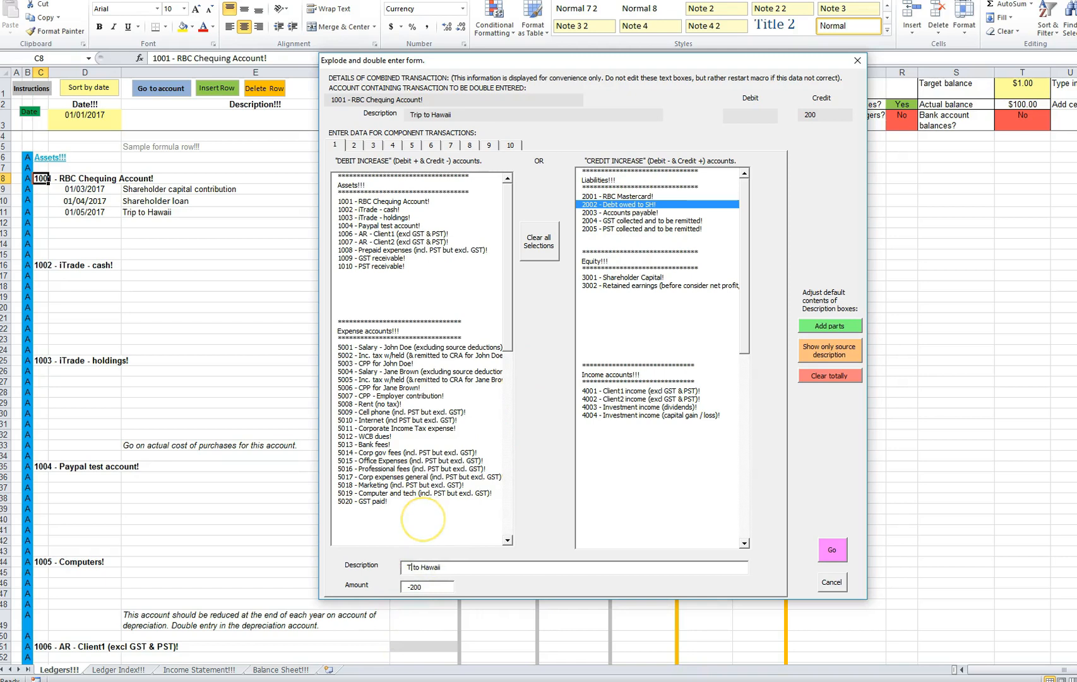
pyautogui.write('Plane ticket ')
pyautogui.write('for')
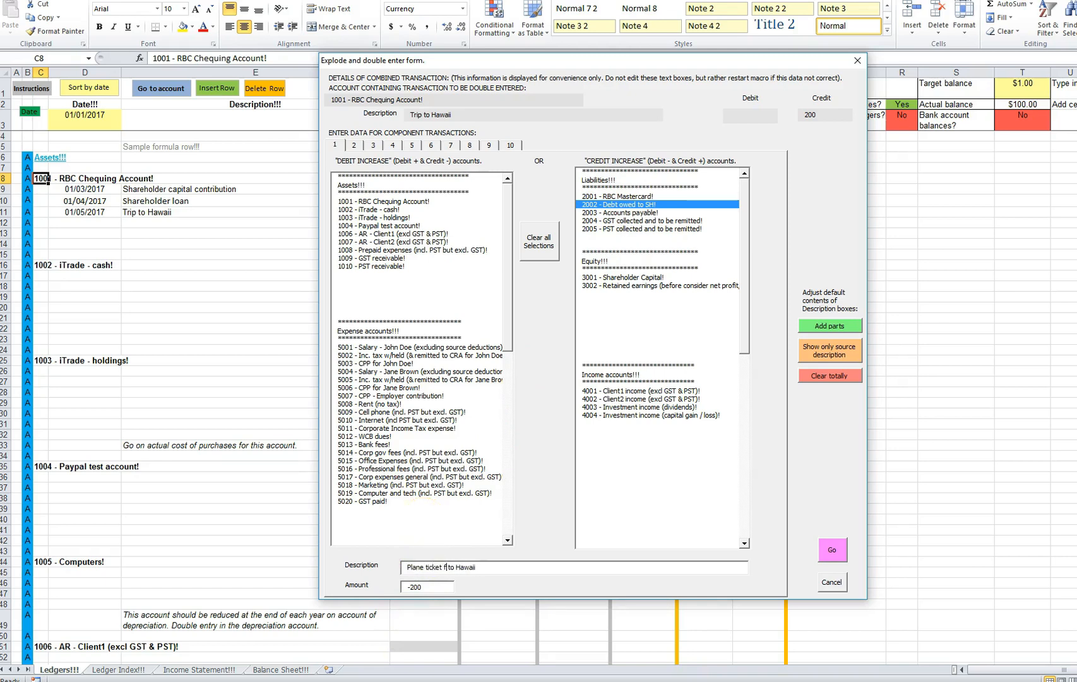
pyautogui.press('Delete')
pyautogui.press('Delete')
pyautogui.press('Delete')
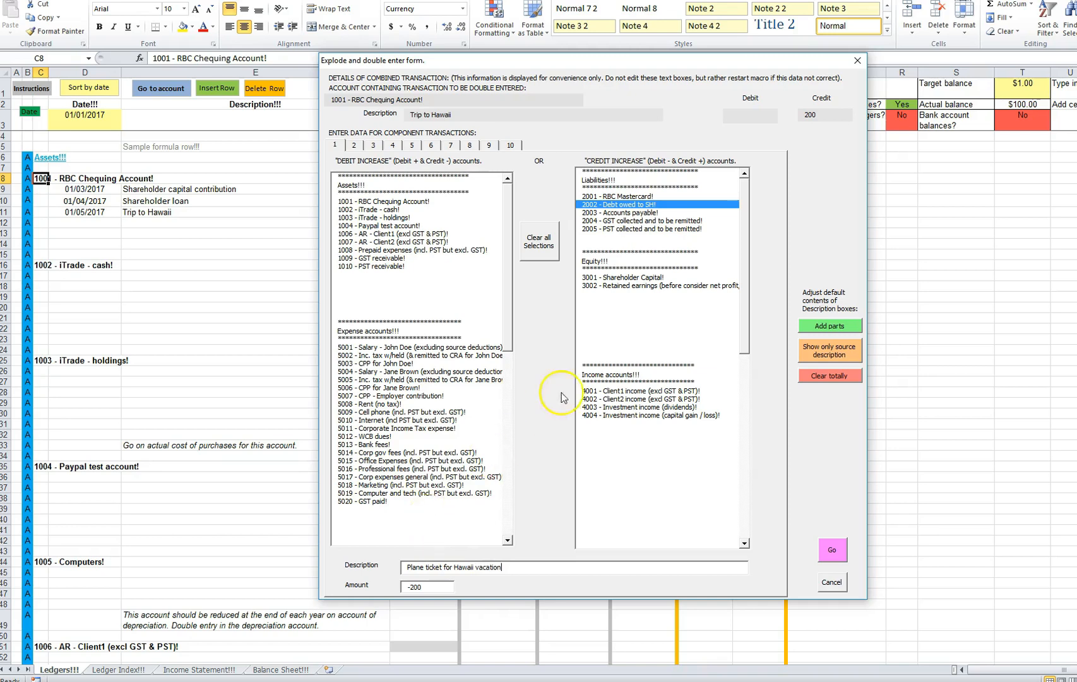
pyautogui.click(841, 551)
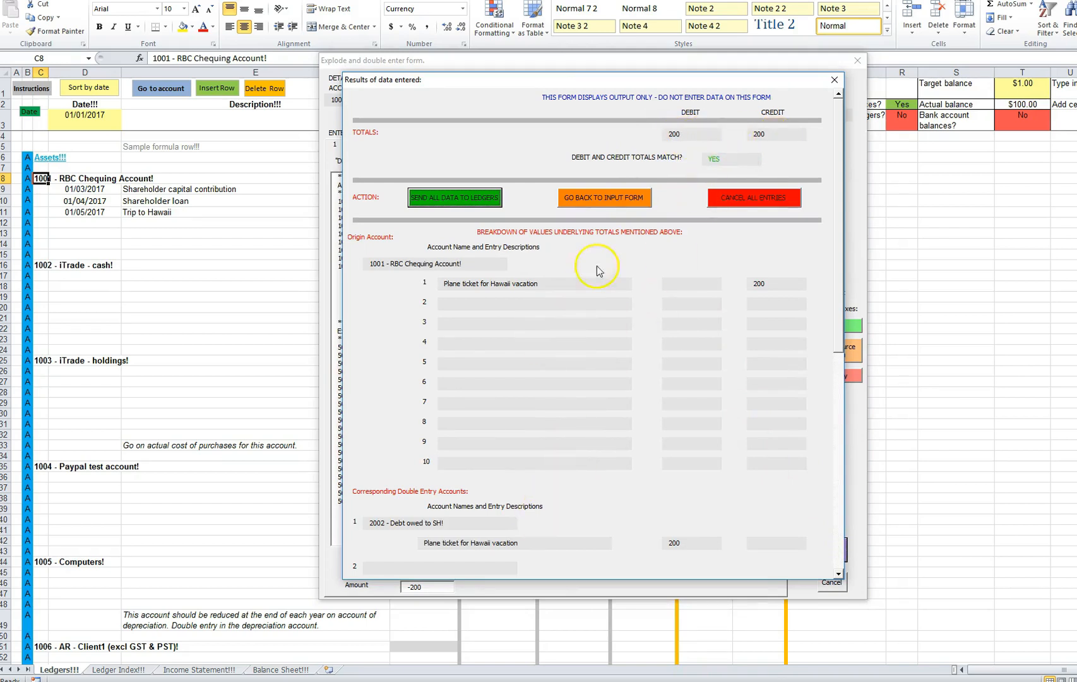
# Step: Return to the input form, try the double entry with a positive amount of 200, and cancel all entries
pyautogui.click(603, 200)
pyautogui.click(409, 587)
pyautogui.press('BackSpace')
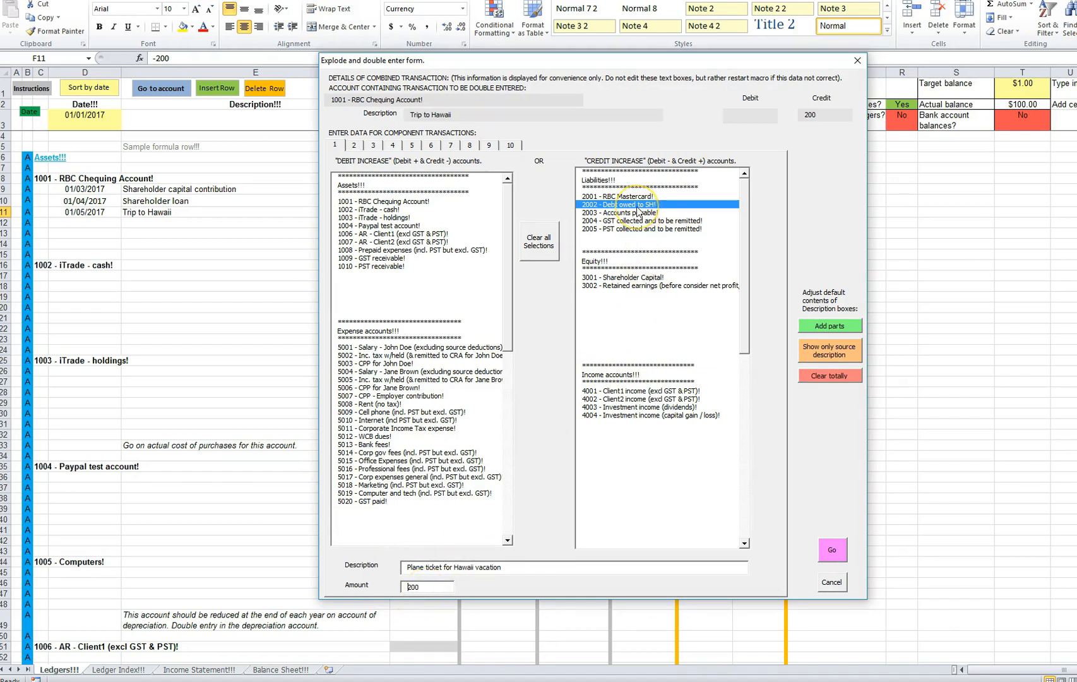
pyautogui.click(829, 554)
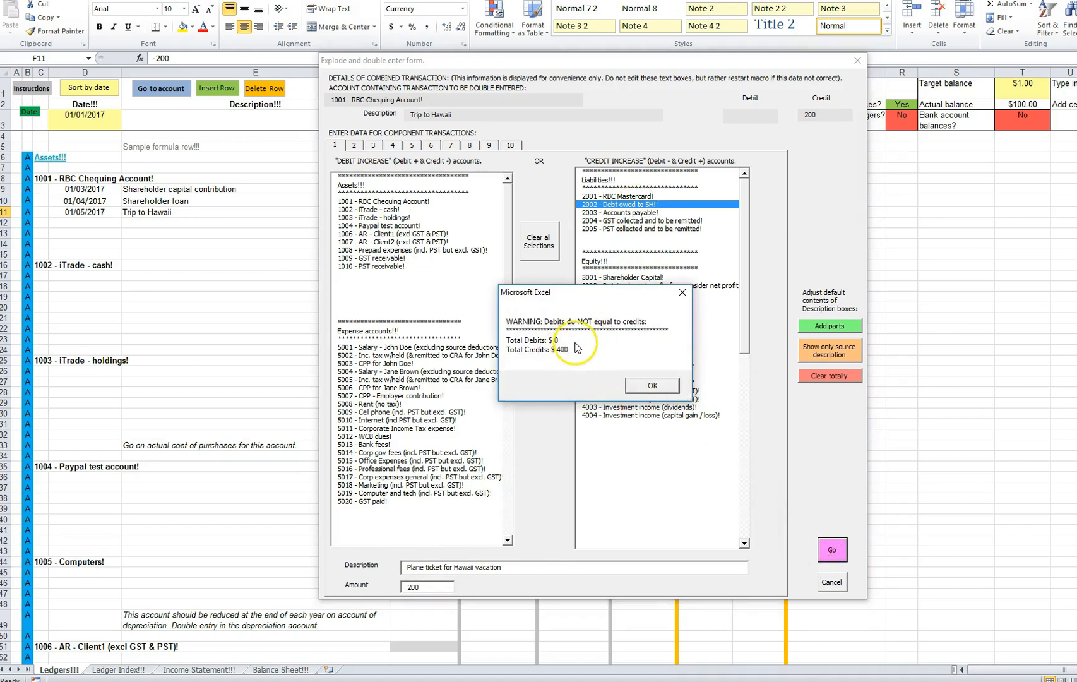
pyautogui.click(652, 385)
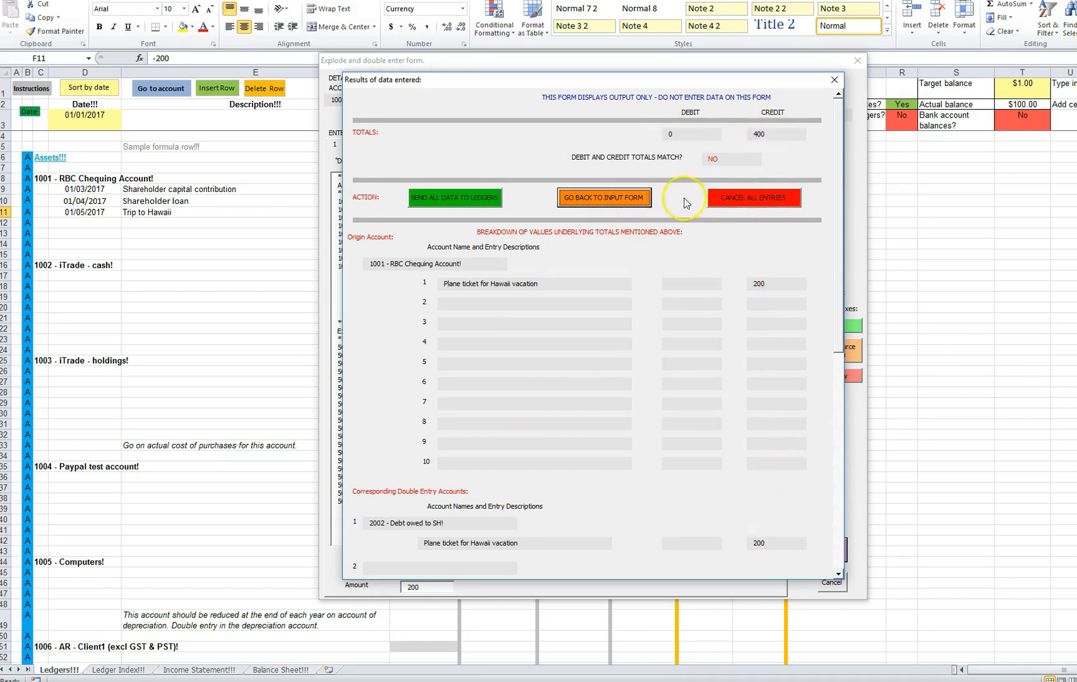
pyautogui.click(743, 197)
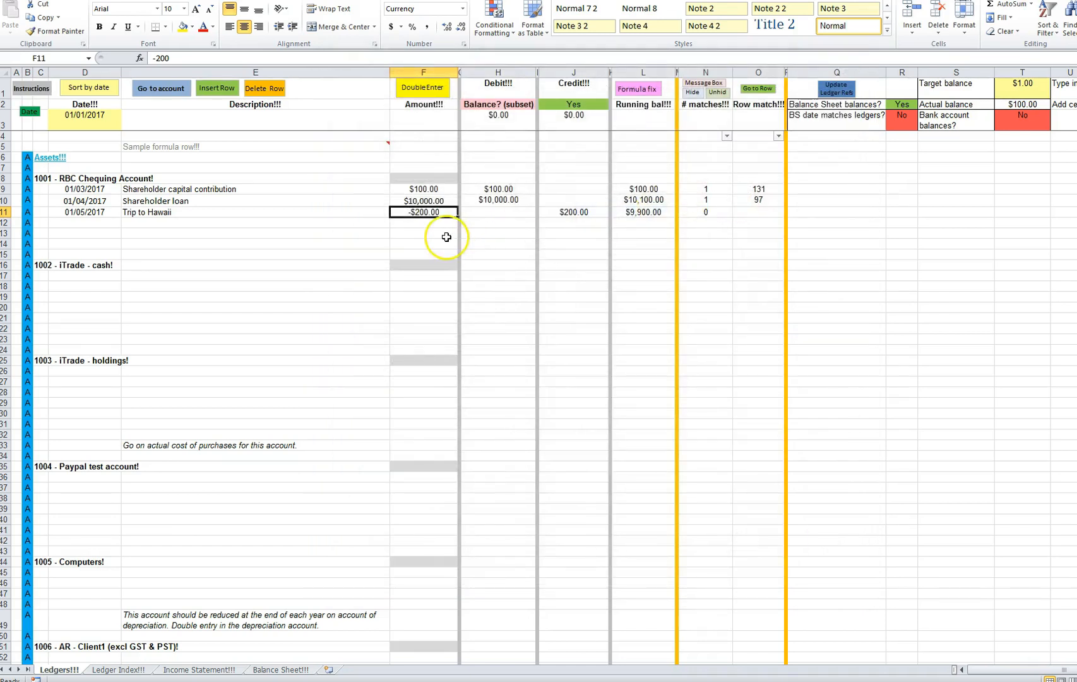
# Step: Double-enter the Hawaii trip to 3001 - Shareholder Capital with an amount of -200, and send all data to the ledgers
pyautogui.click(422, 89)
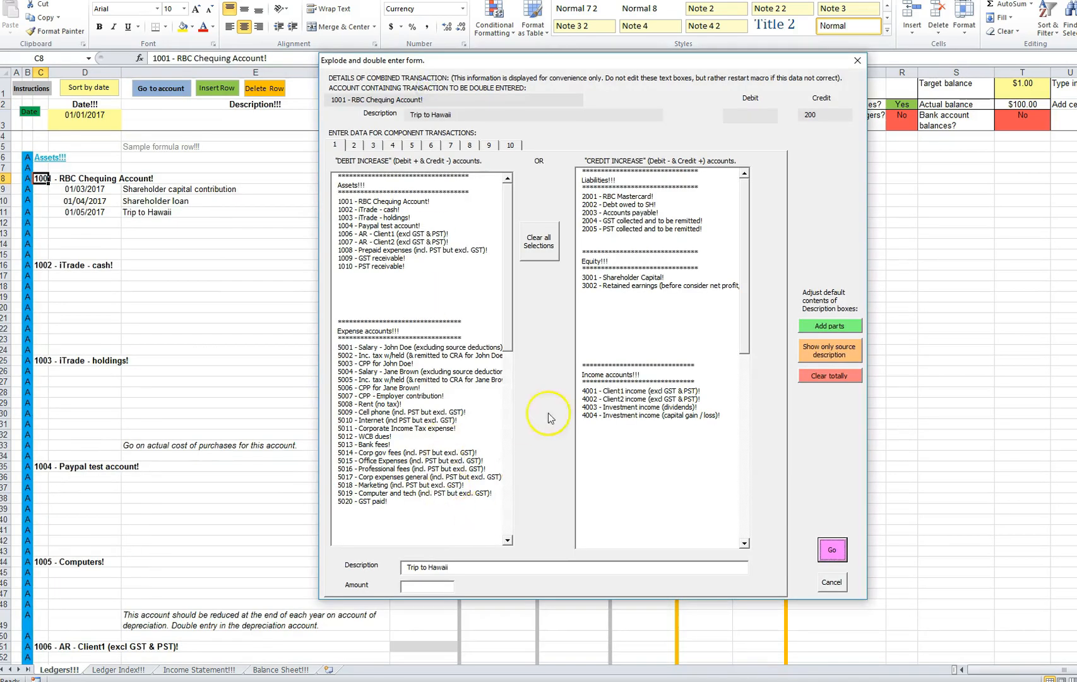
pyautogui.click(625, 278)
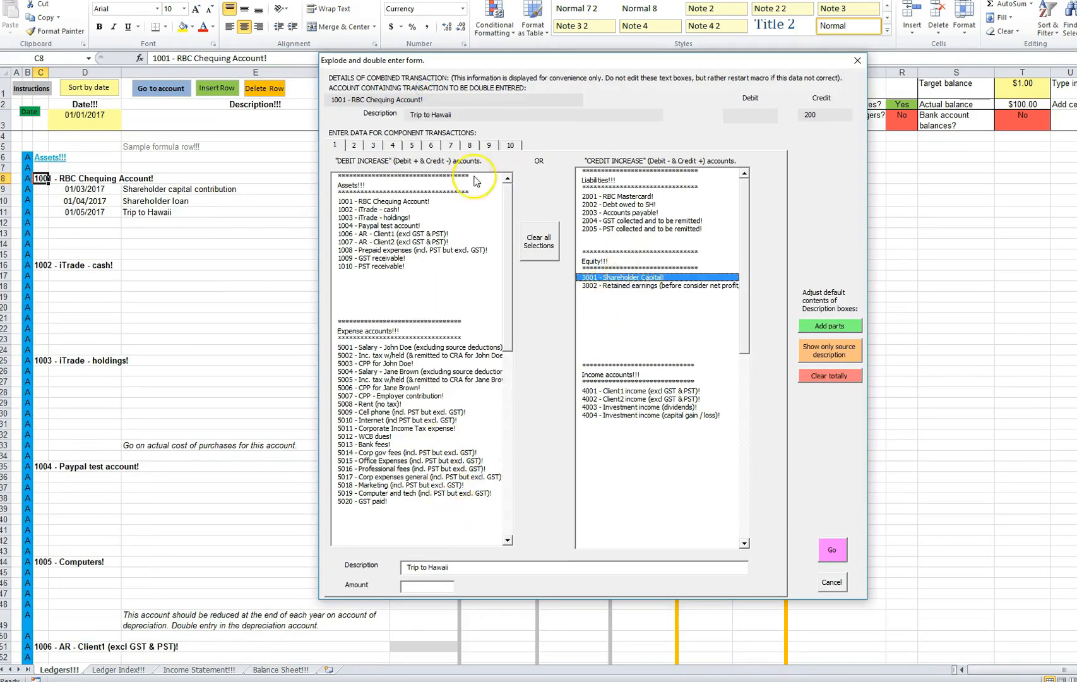
pyautogui.click(416, 586)
pyautogui.write('-200')
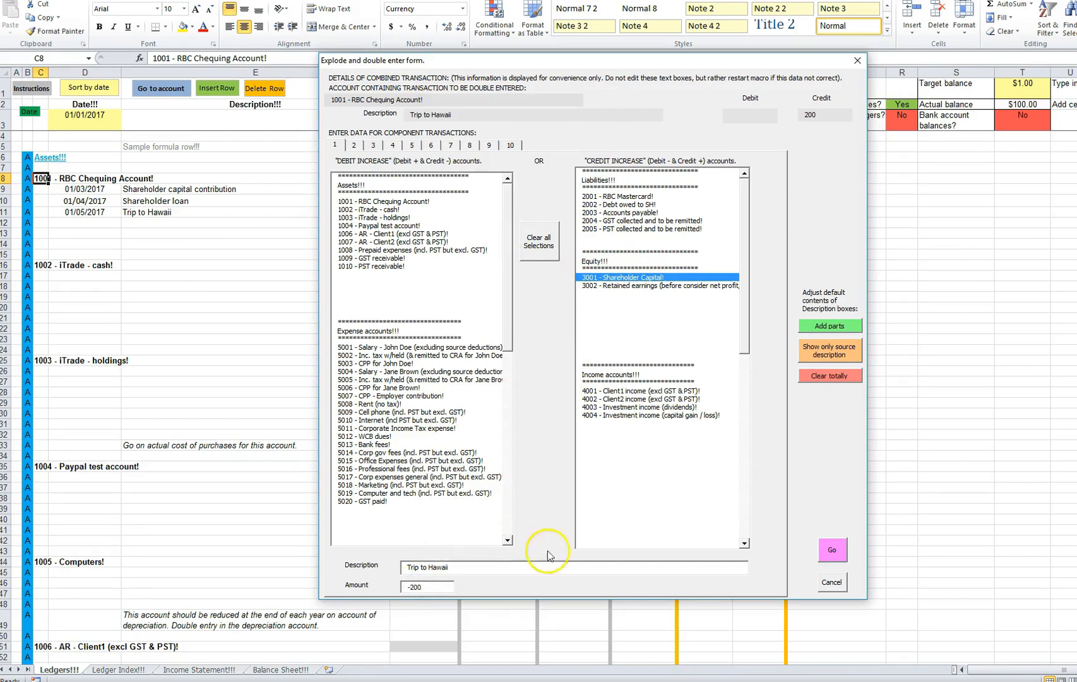
pyautogui.click(831, 551)
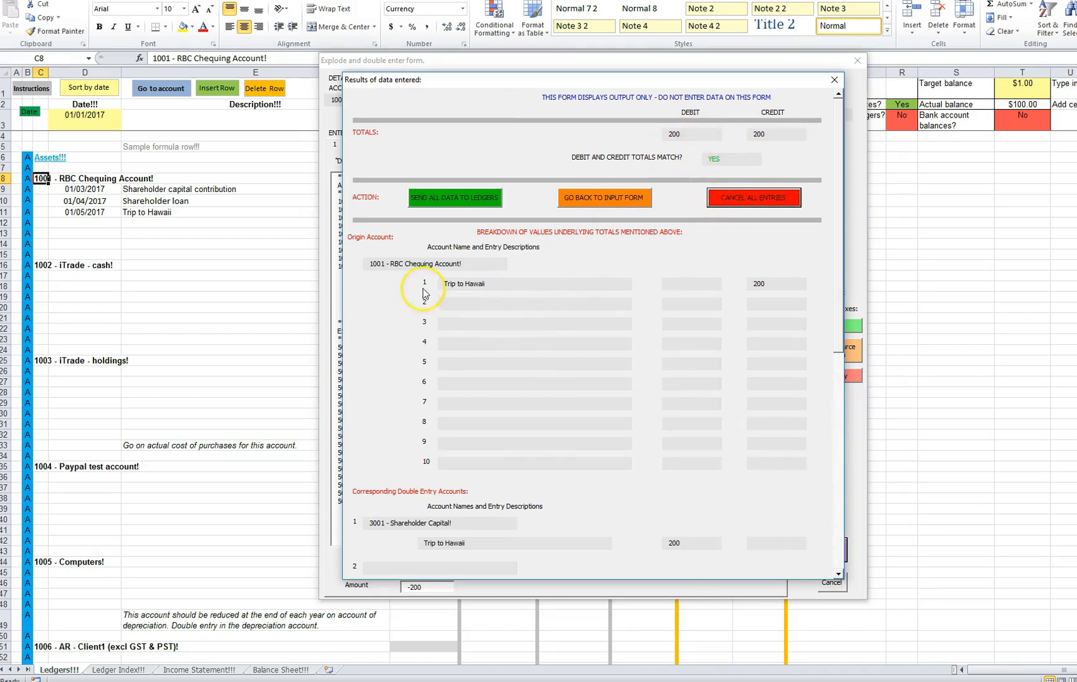
pyautogui.click(460, 198)
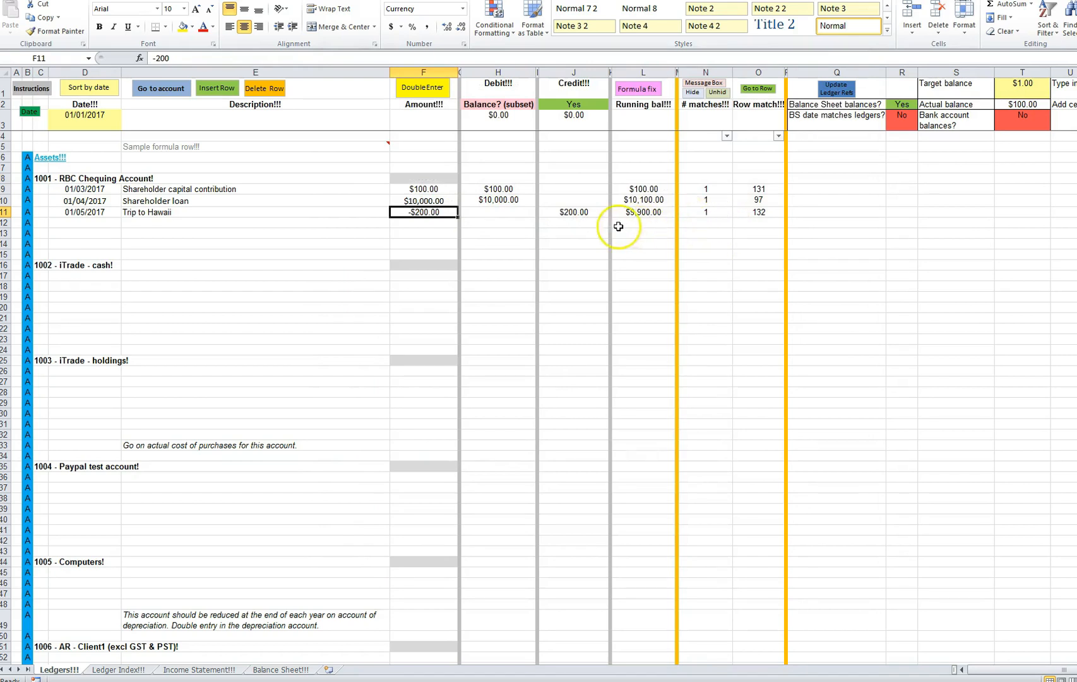
# Step: Jump to the row matching the Hawaii trip and clear its date, description and amount under 3001 - Shareholder Capital
pyautogui.click(760, 212)
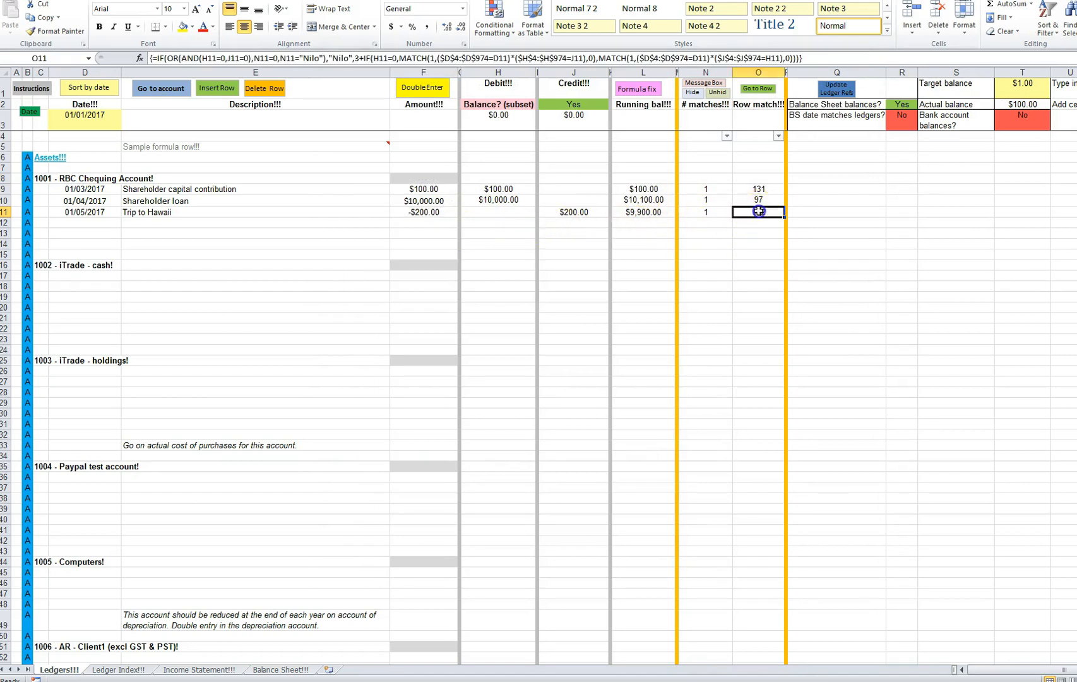
pyautogui.click(758, 89)
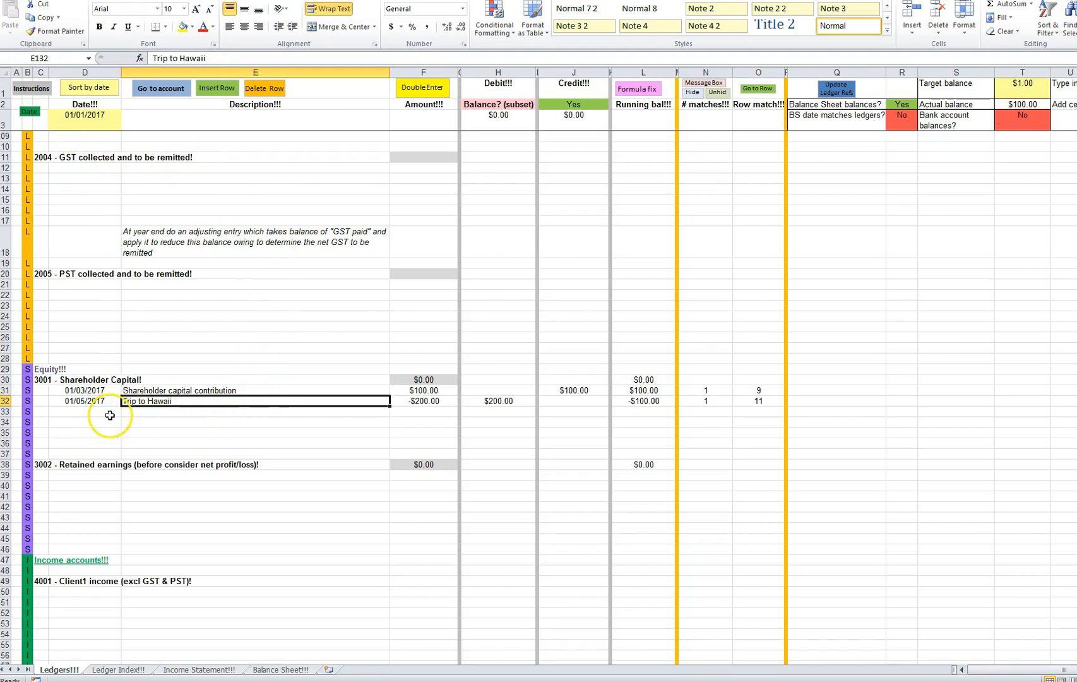
pyautogui.moveTo(79, 400); pyautogui.dragTo(421, 400)
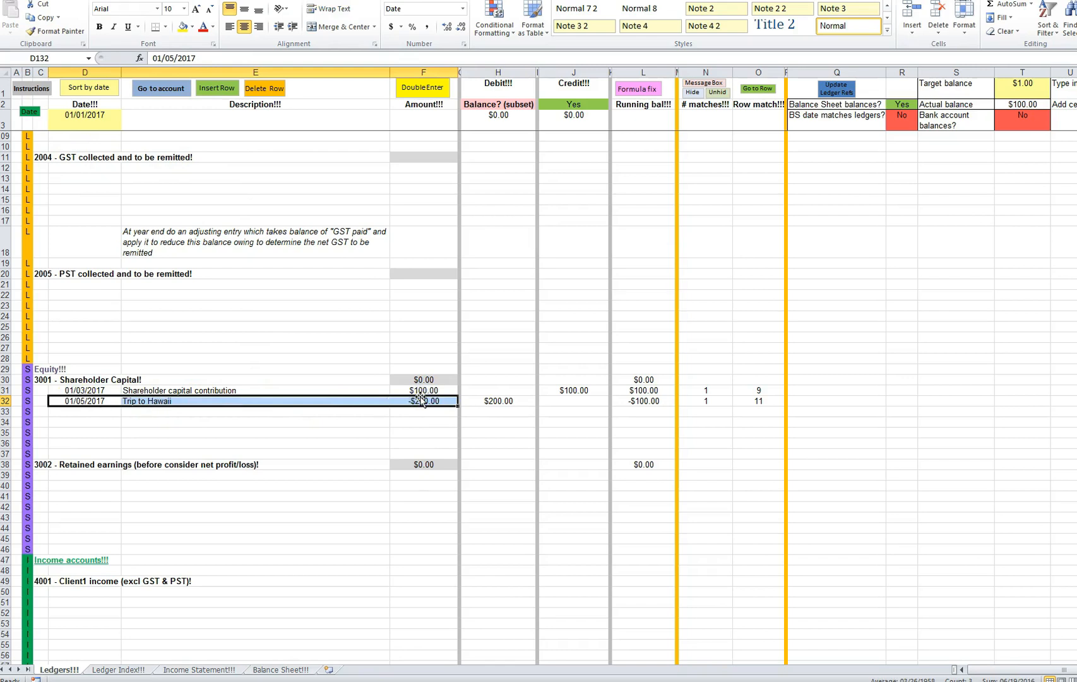
pyautogui.press('Delete')
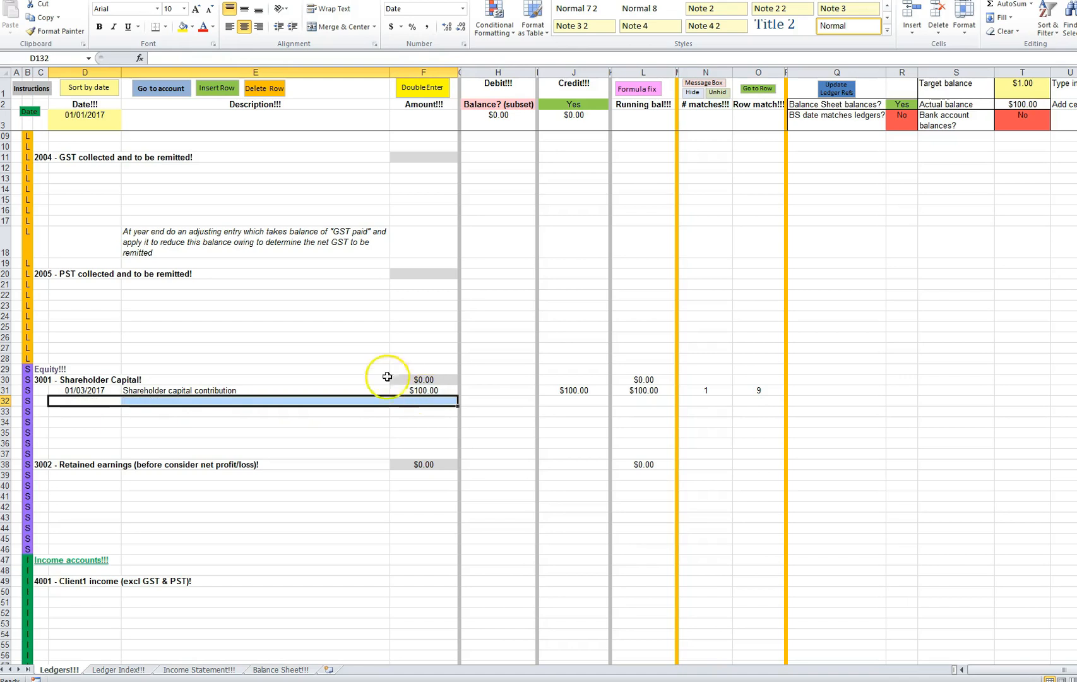
pyautogui.click(180, 422)
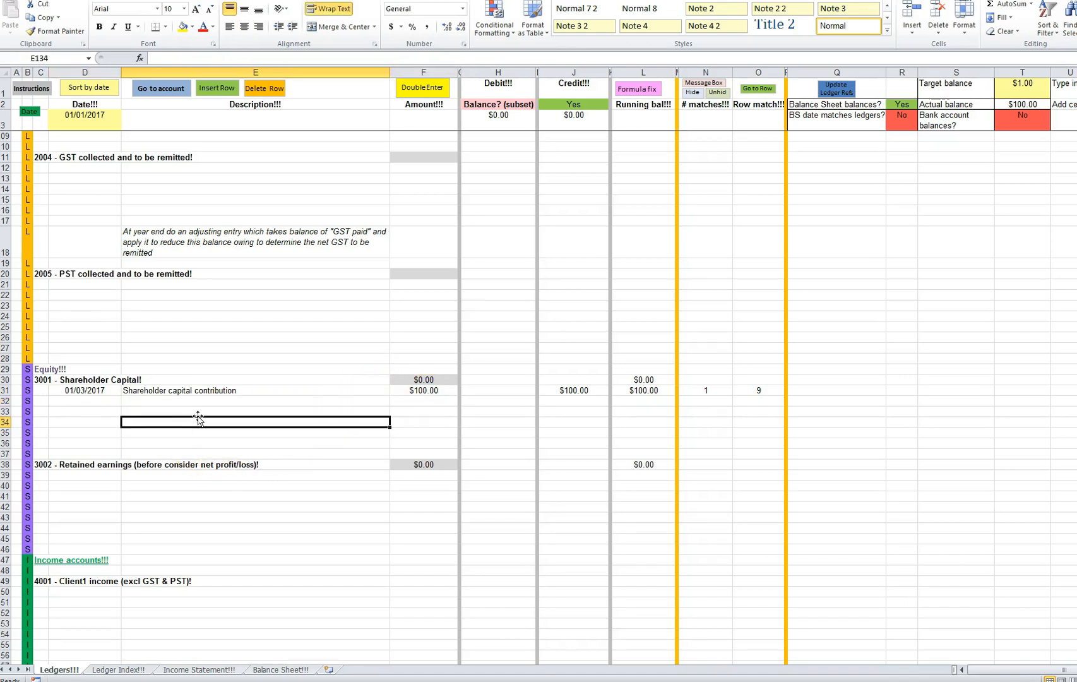
# Step: Change the Hawaii trip's description in E11 to "Plane ticket for Hawaii vacation"
pyautogui.hotkey('ctrl', 'Home')
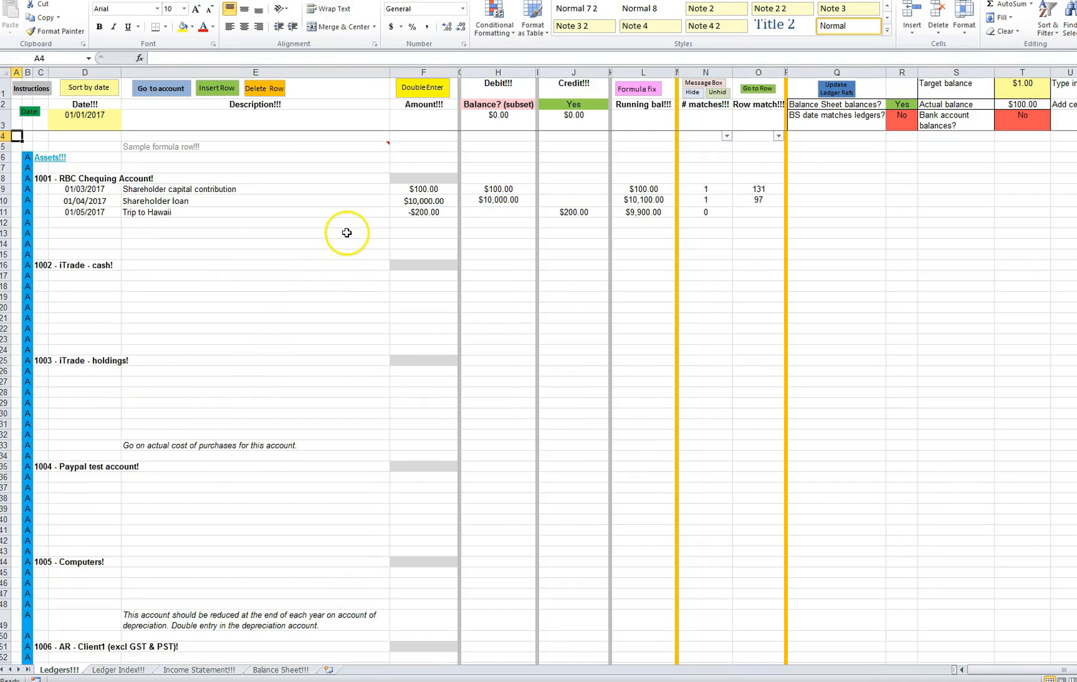
pyautogui.click(147, 213)
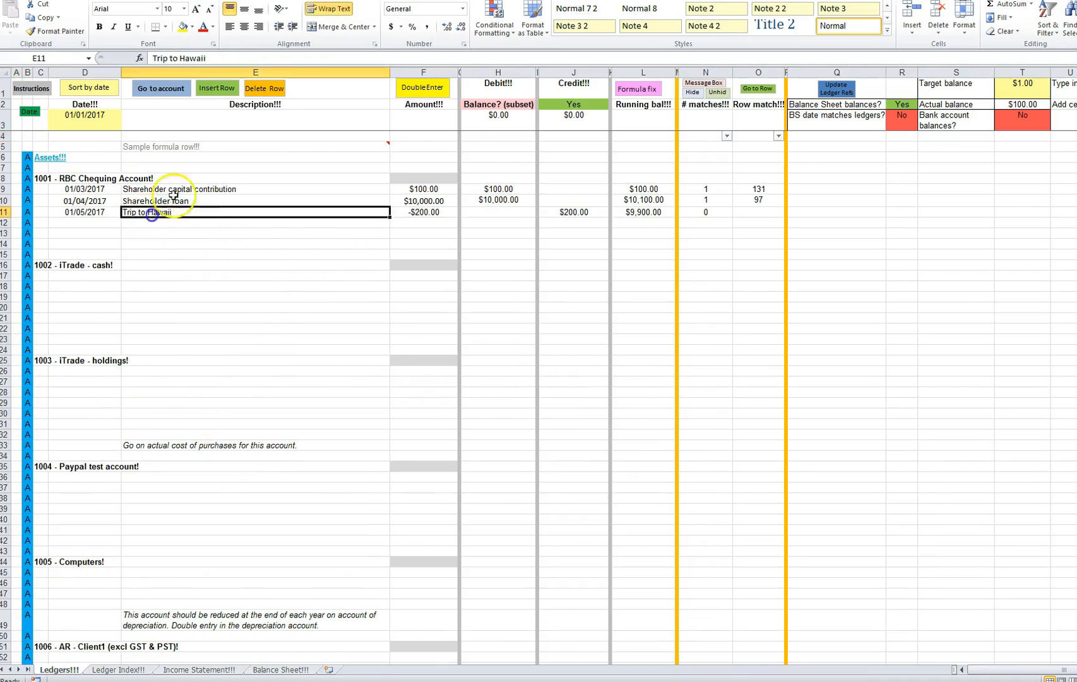
pyautogui.press('F2')
pyautogui.press('Home')
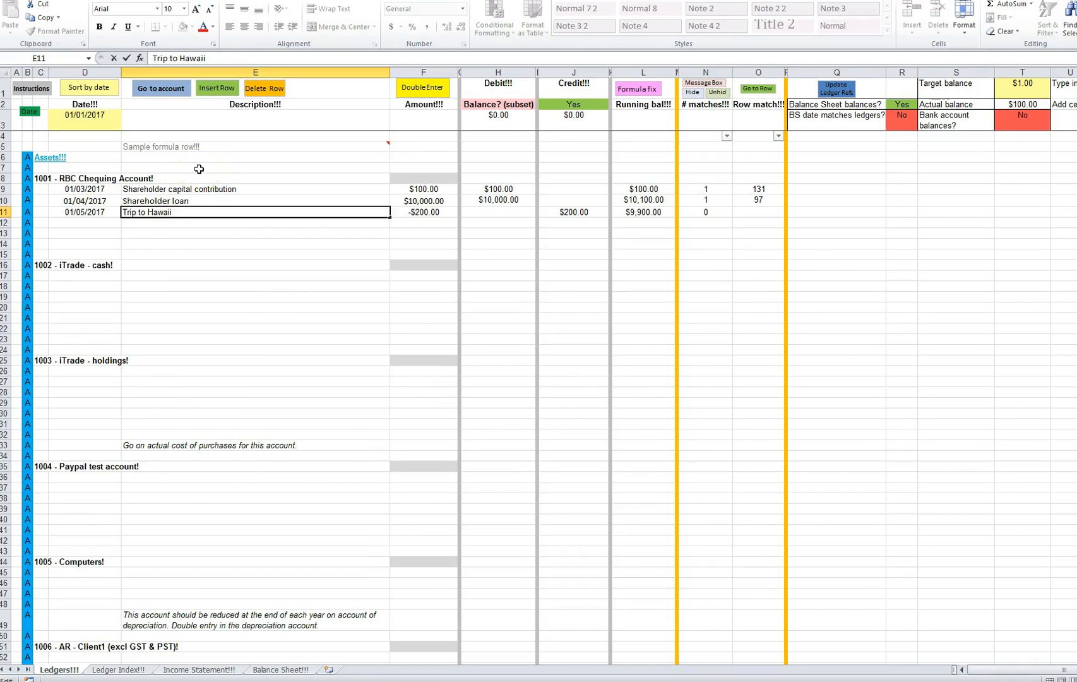
pyautogui.write('P')
pyautogui.write('lane')
pyautogui.press('Delete')
pyautogui.press('Delete')
pyautogui.press('Delete')
pyautogui.press('Delete')
pyautogui.write('ticket for')
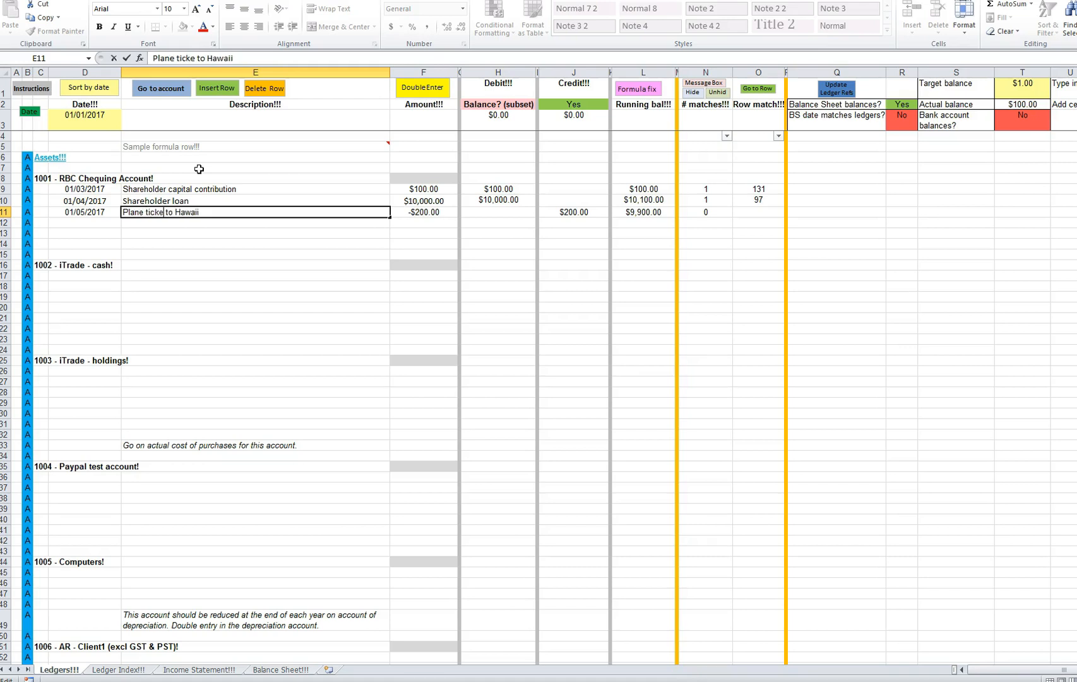
pyautogui.press('Delete')
pyautogui.press('Delete')
pyautogui.press('Delete')
pyautogui.press('Delete')
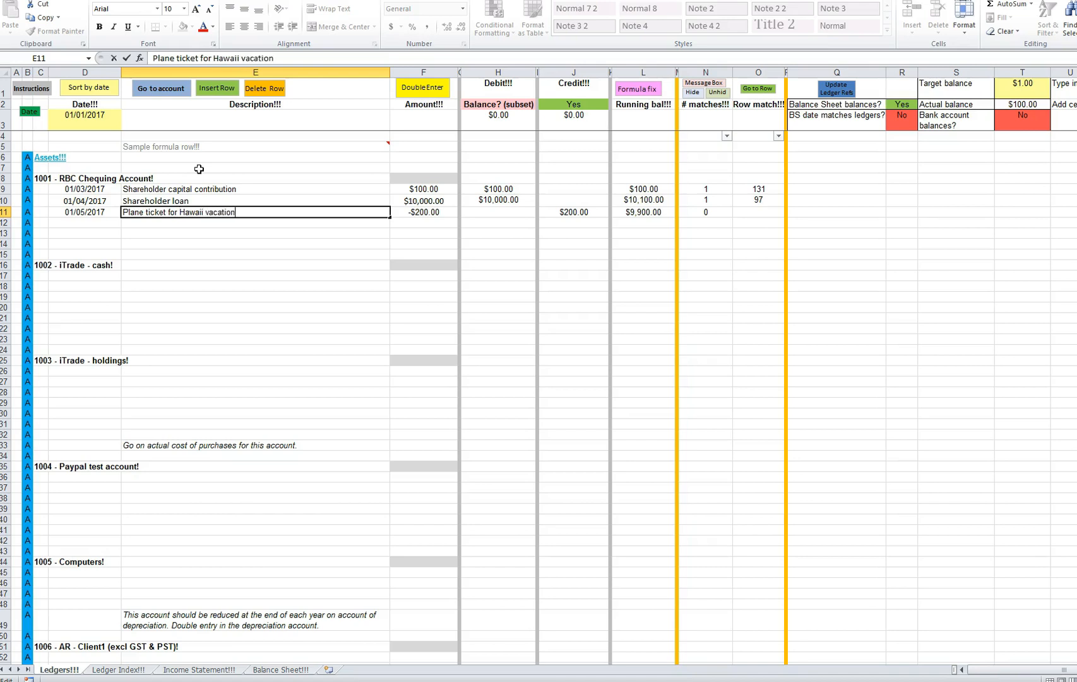
pyautogui.press('Return')
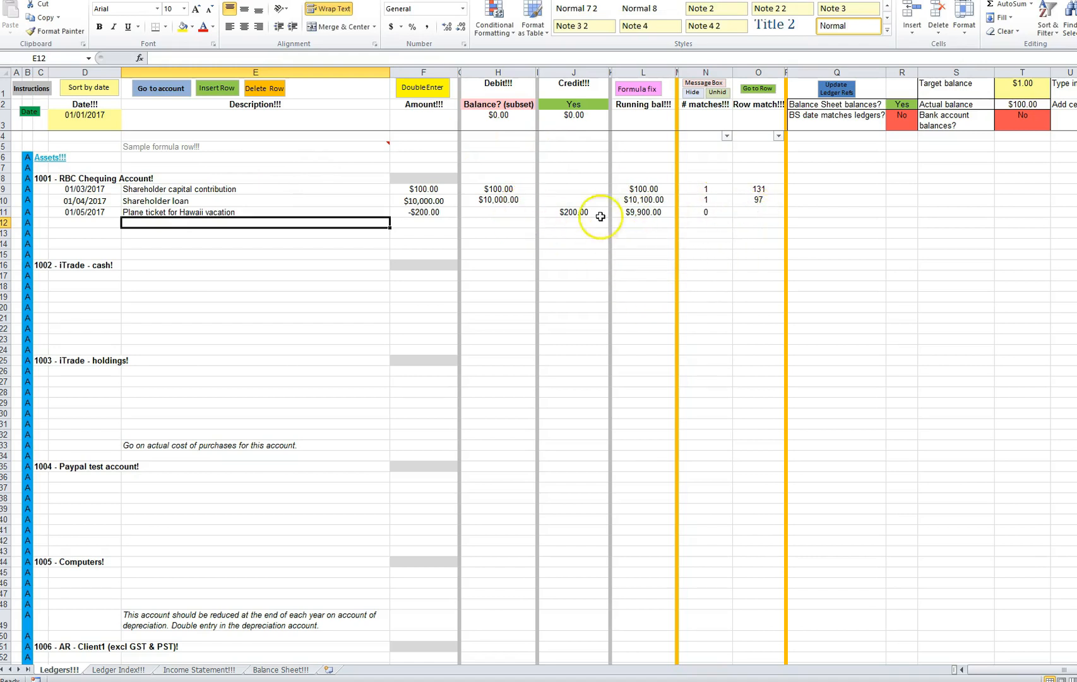
# Step: Double-enter the F11 plane ticket to 2002 - Debt owed to SH with an amount of -200, and send all data to the ledgers
pyautogui.click(426, 214)
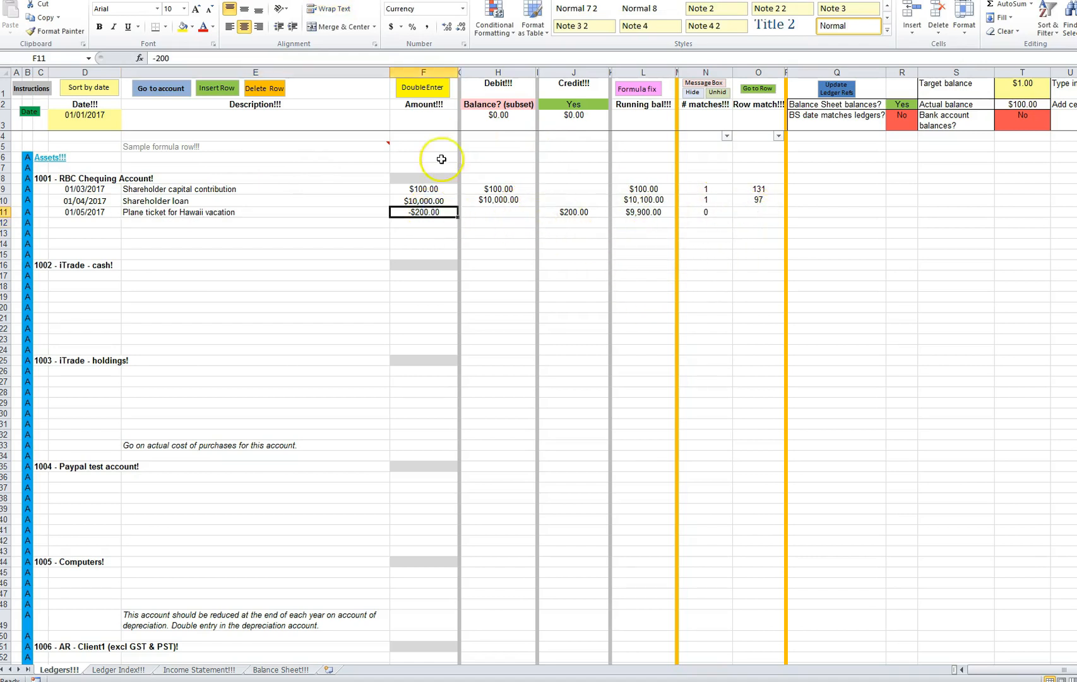
pyautogui.click(423, 88)
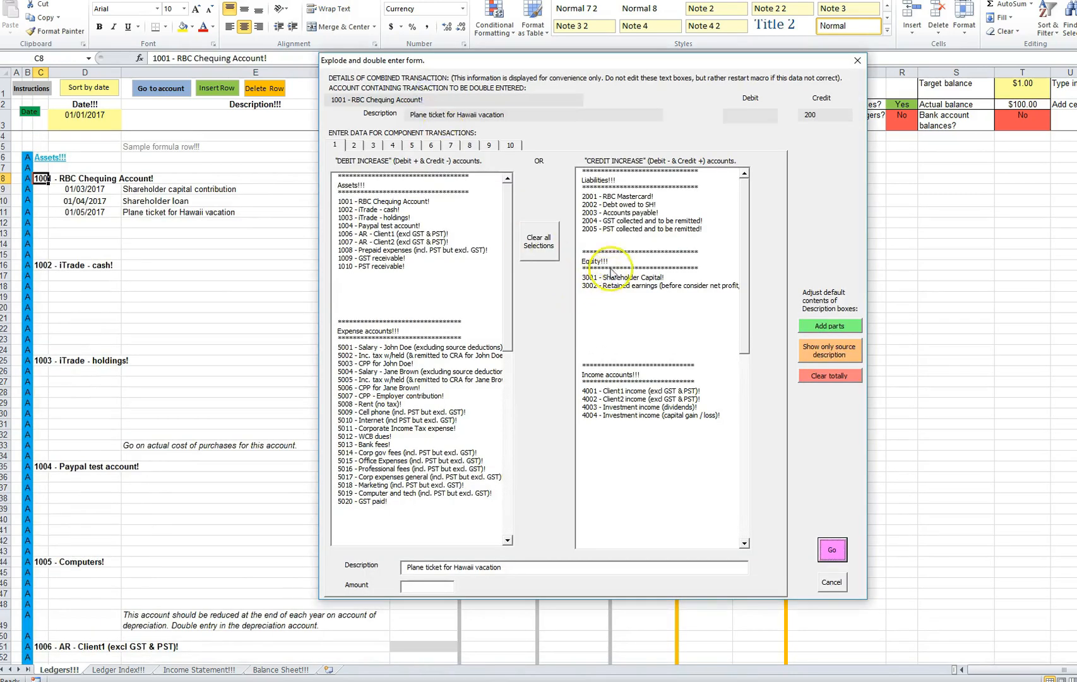
pyautogui.click(622, 204)
pyautogui.click(412, 588)
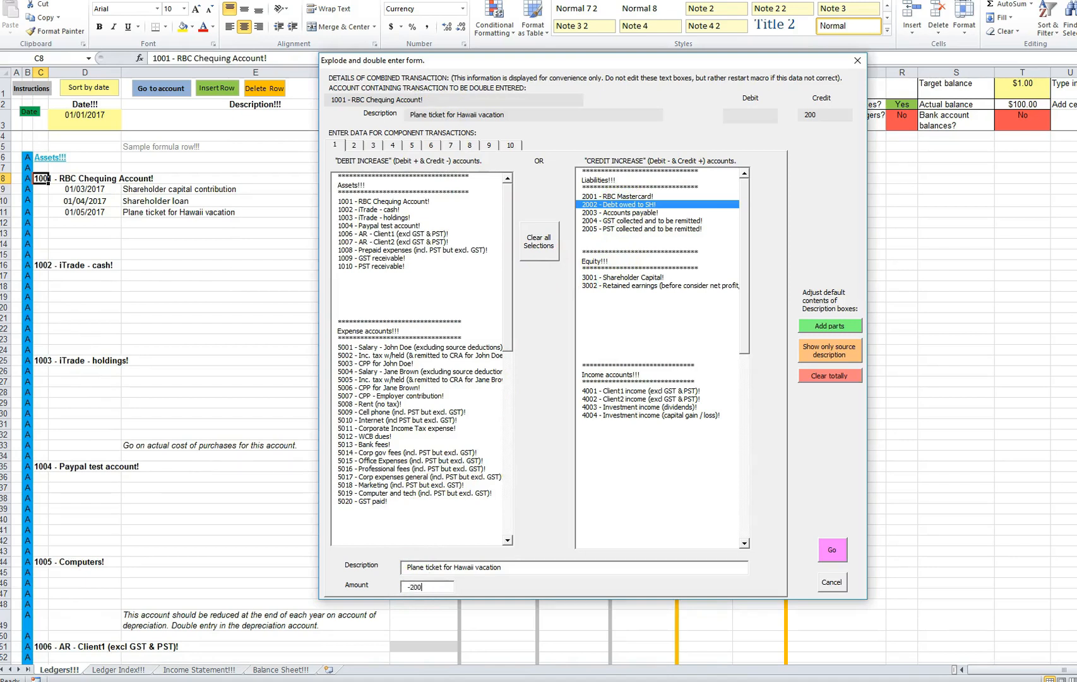
pyautogui.click(834, 550)
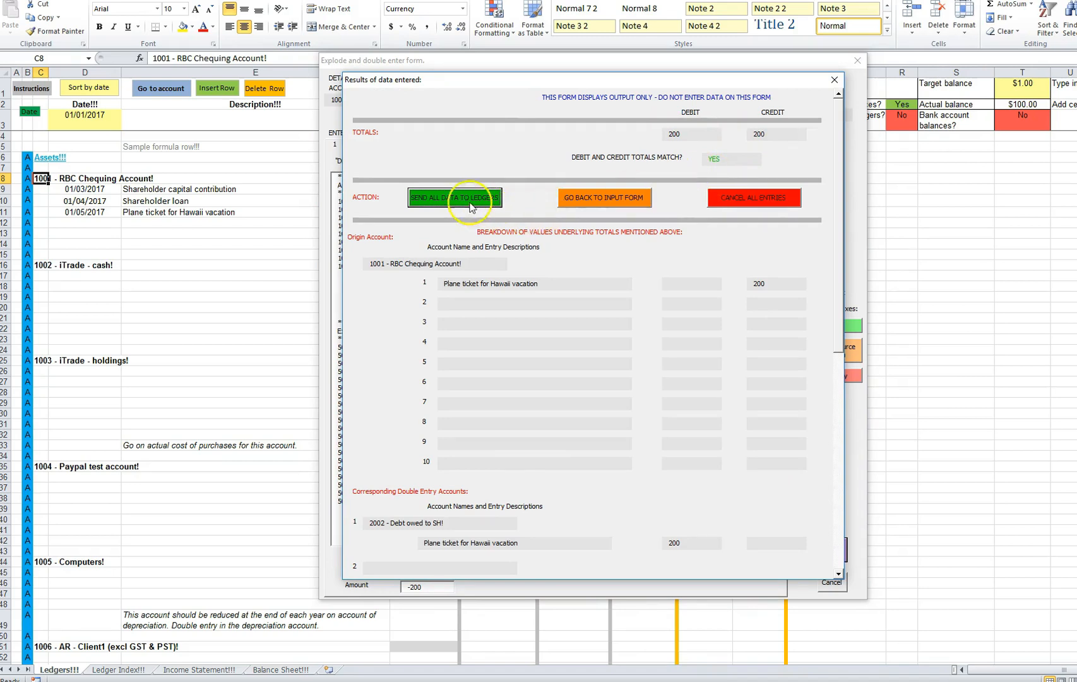
pyautogui.click(604, 198)
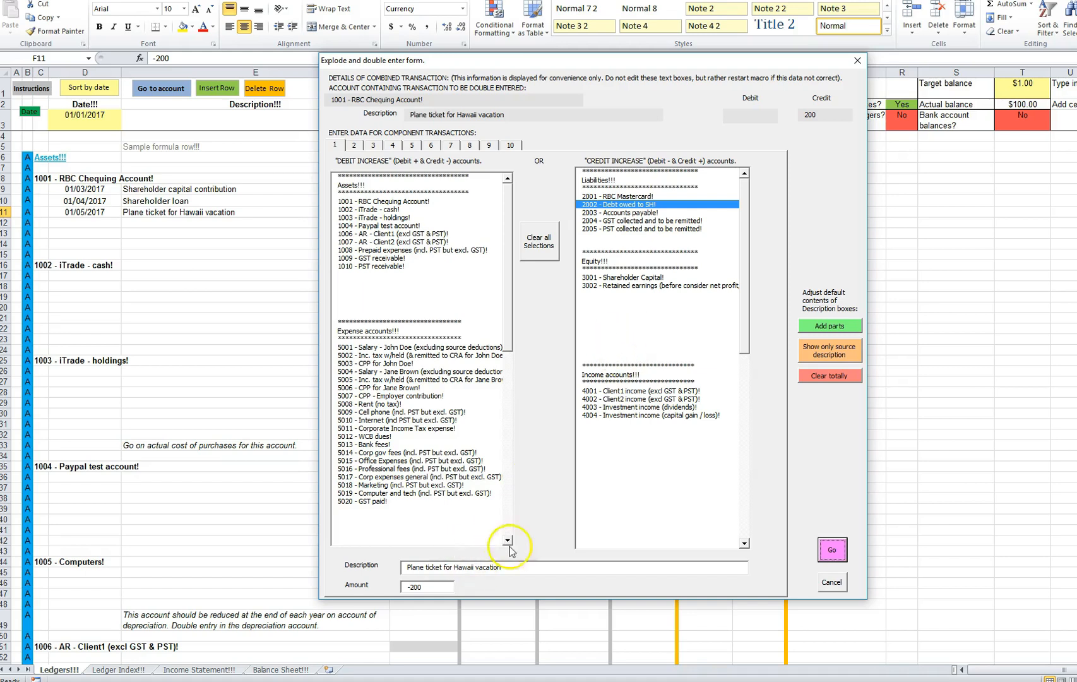
pyautogui.click(830, 552)
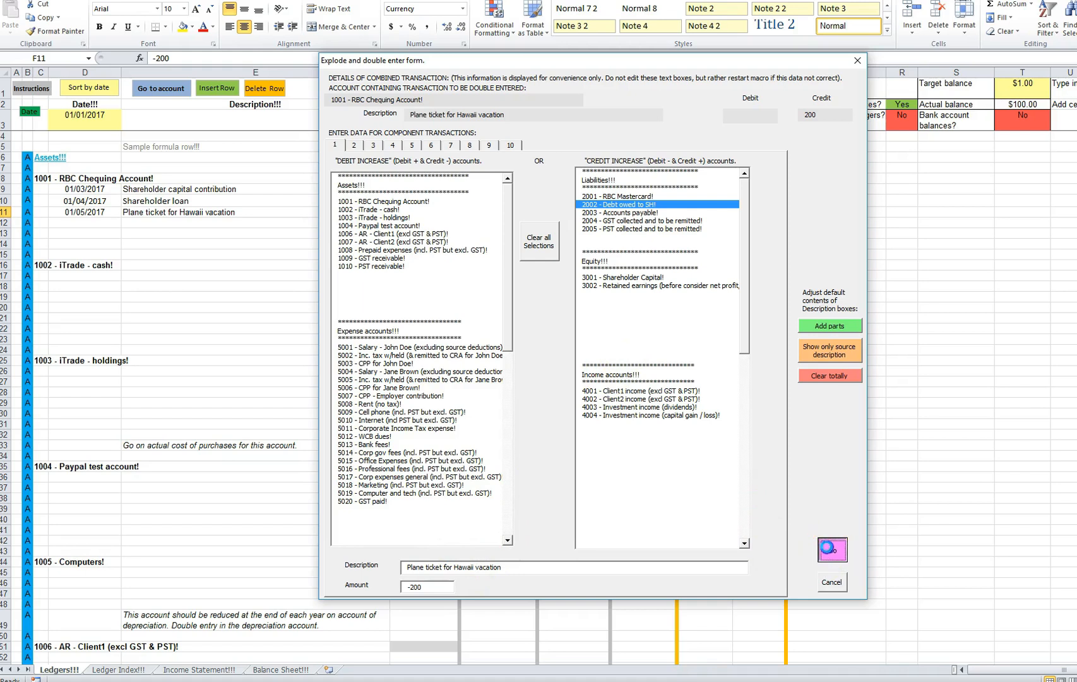
pyautogui.click(460, 199)
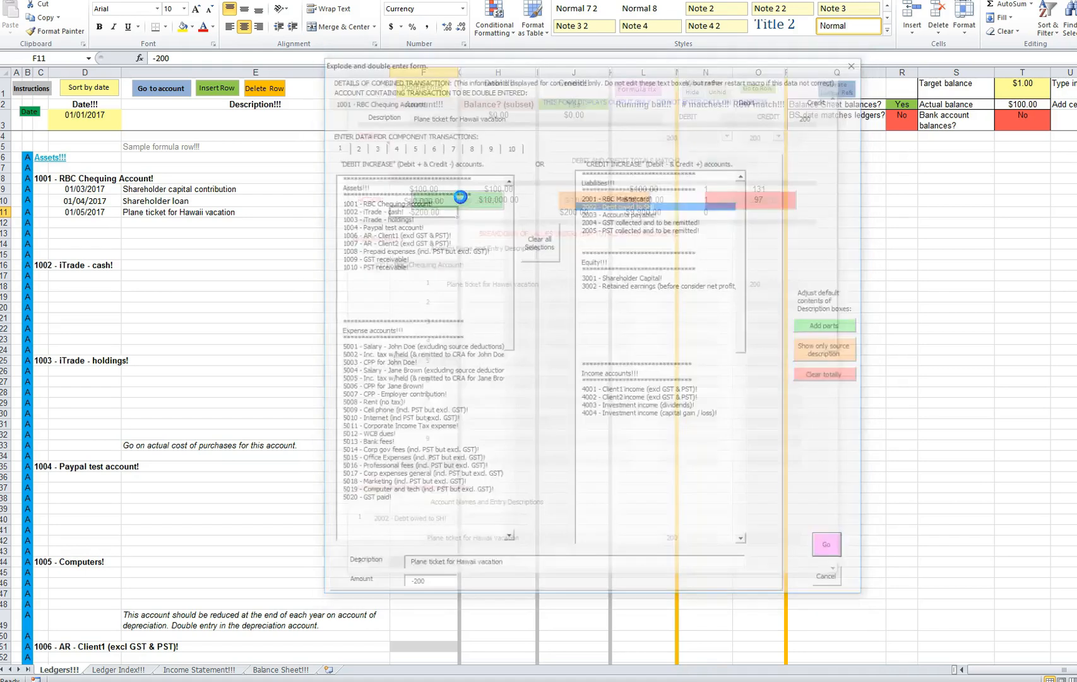
# Step: Follow the plane ticket's row match to its entry under 2002 - Debt owed to SH and back to the chequing account
pyautogui.click(758, 213)
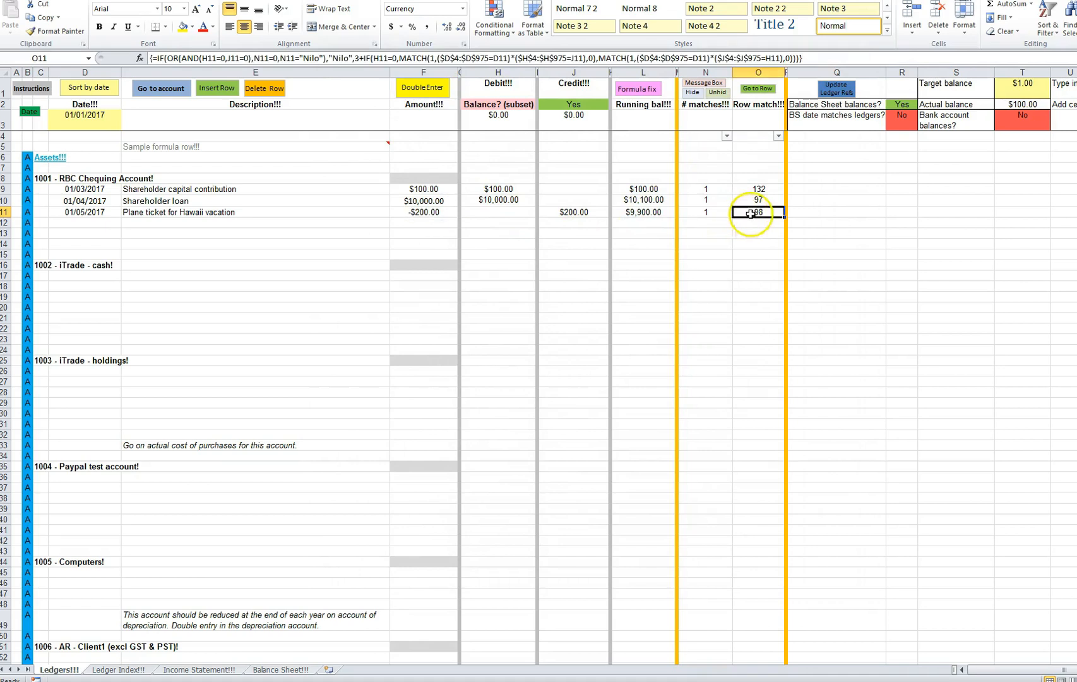
pyautogui.click(757, 89)
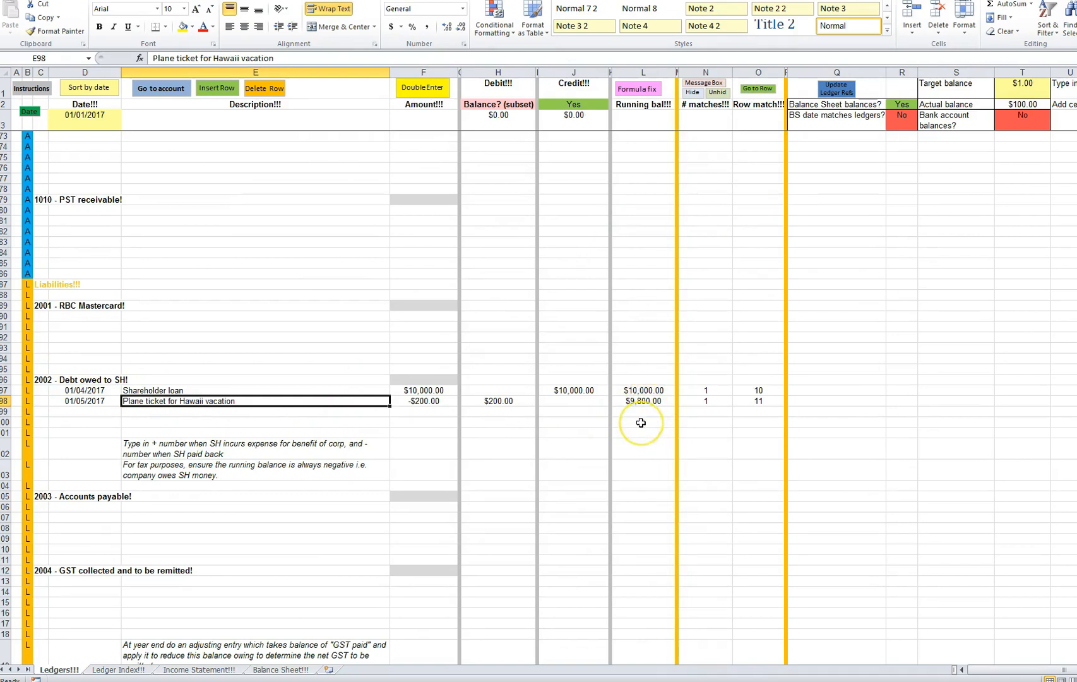
pyautogui.click(758, 402)
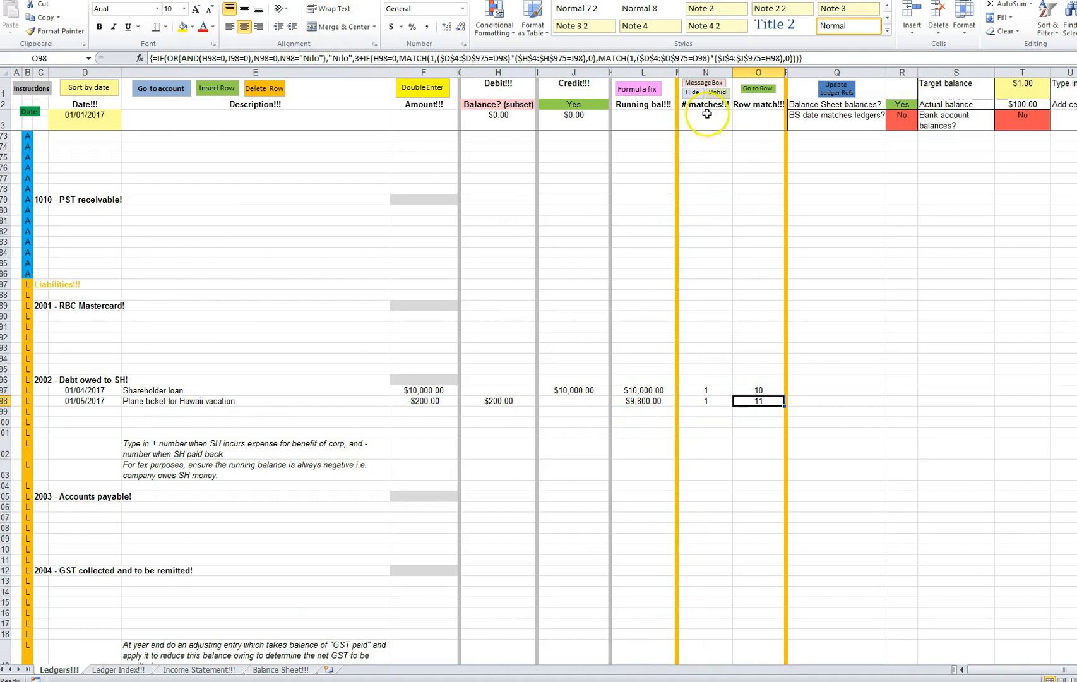
pyautogui.click(756, 89)
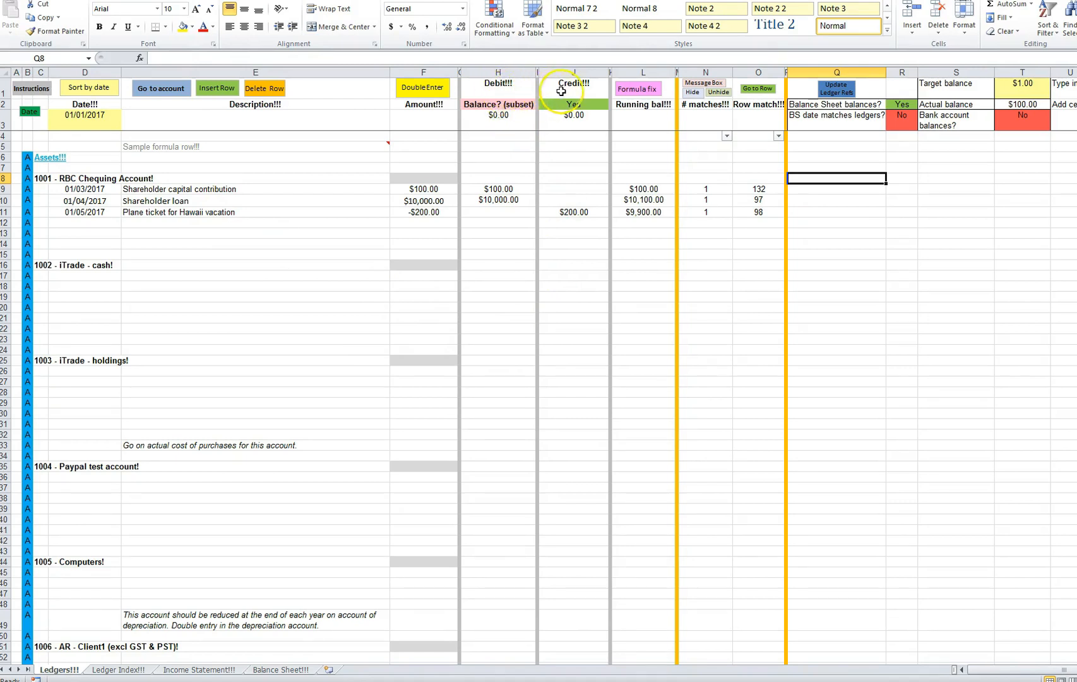
# Step: Examine the debit and credit totals in row 3, the columns they sum, the balance check in J2 and the credit formula in J11
pyautogui.click(498, 116)
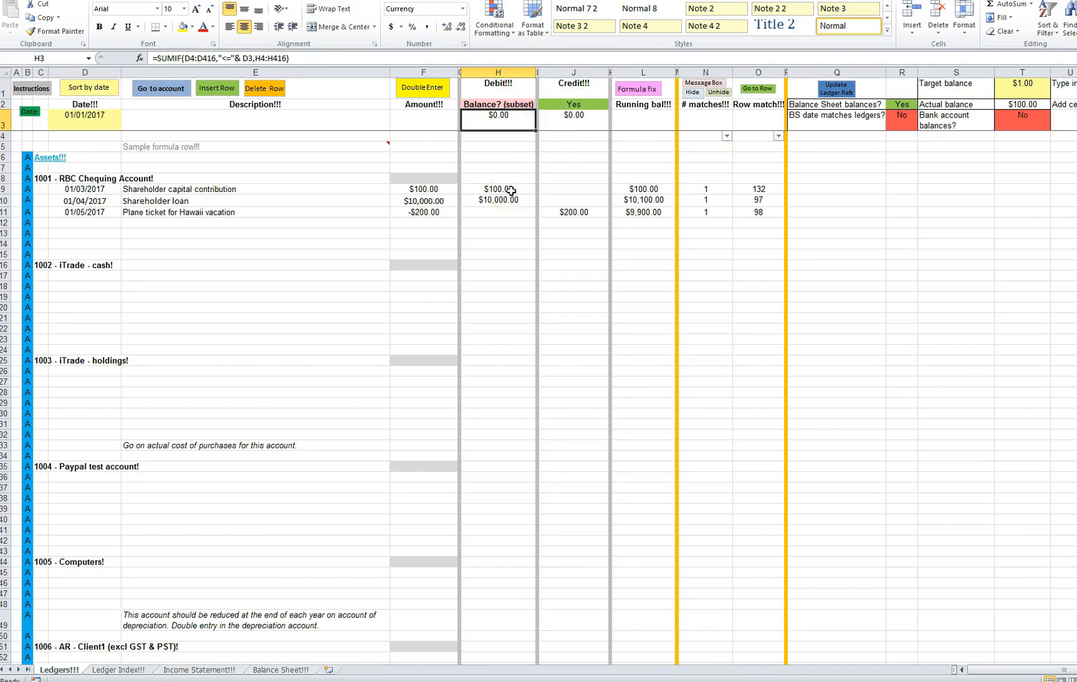
pyautogui.moveTo(490, 157); pyautogui.dragTo(469, 502)
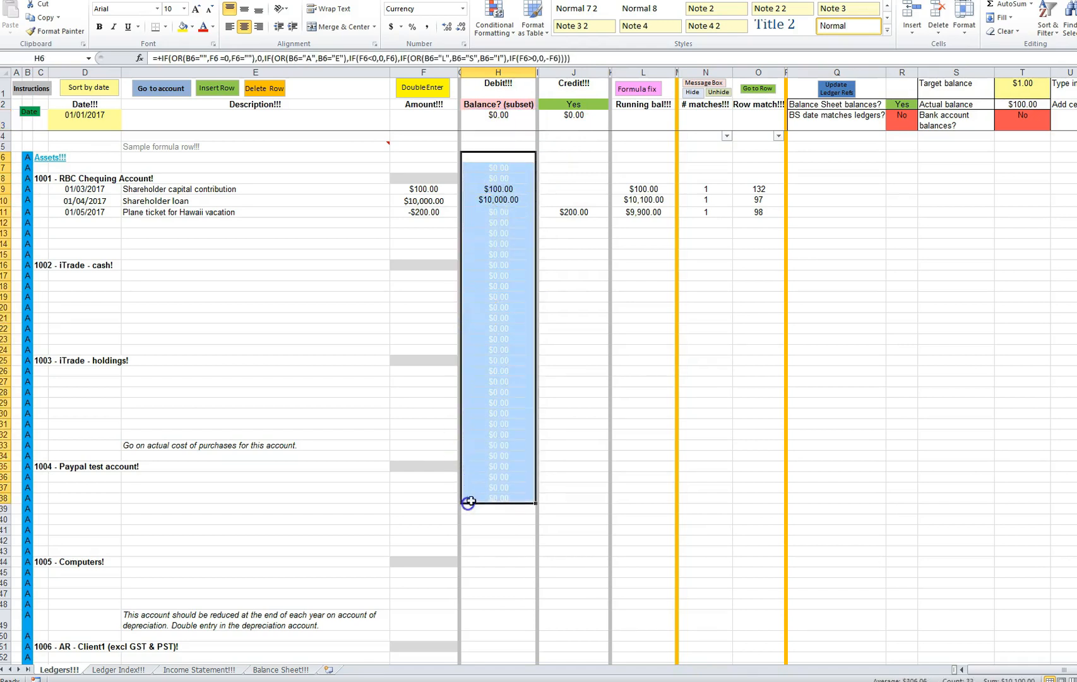
pyautogui.click(573, 119)
pyautogui.moveTo(566, 165); pyautogui.dragTo(550, 500)
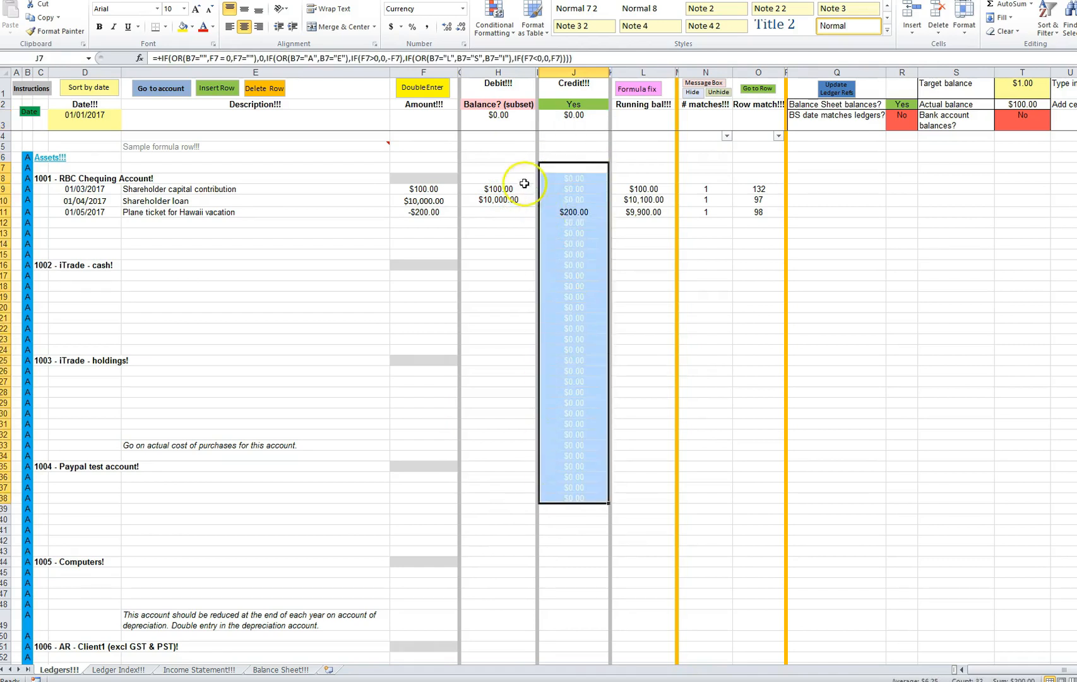
pyautogui.click(499, 117)
pyautogui.click(562, 119)
pyautogui.click(570, 105)
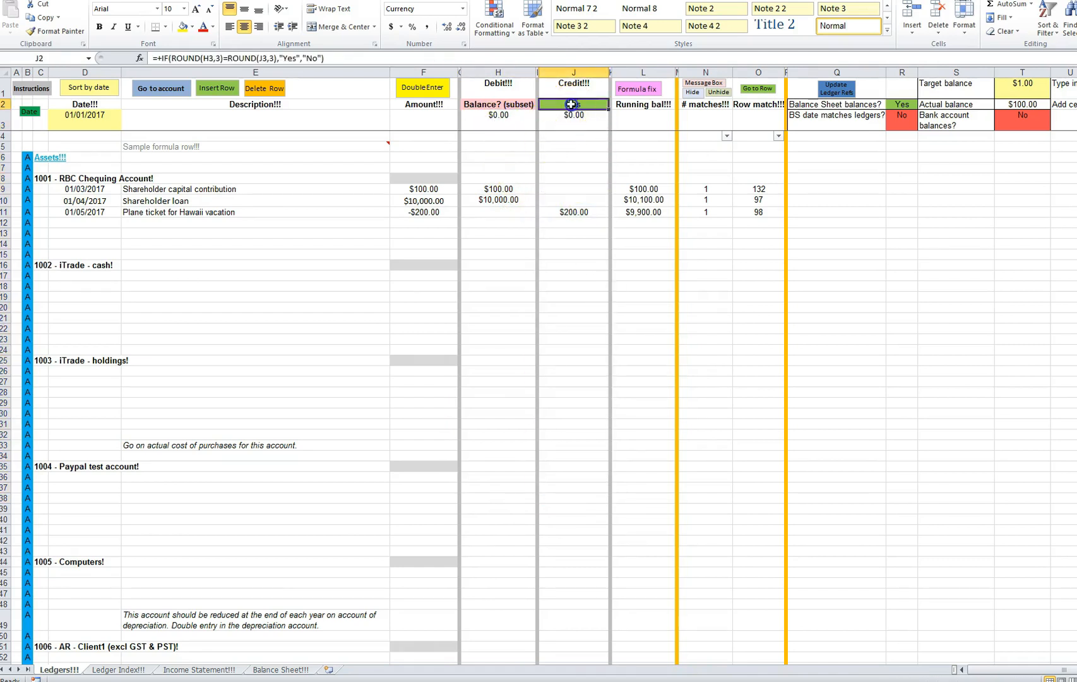
pyautogui.click(564, 213)
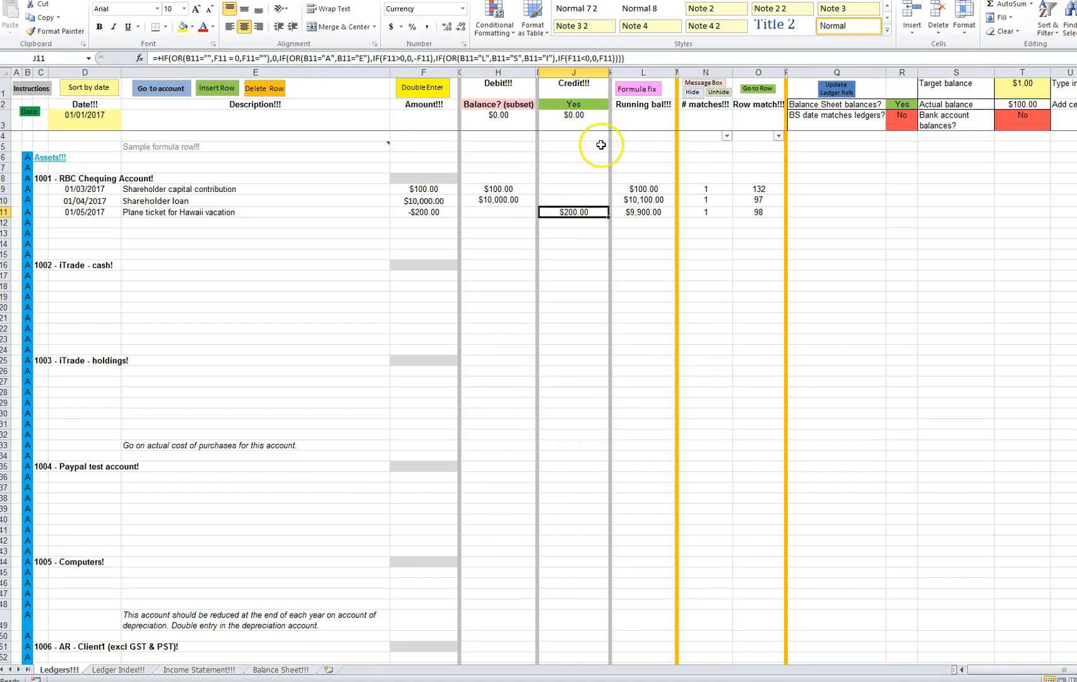
# Step: Set the plane ticket amount in F11 to -$201
pyautogui.click(437, 212)
pyautogui.write('-$201')
pyautogui.press('Return')
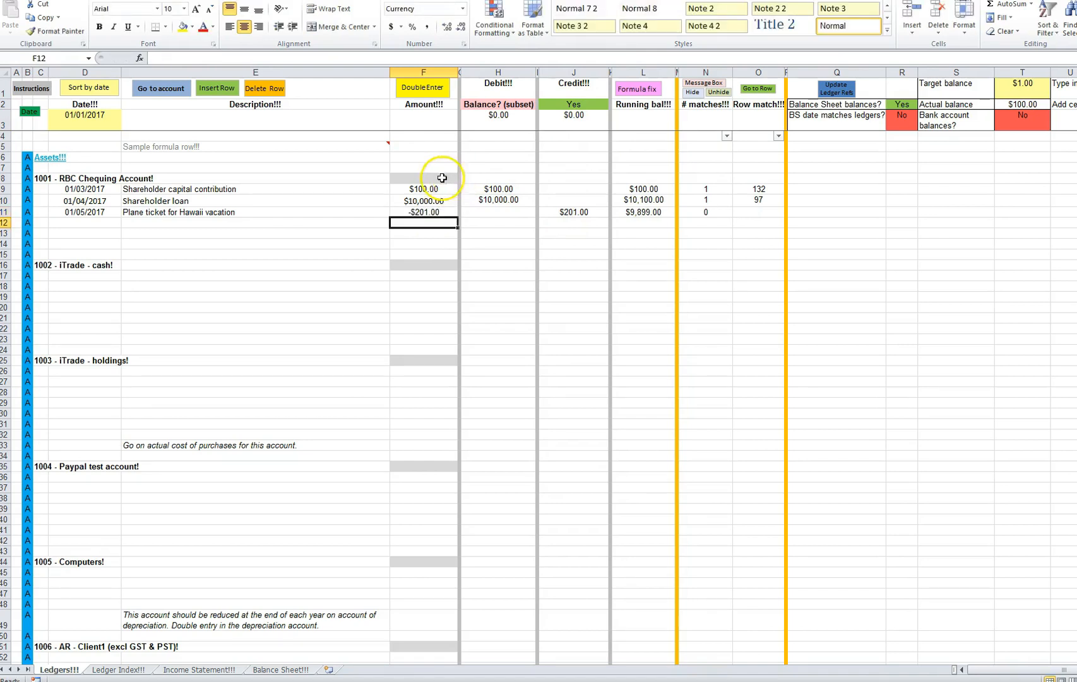
# Step: Set the date in D3 to 1/10/2017 and inspect the debit total formula in H3
pyautogui.click(63, 117)
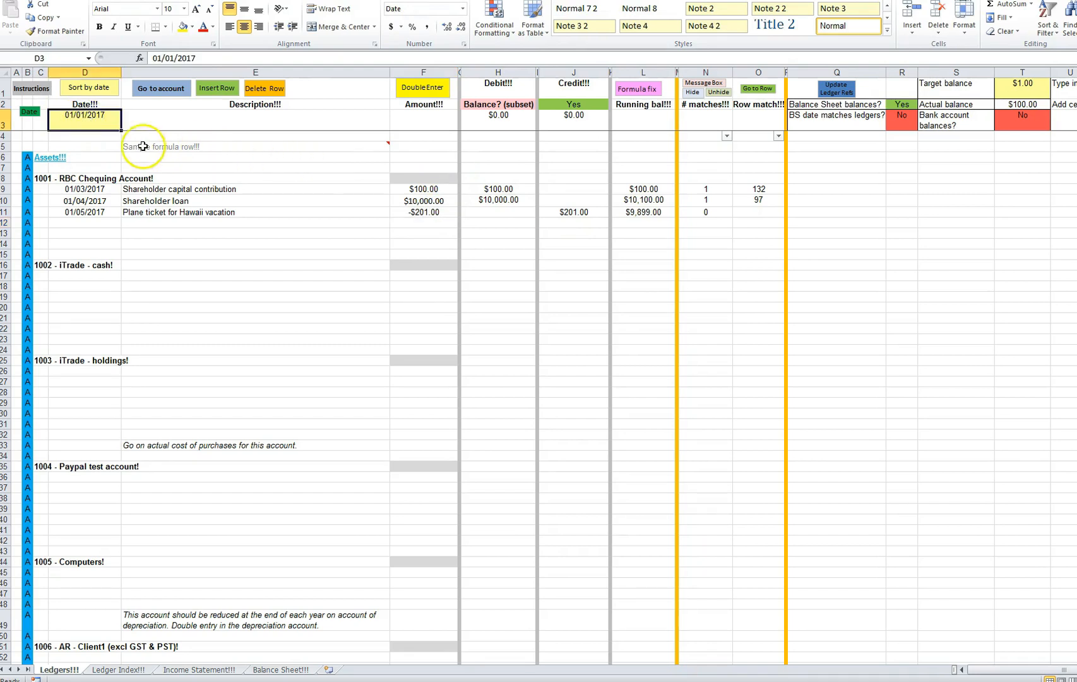
pyautogui.write('1')
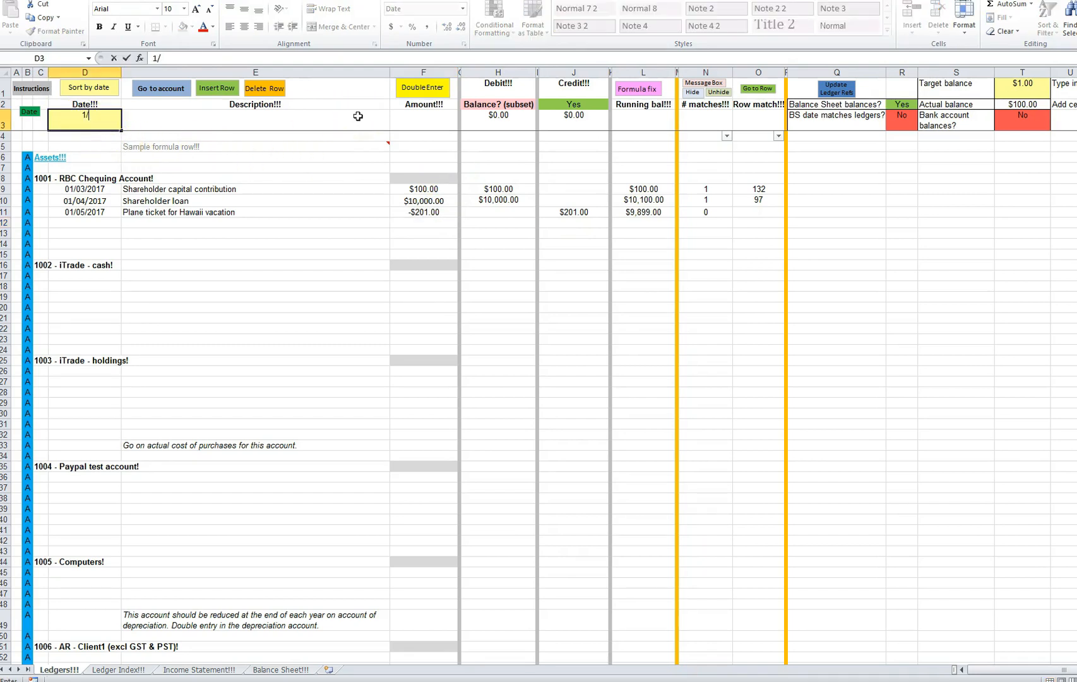
pyautogui.write('/10/2017')
pyautogui.press('Return')
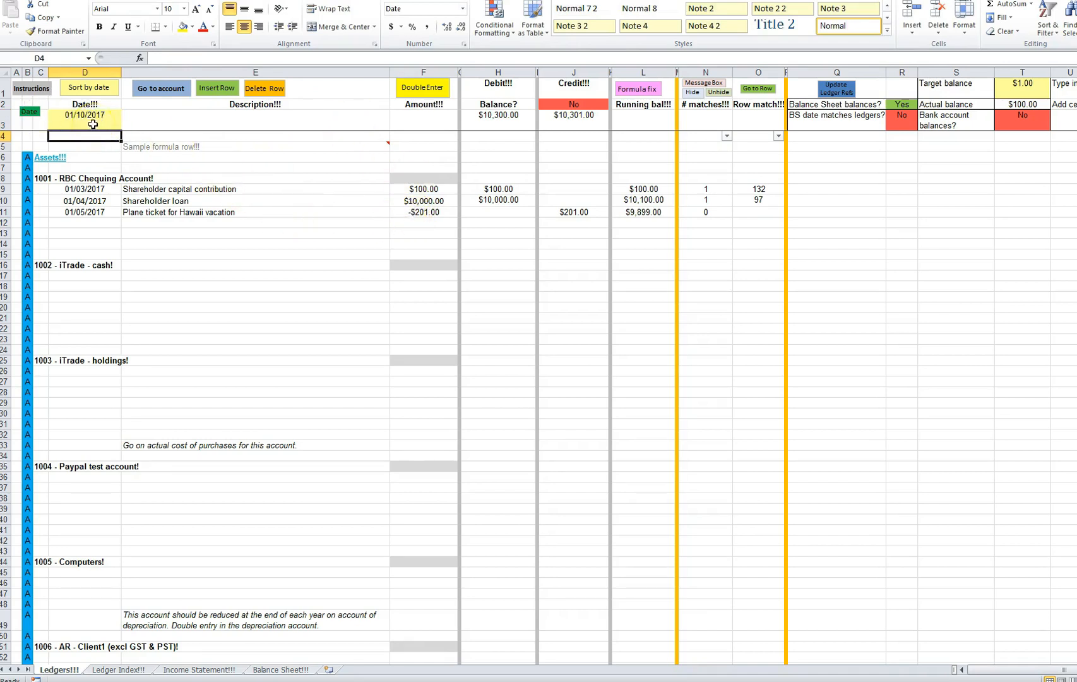
pyautogui.click(495, 116)
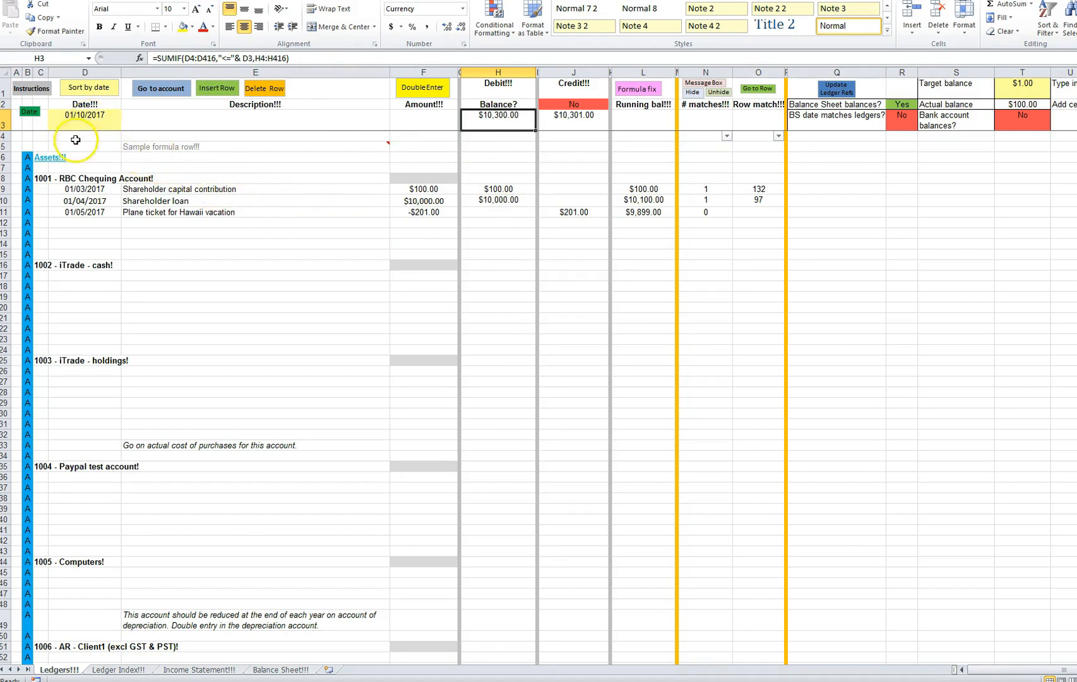
# Step: Set the plane ticket amount in F11 to -200 and check the debit and credit totals in H3 and J3
pyautogui.click(414, 212)
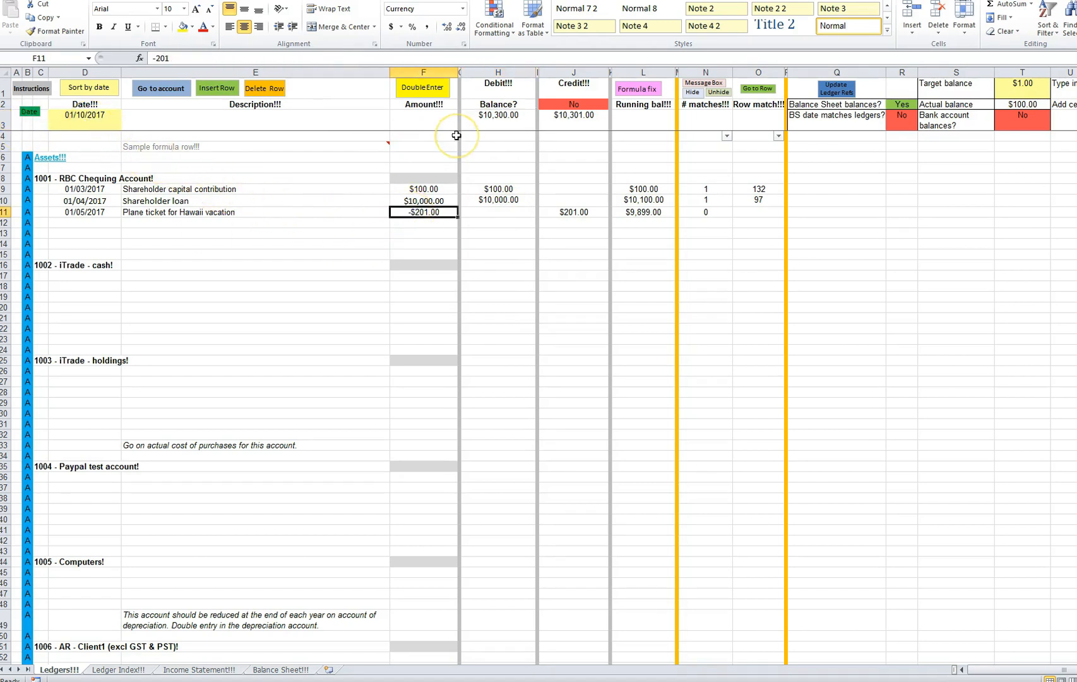
pyautogui.write('-200')
pyautogui.press('Return')
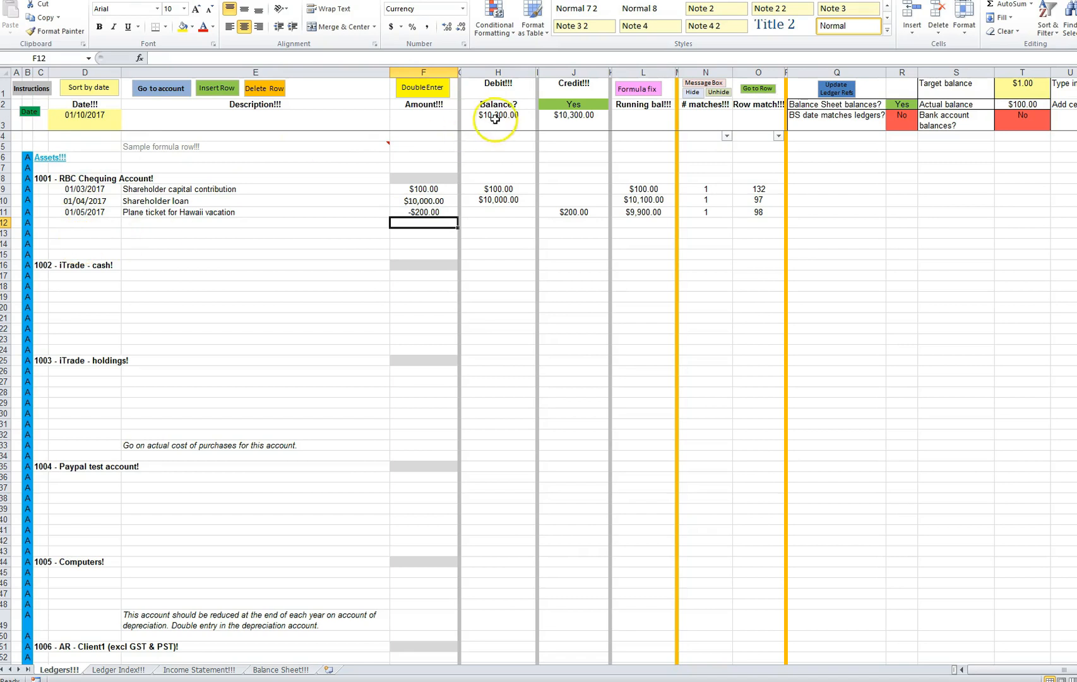
pyautogui.click(524, 125)
pyautogui.click(567, 115)
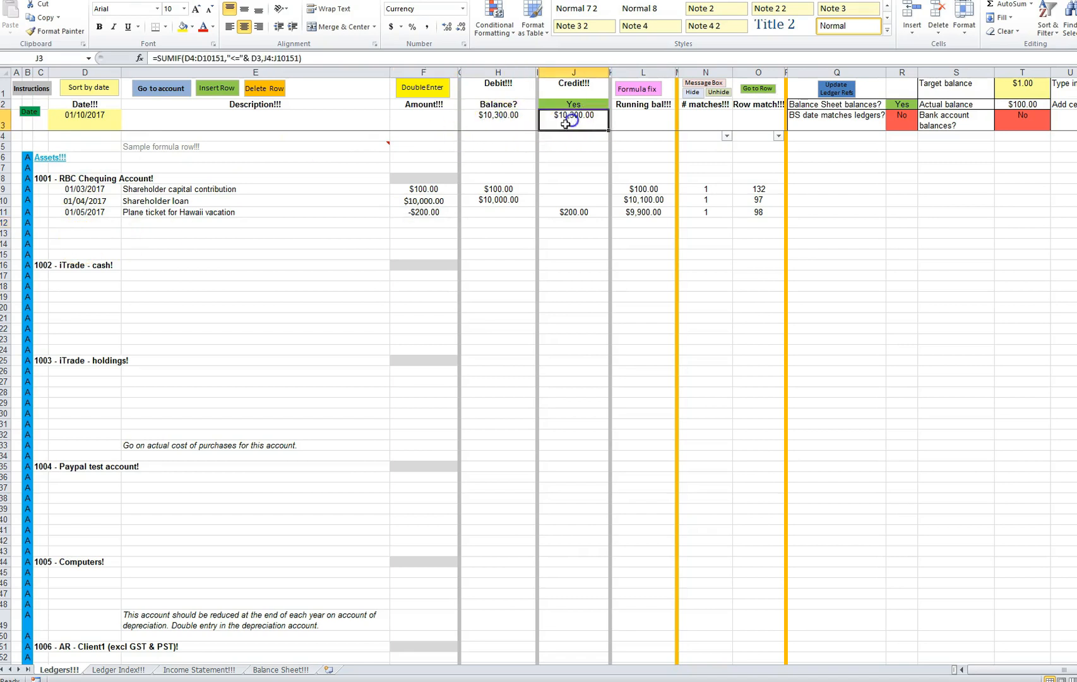
# Step: Set the date in D3 to 1/4/2017 and check the debit amounts in H9:H10 that it includes
pyautogui.click(575, 104)
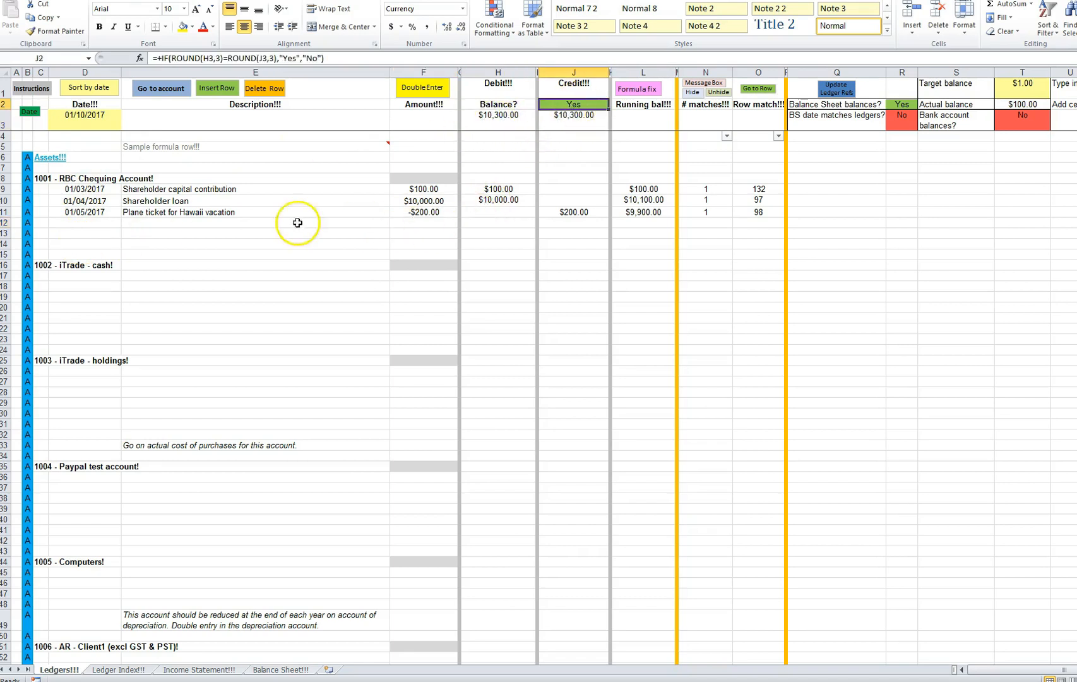
pyautogui.click(92, 121)
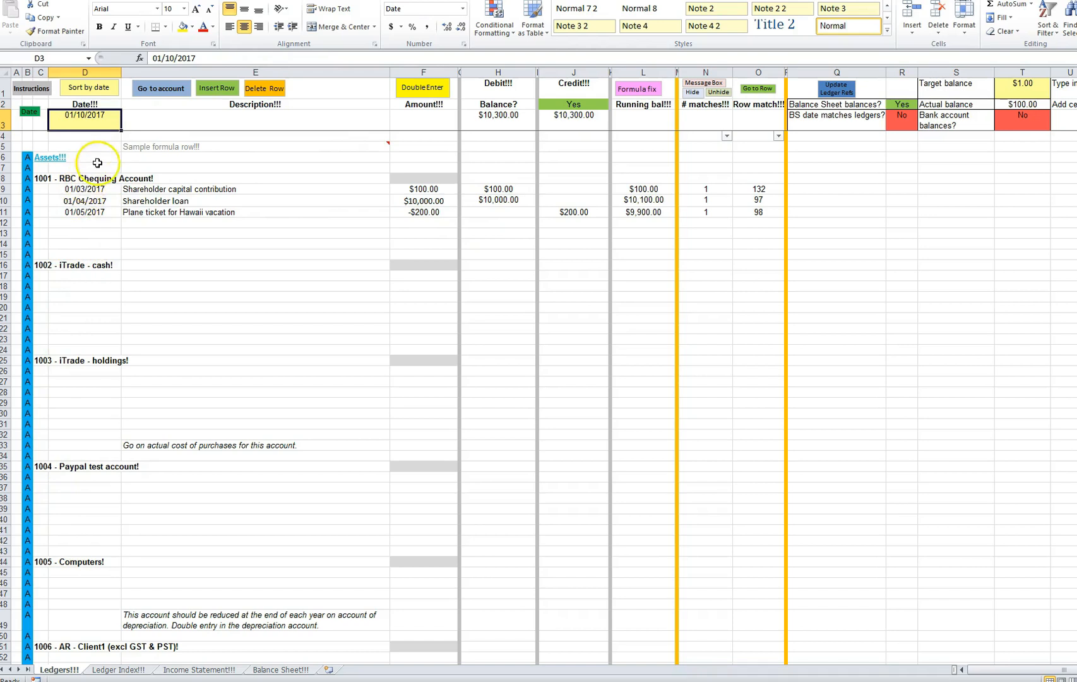
pyautogui.write('1/0')
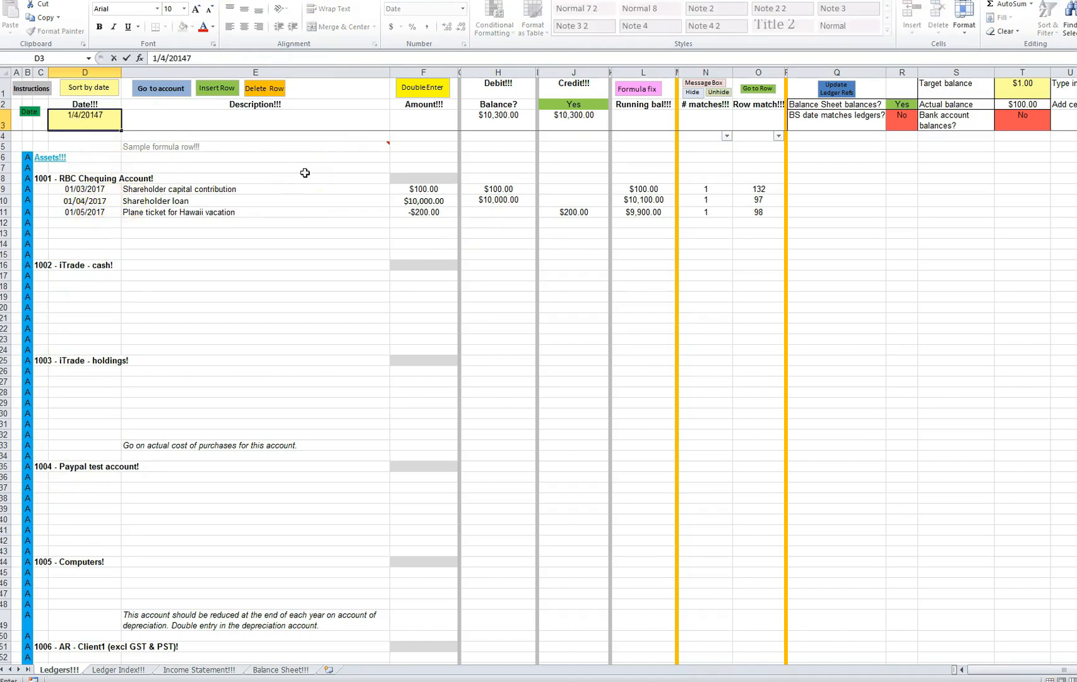
pyautogui.write('4/2017')
pyautogui.press('Return')
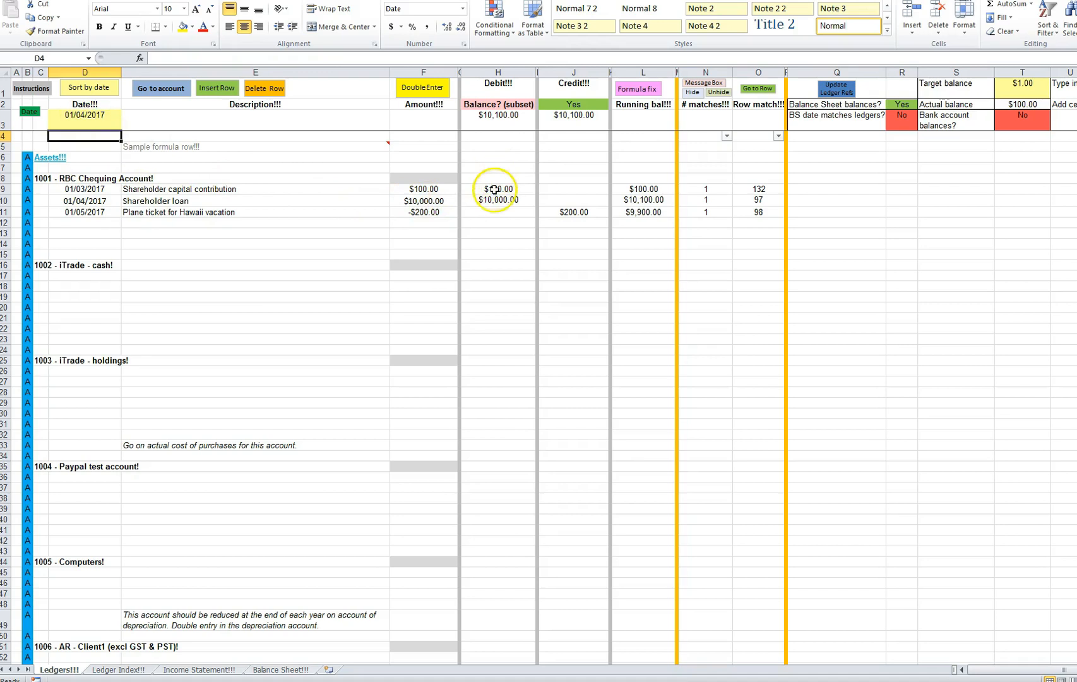
pyautogui.moveTo(502, 201); pyautogui.dragTo(502, 201)
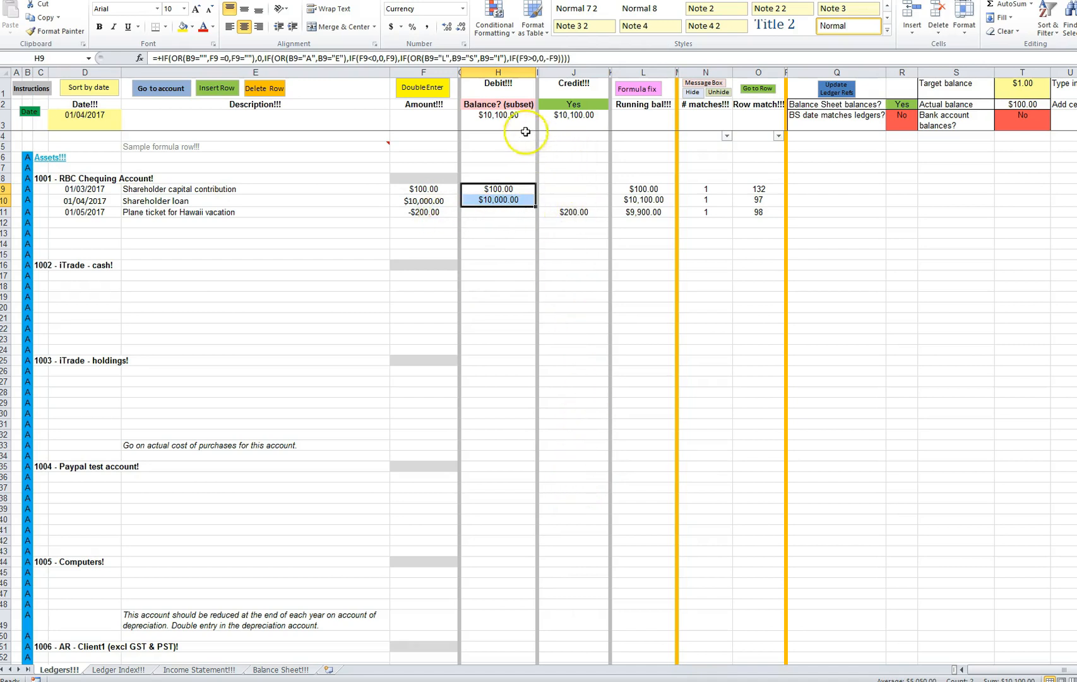
# Step: Inspect the balance label formula in H2 and update the date in D3 to the plane ticket's date, 01/05/2017
pyautogui.click(498, 105)
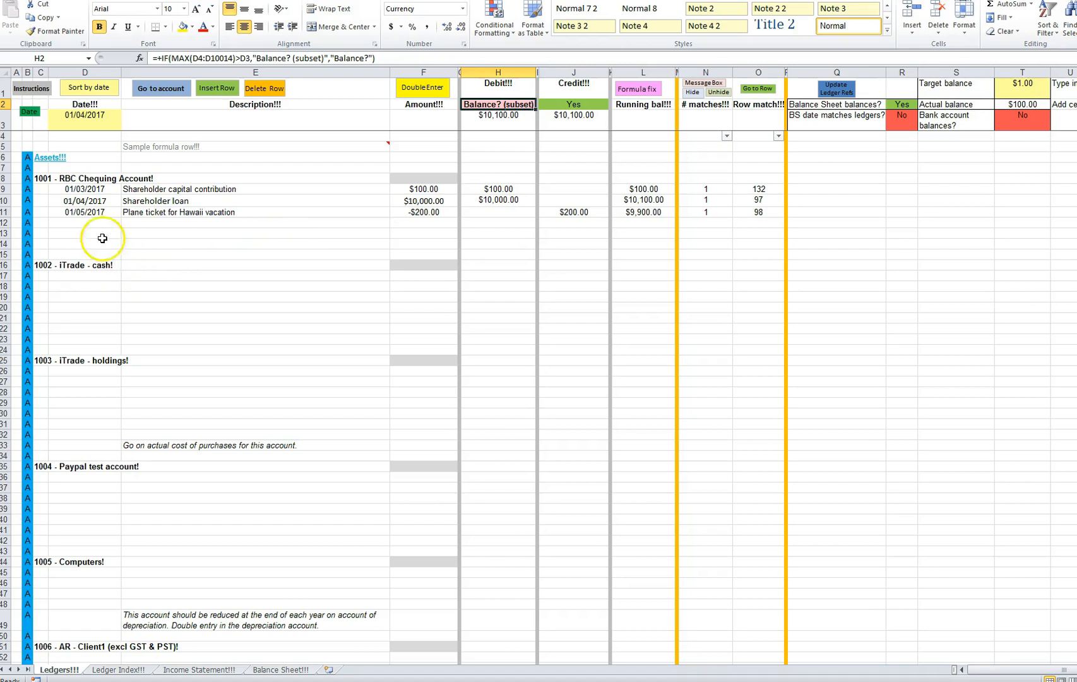
pyautogui.click(84, 213)
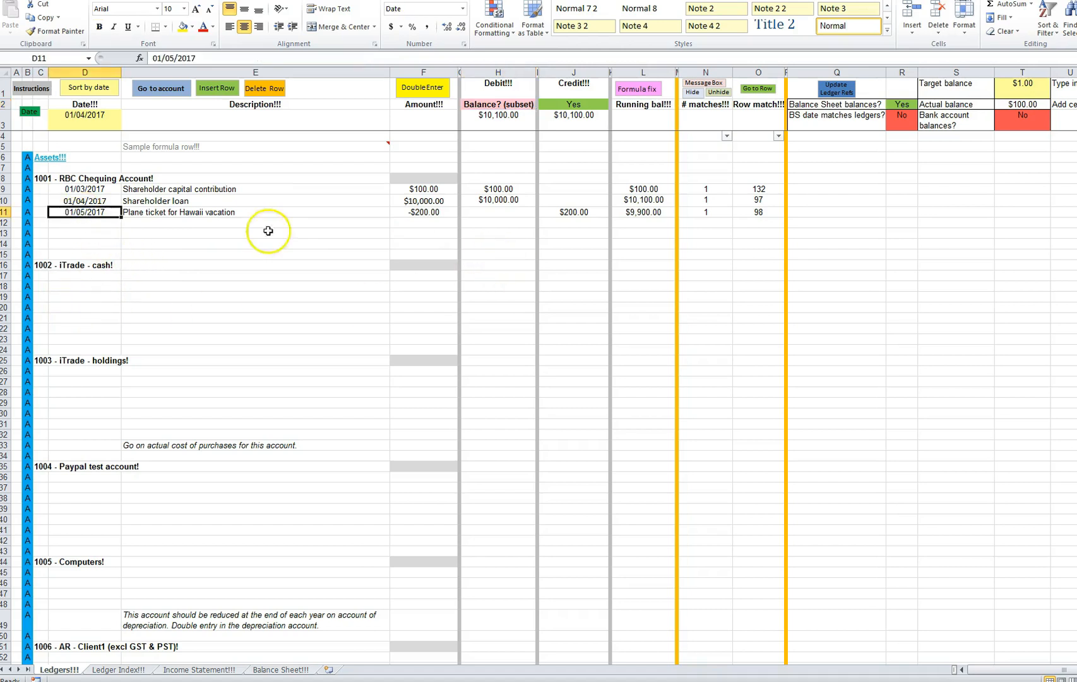
pyautogui.click(29, 113)
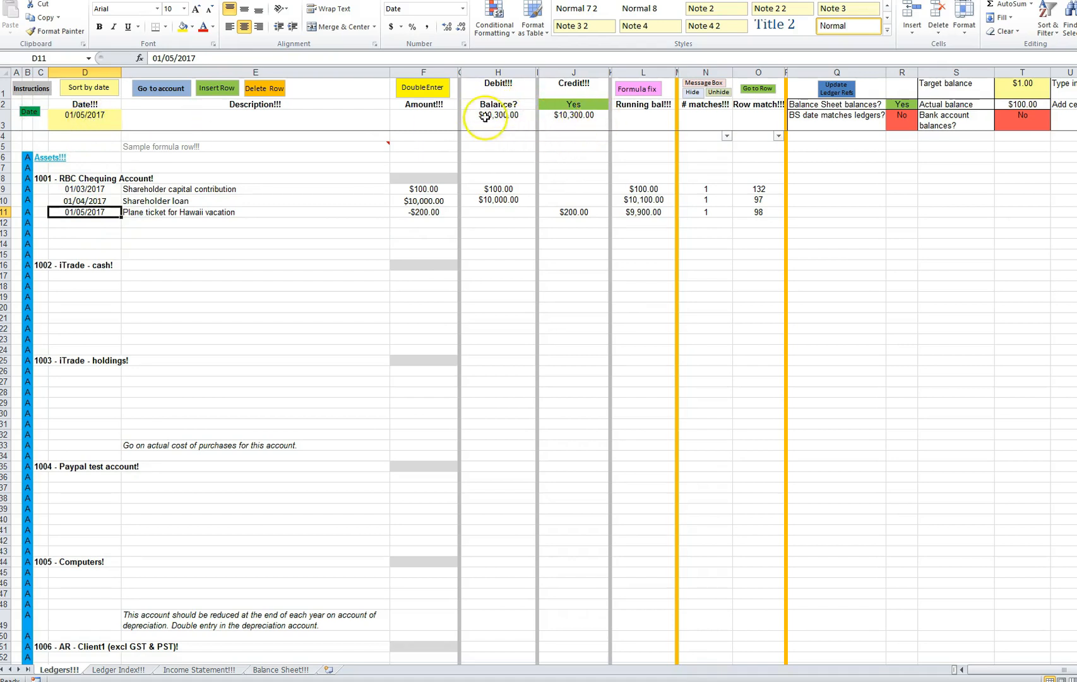
# Step: Set the plane ticket amount in F11 to -201 and check the transaction's date in D11
pyautogui.click(421, 212)
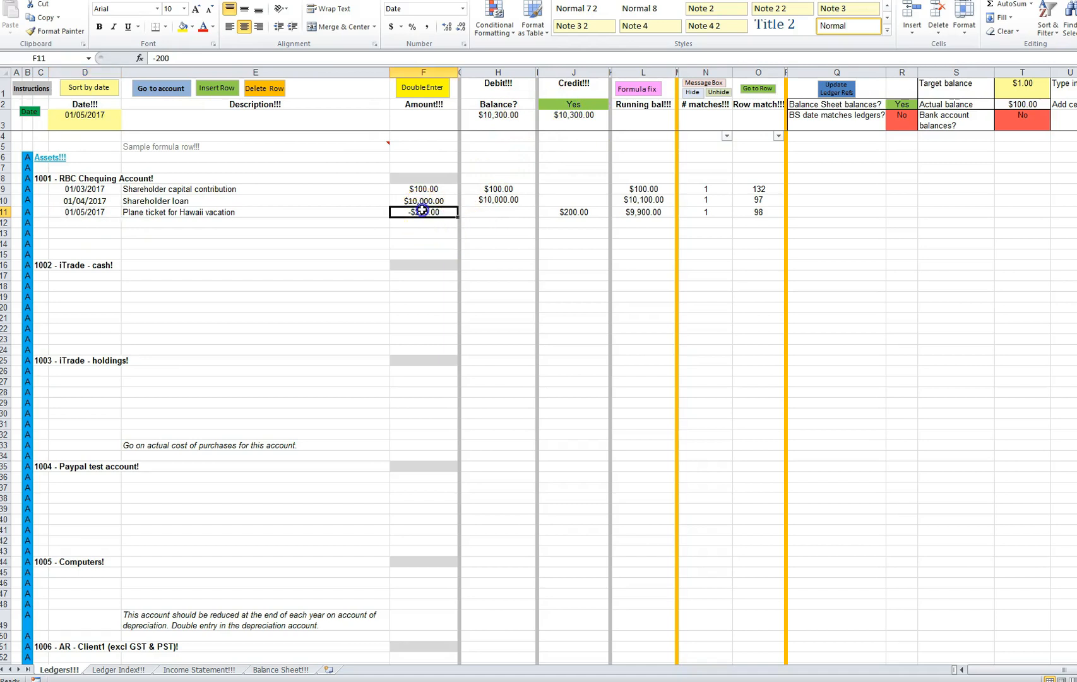
pyautogui.write('-201')
pyautogui.press('Return')
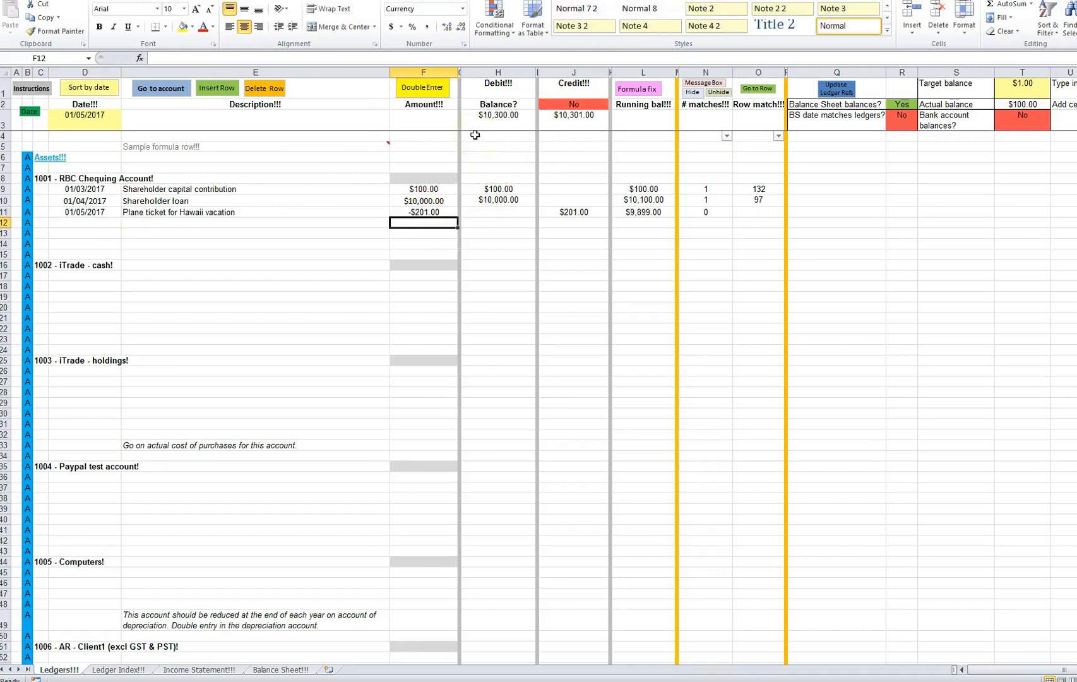
pyautogui.click(89, 211)
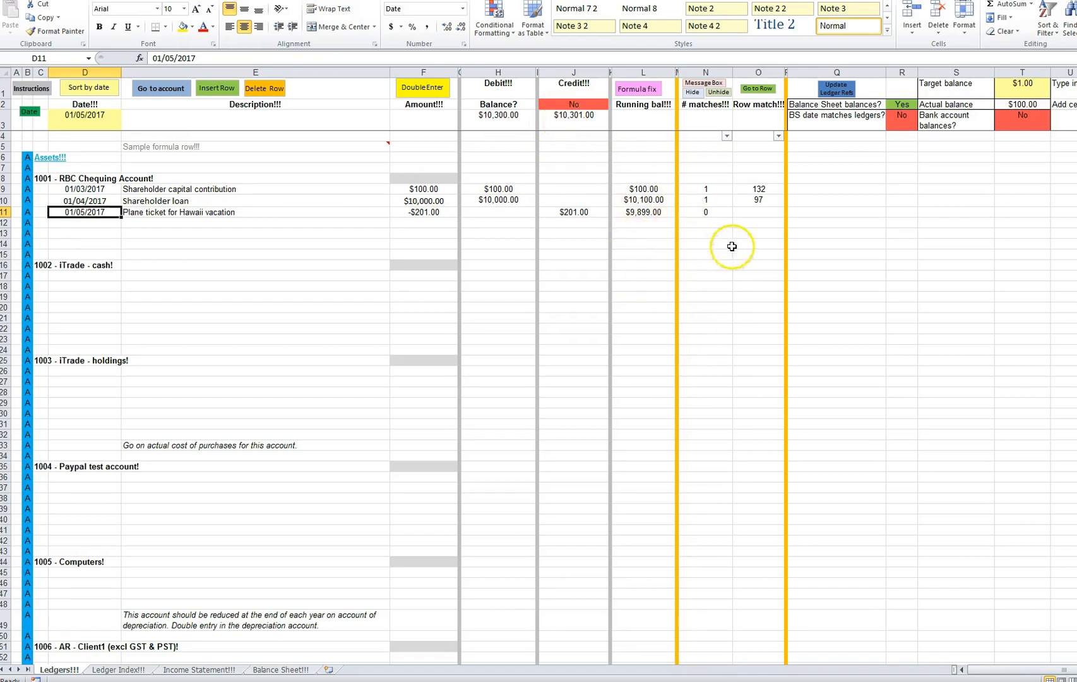
# Step: Examine the match counts and matching row numbers in N9:O11 and the match formula in N11
pyautogui.moveTo(757, 190); pyautogui.dragTo(748, 351)
pyautogui.click(701, 263)
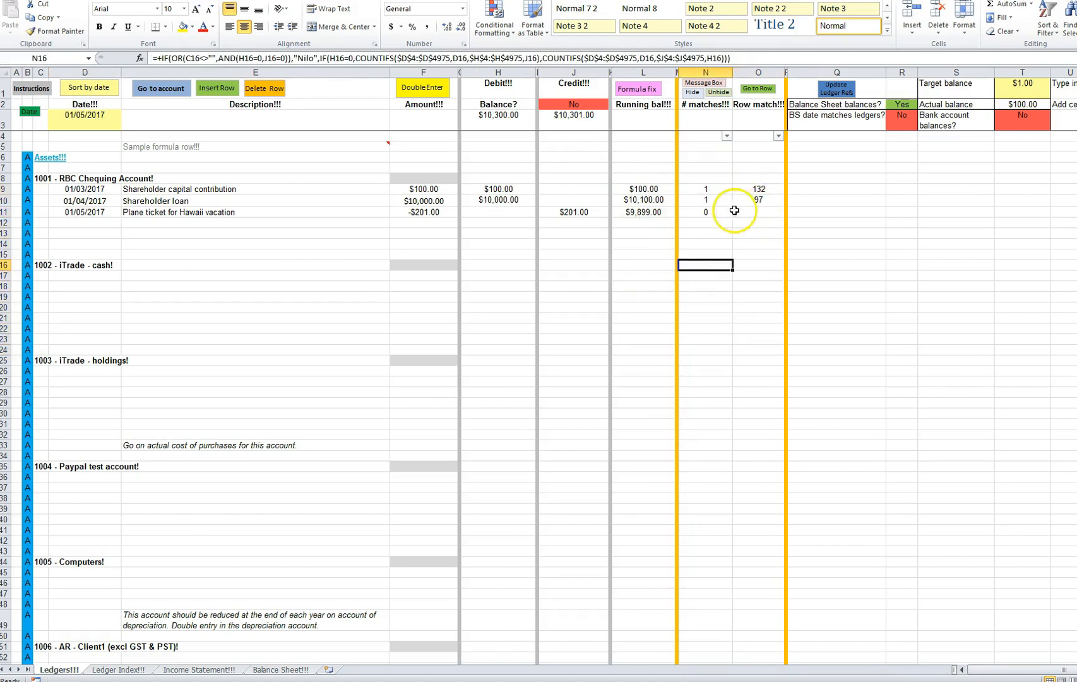
pyautogui.click(710, 214)
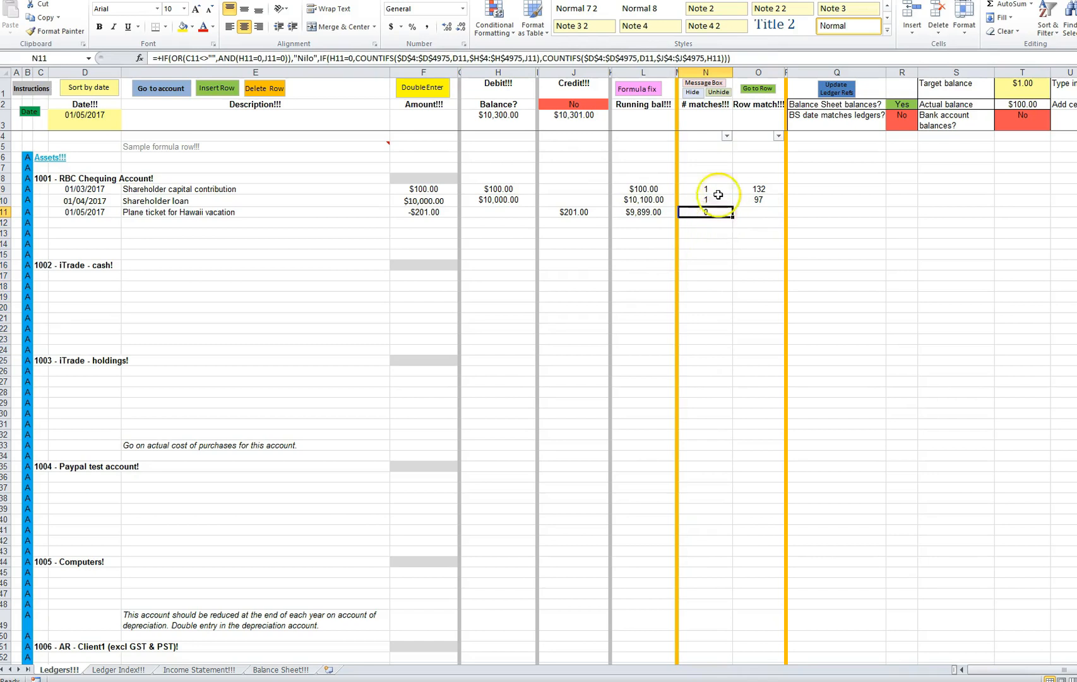
pyautogui.moveTo(706, 189); pyautogui.dragTo(757, 212)
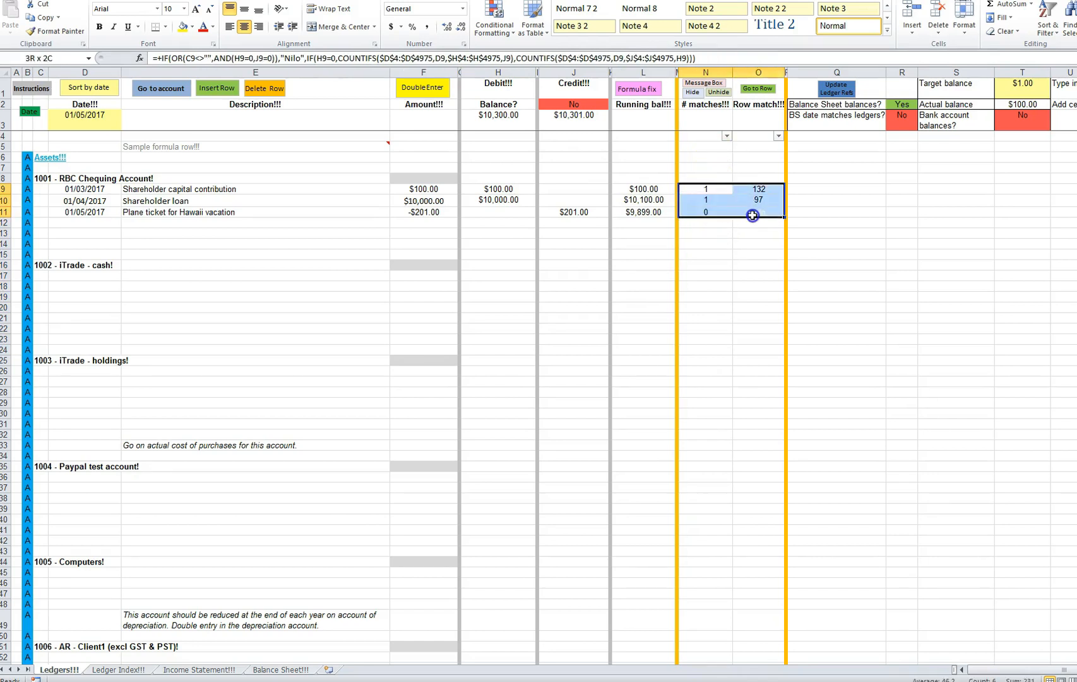
pyautogui.click(700, 269)
# Step: Jump from the shareholder capital contribution in row 9 to its matching row and back
pyautogui.click(704, 191)
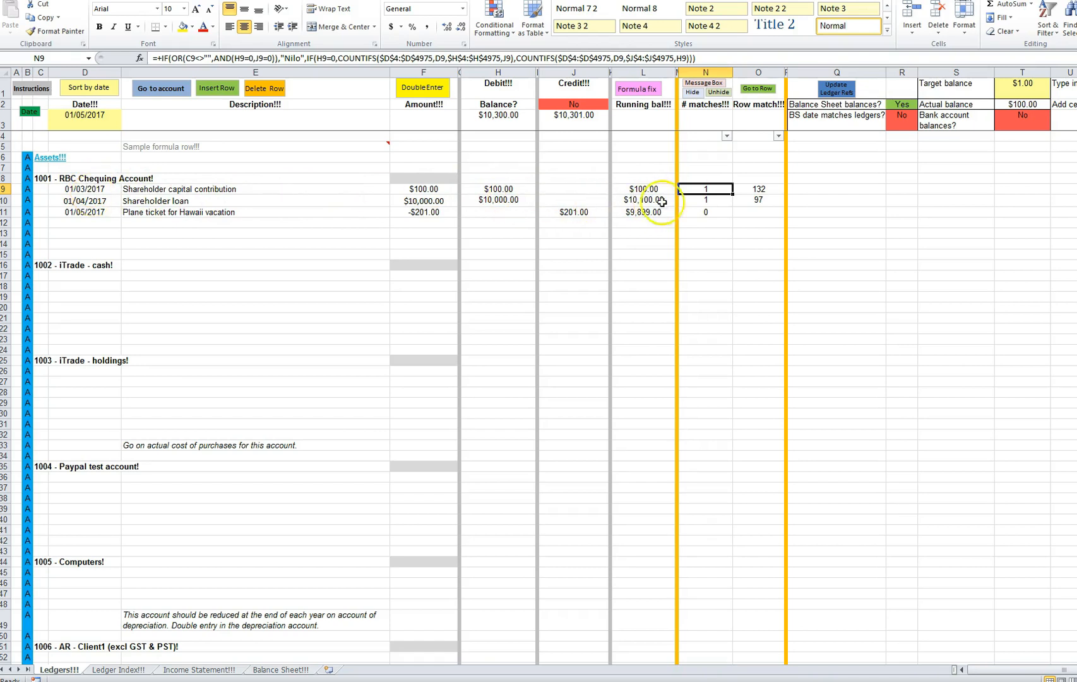
pyautogui.click(762, 90)
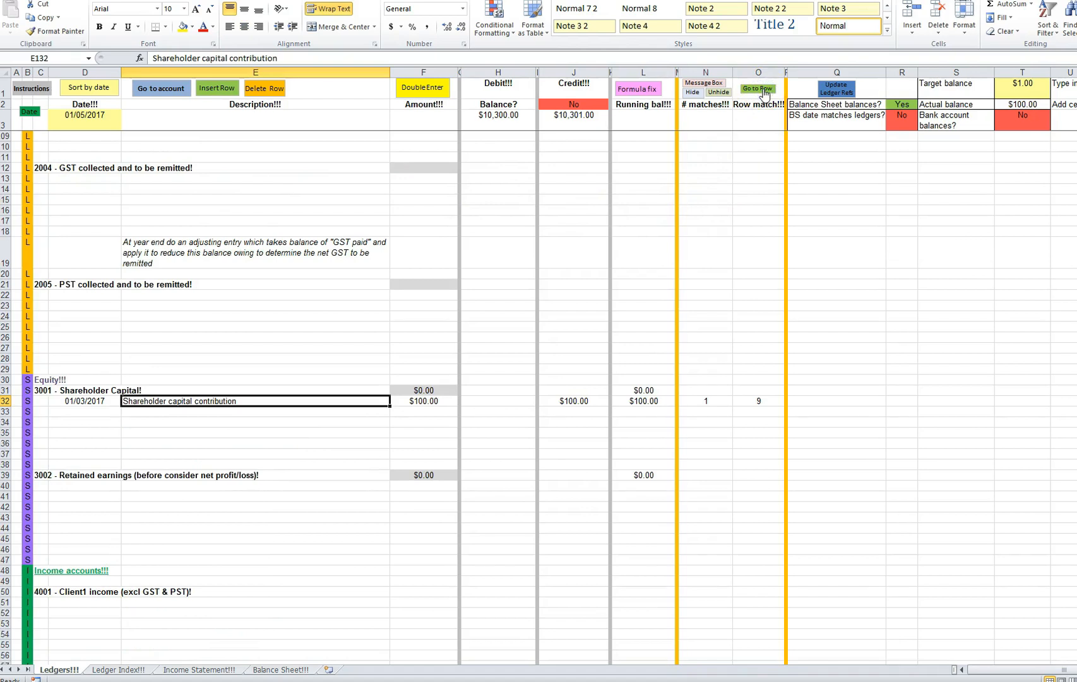
pyautogui.click(757, 94)
pyautogui.click(757, 93)
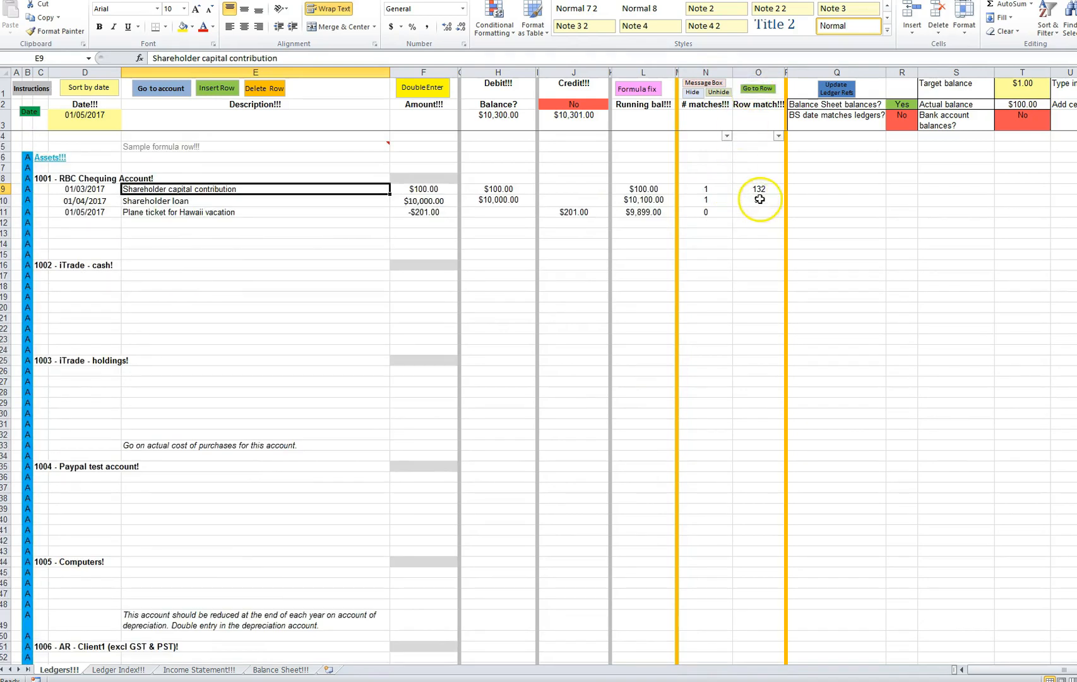
# Step: Compare the match count in N11 with the plane ticket's counterpart entry under 2002 - Debt owed to SH, including its amounts
pyautogui.click(706, 189)
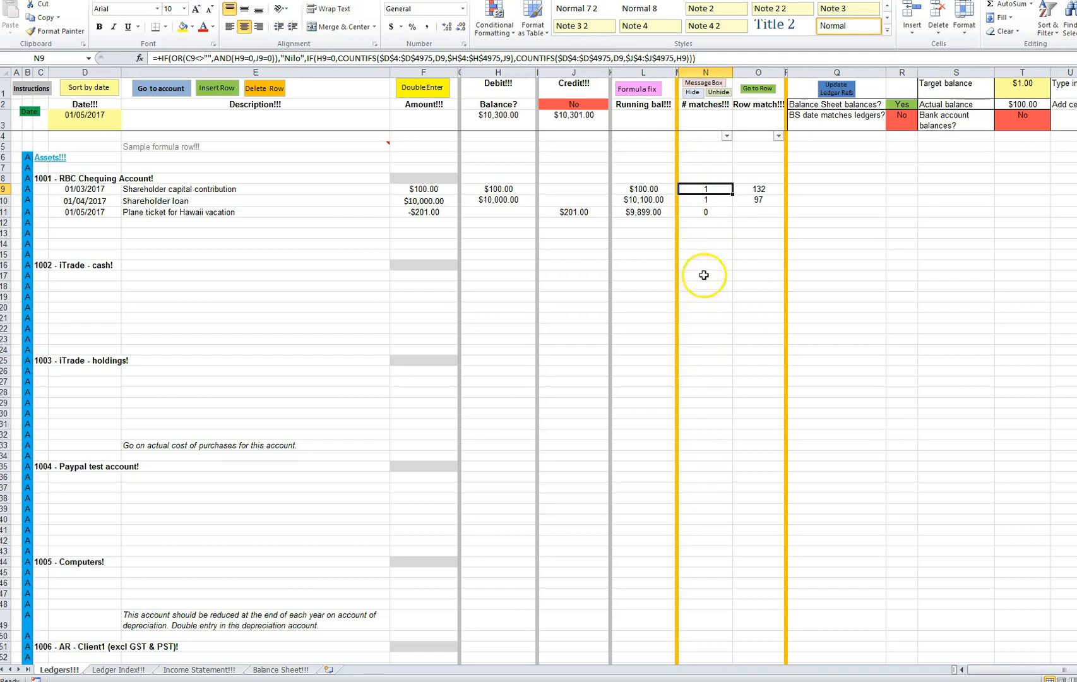
pyautogui.click(704, 212)
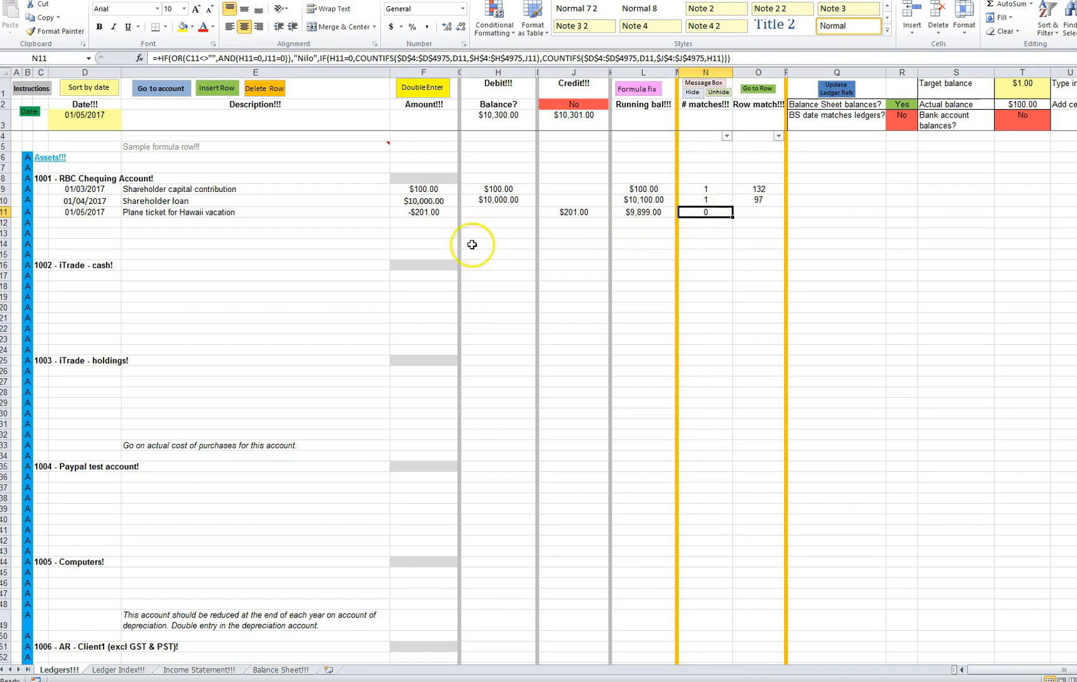
pyautogui.hotkey('ctrl', 'shift', 'r')
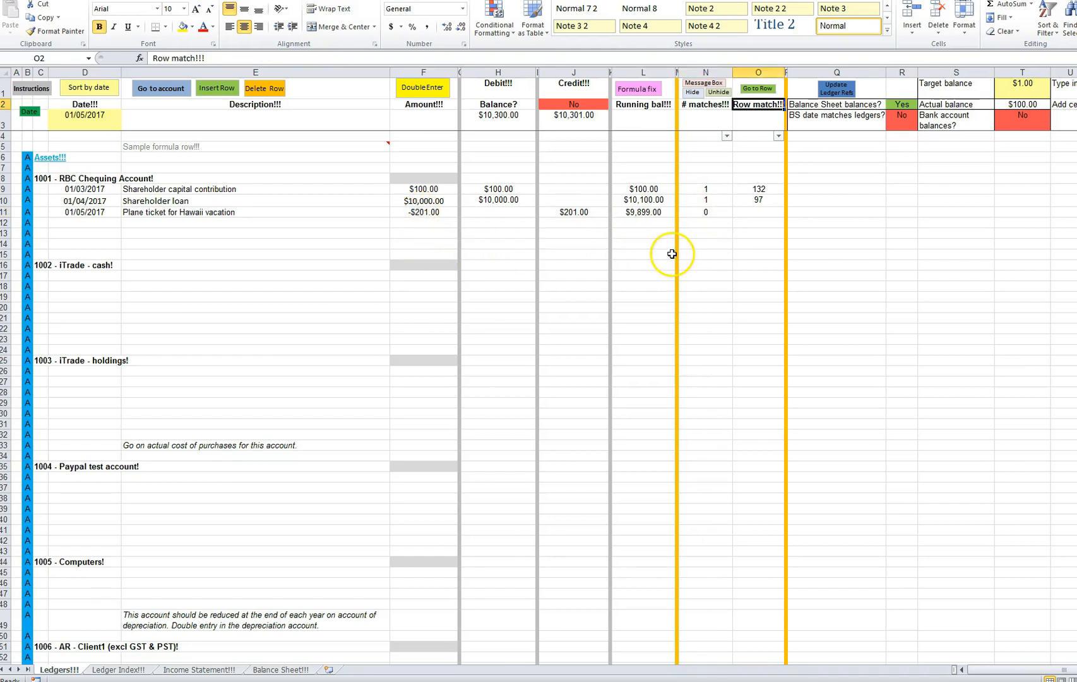
pyautogui.scroll(-6, 704, 272)
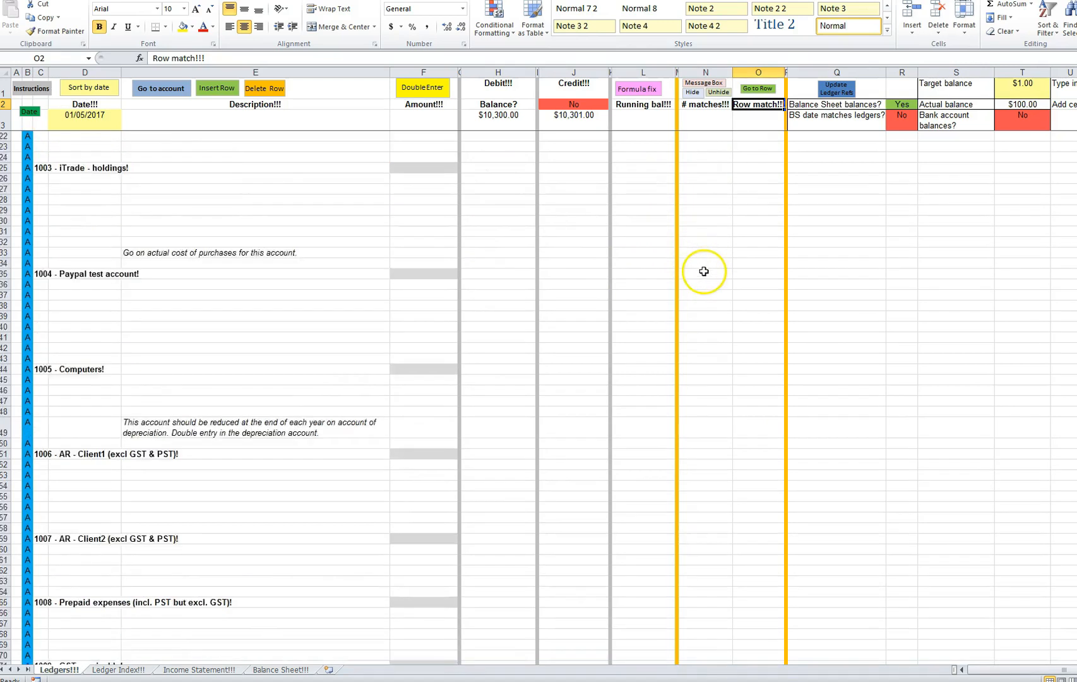
pyautogui.scroll(-20, 704, 271)
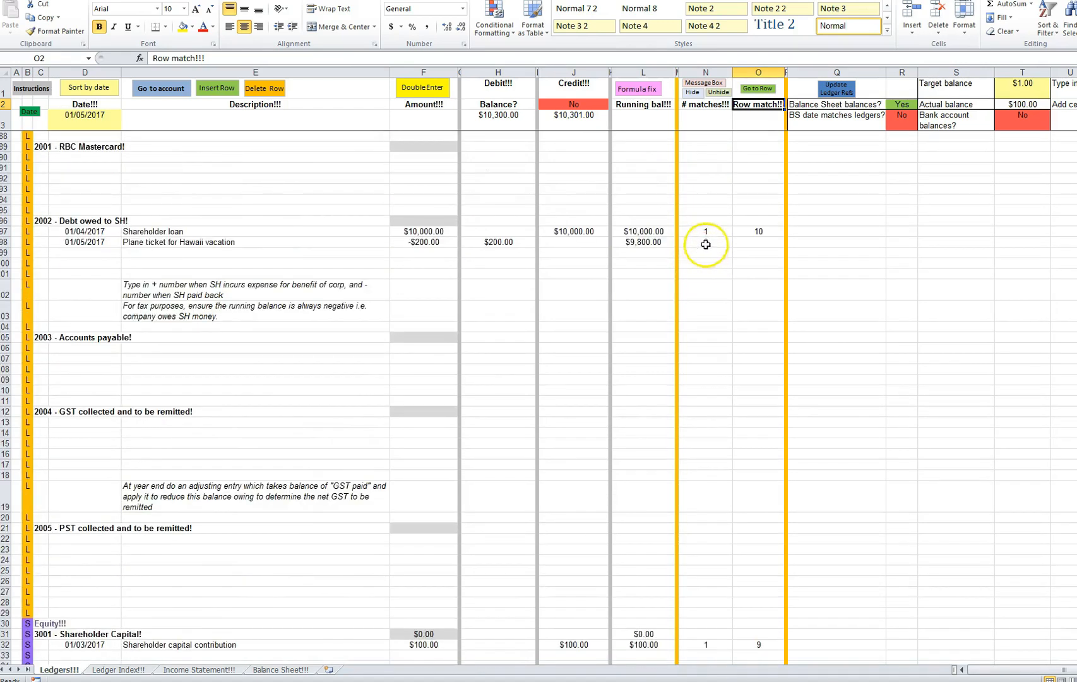
pyautogui.click(705, 243)
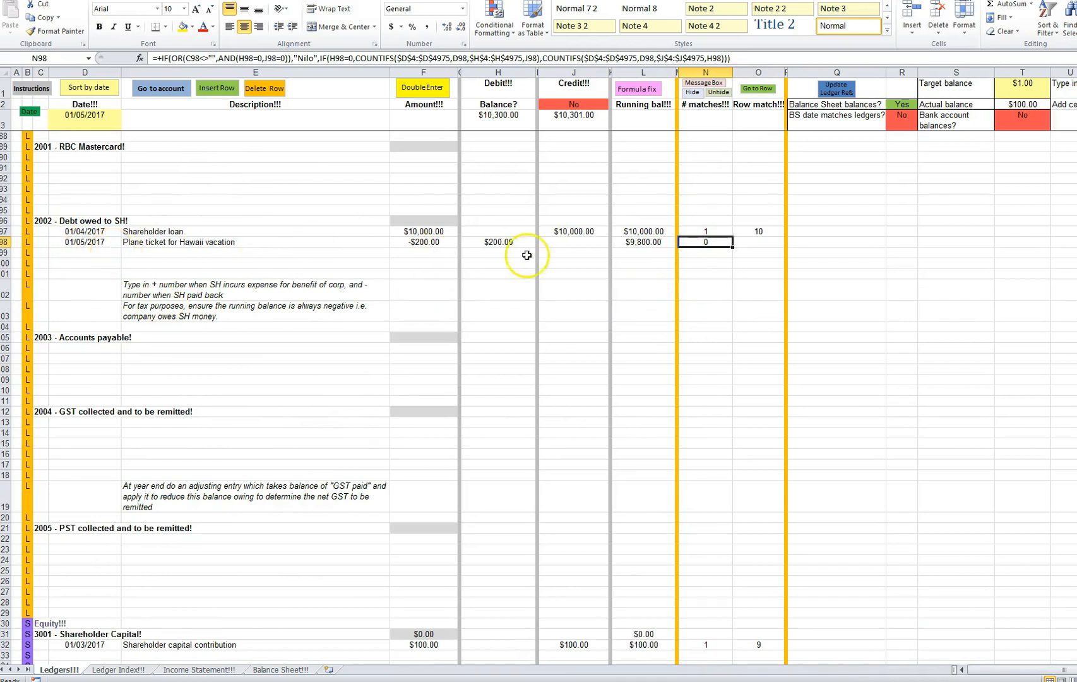
pyautogui.moveTo(425, 248); pyautogui.dragTo(631, 243)
pyautogui.click(433, 232)
# Step: Set the plane ticket amount in F11 of the RBC Chequing Account to -$200
pyautogui.scroll(20, 445, 253)
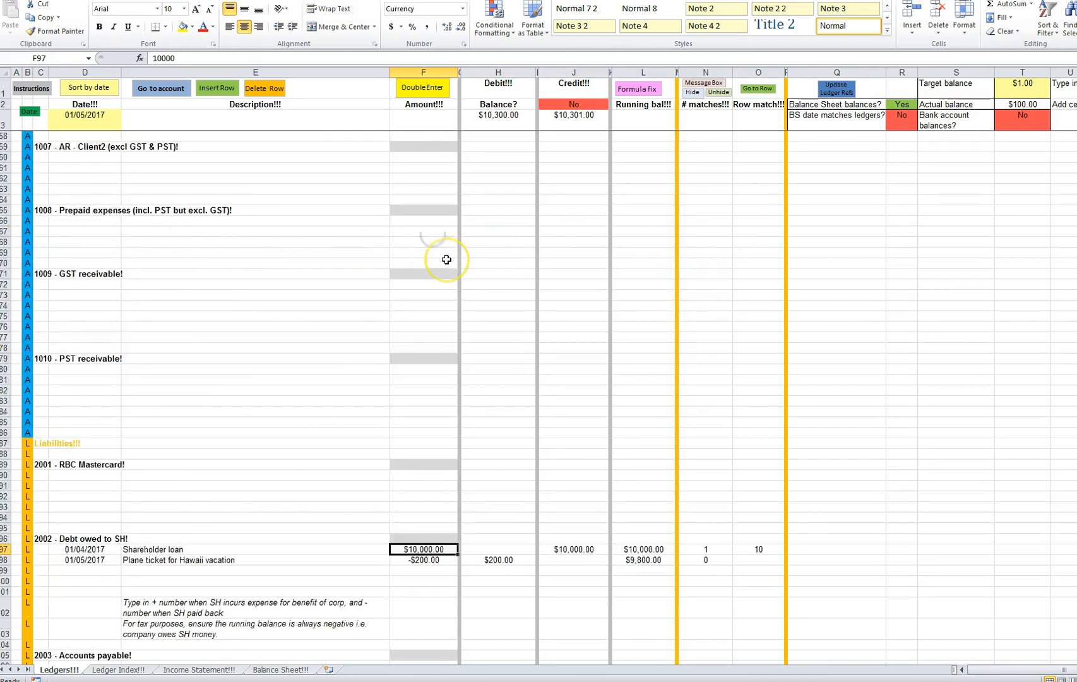
pyautogui.click(426, 213)
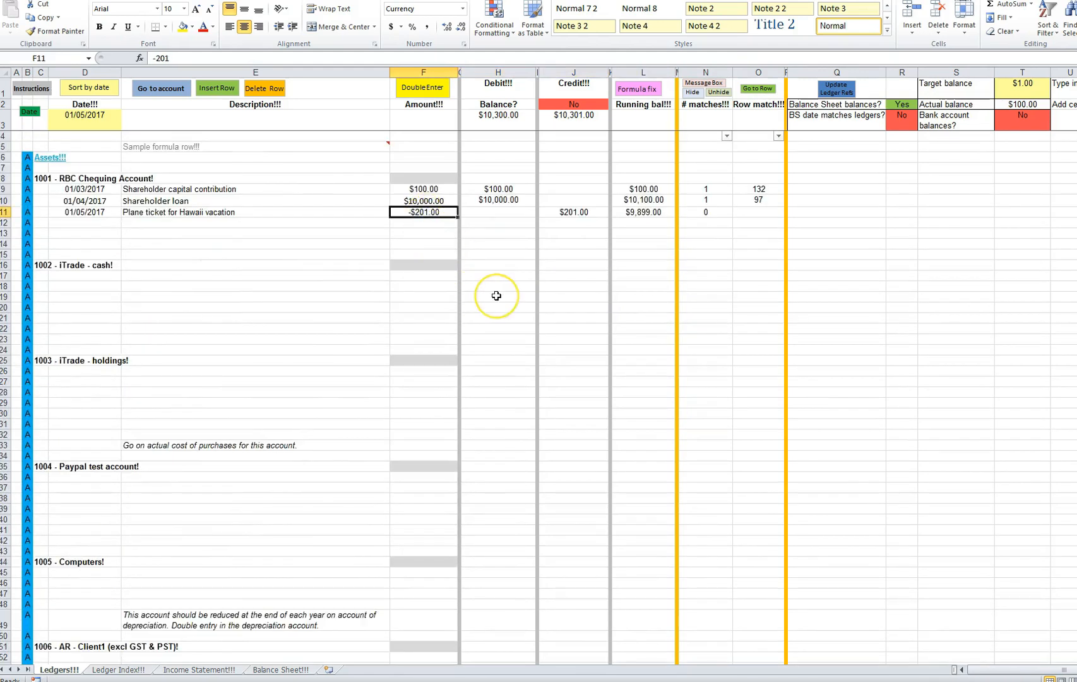
pyautogui.write('-$200')
pyautogui.press('Return')
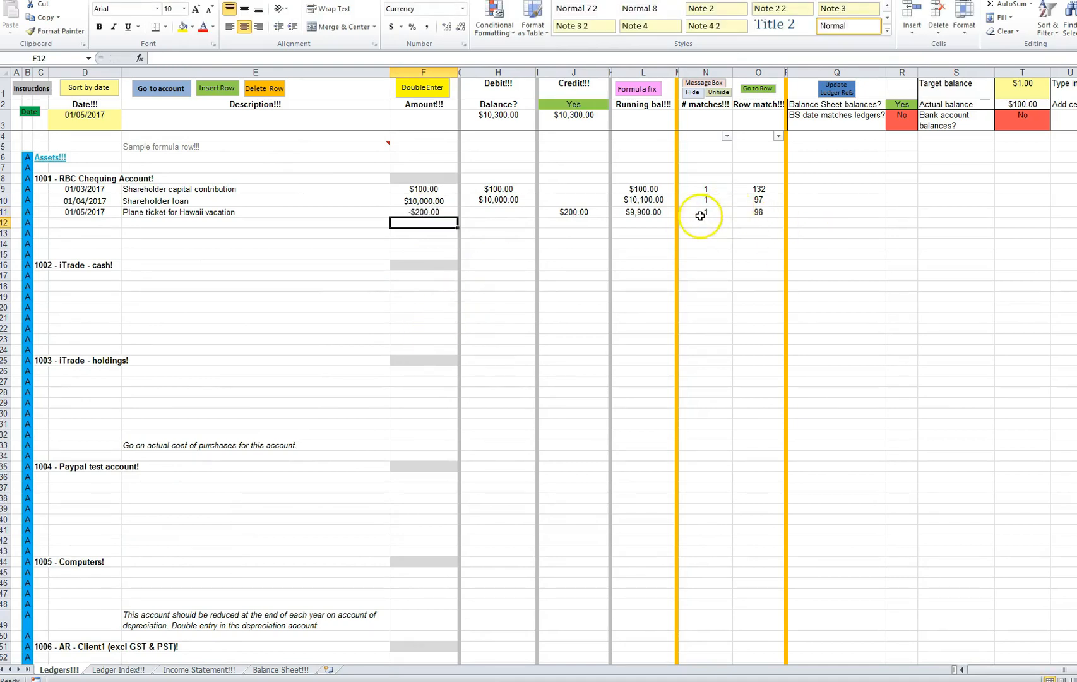
# Step: Inspect the row match formula in O11 and the match count formulas in N10 and N11
pyautogui.click(762, 214)
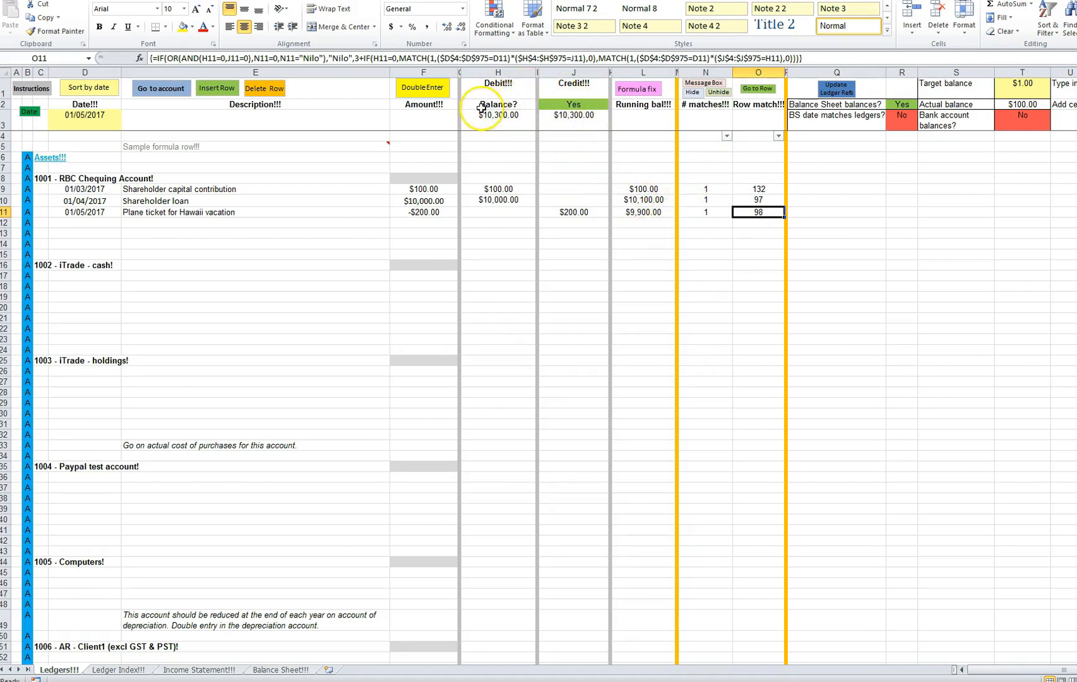
pyautogui.click(708, 199)
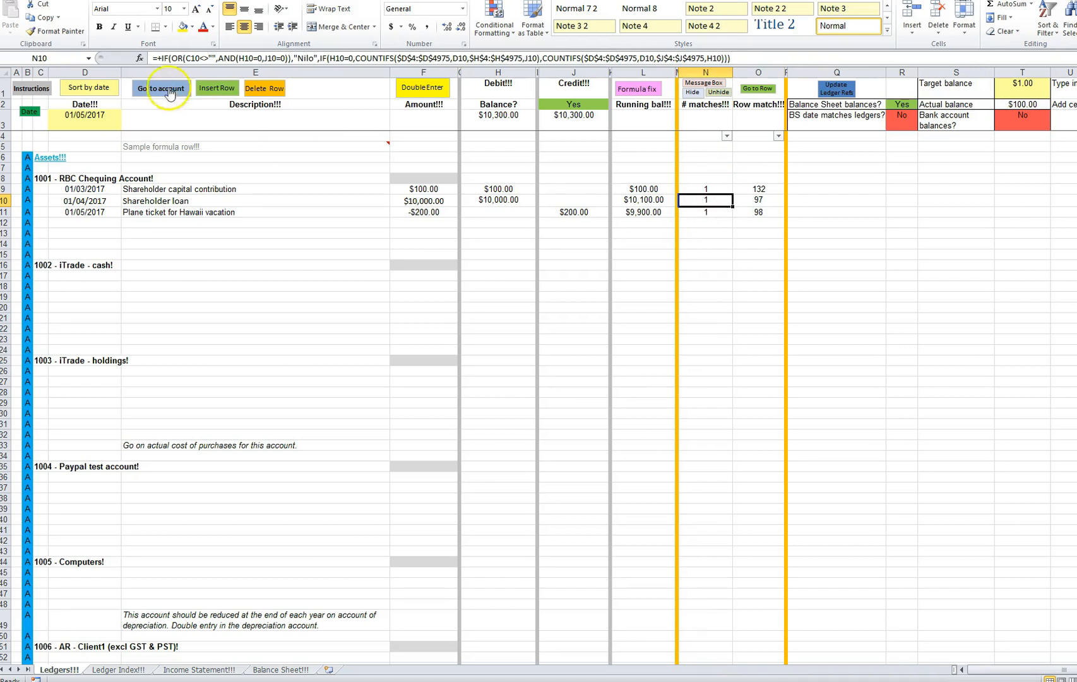
pyautogui.click(714, 215)
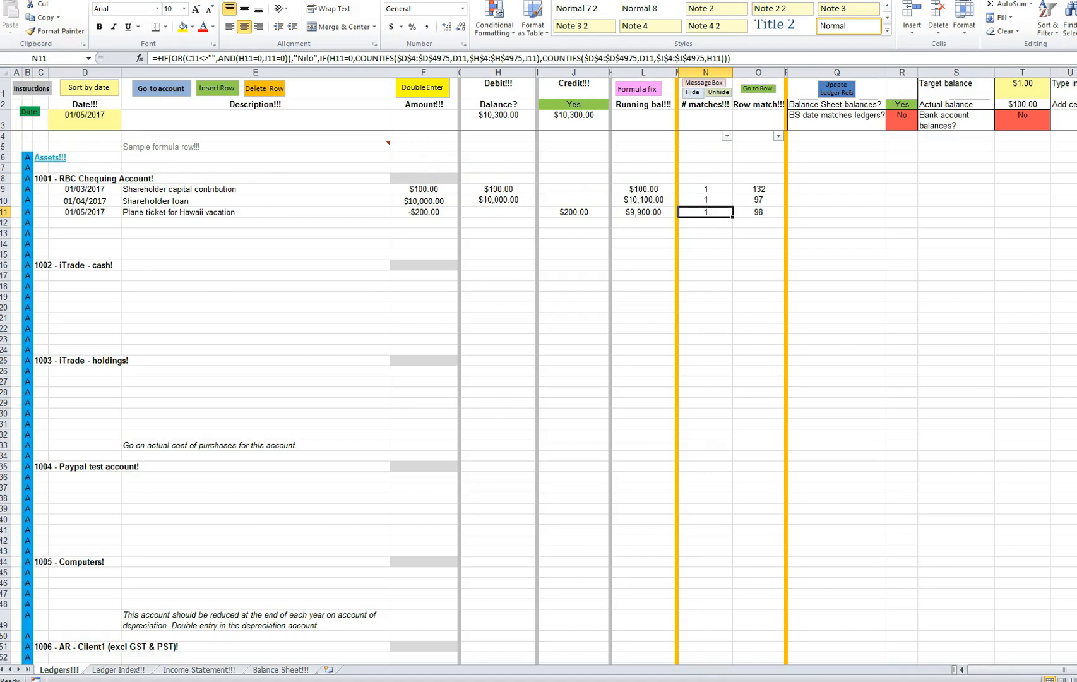
# Step: Enter two Coffee transactions dated 01/06/2017 for -$3.46 each in rows 12 and 13 of the RBC Chequing Account
pyautogui.click(87, 224)
pyautogui.write('01/06/2017\tCoffee\t-$3.46 01/06/2017\tCoffee\t-$3.46')
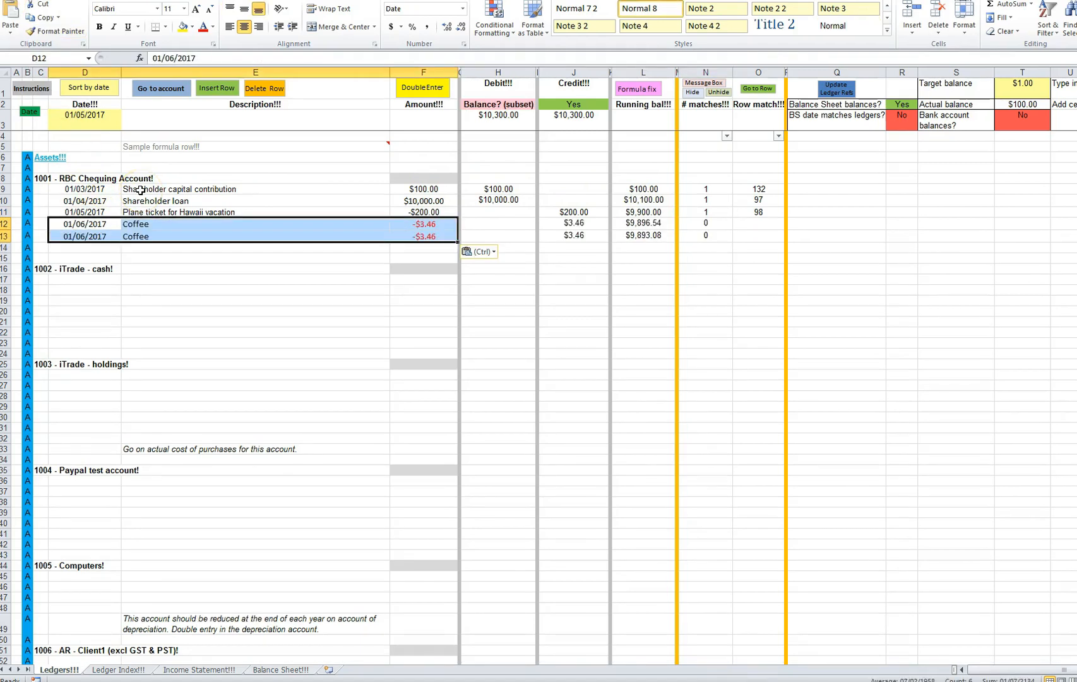
pyautogui.click(177, 226)
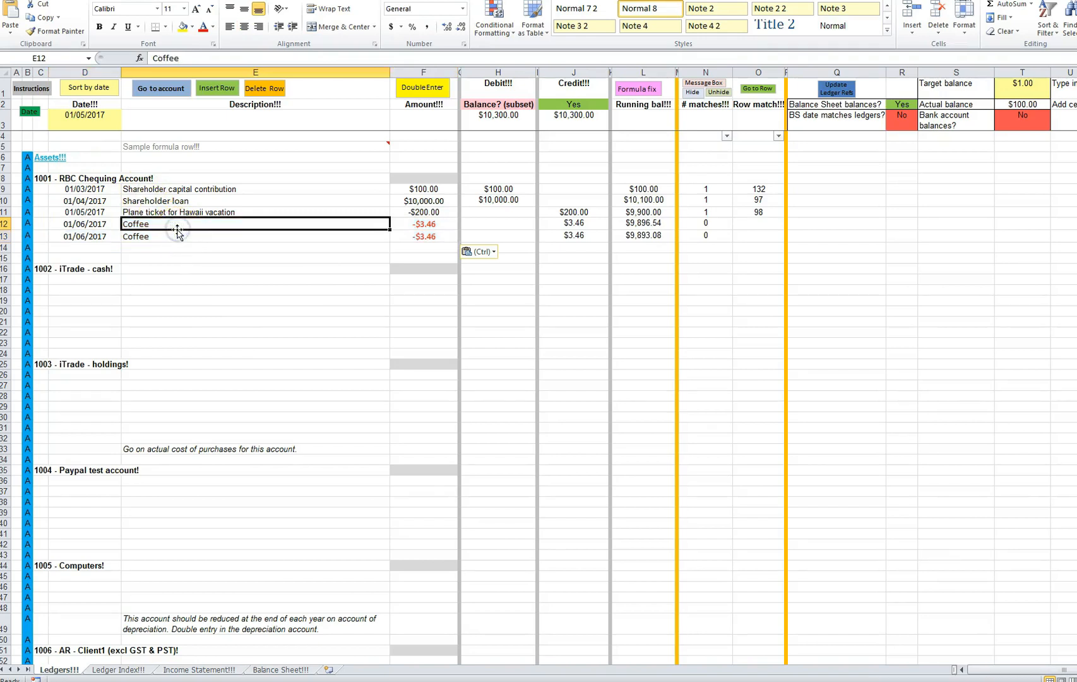
pyautogui.click(407, 225)
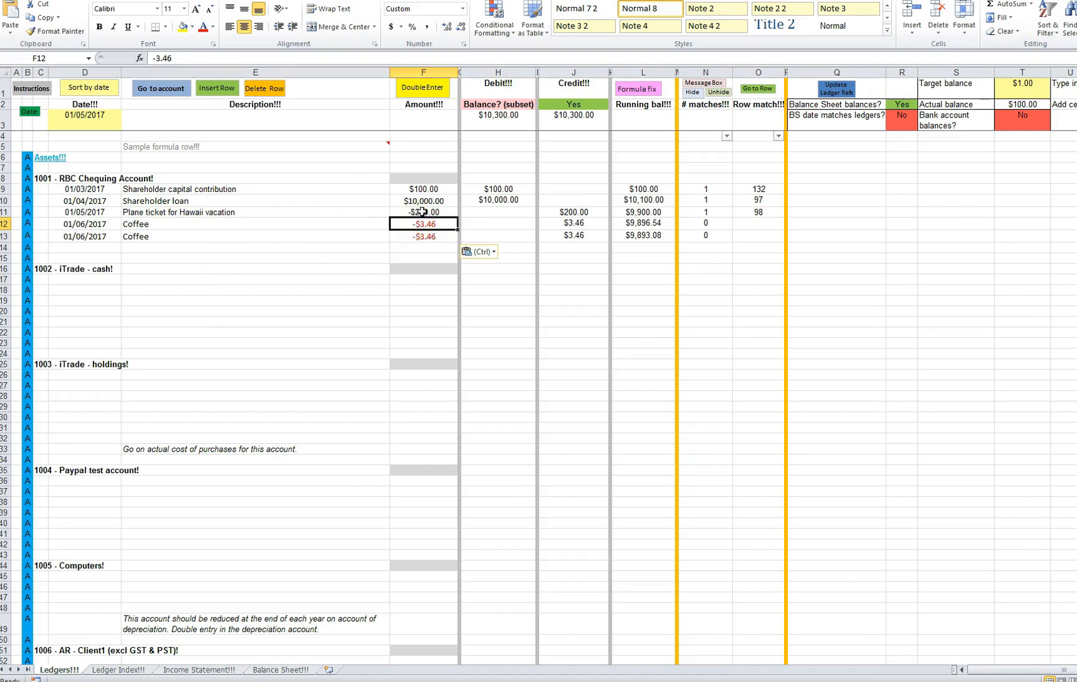
# Step: Copy the cell formatting of F11 to the coffee amounts in F12:F13 and inspect the credit formula in J12
pyautogui.click(422, 212)
pyautogui.click(55, 31)
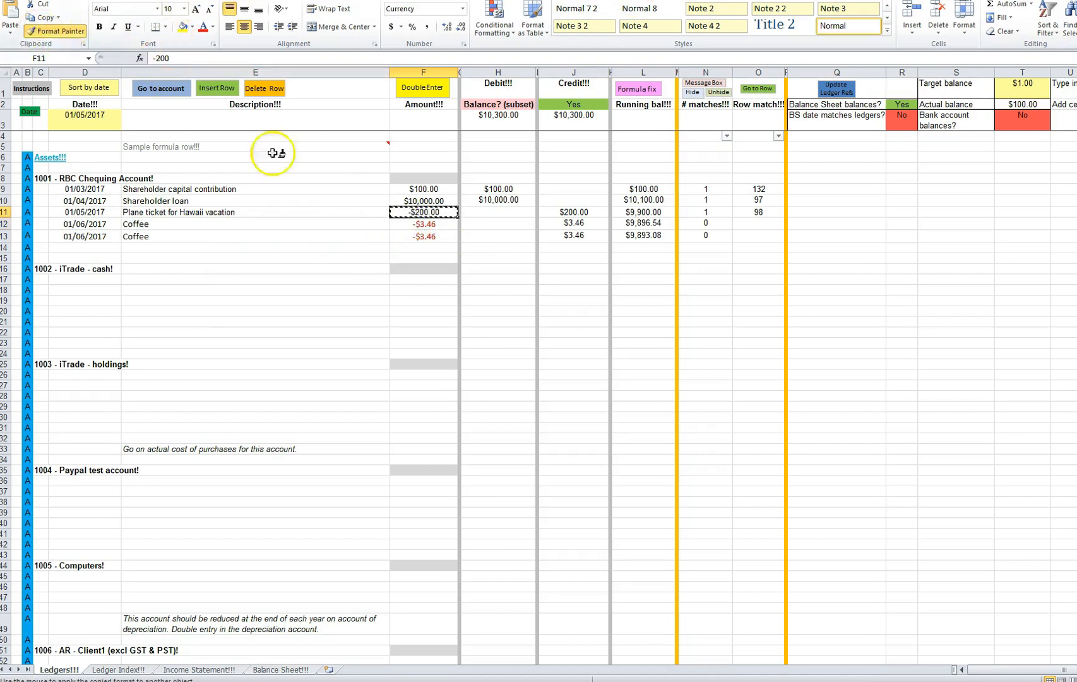
pyautogui.moveTo(421, 224); pyautogui.dragTo(422, 236)
pyautogui.click(341, 247)
pyautogui.click(423, 224)
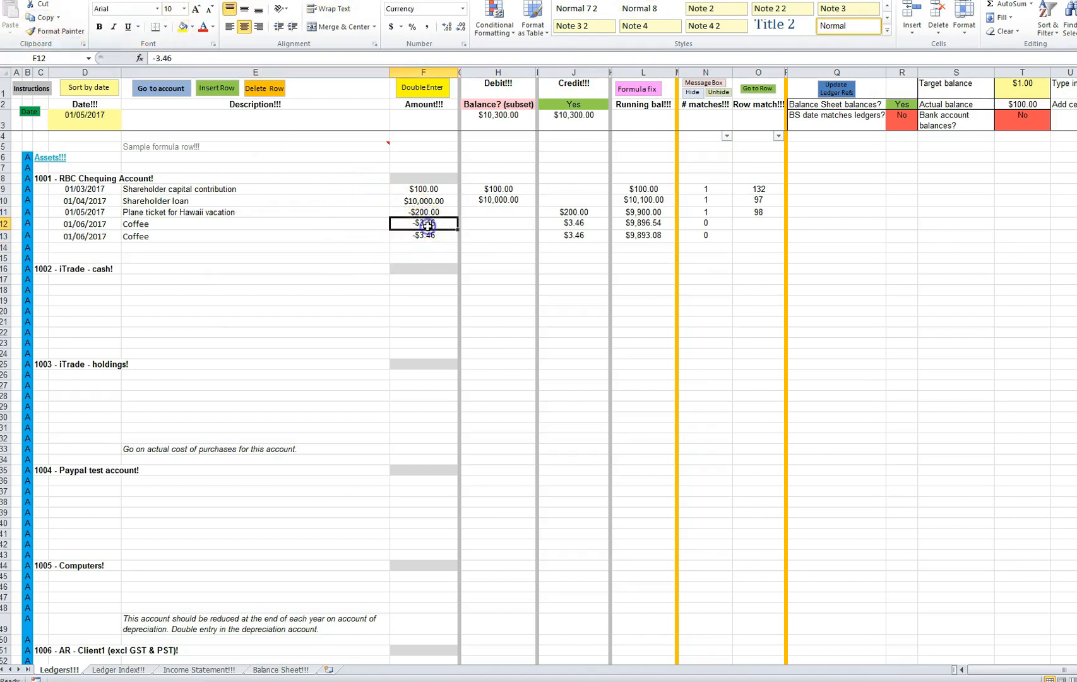
pyautogui.click(574, 223)
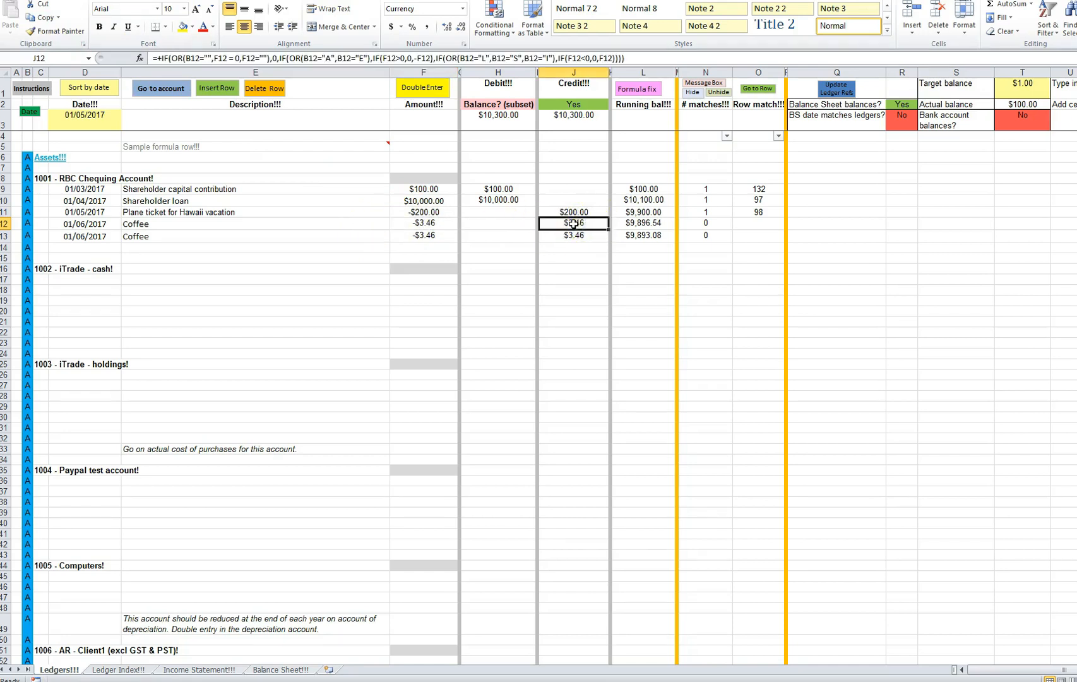
# Step: Set up a double entry for the coffee in row 12 against 5018 - Marketing for 3.46 and review the entry results
pyautogui.click(441, 89)
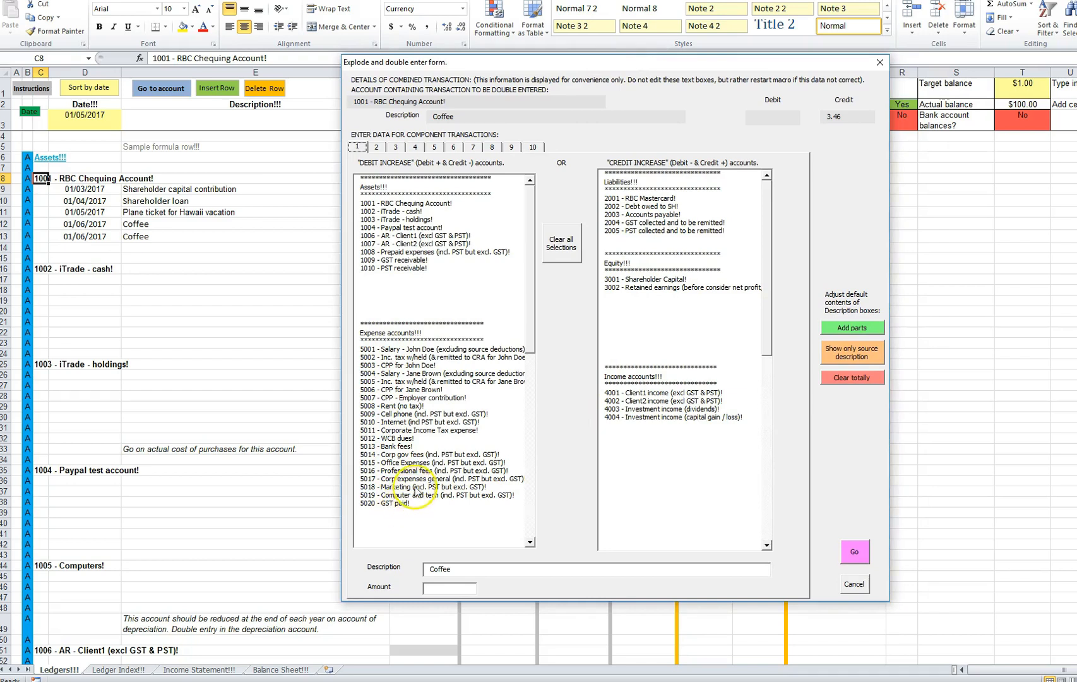
pyautogui.click(415, 488)
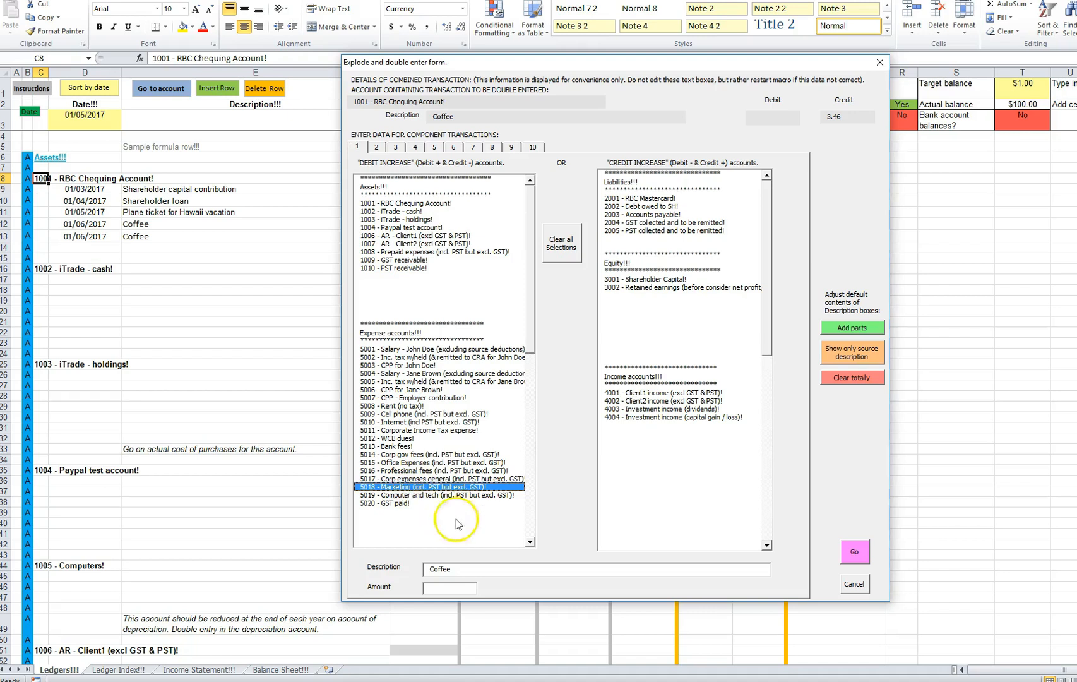
pyautogui.click(441, 589)
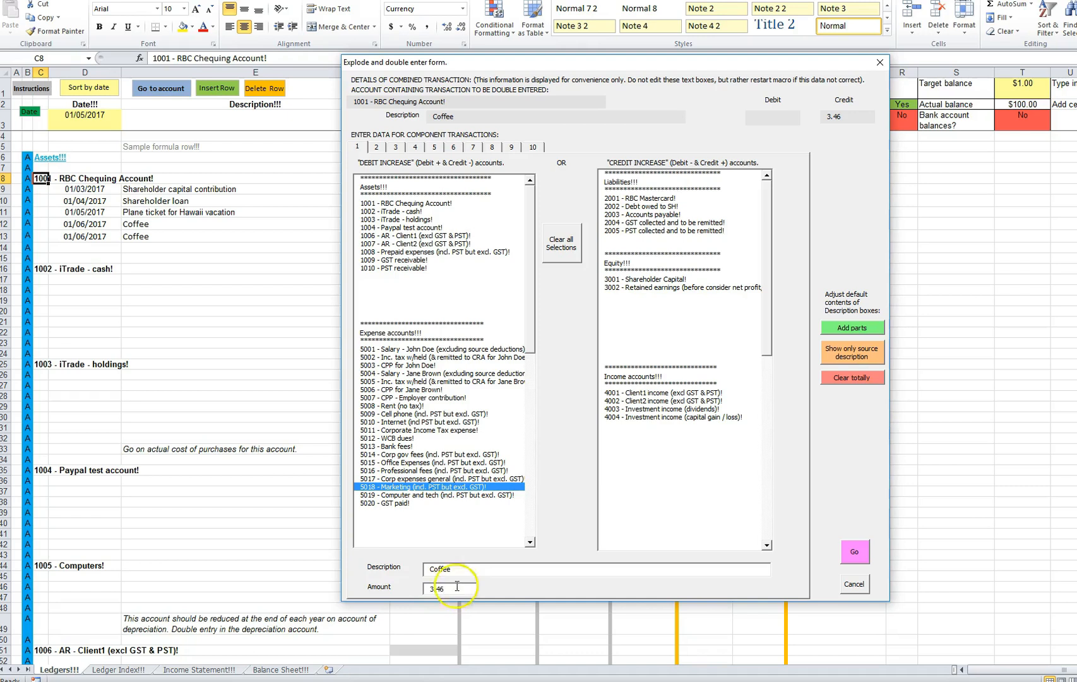
pyautogui.click(856, 553)
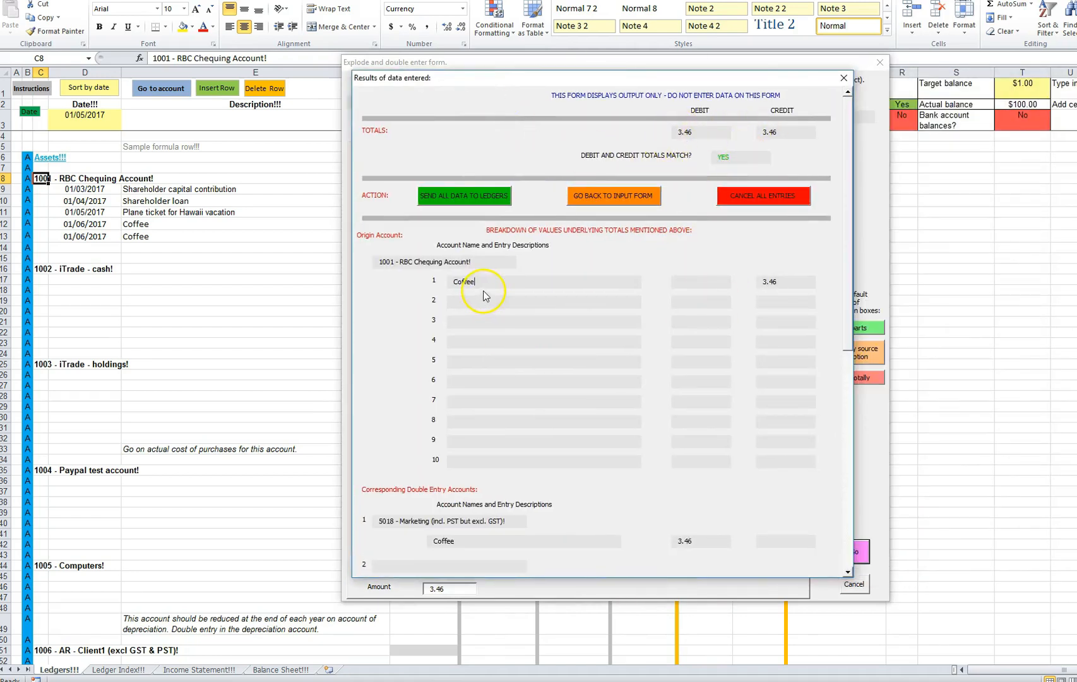
pyautogui.write('(')
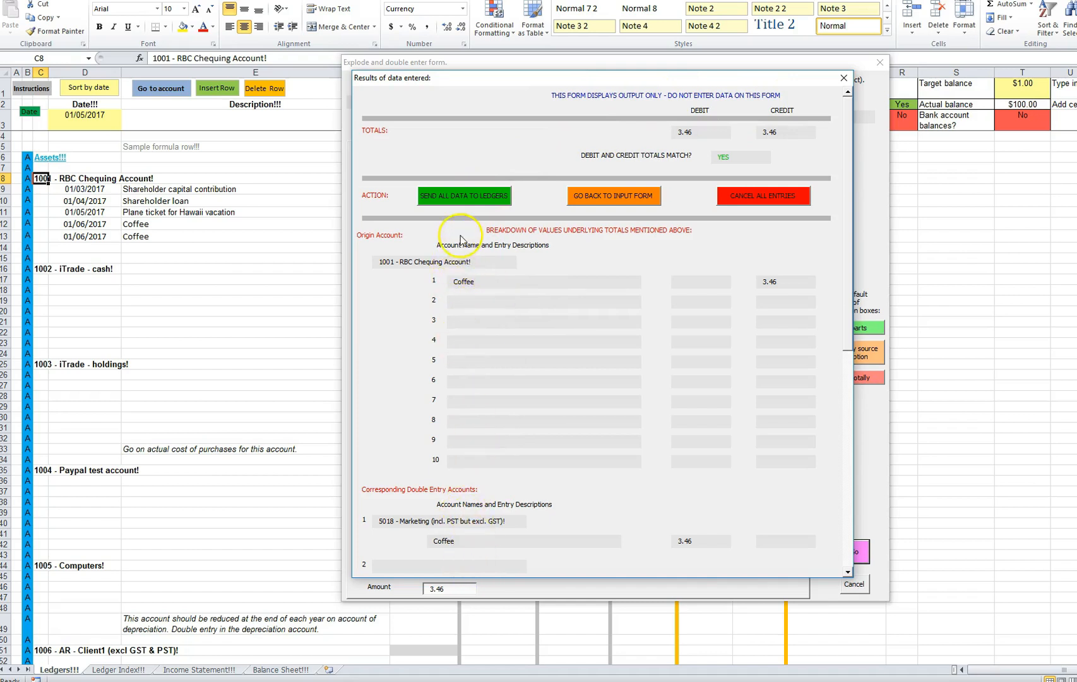
# Step: Go back to the input form, add the companion's name in parentheses to the Coffee description, and send the entry to the ledgers
pyautogui.click(597, 197)
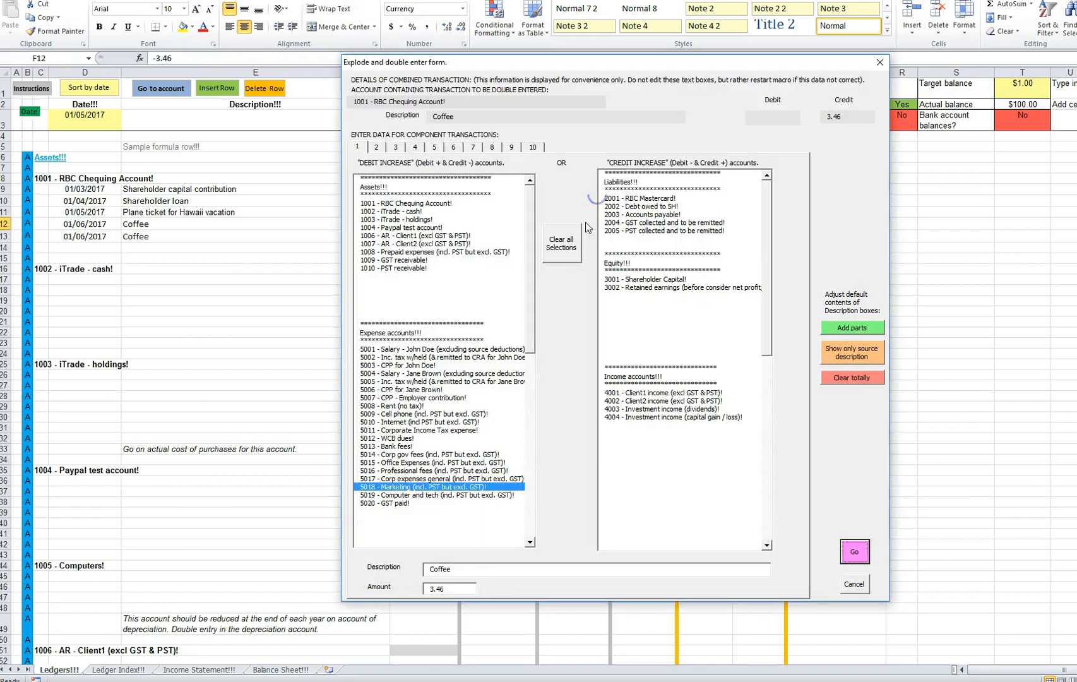
pyautogui.click(466, 571)
pyautogui.click(855, 552)
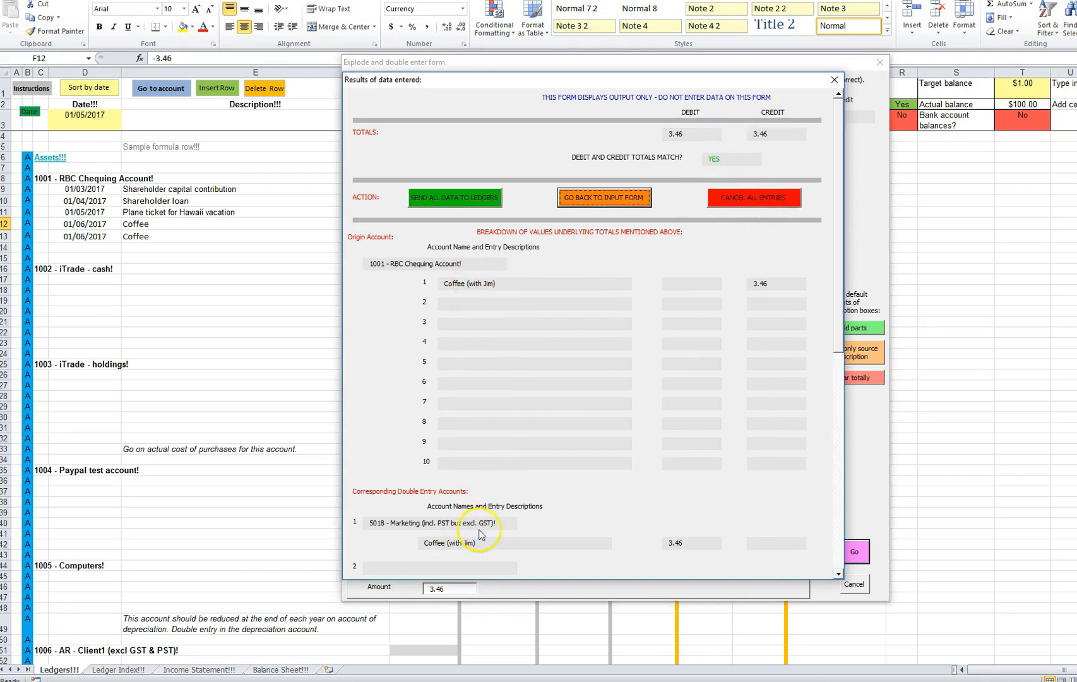
pyautogui.click(458, 197)
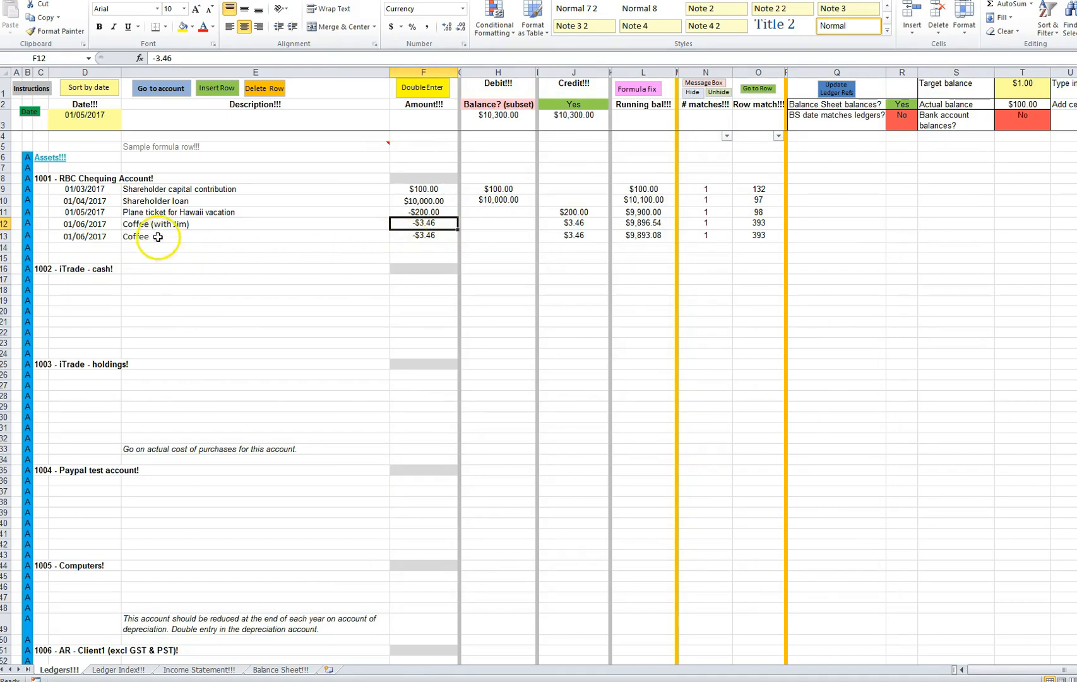
# Step: Double enter the second coffee in row 13 against 5018 - Marketing for 3.46 and send it to the ledgers
pyautogui.click(438, 235)
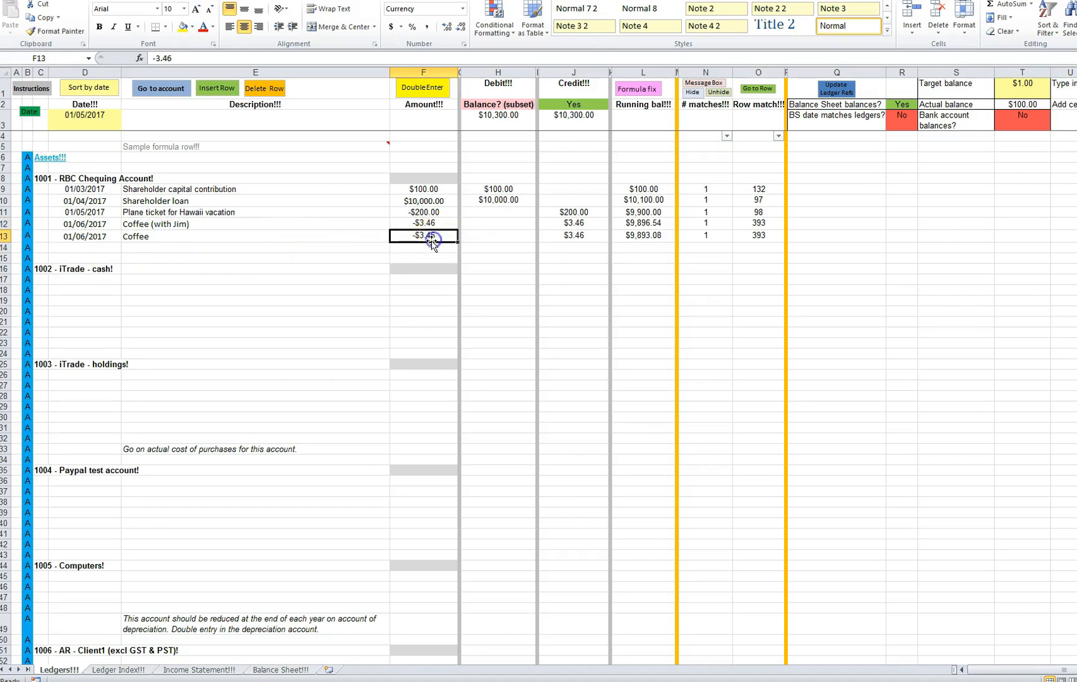
pyautogui.click(424, 88)
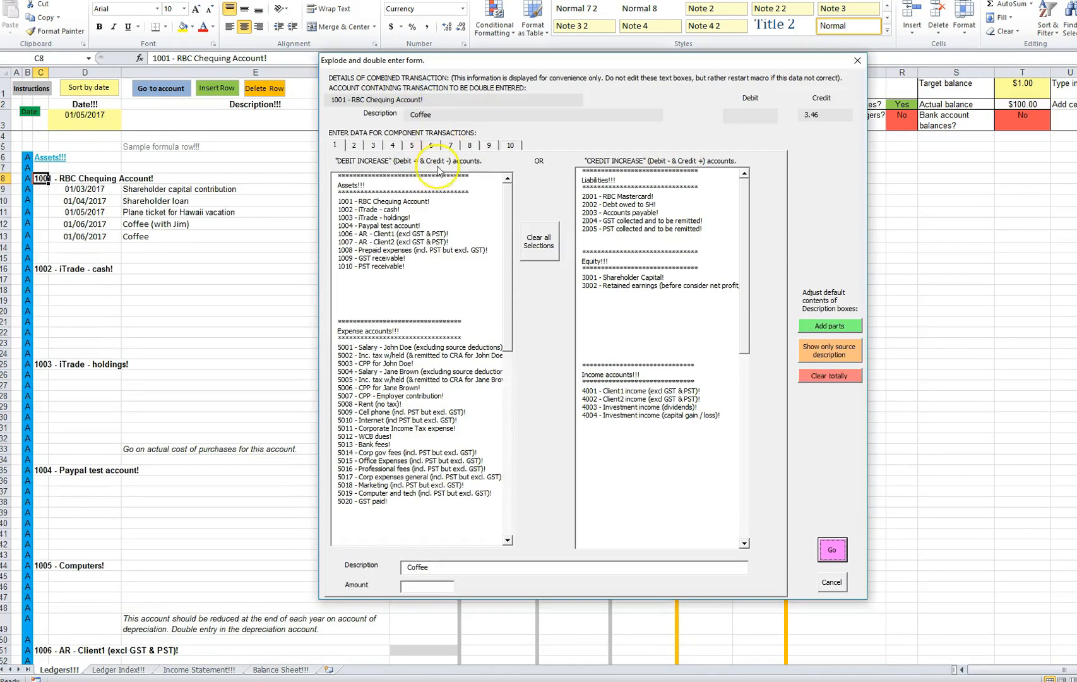
pyautogui.click(417, 587)
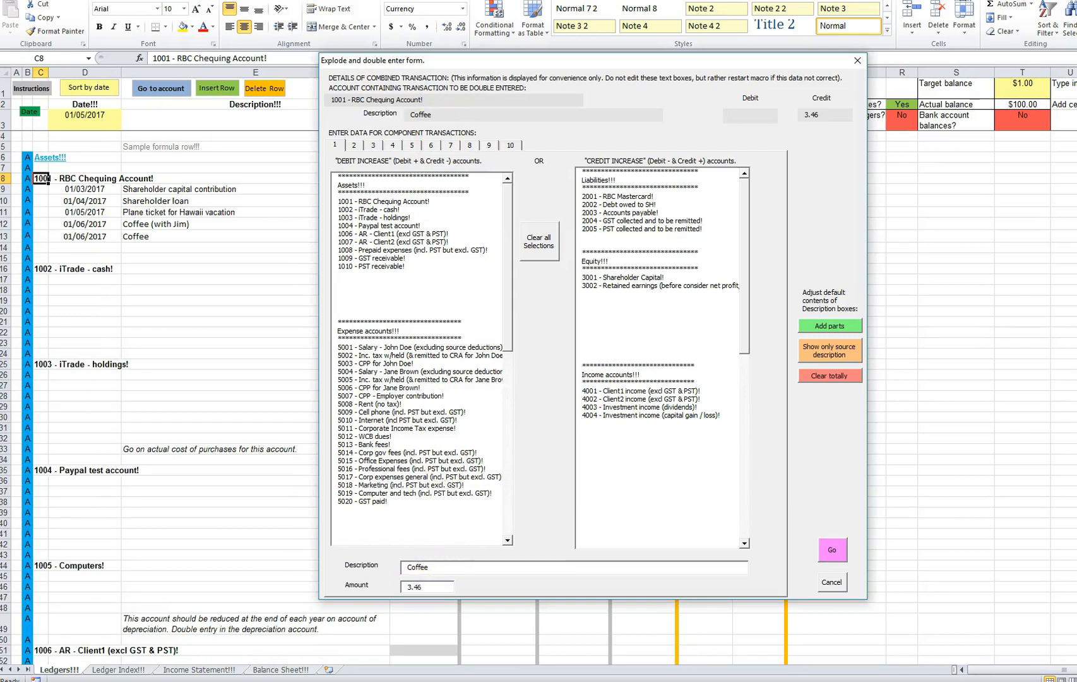
pyautogui.click(830, 544)
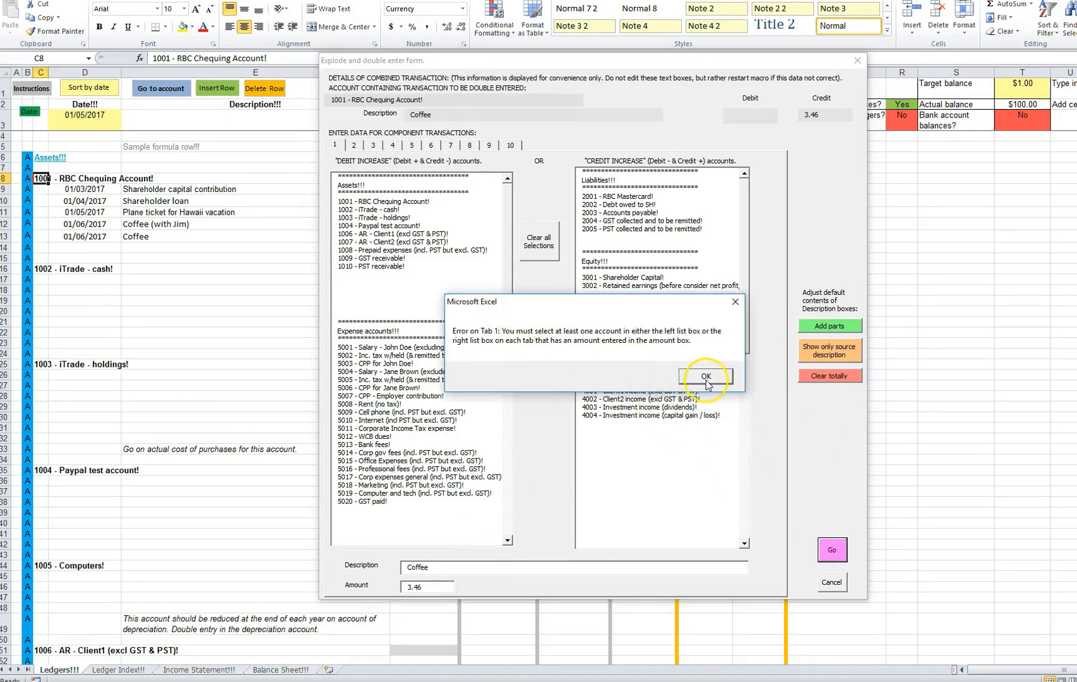
pyautogui.click(706, 377)
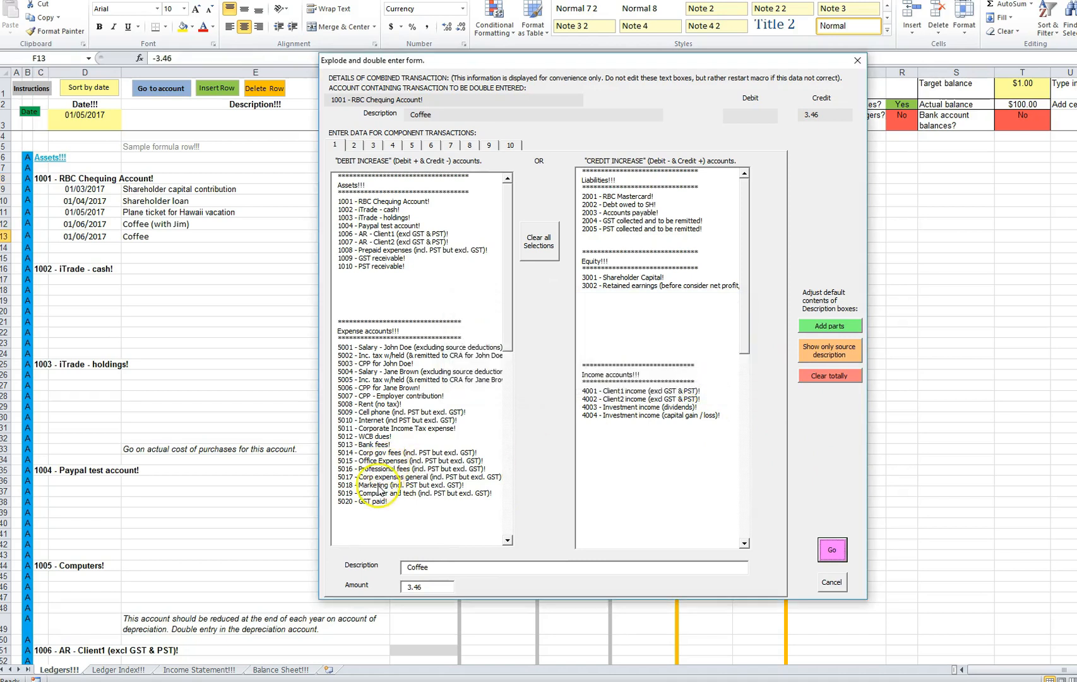
pyautogui.click(377, 484)
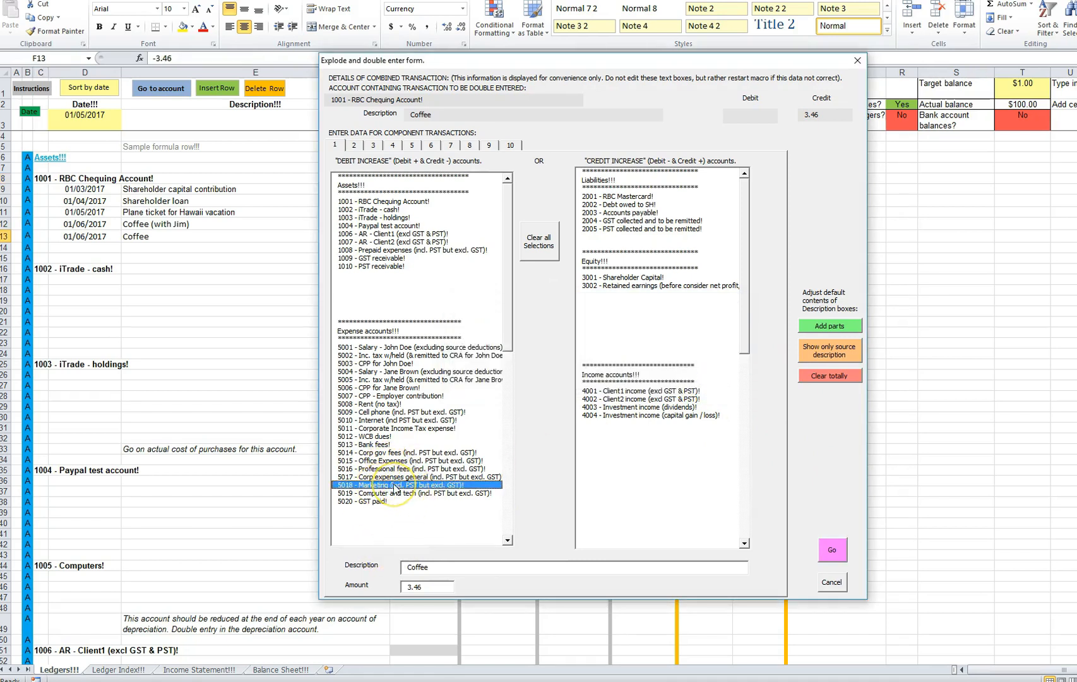
pyautogui.click(833, 554)
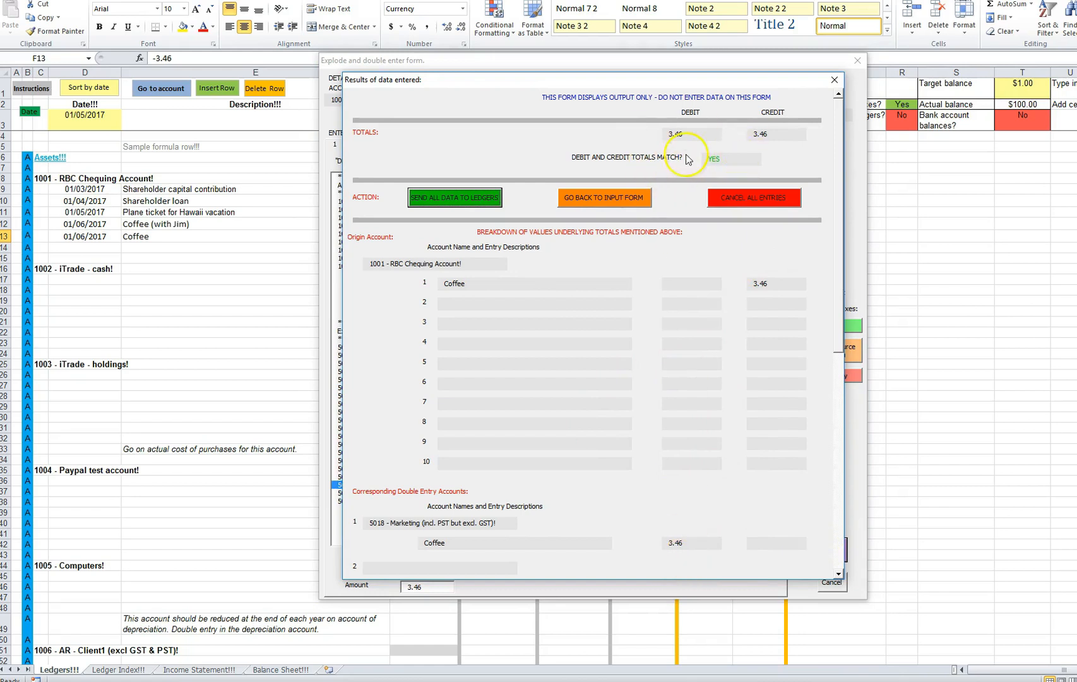
pyautogui.click(475, 196)
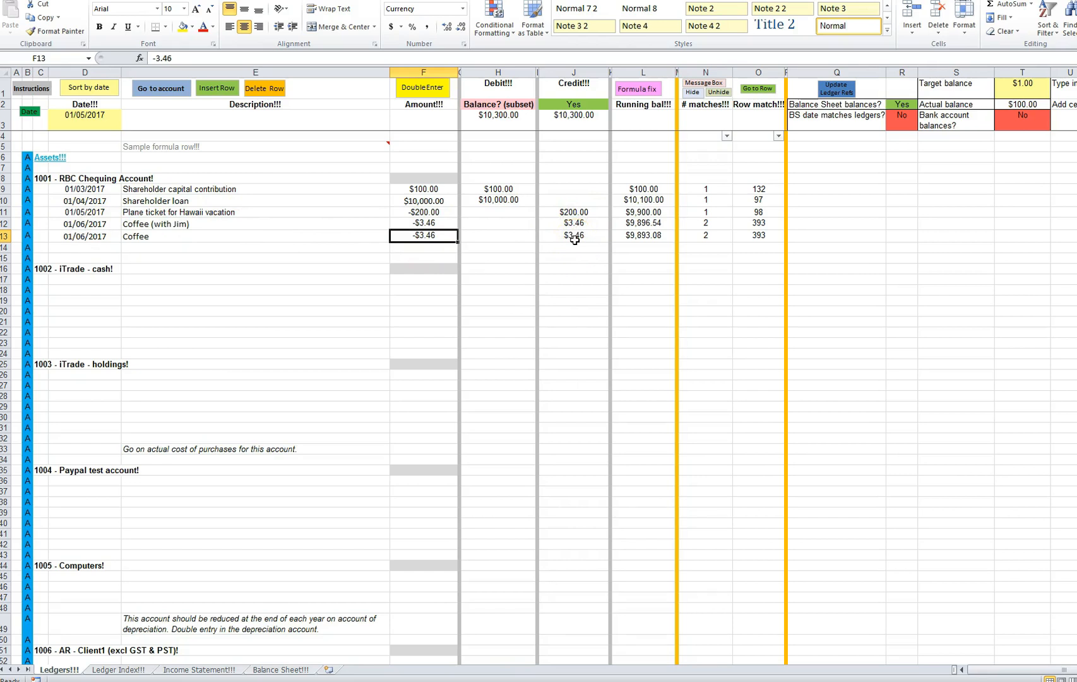
# Step: Follow the row match of the row 13 coffee to its Marketing entry, and follow that entry's match back to the chequing account
pyautogui.click(754, 235)
pyautogui.click(749, 91)
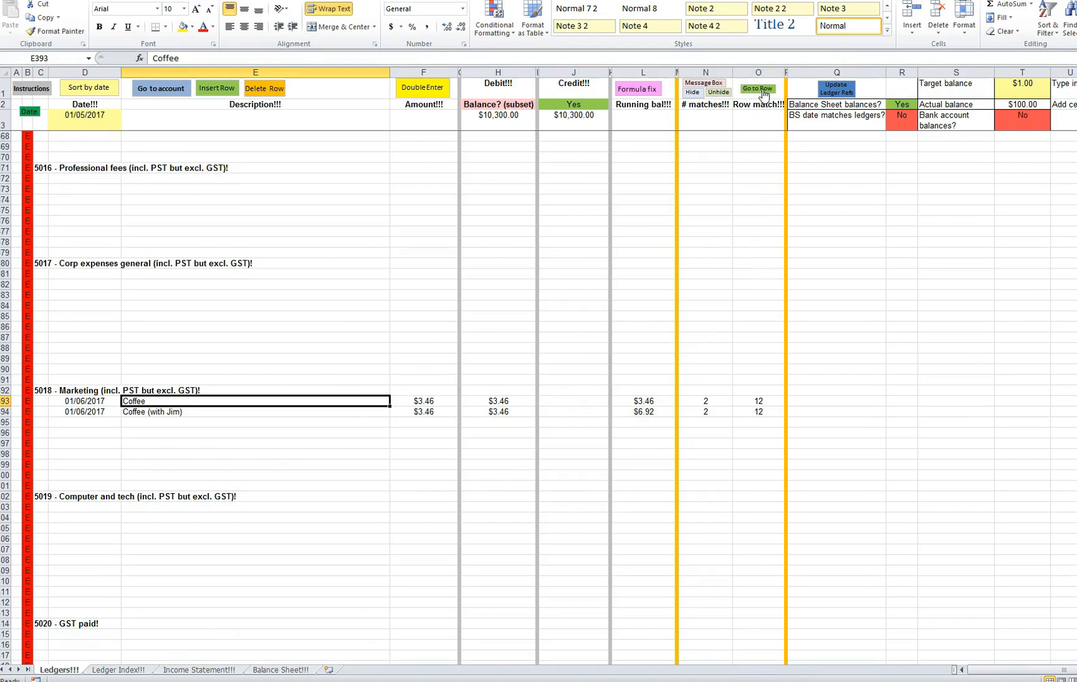
pyautogui.click(758, 89)
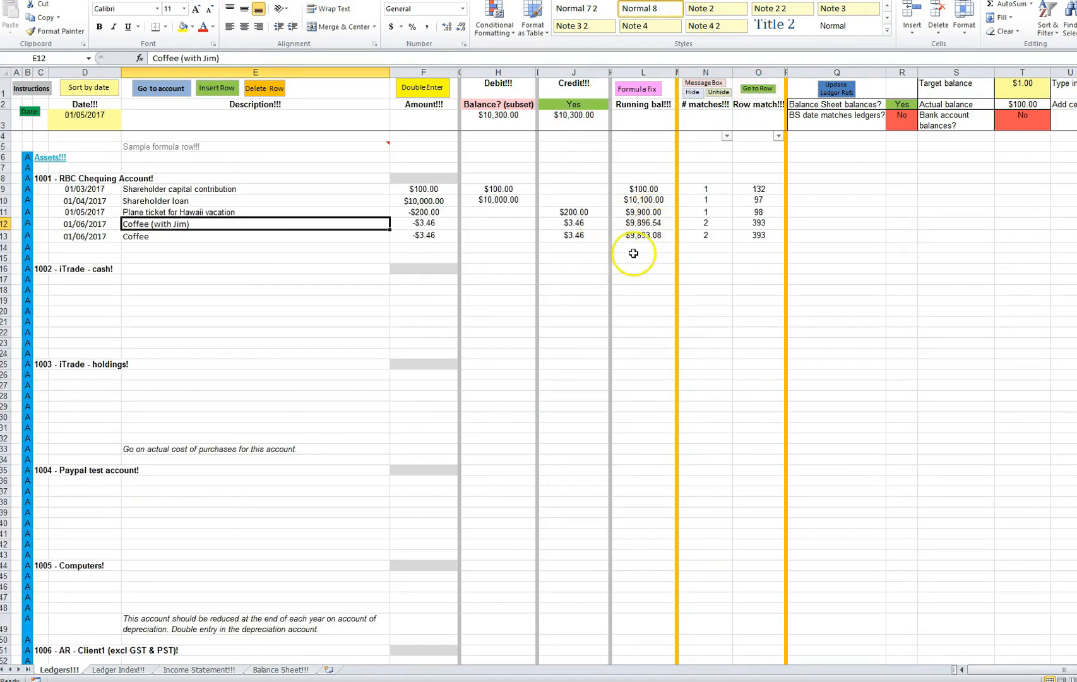
# Step: Set the balance check date in D3 to 01/06/2017 from the coffee entry in row 13
pyautogui.click(87, 237)
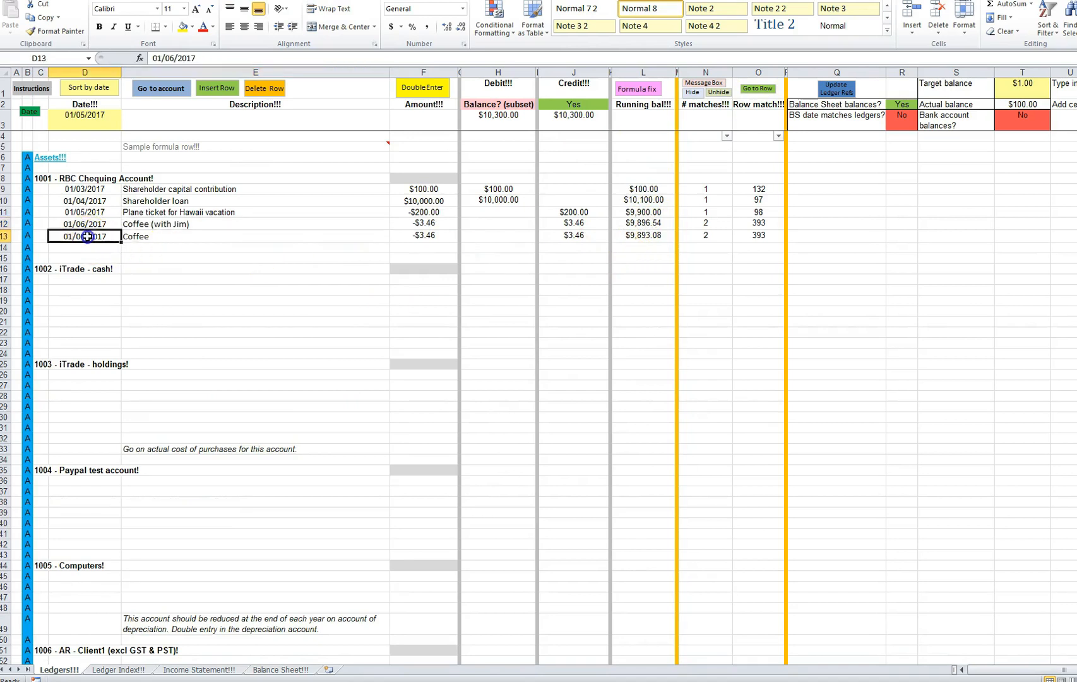
pyautogui.click(34, 113)
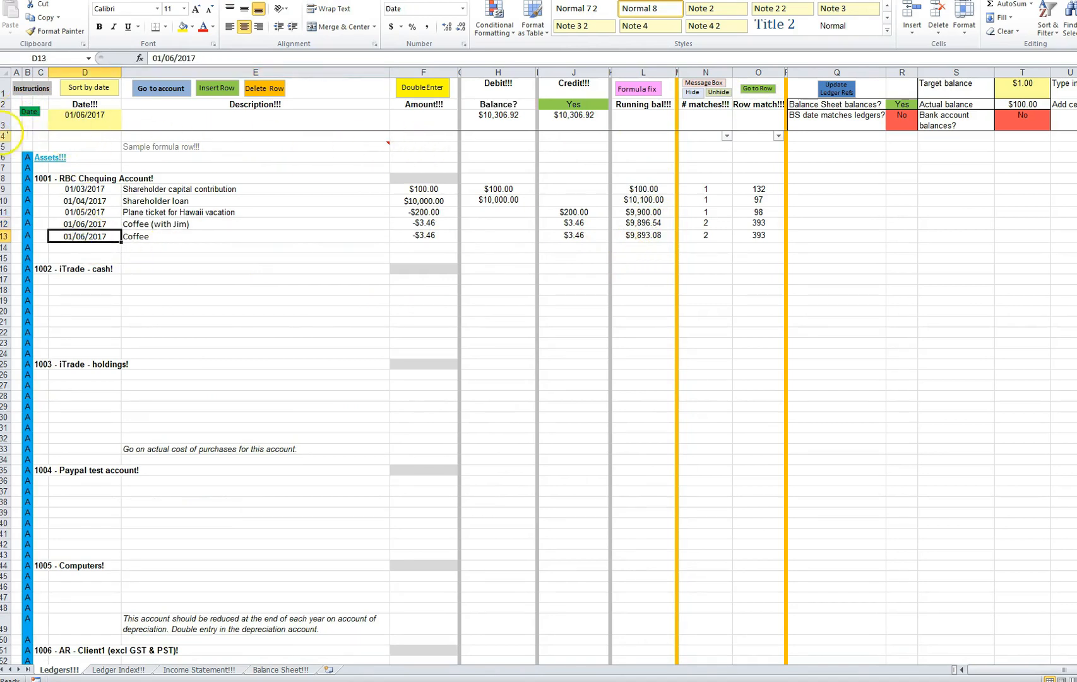
pyautogui.click(98, 114)
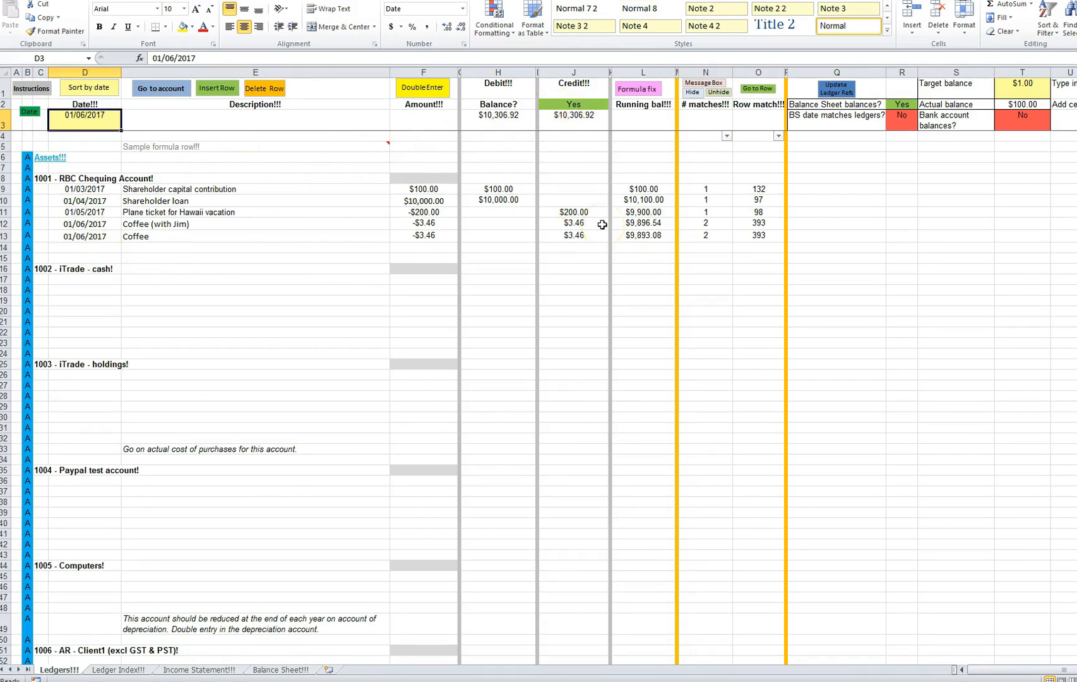
# Step: Inspect the match count formulas in N12 and N10, and view the message box of matching entries for the shareholder loan
pyautogui.click(705, 225)
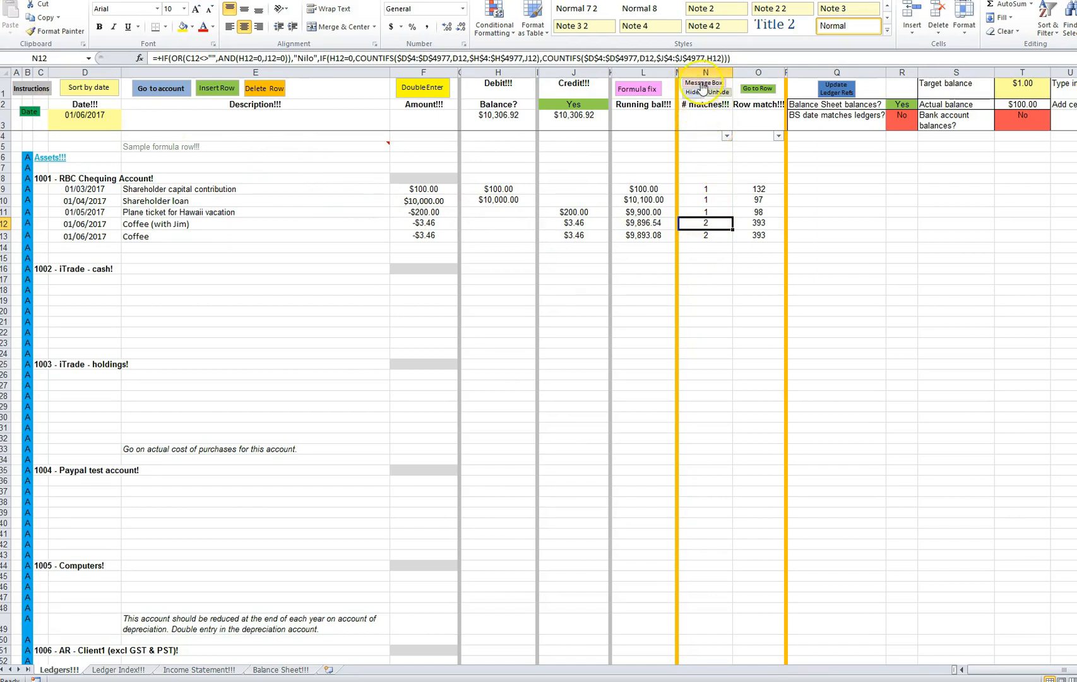
pyautogui.click(712, 200)
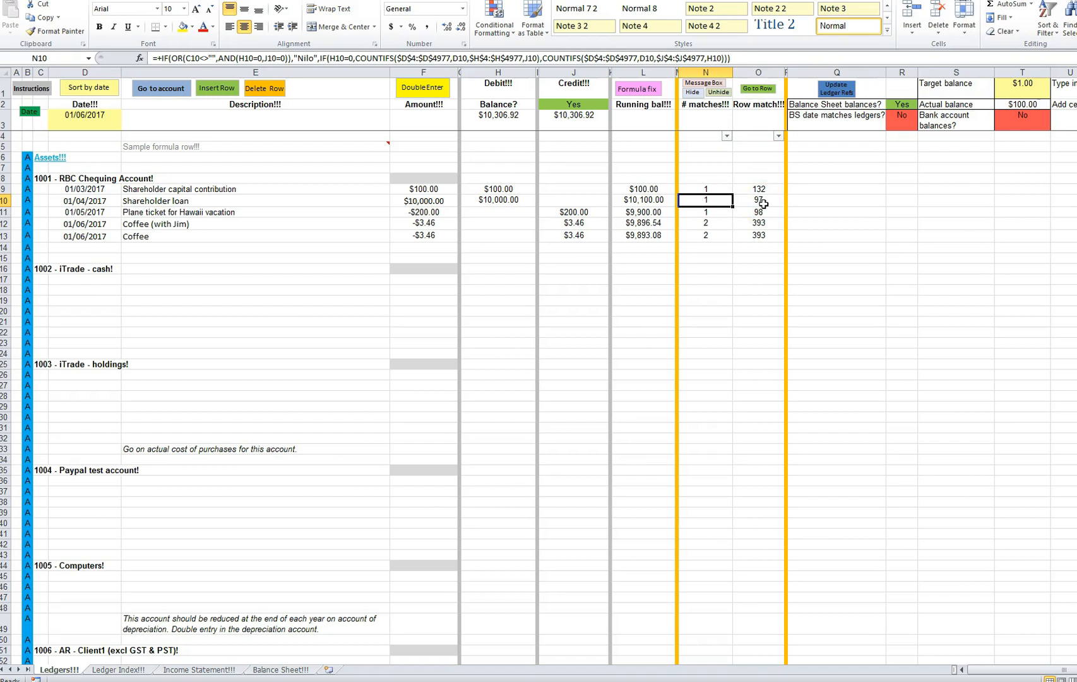
pyautogui.click(703, 83)
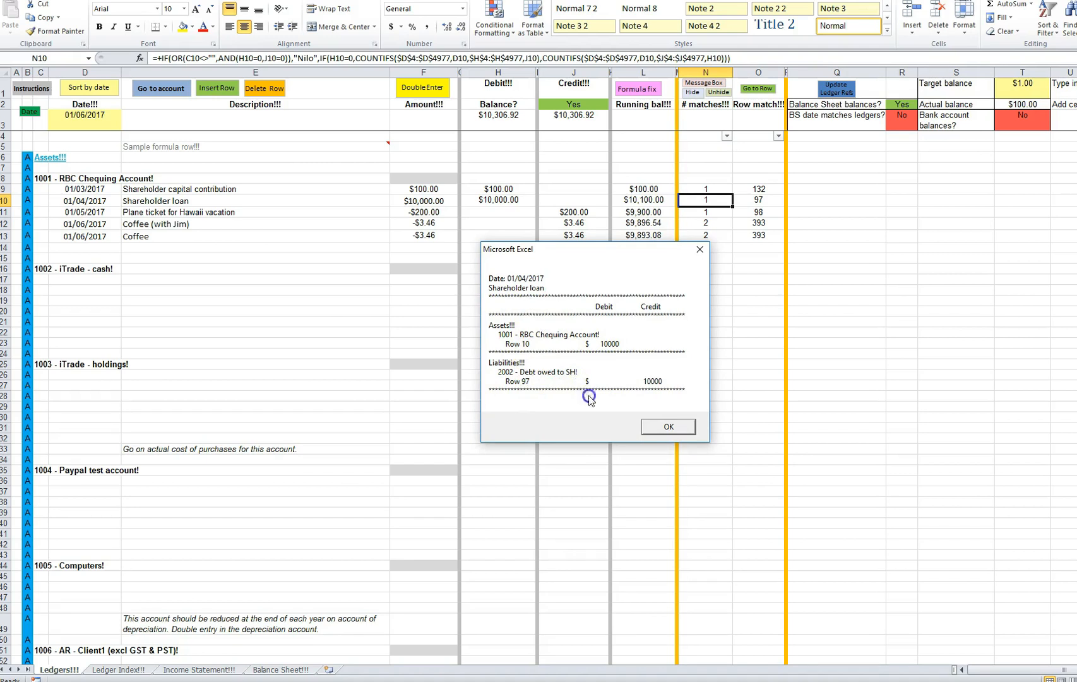
pyautogui.click(678, 431)
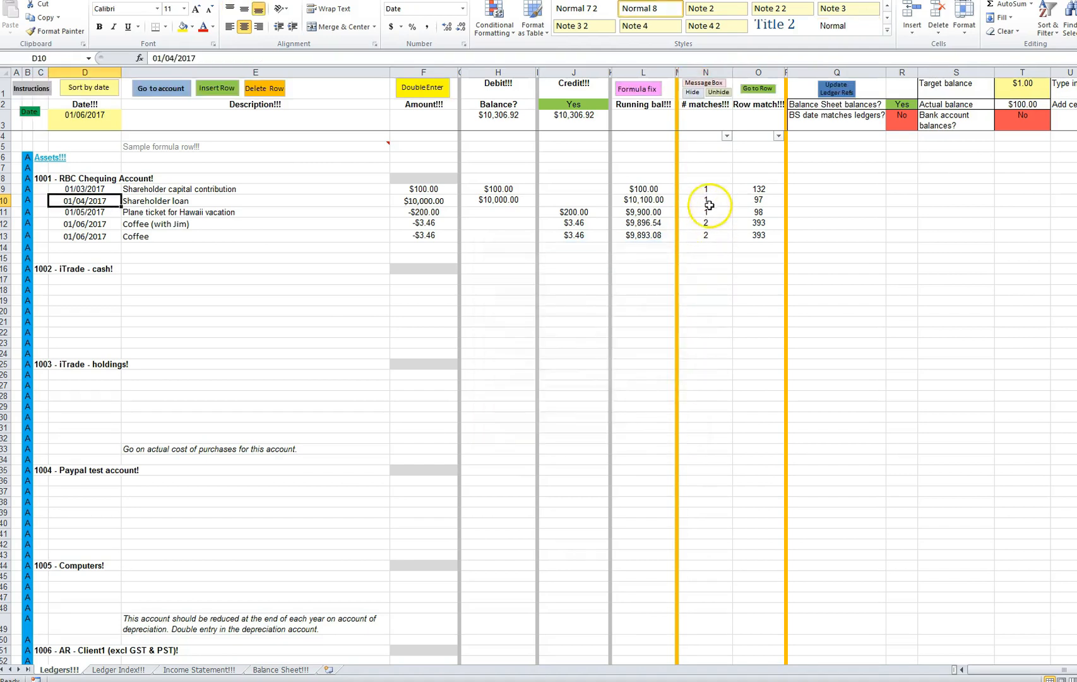
# Step: Try hiding rows from the shareholder loan's match count, and hide all non-duplicate rows using the coffee match count in N12
pyautogui.click(692, 92)
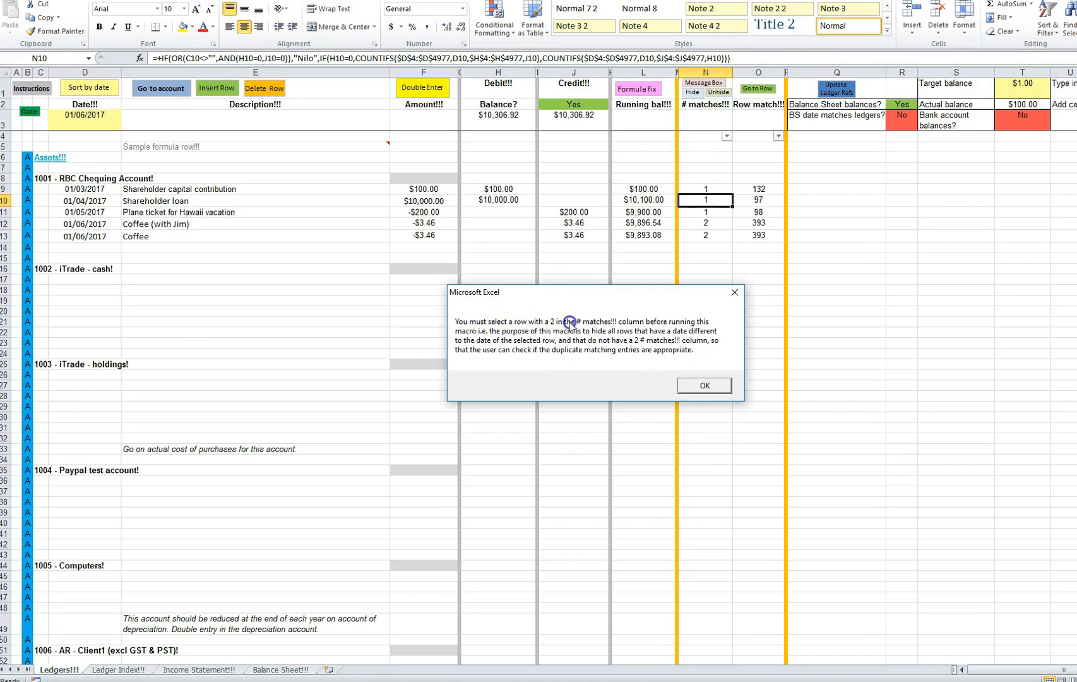
pyautogui.click(699, 387)
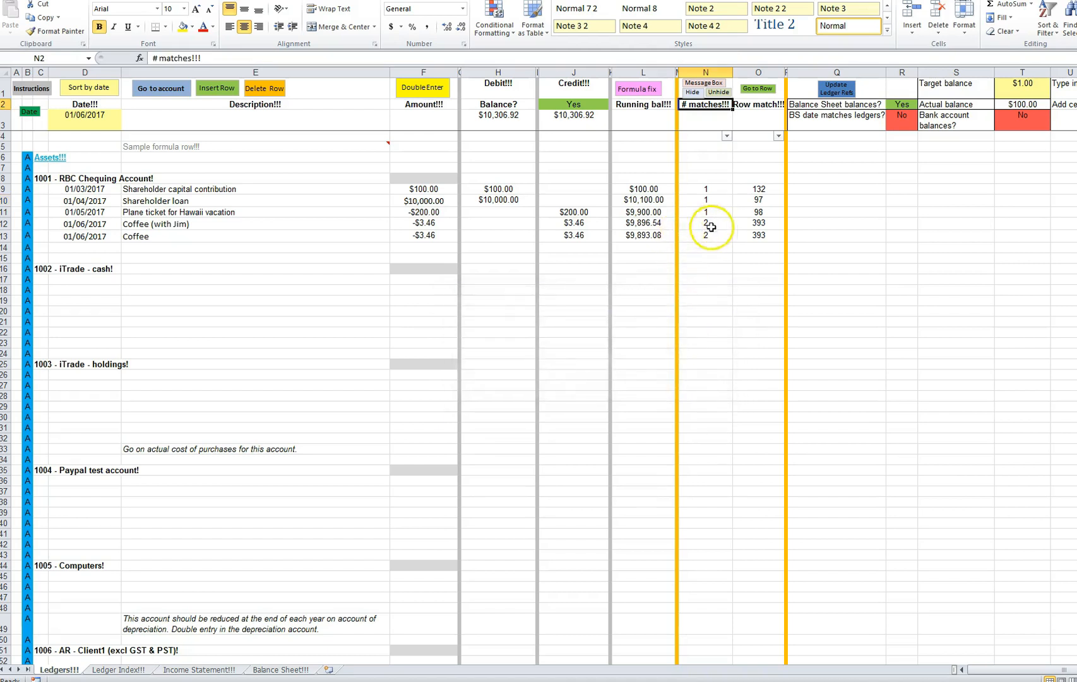
pyautogui.click(713, 224)
pyautogui.click(692, 93)
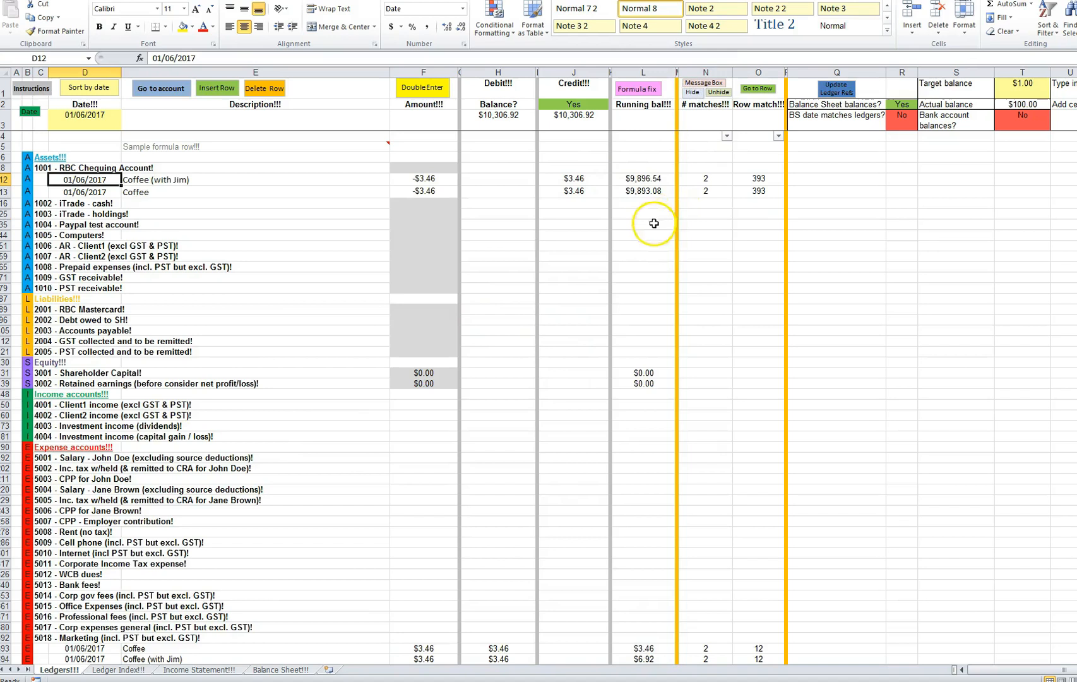
# Step: Compare the duplicate coffee entries in the RBC Chequing and Marketing accounts, and unhide all ledger rows
pyautogui.scroll(-3, 639, 285)
pyautogui.scroll(3, 639, 286)
pyautogui.scroll(-1, 639, 283)
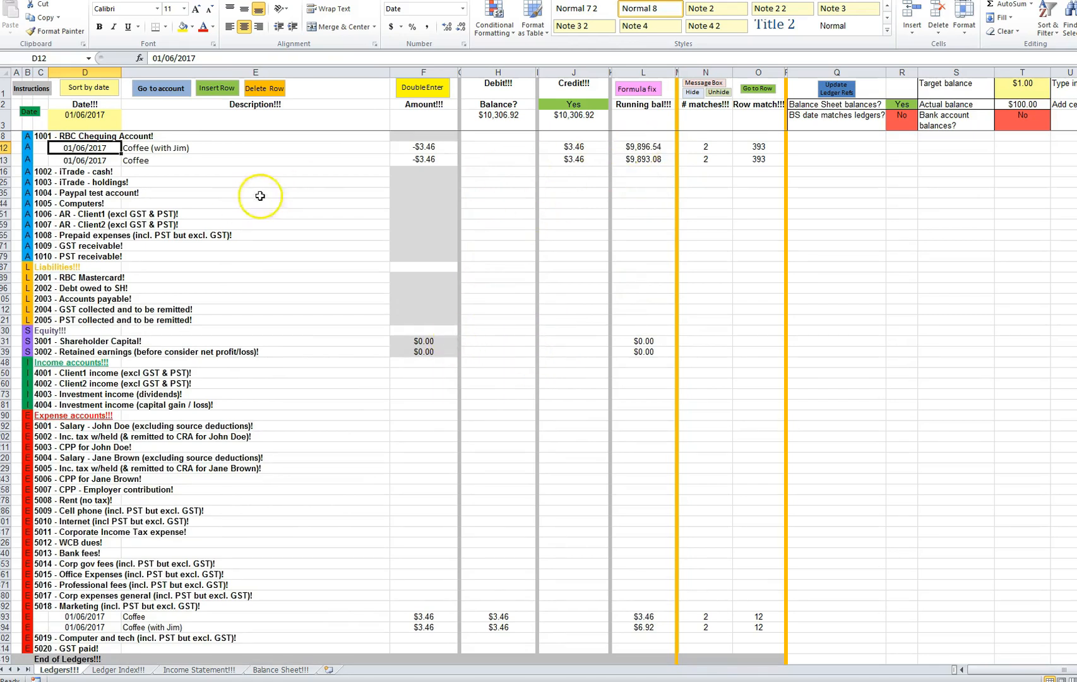
pyautogui.scroll(1, 456, 224)
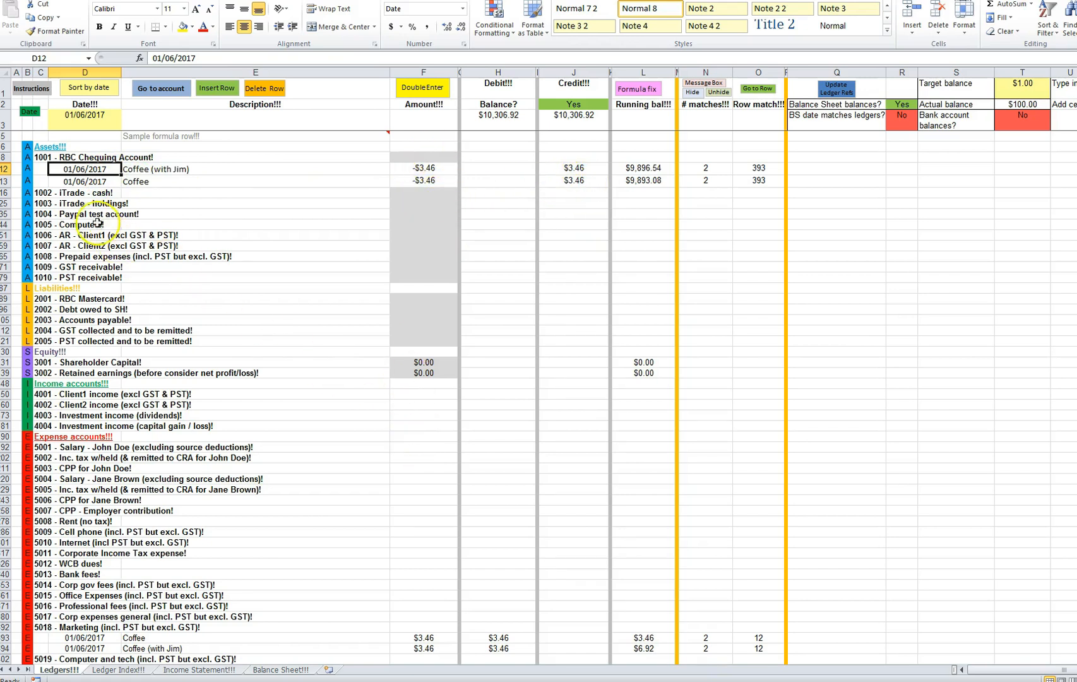
pyautogui.scroll(-3, 154, 475)
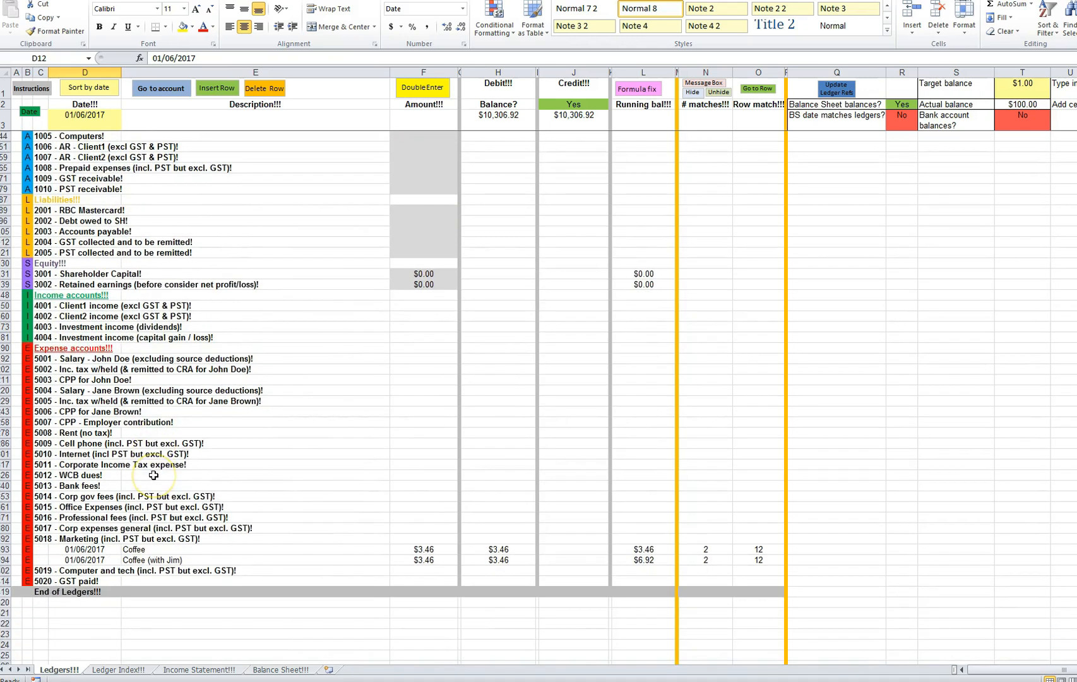
pyautogui.scroll(3, 163, 472)
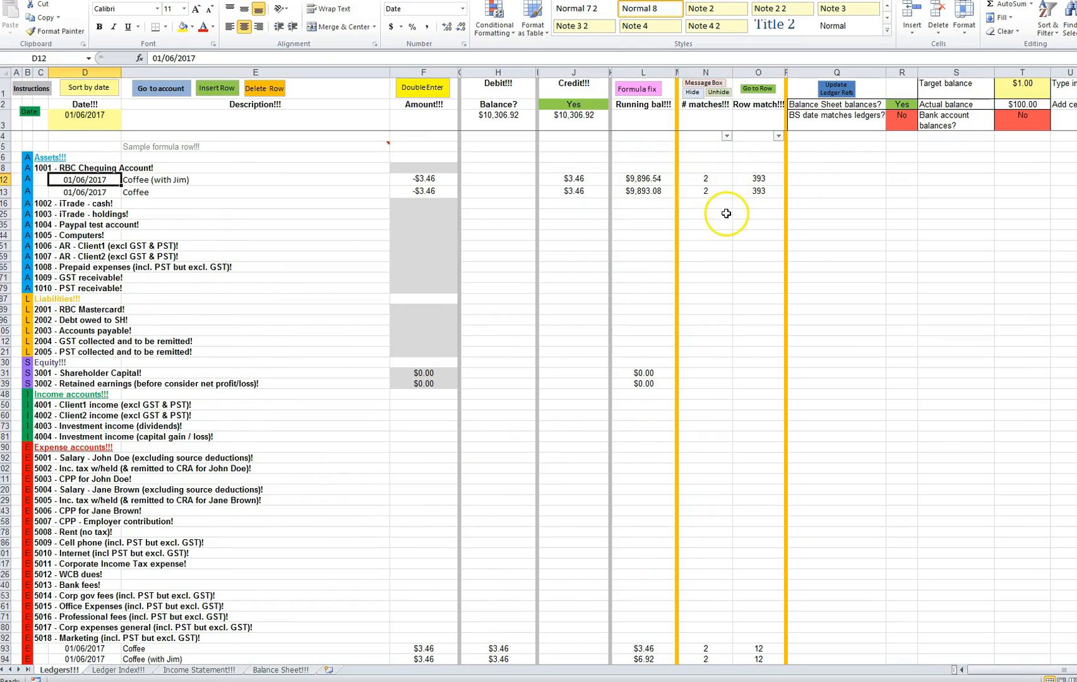
pyautogui.scroll(-1, 723, 224)
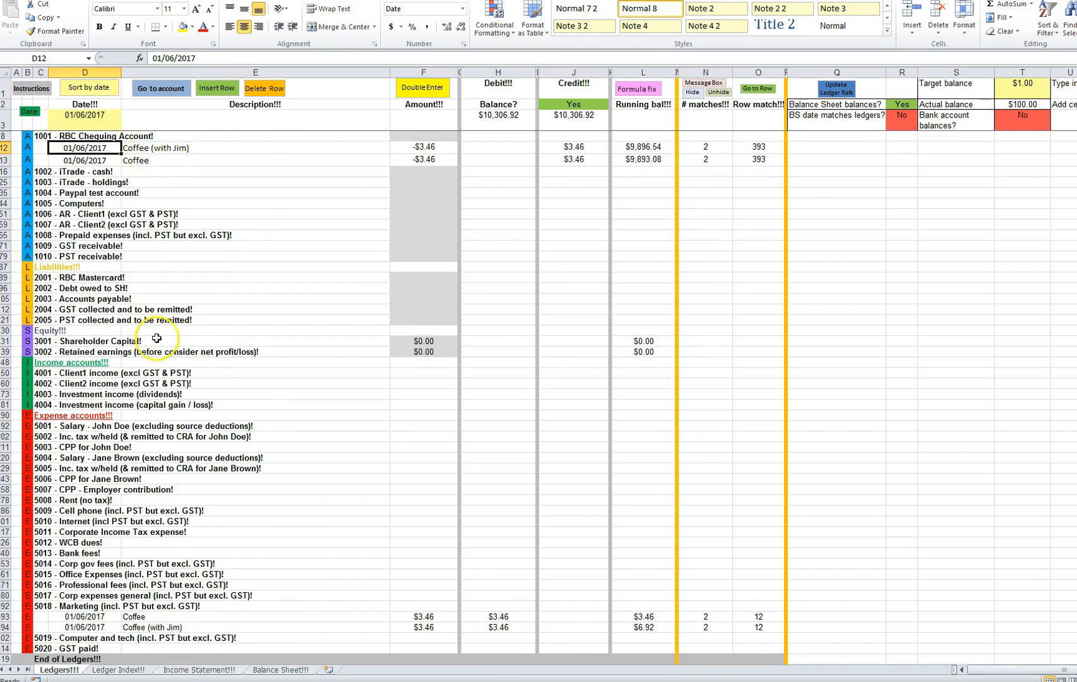
pyautogui.click(717, 92)
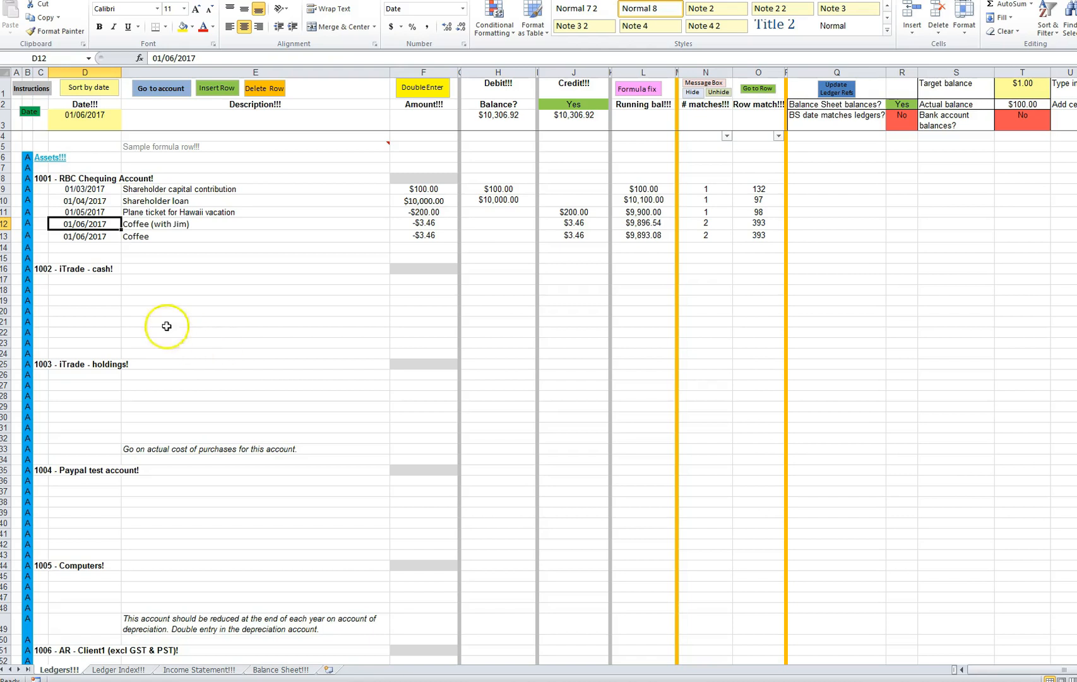
pyautogui.click(78, 236)
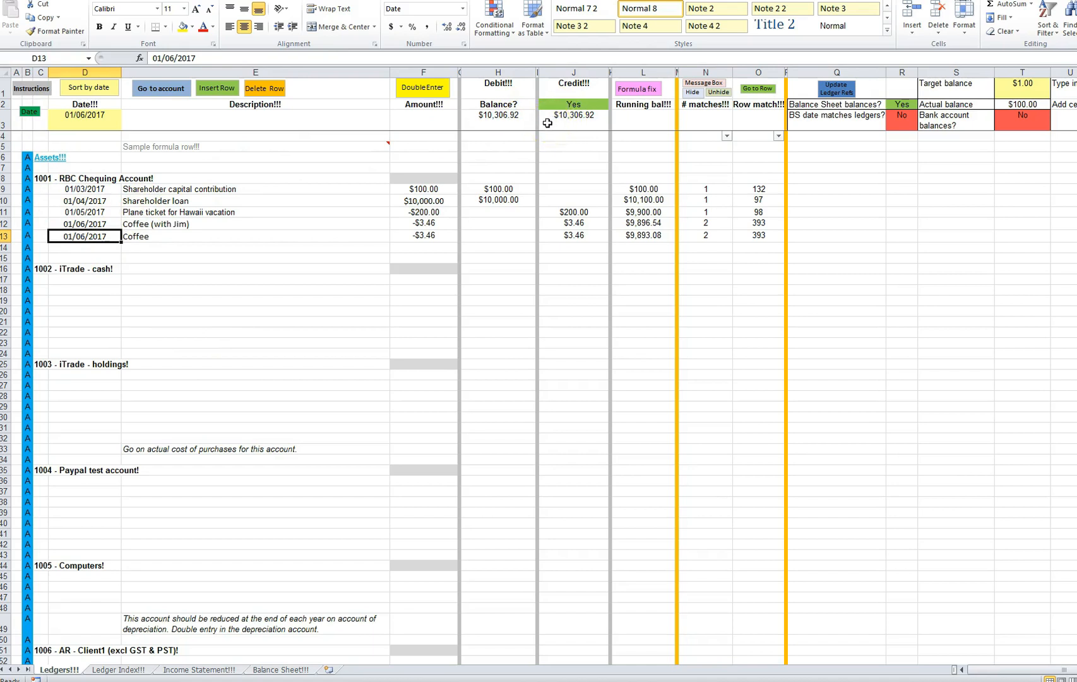
# Step: Update the Income Statement's references to the Ledgers sheet
pyautogui.click(197, 670)
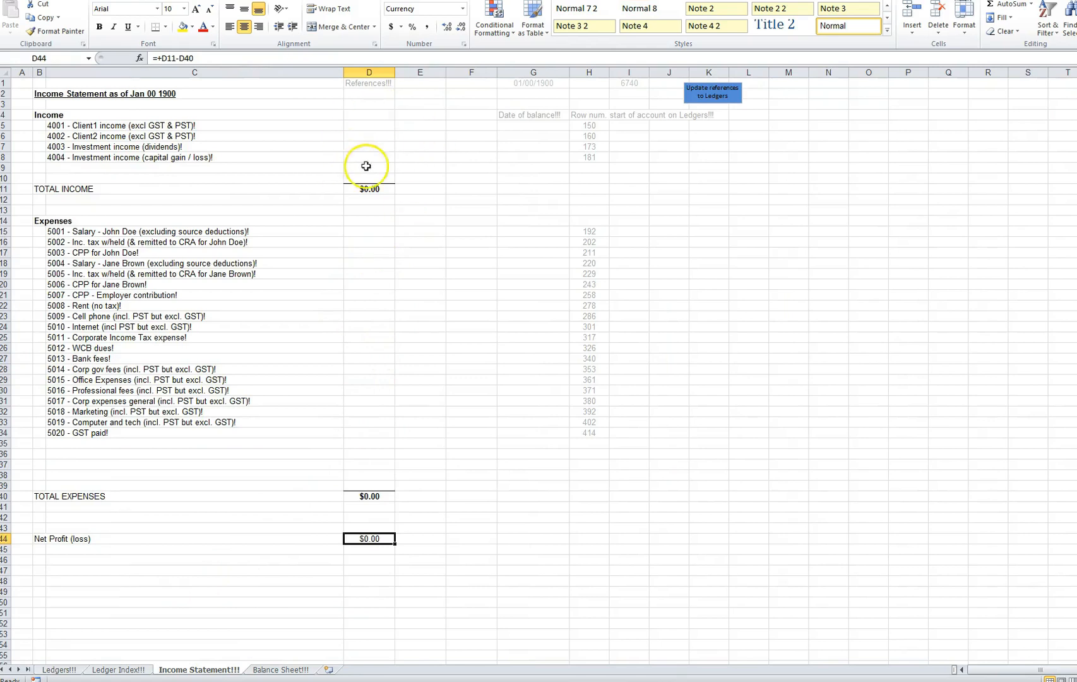
pyautogui.click(724, 96)
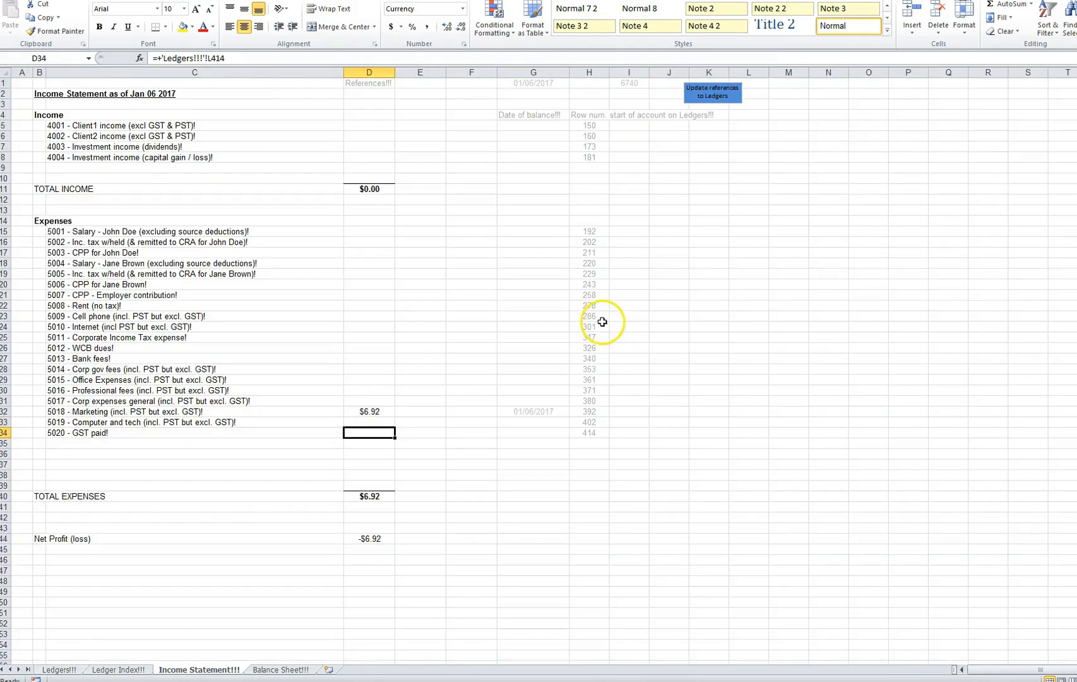
pyautogui.click(449, 305)
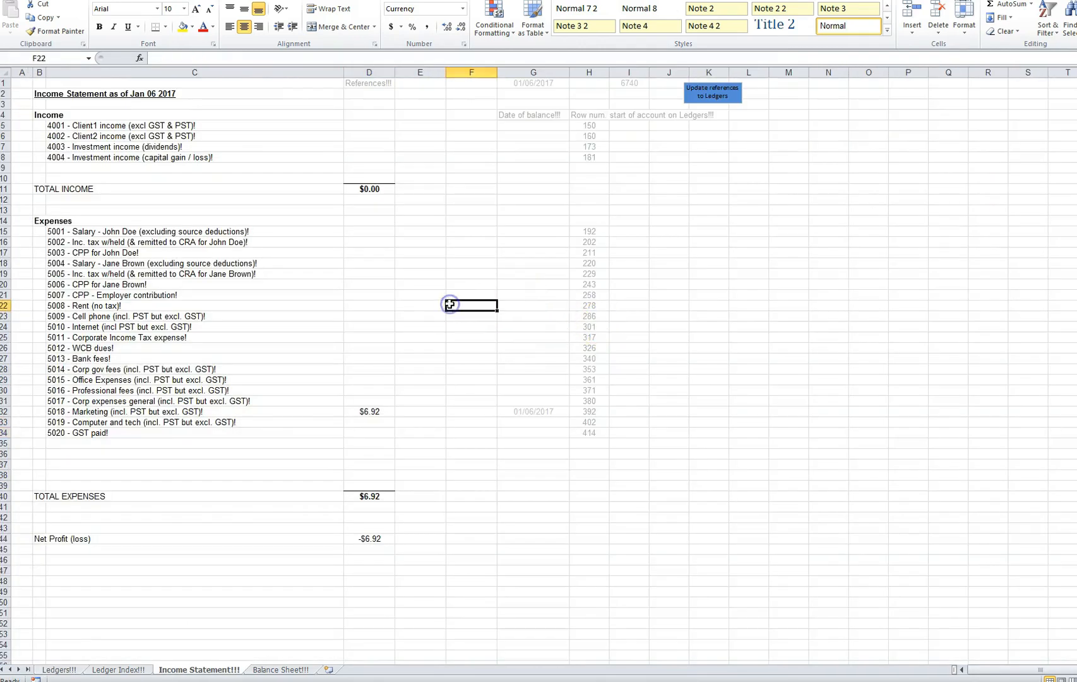
# Step: Look over the Ledger Index and the start of the Ledgers sheet, and inspect the account name reference in Income Statement cell C5
pyautogui.click(117, 669)
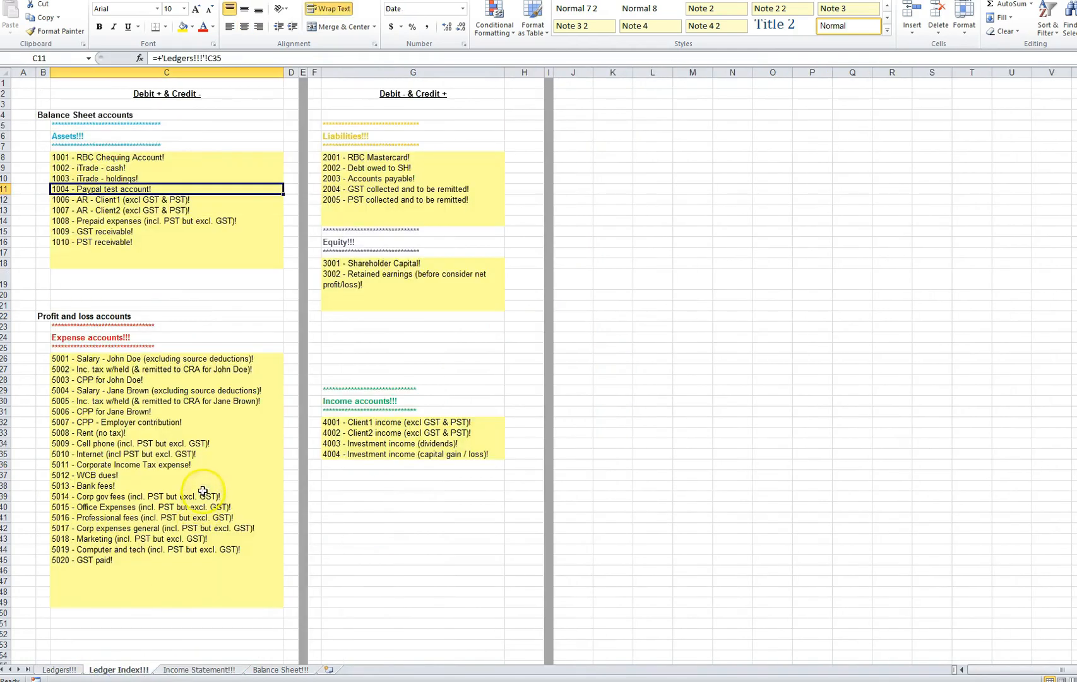
pyautogui.click(59, 669)
pyautogui.scroll(20, 155, 422)
pyautogui.scroll(15, 158, 420)
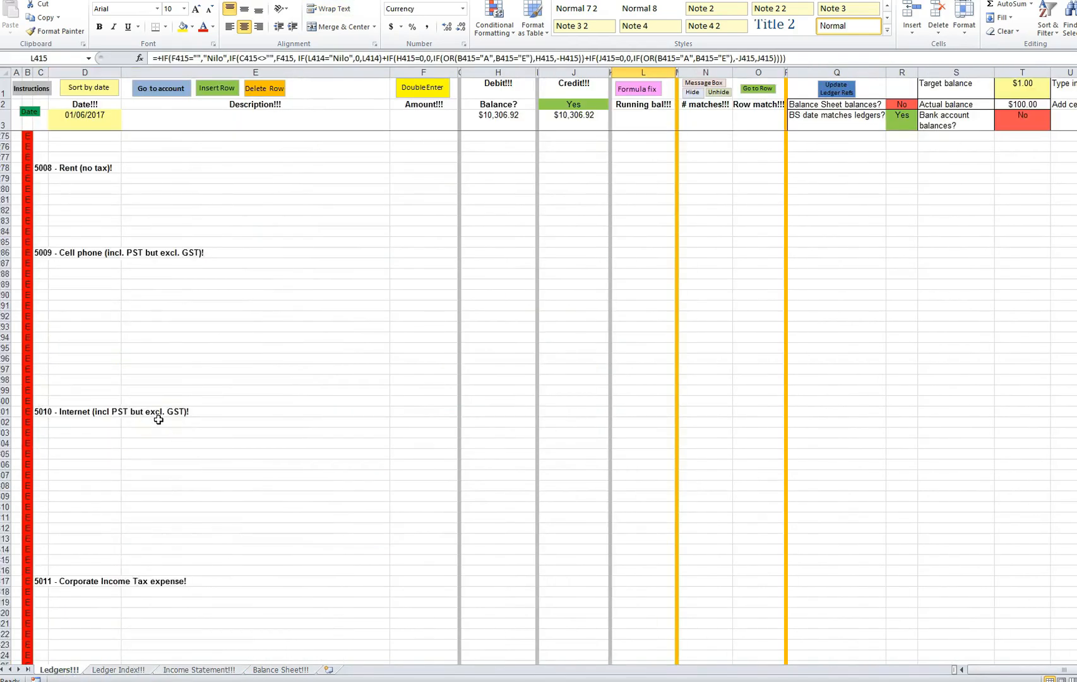
pyautogui.scroll(20, 913, 223)
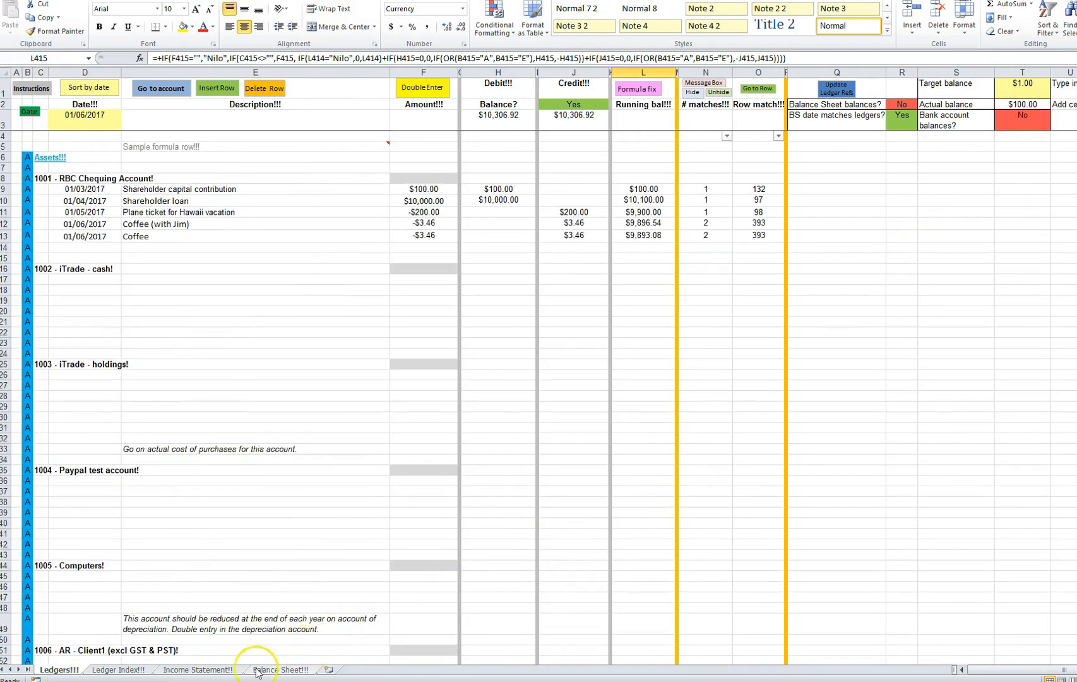
pyautogui.click(201, 669)
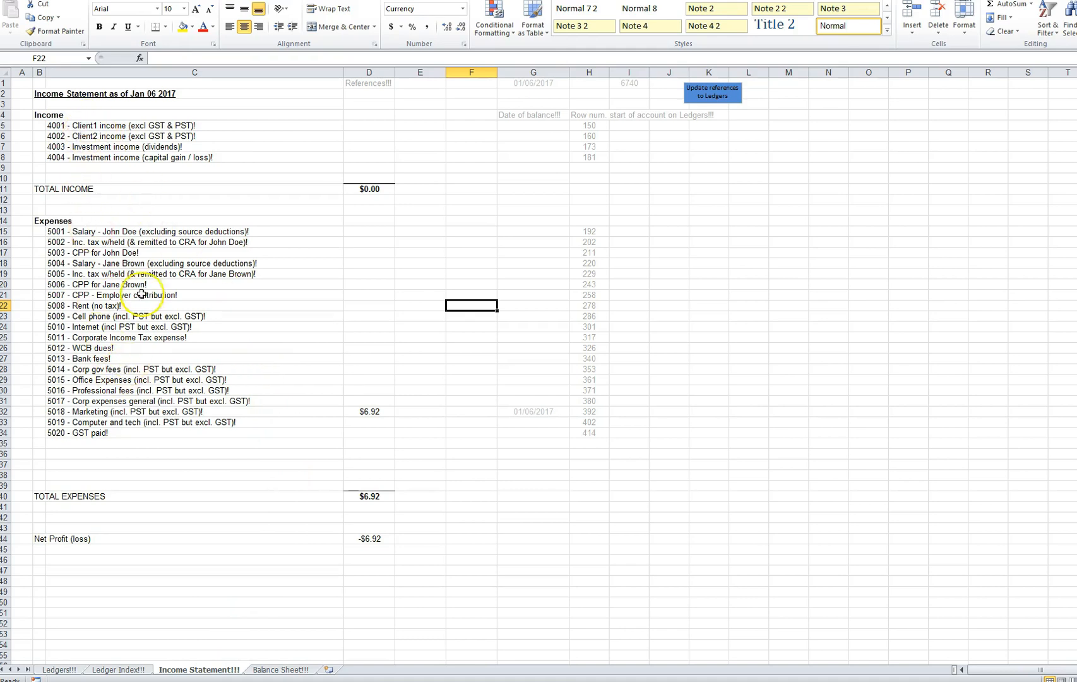
pyautogui.click(93, 128)
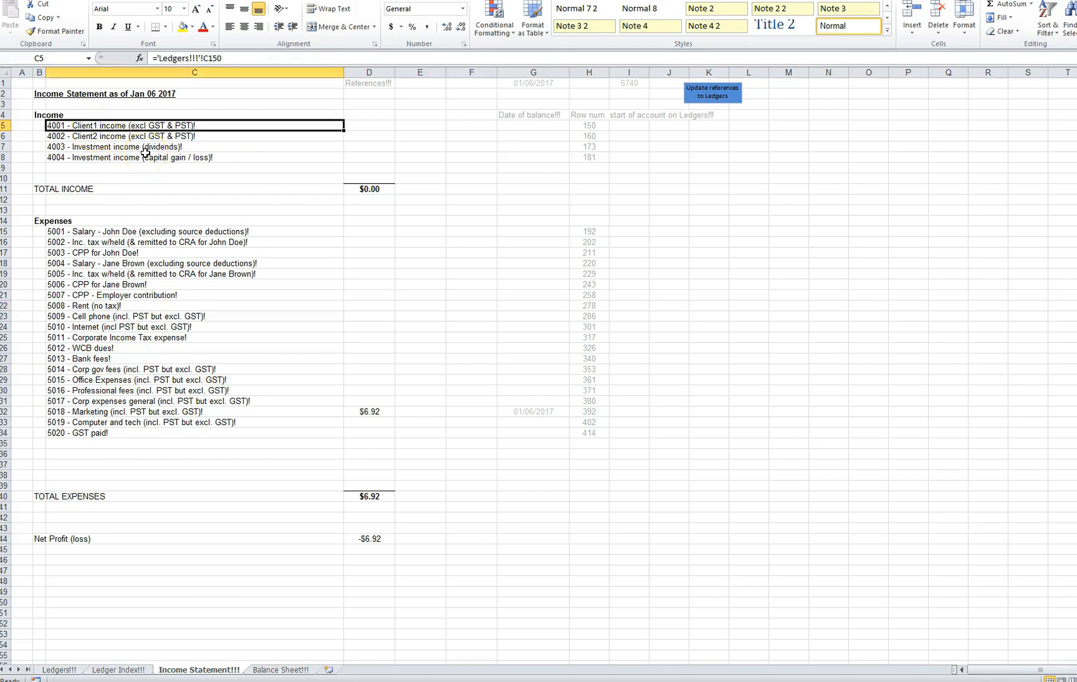
# Step: Re-enter the Marketing account name in Income Statement cell C32 as a reference to cell C392 on the Ledgers sheet
pyautogui.click(100, 411)
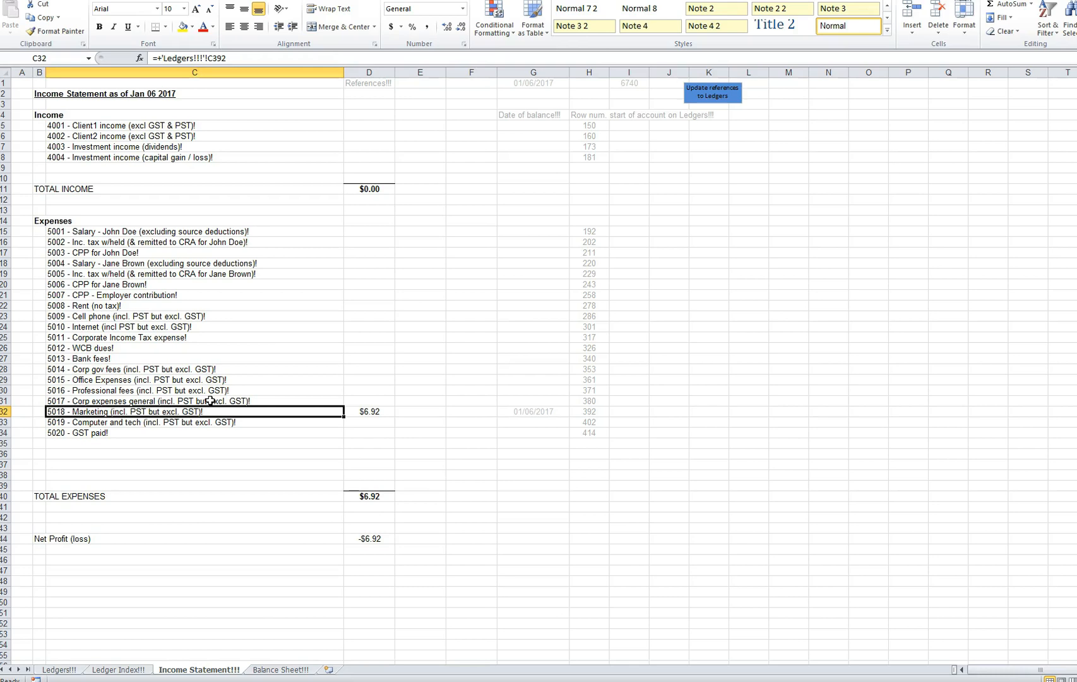
pyautogui.write('+')
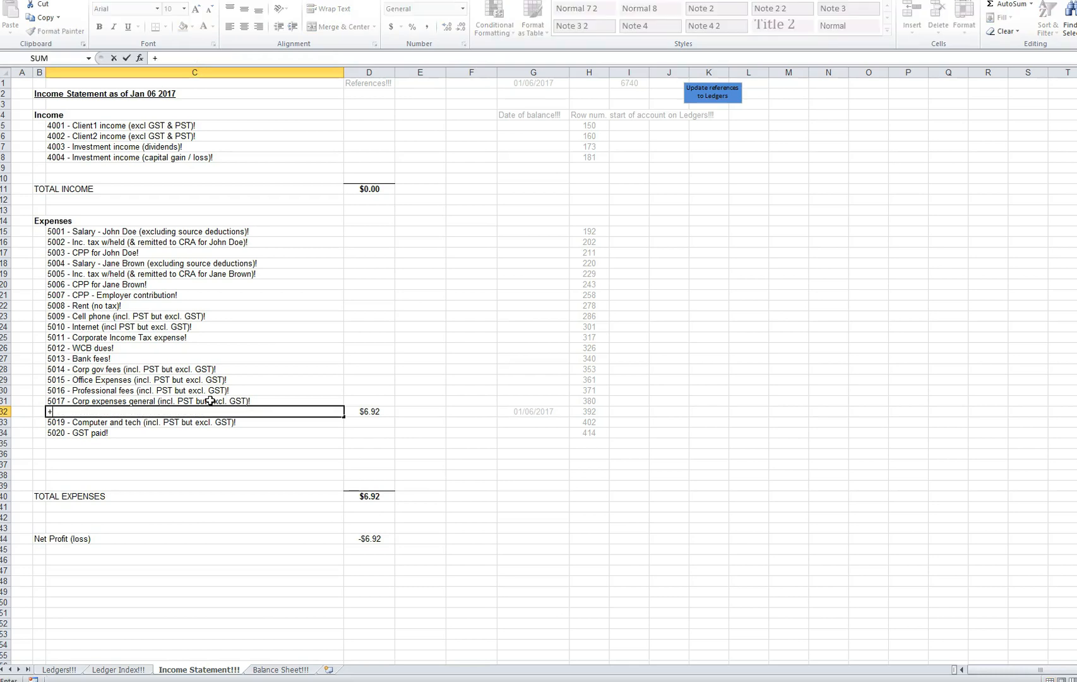
pyautogui.click(55, 671)
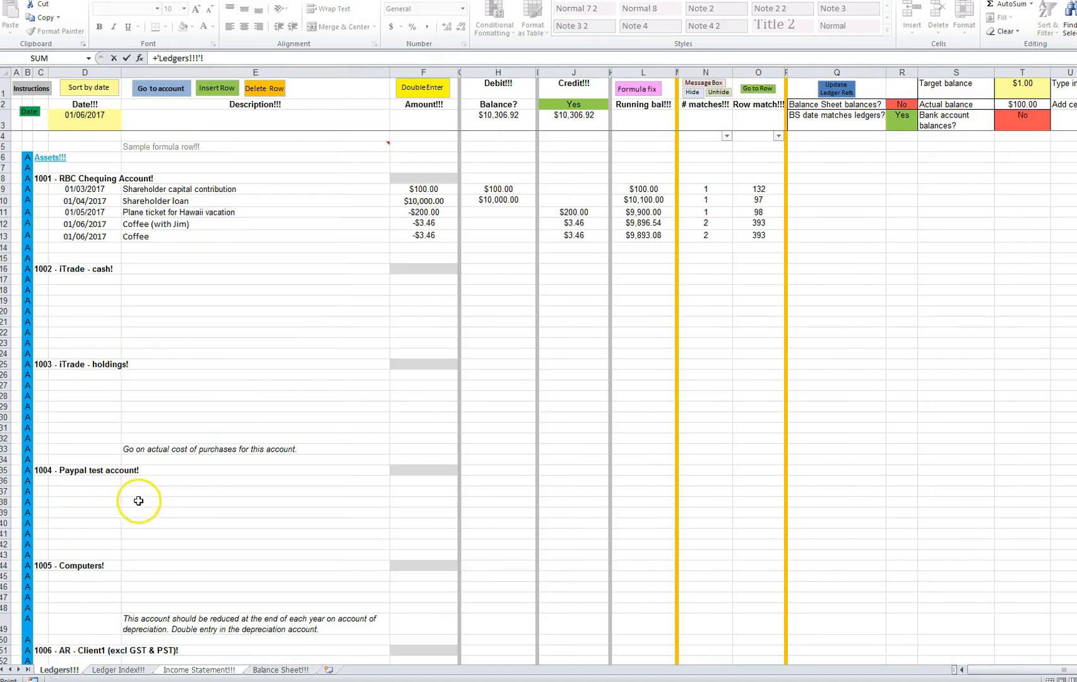
pyautogui.scroll(-15, 145, 499)
pyautogui.scroll(-20, 167, 469)
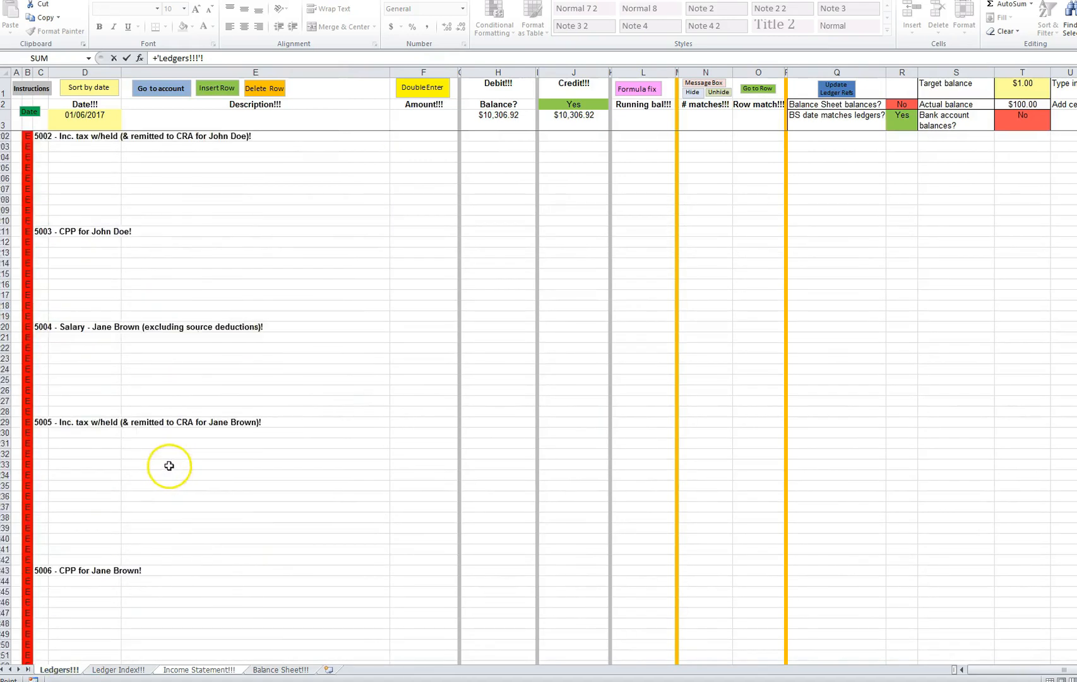
pyautogui.scroll(-20, 170, 464)
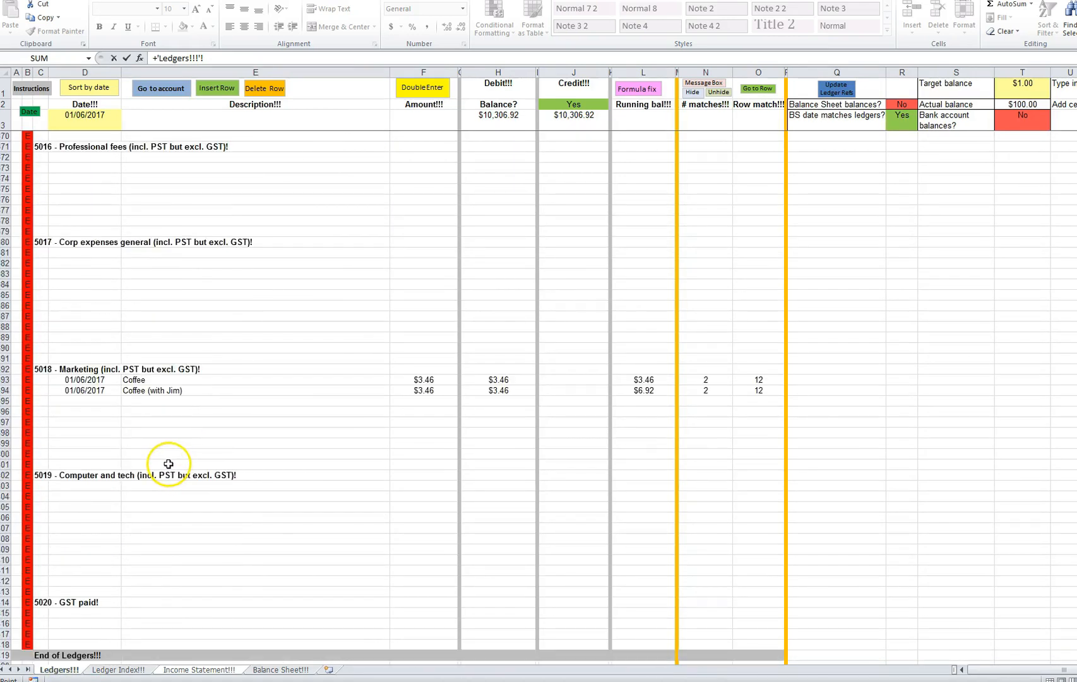
pyautogui.click(42, 373)
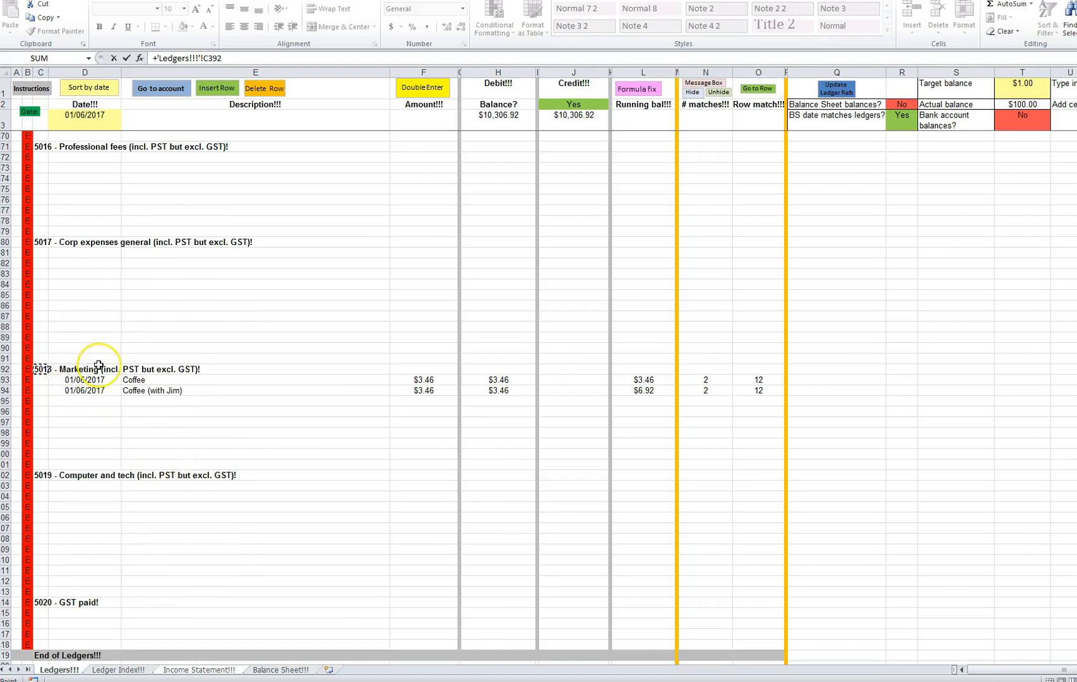
# Step: Link the Marketing account name in cell C32 of the income statement to cell C392 of the Ledgers sheet
pyautogui.press('Return')
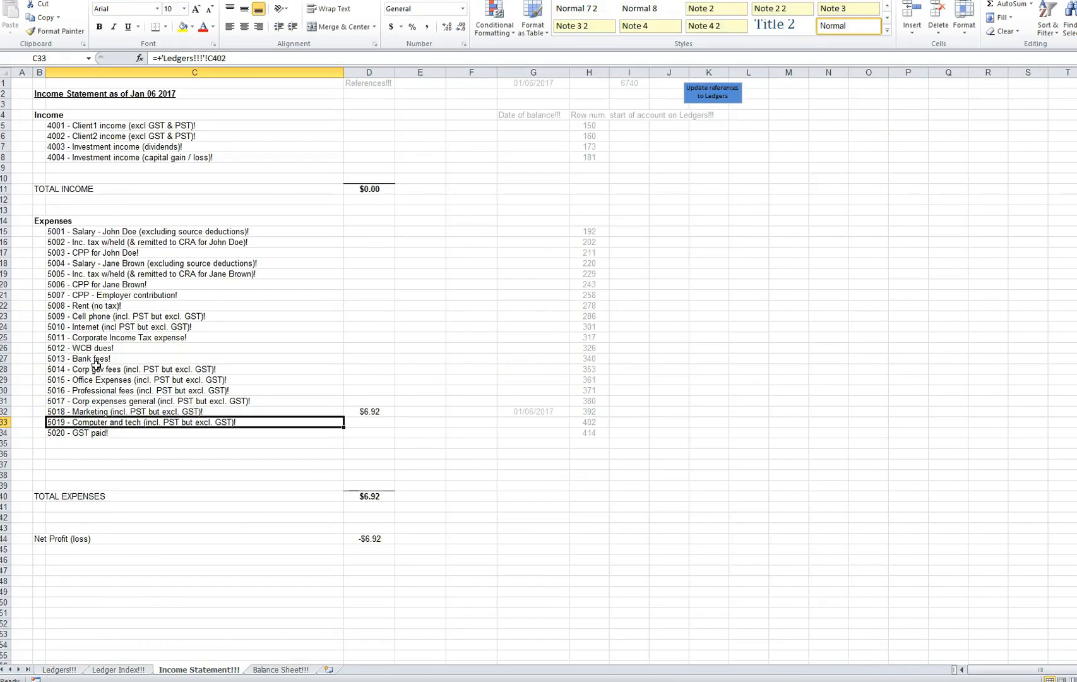
pyautogui.click(88, 411)
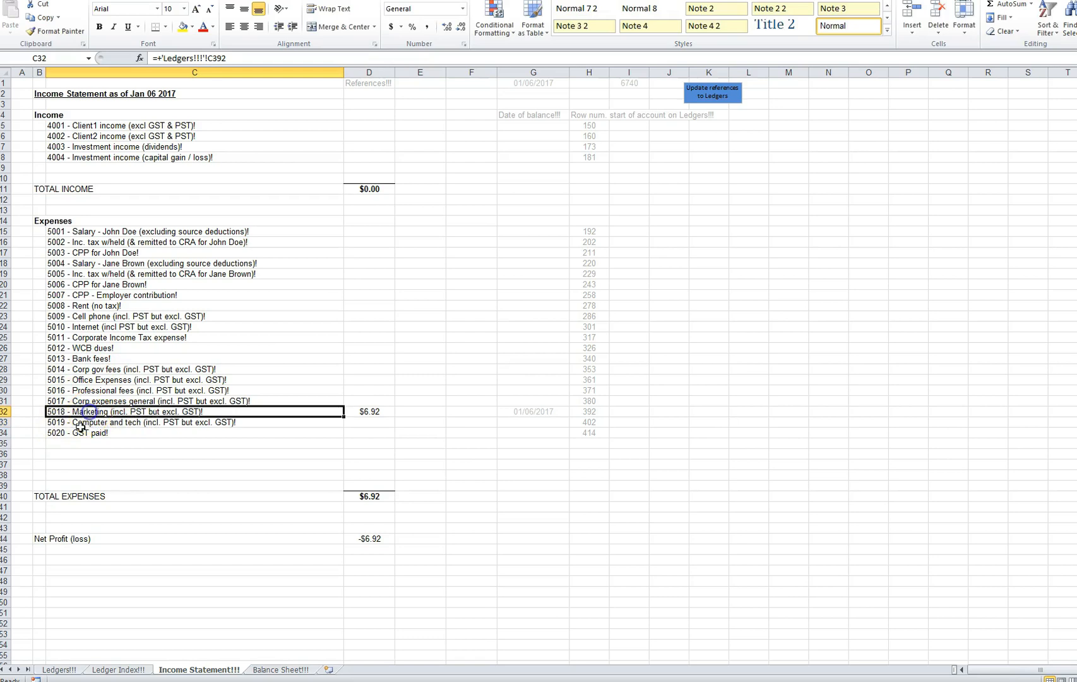
pyautogui.click(374, 411)
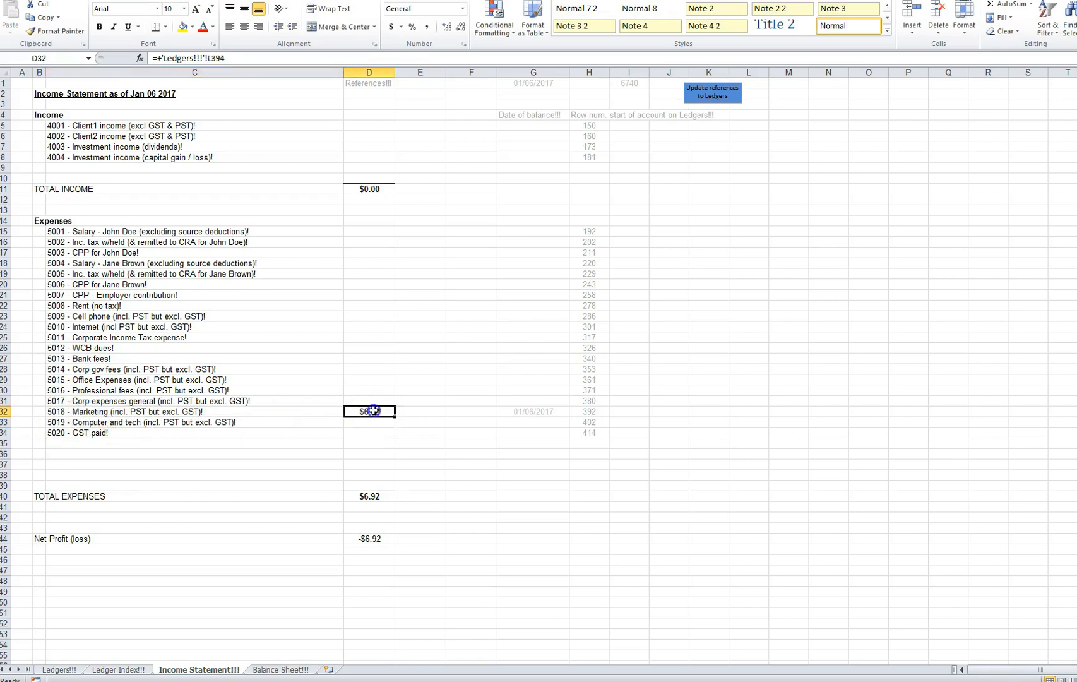
# Step: Update the references to the ledgers on both the income statement and the balance sheet
pyautogui.click(712, 92)
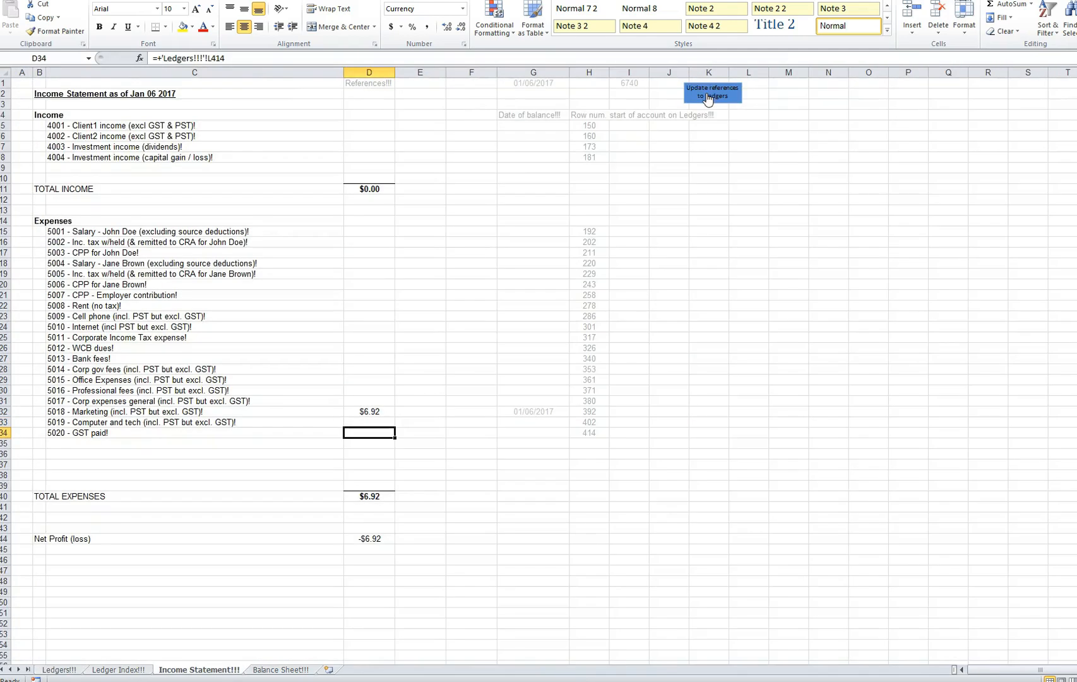
pyautogui.click(377, 412)
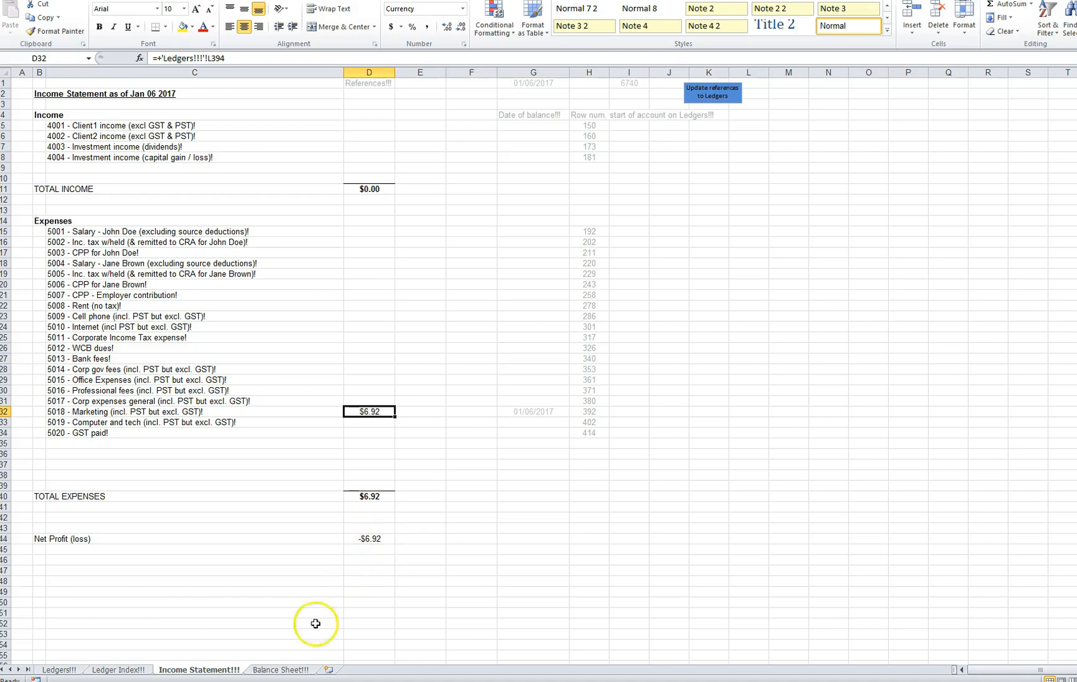
pyautogui.click(282, 670)
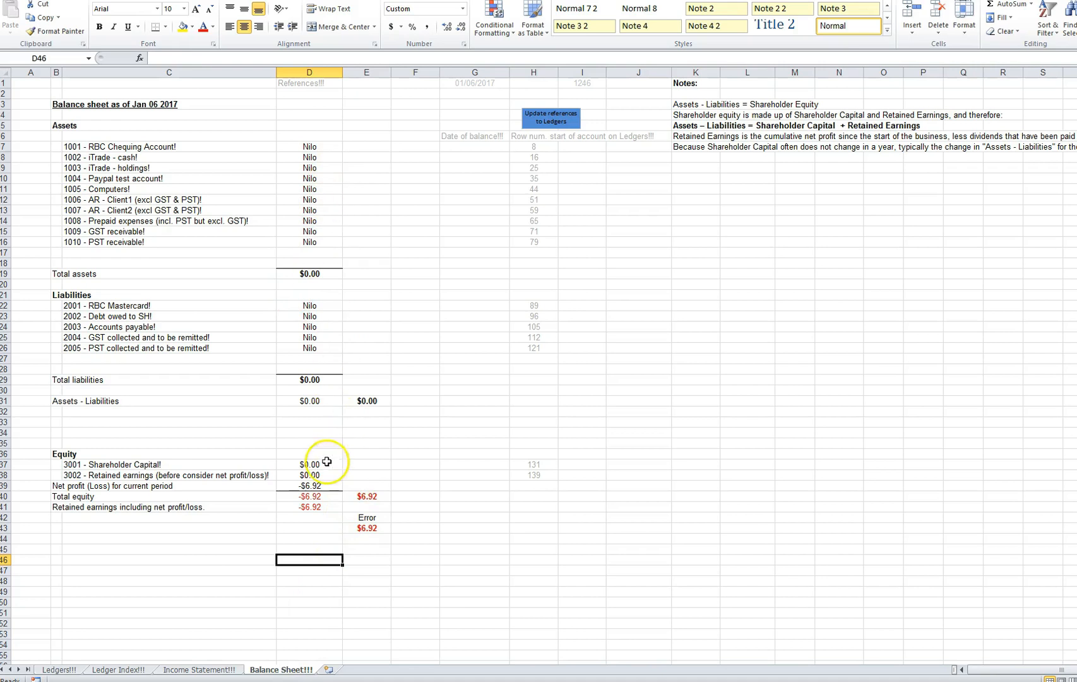
pyautogui.click(556, 121)
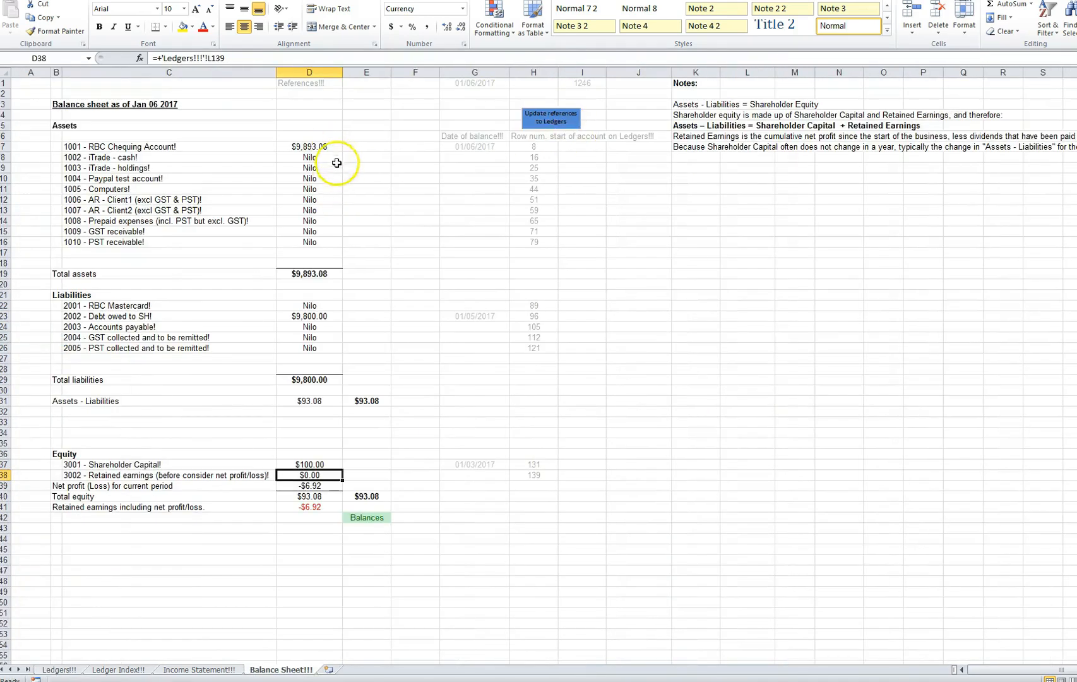
# Step: Examine the balance sheet's chequing, shareholder debt, share capital and net profit lines, and compare Assets - Liabilities with total equity
pyautogui.click(126, 149)
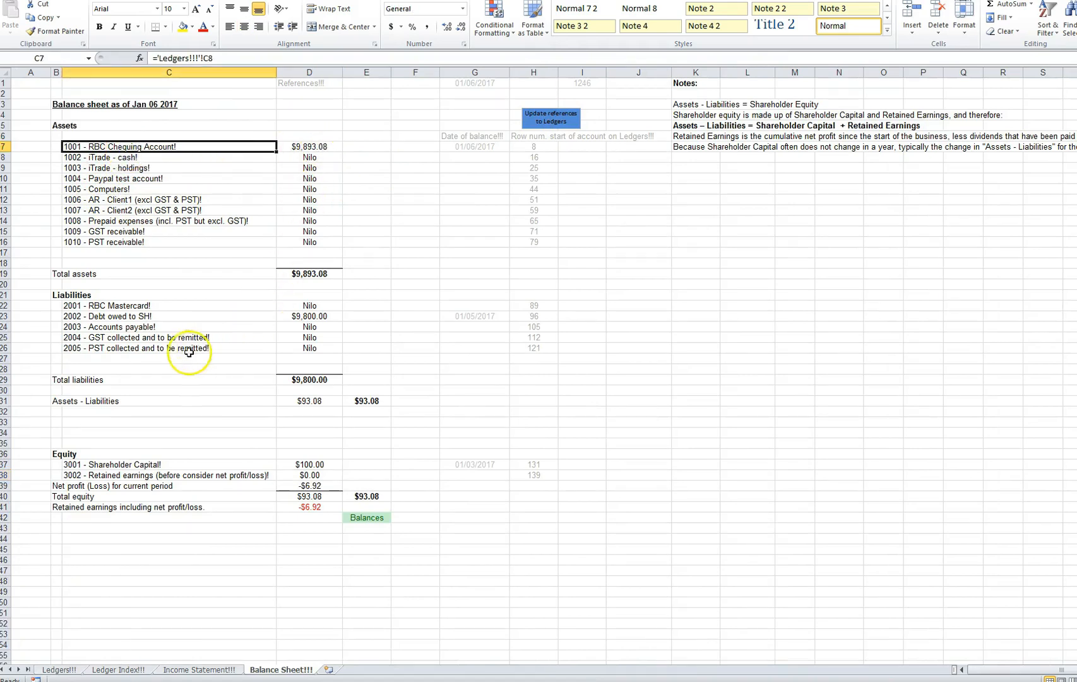
pyautogui.click(111, 316)
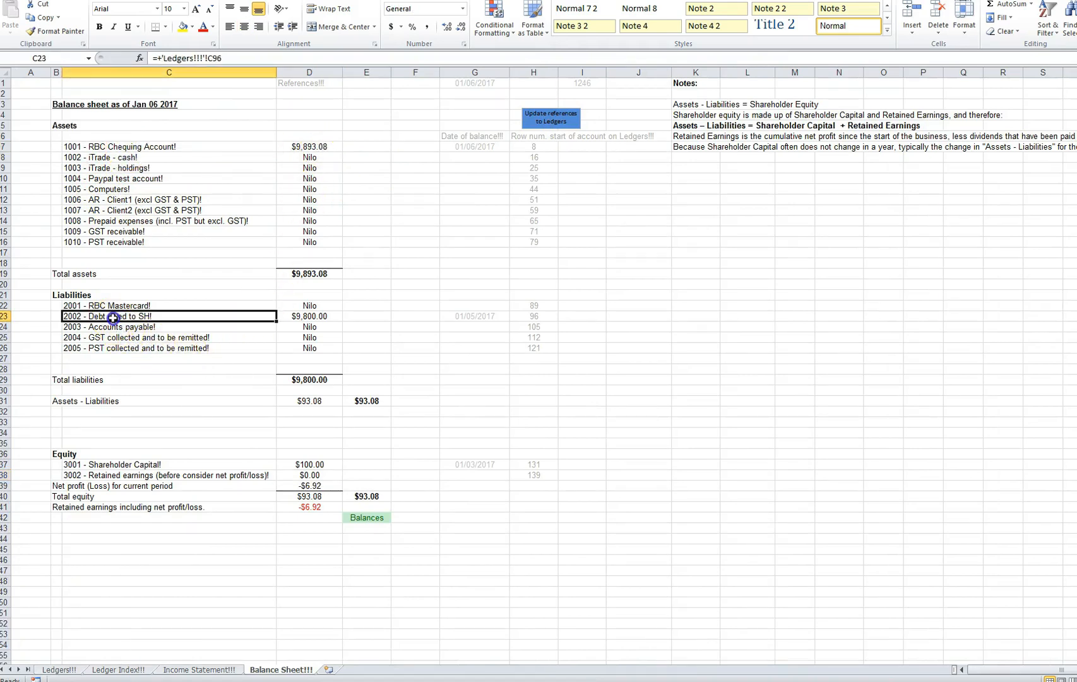
pyautogui.click(310, 317)
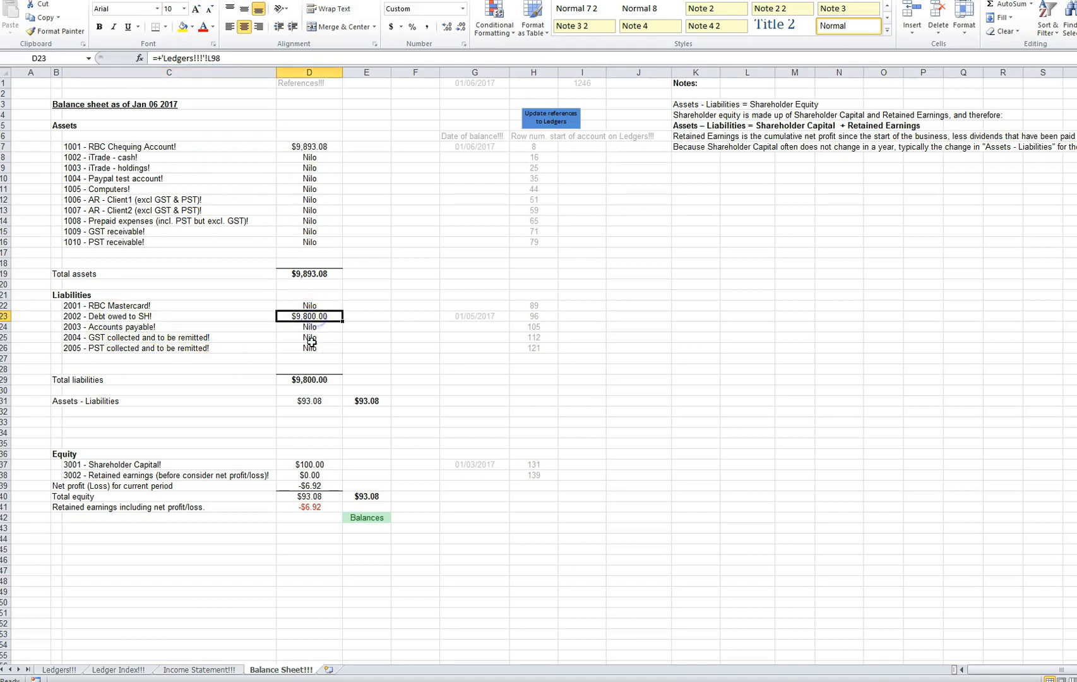
pyautogui.click(133, 465)
pyautogui.click(308, 465)
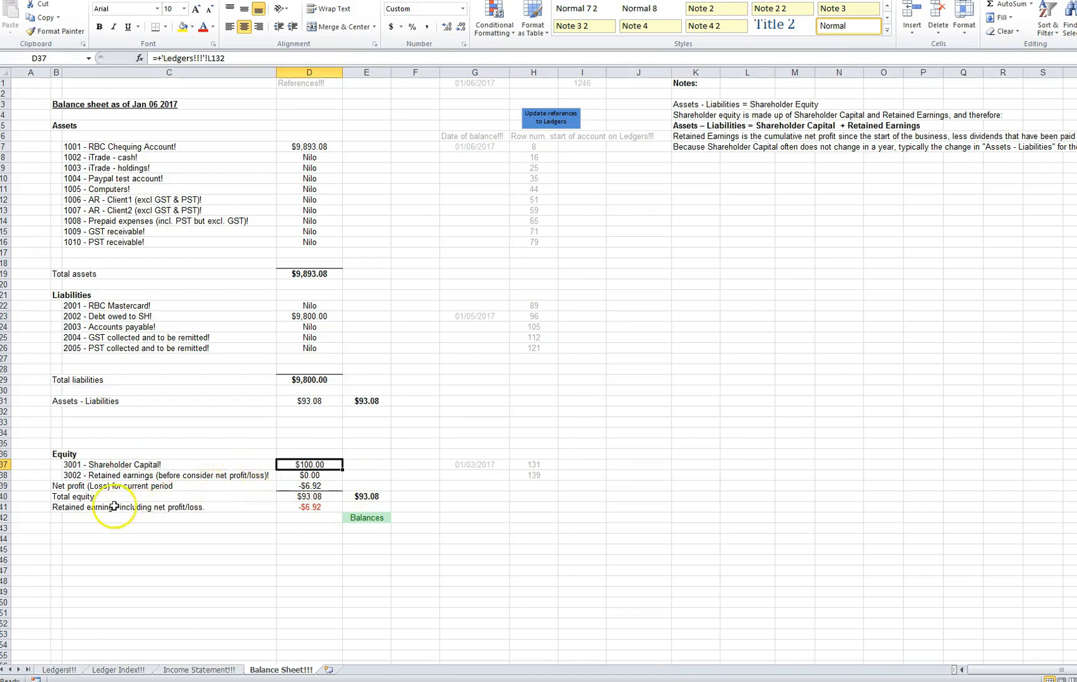
pyautogui.click(317, 487)
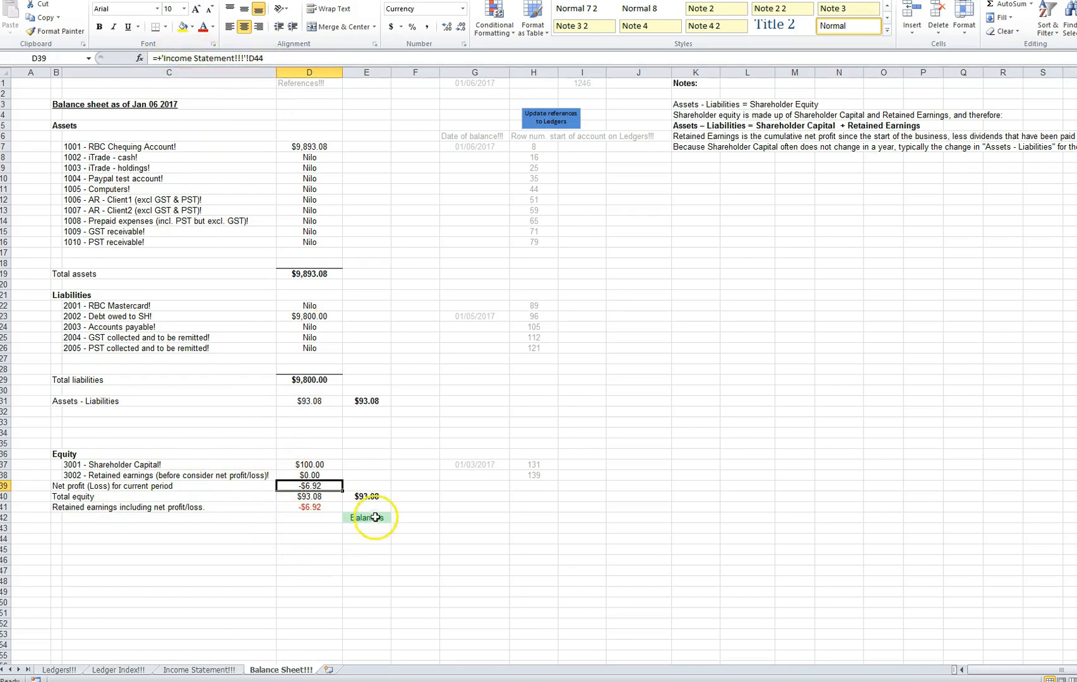
pyautogui.click(374, 401)
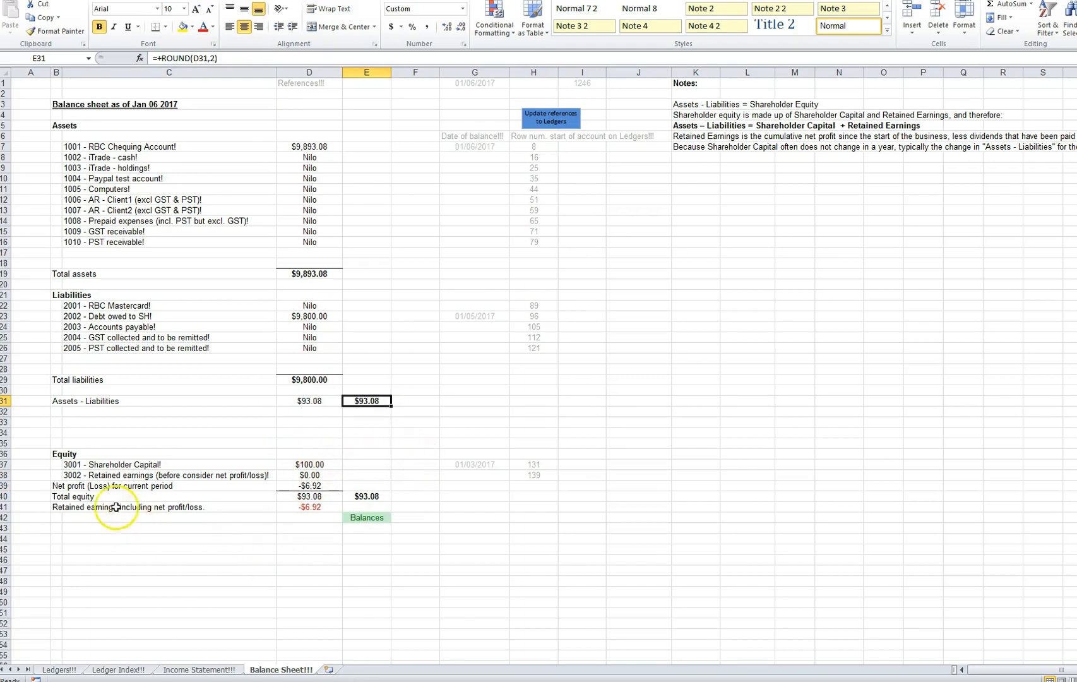
pyautogui.click(364, 496)
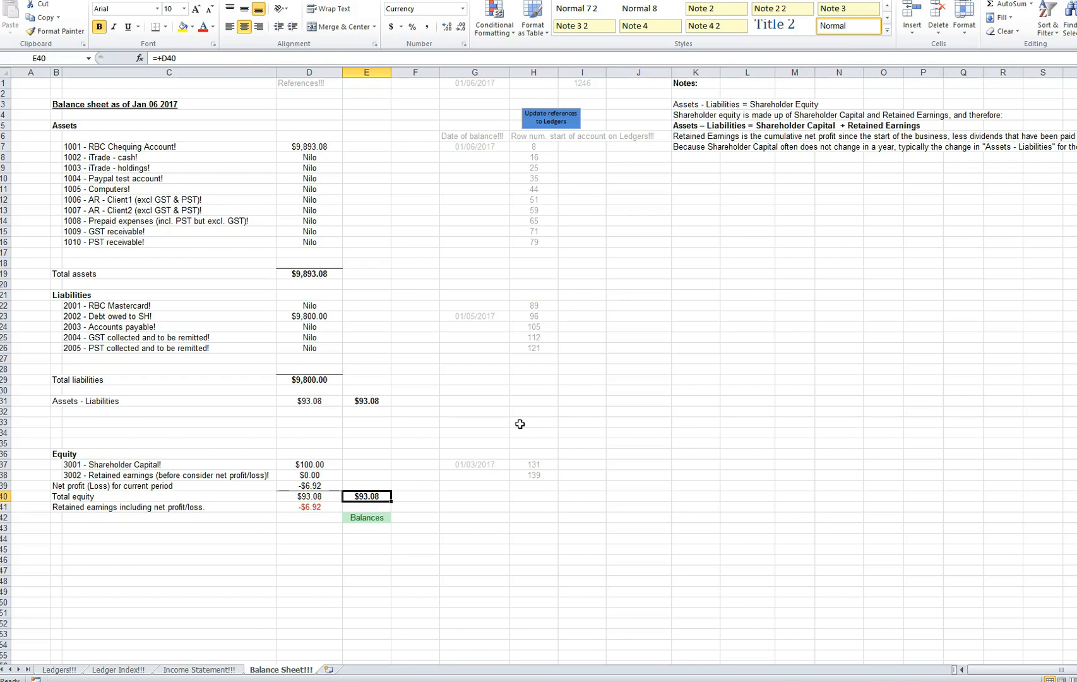
# Step: Review the number of matches and row matches of the RBC Chequing Account entries on the Ledgers sheet
pyautogui.click(62, 670)
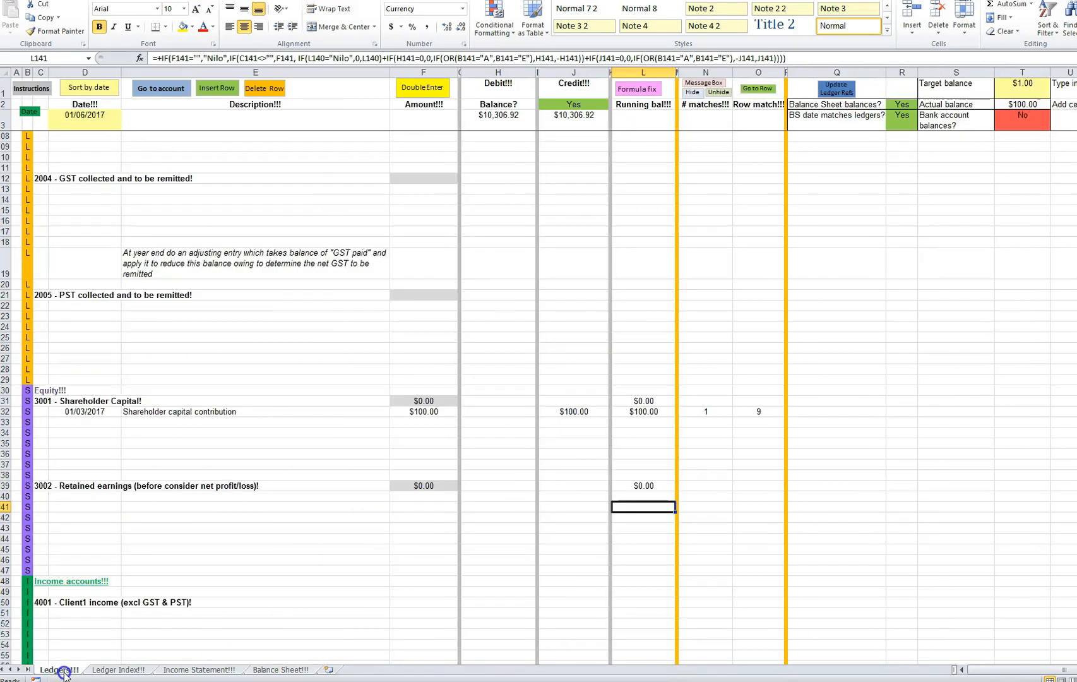
pyautogui.scroll(20, 247, 456)
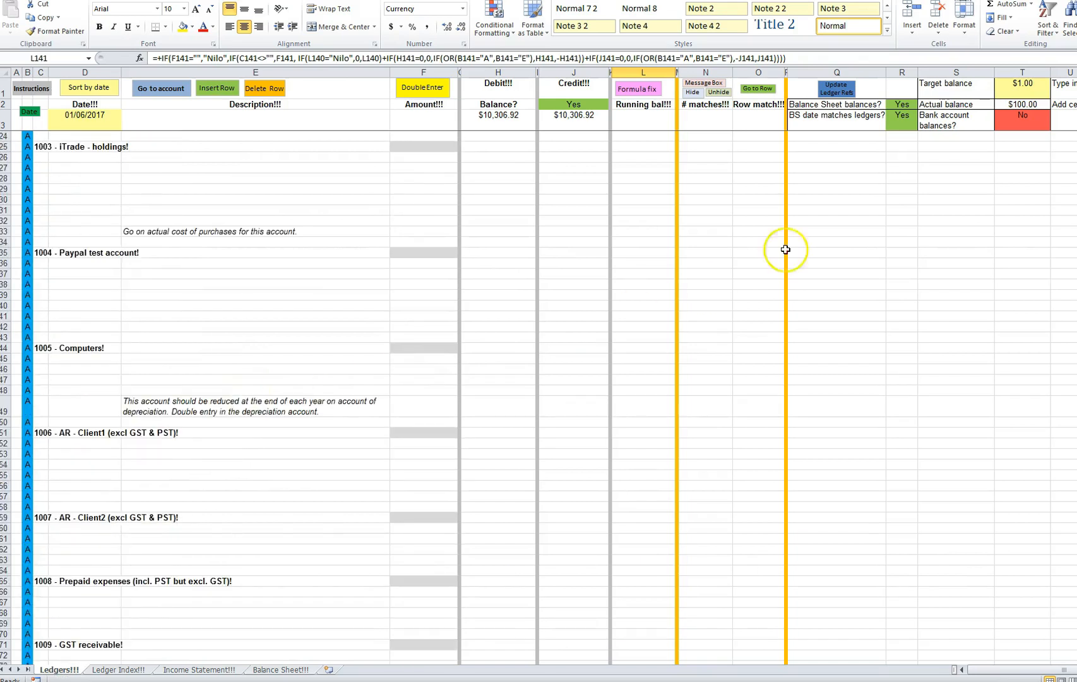
pyautogui.scroll(7, 975, 141)
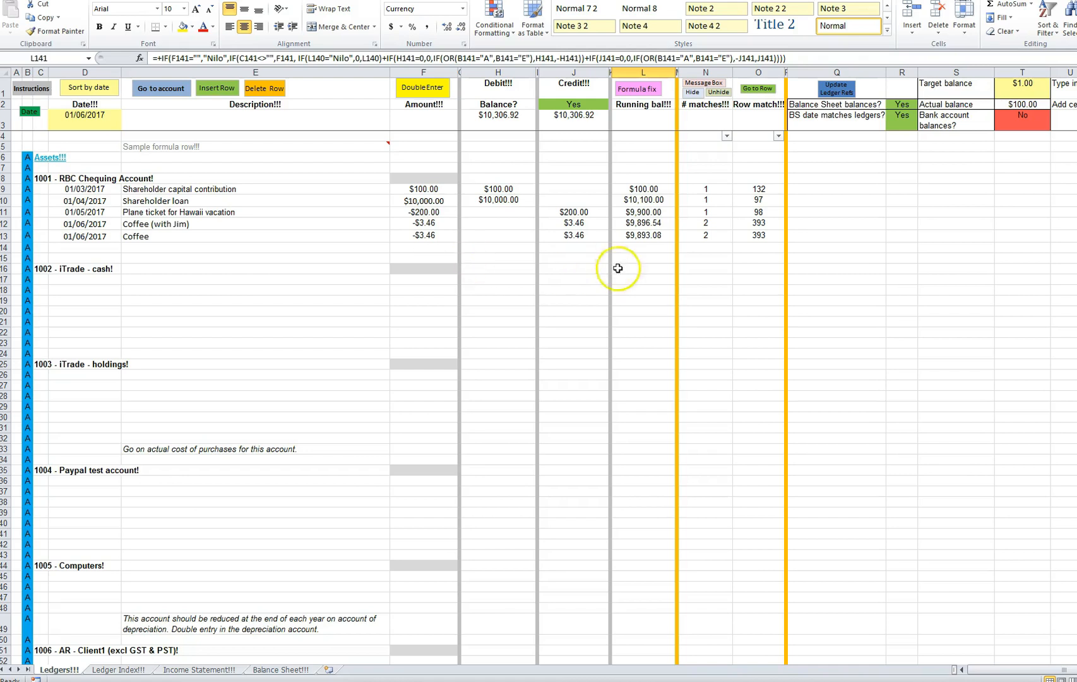
pyautogui.moveTo(706, 207); pyautogui.dragTo(758, 222)
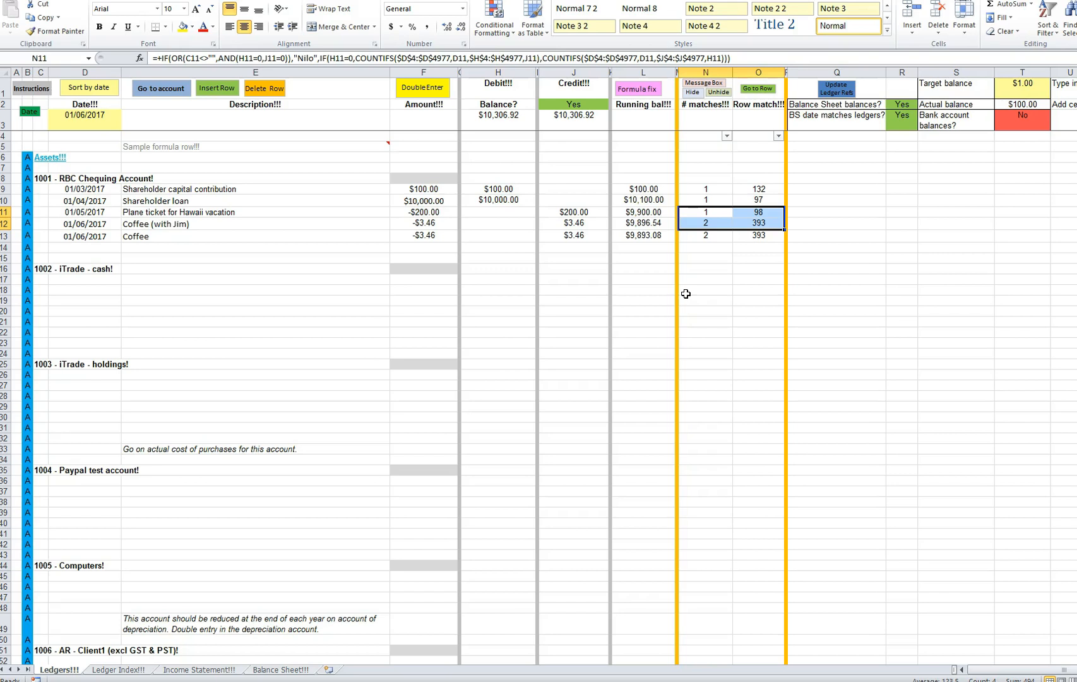
pyautogui.click(90, 250)
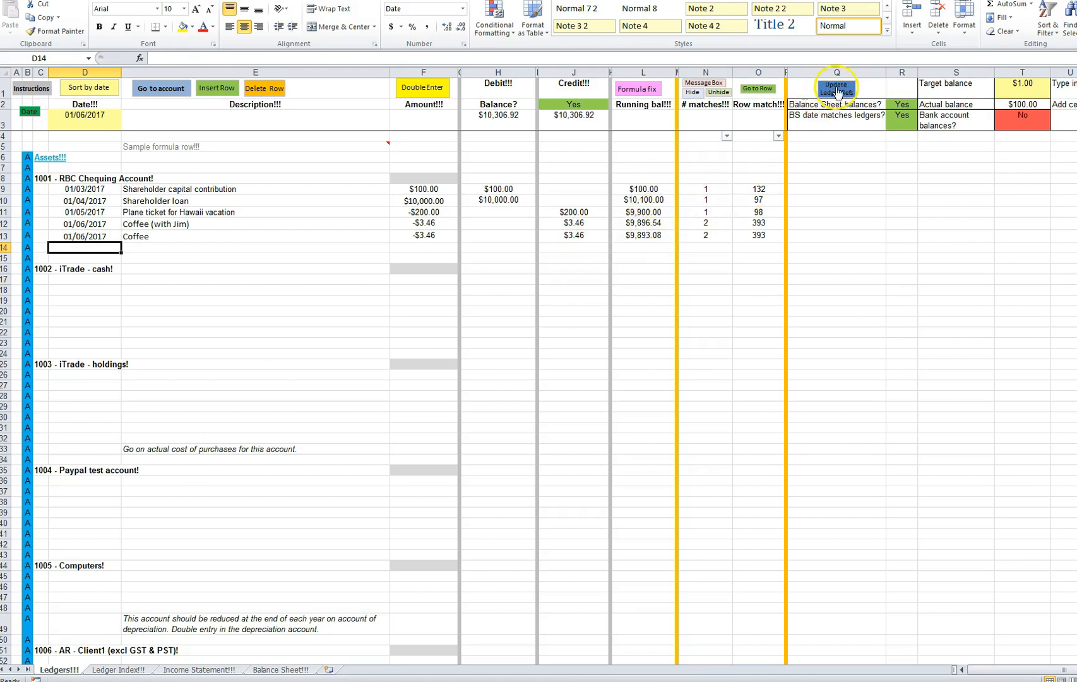
# Step: Look over the statement sheets and update all their ledger references from the Ledgers sheet
pyautogui.click(212, 671)
pyautogui.click(282, 670)
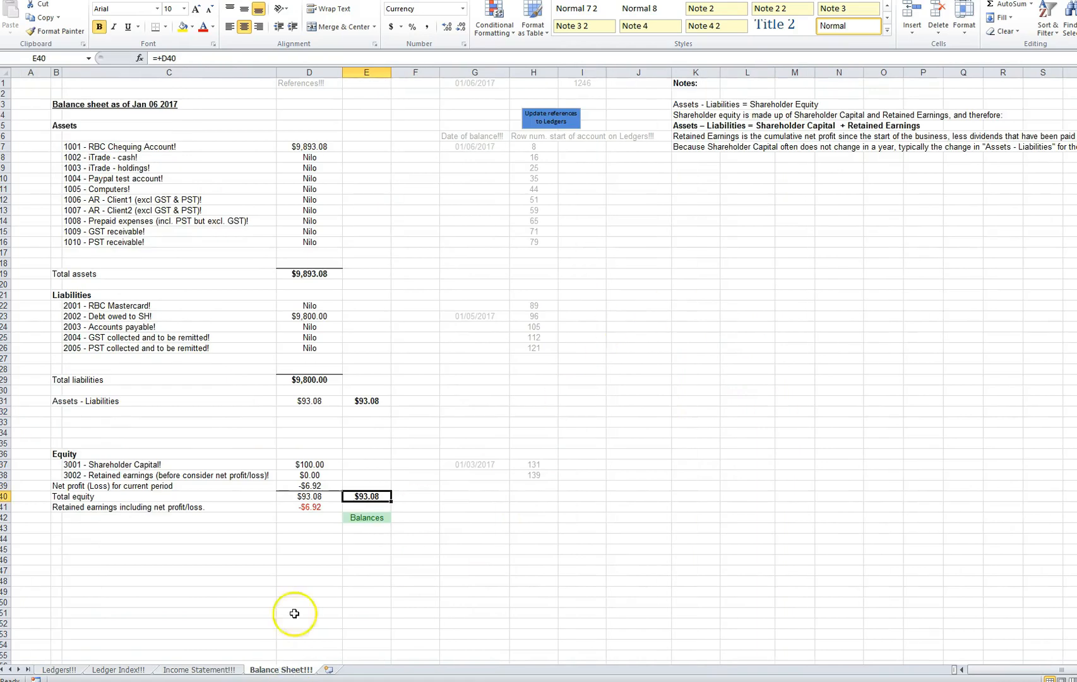
pyautogui.click(118, 671)
pyautogui.click(58, 670)
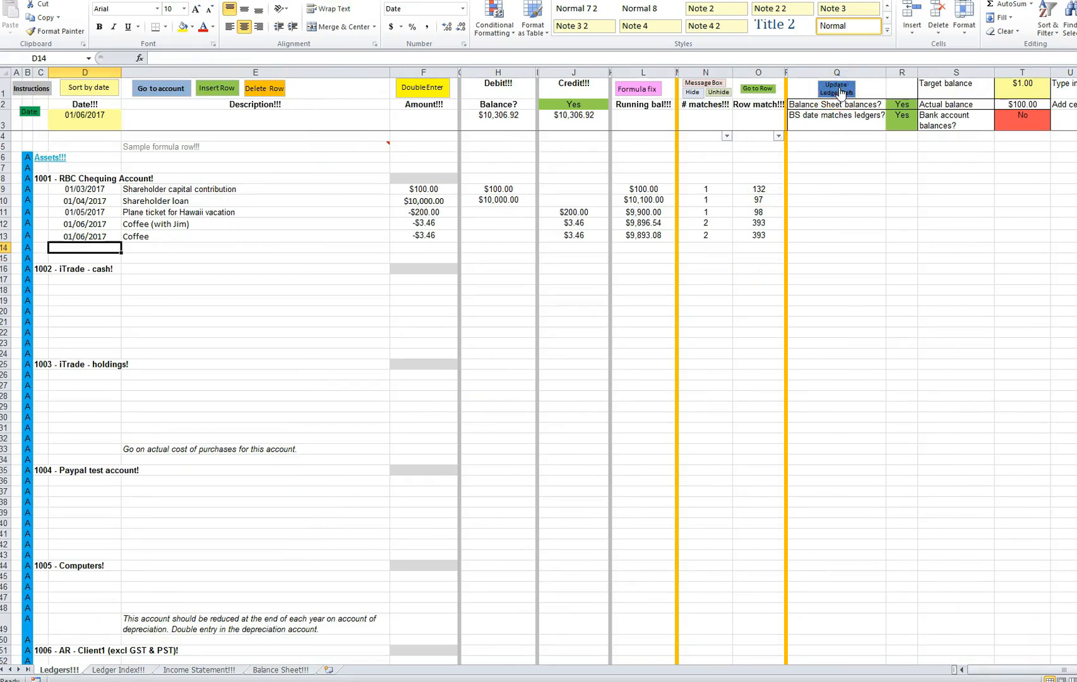
pyautogui.click(826, 98)
# Step: Check the "Balance Sheet balances?" formula on the Ledgers sheet against balance sheet cells E40, E31 and E42
pyautogui.click(906, 106)
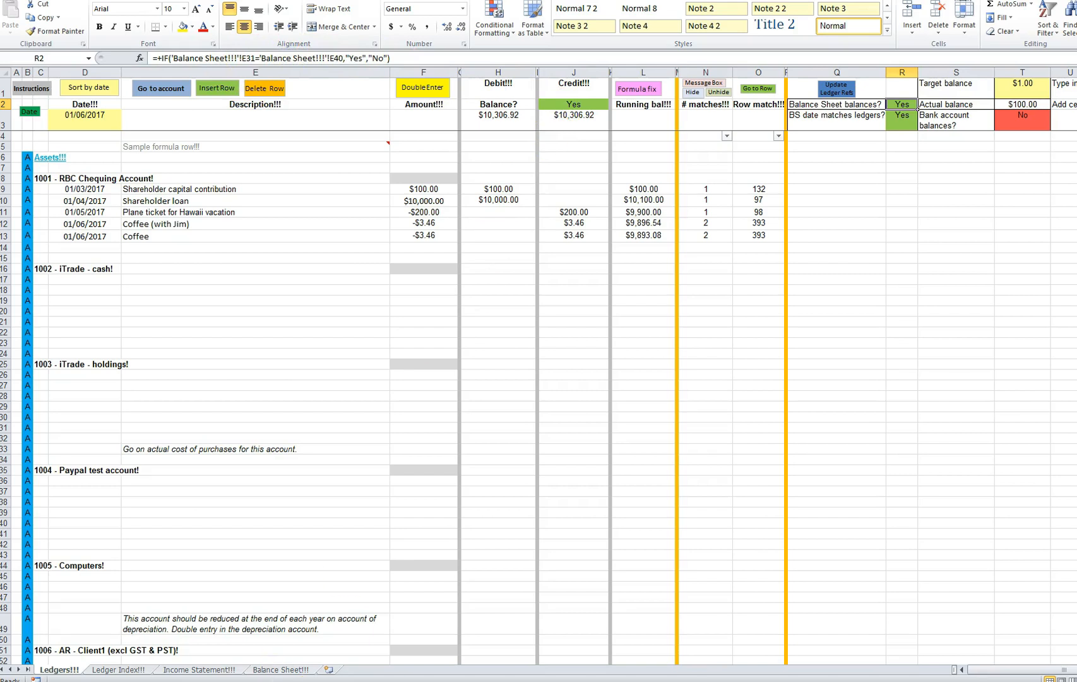
pyautogui.click(271, 669)
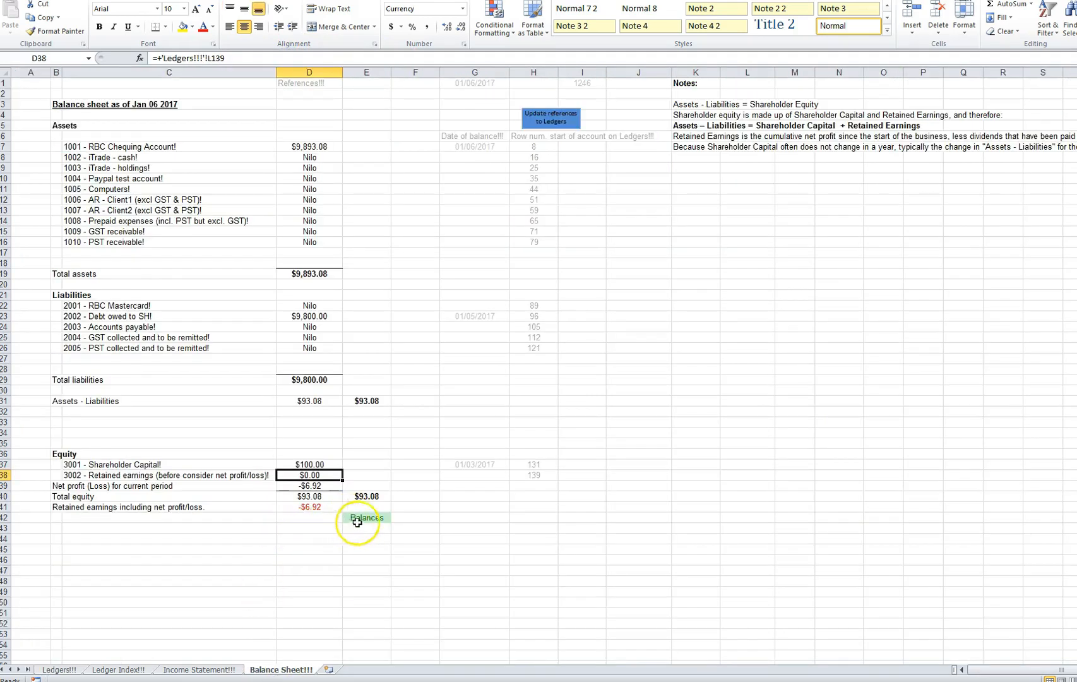
pyautogui.click(368, 496)
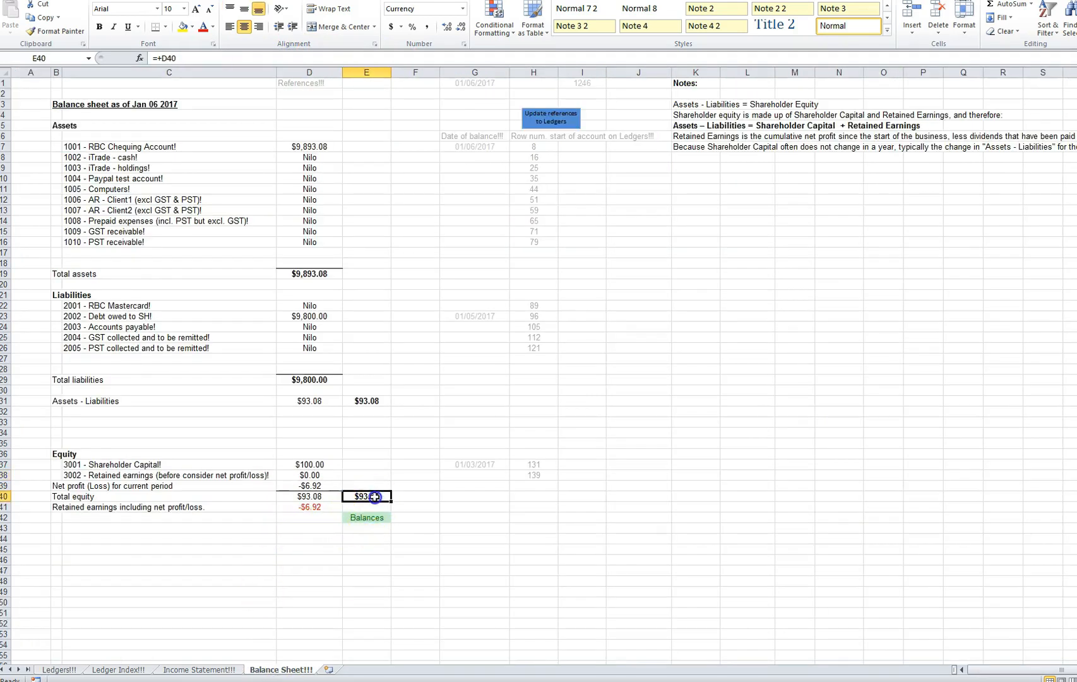
pyautogui.click(371, 401)
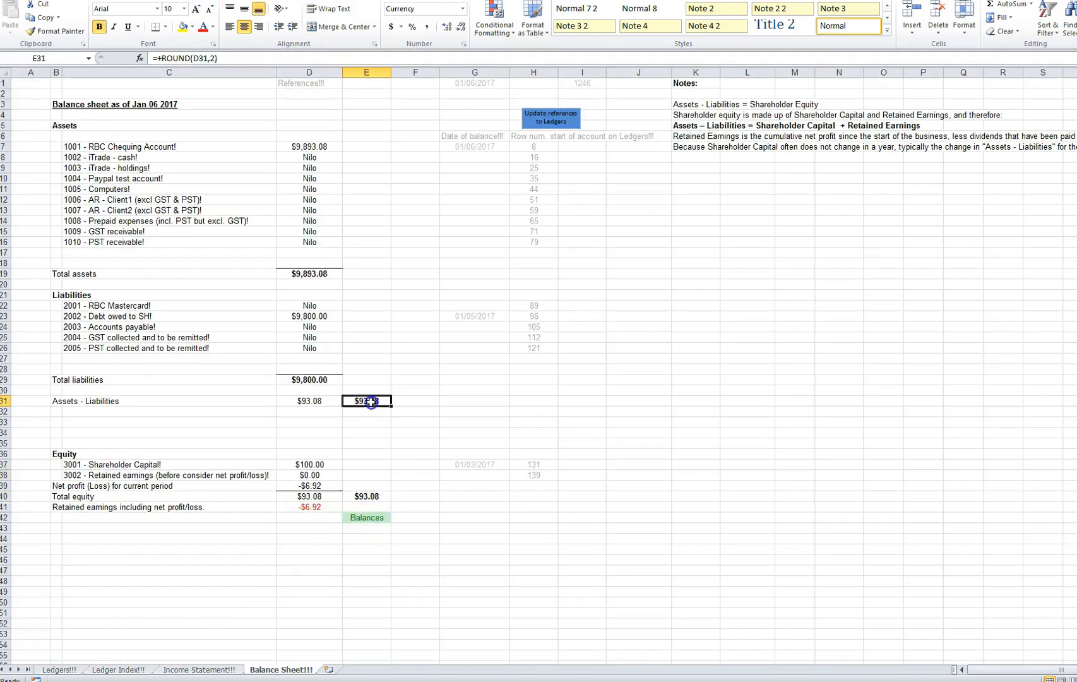
pyautogui.click(370, 518)
# Step: Inspect the "BS date matches ledgers?" check and the balance sheet date, chequing balance and chequing date in G1, D7 and G7
pyautogui.click(63, 670)
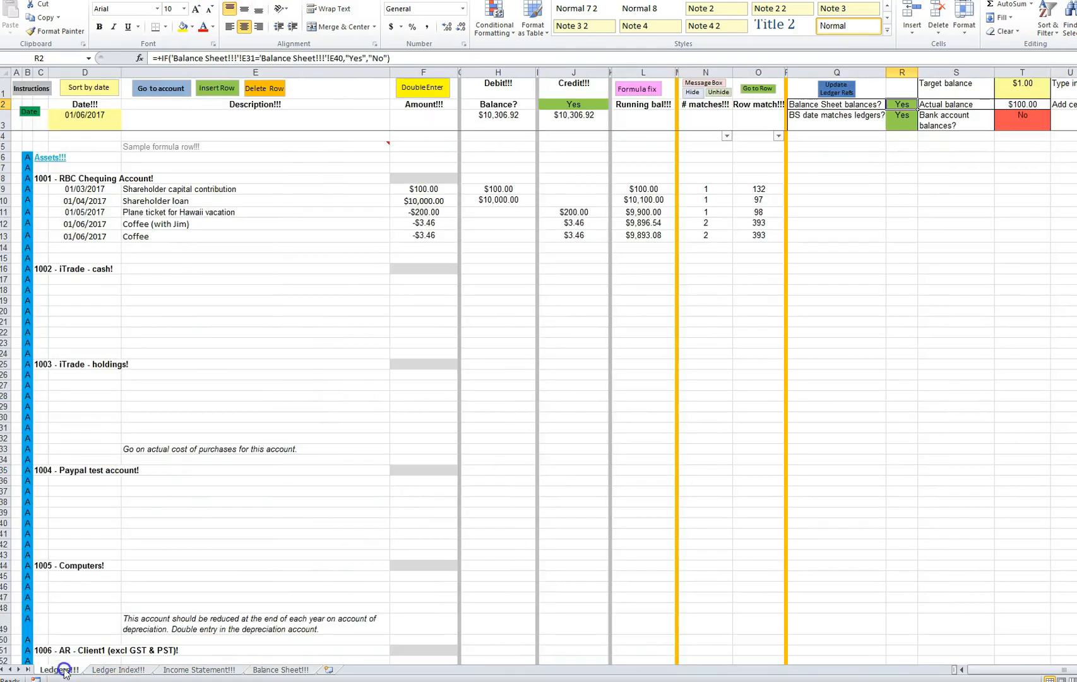
pyautogui.click(904, 117)
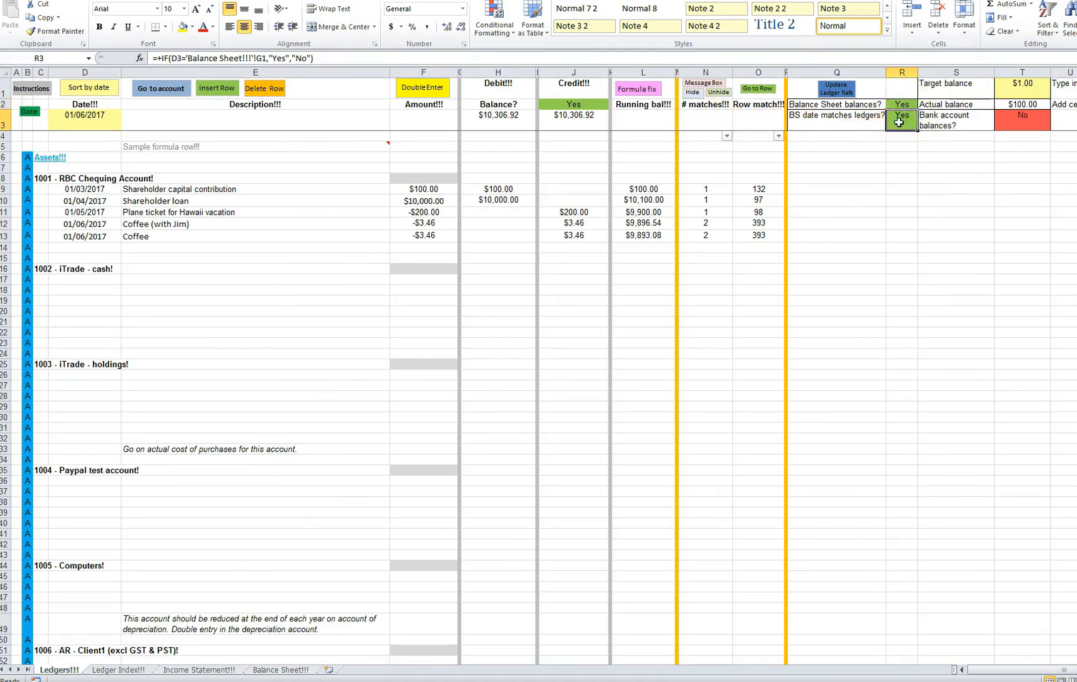
pyautogui.click(834, 120)
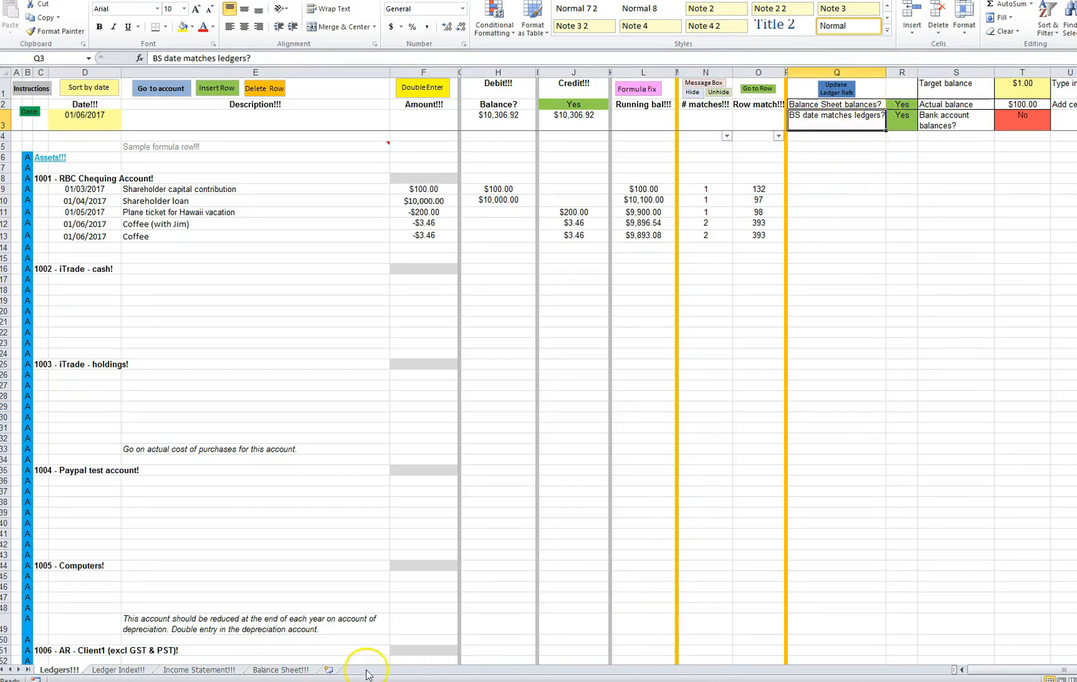
pyautogui.click(282, 669)
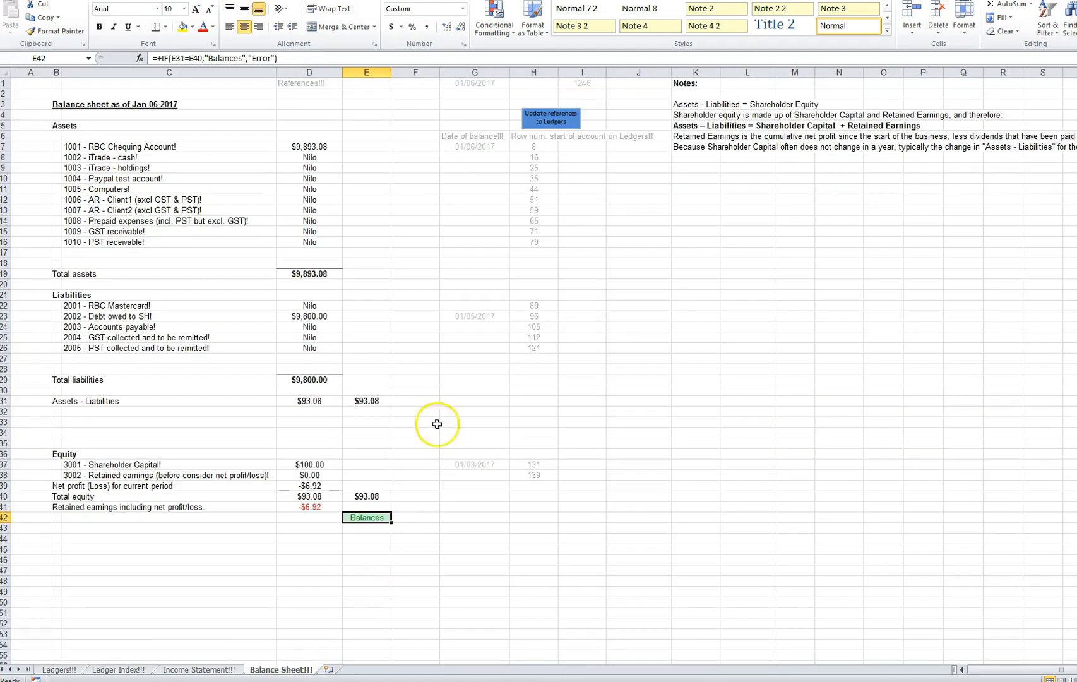
pyautogui.click(474, 83)
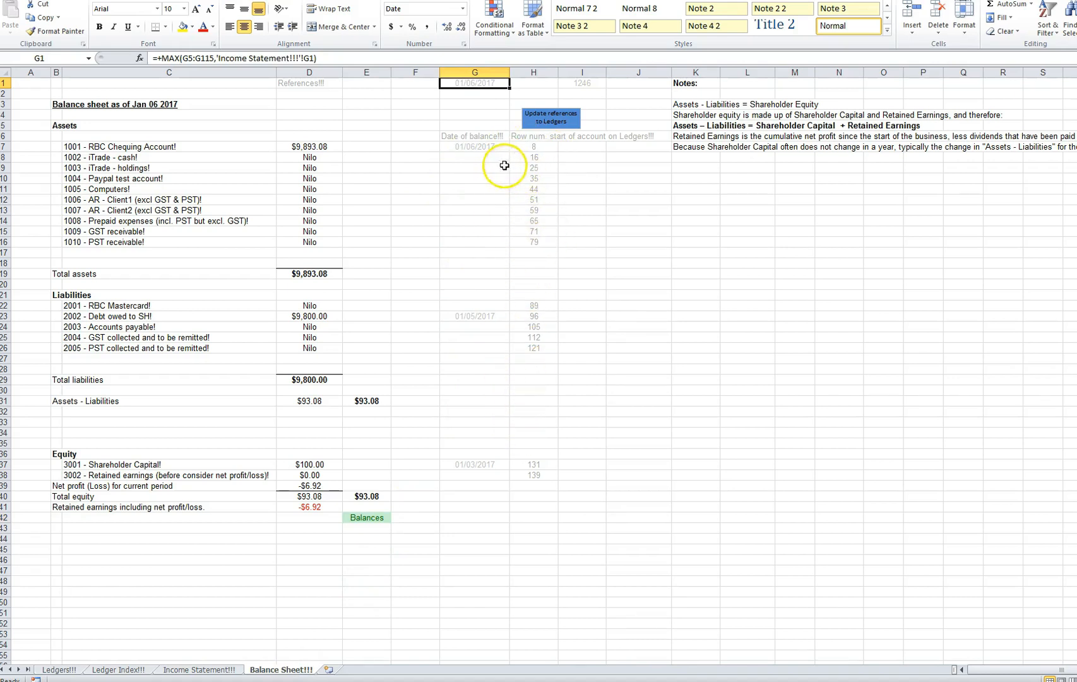
pyautogui.click(312, 148)
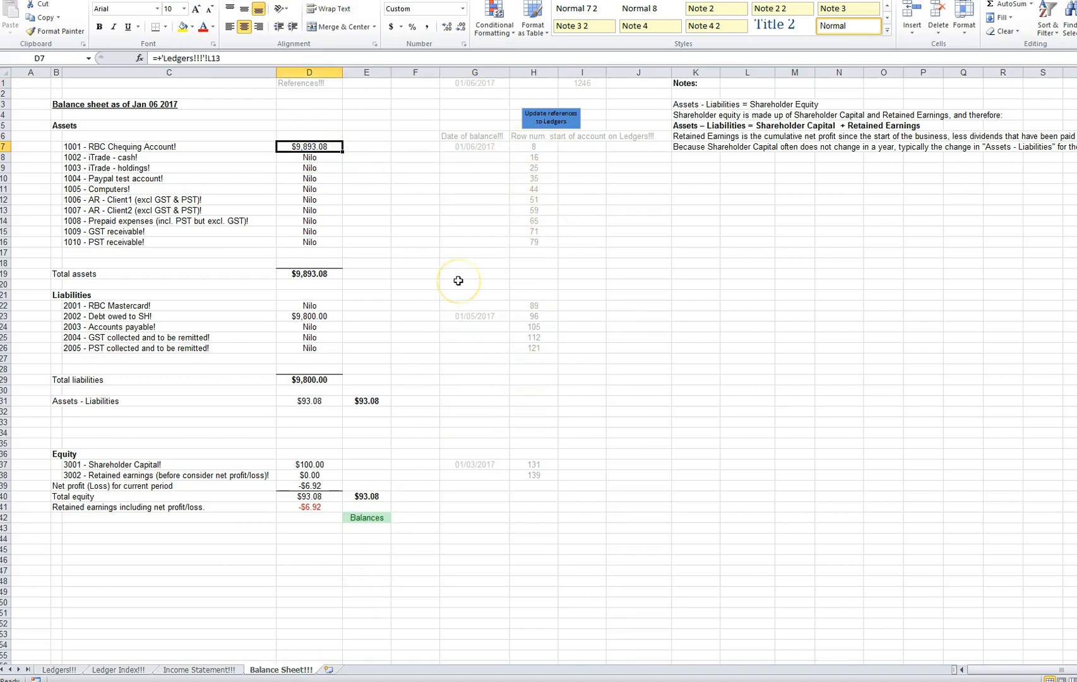
pyautogui.click(479, 147)
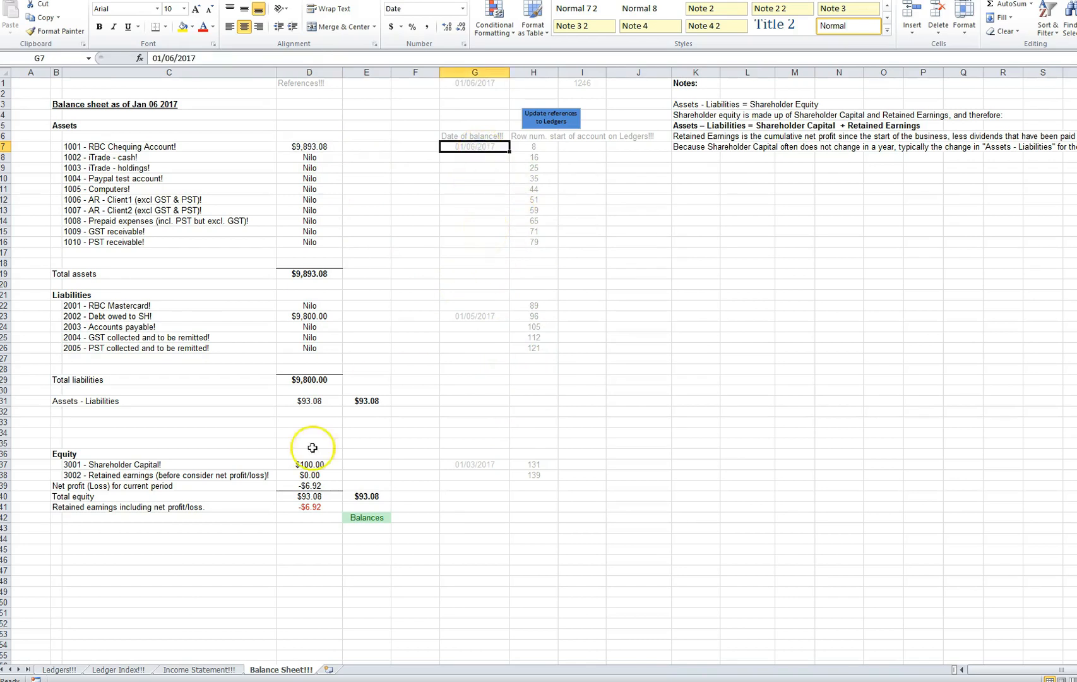
# Step: Compare the running balance and date of the last chequing entry in the ledger with the balance sheet's chequing date
pyautogui.click(71, 670)
pyautogui.click(644, 236)
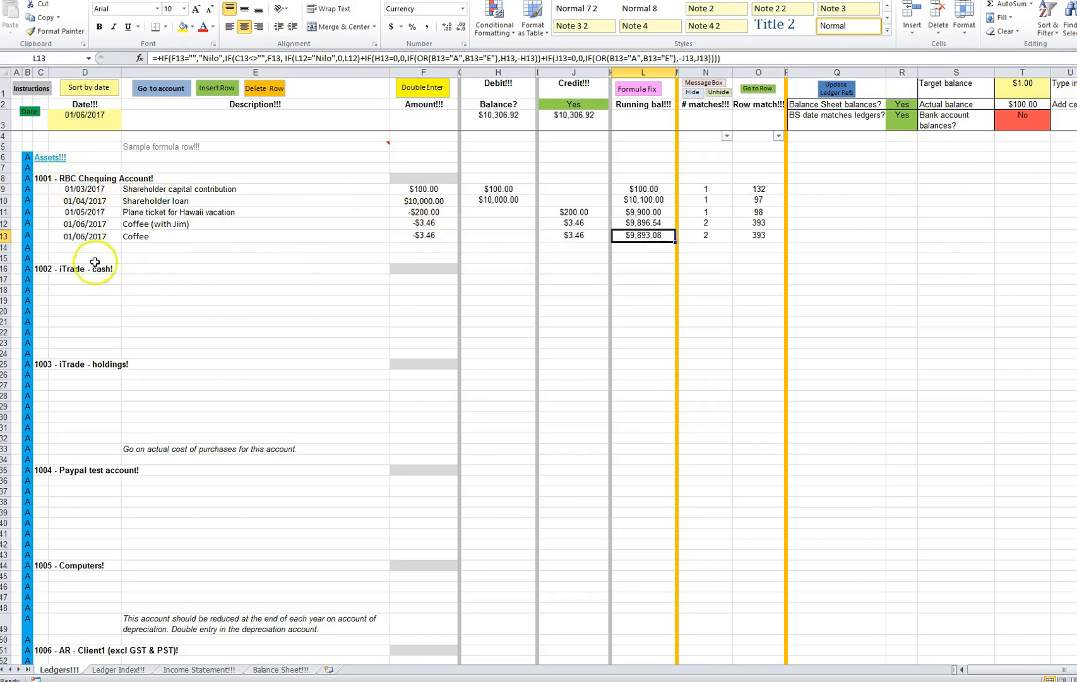
pyautogui.click(91, 236)
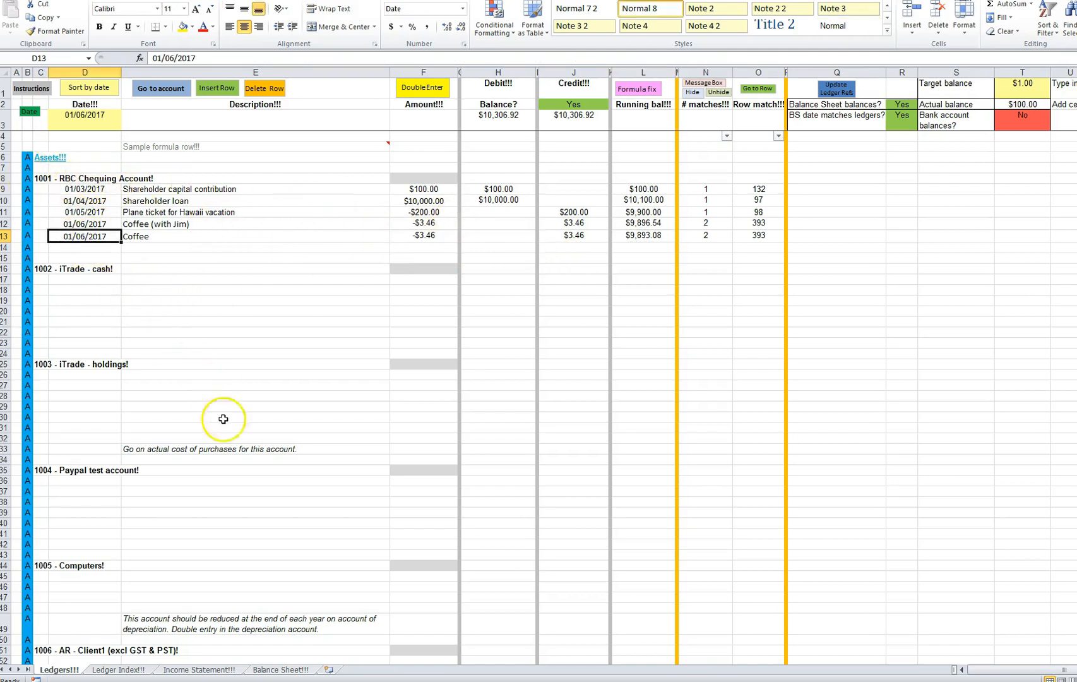
pyautogui.click(272, 673)
pyautogui.click(474, 147)
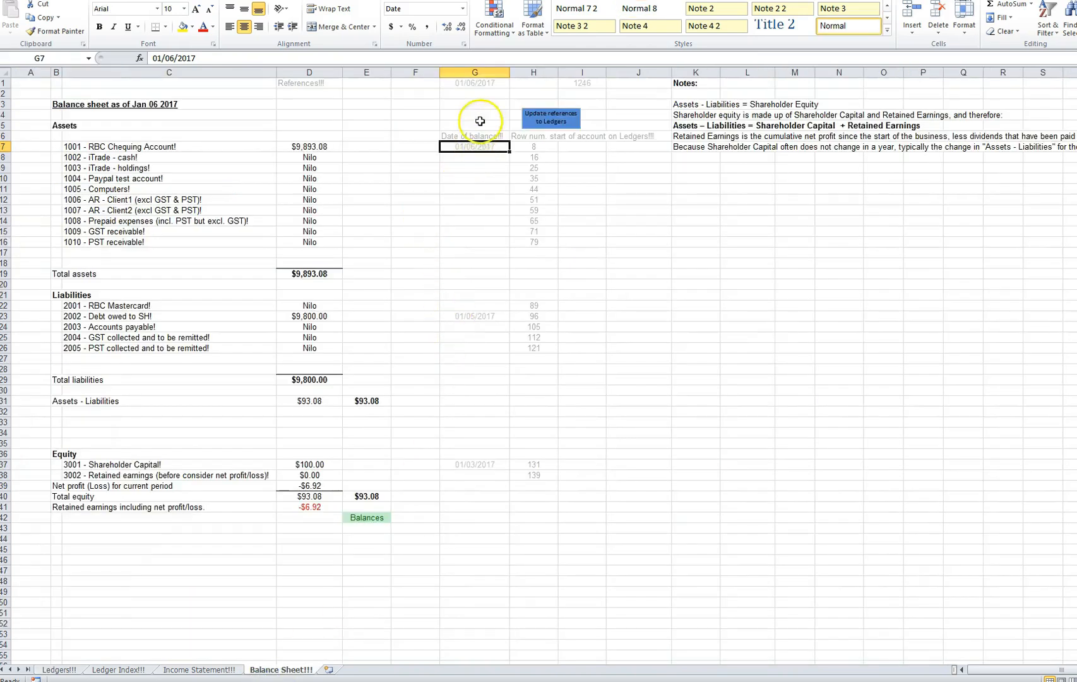
# Step: Inspect the balance sheet date formula in G1 and the account balance dates listed below it in column G
pyautogui.click(476, 84)
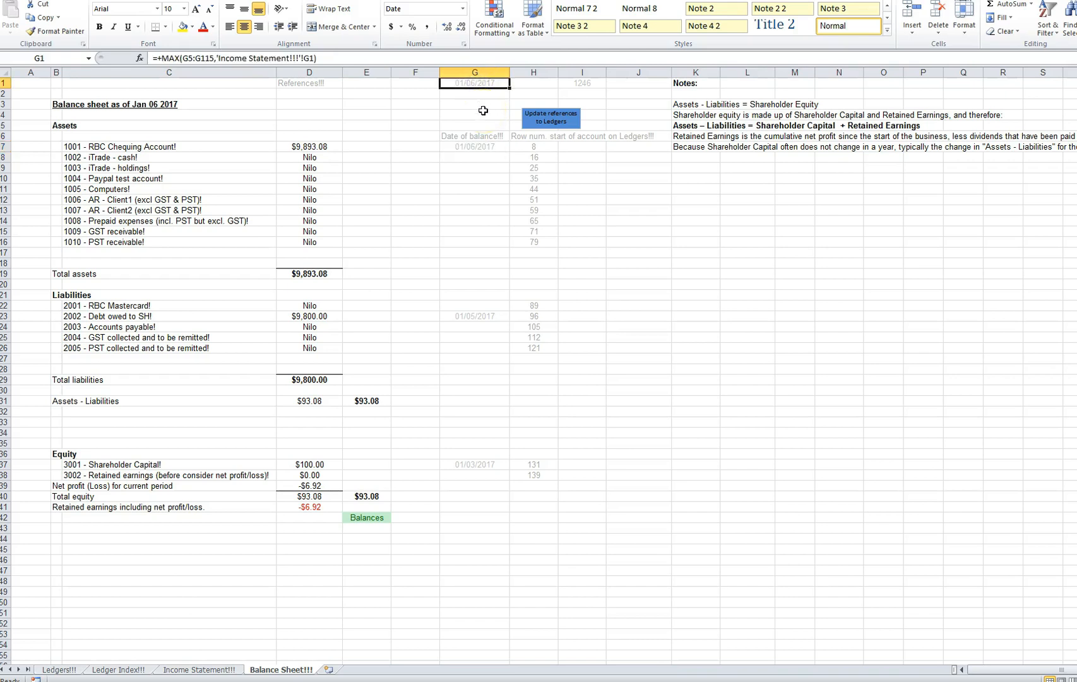
pyautogui.moveTo(475, 125); pyautogui.dragTo(488, 606)
pyautogui.click(480, 314)
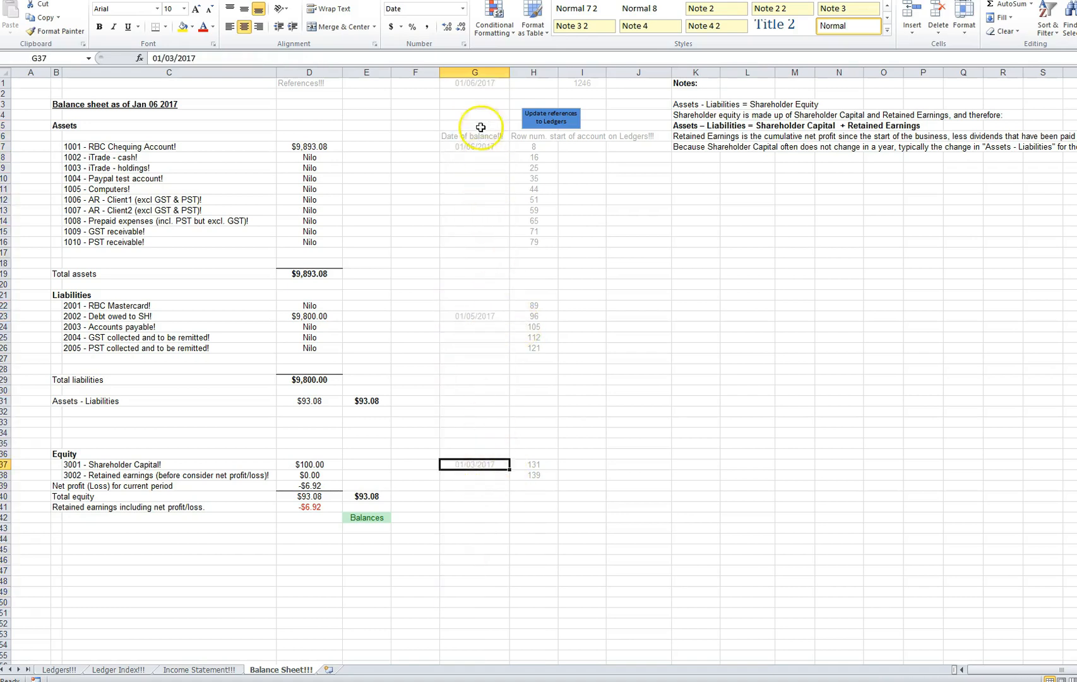
pyautogui.click(476, 83)
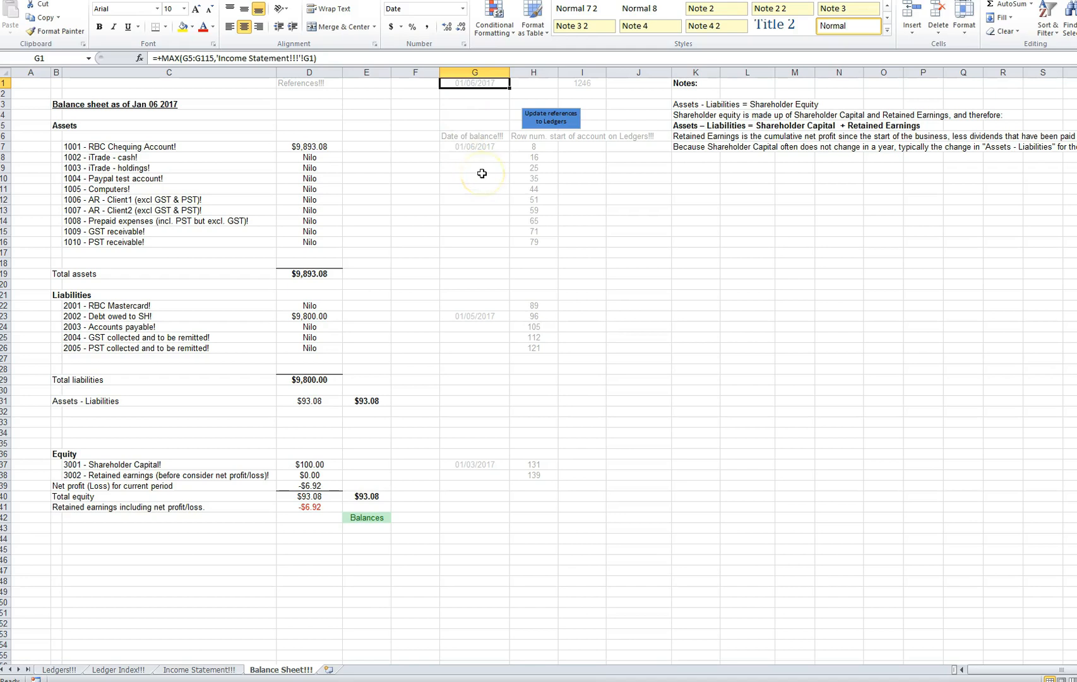
# Step: Compare the last running balances of the RBC Chequing and Debt owed to SH ledgers with the balance sheet's debt balance and date
pyautogui.click(62, 671)
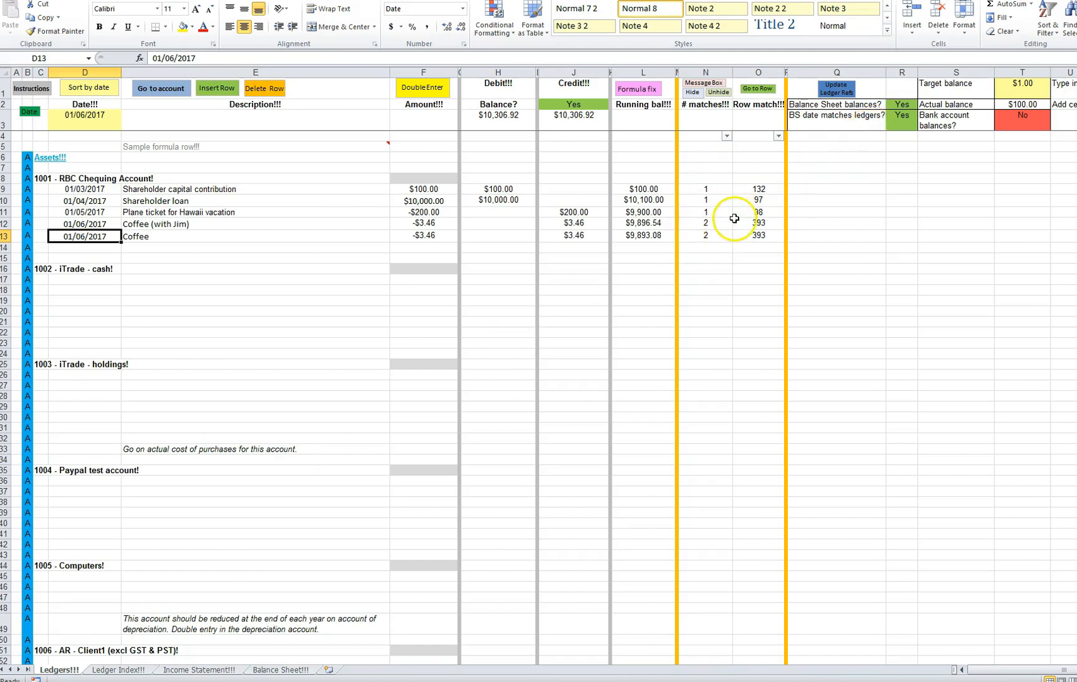
pyautogui.click(640, 237)
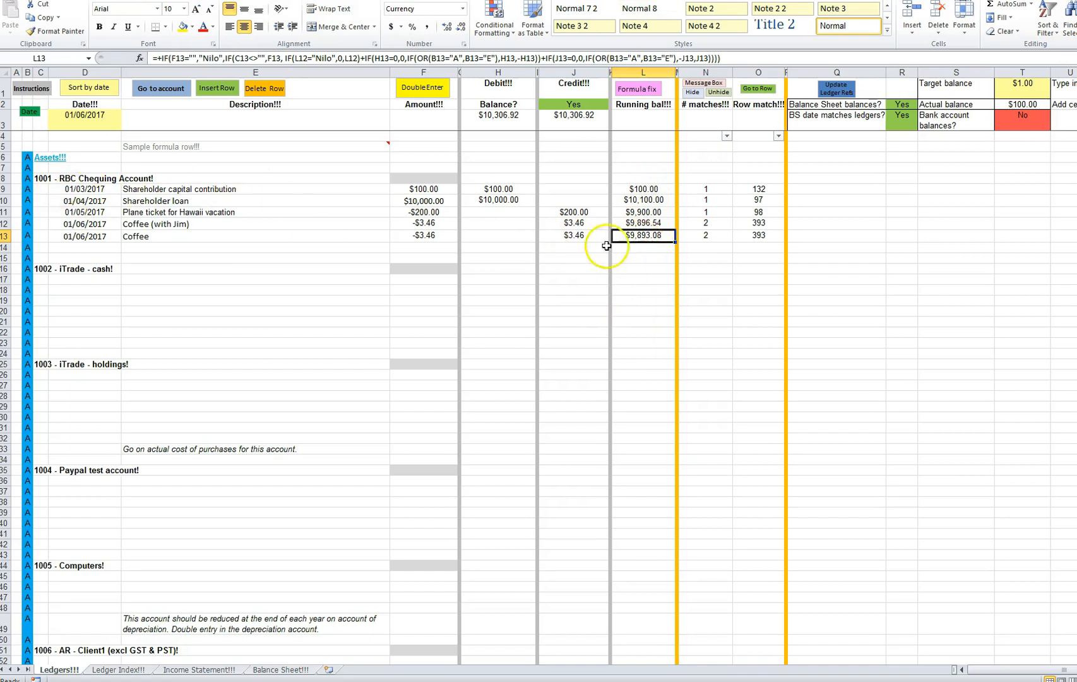
pyautogui.scroll(-17, 628, 320)
pyautogui.scroll(-9, 640, 326)
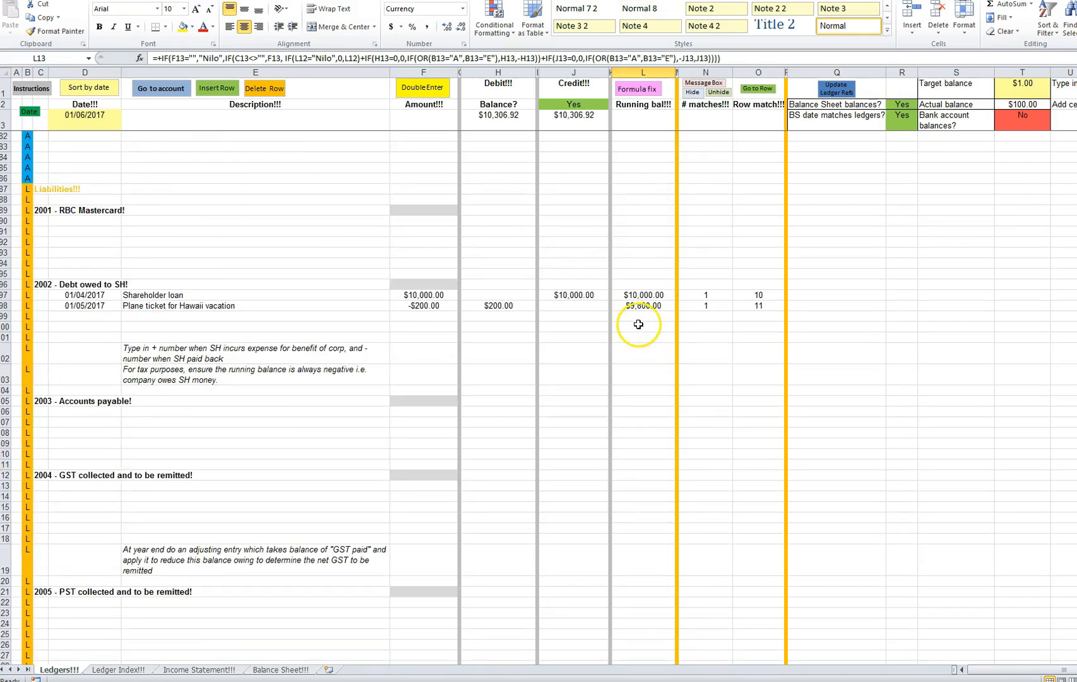
pyautogui.click(643, 306)
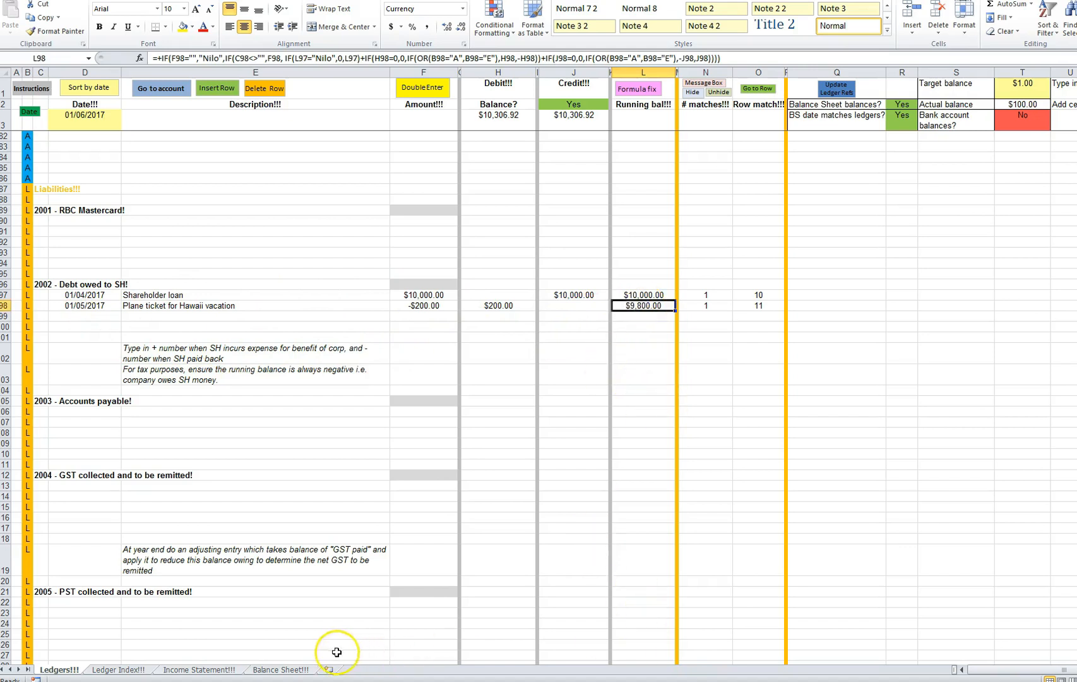
pyautogui.click(281, 669)
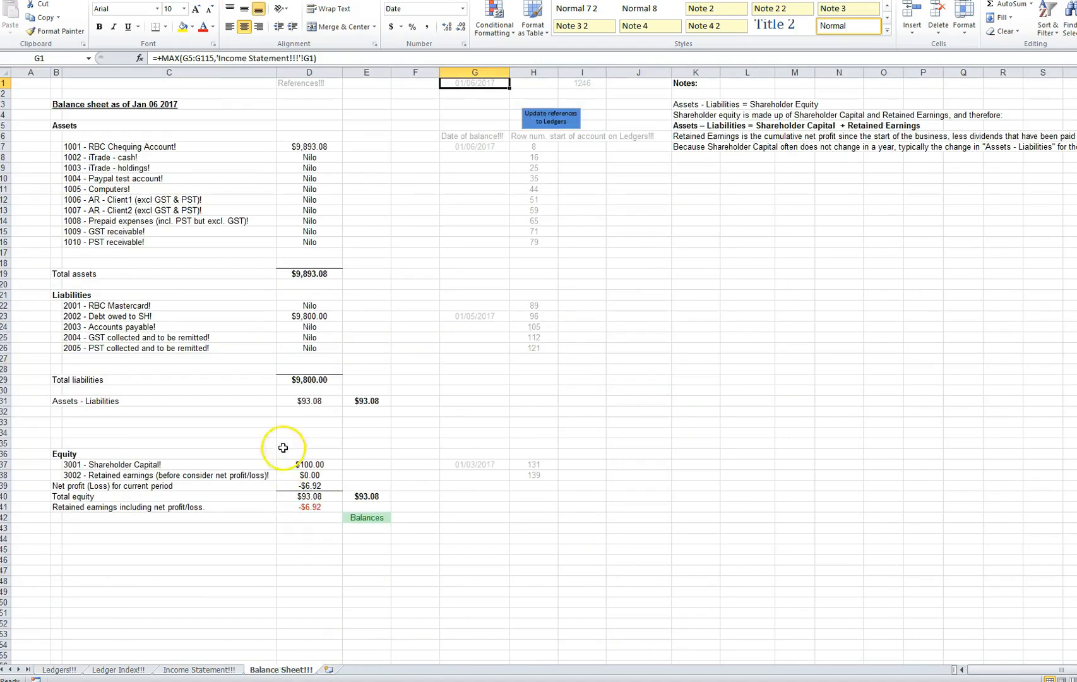
pyautogui.click(305, 319)
pyautogui.click(483, 314)
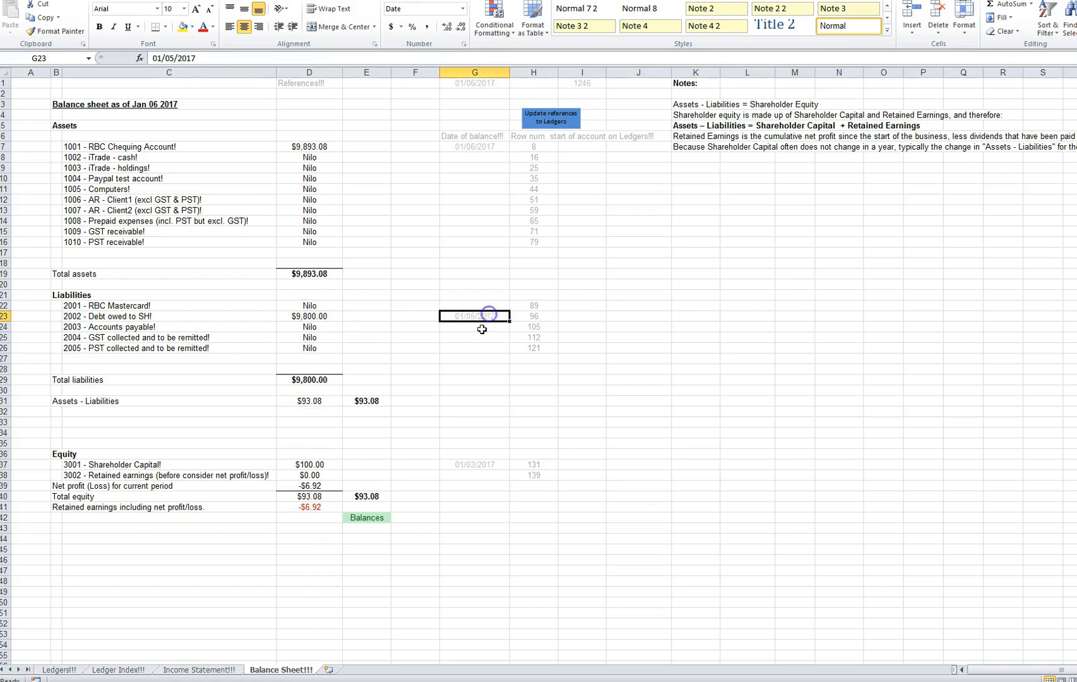
# Step: Review the first and last running balances of the RBC Chequing Account on the Ledgers sheet
pyautogui.click(63, 669)
pyautogui.scroll(20, 642, 267)
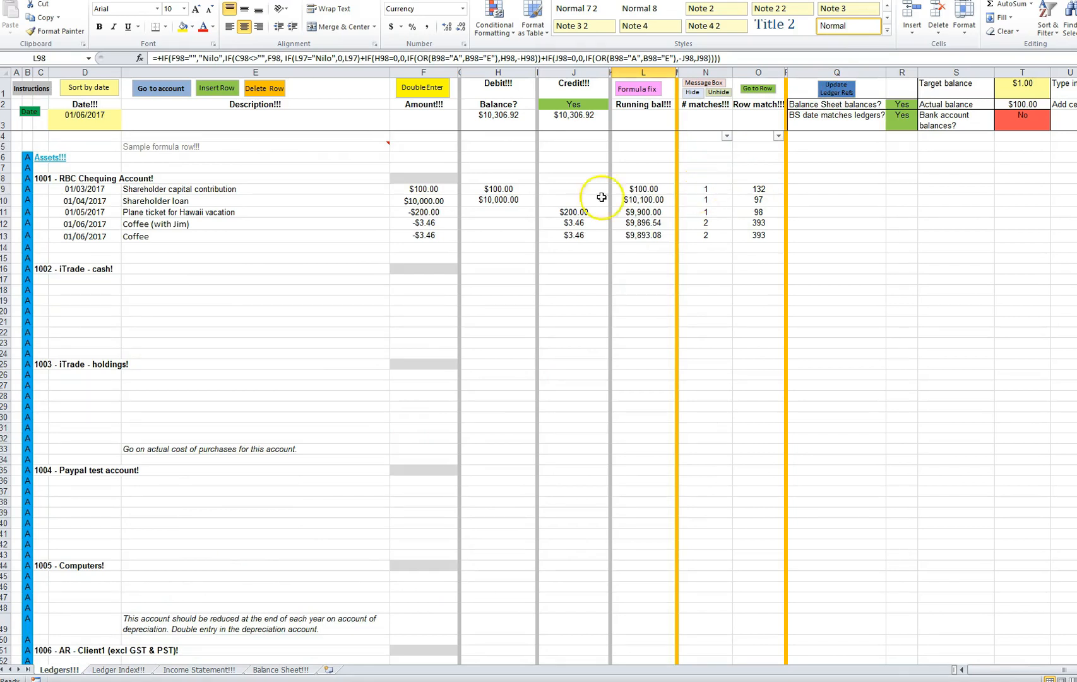
pyautogui.click(644, 189)
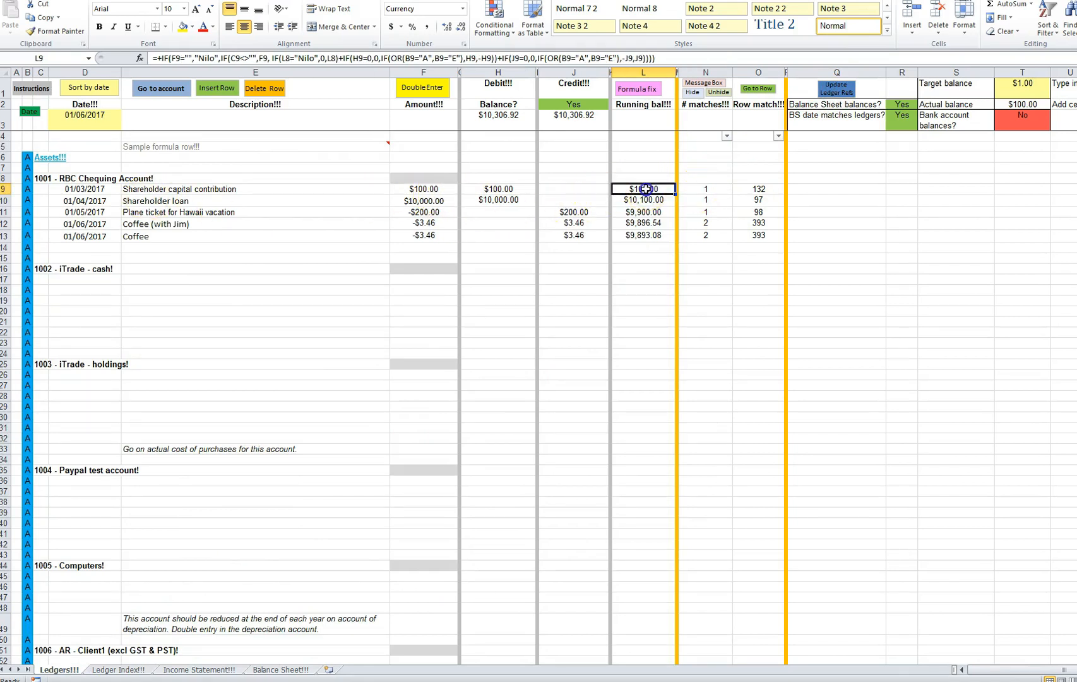
pyautogui.click(639, 237)
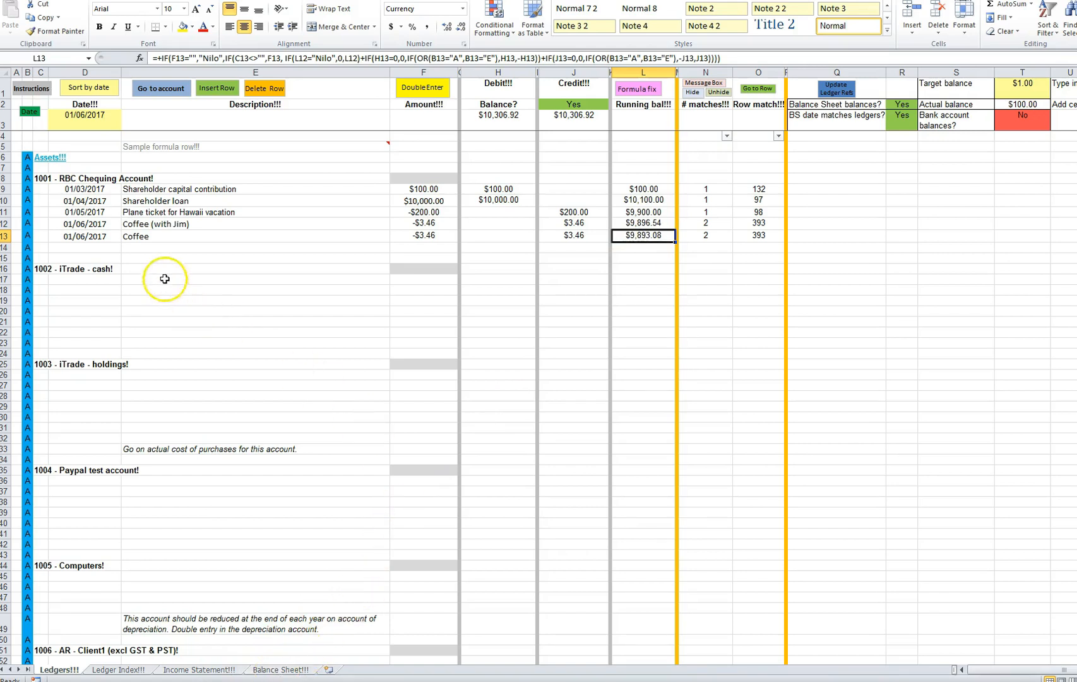
# Step: Add a one-sided entry in row 14 of the RBC Chequing Account: date 1/7/2017, description "coffee", amount -5
pyautogui.click(96, 252)
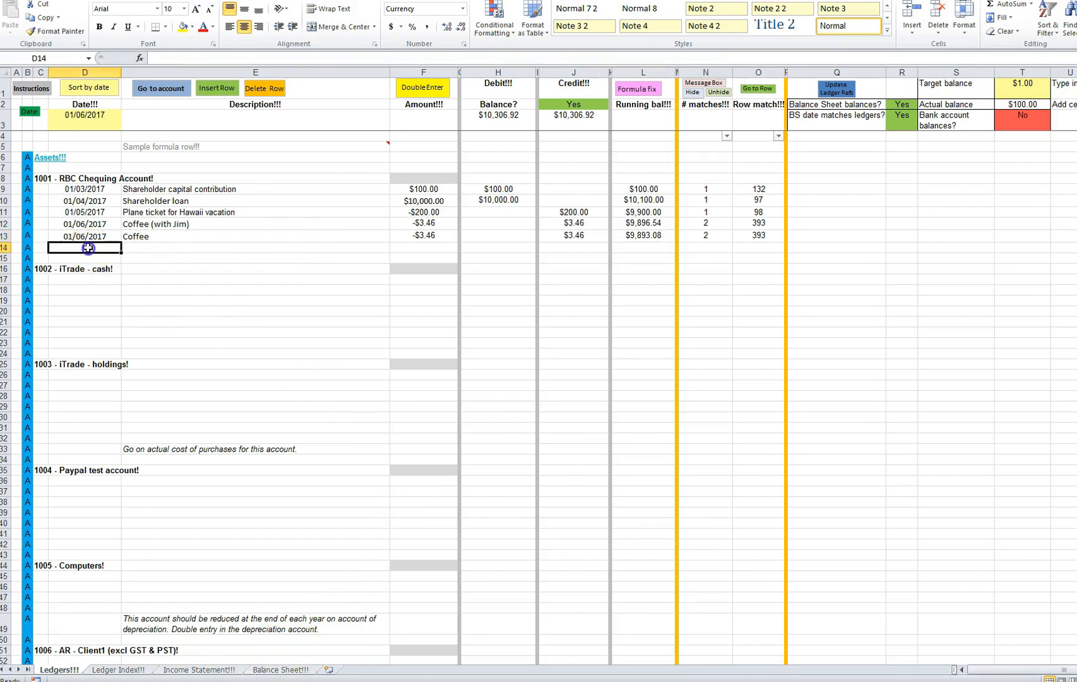
pyautogui.write('1/7/2017')
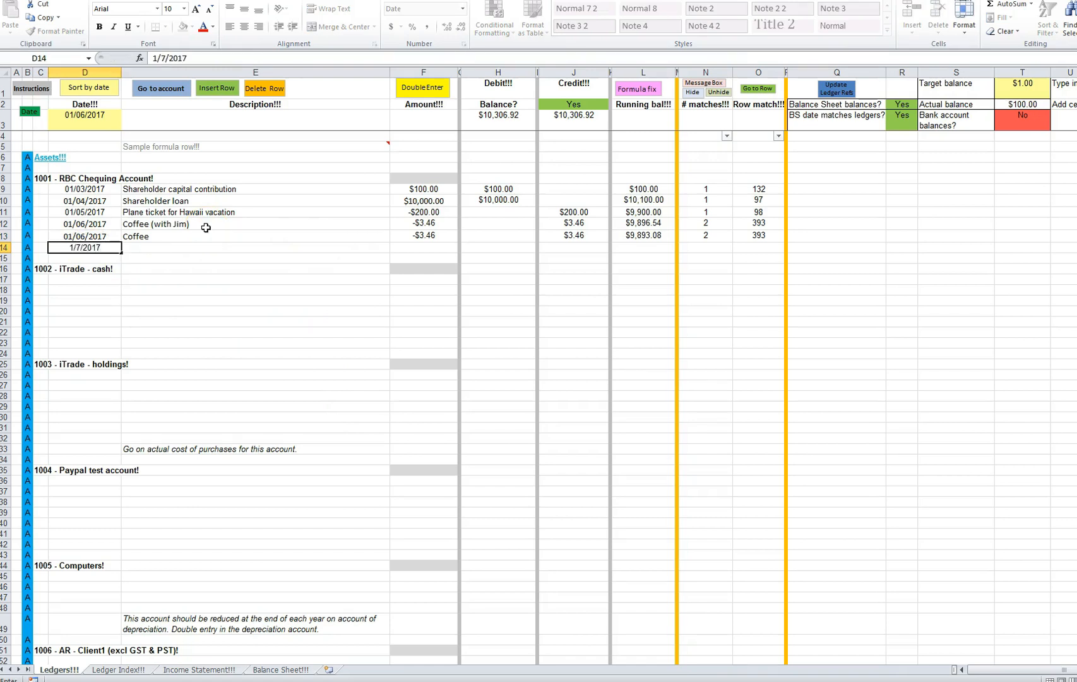
pyautogui.press('Return')
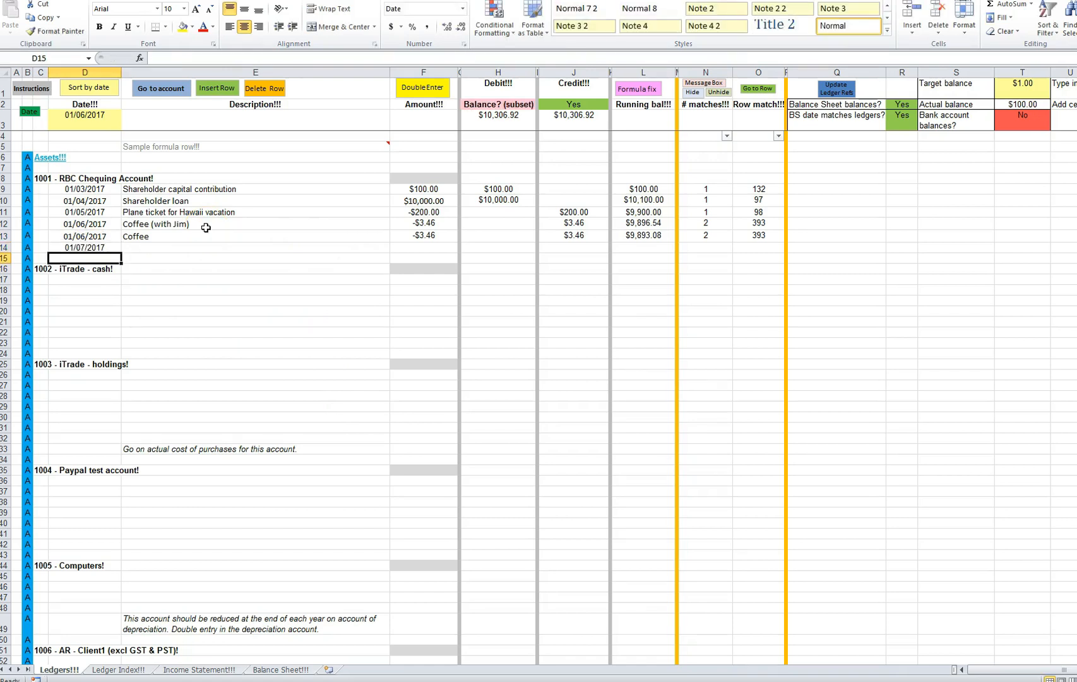
pyautogui.press('Up')
pyautogui.press('Right')
pyautogui.press('Right')
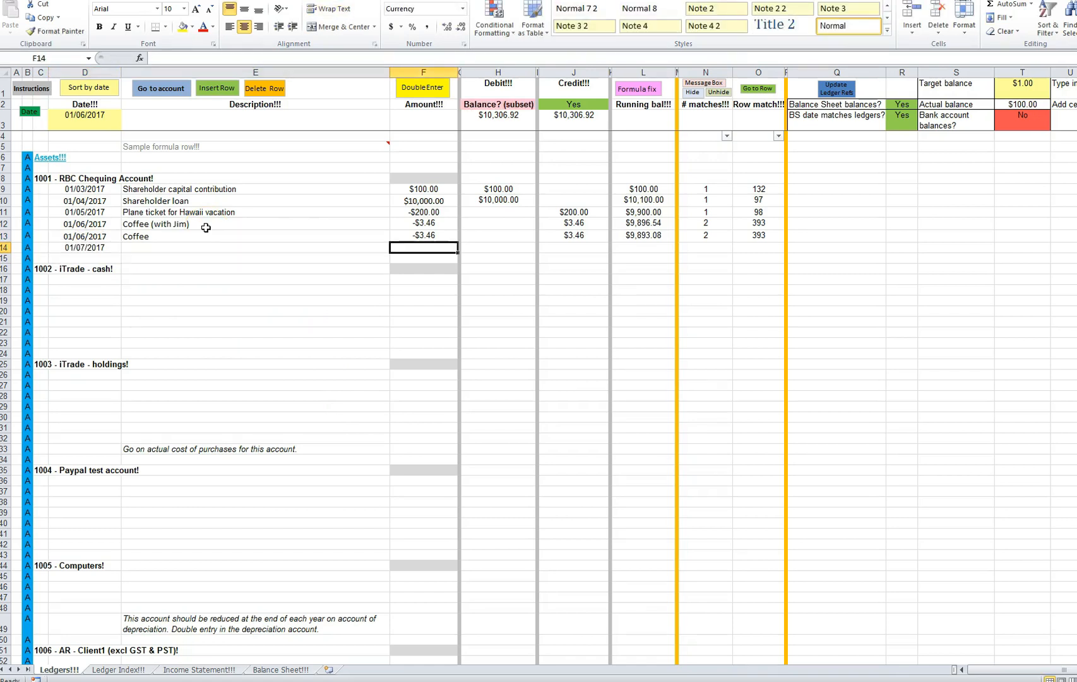
pyautogui.press('Left')
pyautogui.write('cof')
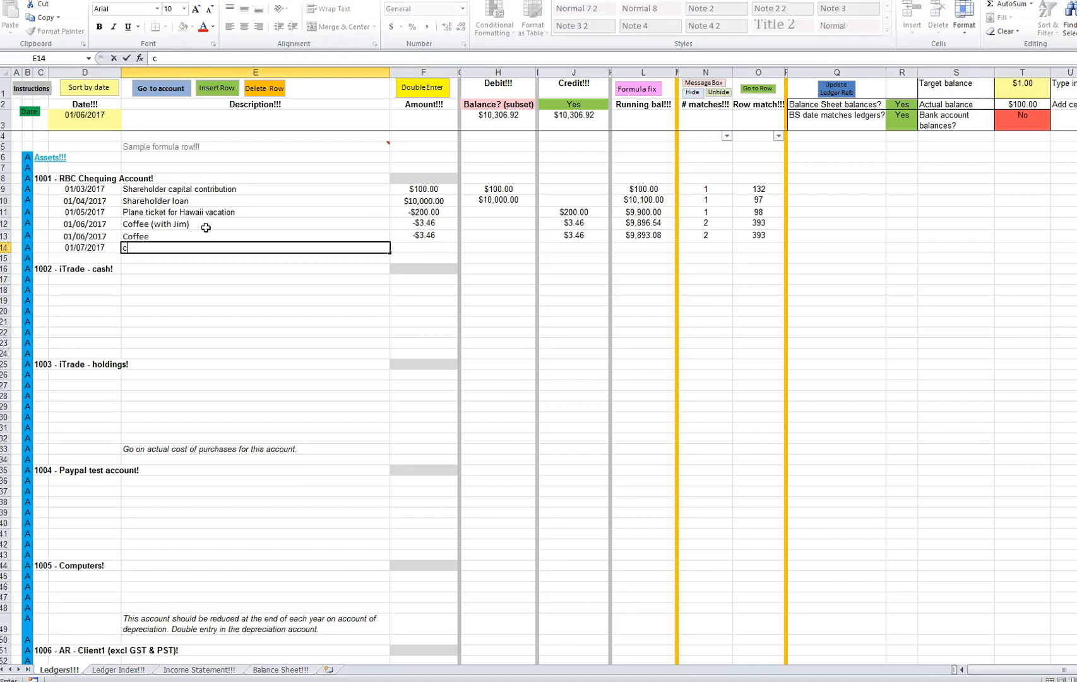
pyautogui.press('Tab')
pyautogui.write('-$')
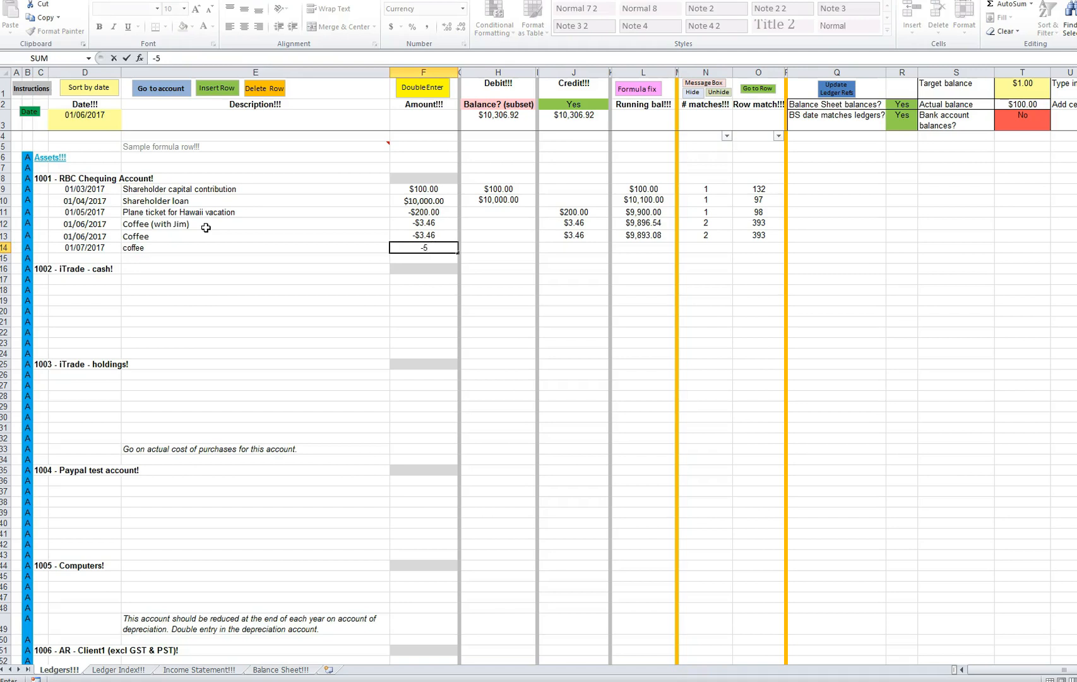
pyautogui.write('5')
pyautogui.press('Return')
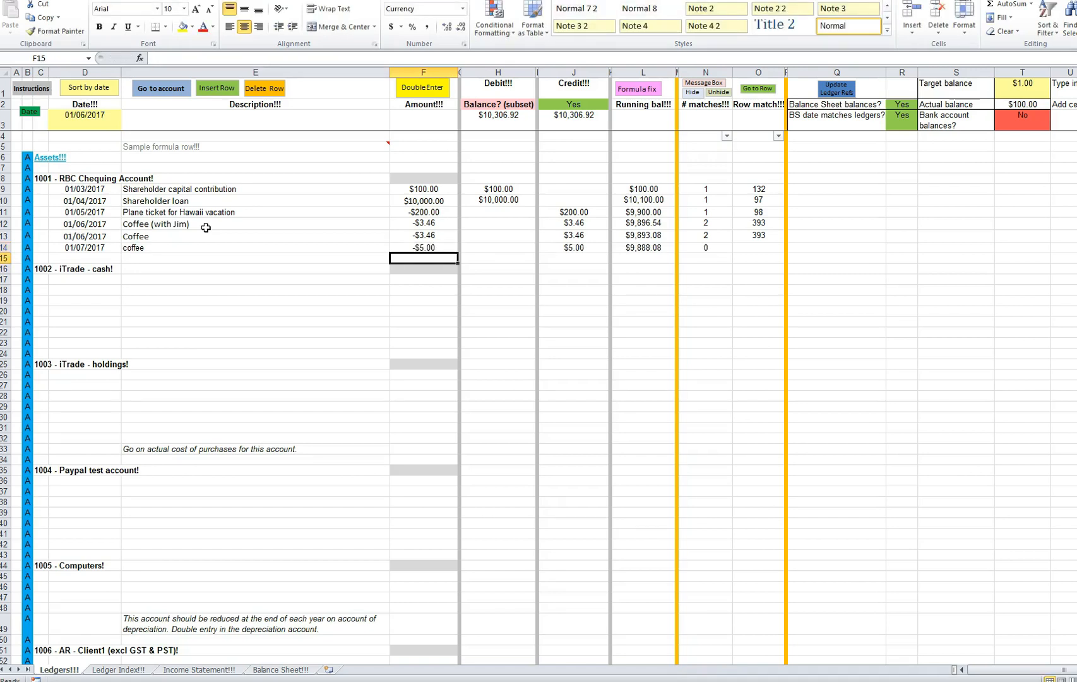
# Step: Update the ledger references with the unmatched coffee entry included and inspect its amount and running balance
pyautogui.click(835, 88)
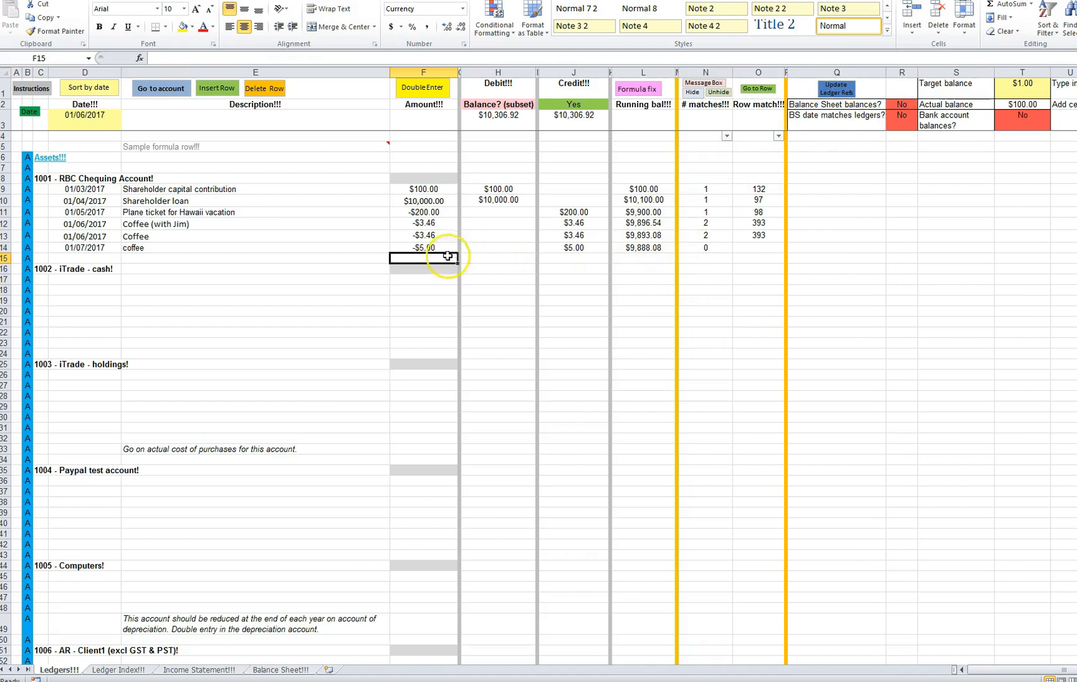
pyautogui.click(424, 247)
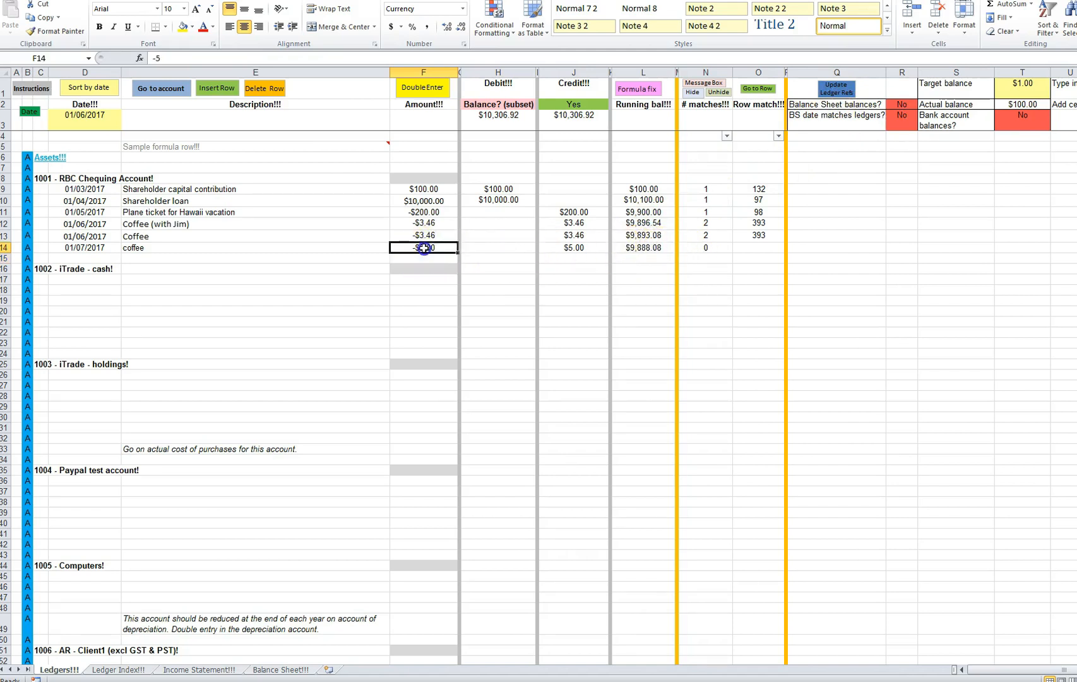
pyautogui.click(650, 250)
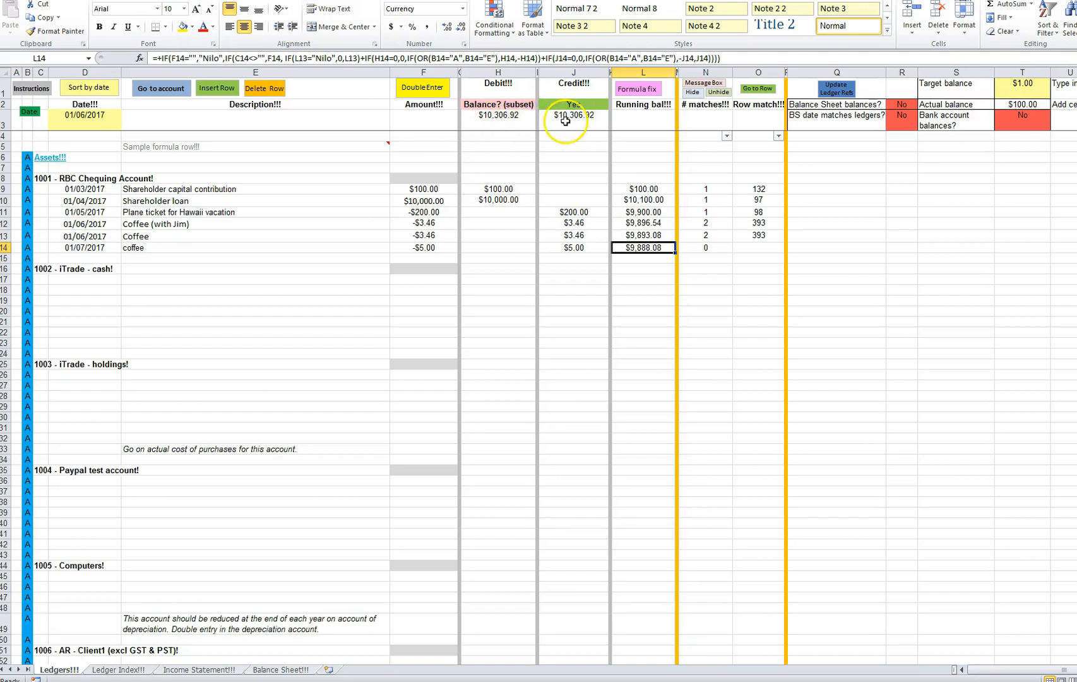
# Step: Try 1/7/2017 as the date in D3 of the Ledgers sheet and set it back to 1/6/2017
pyautogui.click(83, 119)
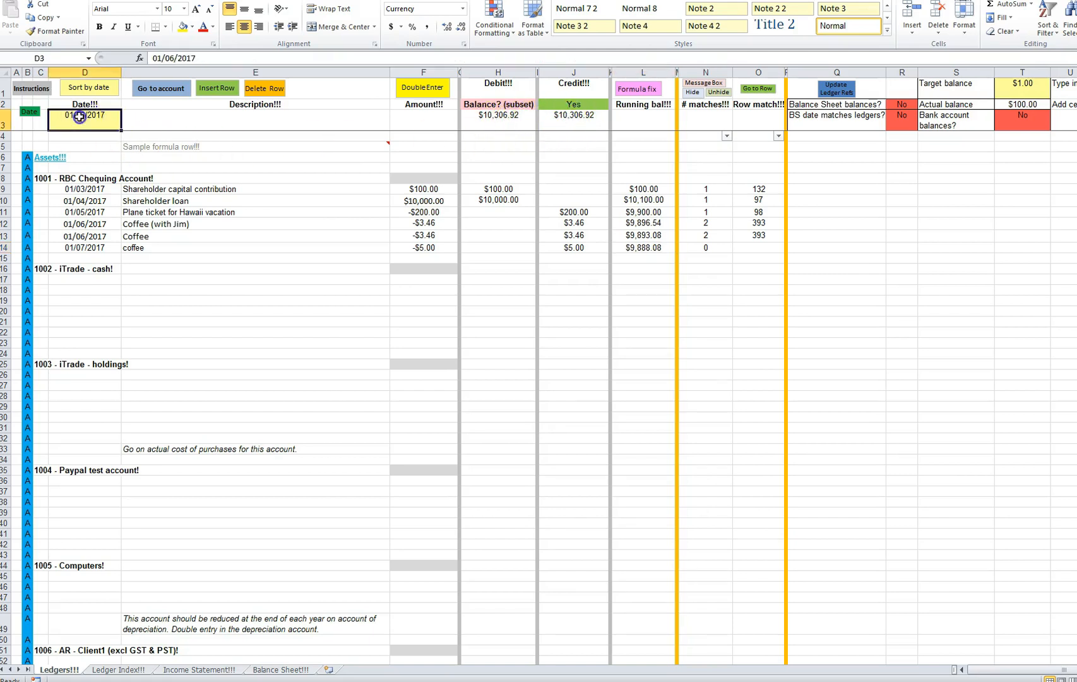
pyautogui.write('1/0')
pyautogui.write('7/201')
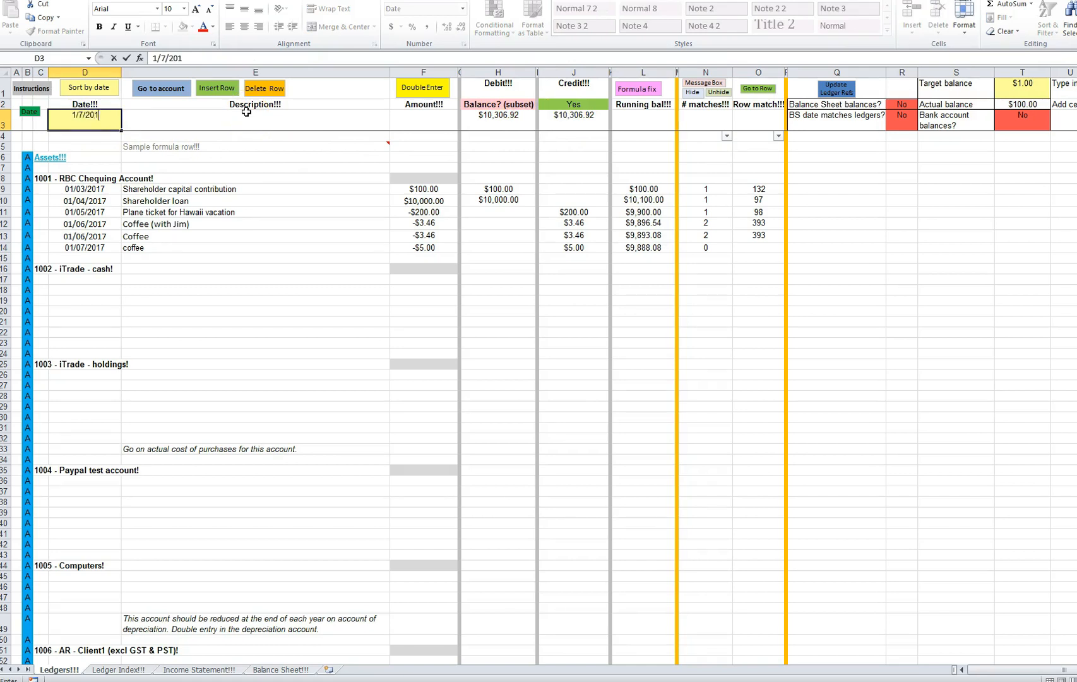
pyautogui.write('7')
pyautogui.press('Return')
pyautogui.click(86, 117)
pyautogui.write('1')
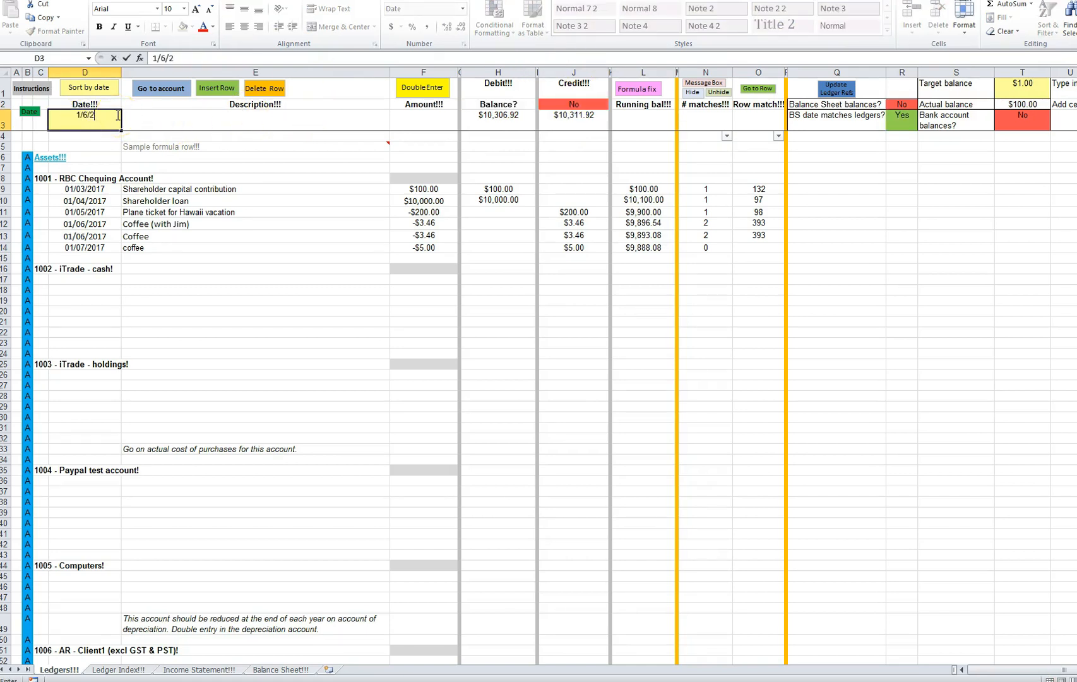
pyautogui.press('Return')
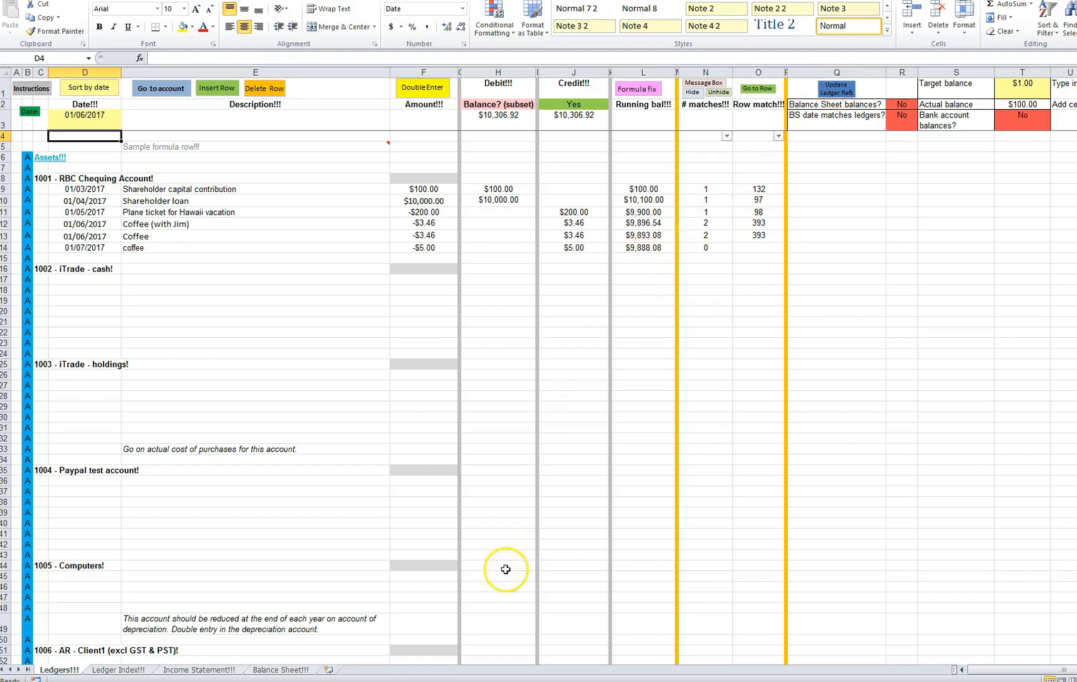
# Step: Compare the balance sheet's chequing account balance in D7 with the running balance of the 01/07/2017 coffee entry in the ledger
pyautogui.click(281, 669)
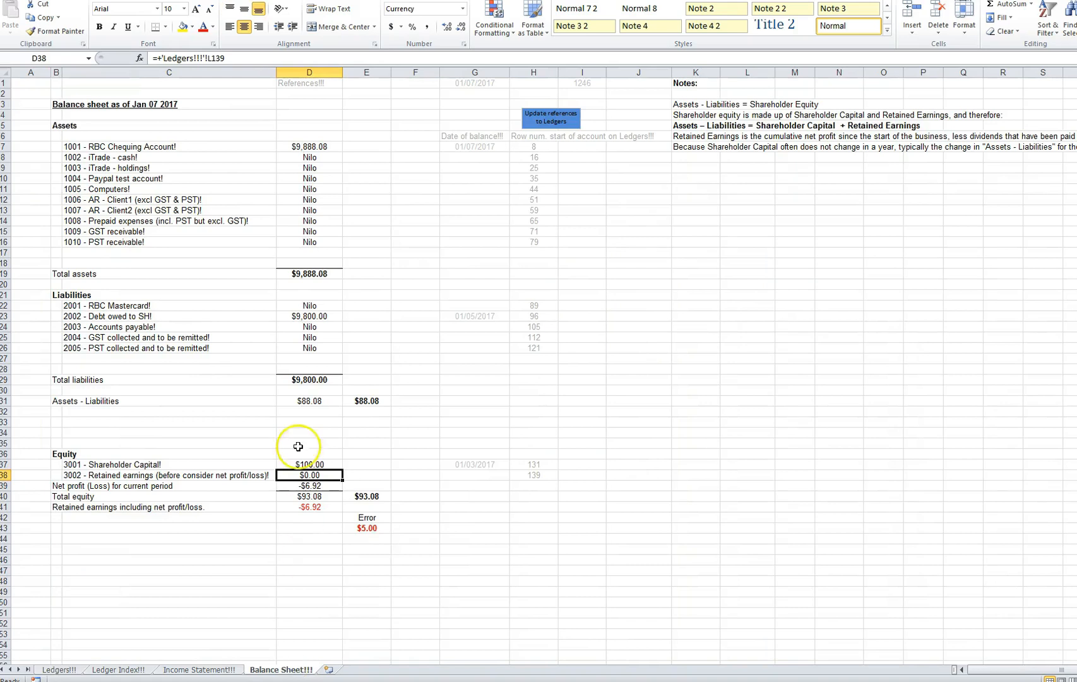
pyautogui.click(314, 149)
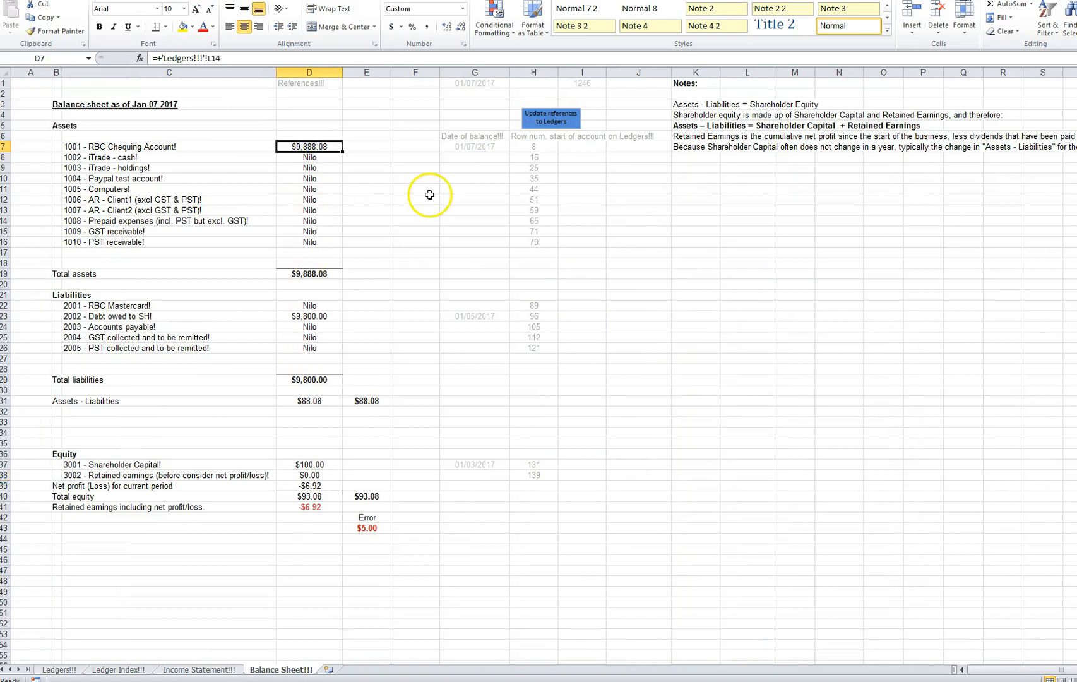
pyautogui.click(60, 670)
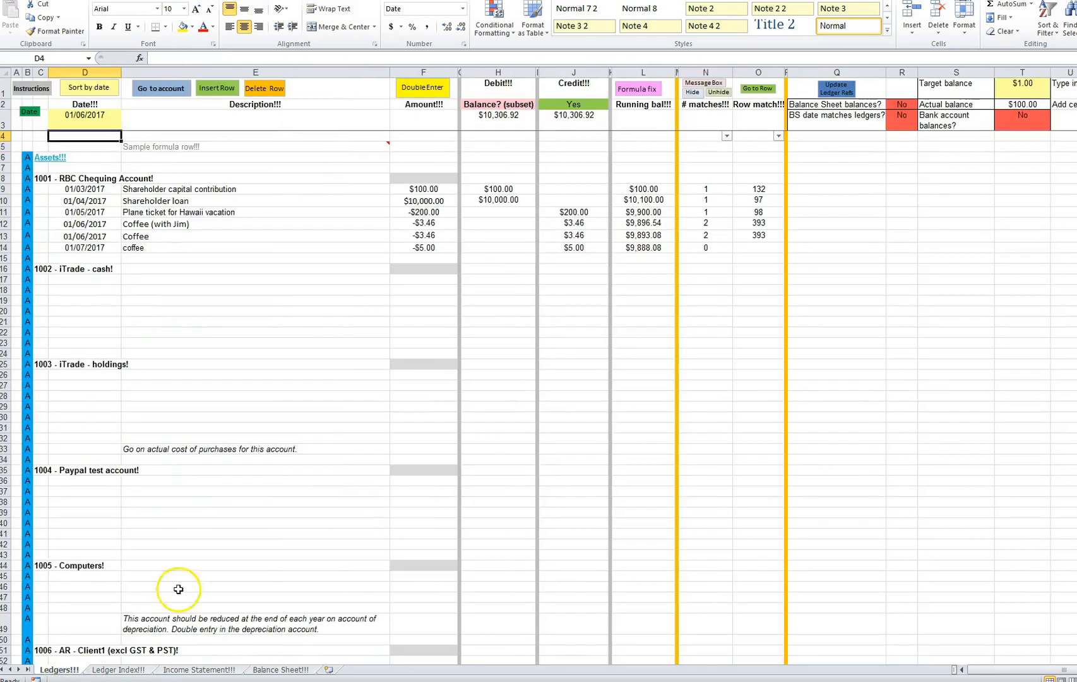
pyautogui.click(641, 249)
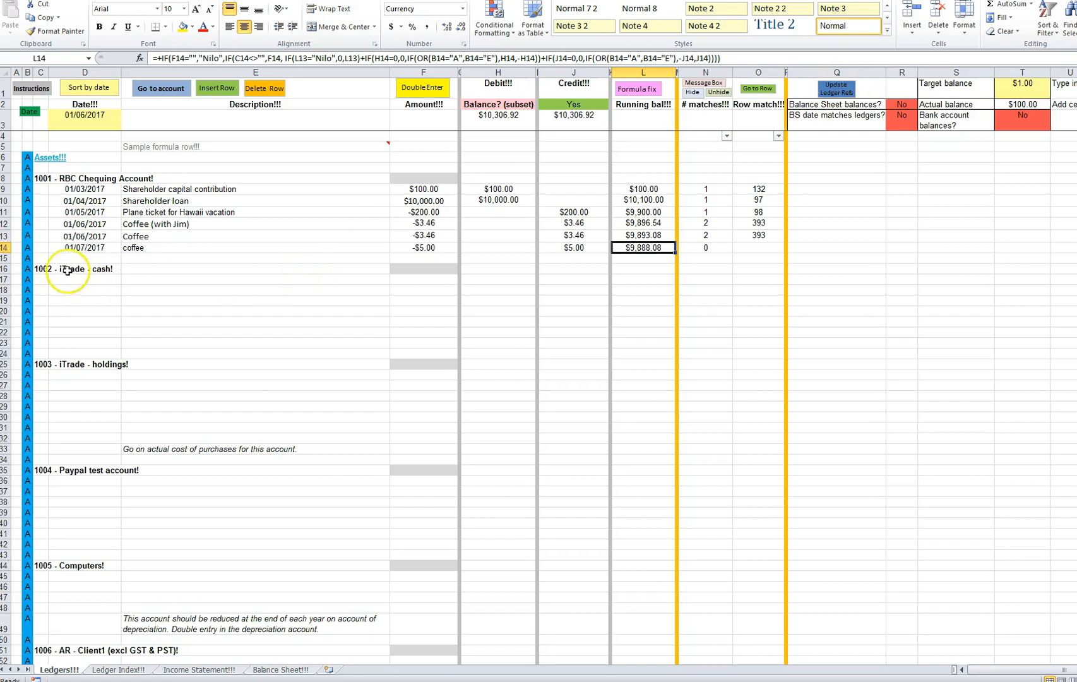
# Step: Delete the 01/07/2017 coffee entry from the RBC Chequing Account and update the ledger references again
pyautogui.moveTo(71, 247); pyautogui.dragTo(404, 248)
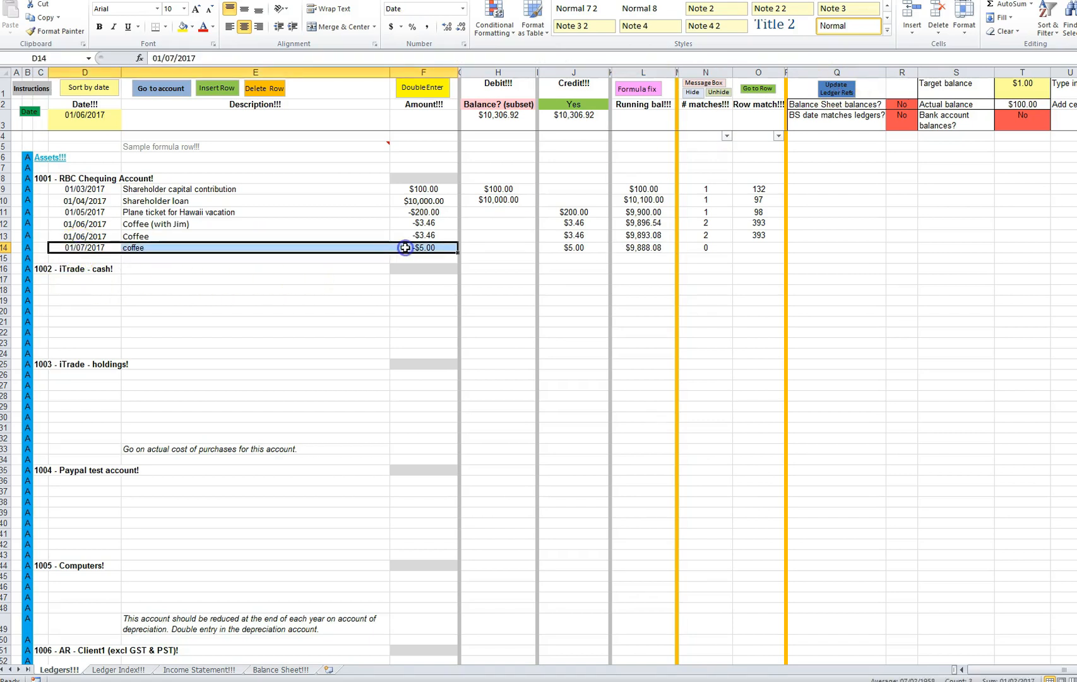
pyautogui.press('Delete')
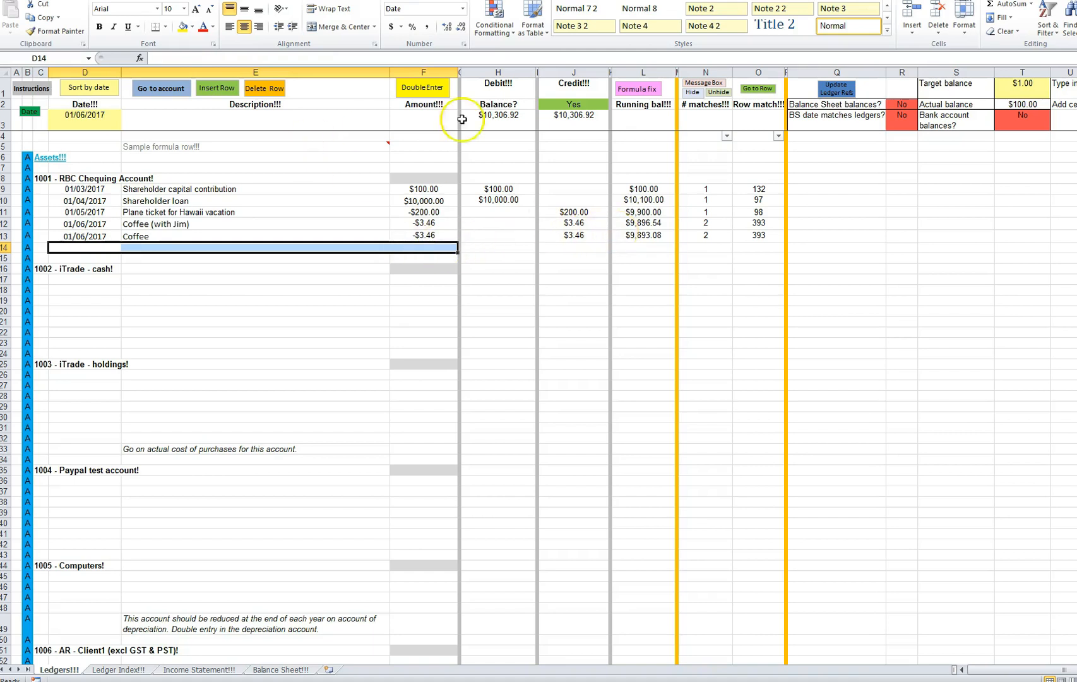
pyautogui.click(836, 89)
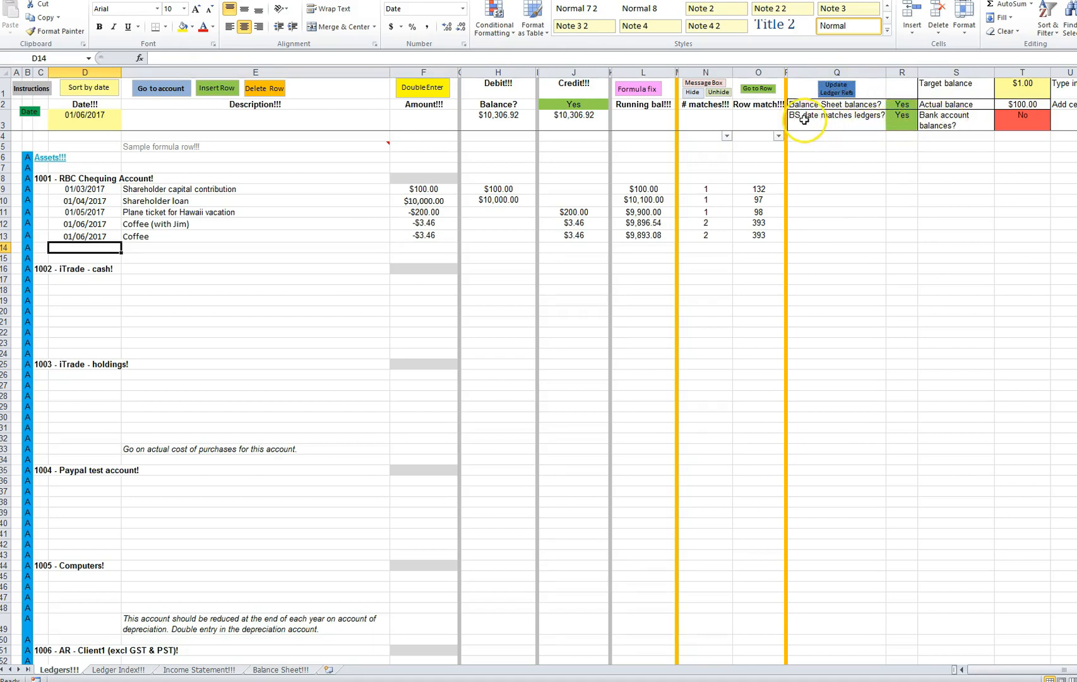
# Step: Compare the date in D3 with the balance sheet's date and the last coffee entry, and inspect the date check formula in R3
pyautogui.click(87, 119)
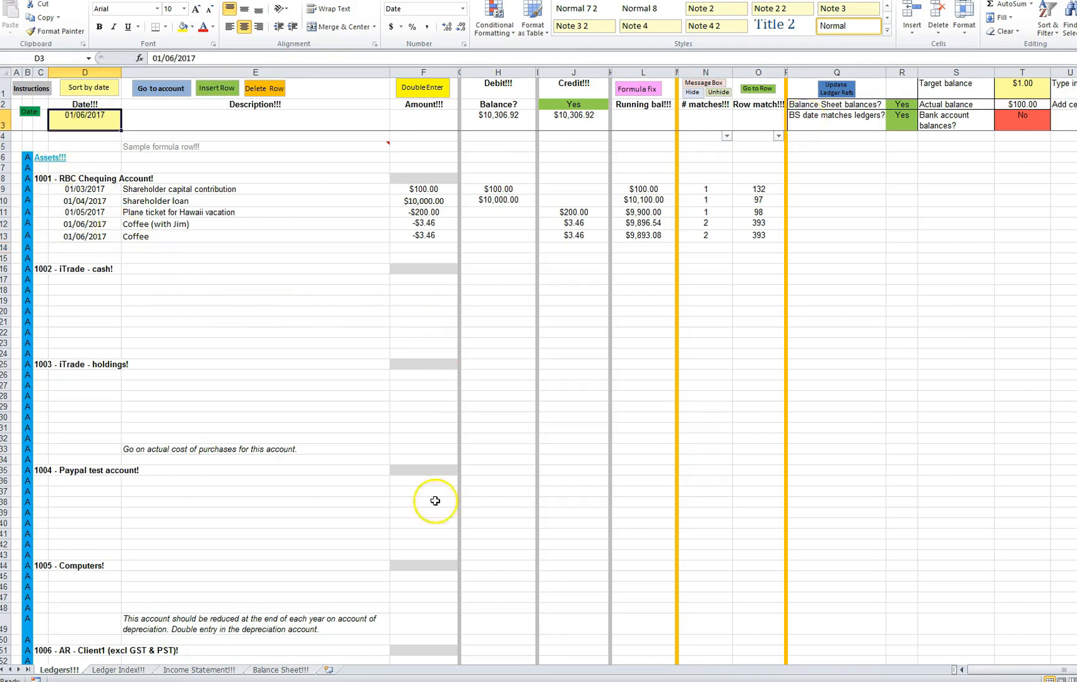
pyautogui.click(281, 669)
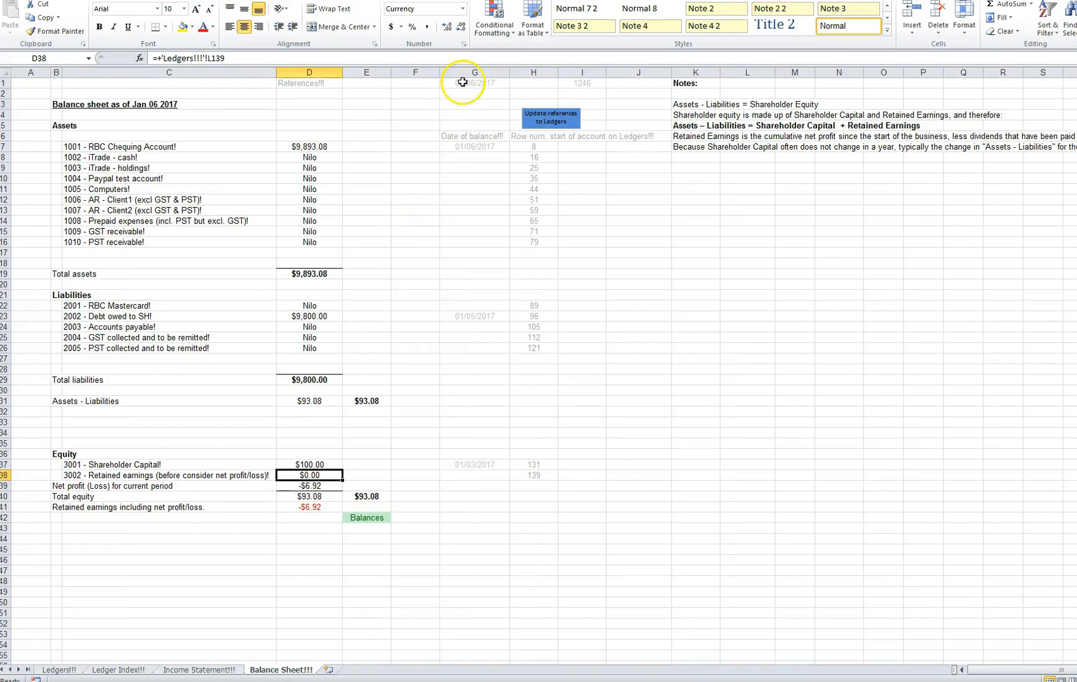
pyautogui.click(60, 671)
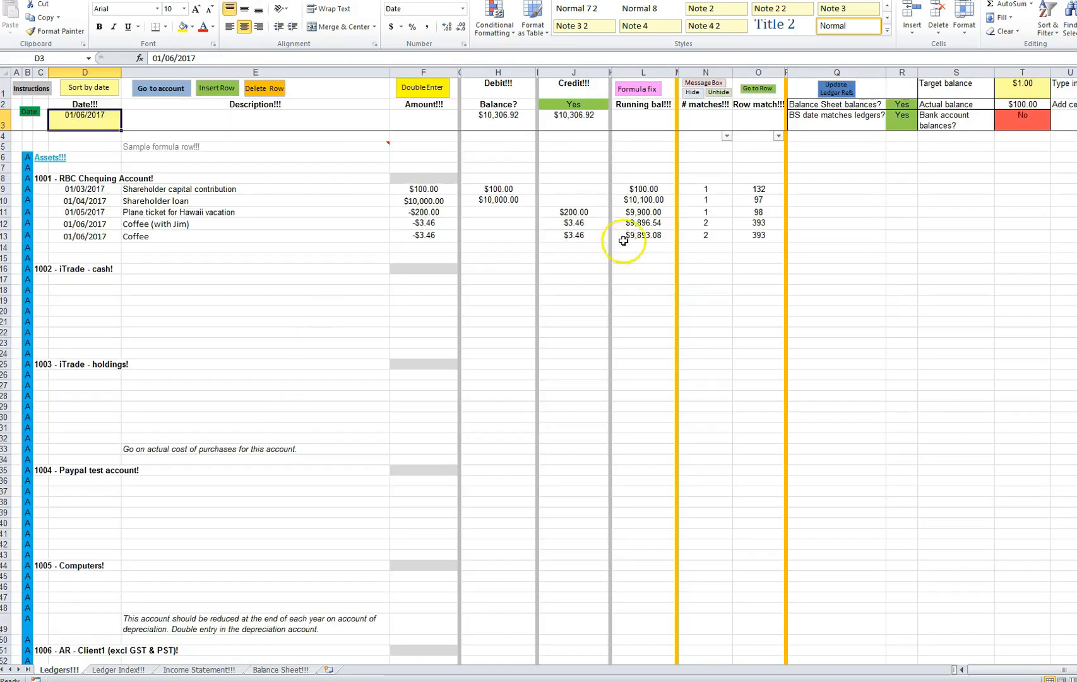
pyautogui.click(644, 235)
pyautogui.click(86, 235)
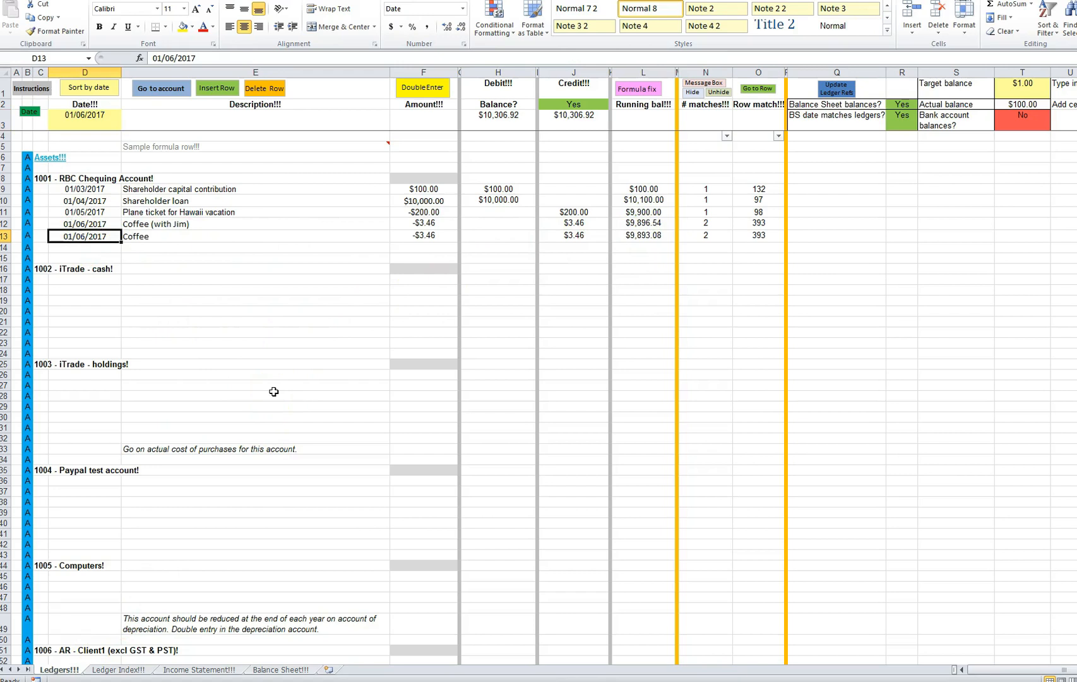
pyautogui.click(904, 120)
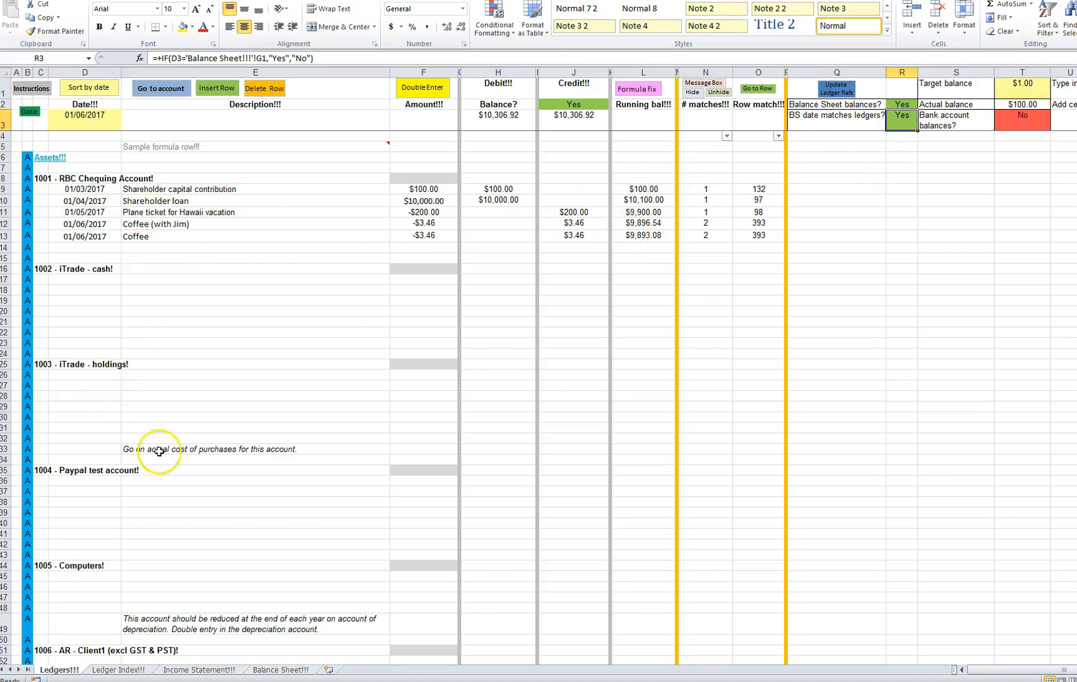
pyautogui.click(83, 395)
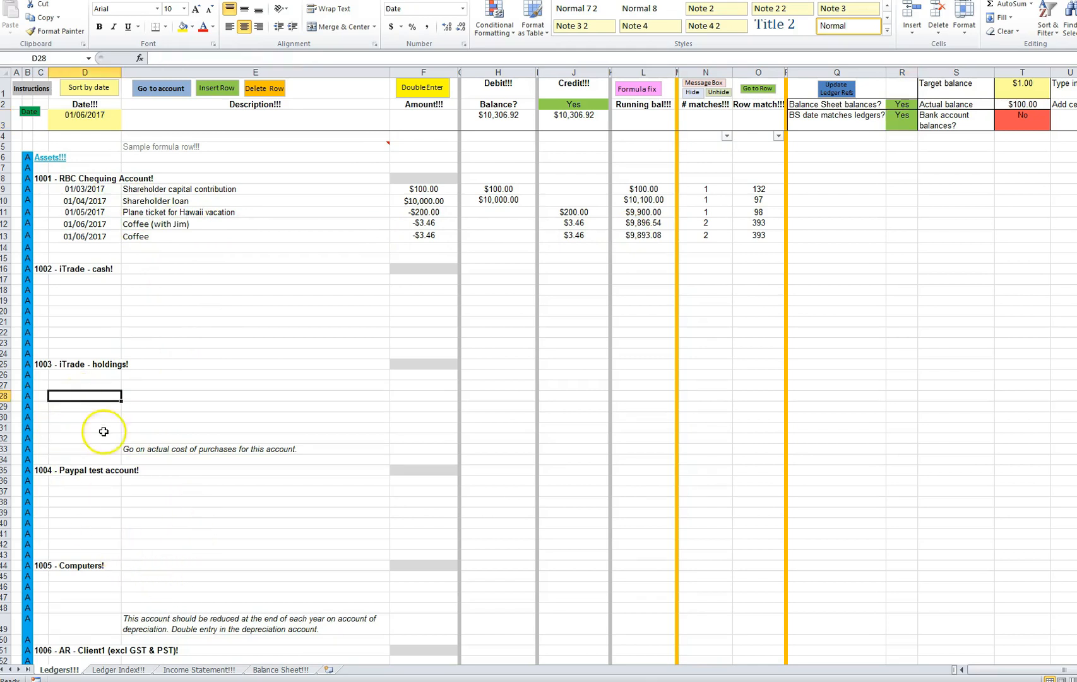
pyautogui.click(79, 512)
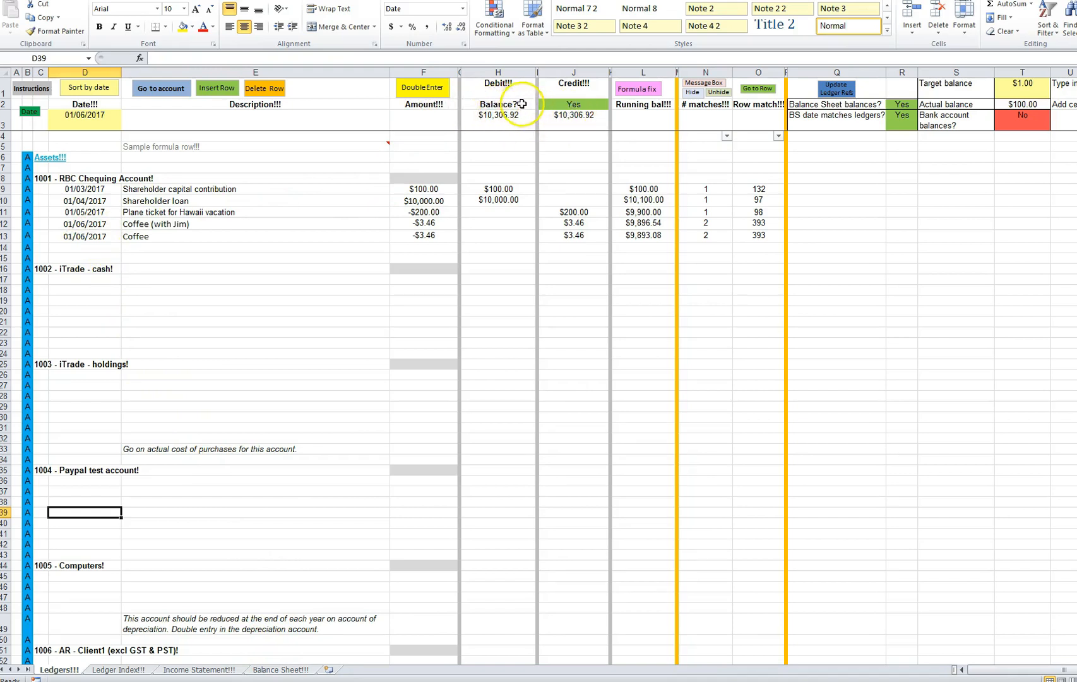
pyautogui.click(481, 263)
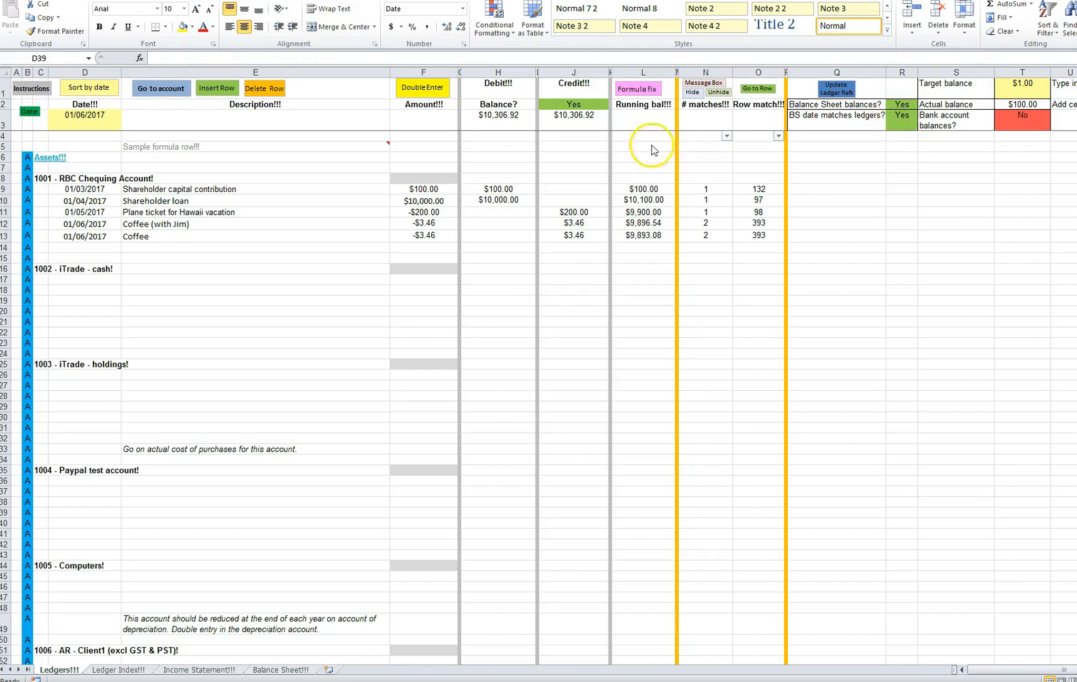
# Step: Inspect the running balance formula in L14 and add three rows at row 14 with the workbook's Insert Row macro
pyautogui.click(427, 248)
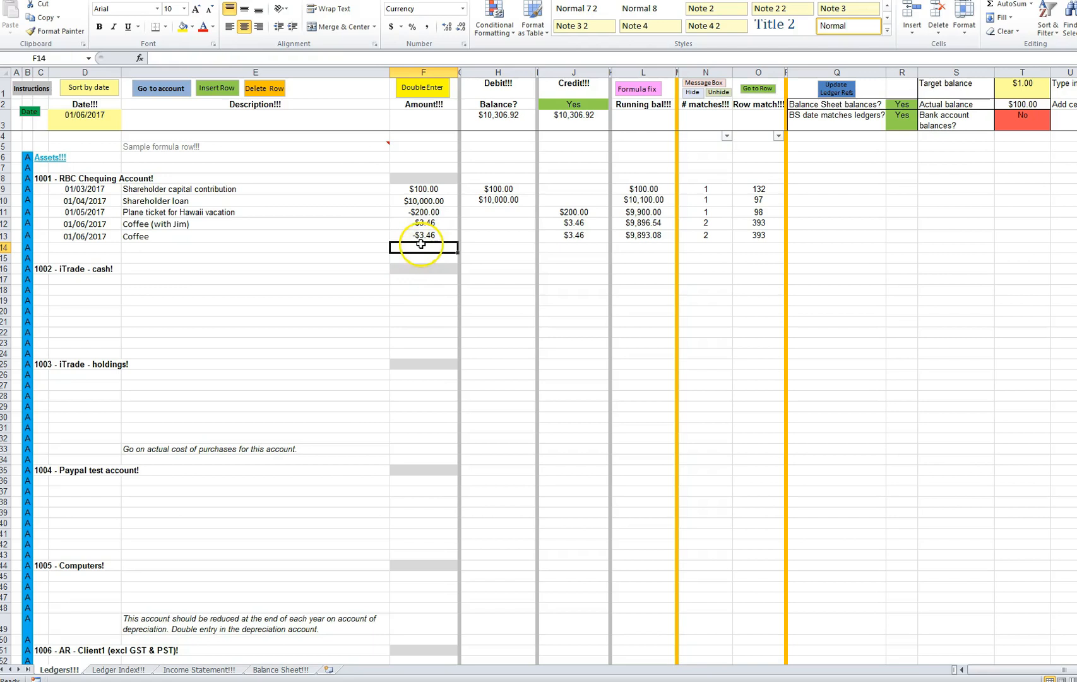
pyautogui.click(653, 247)
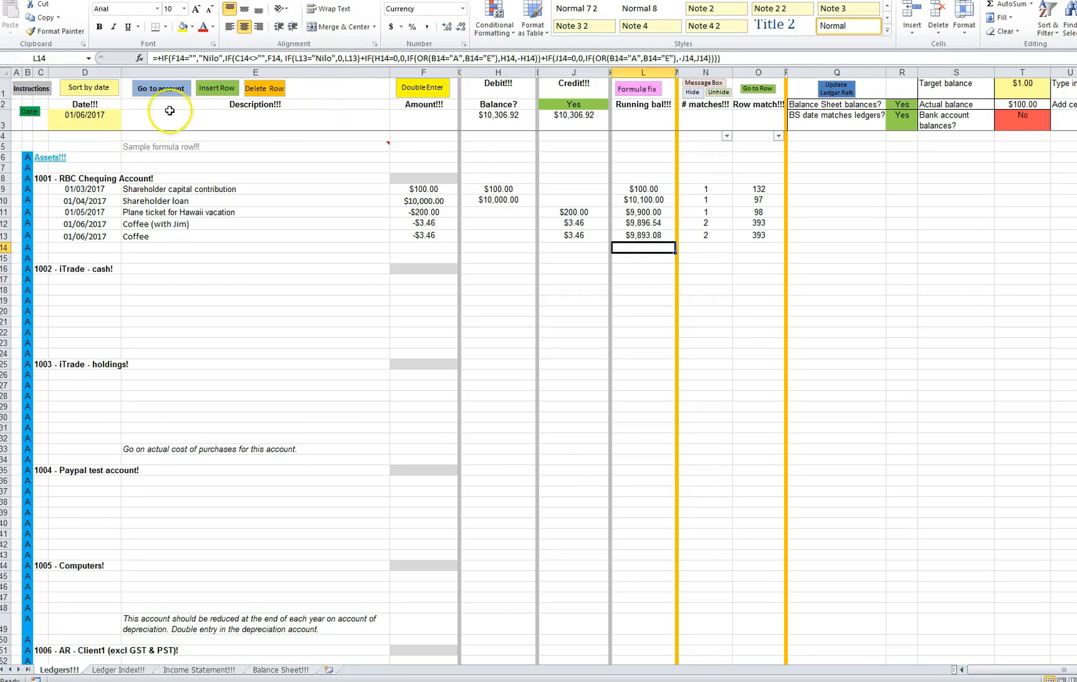
pyautogui.click(222, 87)
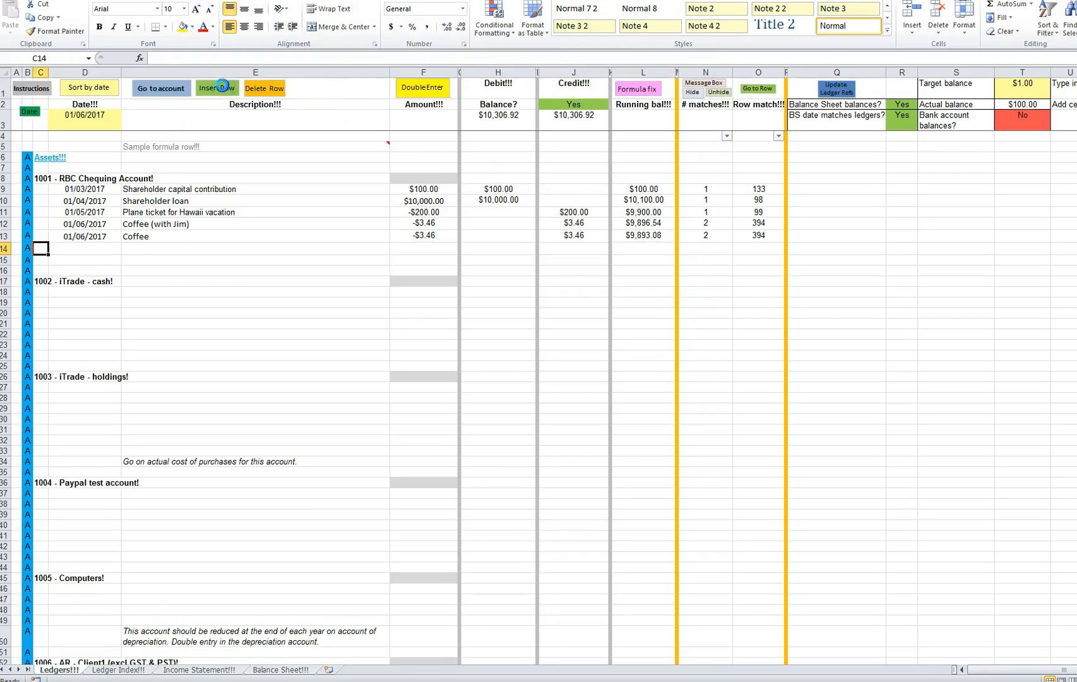
pyautogui.click(222, 88)
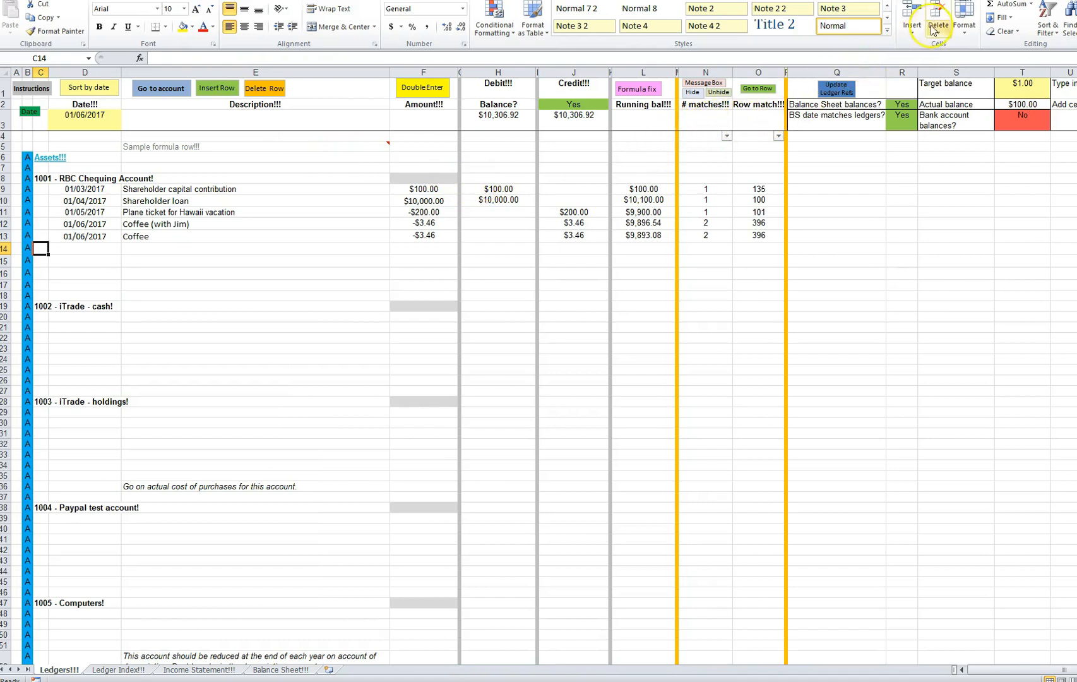
# Step: Insert two plain sheet rows at row 14 with Excel's own row insertion and inspect their column B and description cells
pyautogui.click(912, 31)
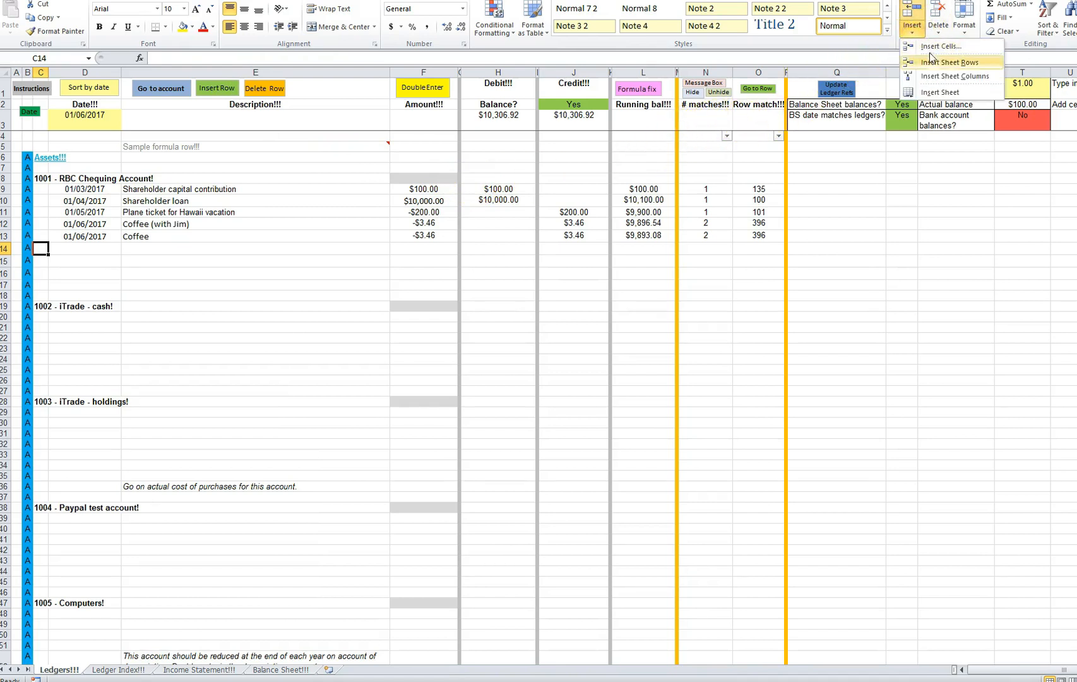
pyautogui.click(946, 62)
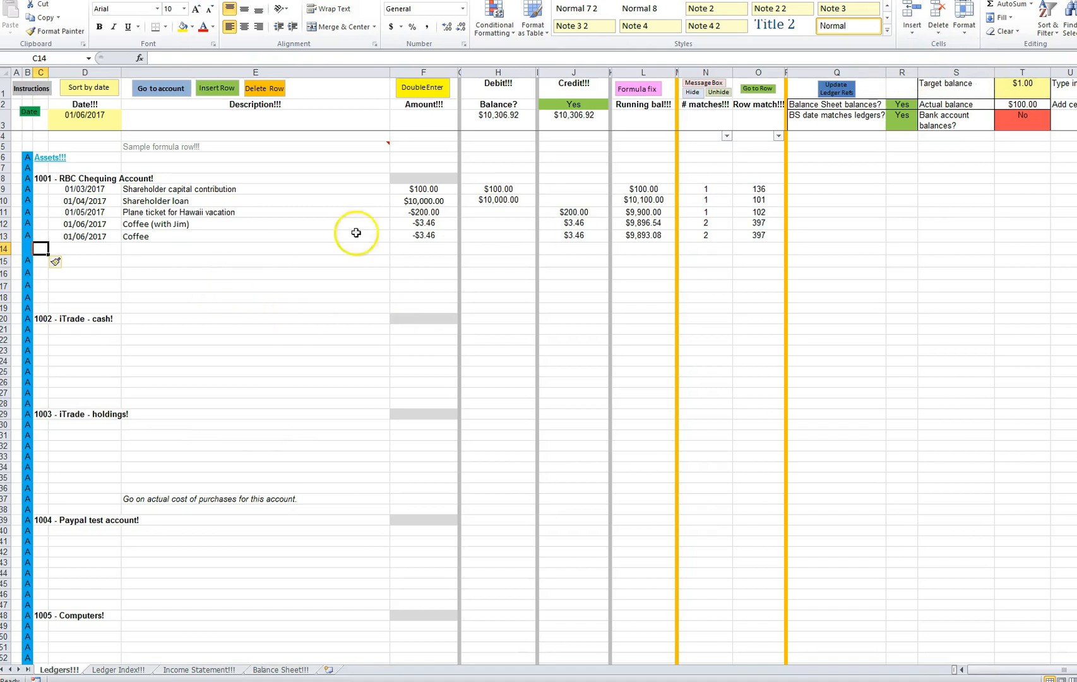
pyautogui.click(913, 32)
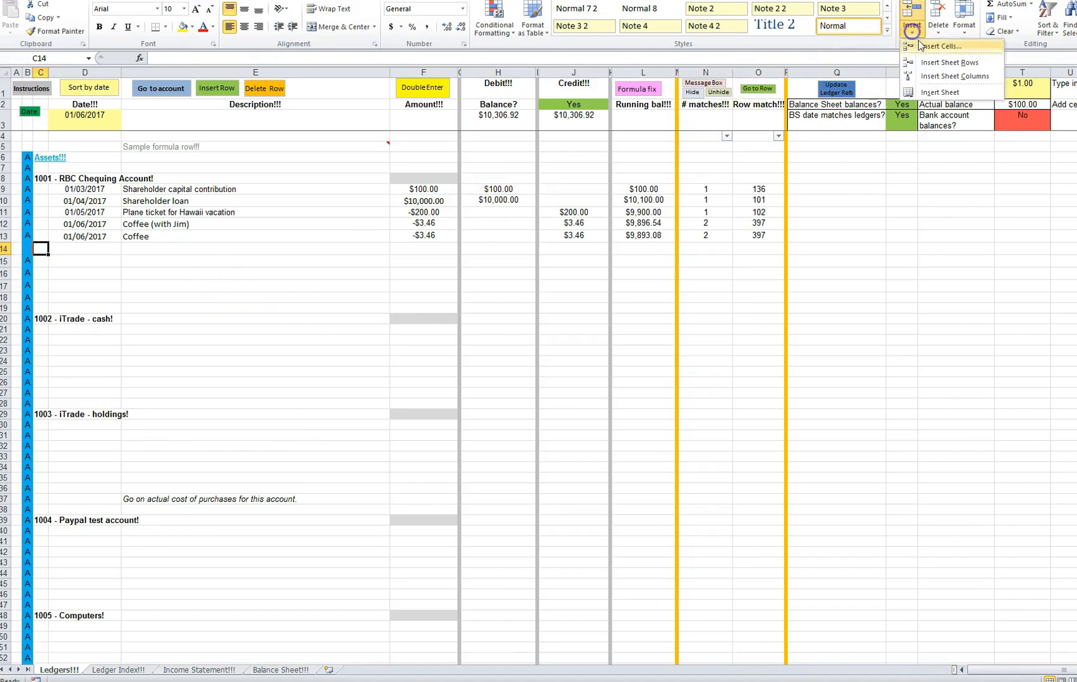
pyautogui.click(945, 61)
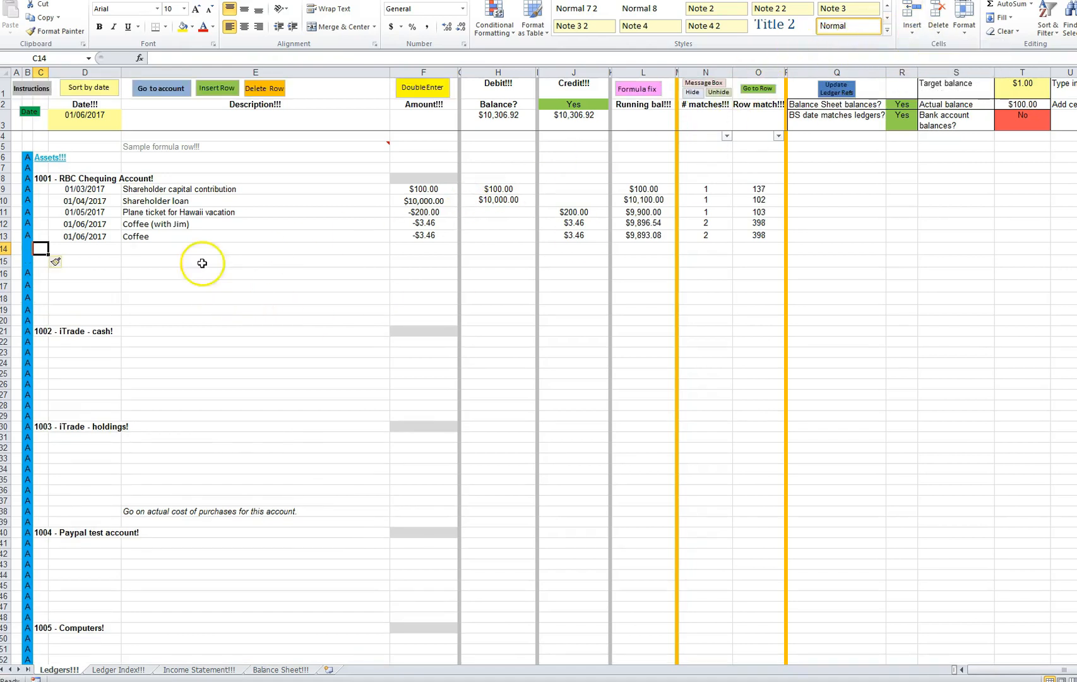
pyautogui.click(25, 251)
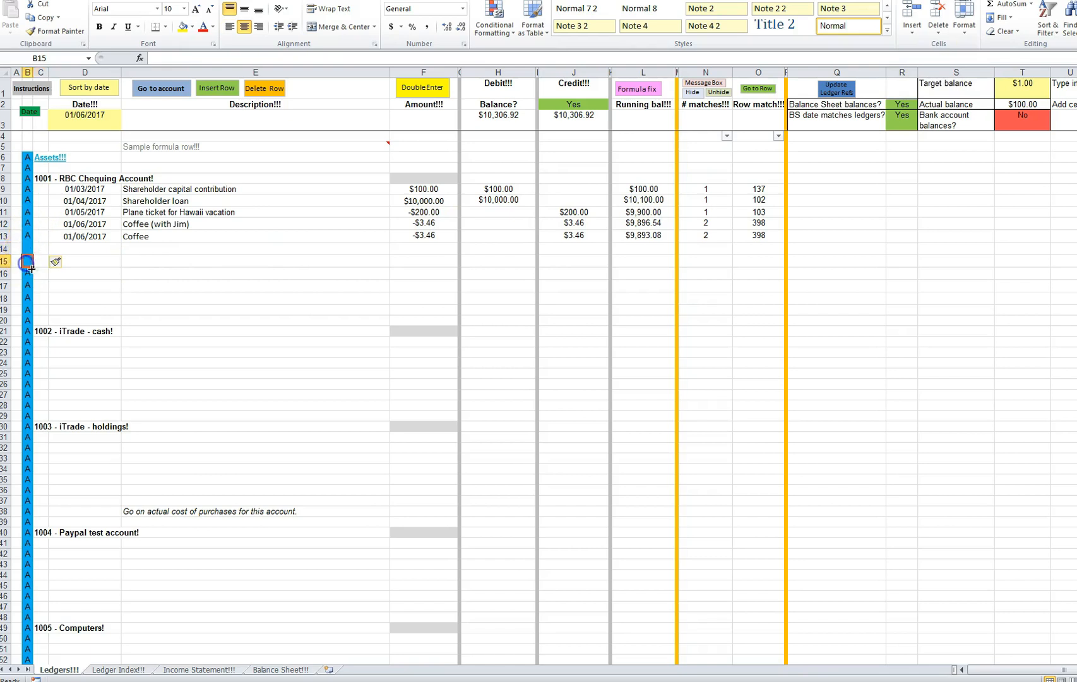
pyautogui.click(27, 272)
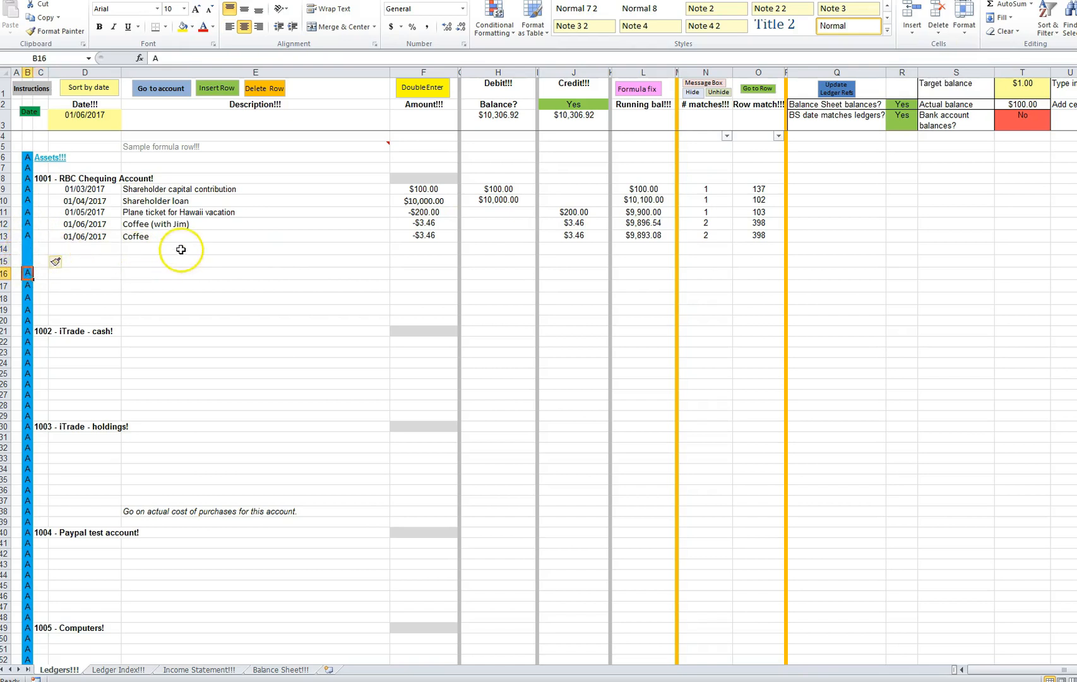
pyautogui.moveTo(175, 250); pyautogui.dragTo(182, 259)
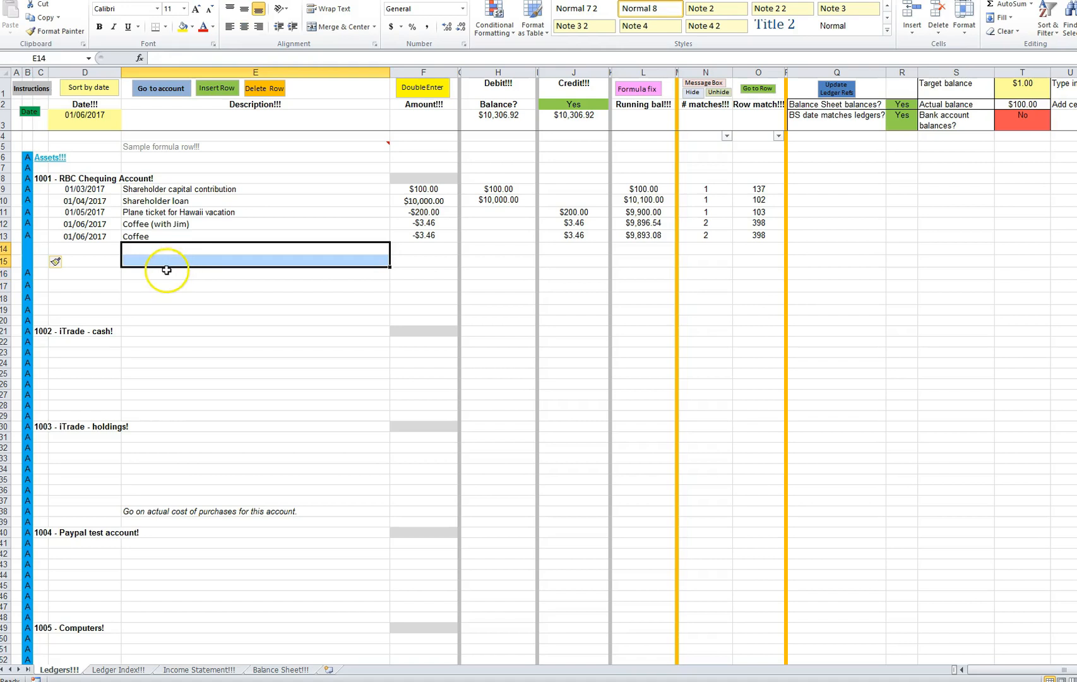
# Step: Add a row at row 18 with the workbook's Insert Row macro and inspect its column B code and debit formula
pyautogui.click(158, 292)
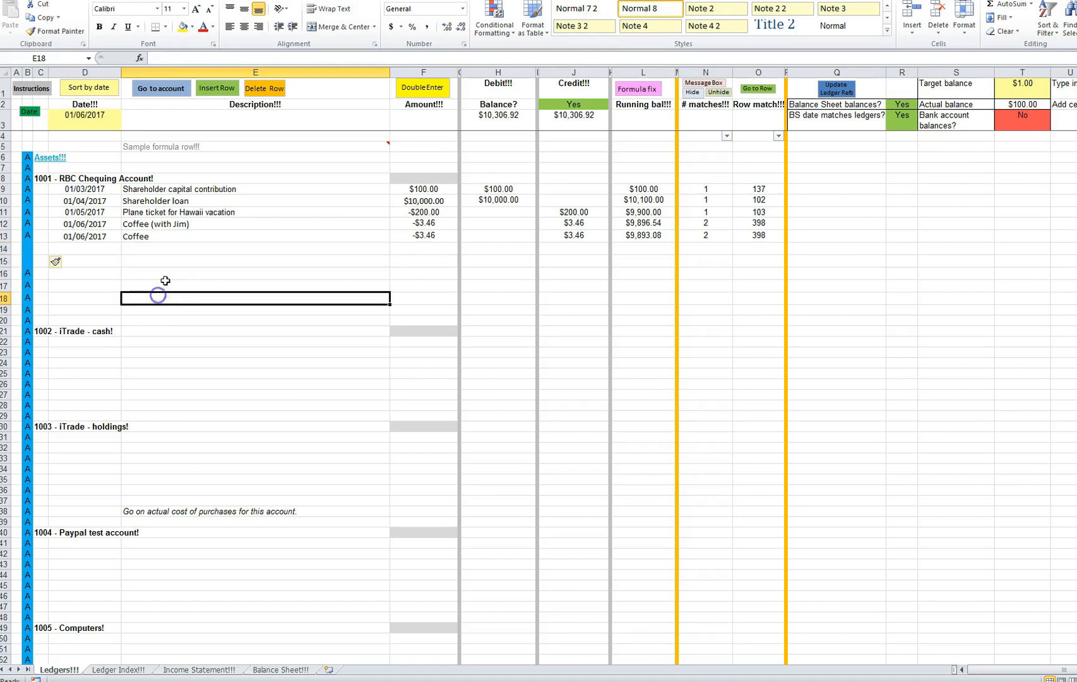
pyautogui.click(220, 91)
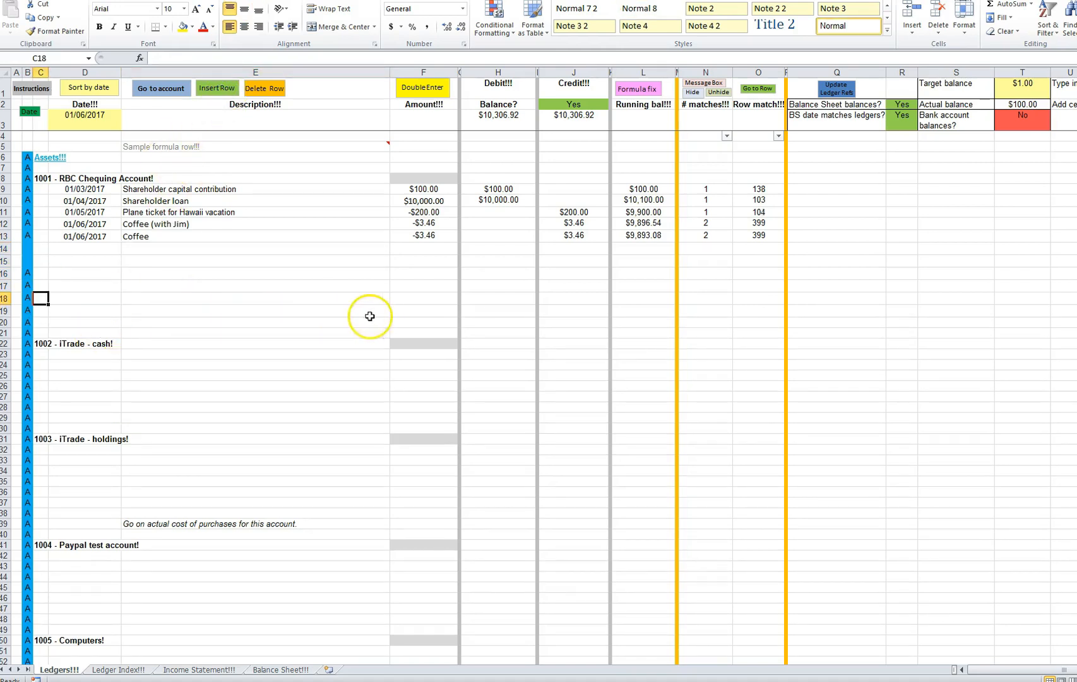
pyautogui.click(28, 298)
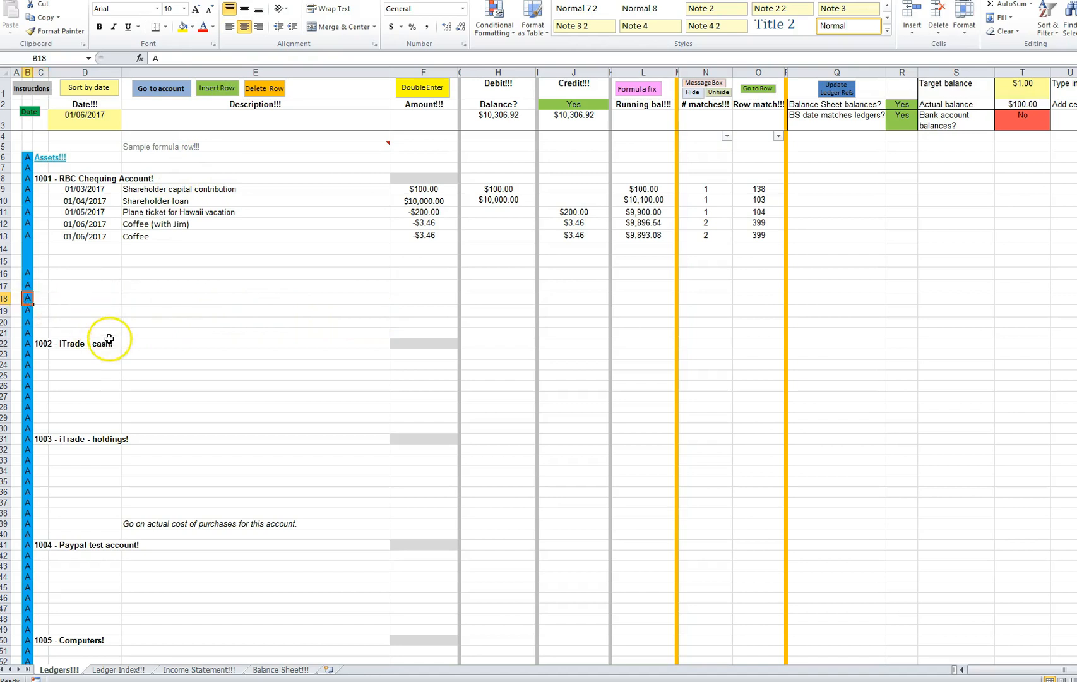
pyautogui.click(498, 299)
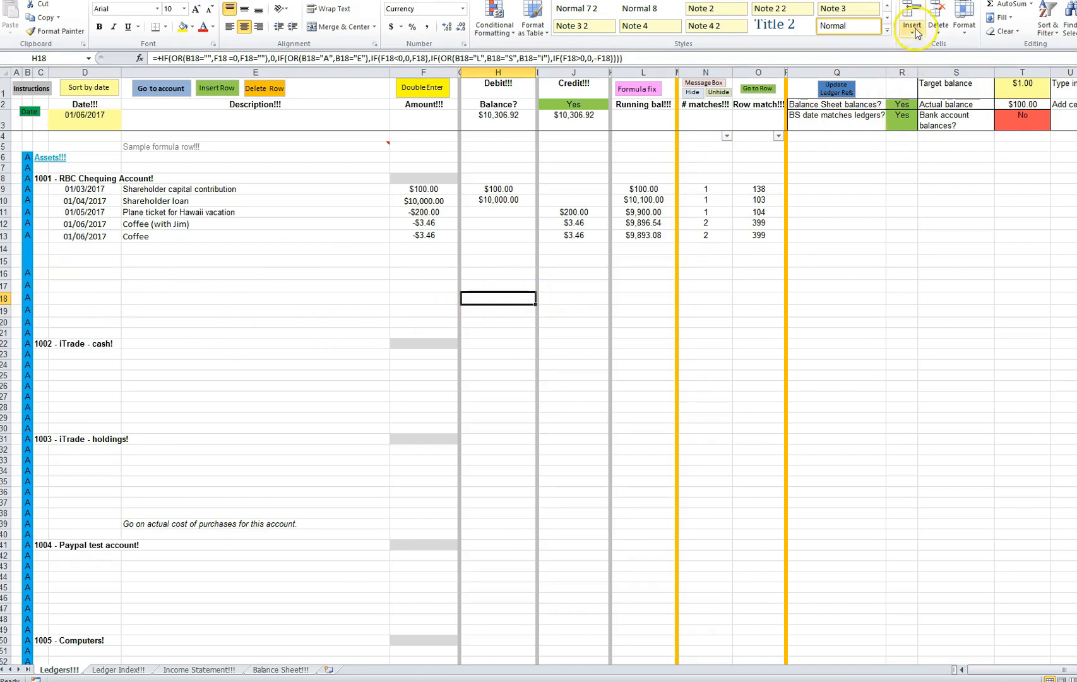
# Step: Run the workbook's Formula fix macro twice, inspecting the debit formula in H15 and the credit formula in J16 between runs
pyautogui.click(634, 94)
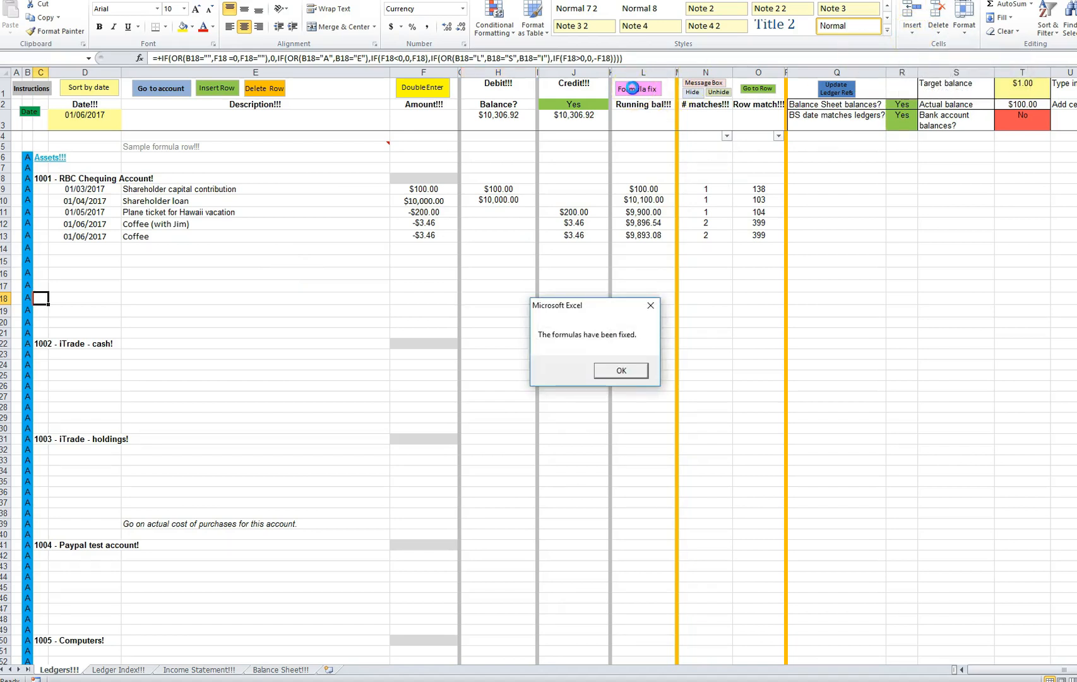
pyautogui.click(621, 370)
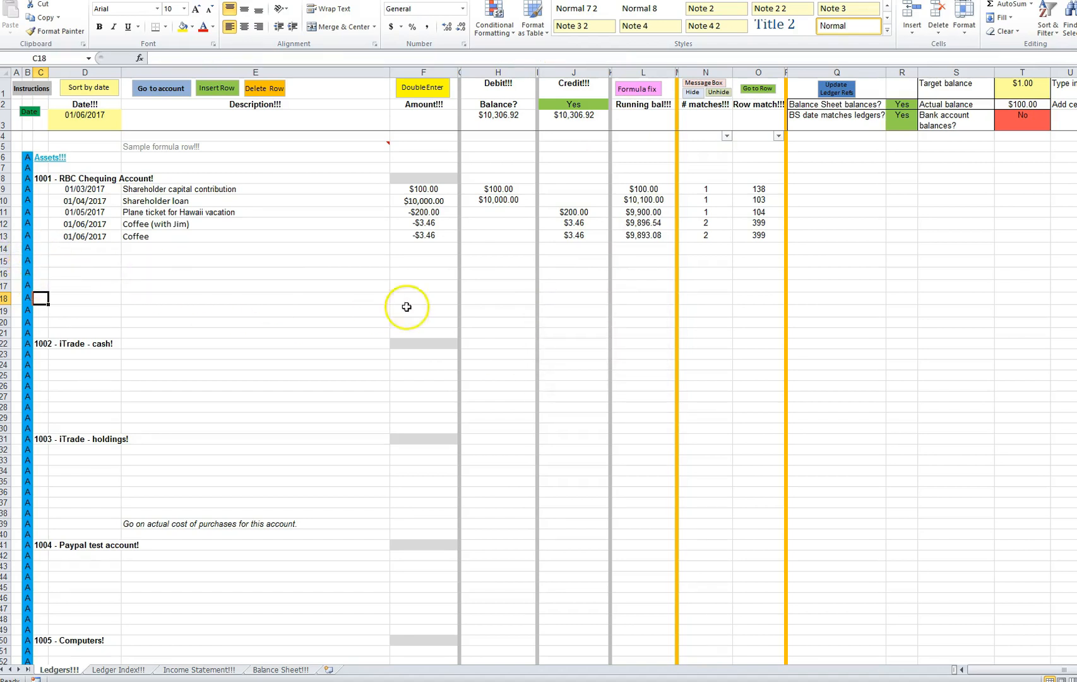
pyautogui.click(576, 262)
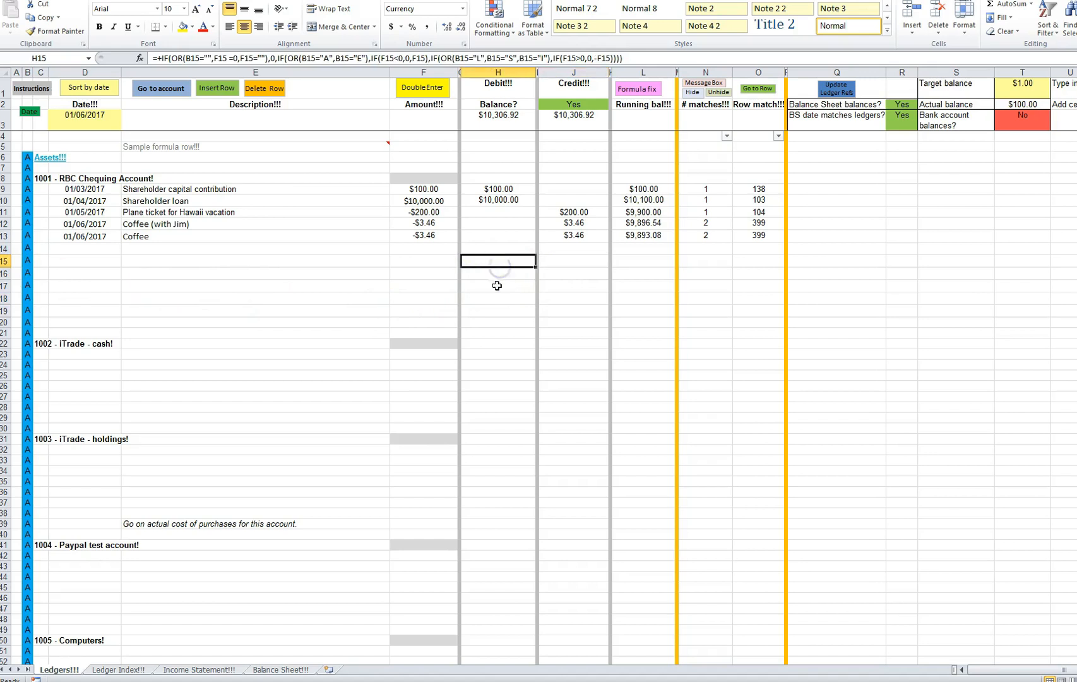
pyautogui.click(554, 276)
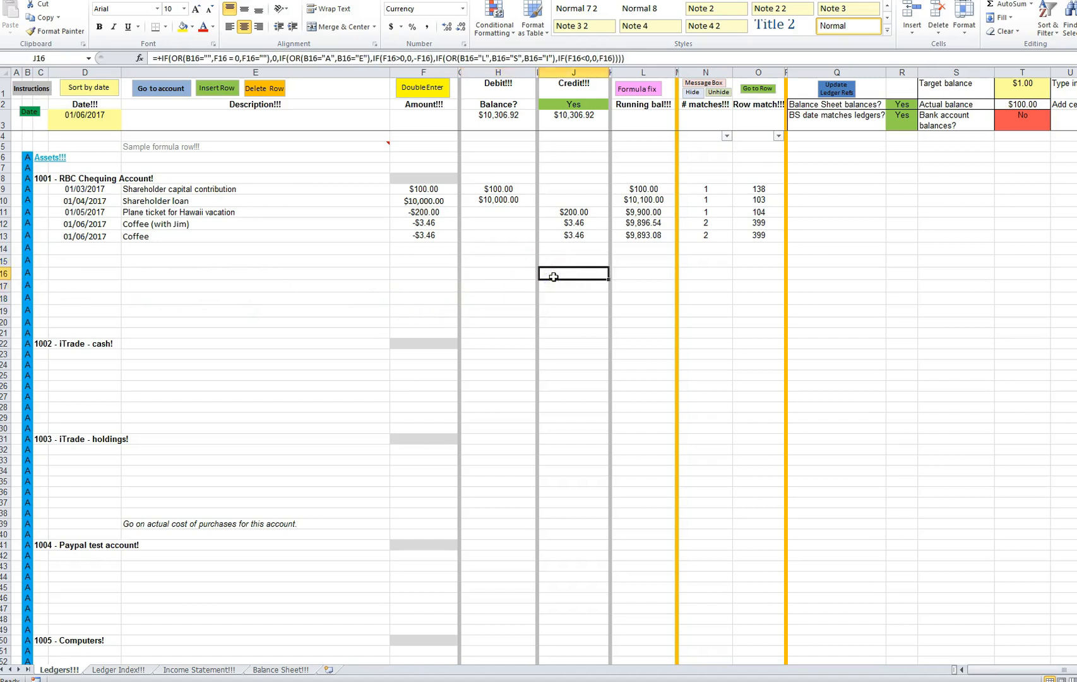
pyautogui.click(643, 89)
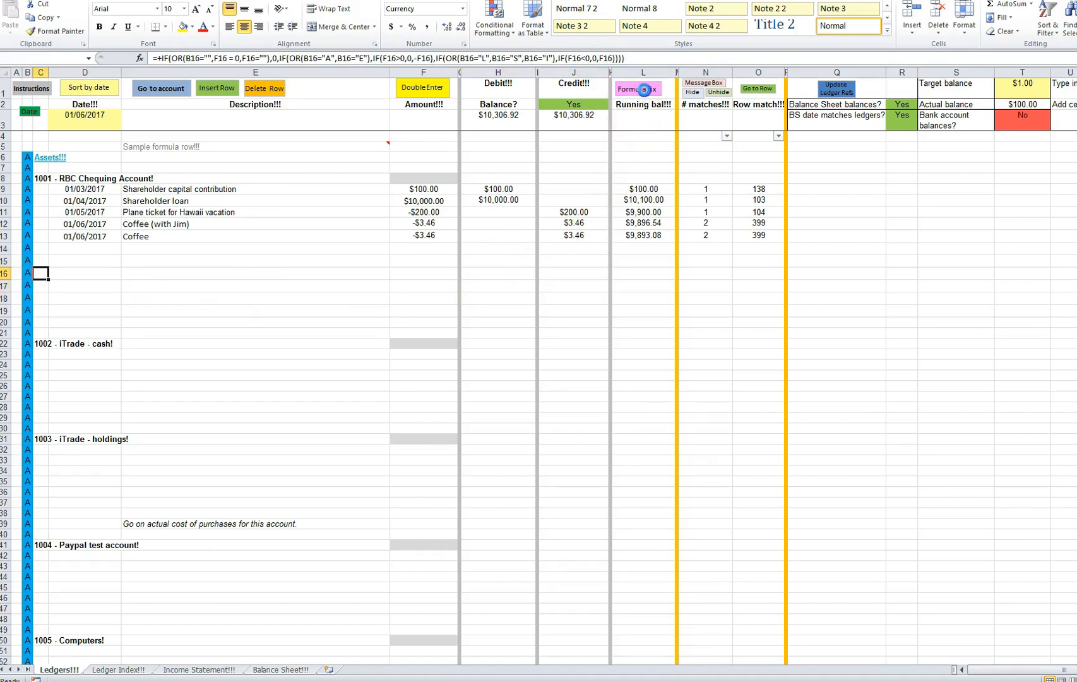
pyautogui.click(616, 370)
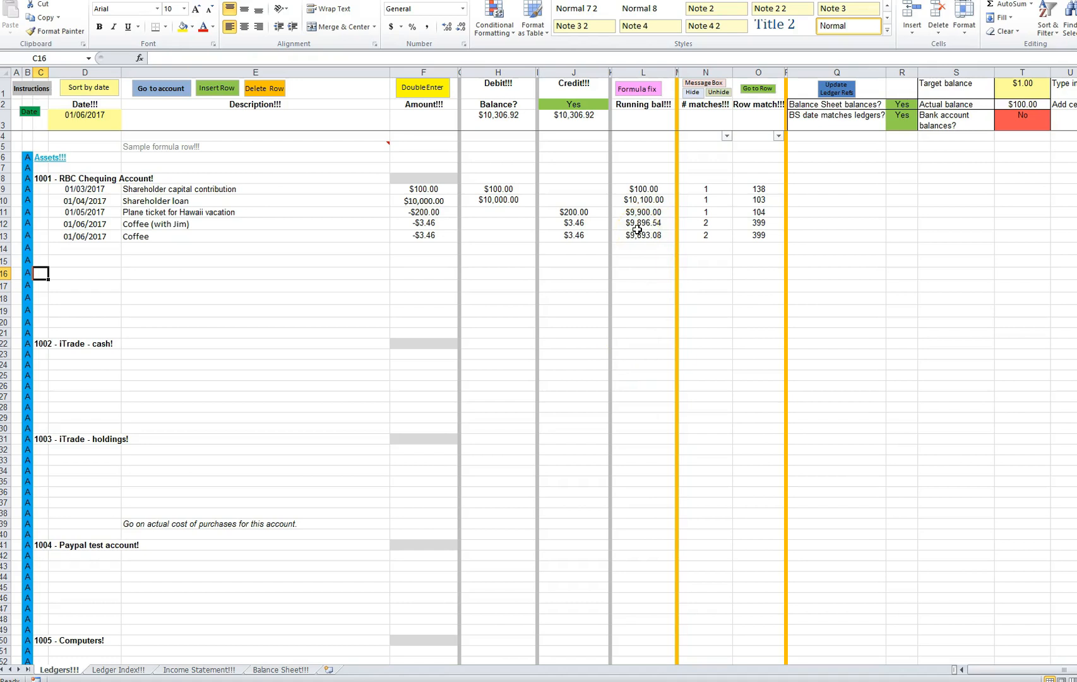
# Step: Examine the sample formula row in H5:O5 and the corresponding debit, credit, running balance and match formulas in the ledger rows below
pyautogui.click(488, 145)
pyautogui.moveTo(488, 146); pyautogui.dragTo(759, 149)
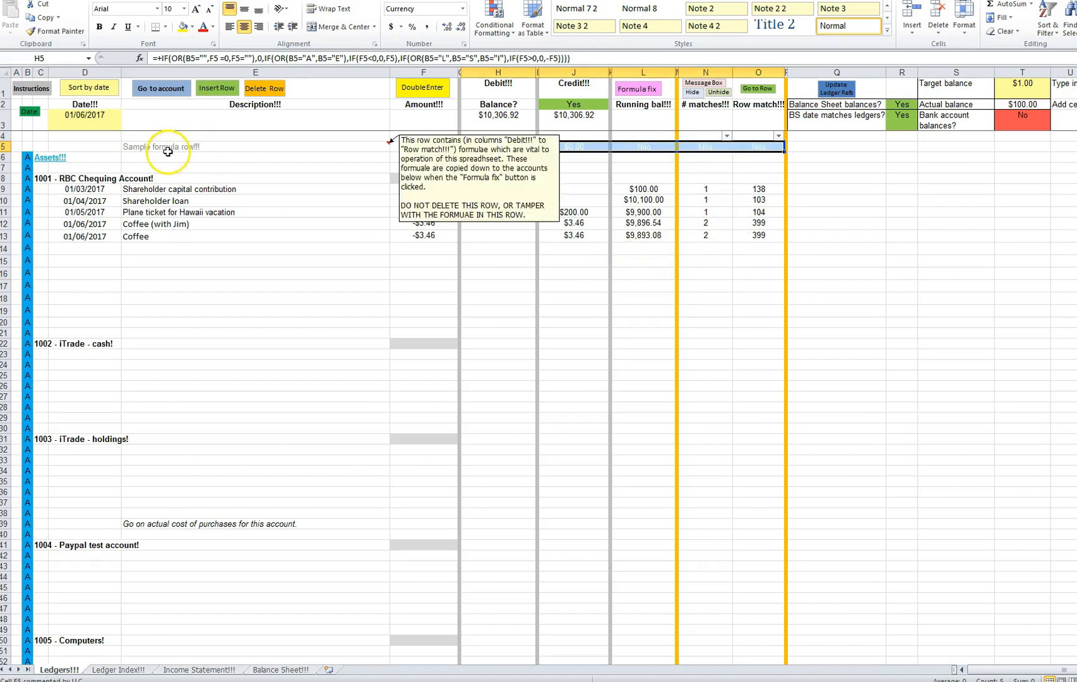
pyautogui.moveTo(499, 158); pyautogui.dragTo(758, 577)
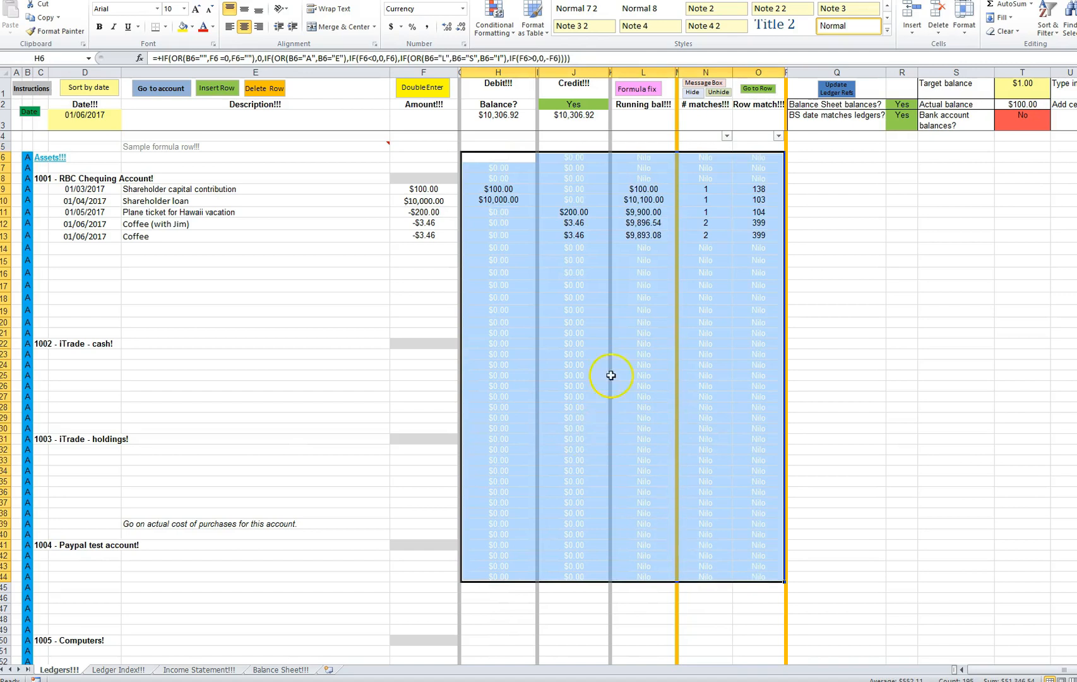
pyautogui.click(650, 274)
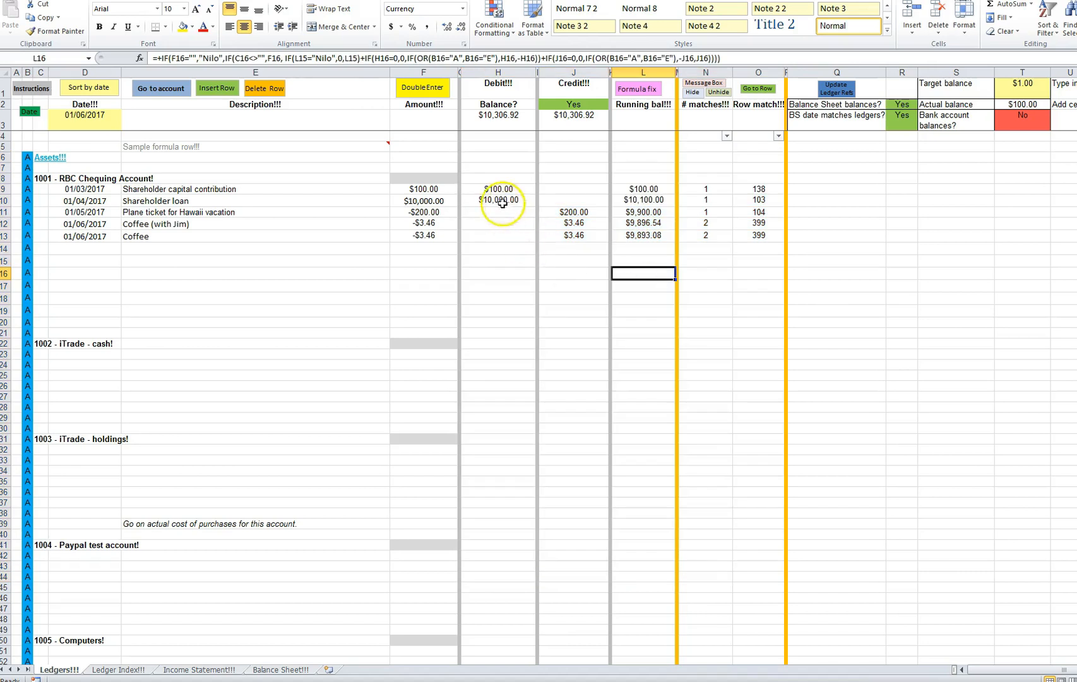
pyautogui.moveTo(494, 168); pyautogui.dragTo(761, 418)
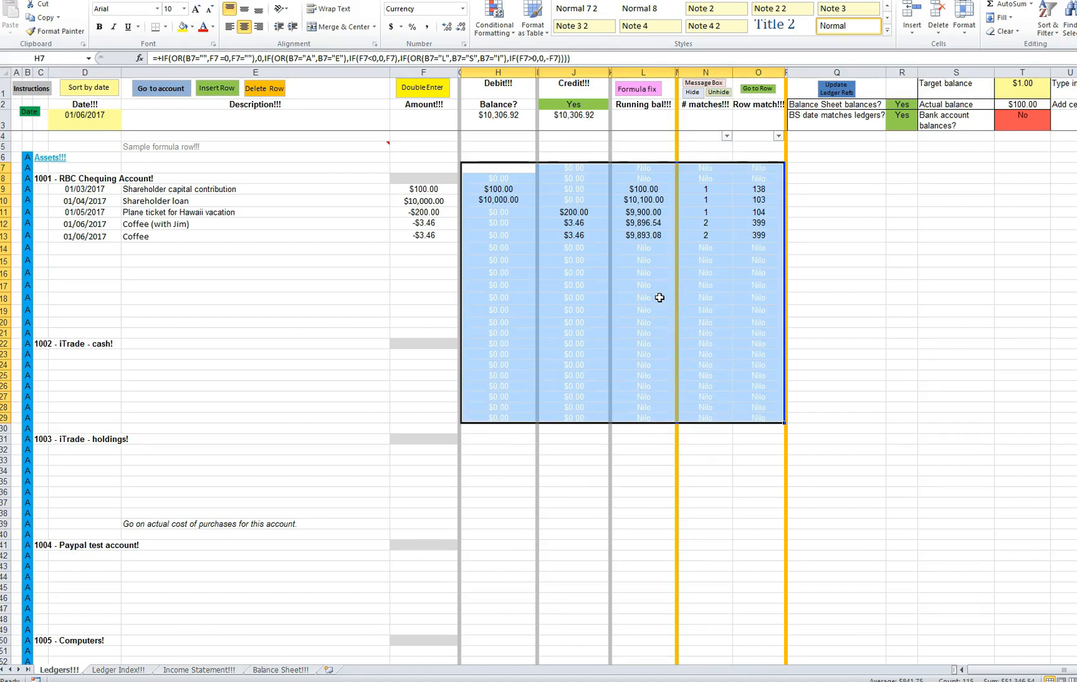
pyautogui.click(700, 289)
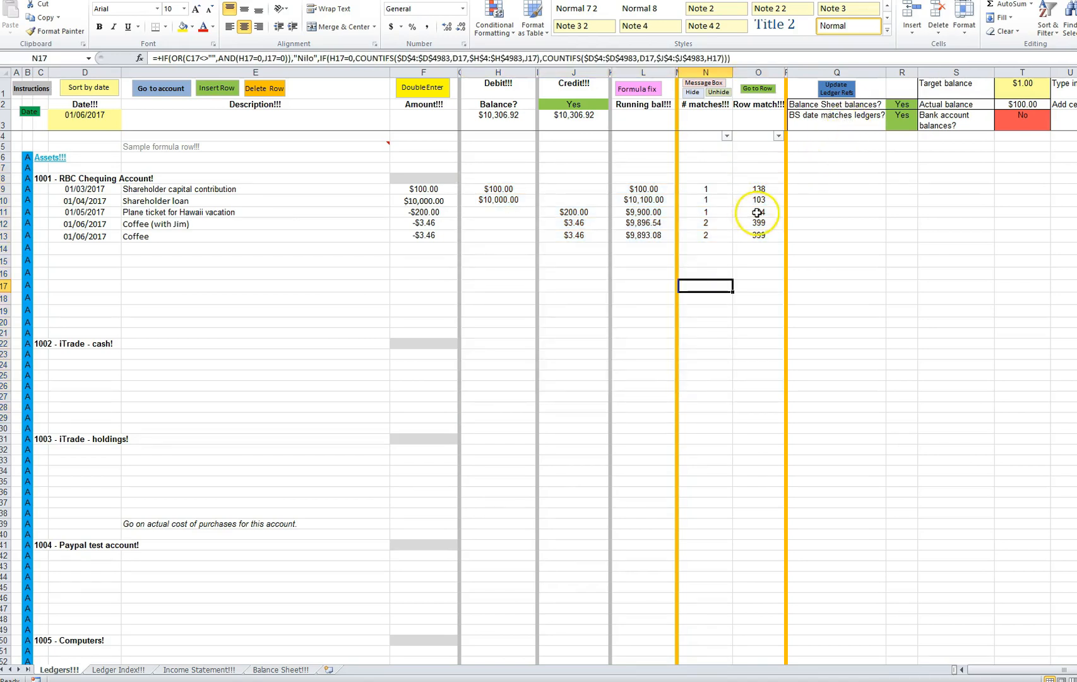
pyautogui.click(757, 213)
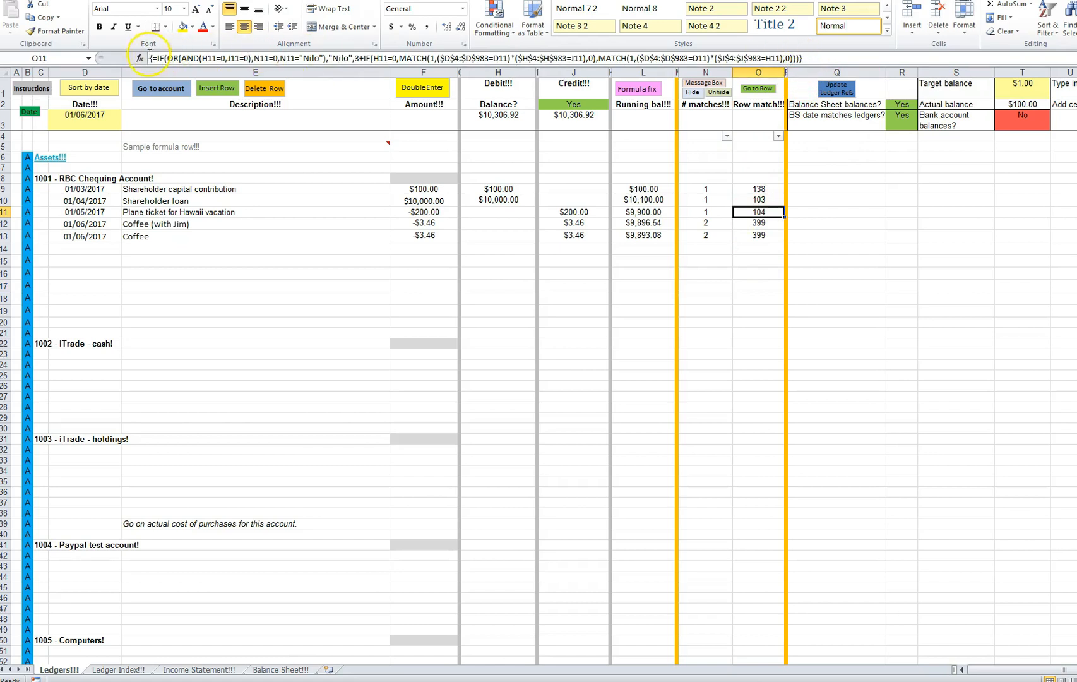
# Step: Examine the row match formula in O15 and the Balance Sheet's balance dates and ledger row references in G7:H17
pyautogui.click(759, 264)
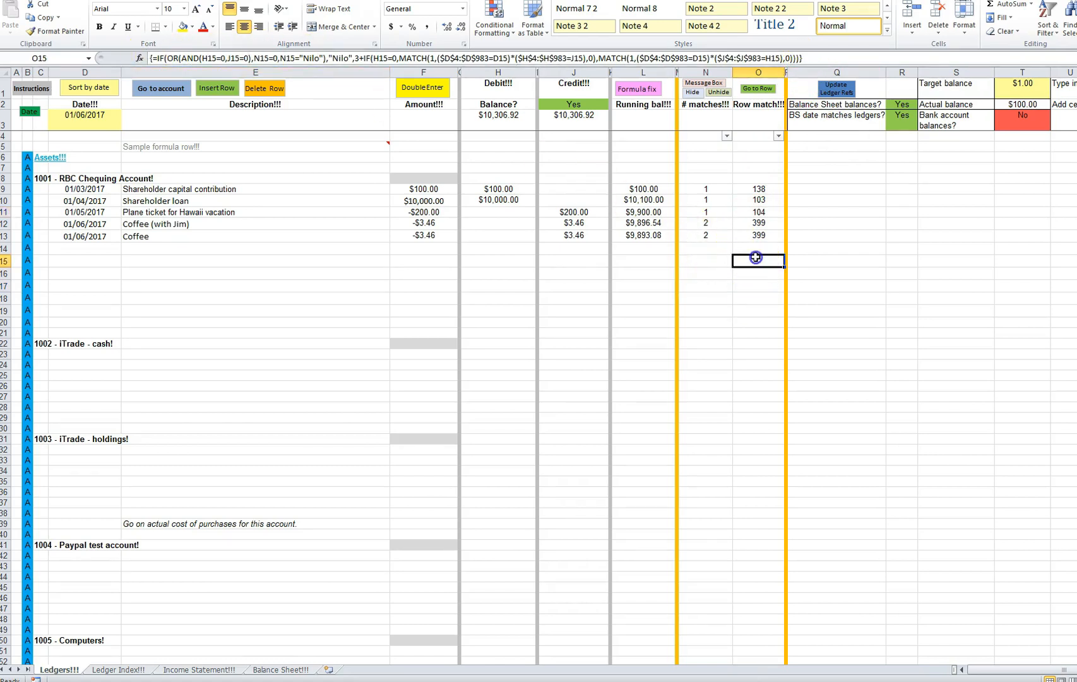
pyautogui.click(280, 670)
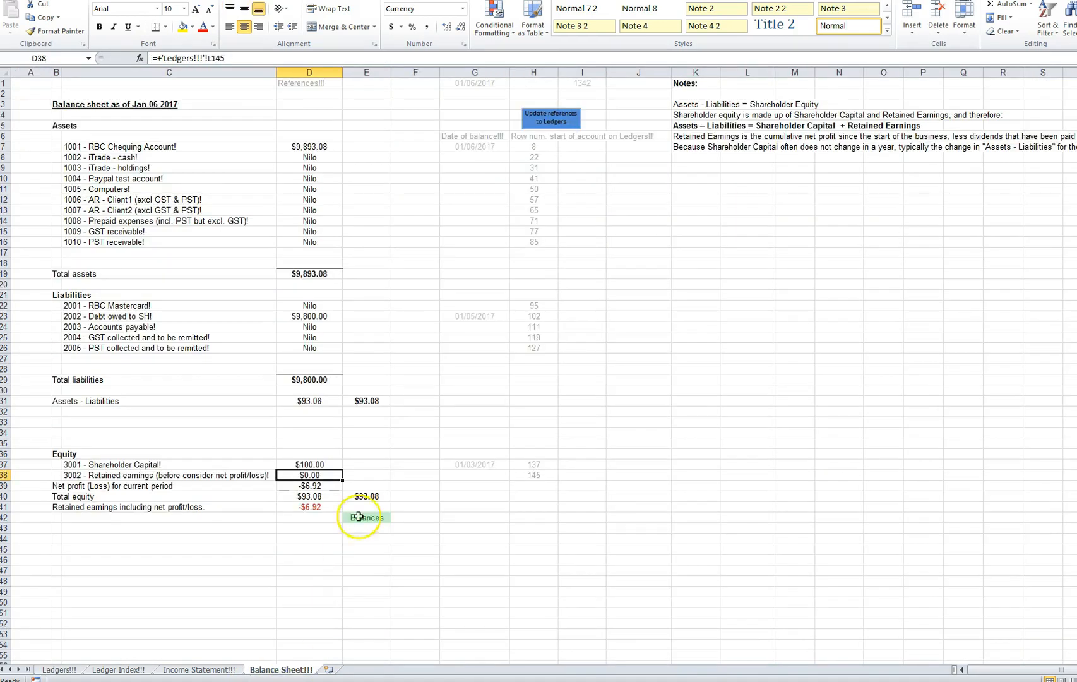
pyautogui.click(534, 159)
pyautogui.moveTo(479, 148); pyautogui.dragTo(554, 254)
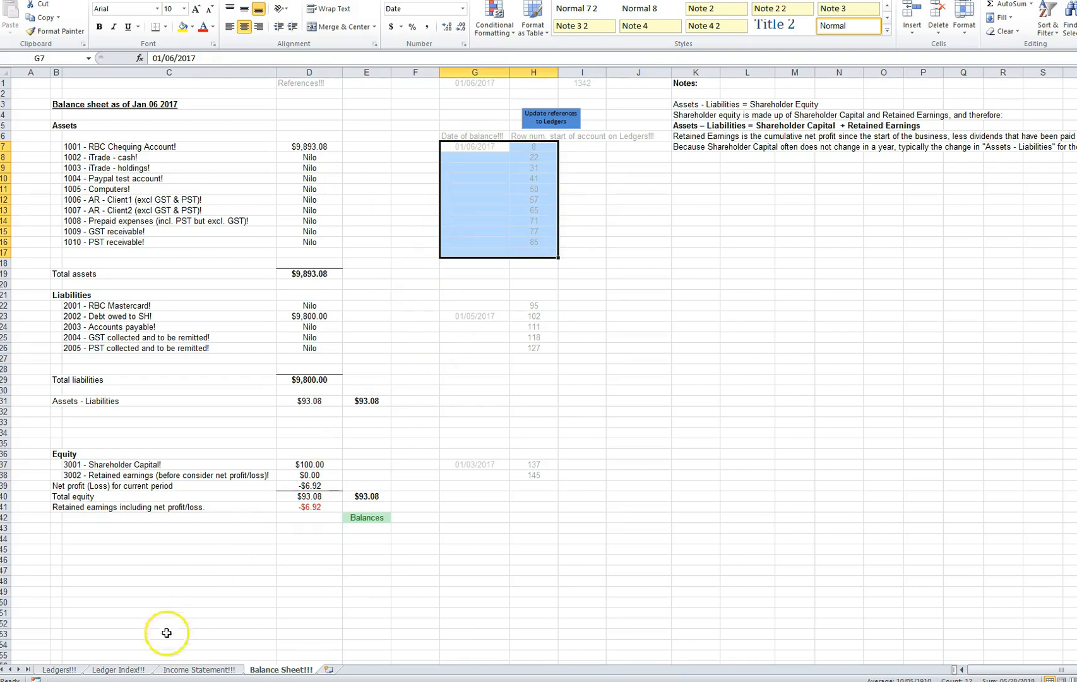
# Step: Return to the Ledgers sheet and examine the hidden-looking formula cells in H6:O34, including the empty rows from row 14 down
pyautogui.click(62, 671)
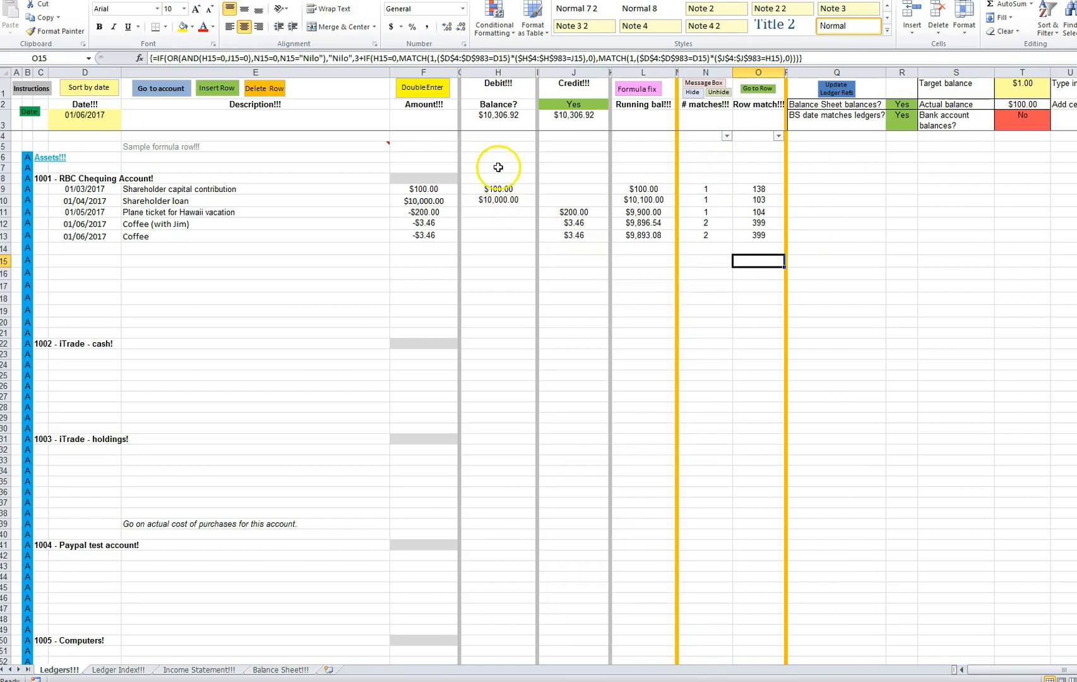
pyautogui.moveTo(496, 158); pyautogui.dragTo(753, 466)
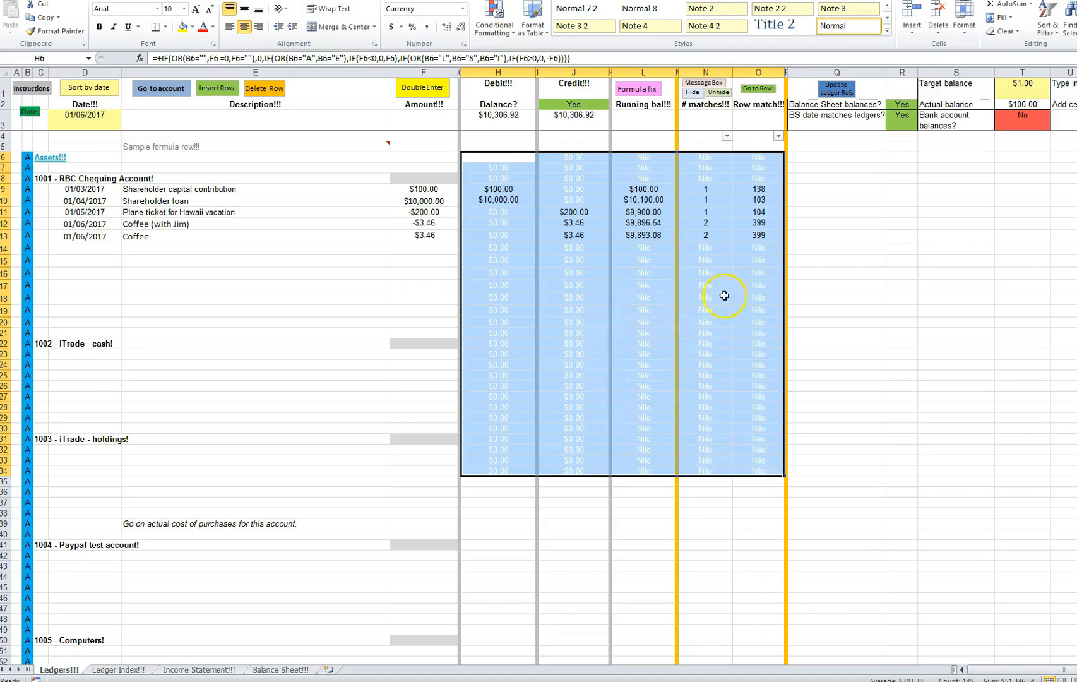
pyautogui.click(636, 314)
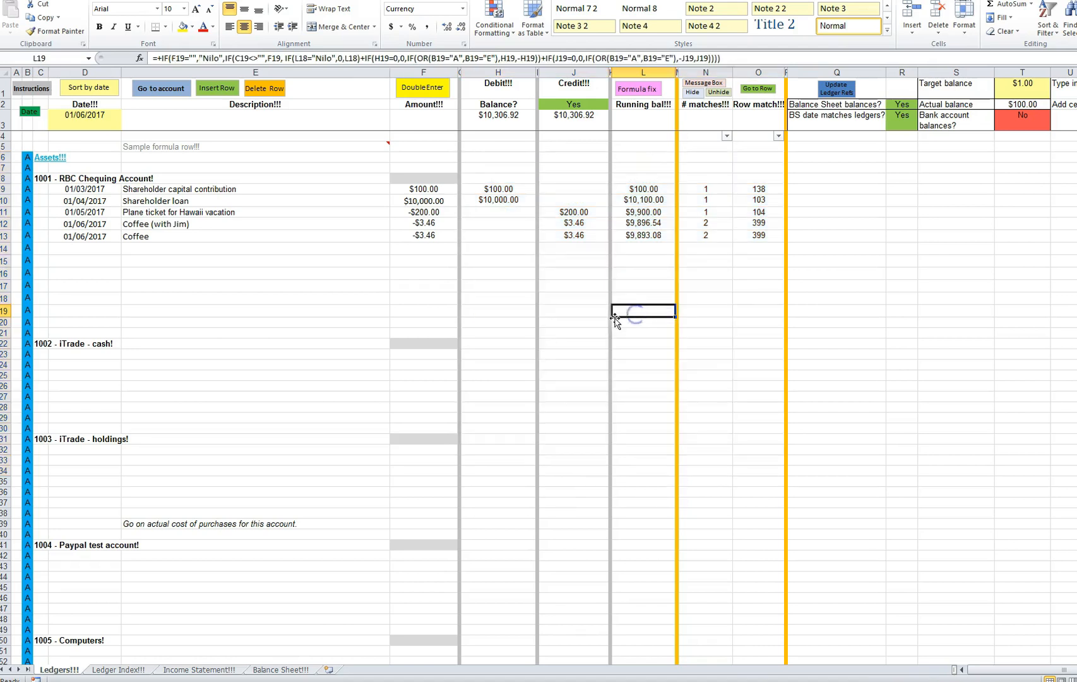
pyautogui.moveTo(493, 248); pyautogui.dragTo(745, 363)
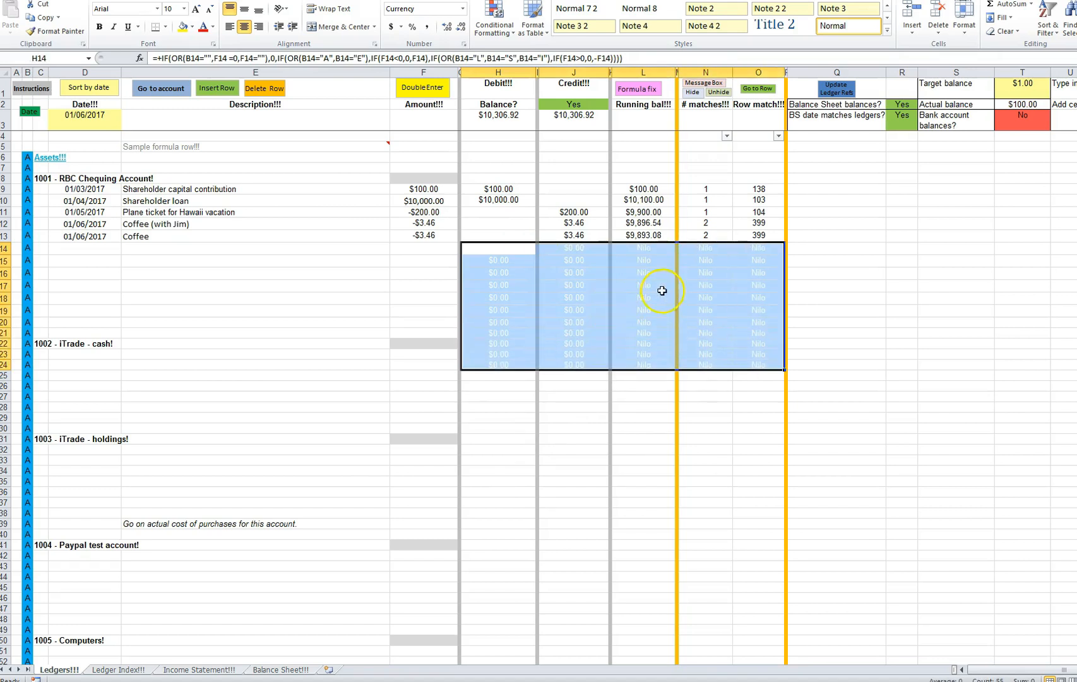
pyautogui.click(586, 294)
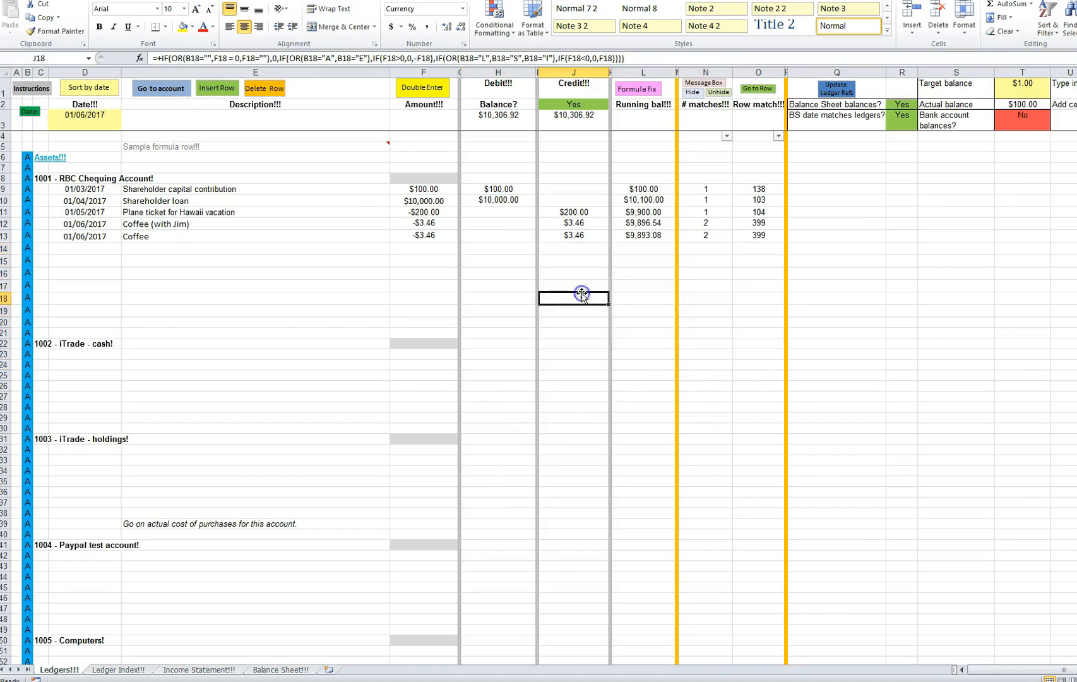
pyautogui.scroll(-2, 554, 332)
pyautogui.scroll(2, 555, 333)
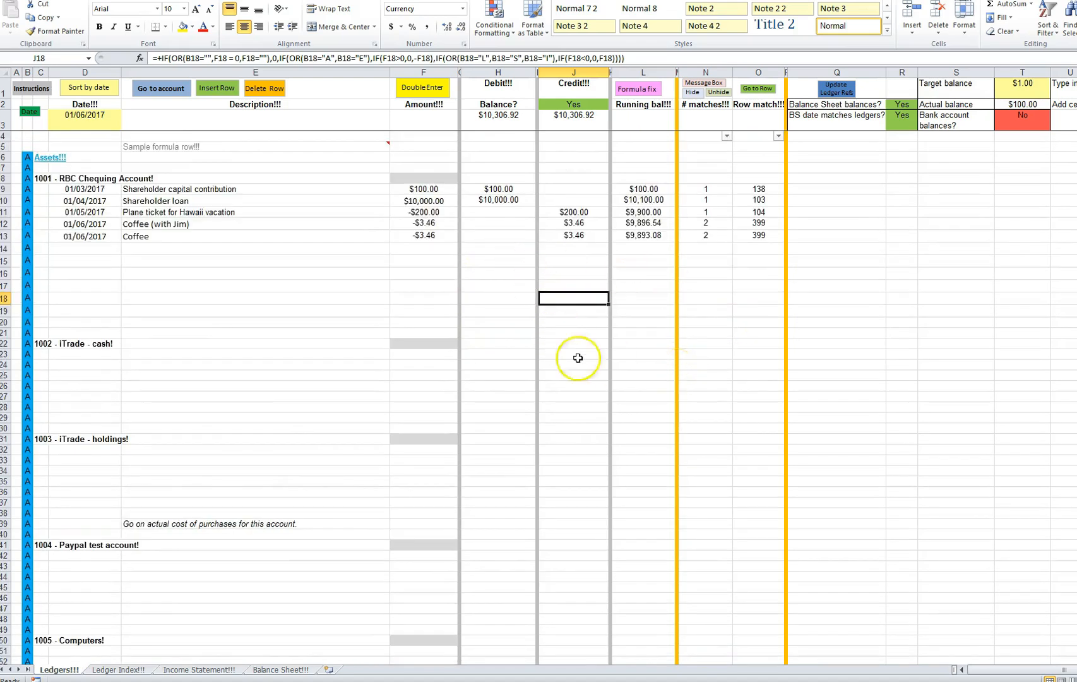
# Step: Insert 20 blank sheet rows at row 15 within the 1001 - RBC Chequing Account ledger
pyautogui.moveTo(278, 260); pyautogui.dragTo(276, 316)
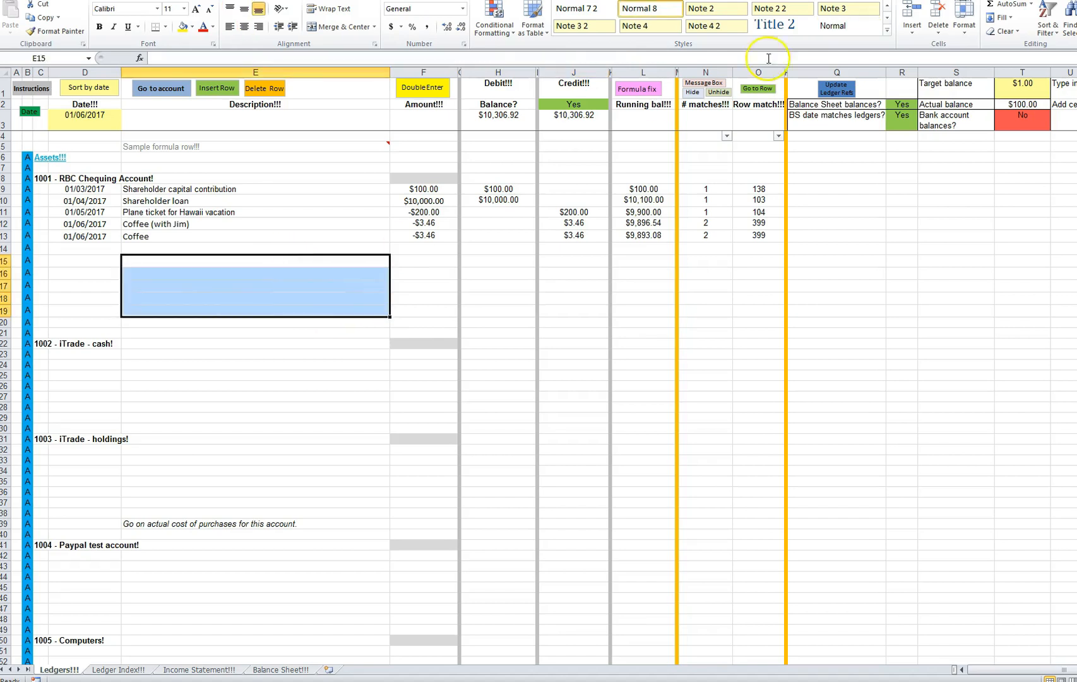
pyautogui.click(913, 28)
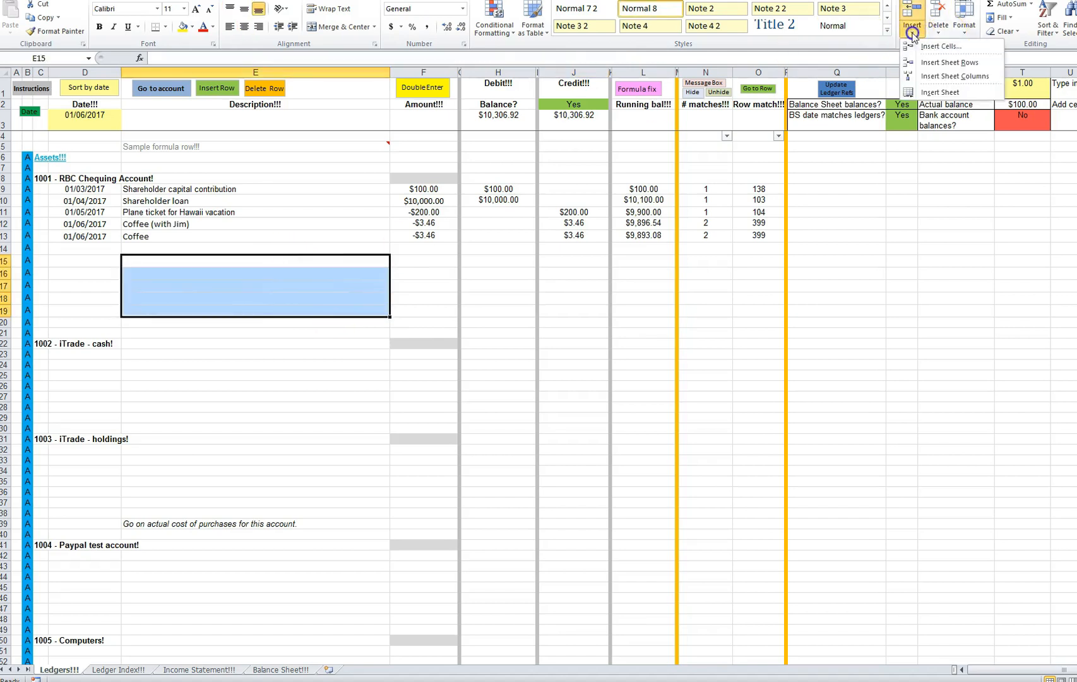
pyautogui.click(947, 61)
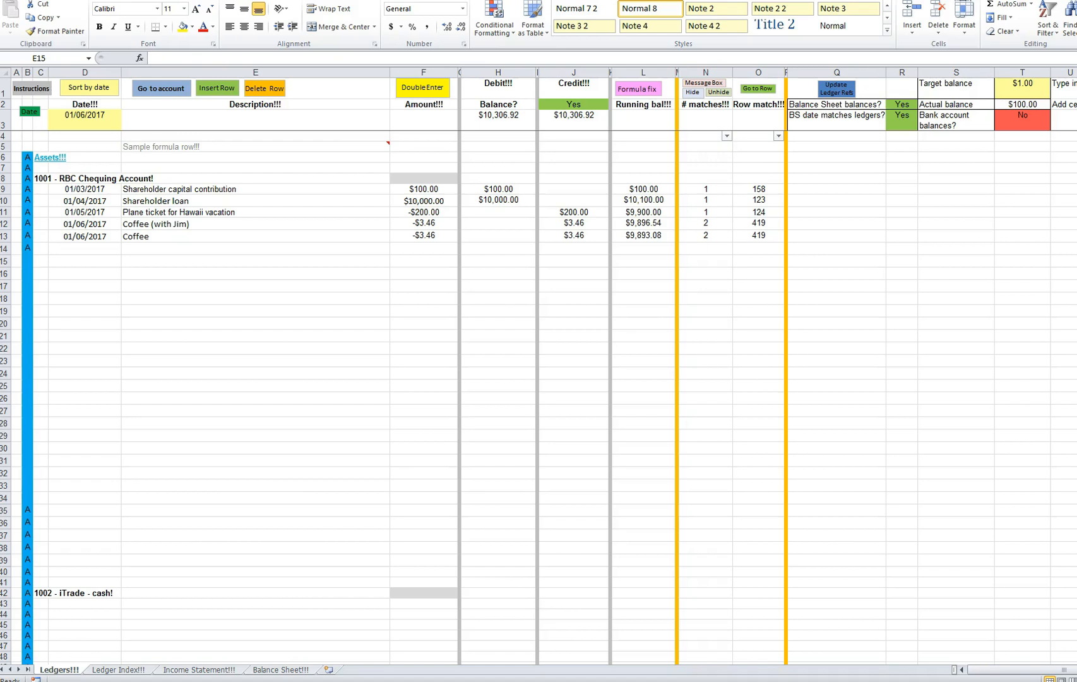
# Step: Bring up the Sample bank account v1 workbook and review the two cheque deposits and the transactions dated 01/07/2017 and 01/08/2017
pyautogui.moveTo(1076, 3); pyautogui.dragTo(1076, 62)
pyautogui.moveTo(1073, 12); pyautogui.dragTo(686, 67)
pyautogui.scroll(1, 697, 316)
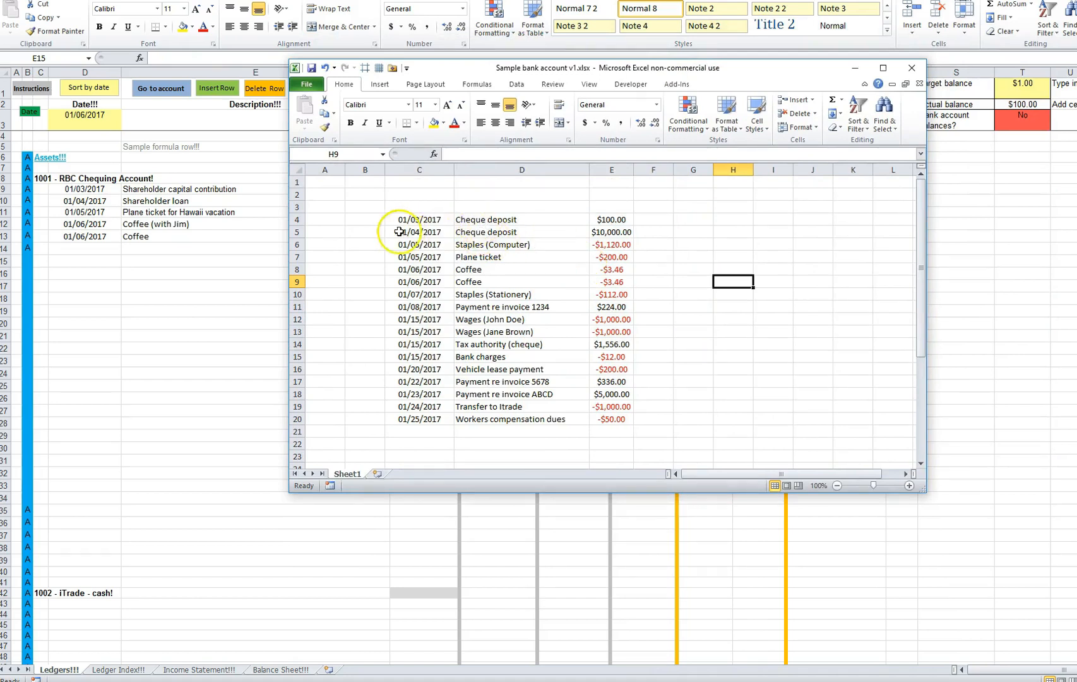
pyautogui.click(607, 220)
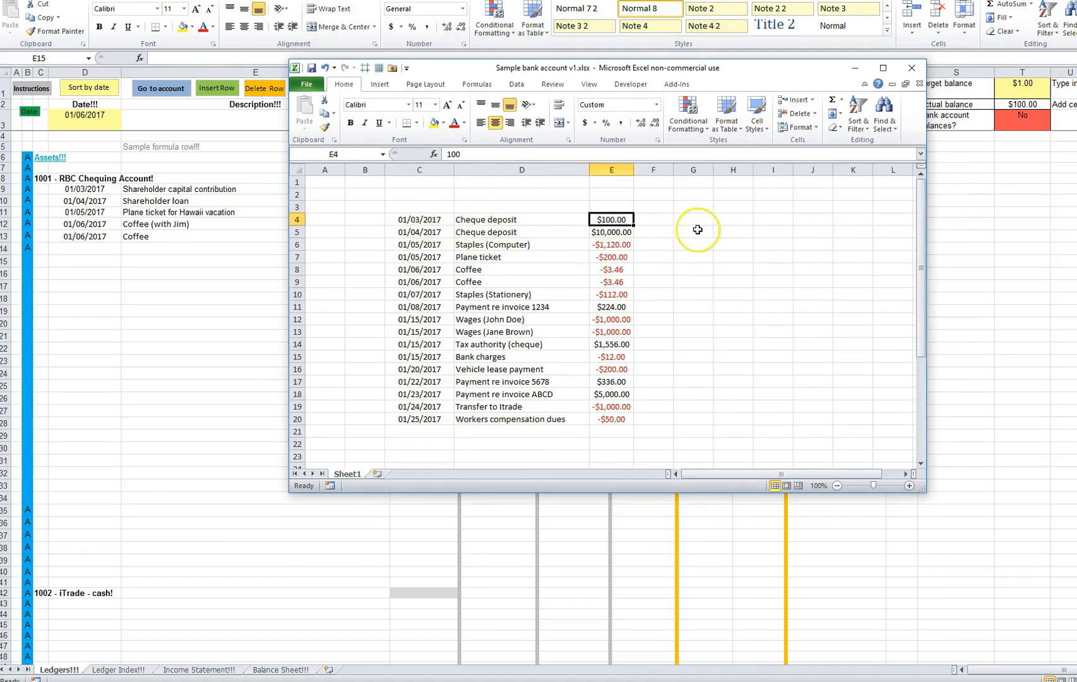
pyautogui.click(611, 232)
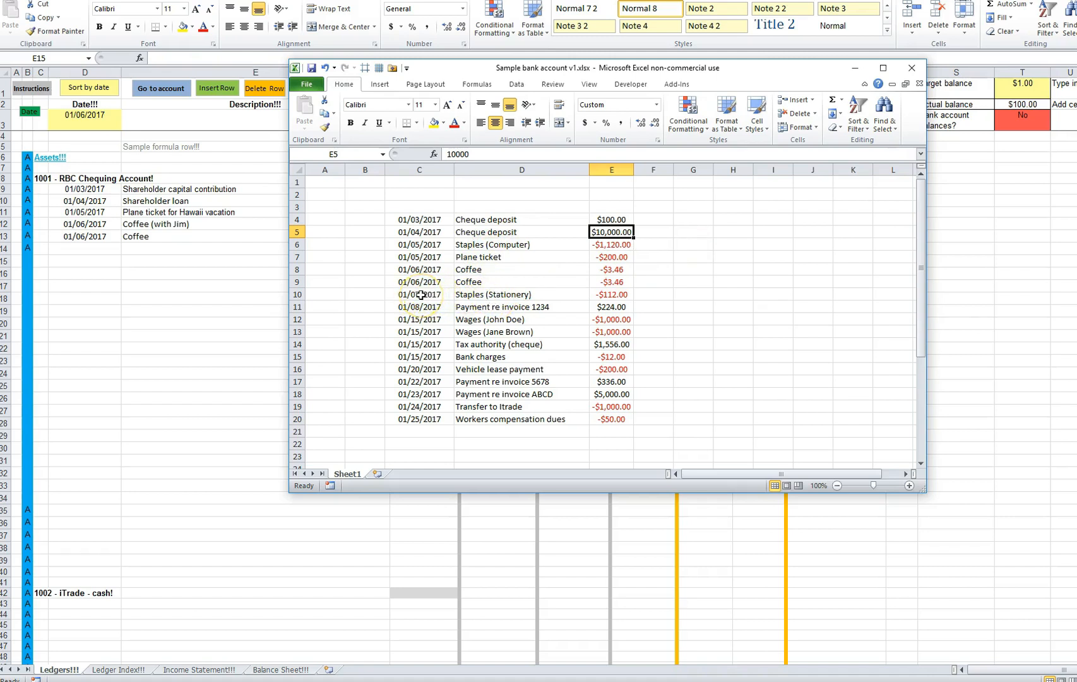
pyautogui.moveTo(421, 295); pyautogui.dragTo(606, 307)
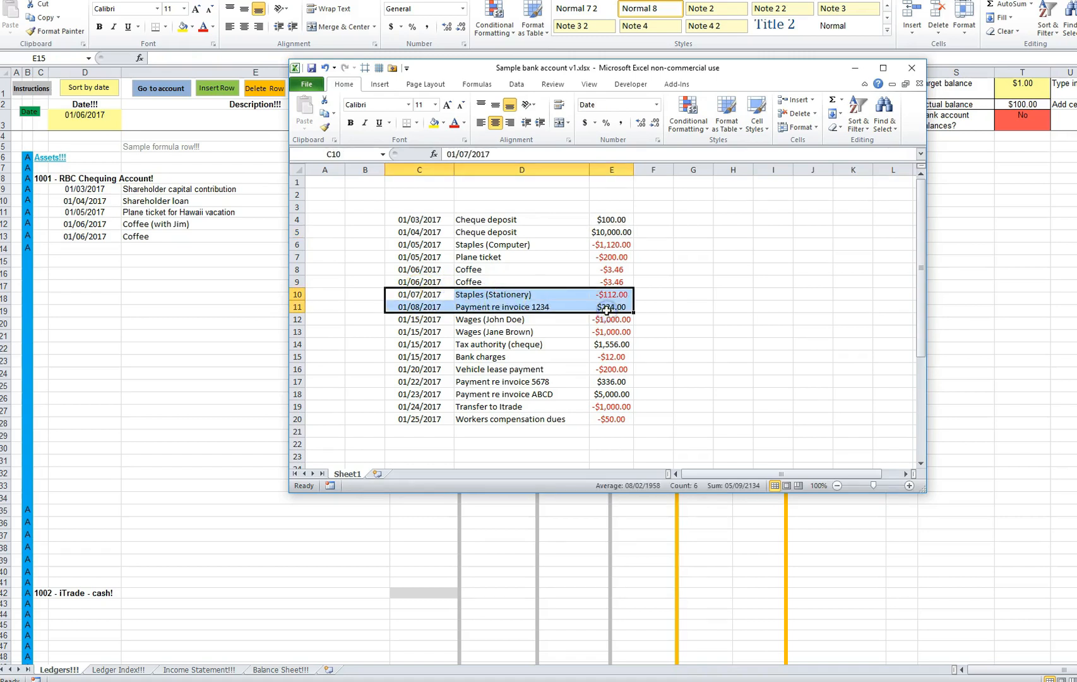
# Step: Switch back to the ledger workbook and run its Update Ledger Refs macro
pyautogui.hotkey('alt', 'Tab')
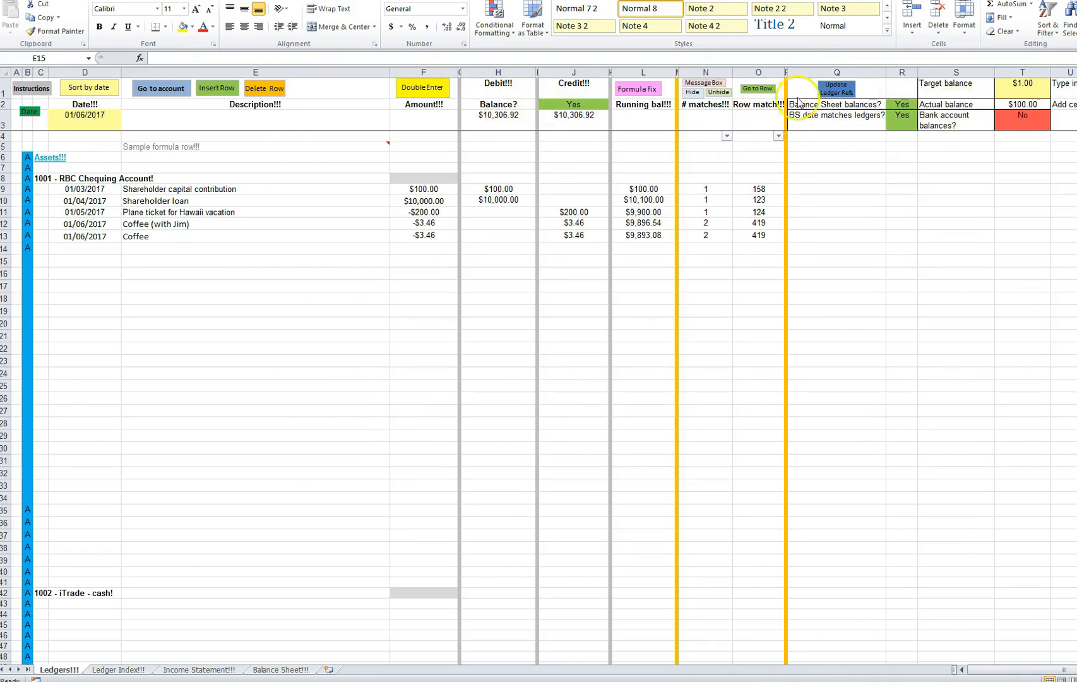
pyautogui.click(836, 89)
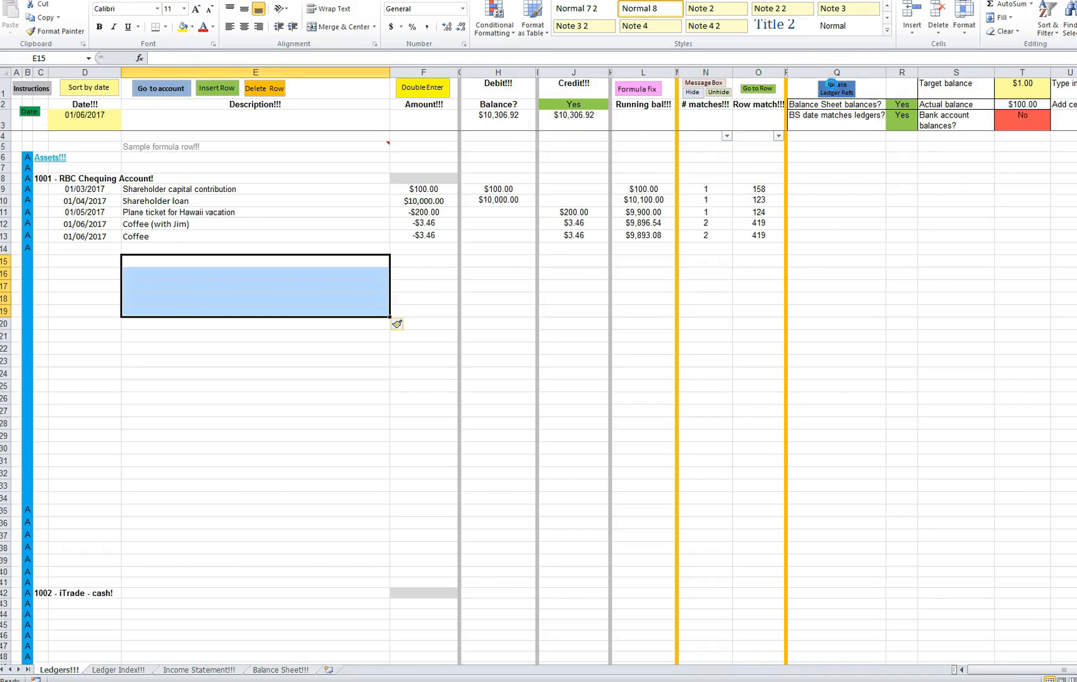
pyautogui.click(828, 184)
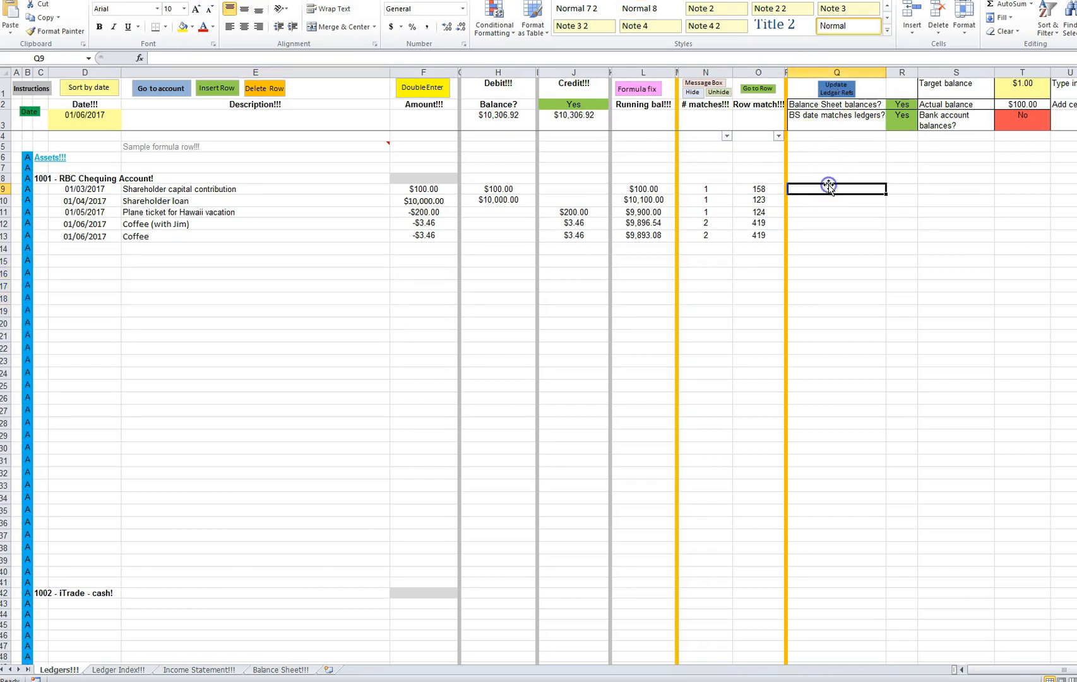
# Step: Copy the Staples (Stationery) and Payment re invoice 1234 transactions from the bank account workbook into the chequing ledger starting at D14
pyautogui.hotkey('alt', 'Tab')
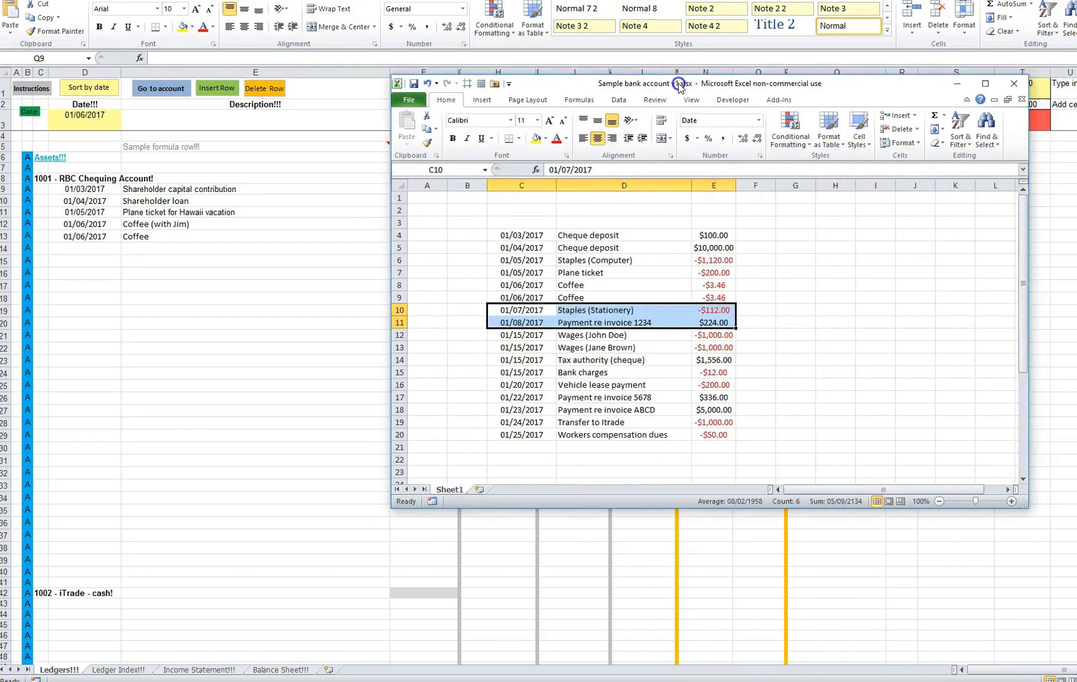
pyautogui.moveTo(512, 314); pyautogui.dragTo(704, 322)
pyautogui.hotkey('ctrl', 'c')
pyautogui.moveTo(751, 84); pyautogui.dragTo(620, 186)
pyautogui.click(831, 89)
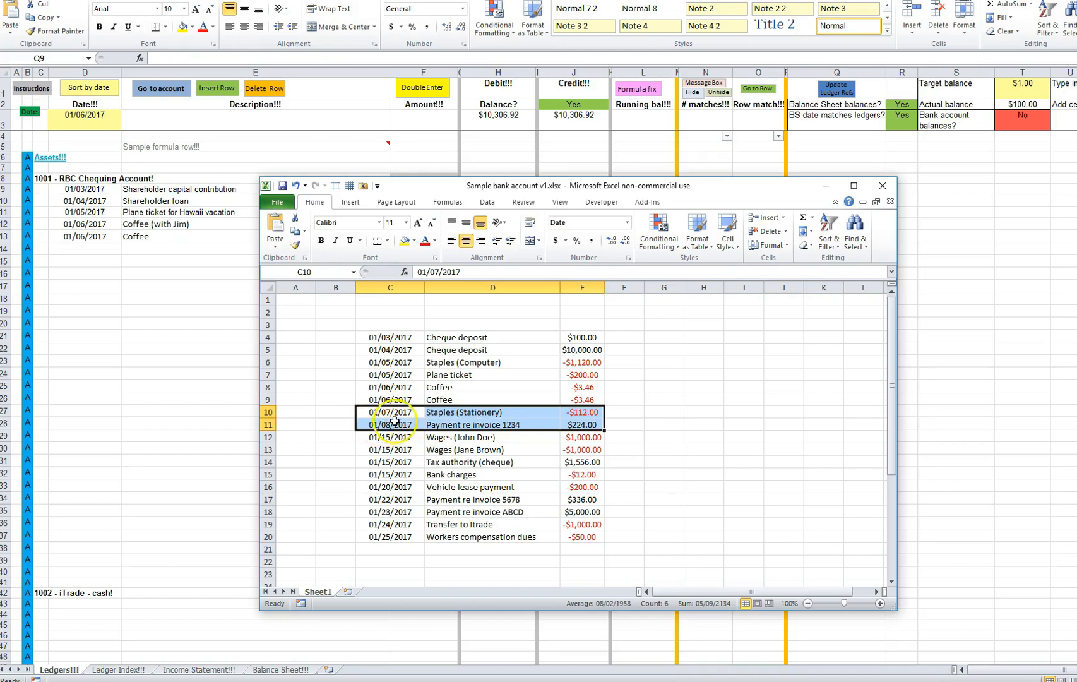
pyautogui.moveTo(549, 186); pyautogui.dragTo(1076, 185)
pyautogui.moveTo(1073, 125); pyautogui.dragTo(1076, 125)
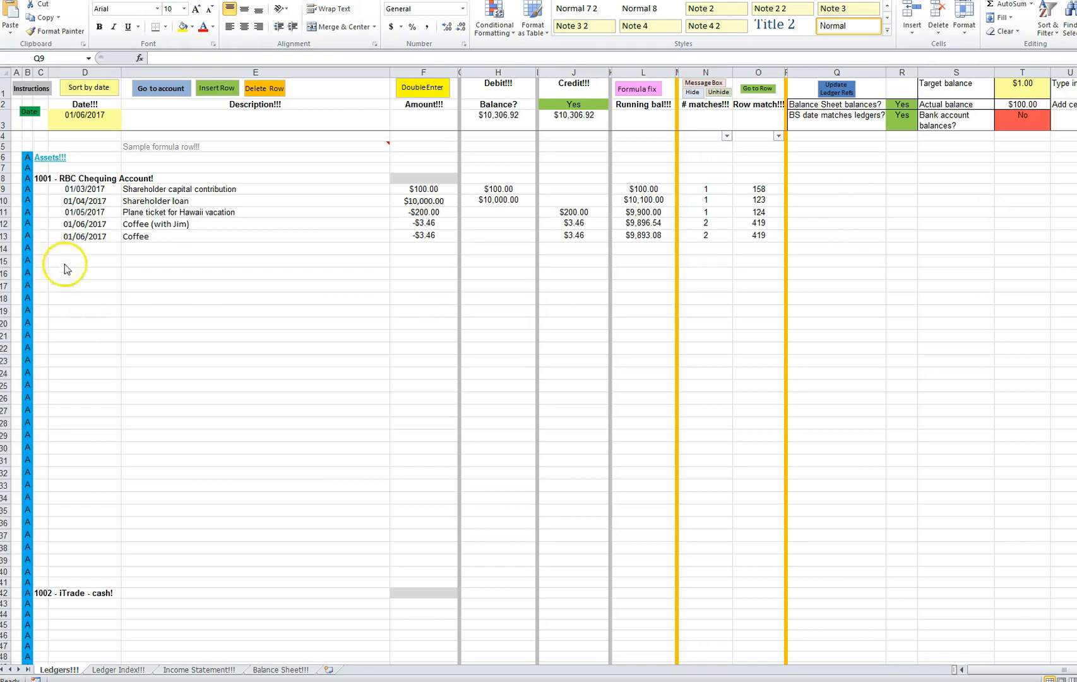
pyautogui.click(91, 247)
pyautogui.hotkey('ctrl', 'v')
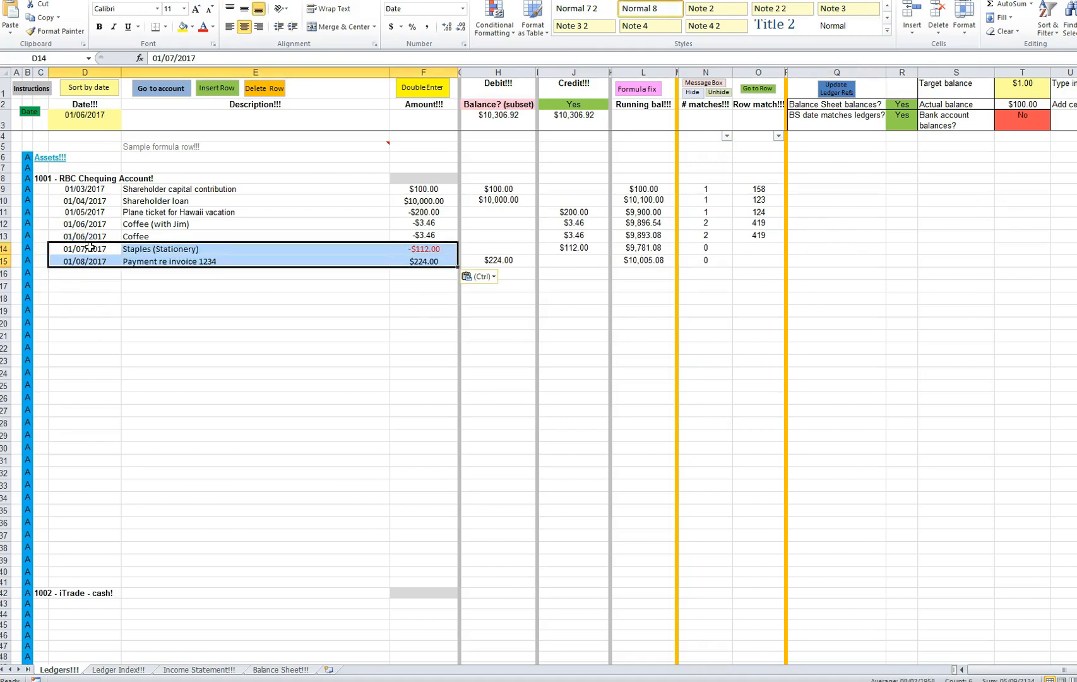
pyautogui.click(356, 322)
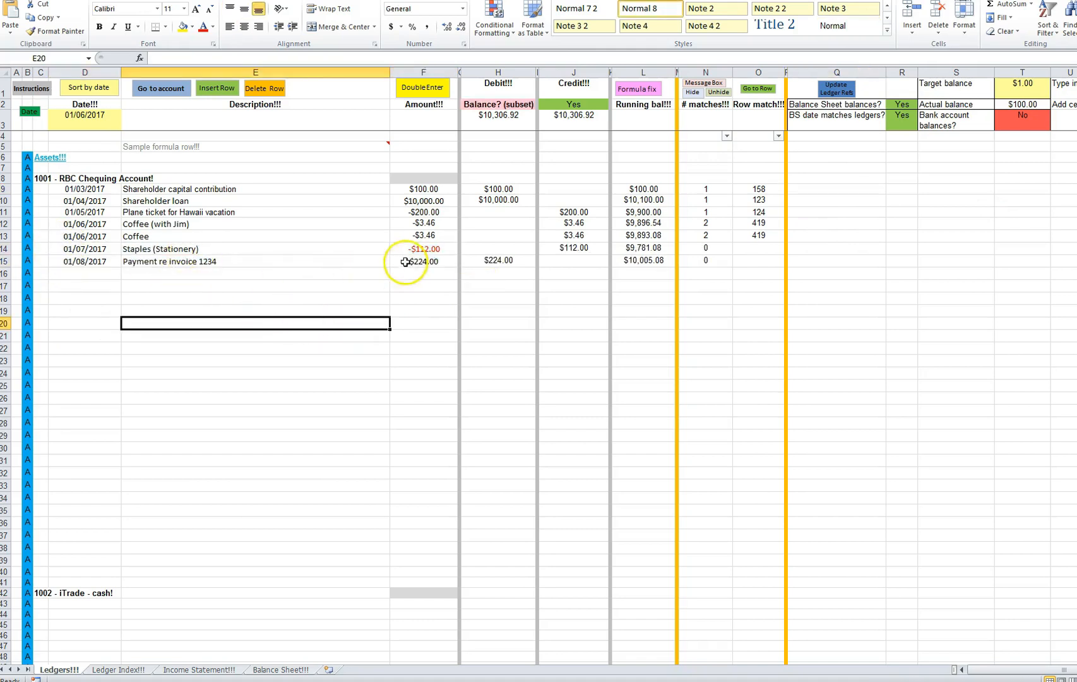
# Step: Examine the available accounts in the Double Enter form for the Staples (Stationery) transaction, then cancel the form
pyautogui.click(417, 249)
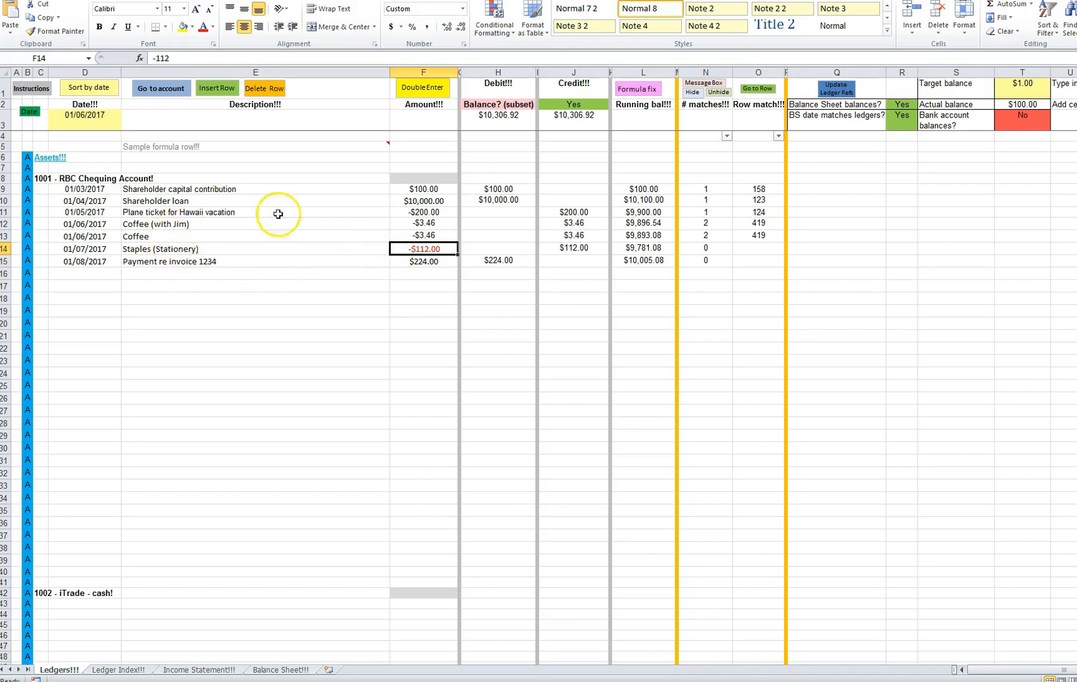
pyautogui.click(421, 88)
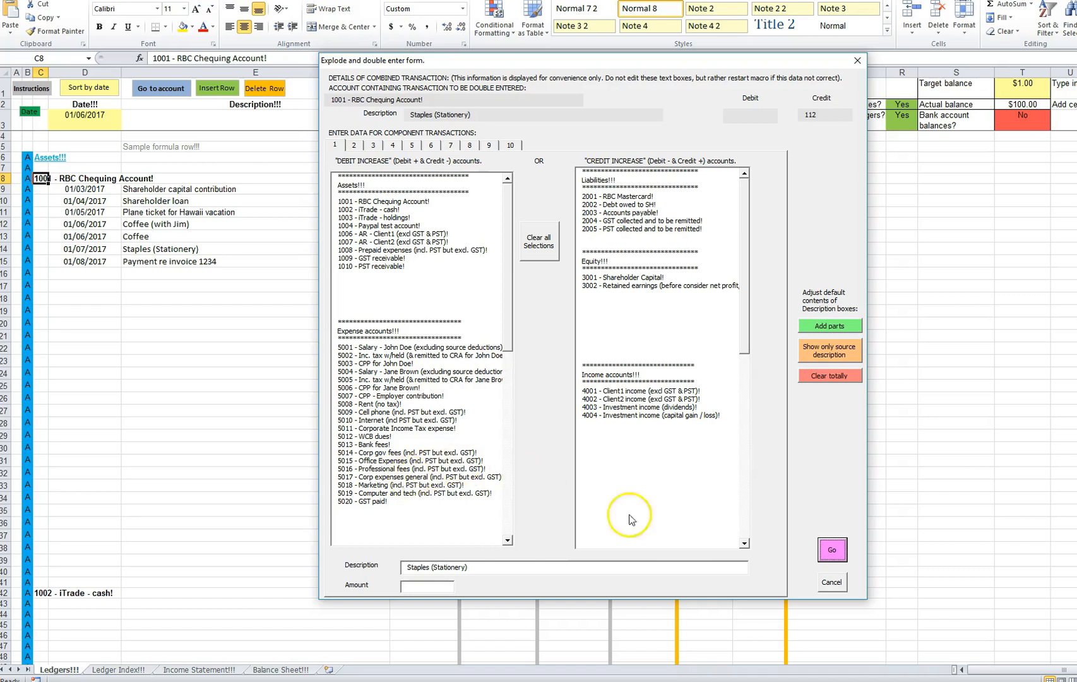
pyautogui.click(830, 582)
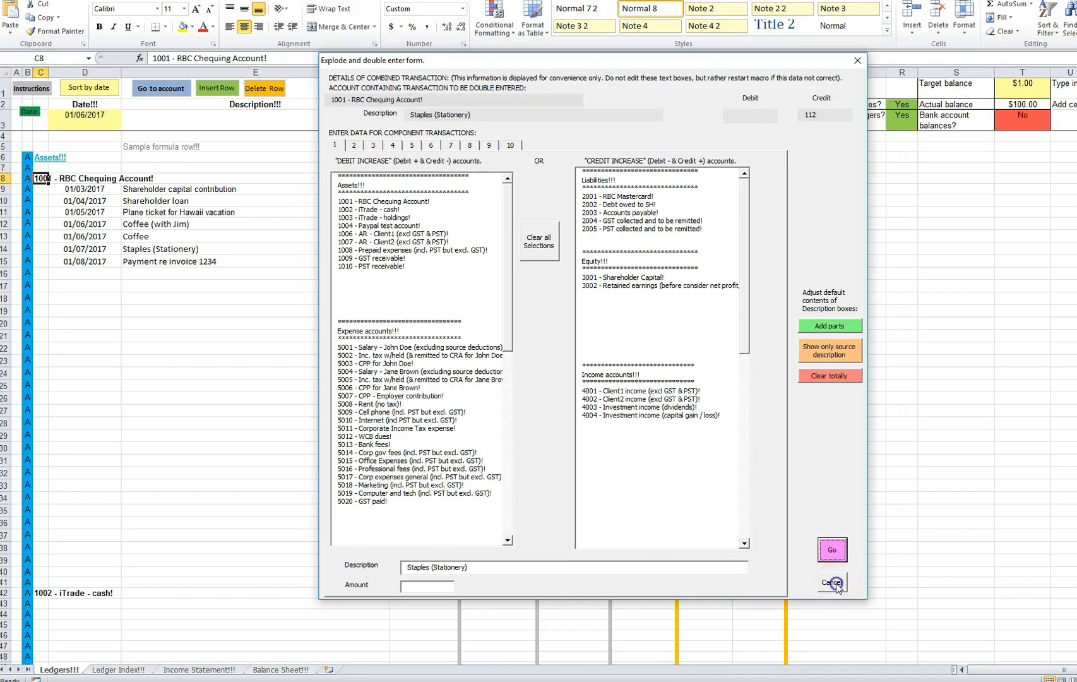
# Step: Copy only the word "Stationery" from the Staples description in E14, leaving the cell unchanged
pyautogui.click(152, 250)
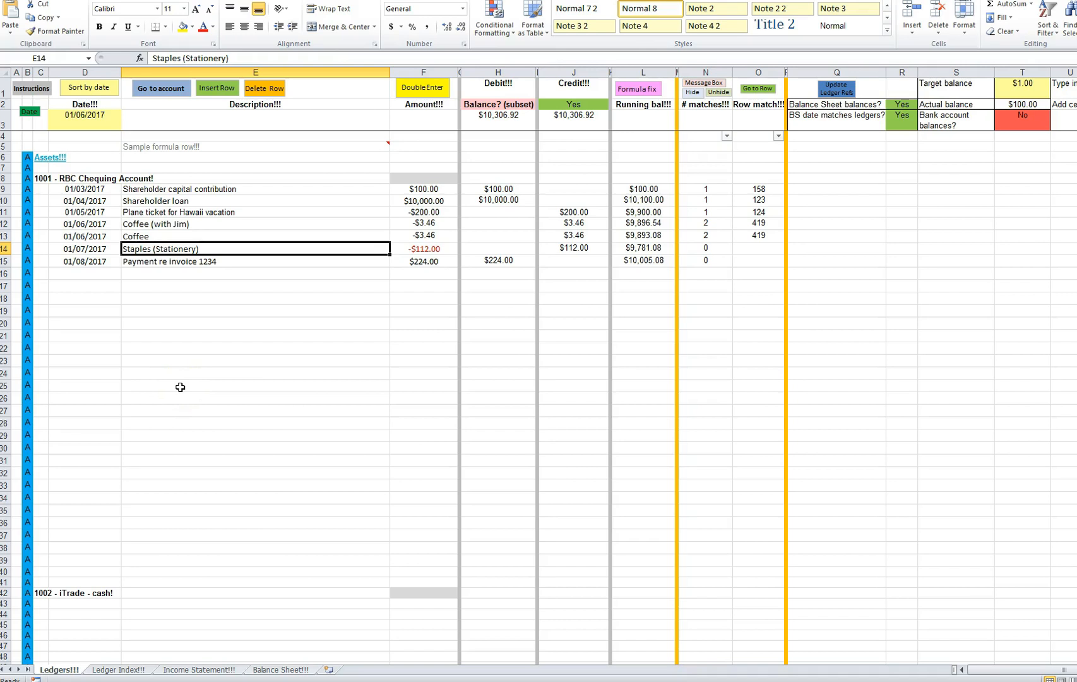
pyautogui.press('F2')
pyautogui.press('Left')
pyautogui.hotkey('shift', 'Left')
pyautogui.hotkey('shift', 'Left')
pyautogui.hotkey('shift', 'Left')
pyautogui.hotkey('shift', 'Left')
pyautogui.hotkey('shift', 'Left')
pyautogui.hotkey('shift', 'Left')
pyautogui.hotkey('shift', 'Left')
pyautogui.hotkey('shift', 'Left')
pyautogui.hotkey('shift', 'Left')
pyautogui.hotkey('shift', 'Left')
pyautogui.hotkey('ctrl', 'c')
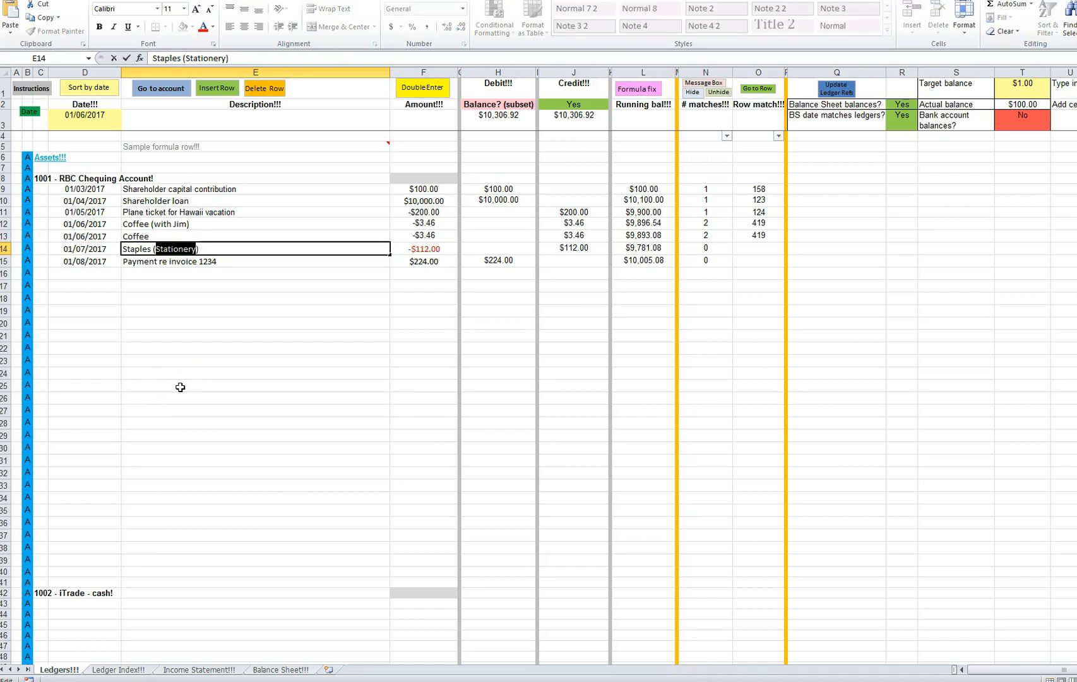
pyautogui.click(180, 387)
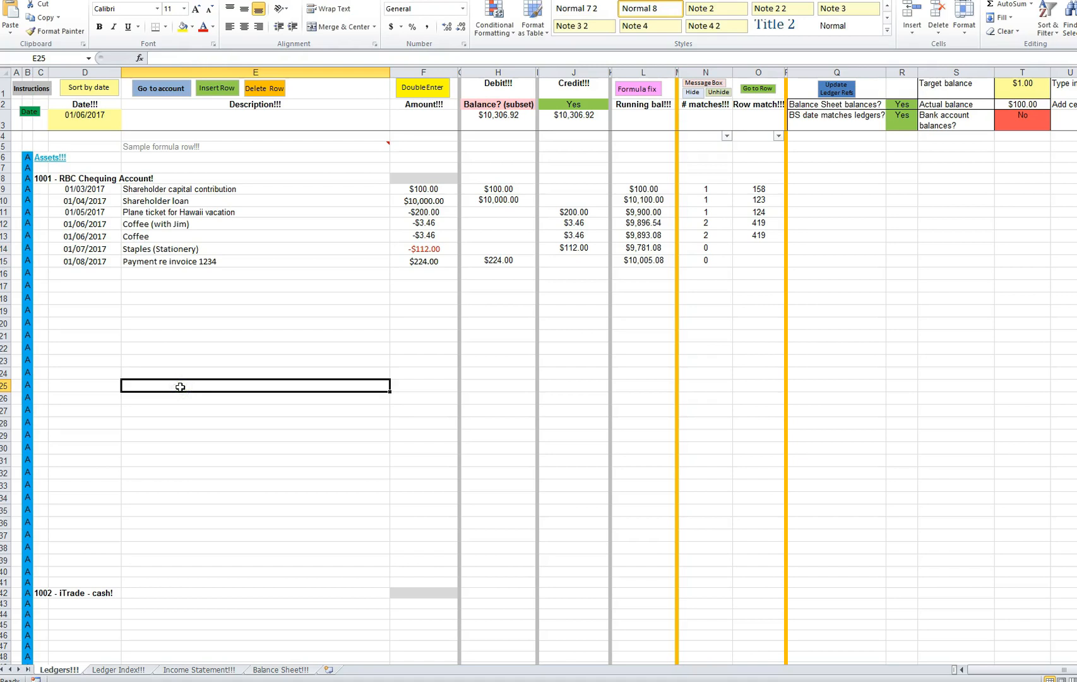
# Step: Paste "Stationery" into C442 as an account heading below 5020 - GST paid, before the End of Ledgers row
pyautogui.scroll(-20, 180, 387)
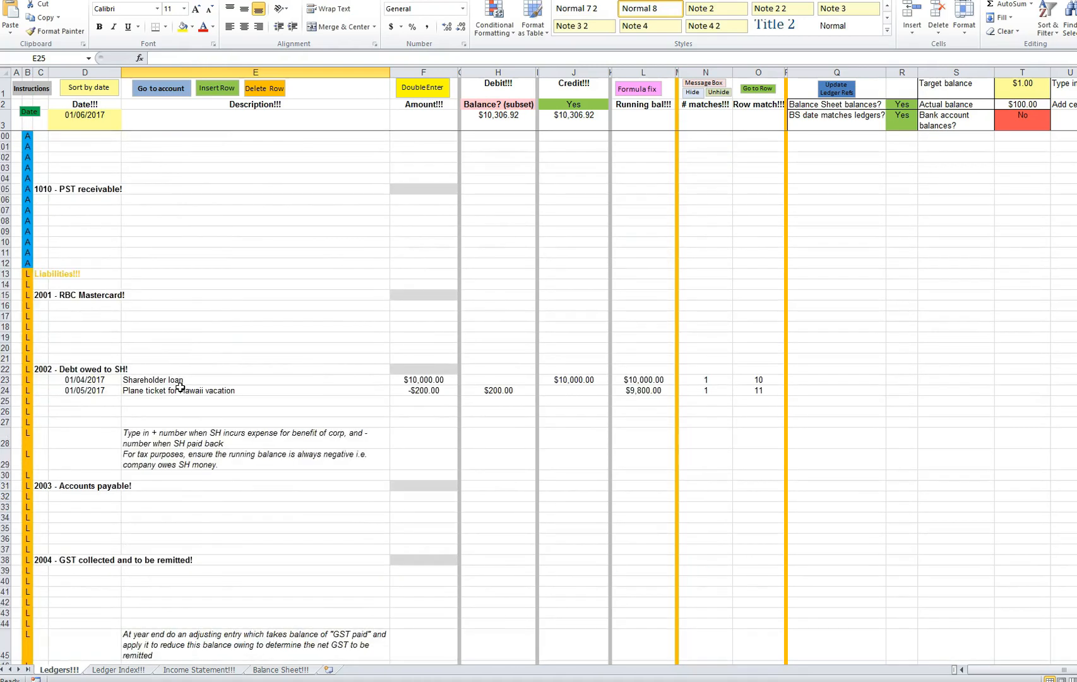
pyautogui.scroll(-20, 180, 387)
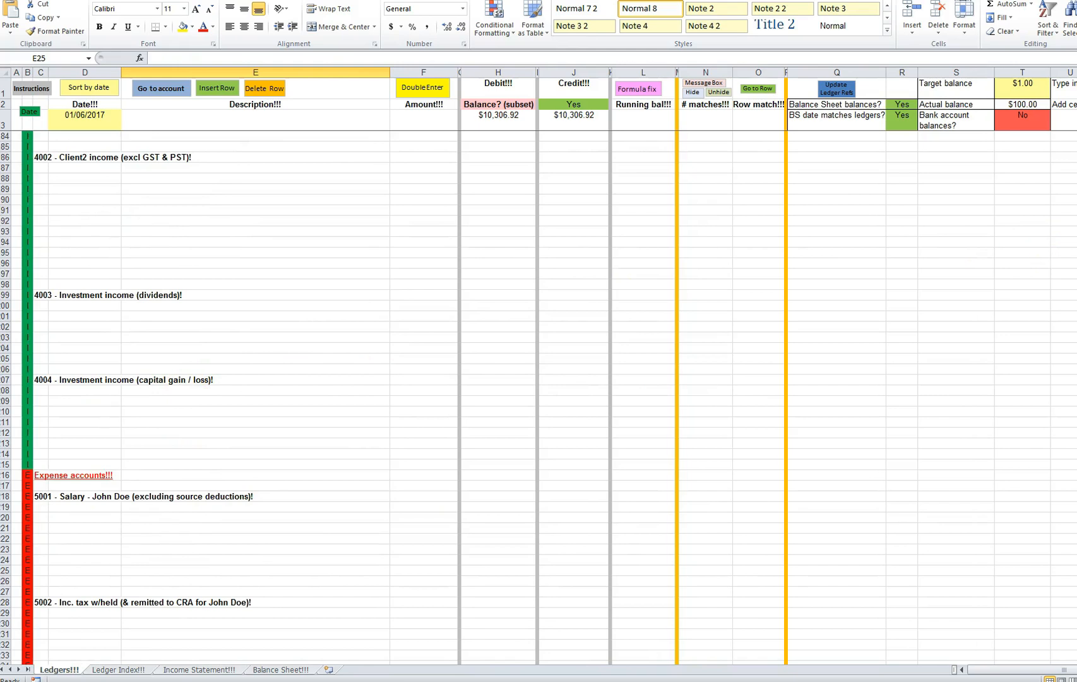
pyautogui.scroll(-16, 180, 387)
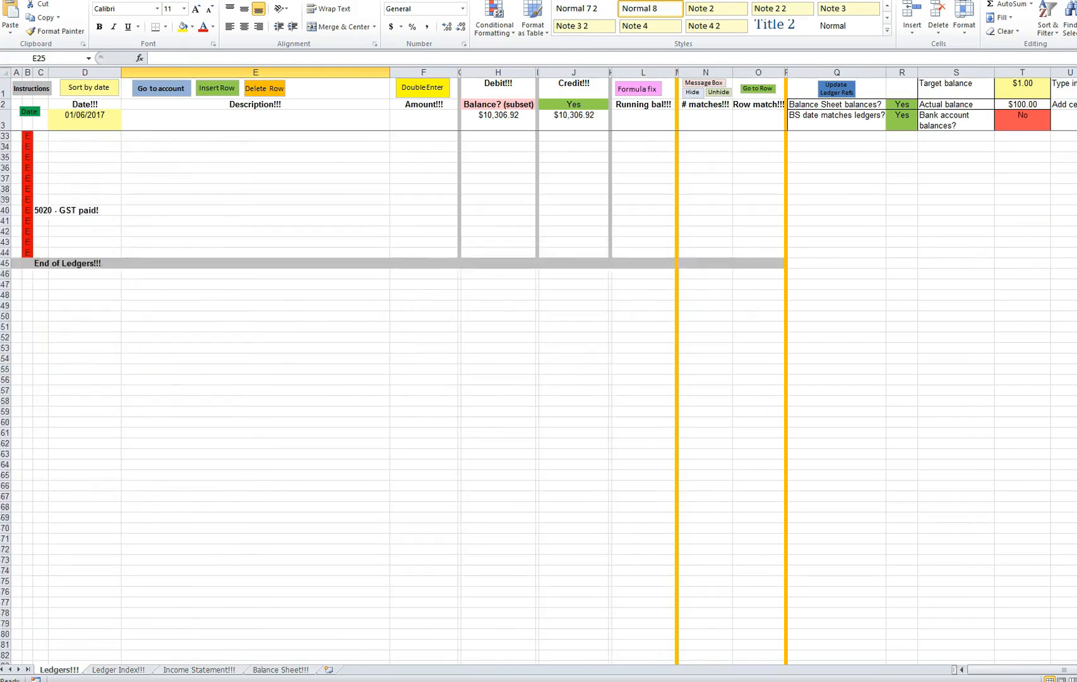
pyautogui.scroll(9, 180, 387)
pyautogui.click(107, 506)
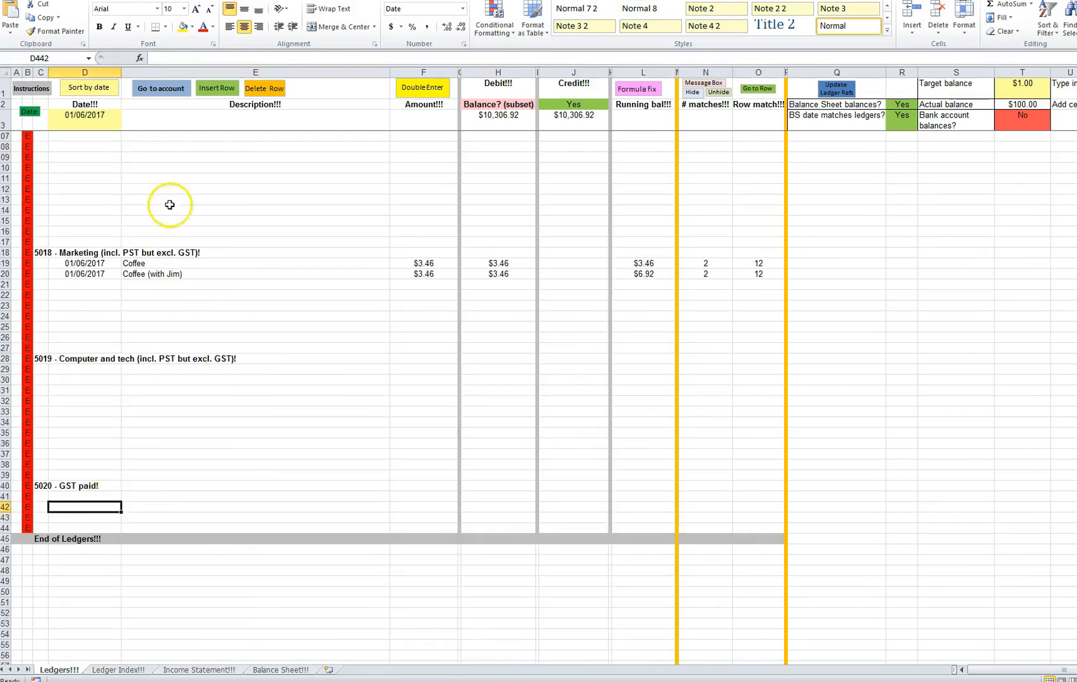
pyautogui.press('Left')
pyautogui.hotkey('ctrl', 'v')
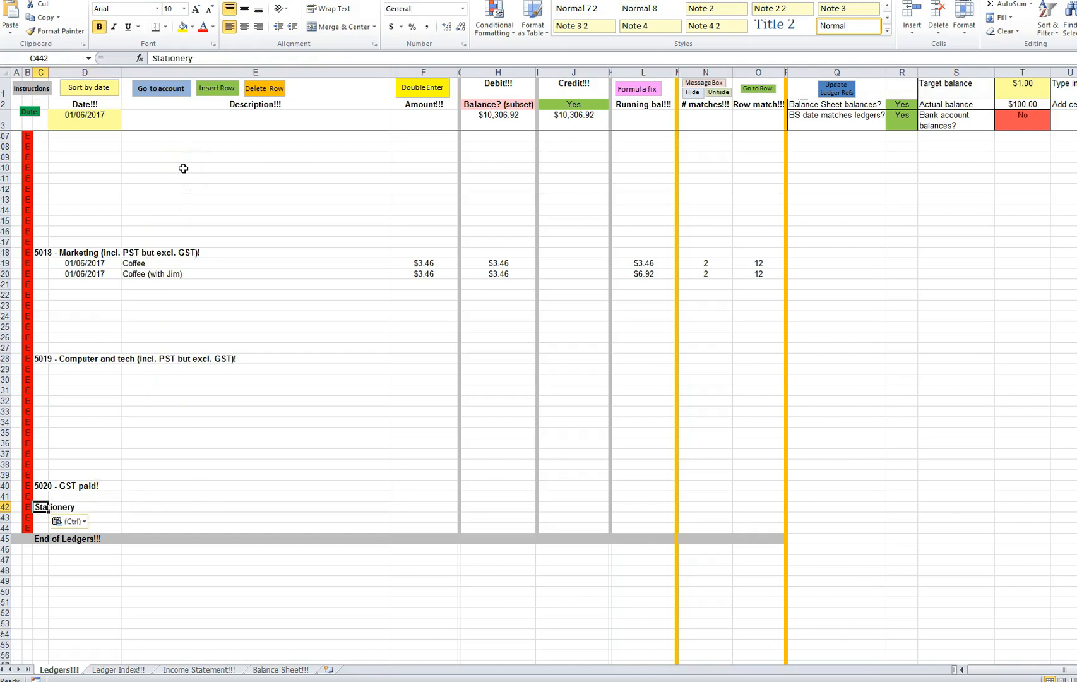
# Step: Change the account heading in C442 to "5021 - Stationery!"
pyautogui.press('F2')
pyautogui.write('2')
pyautogui.press('BackSpace')
pyautogui.write('50121')
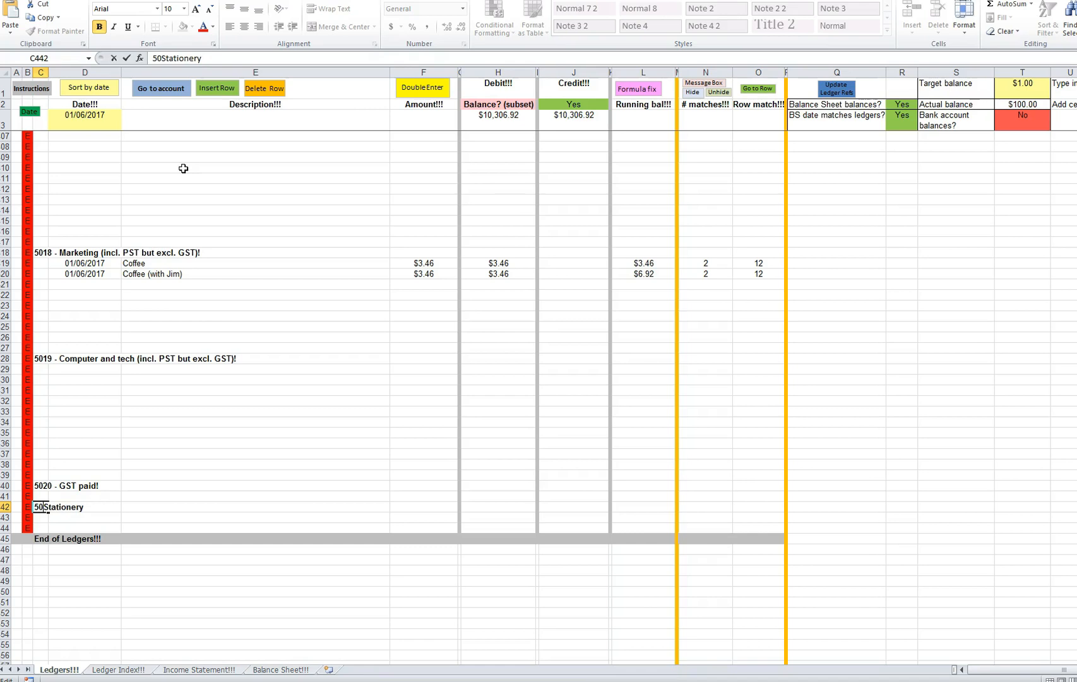
pyautogui.press('BackSpace')
pyautogui.press('BackSpace')
pyautogui.press('BackSpace')
pyautogui.write('21 - ')
pyautogui.write('!')
pyautogui.press('Return')
# Step: Insert eight ledger rows above the 5021 - Stationery heading, starting from row 441
pyautogui.press('Up')
pyautogui.press('Up')
pyautogui.click(210, 88)
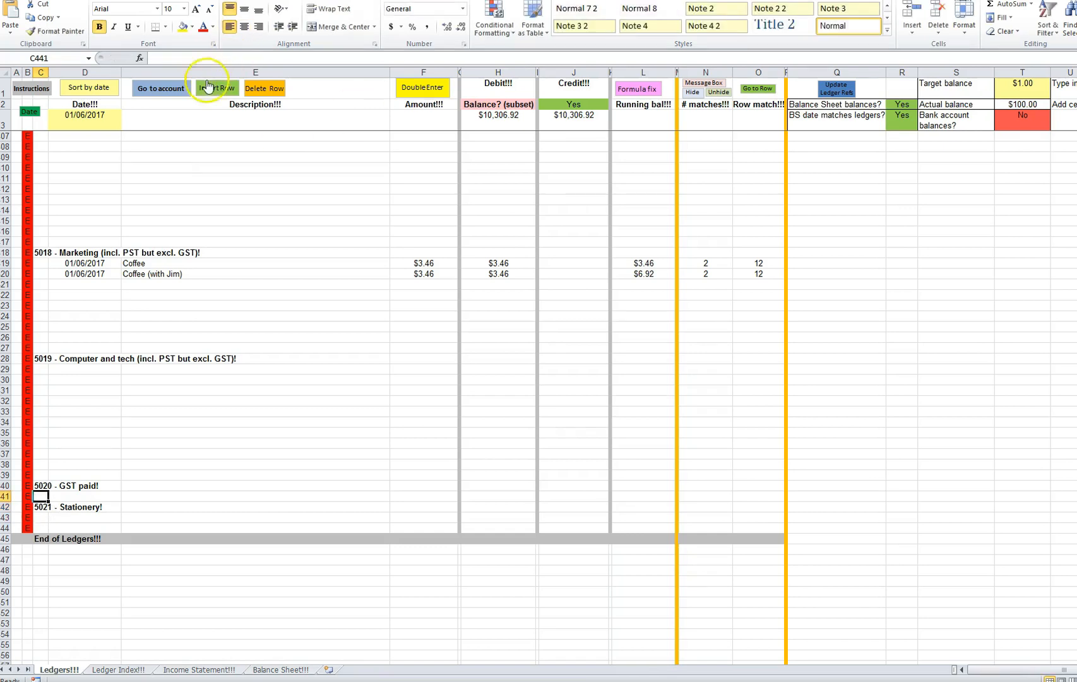
pyautogui.click(210, 90)
pyautogui.click(210, 91)
pyautogui.click(210, 90)
pyautogui.click(210, 91)
pyautogui.click(211, 91)
pyautogui.click(211, 91)
pyautogui.click(211, 91)
# Step: Insert nine ledger rows below the 5021 - Stationery heading and select the blank description cells E451:E457
pyautogui.click(73, 602)
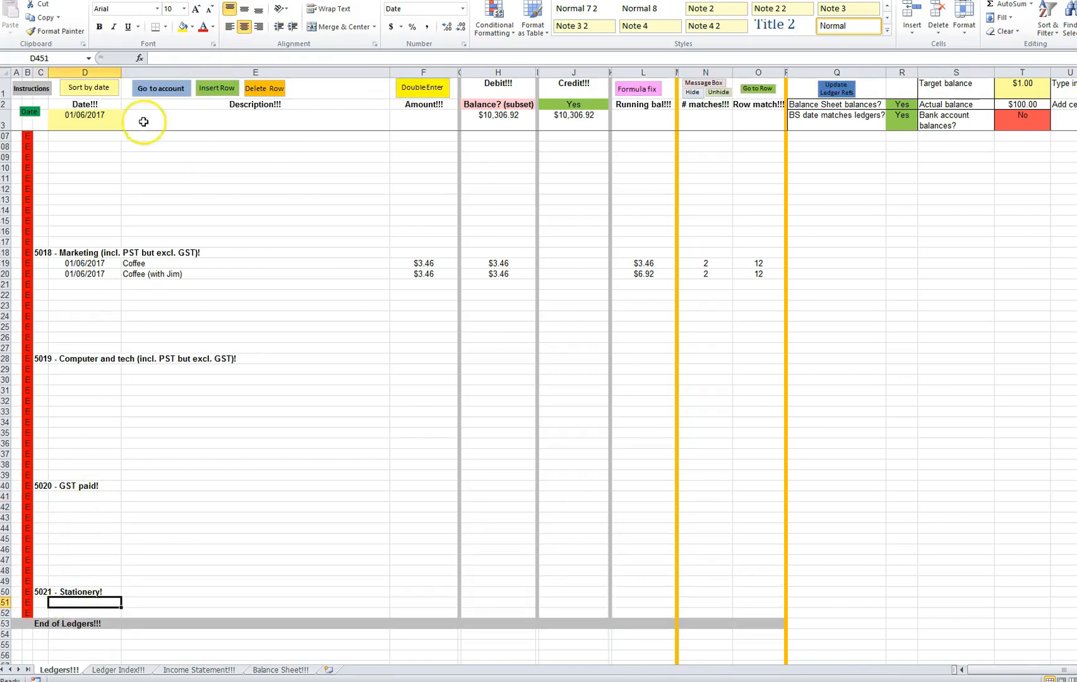
pyautogui.click(211, 89)
pyautogui.click(210, 88)
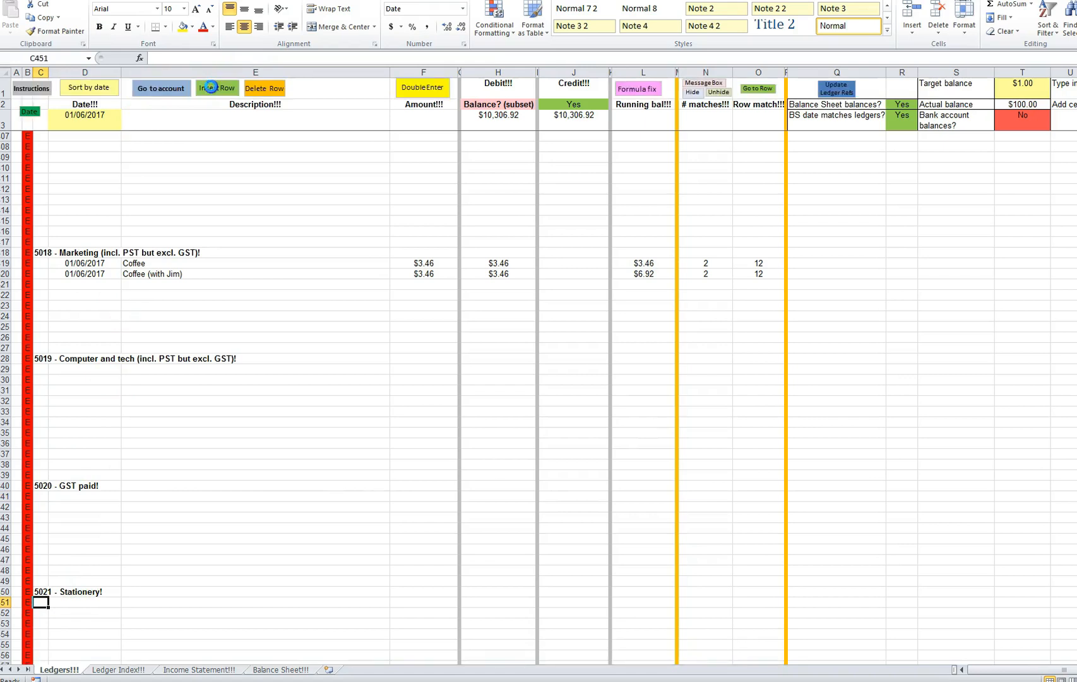
pyautogui.scroll(-7, 88, 442)
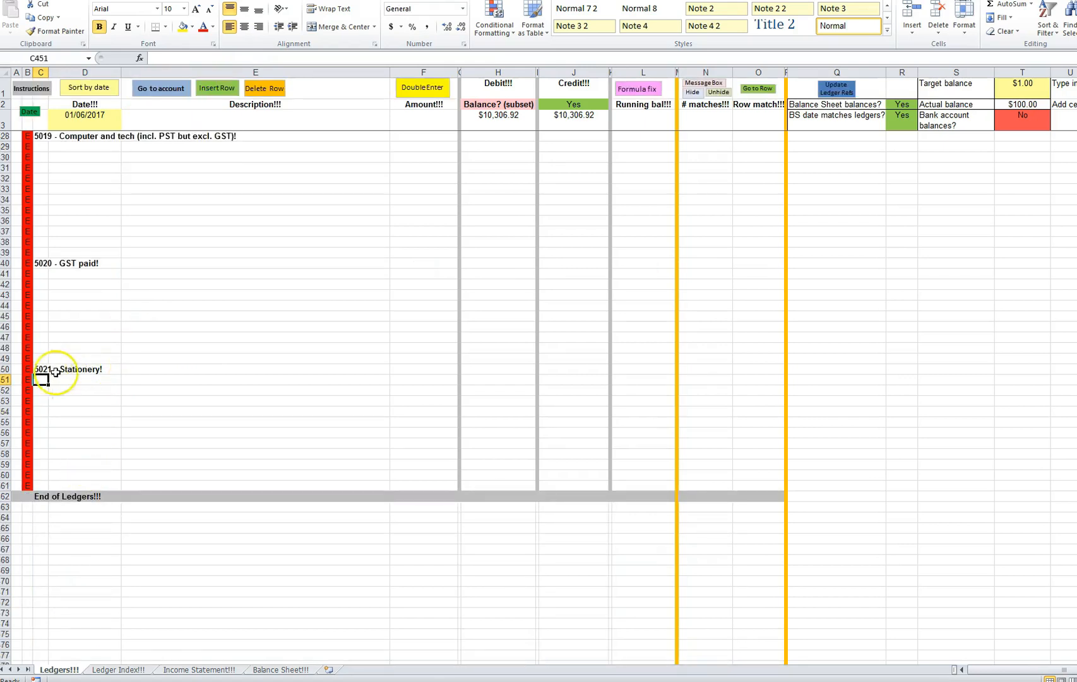
pyautogui.moveTo(157, 384); pyautogui.dragTo(164, 442)
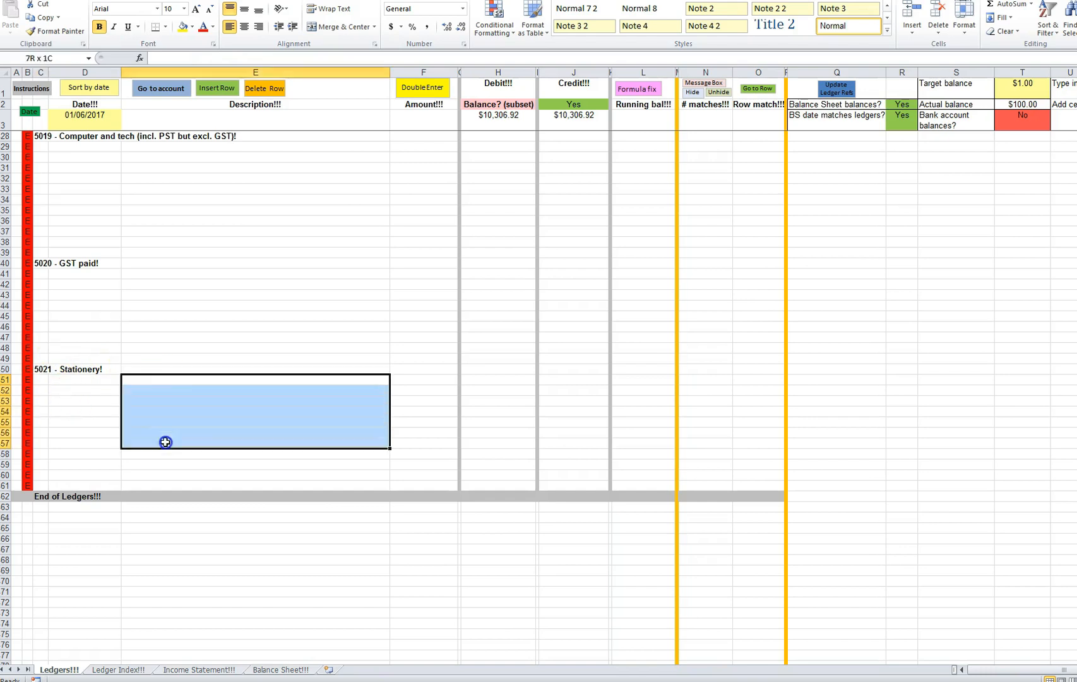
# Step: Check the account navigation list and the Ledger Index sheet for the Stationery account, then return to the Ledgers sheet
pyautogui.click(130, 669)
pyautogui.click(60, 670)
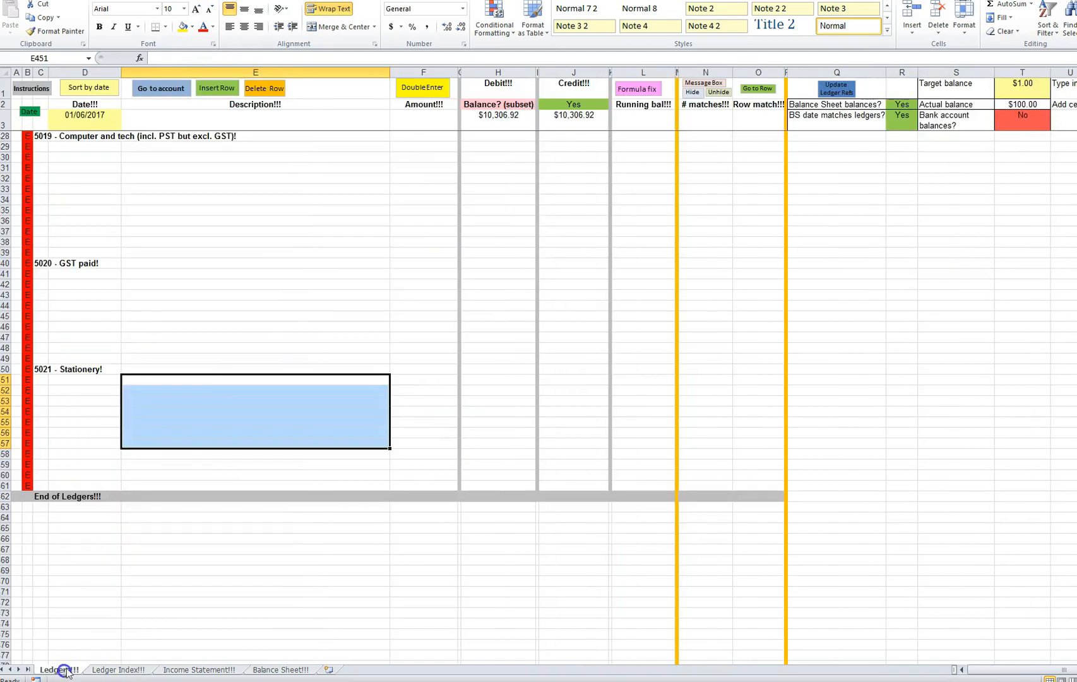
pyautogui.click(173, 357)
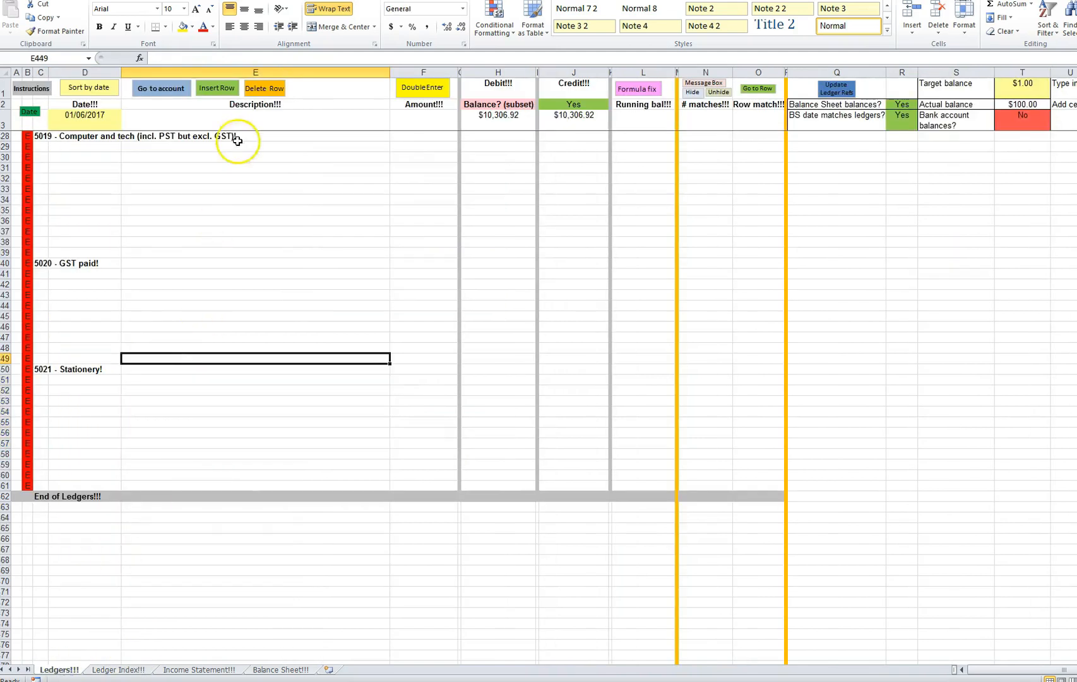
pyautogui.click(161, 88)
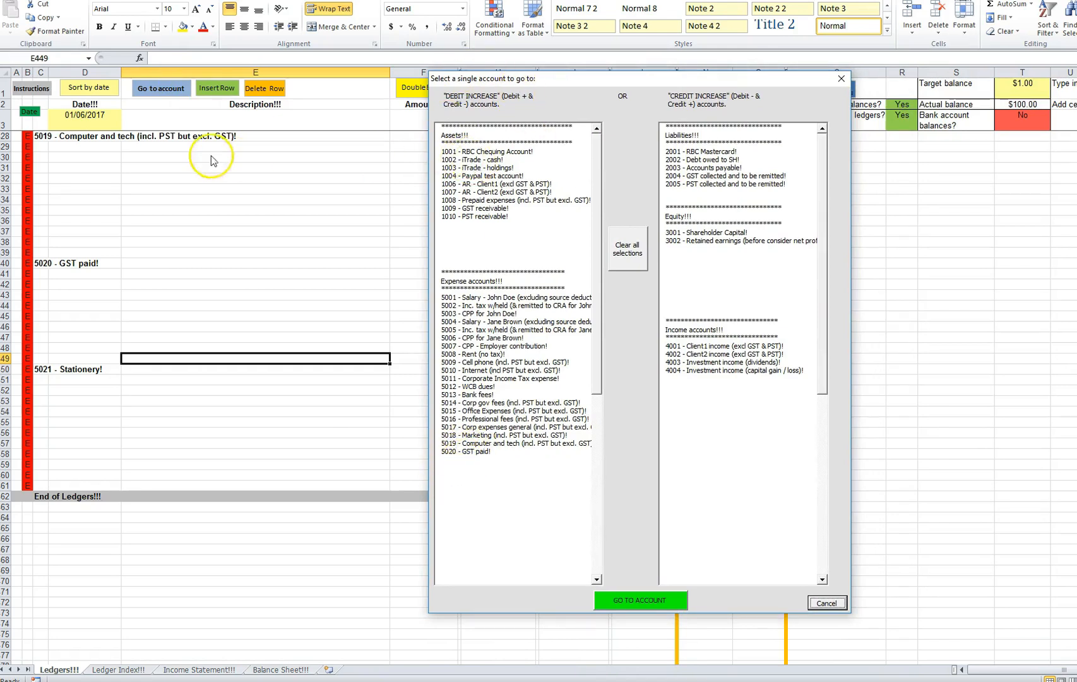
pyautogui.click(823, 603)
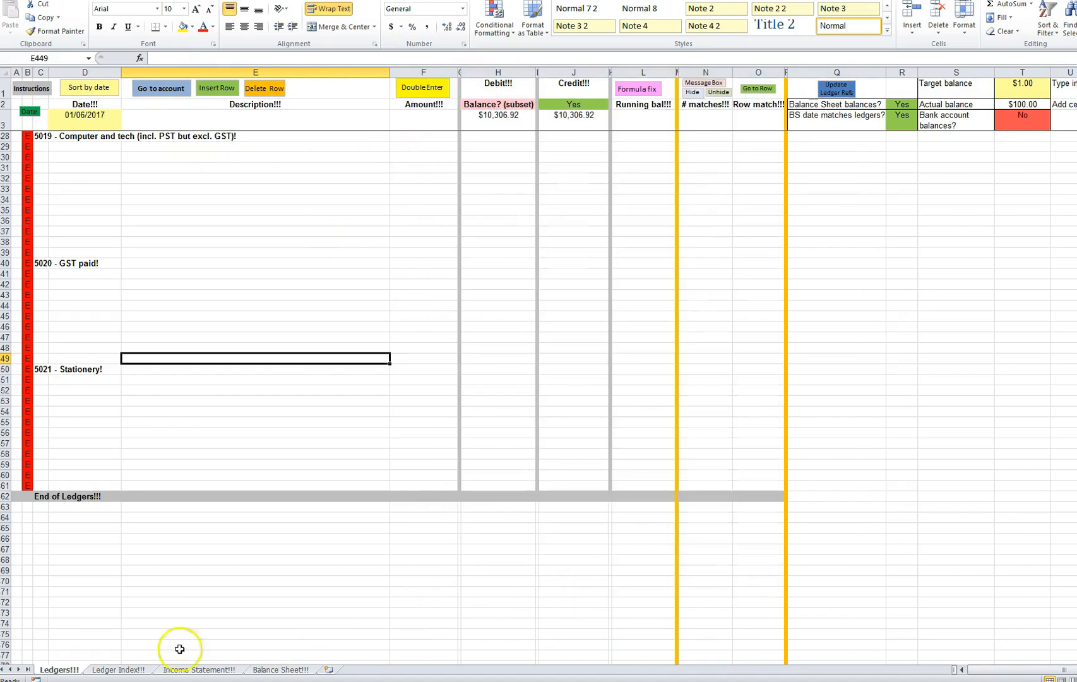
pyautogui.click(115, 670)
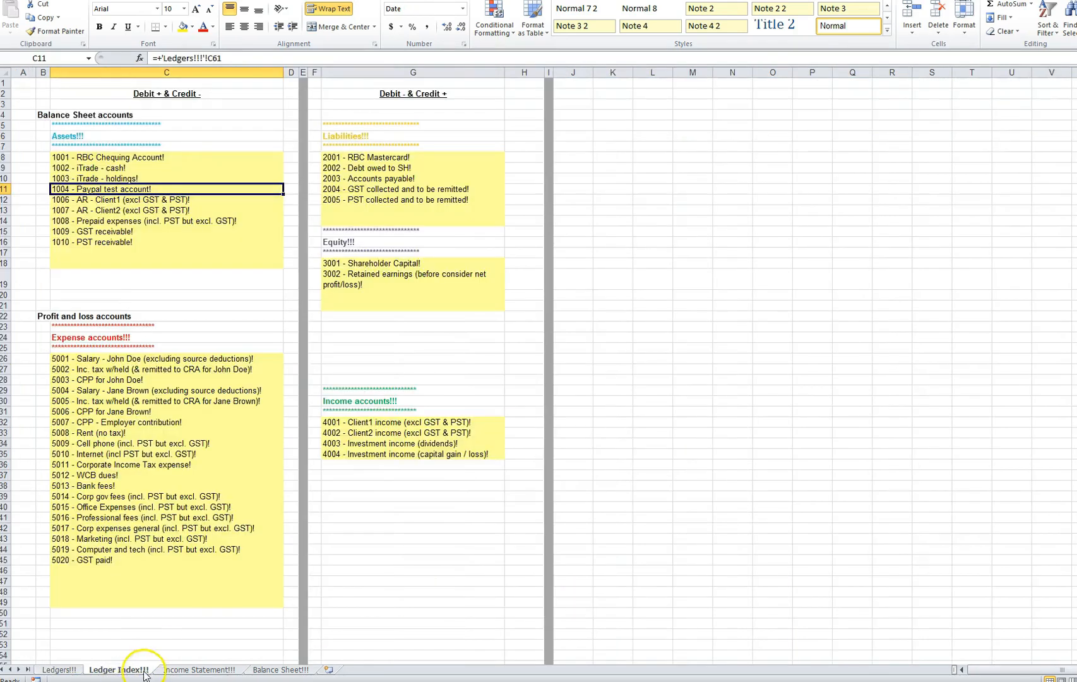
pyautogui.click(70, 673)
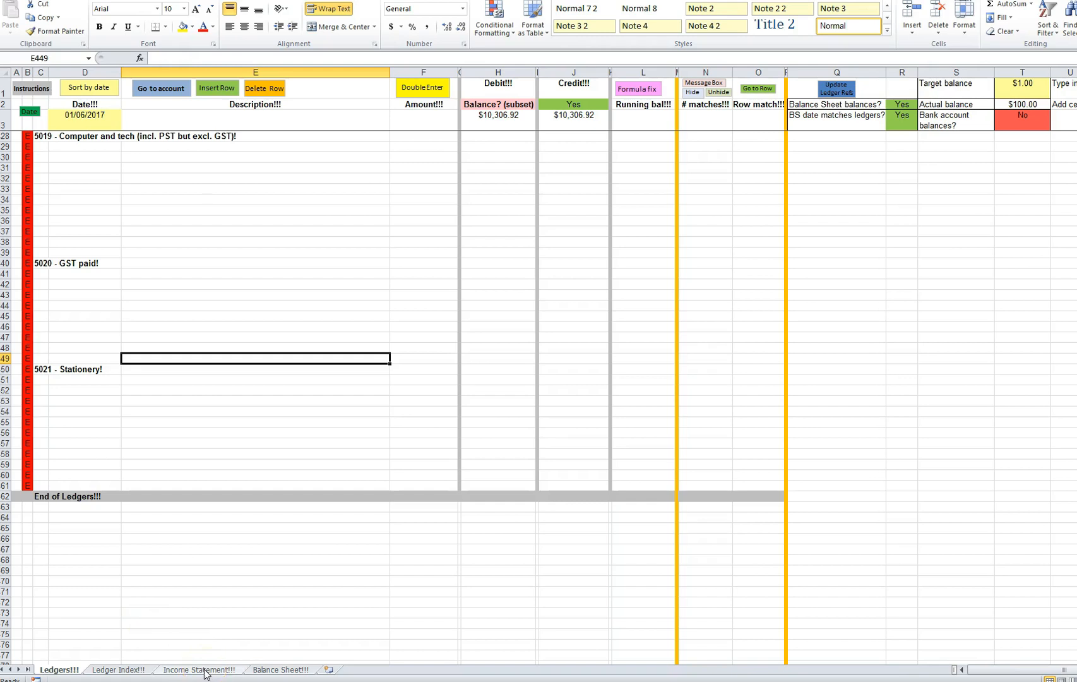
# Step: Link cell C46 of the Ledger Index, below 5020 - GST paid, to the Stationery heading in Ledgers C450
pyautogui.click(129, 675)
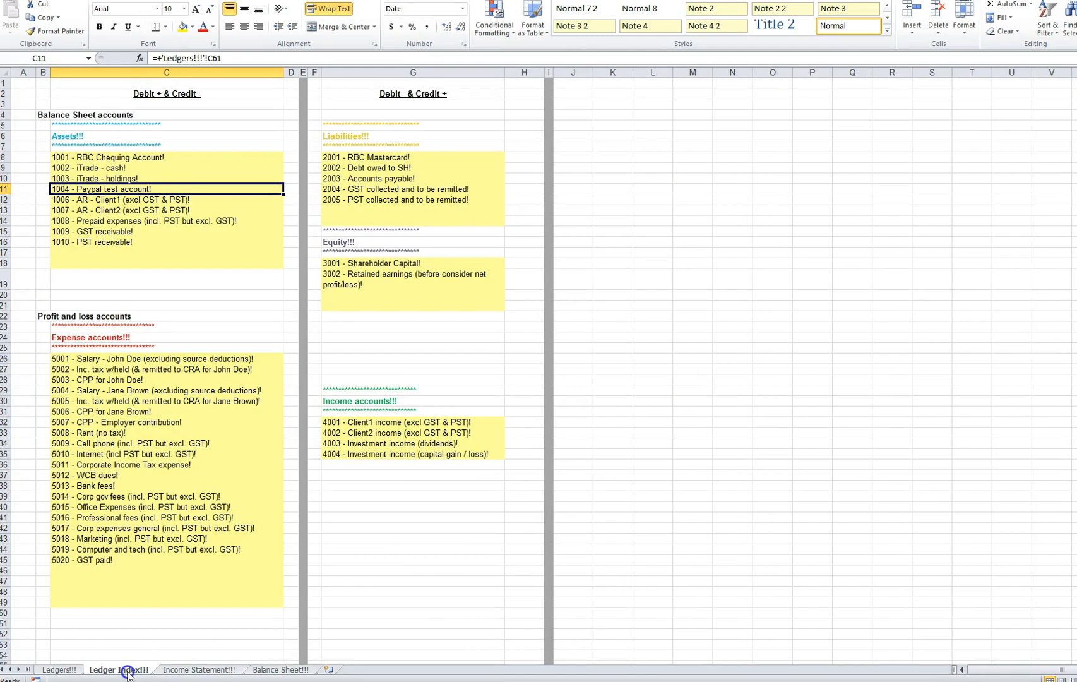
pyautogui.click(66, 570)
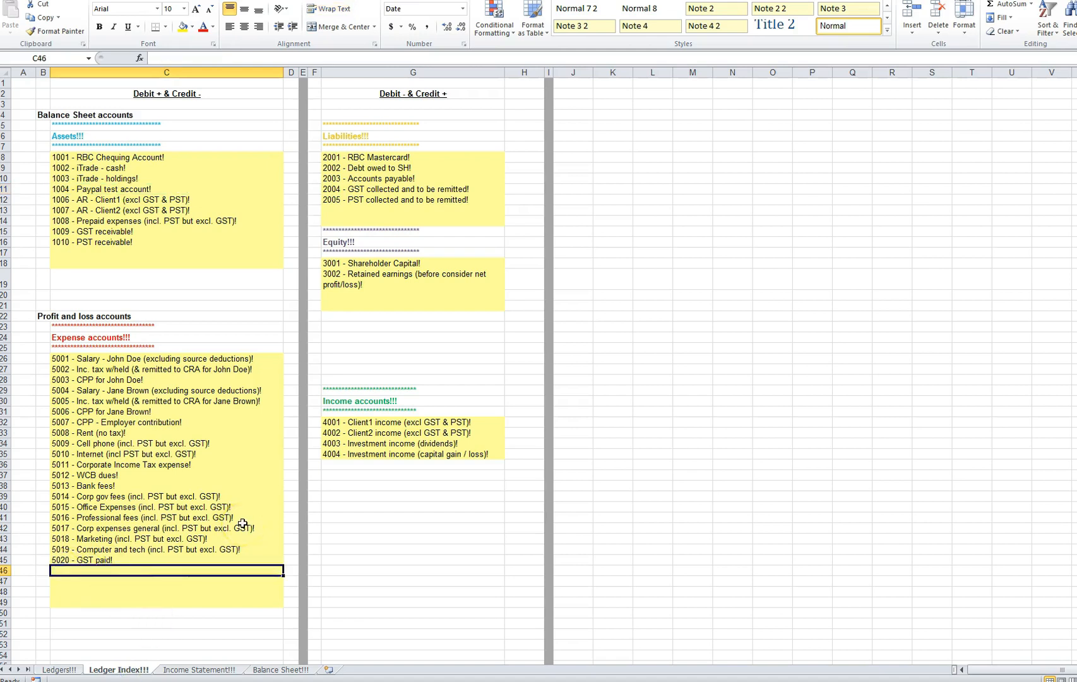
pyautogui.write('+')
pyautogui.click(61, 669)
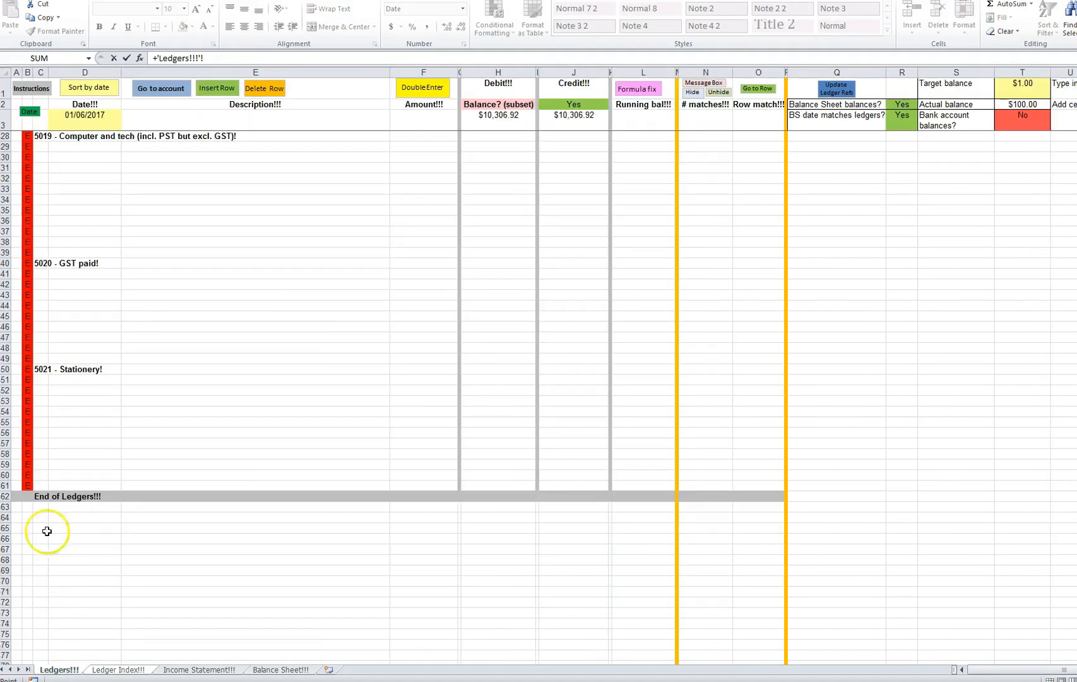
pyautogui.click(42, 369)
pyautogui.press('Return')
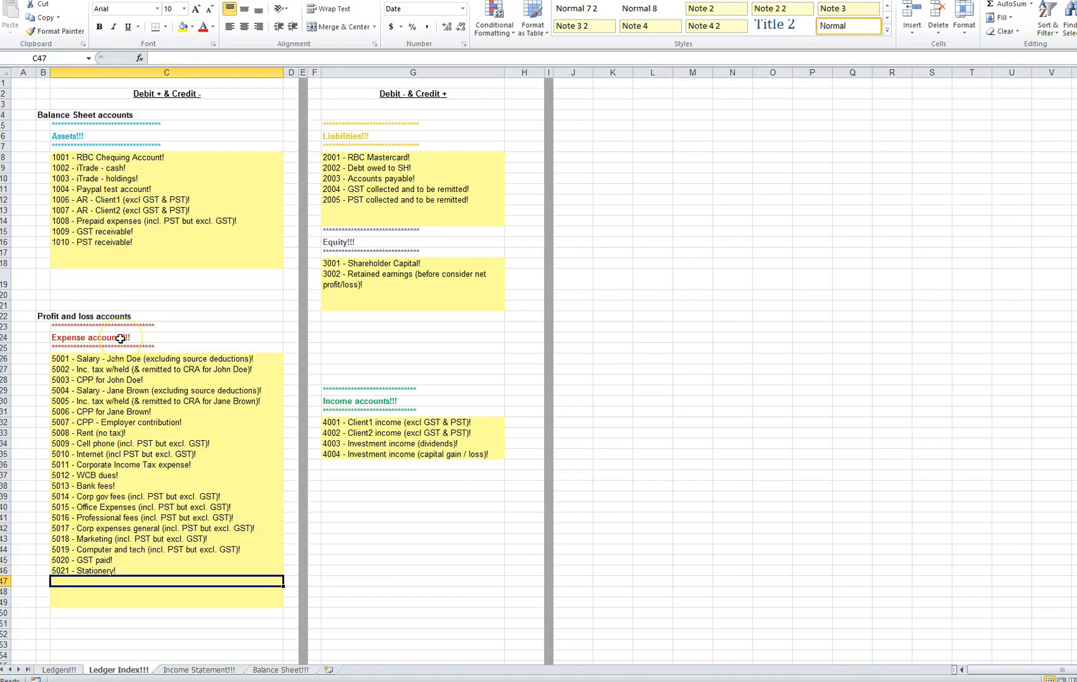
# Step: Go to the 5021 - Stationery account in the Ledgers sheet through the account list
pyautogui.click(58, 669)
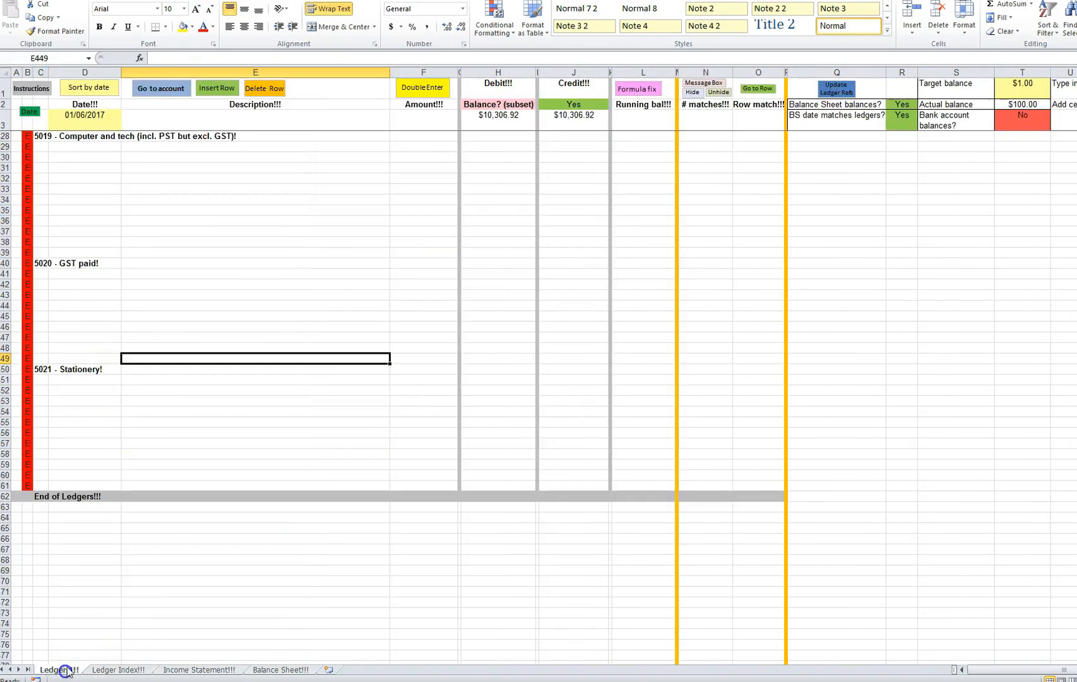
pyautogui.click(159, 89)
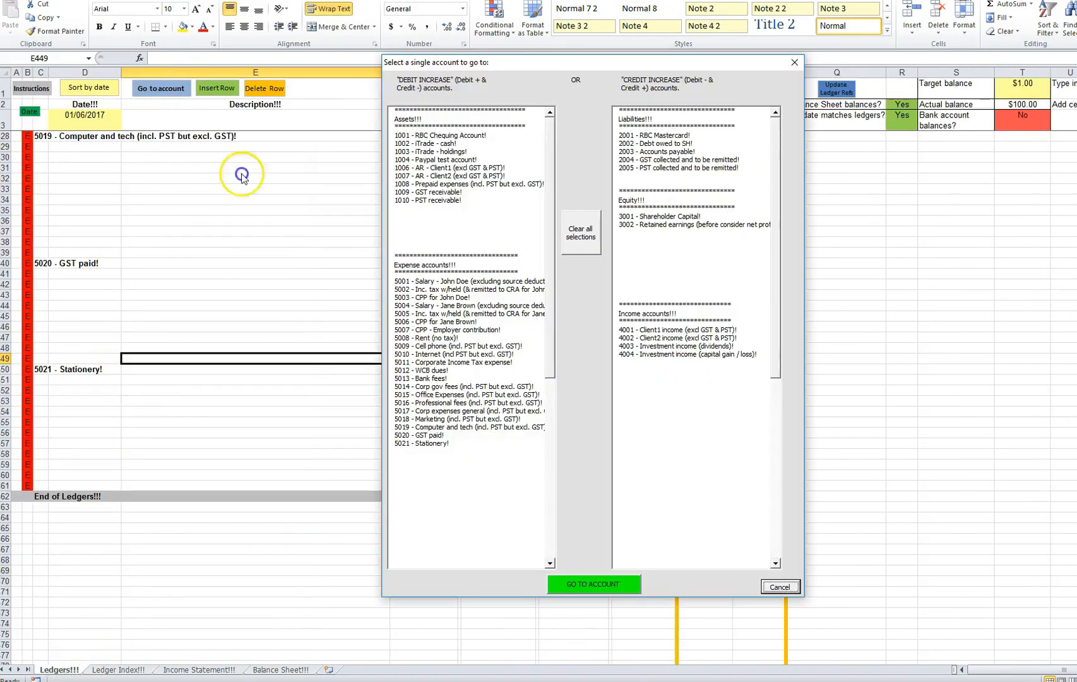
pyautogui.click(422, 443)
pyautogui.click(584, 583)
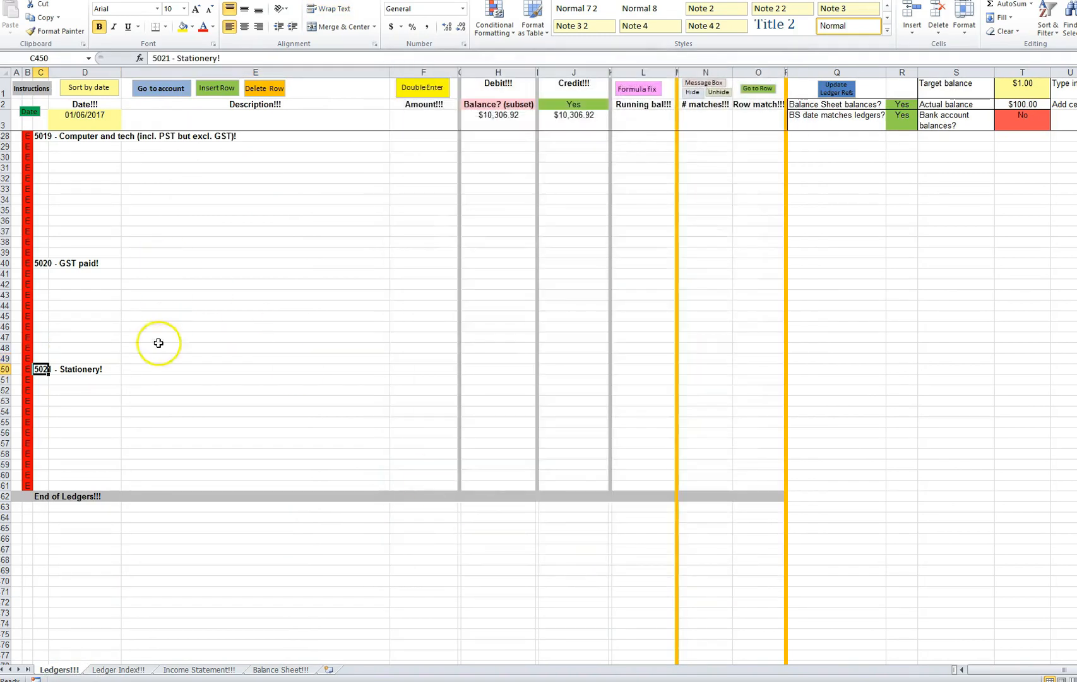
pyautogui.click(84, 401)
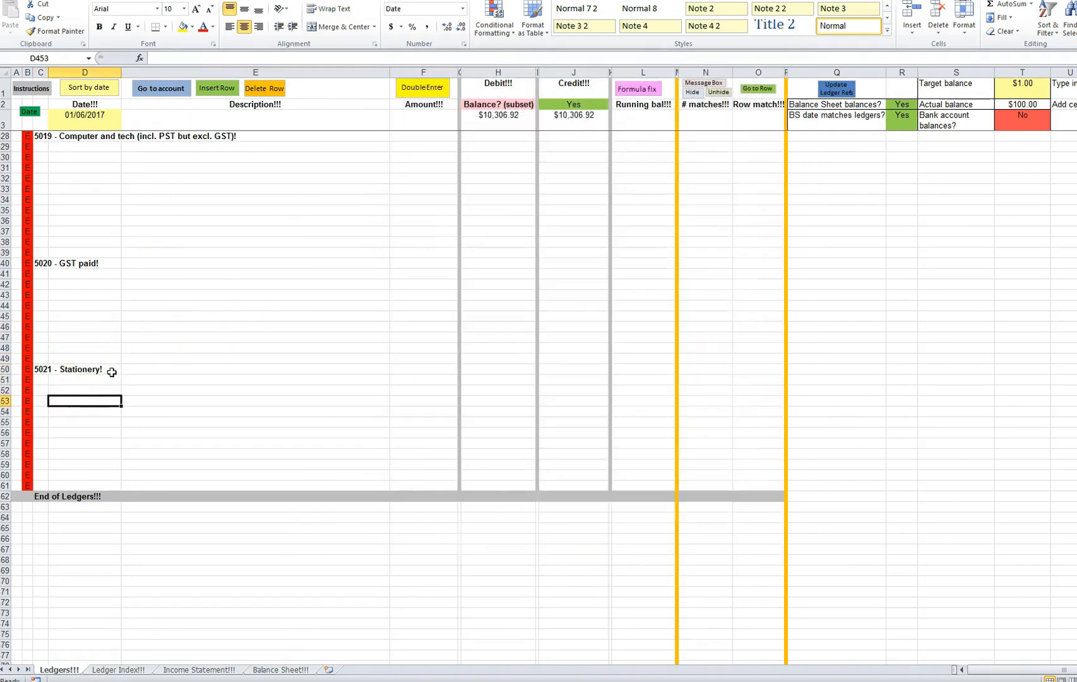
# Step: Link cell C35 in the Income Statement's expenses to the Stationery heading in Ledgers C450
pyautogui.click(199, 669)
pyautogui.click(172, 446)
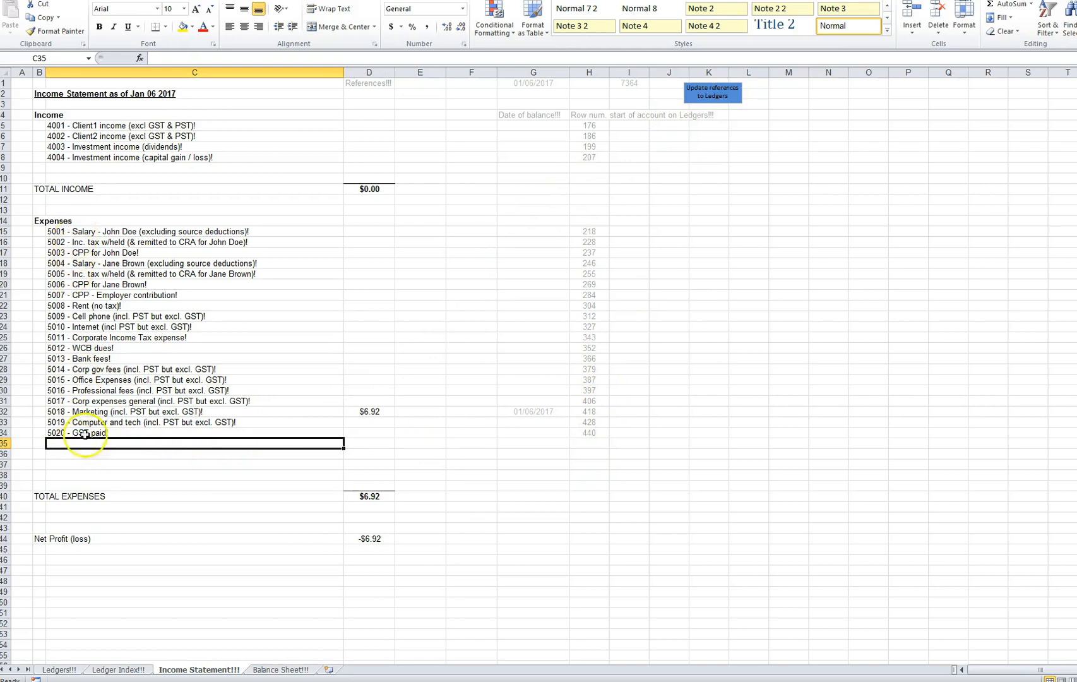
pyautogui.write('+')
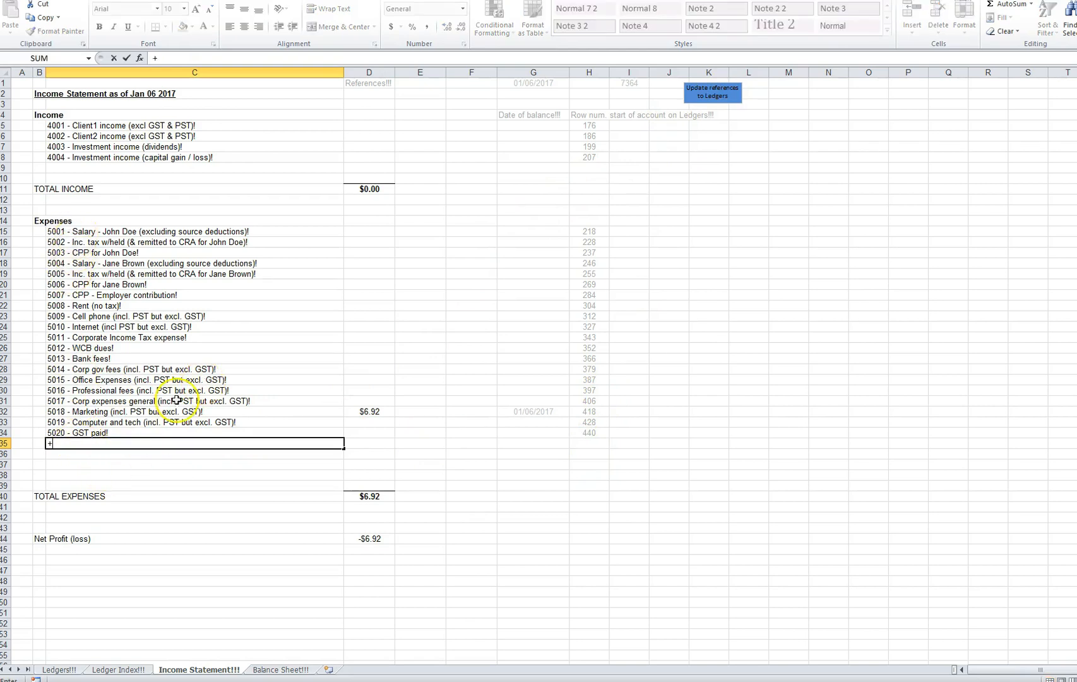
pyautogui.click(56, 670)
pyautogui.click(41, 370)
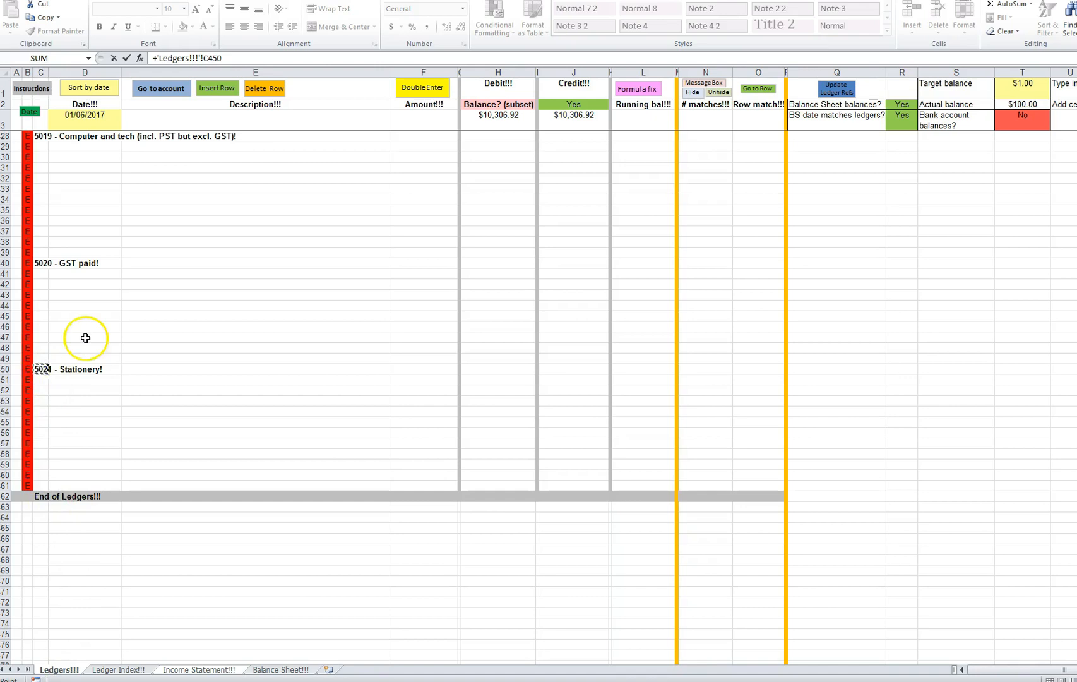
pyautogui.press('Return')
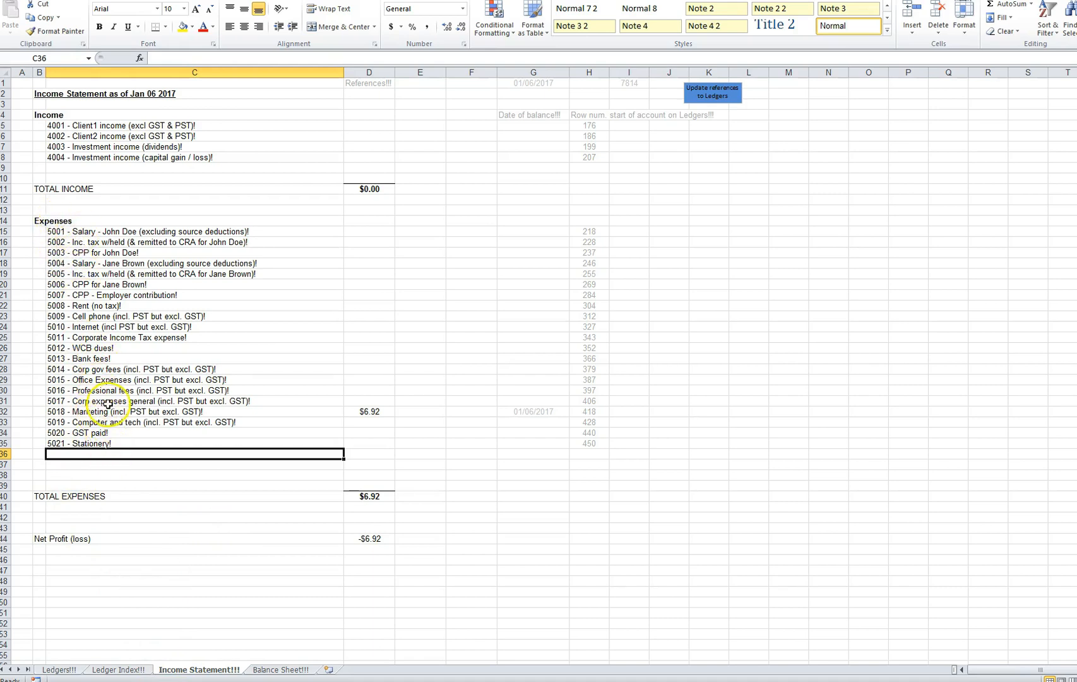
# Step: Double-enter the Staples (Stationery) transaction from F14 to account 5021 - Stationery with amount 112, and send all data to the ledgers
pyautogui.click(59, 669)
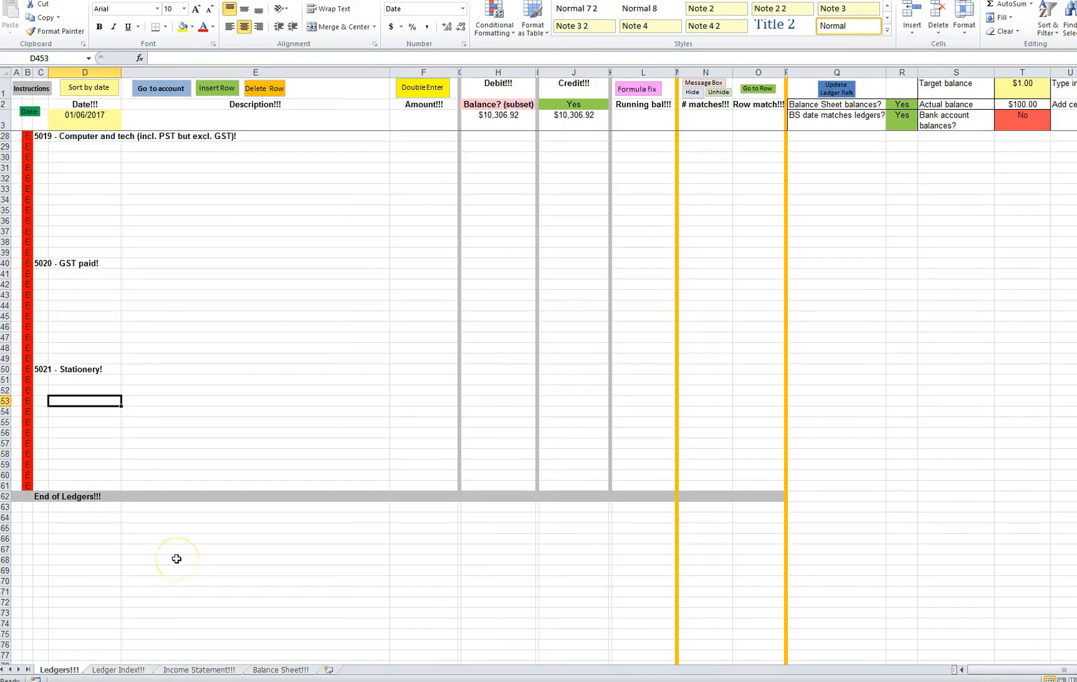
pyautogui.hotkey('ctrl', 'Home')
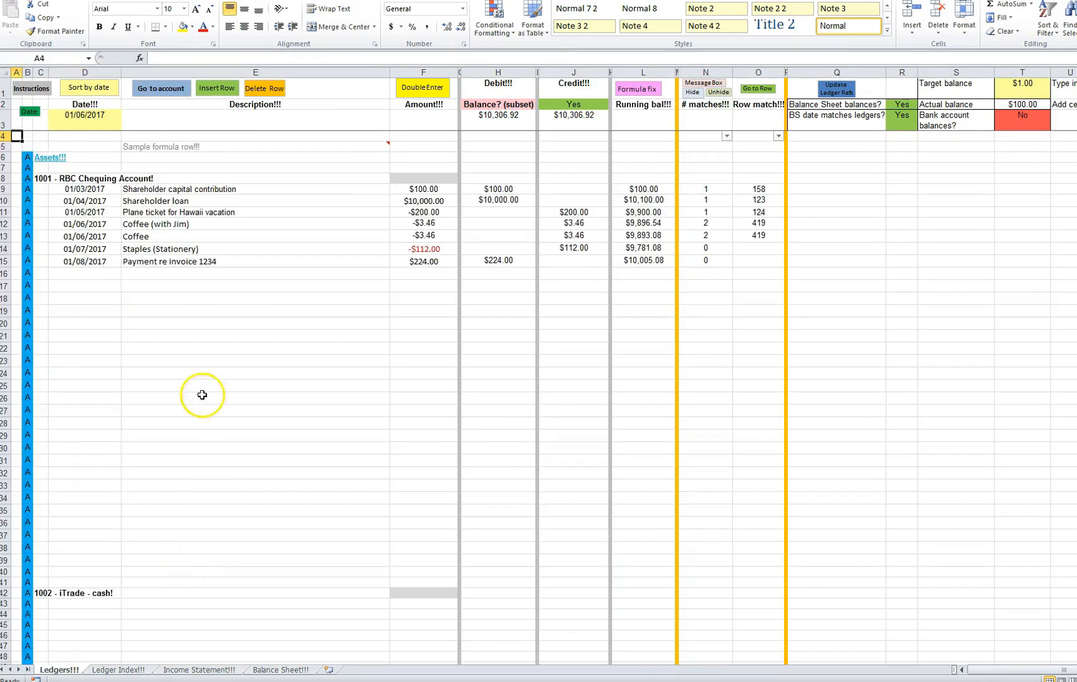
pyautogui.click(422, 248)
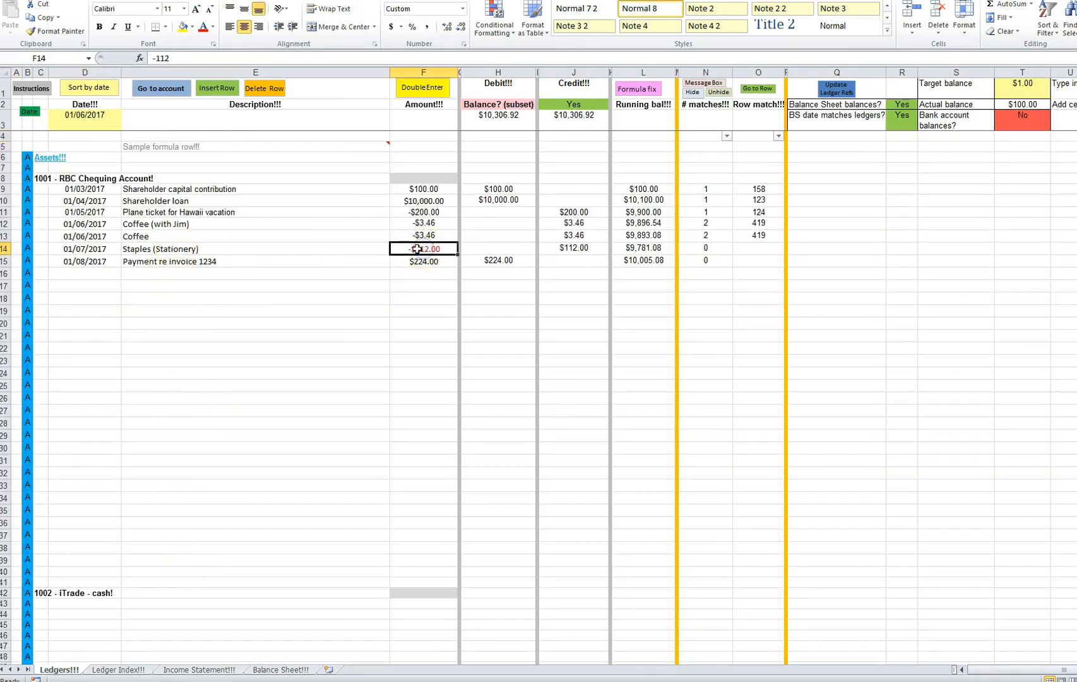
pyautogui.click(423, 89)
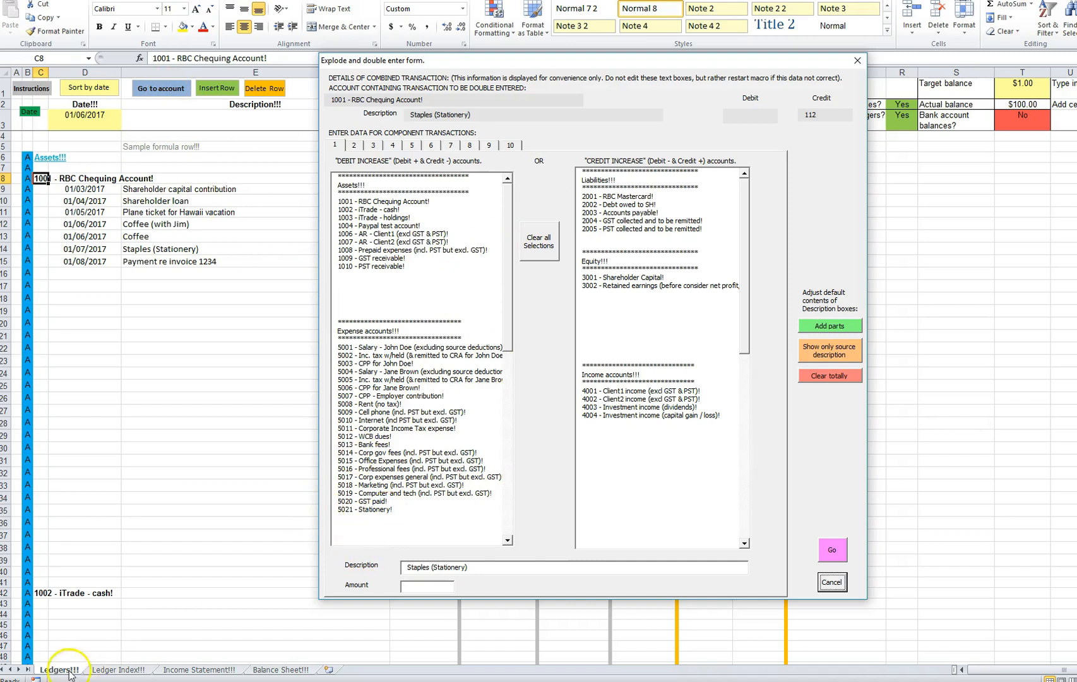
pyautogui.click(372, 518)
pyautogui.click(373, 511)
pyautogui.click(417, 585)
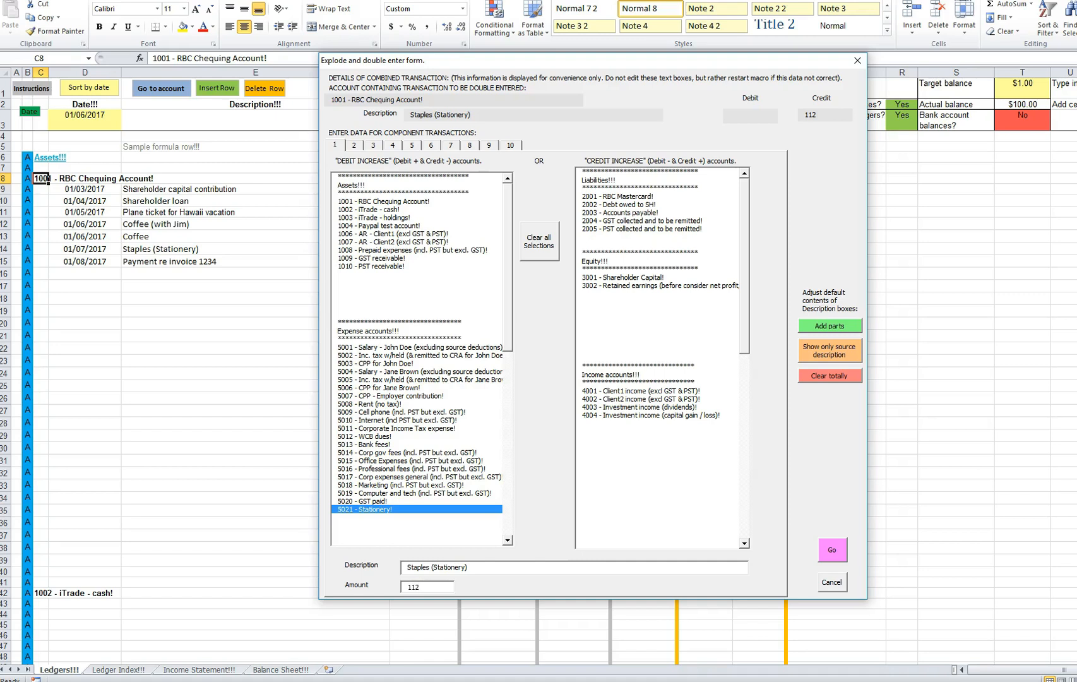
pyautogui.click(832, 550)
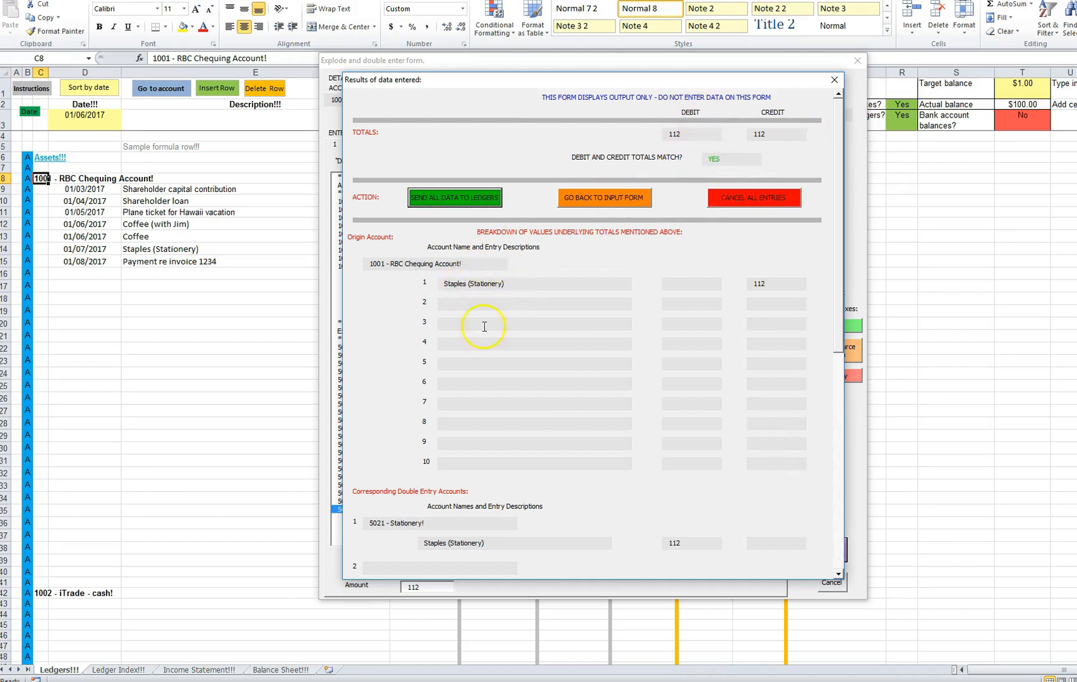
pyautogui.click(447, 197)
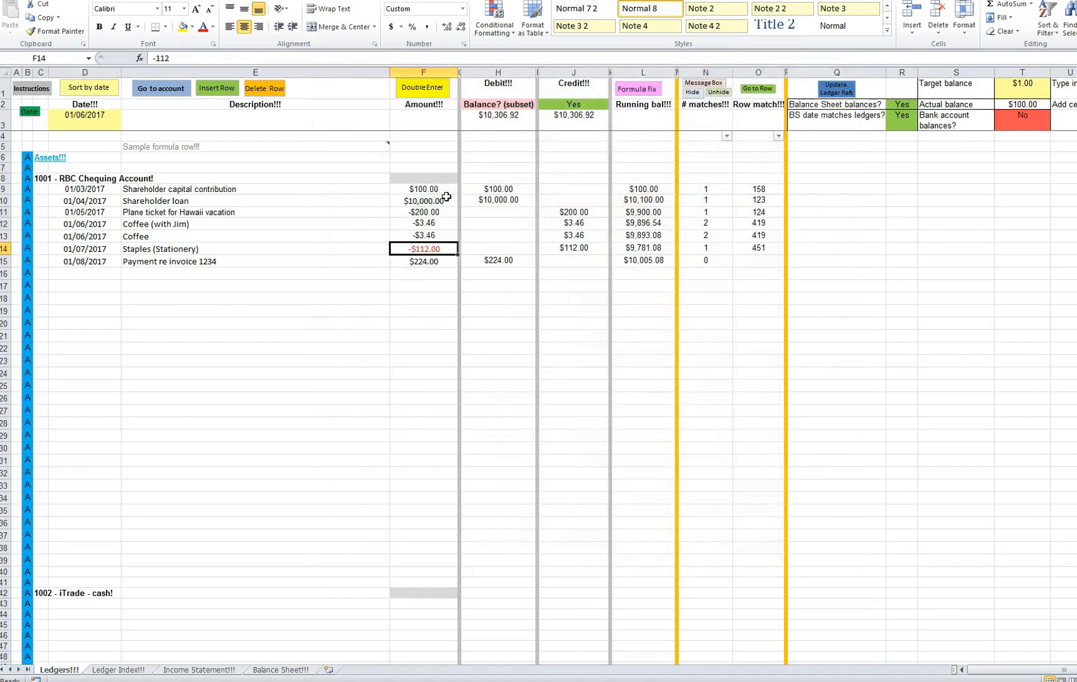
# Step: Set the ledger date to the Staples transaction's date from D14, 01/07/2017
pyautogui.click(89, 250)
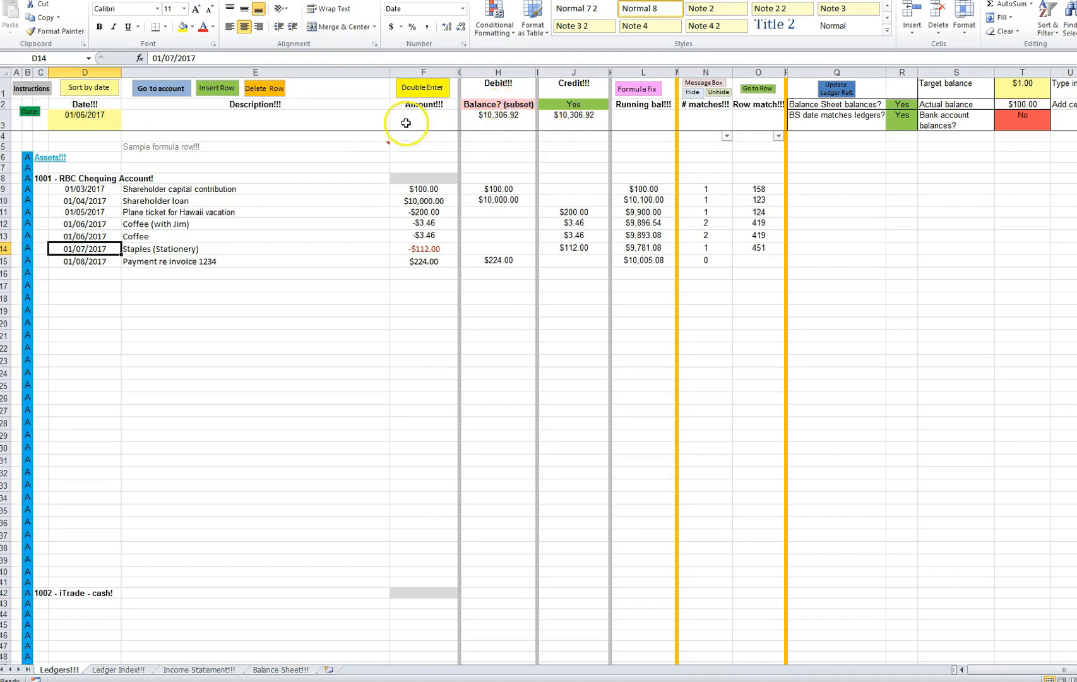
pyautogui.click(30, 113)
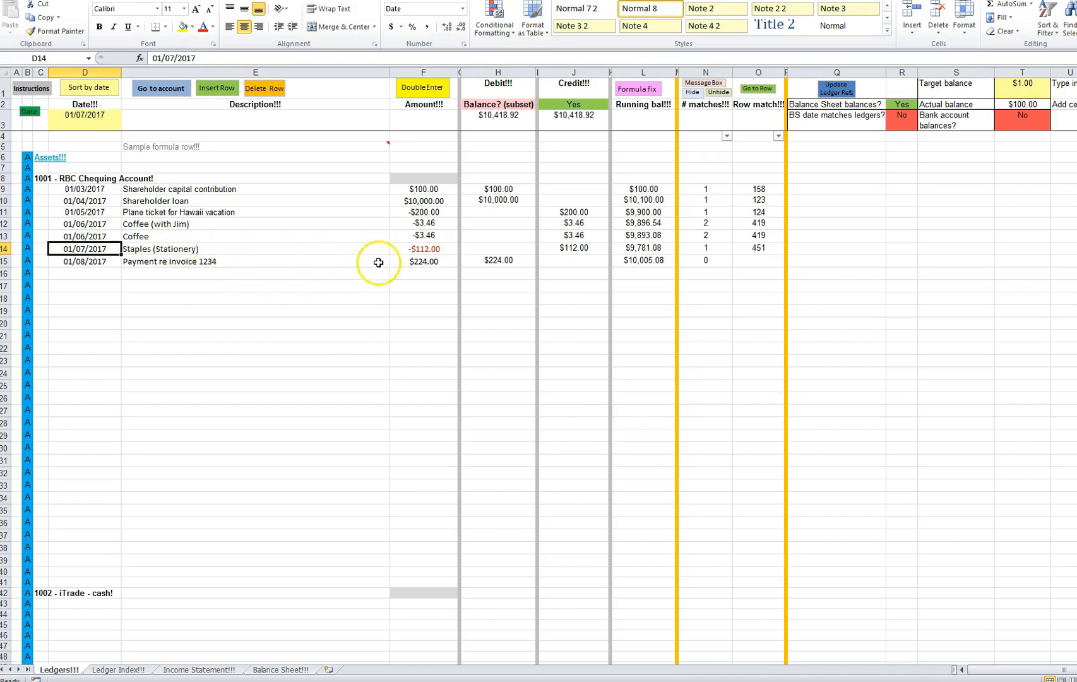
# Step: Record Invoice 1234 (client 1) (Cash), dated 01/08/2017 for $224.00, in row 177 under the 4001 - Client1 income account
pyautogui.click(414, 261)
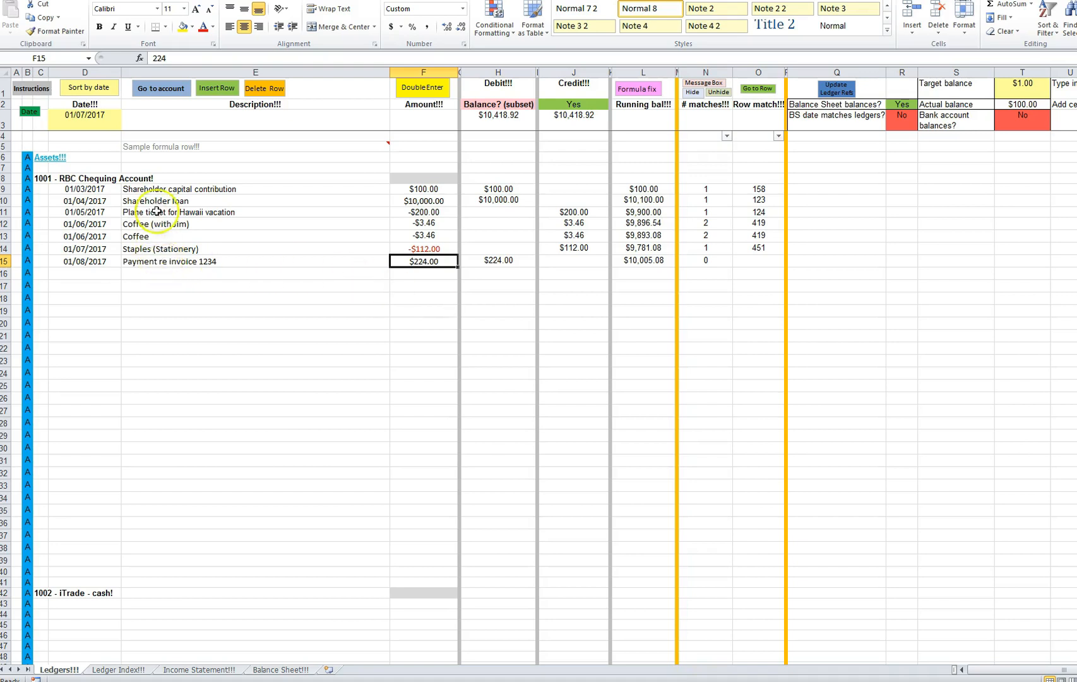
pyautogui.hotkey('alt', 'Tab')
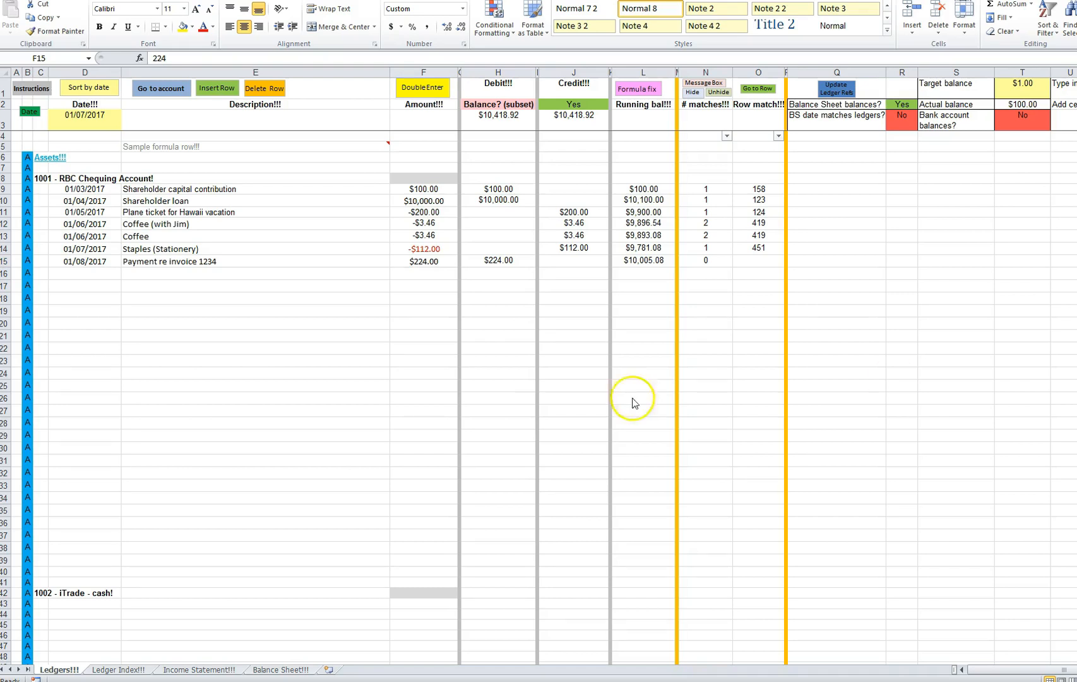
pyautogui.hotkey('alt', 'Tab')
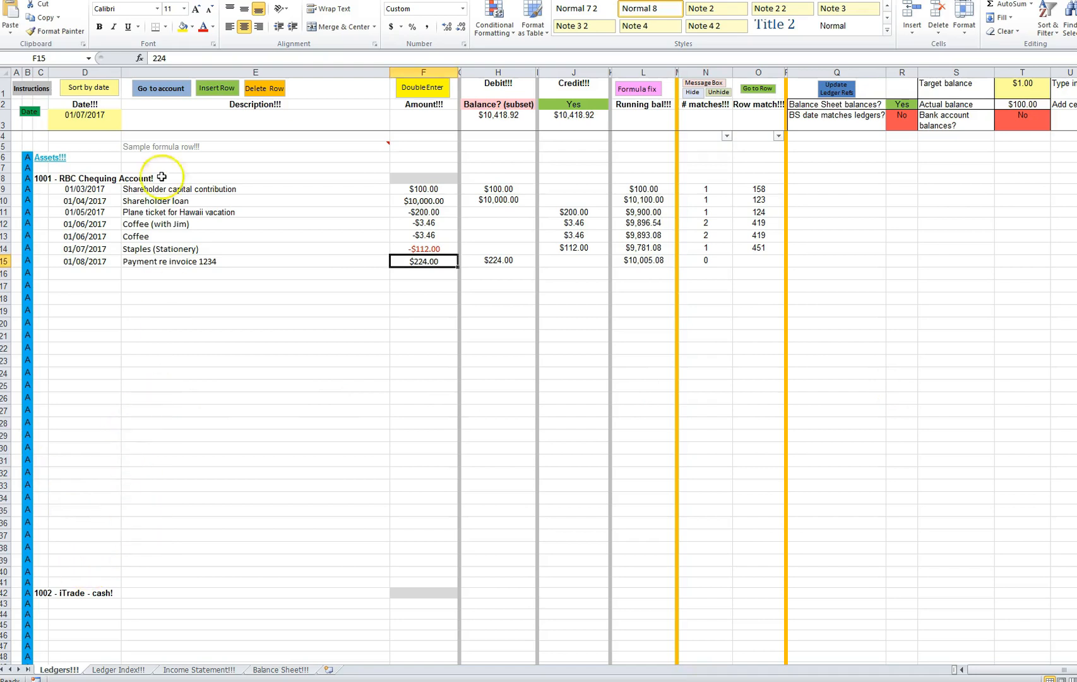
pyautogui.click(161, 89)
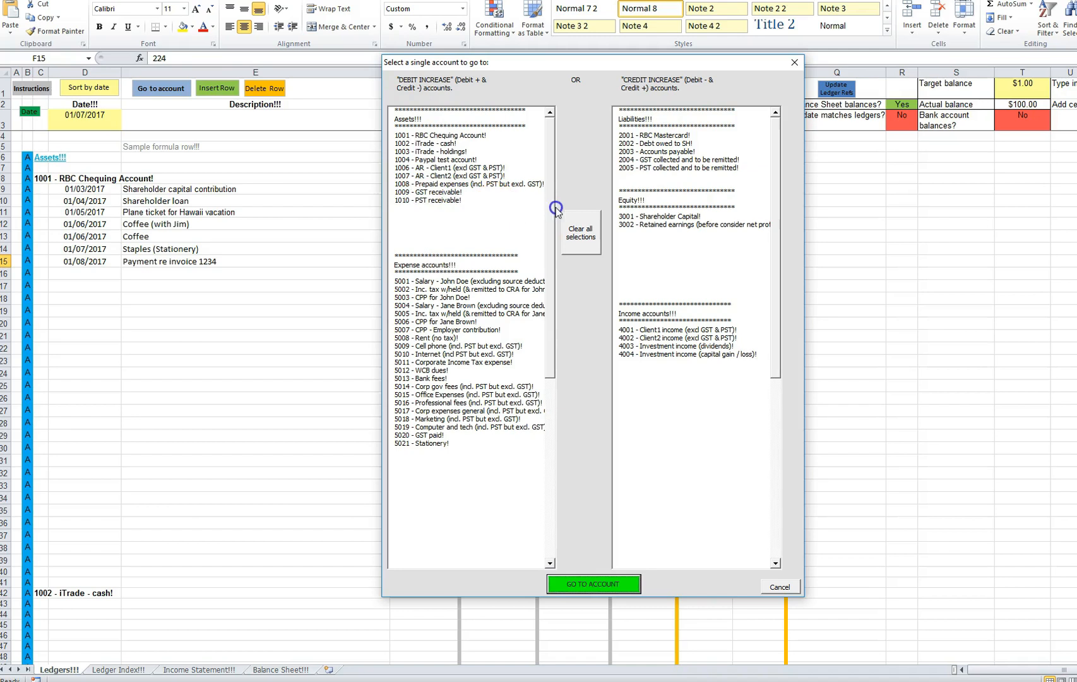
pyautogui.click(660, 329)
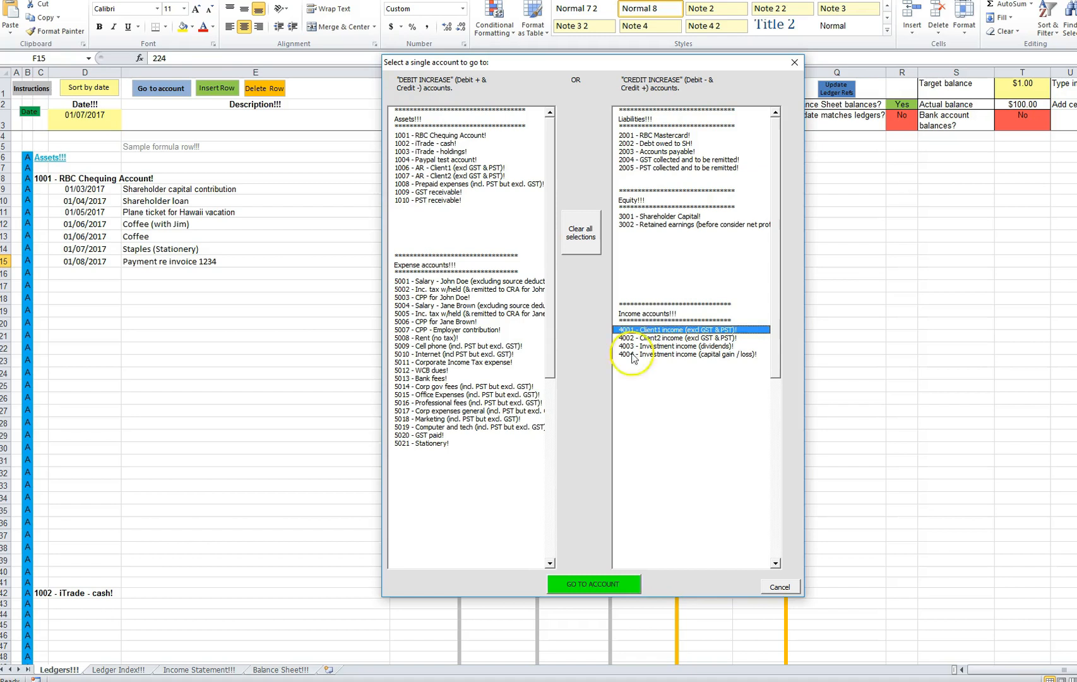
pyautogui.click(593, 584)
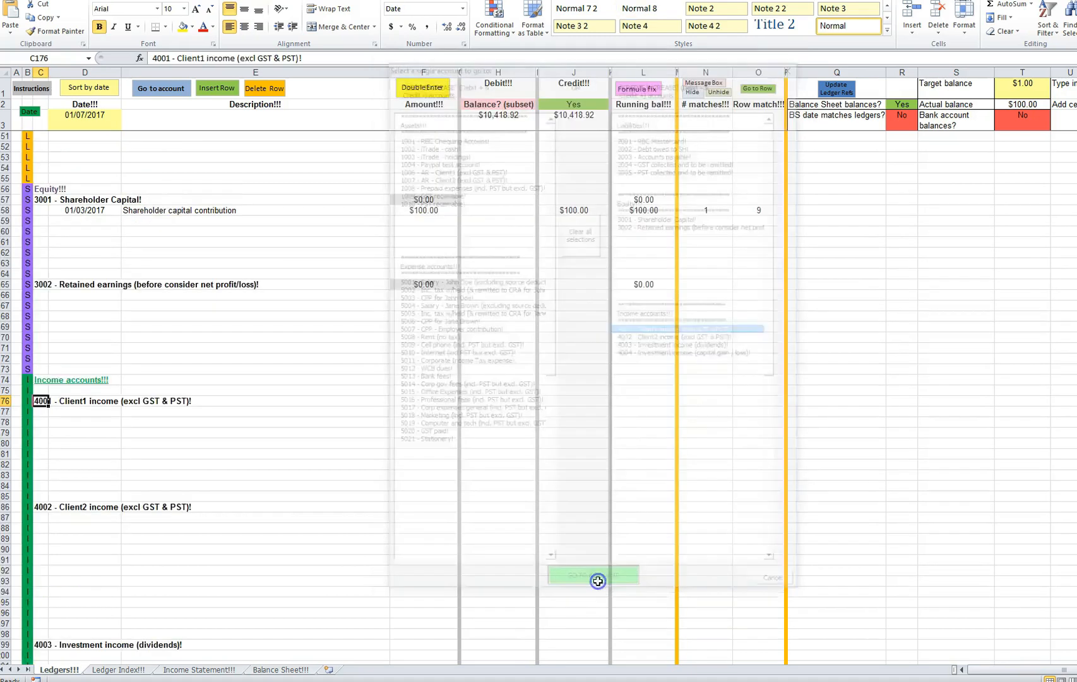
pyautogui.click(69, 414)
pyautogui.write('01/08/2017\tInvoice 1234 (client  1) (Cash)\t$224.00')
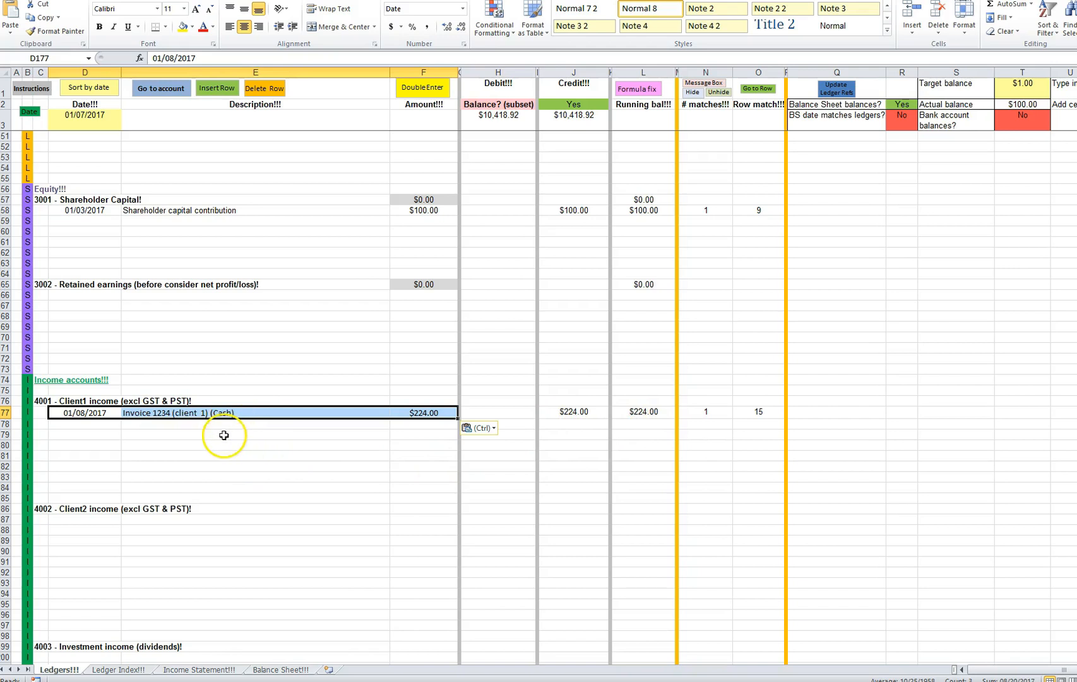
pyautogui.click(224, 435)
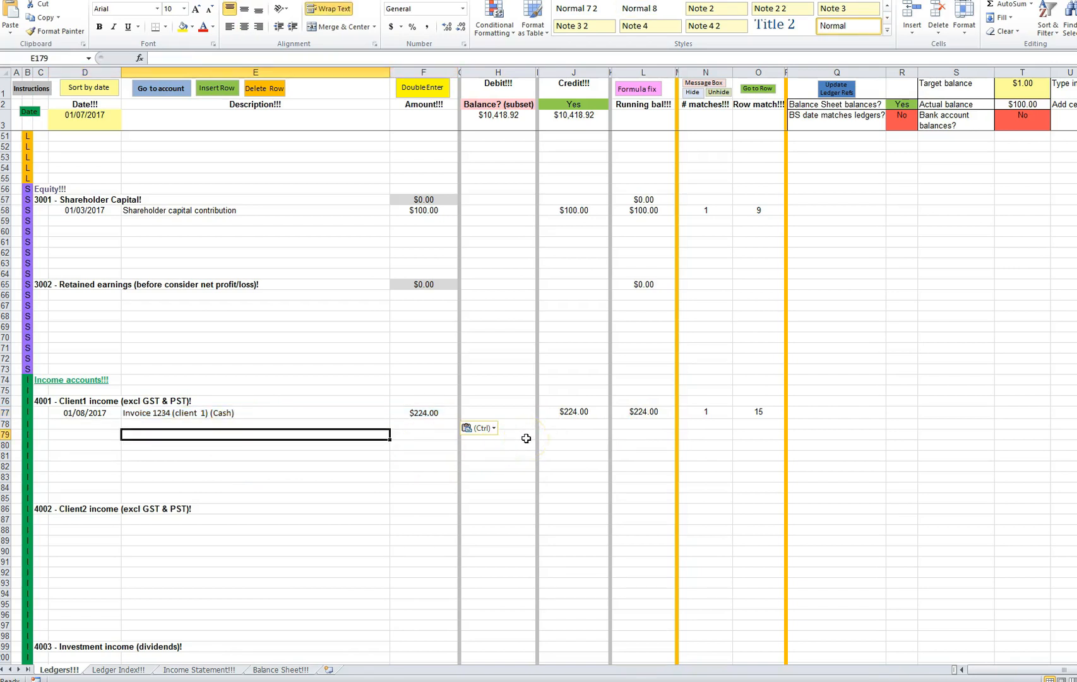
# Step: Follow the row match of the Invoice 1234 entry in O177 to its payment in the RBC Chequing Account and select the amount F15
pyautogui.click(758, 412)
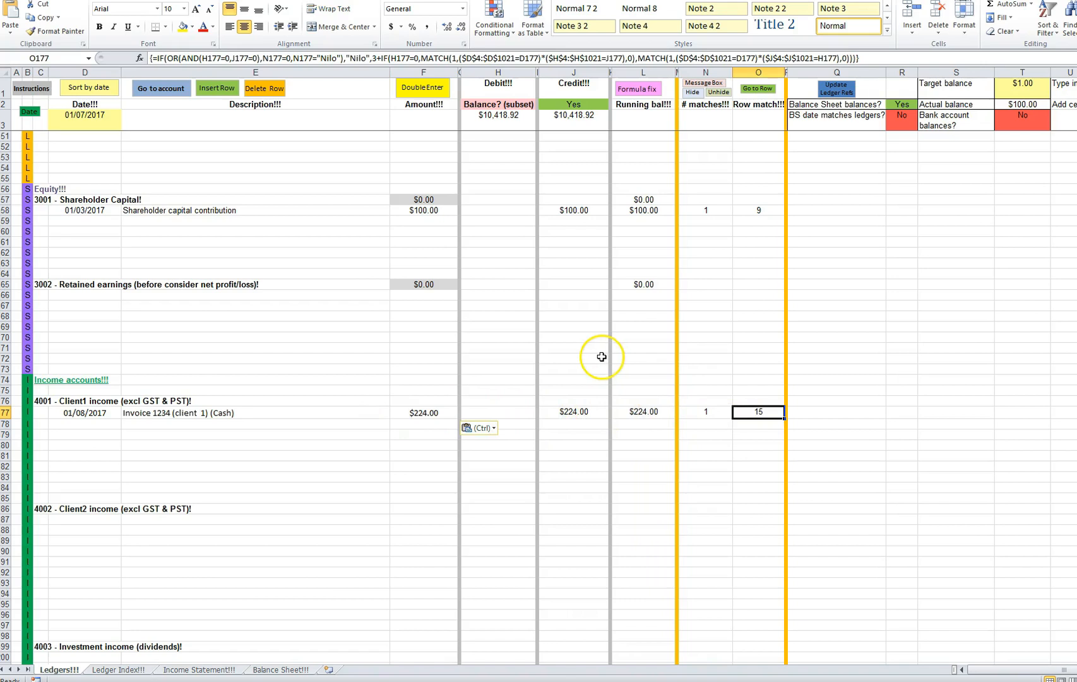
pyautogui.click(757, 89)
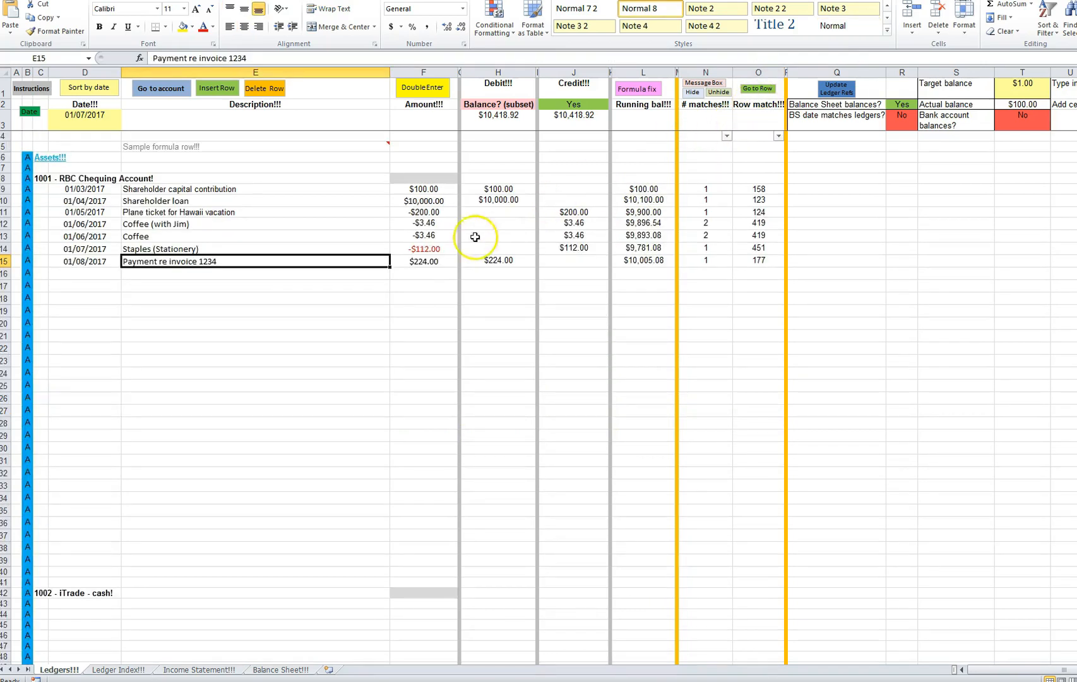
pyautogui.click(423, 262)
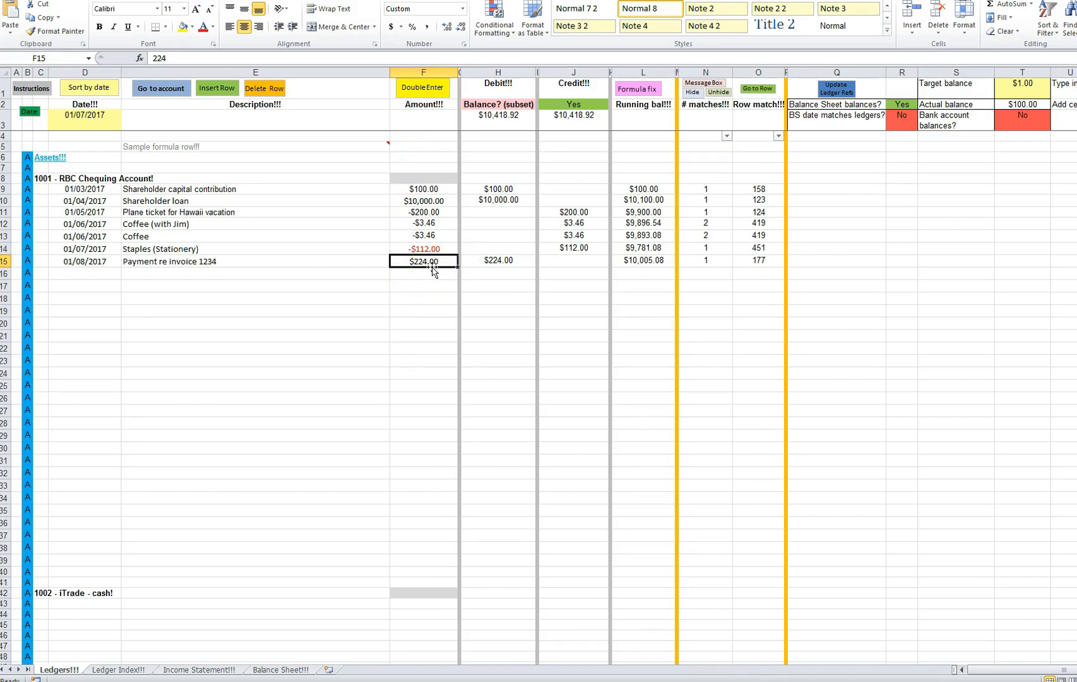
# Step: Enter Invoice 5678 (client 2) (Credit), dated 01/09/2017 for $336.00, in row 178 under the 4001 - Client1 income account
pyautogui.click(155, 89)
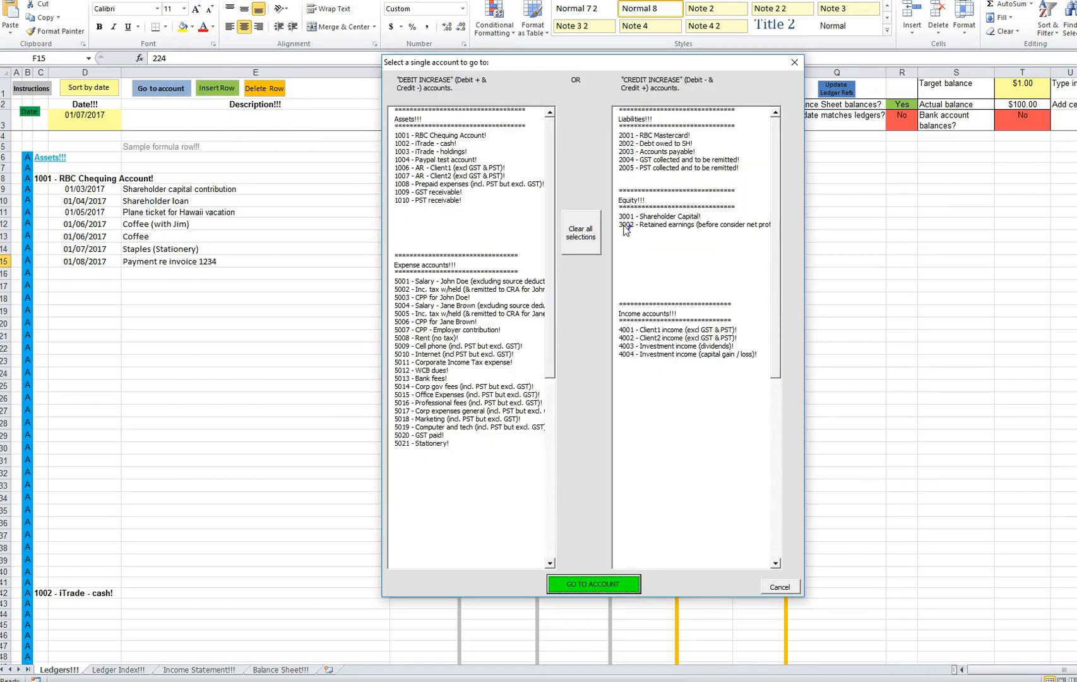
pyautogui.click(647, 329)
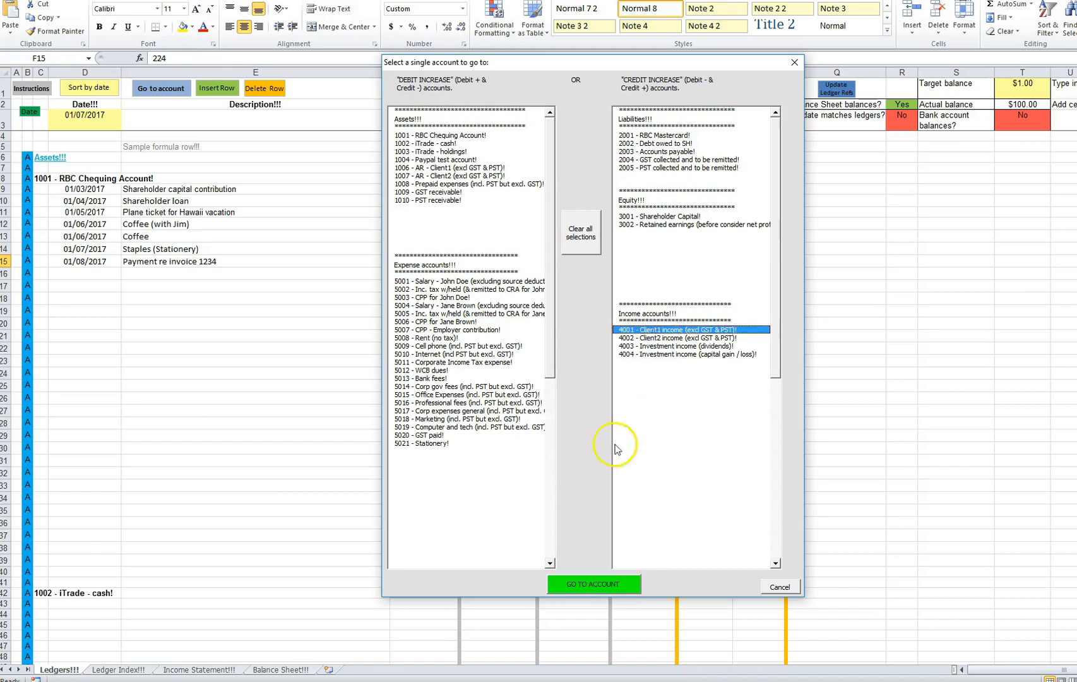
pyautogui.click(586, 586)
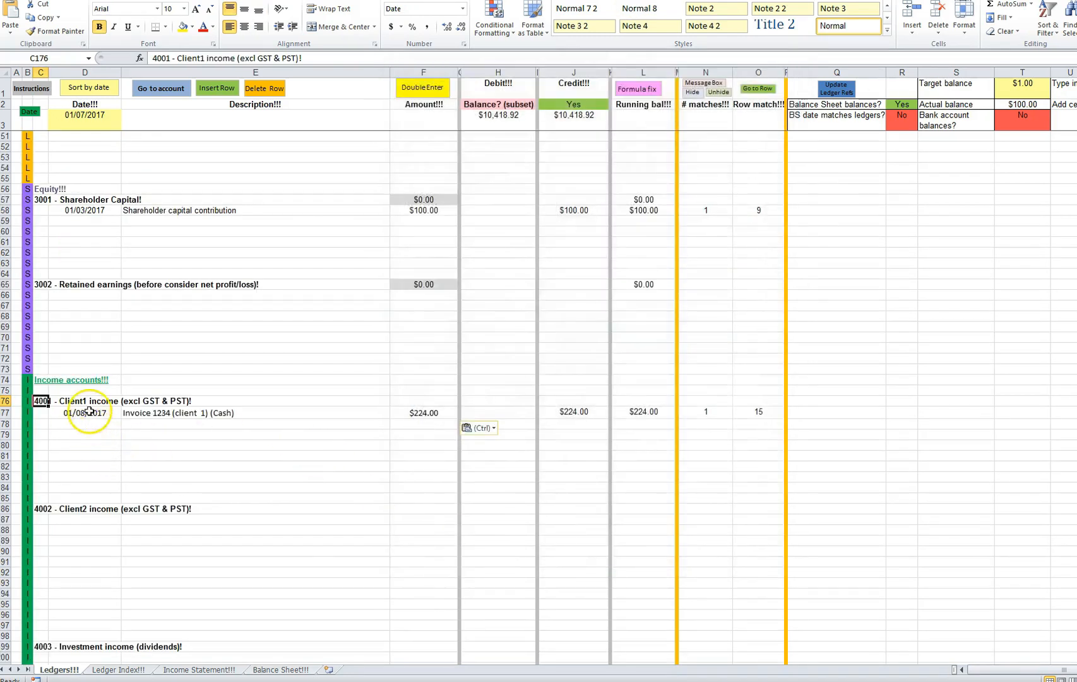
pyautogui.click(227, 413)
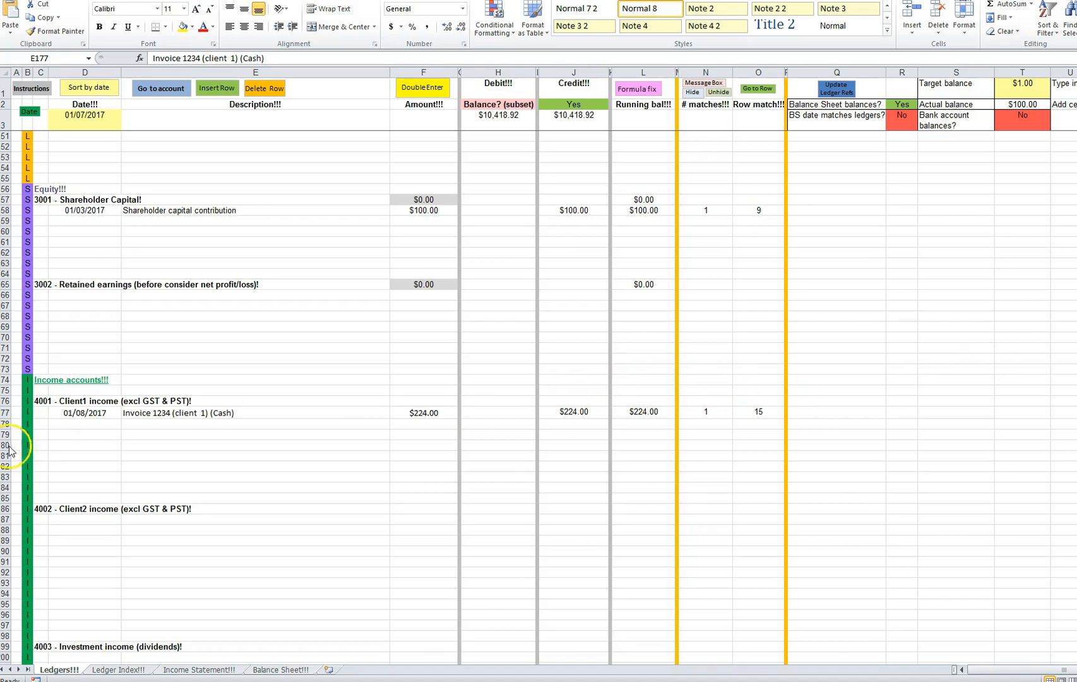
pyautogui.click(79, 425)
pyautogui.write('01/09/2017\tInvoice 5678 (client 2) (Credit)\t$336.00')
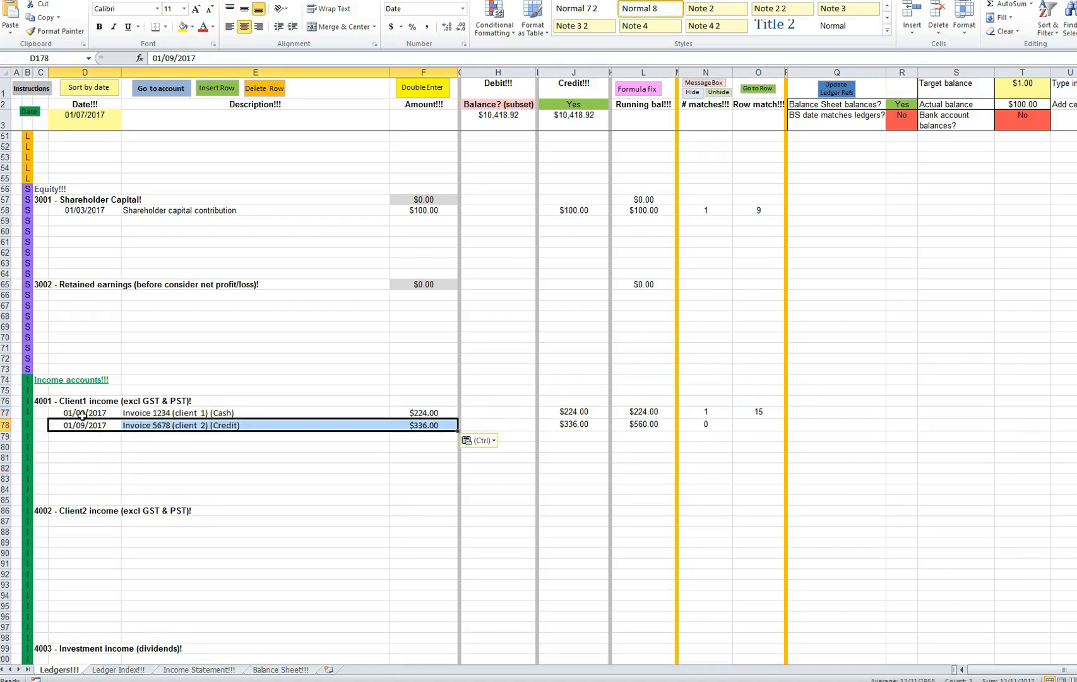
pyautogui.click(216, 446)
pyautogui.click(233, 426)
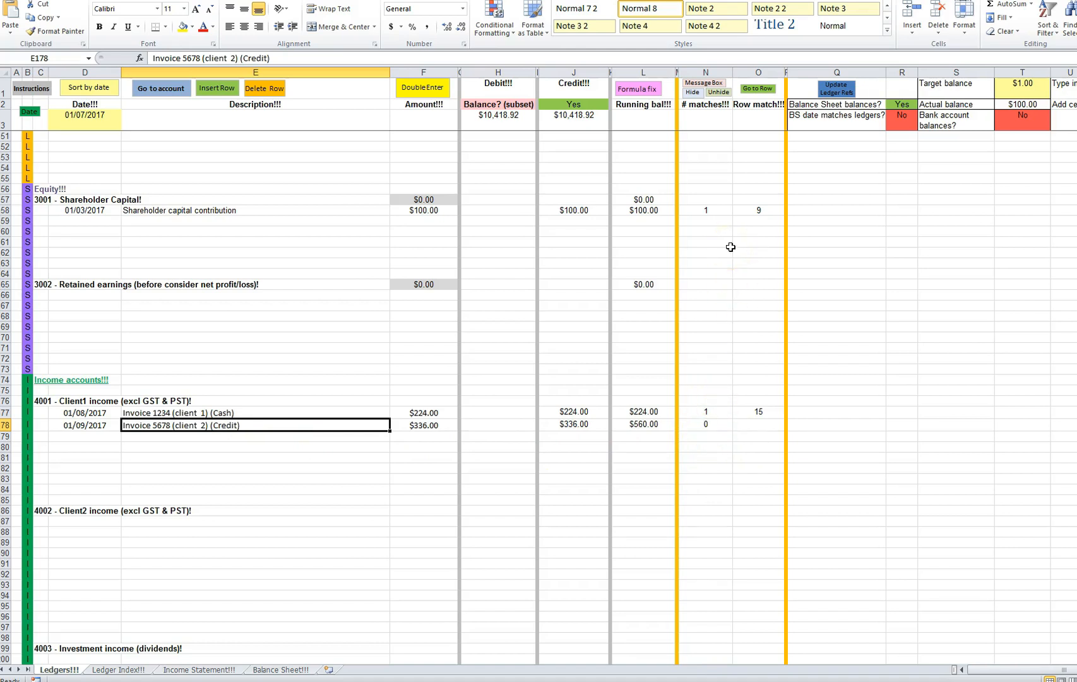
# Step: Copy the Invoice 5678 entry from D178:F178 to row 187 under the 4002 - Client2 income account
pyautogui.hotkey('ctrl', 'Home')
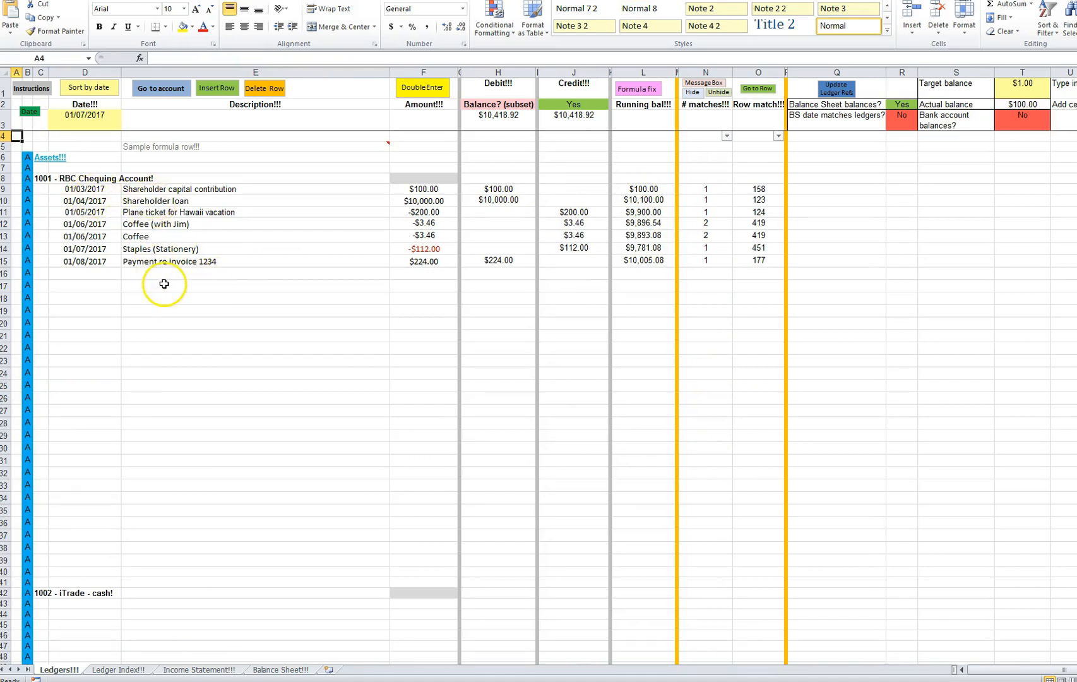
pyautogui.click(162, 91)
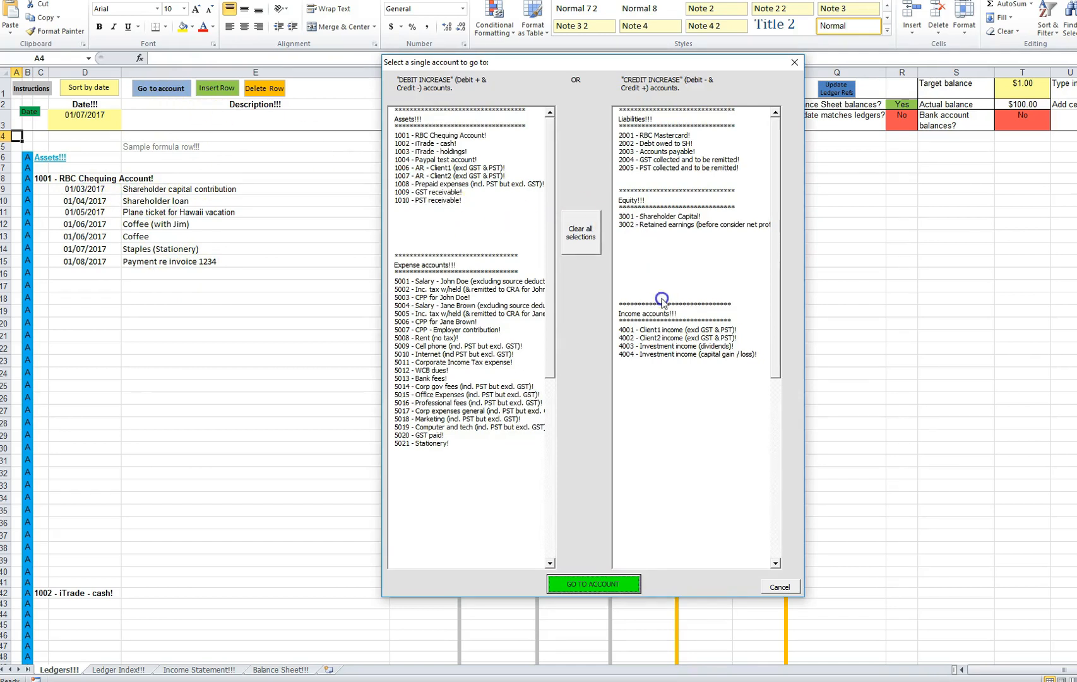
pyautogui.click(668, 338)
pyautogui.click(594, 584)
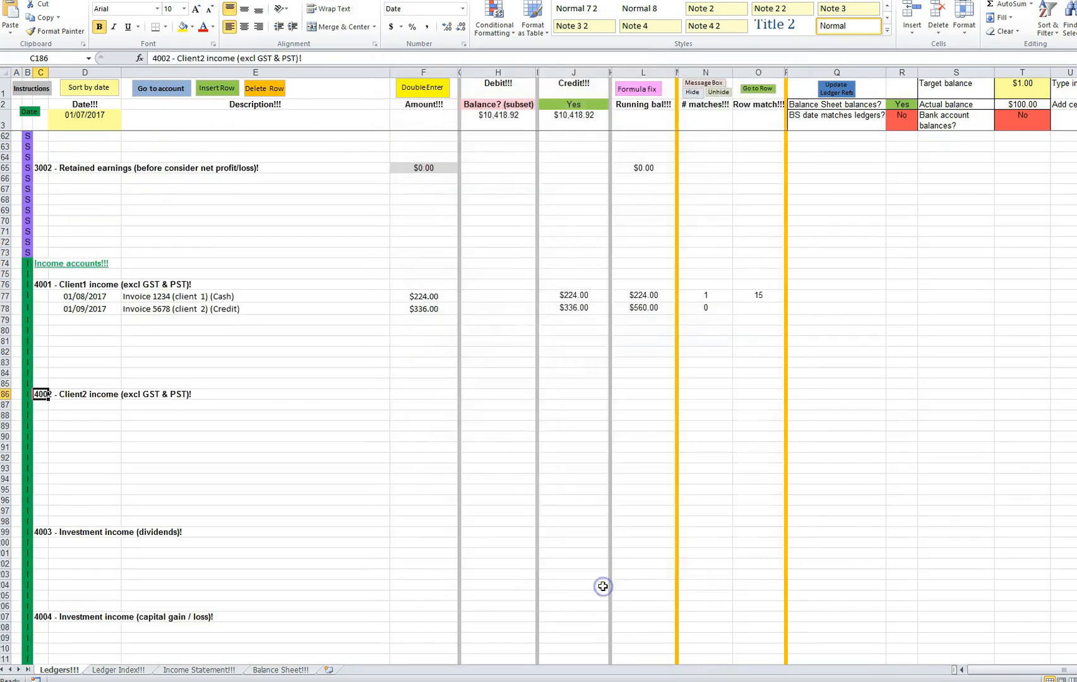
pyautogui.moveTo(84, 308); pyautogui.dragTo(416, 306)
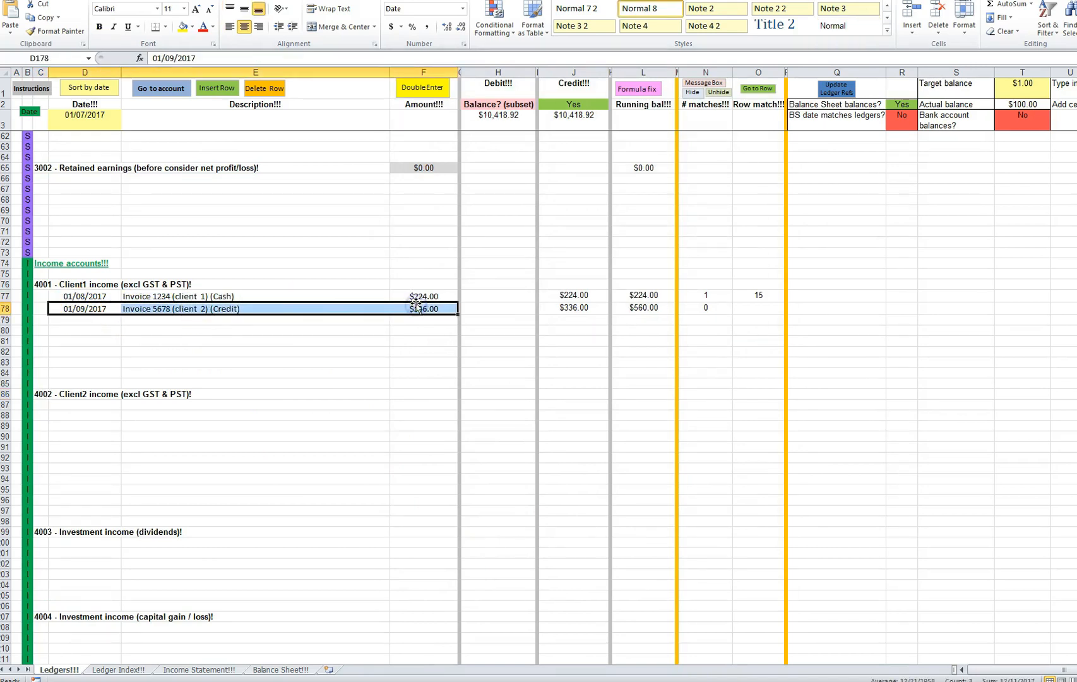
pyautogui.hotkey('ctrl', 'c')
pyautogui.press('Down')
pyautogui.press('Down')
pyautogui.press('Down')
pyautogui.press('Down')
pyautogui.press('Down')
pyautogui.press('Down')
pyautogui.press('Down')
pyautogui.press('Down')
pyautogui.press('Down')
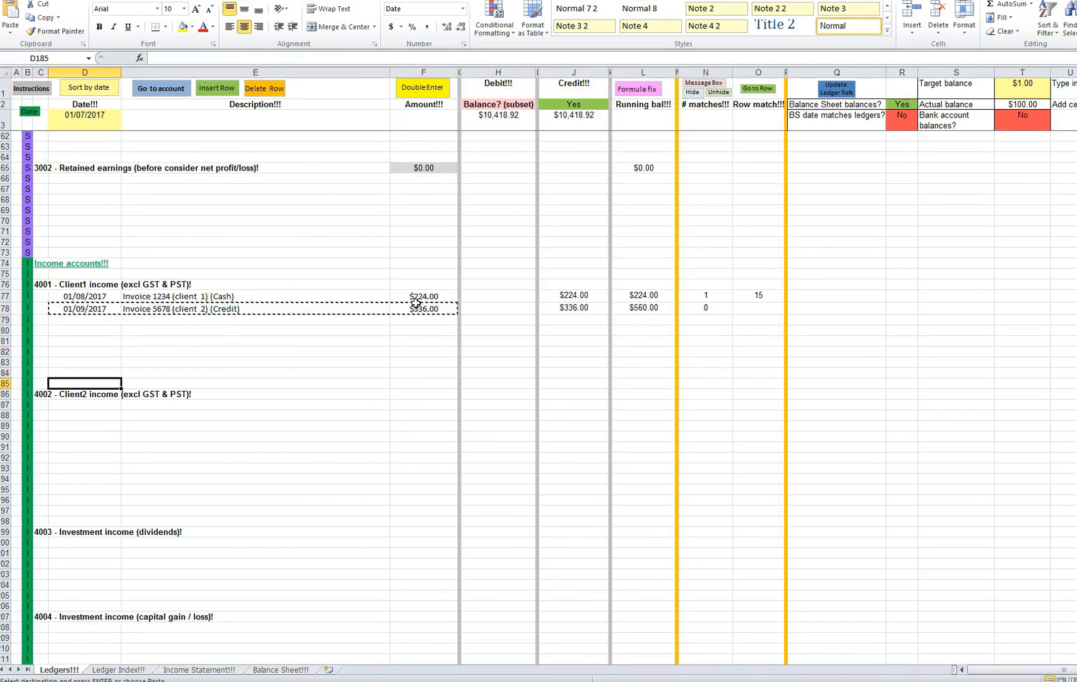
pyautogui.hotkey('ctrl', 'v')
pyautogui.press('Escape')
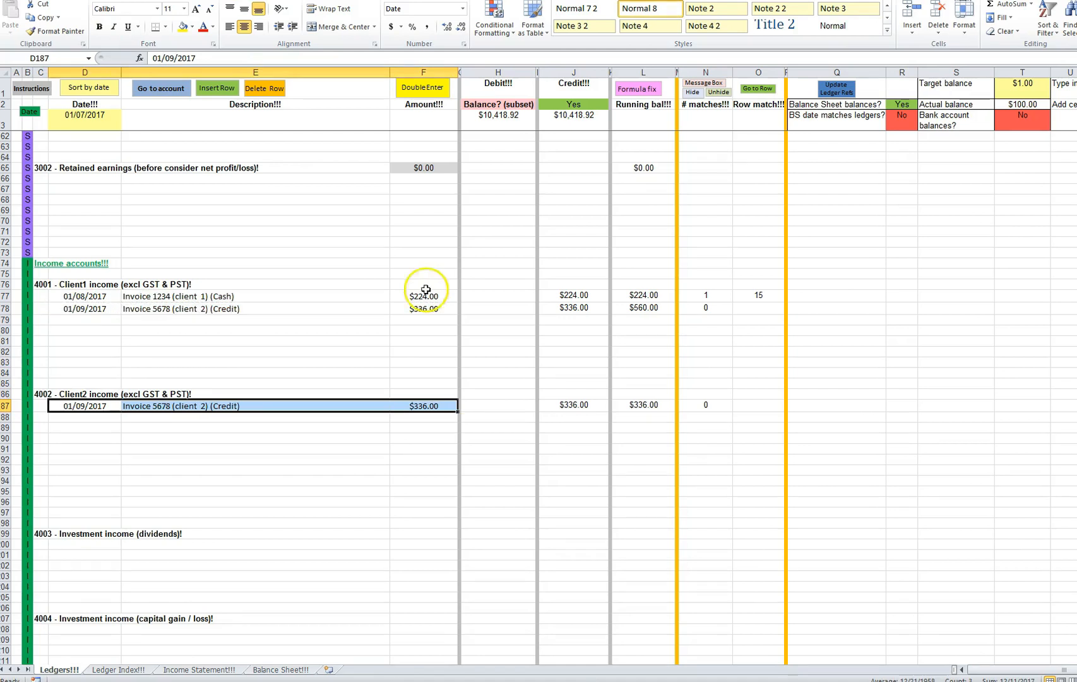
# Step: Clear the misplaced Invoice 5678 entry from D178:F178 under the 4001 - Client1 income account
pyautogui.click(91, 309)
pyautogui.moveTo(202, 309); pyautogui.dragTo(399, 308)
pyautogui.press('Delete')
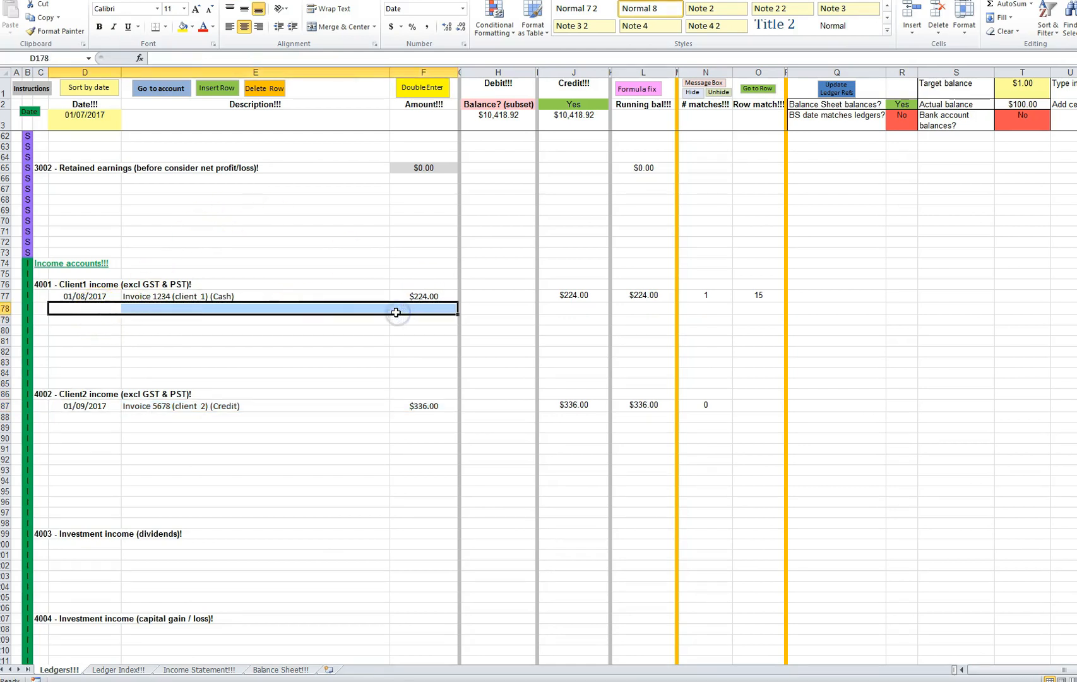
pyautogui.click(192, 408)
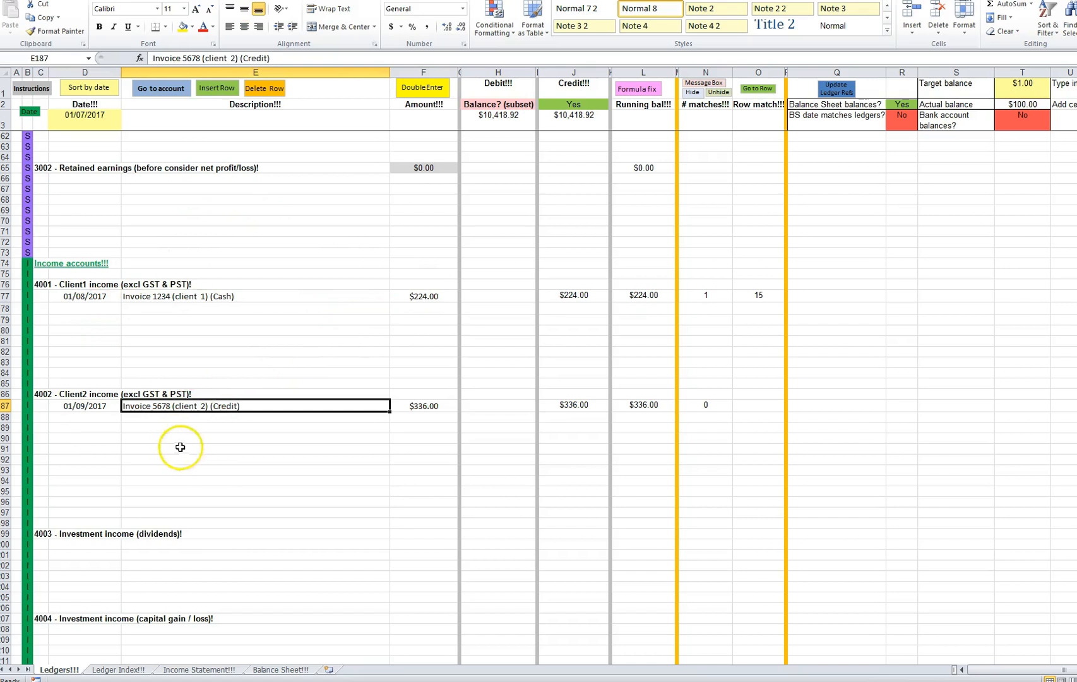
# Step: Examine the running balance of the Invoice 5678 entry in L187 and compare its place with the chequing and other ledger accounts
pyautogui.click(224, 431)
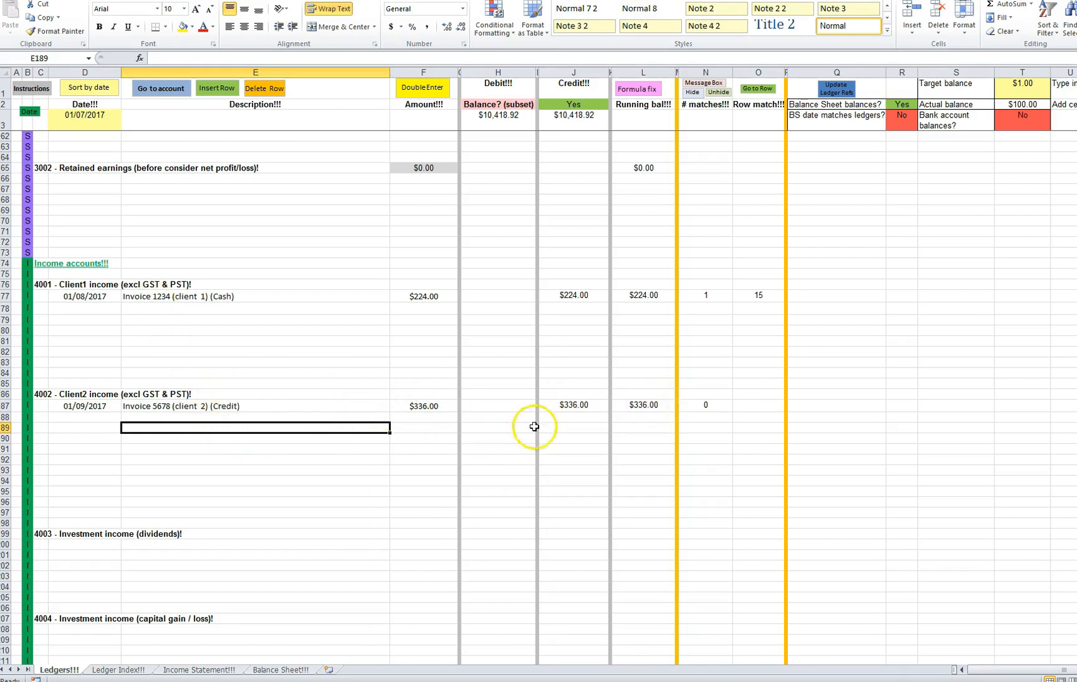
pyautogui.click(641, 406)
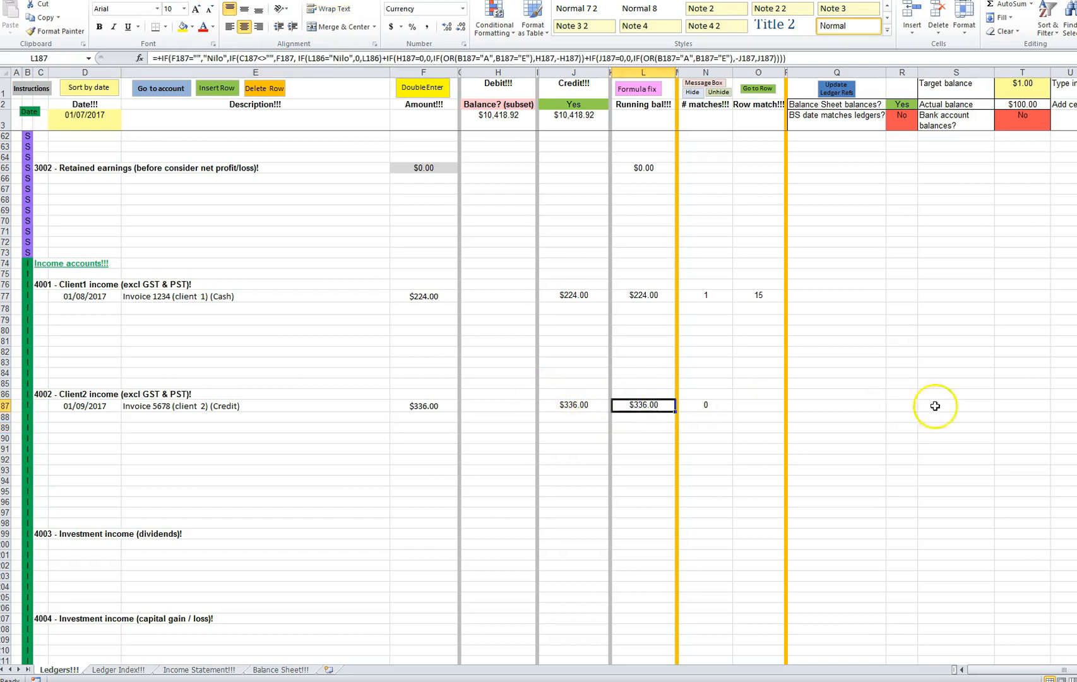
pyautogui.scroll(20, 227, 391)
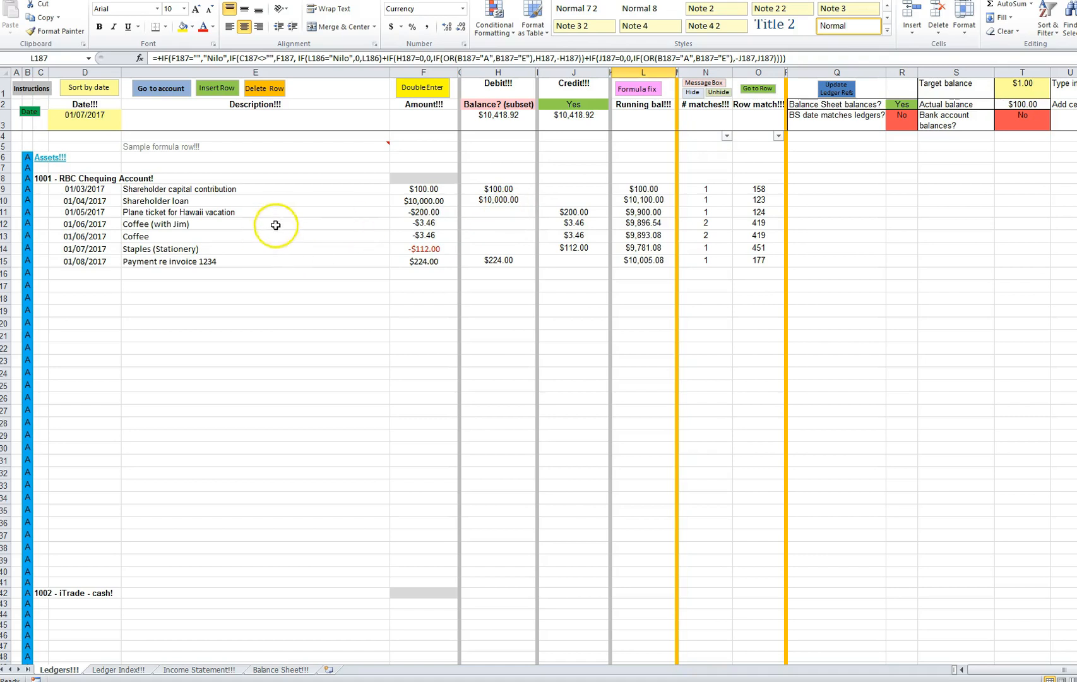
pyautogui.scroll(-8, 437, 390)
pyautogui.scroll(-20, 436, 391)
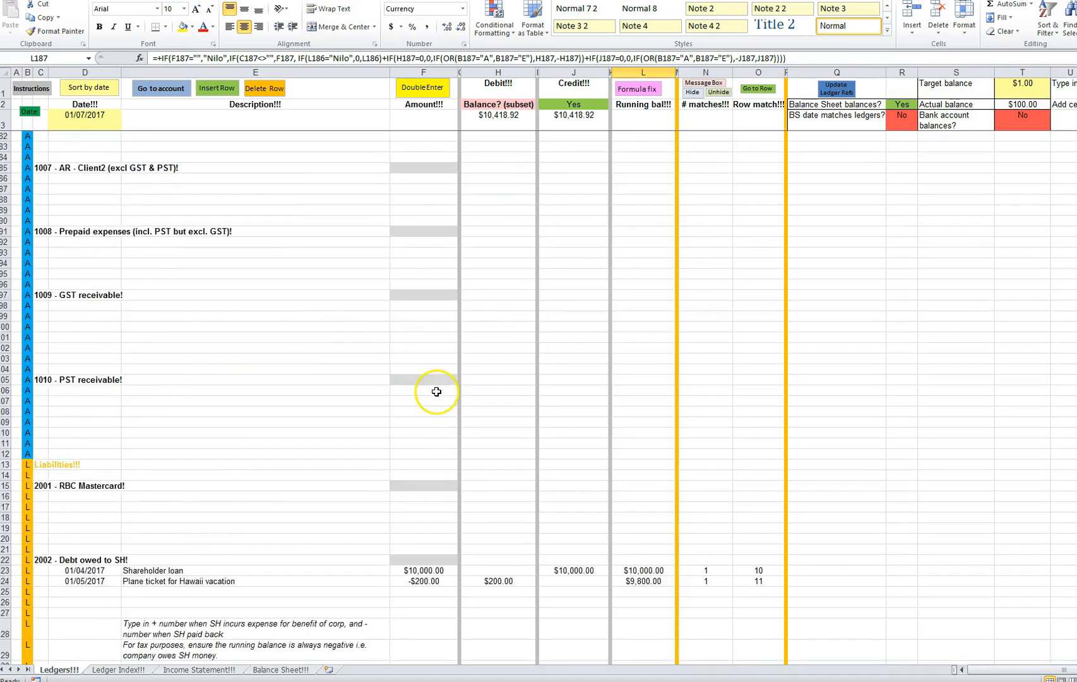
pyautogui.scroll(-7, 432, 394)
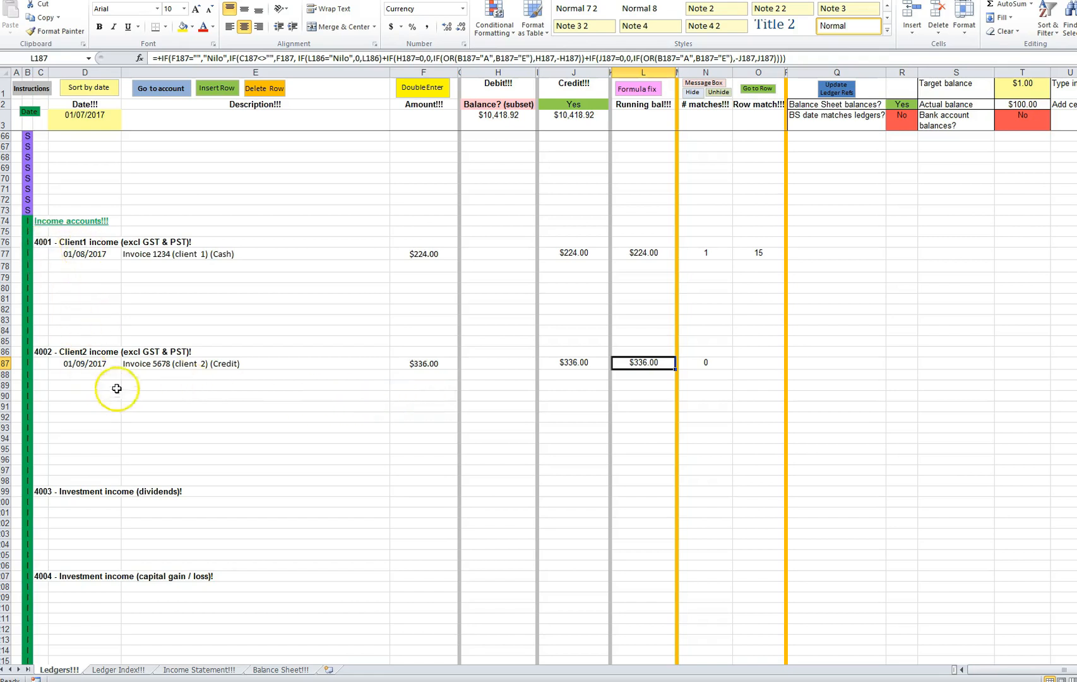
pyautogui.moveTo(88, 365); pyautogui.dragTo(83, 440)
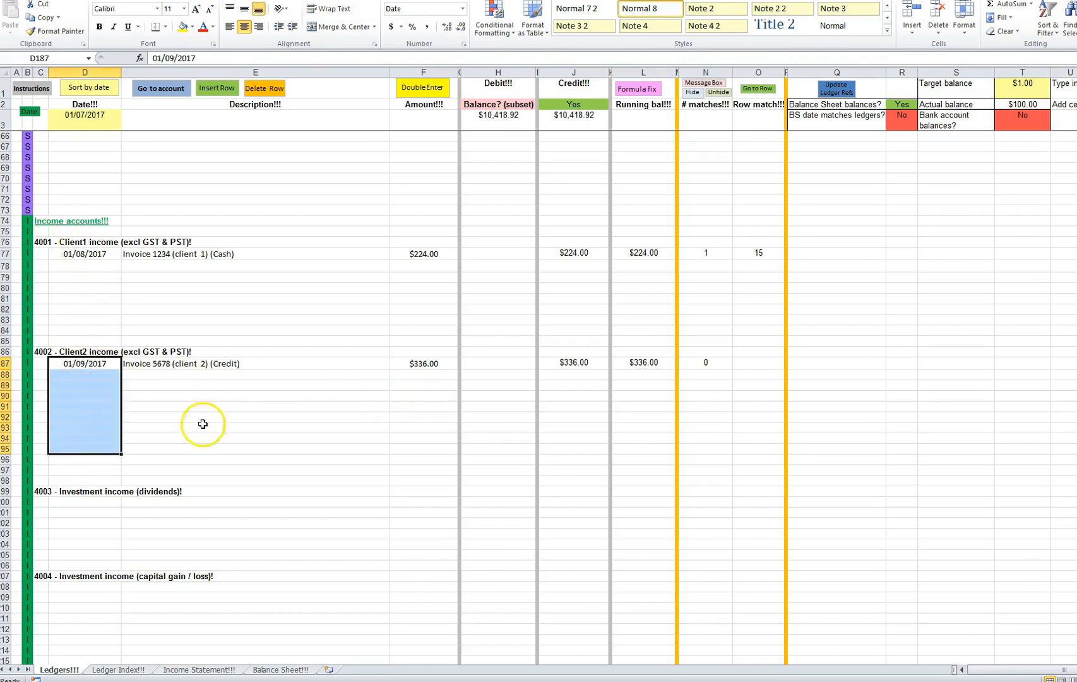
pyautogui.click(644, 362)
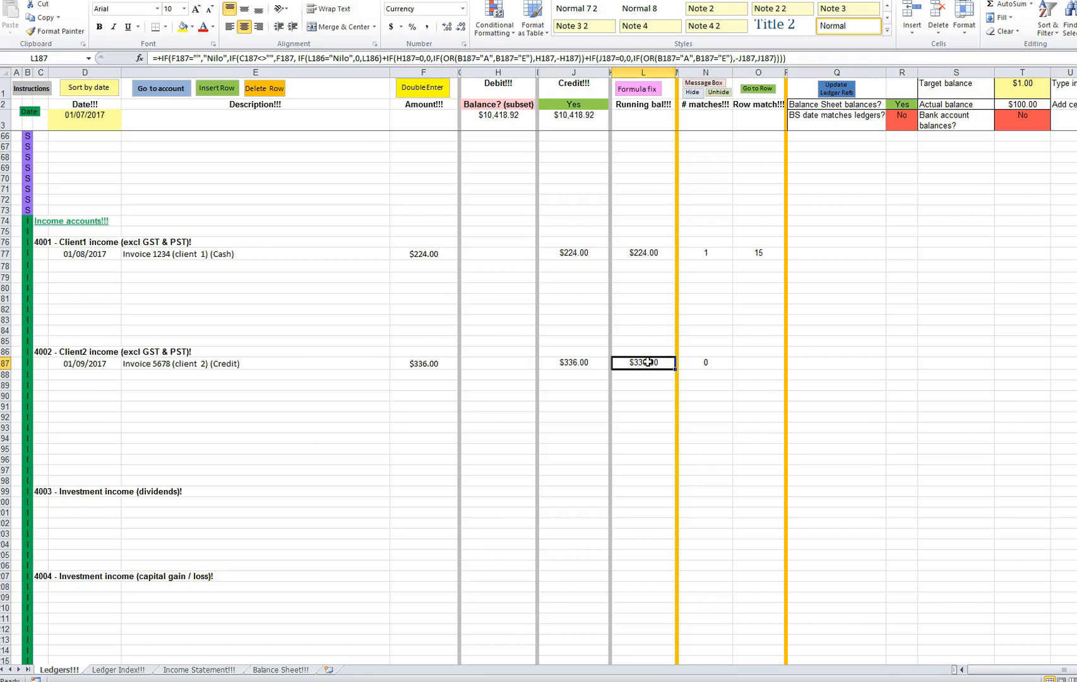
# Step: Prepare the double entry of Invoice 5678 in F187 against 1007 - AR - Client2 with an amount of 336 and review the results form
pyautogui.click(424, 364)
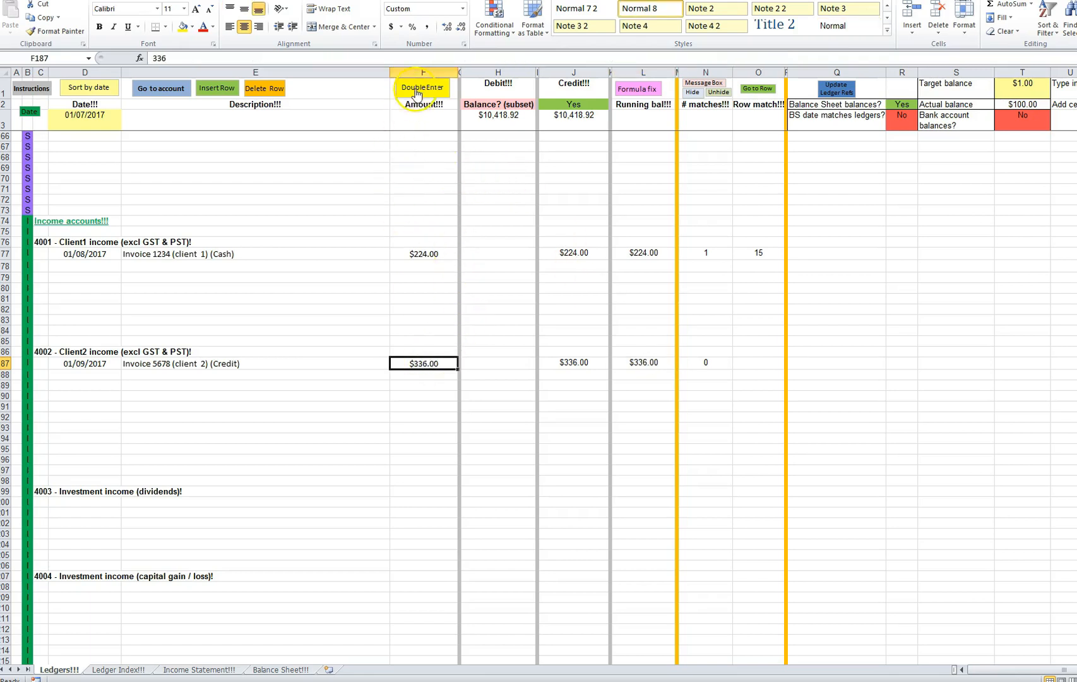
pyautogui.click(416, 89)
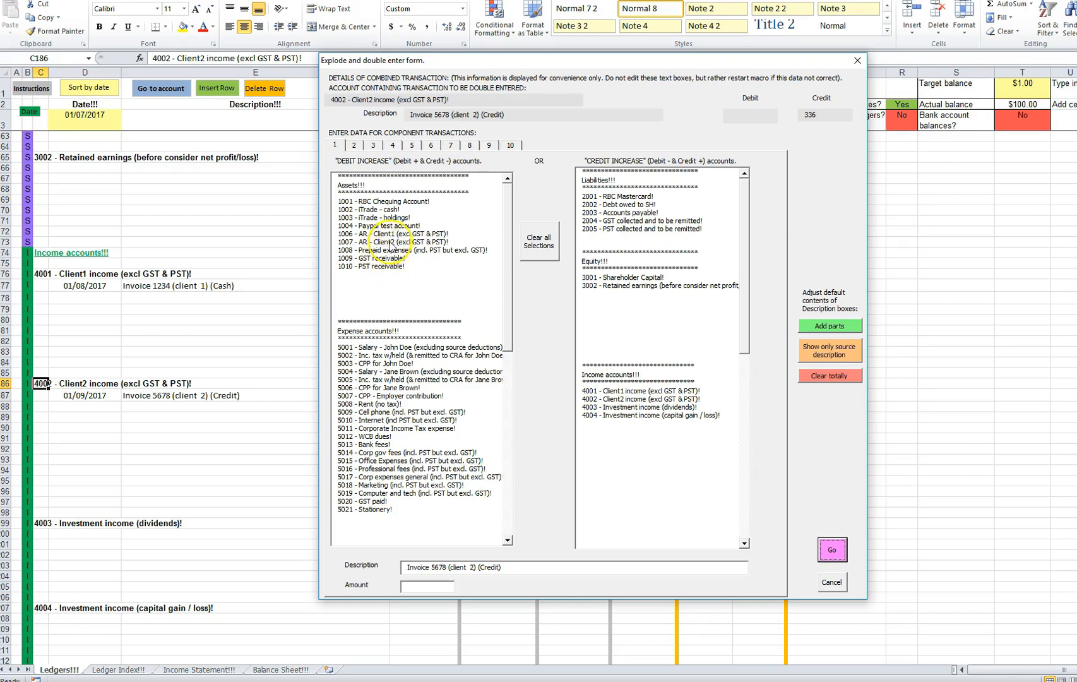
pyautogui.click(389, 242)
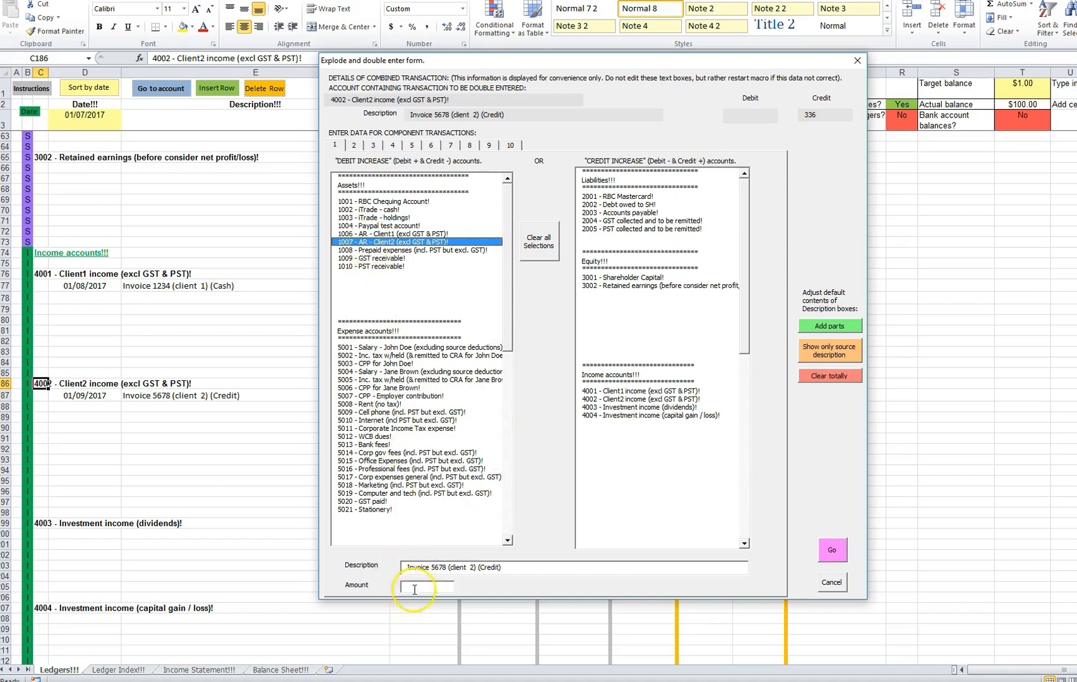
pyautogui.click(409, 587)
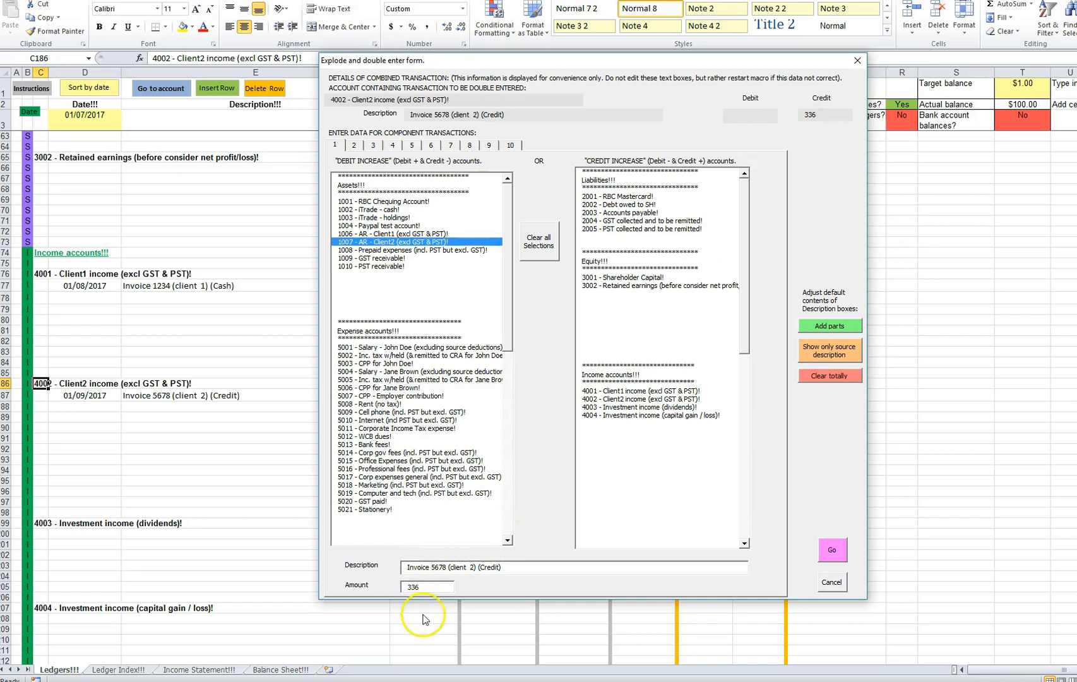
pyautogui.click(829, 550)
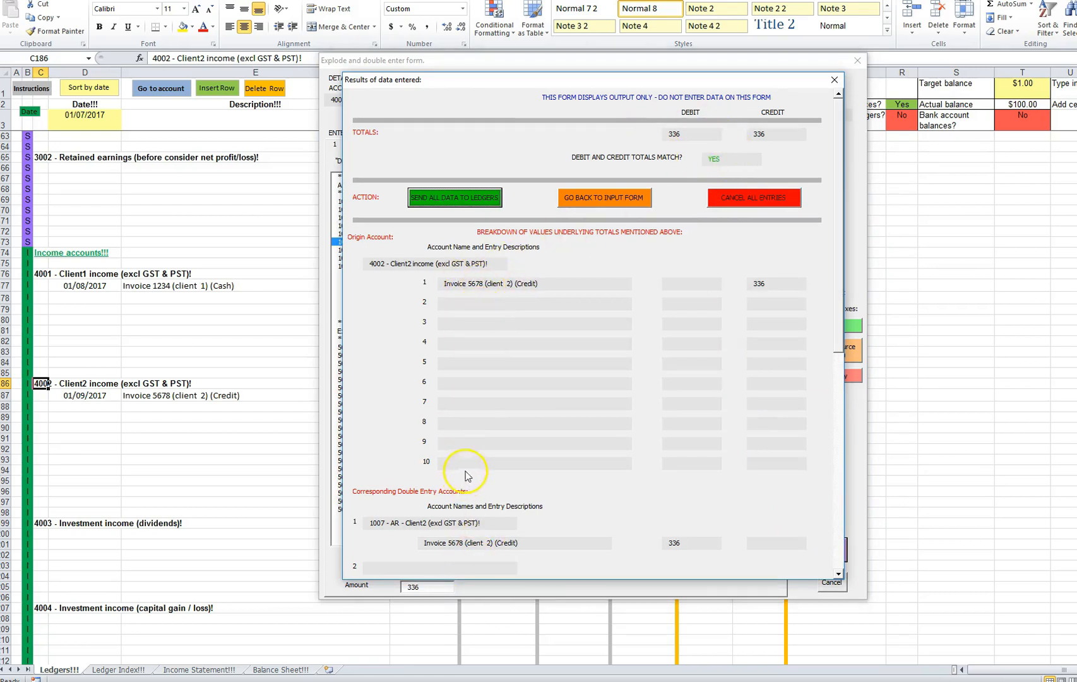
# Step: Return to the input form, change the description to Invoice 5678 (Credit), and send all data to the ledgers
pyautogui.click(600, 198)
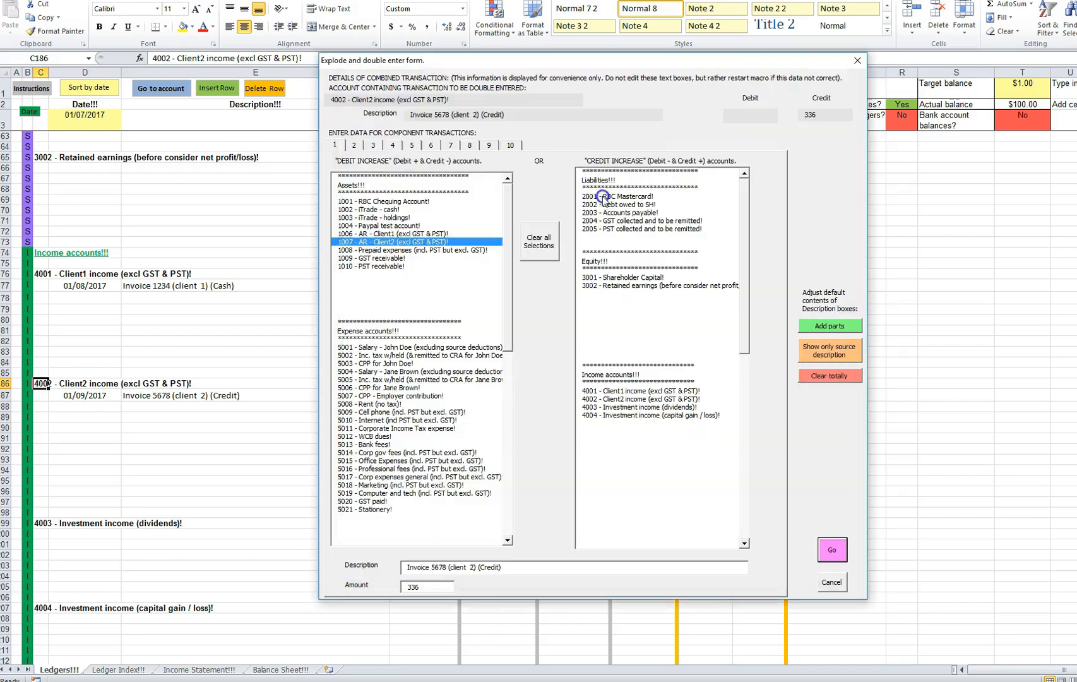
pyautogui.click(448, 567)
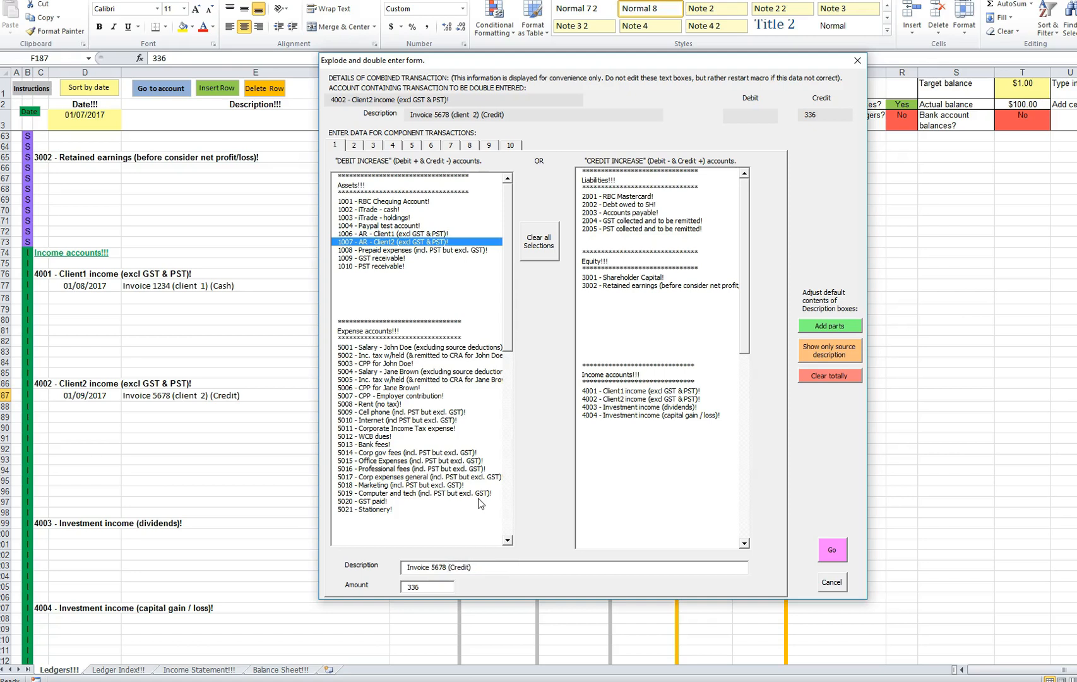
pyautogui.click(832, 549)
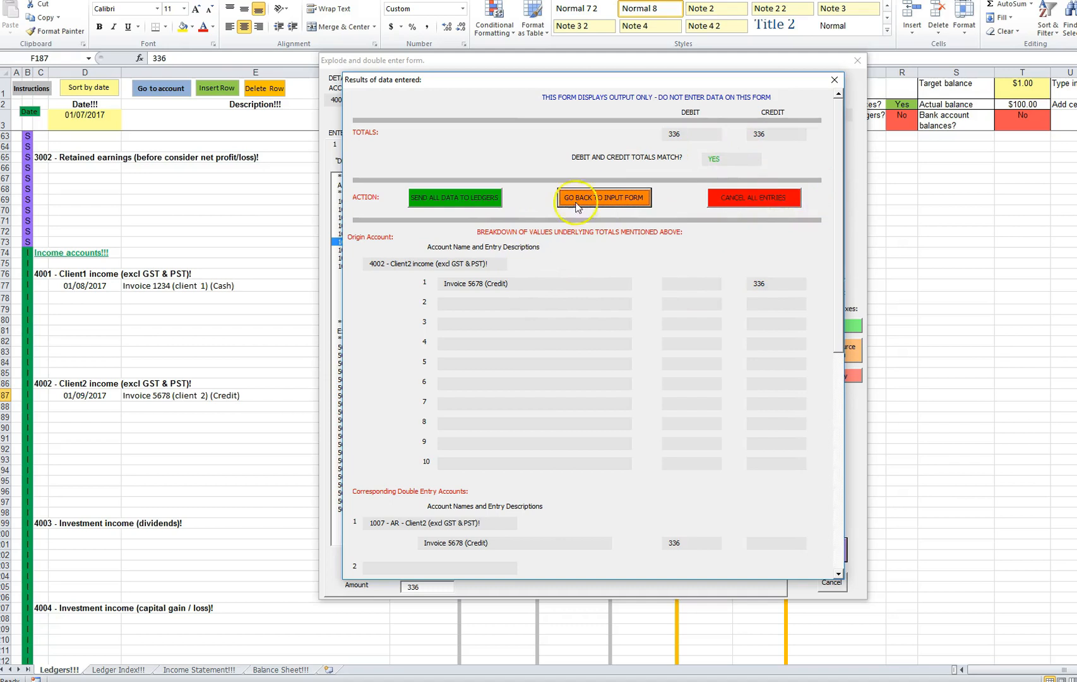
pyautogui.click(470, 200)
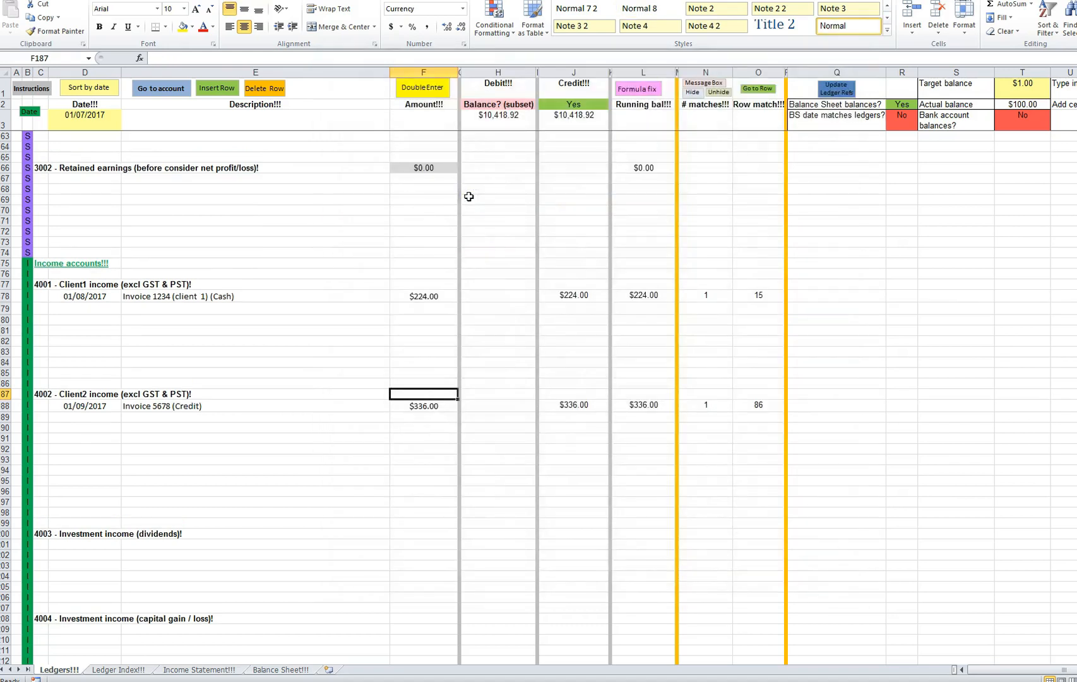
# Step: Go to the ledger row that matches the Invoice 5678 income entry in row 188
pyautogui.click(760, 402)
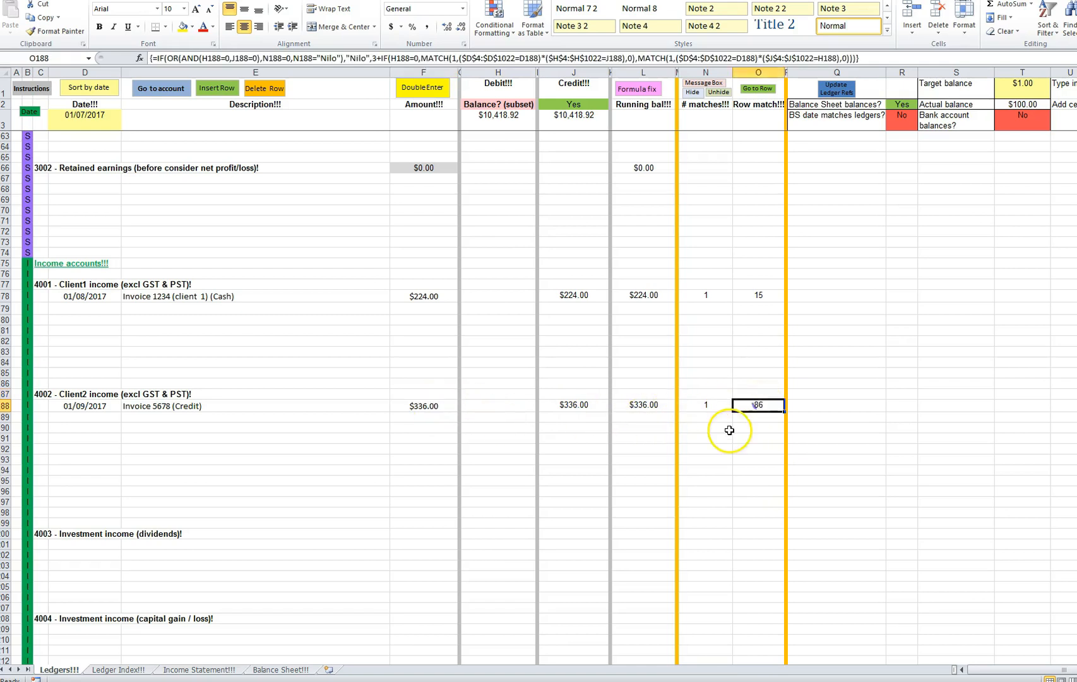
pyautogui.click(756, 89)
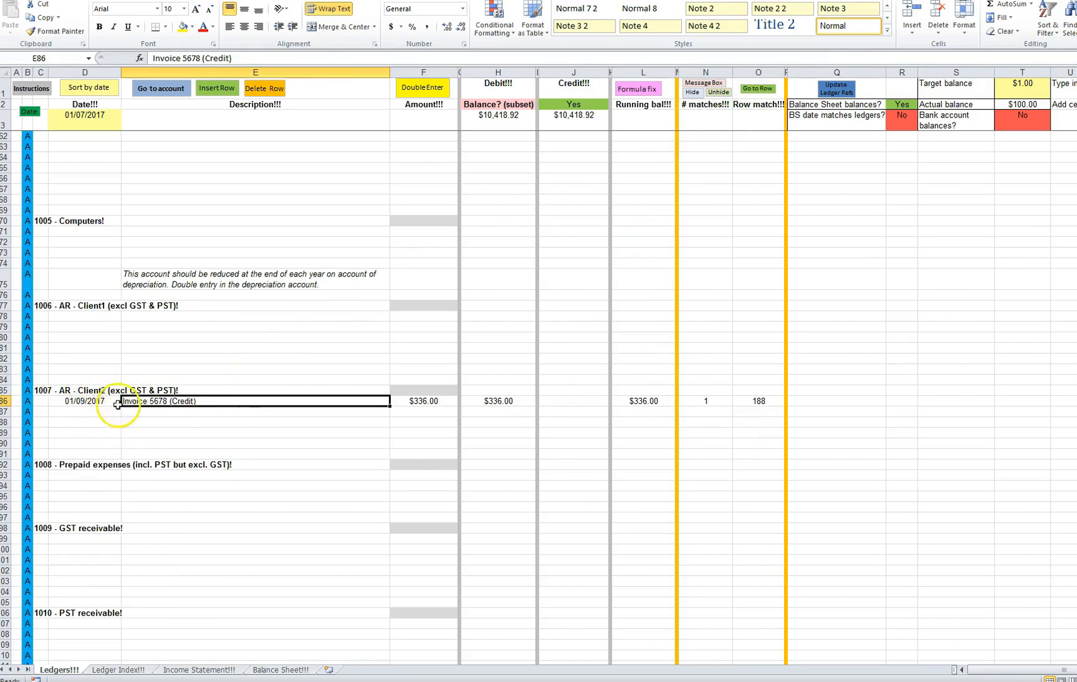
# Step: Set the ledger date to 01/08/2017 from the Payment re invoice 1234 row in the 1001 - RBC Chequing Account
pyautogui.scroll(10, 167, 409)
pyautogui.scroll(9, 168, 409)
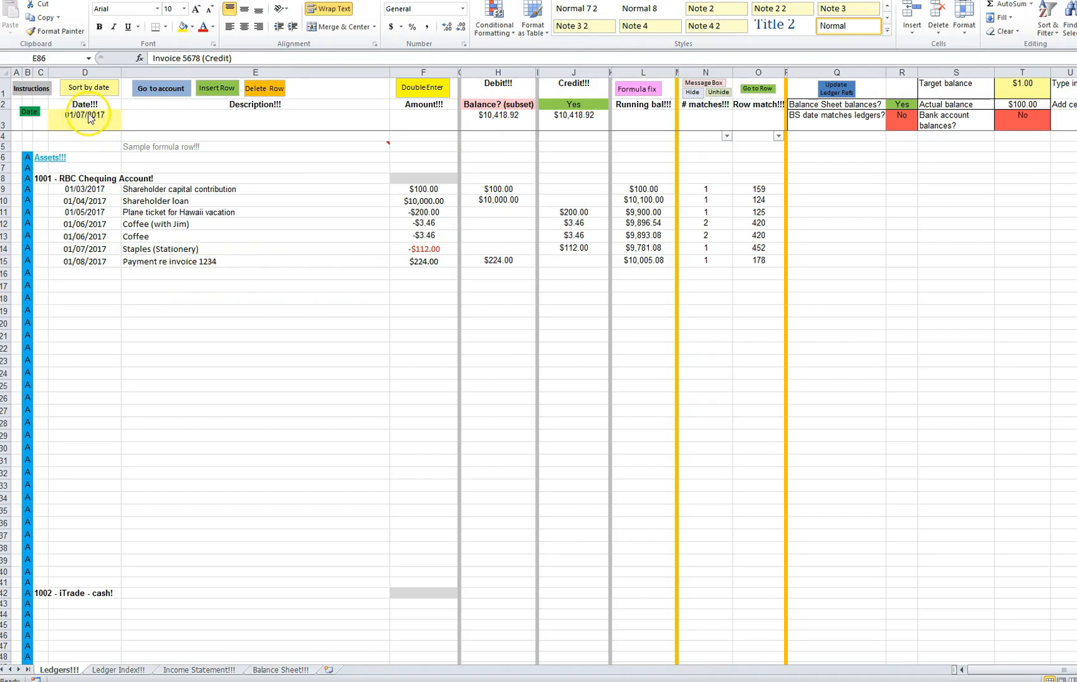
pyautogui.click(89, 260)
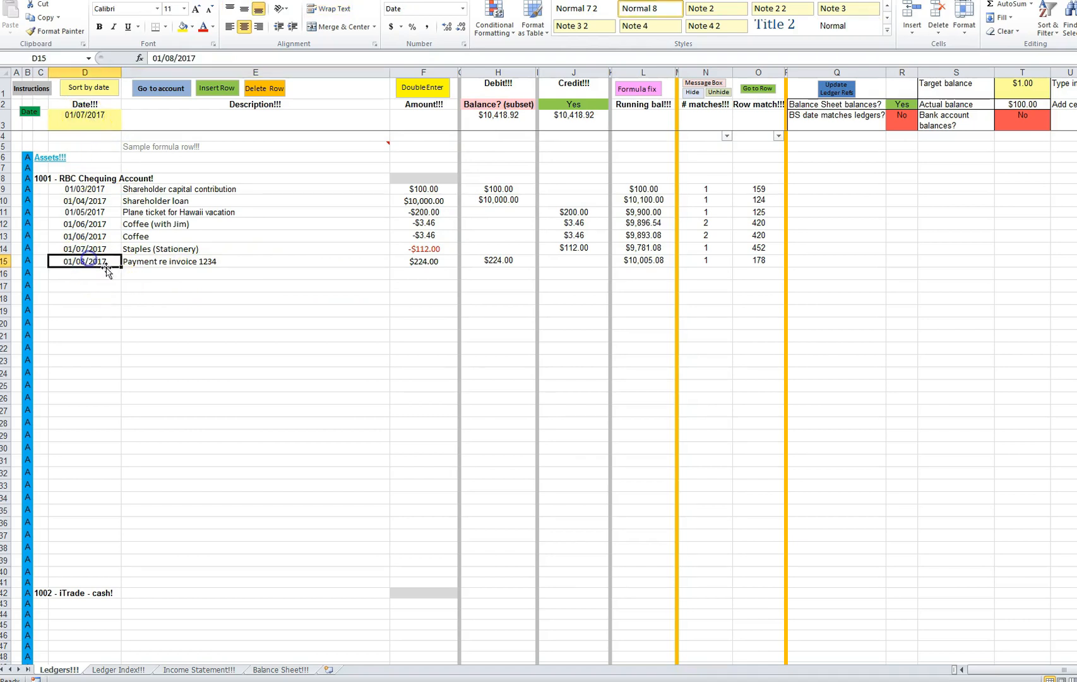
pyautogui.click(27, 112)
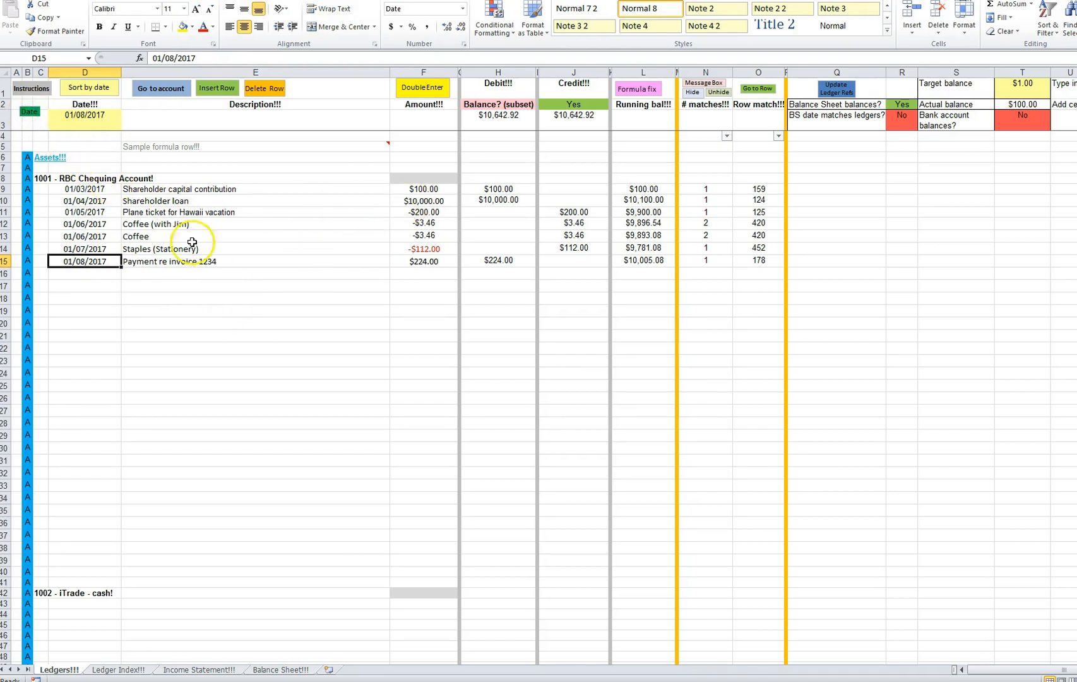
pyautogui.click(498, 105)
# Step: Set the ledger date to 01/09/2017 from the Invoice 5678 entry under 1007 - AR - Client2
pyautogui.click(173, 317)
pyautogui.scroll(-4, 173, 317)
pyautogui.scroll(4, 173, 317)
pyautogui.scroll(-17, 151, 309)
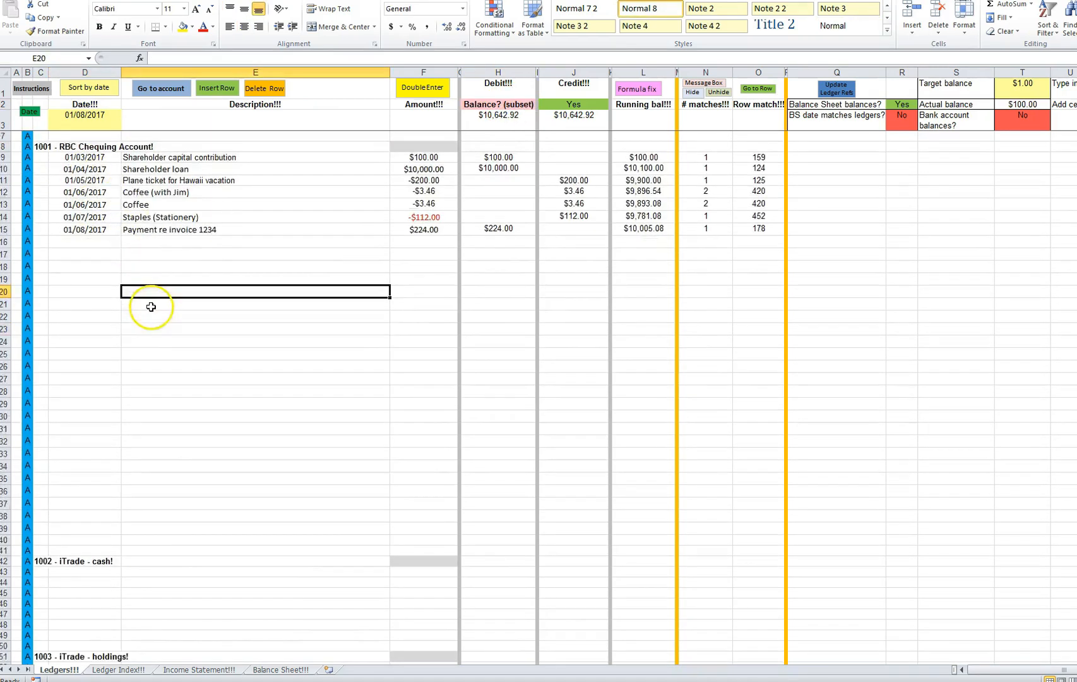
pyautogui.scroll(-4, 153, 307)
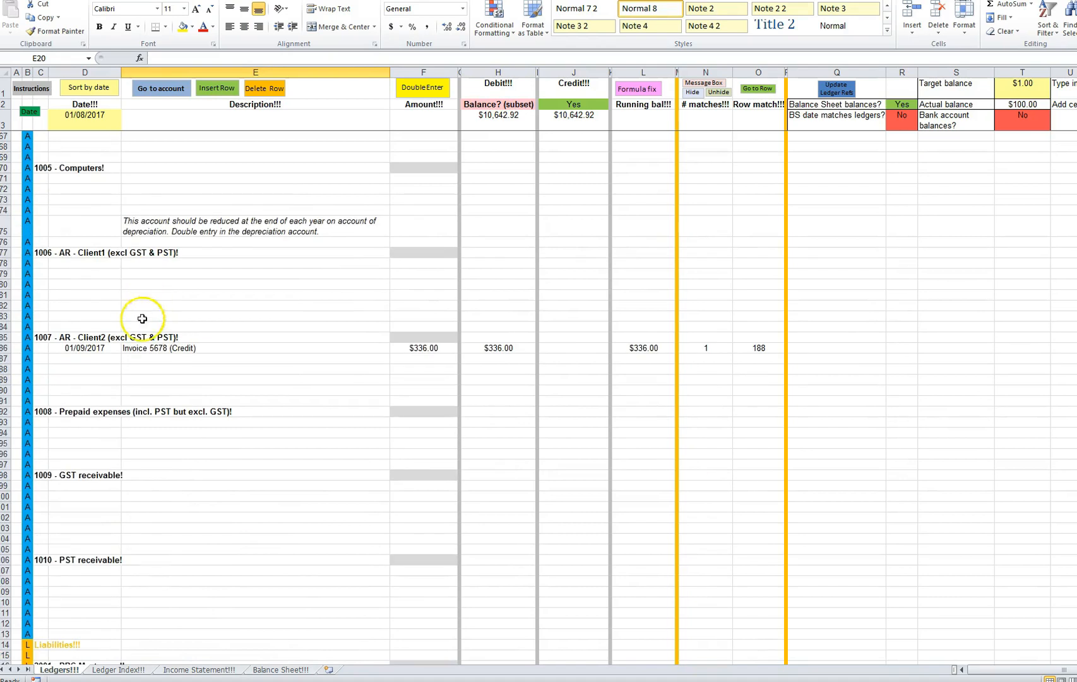
pyautogui.click(70, 347)
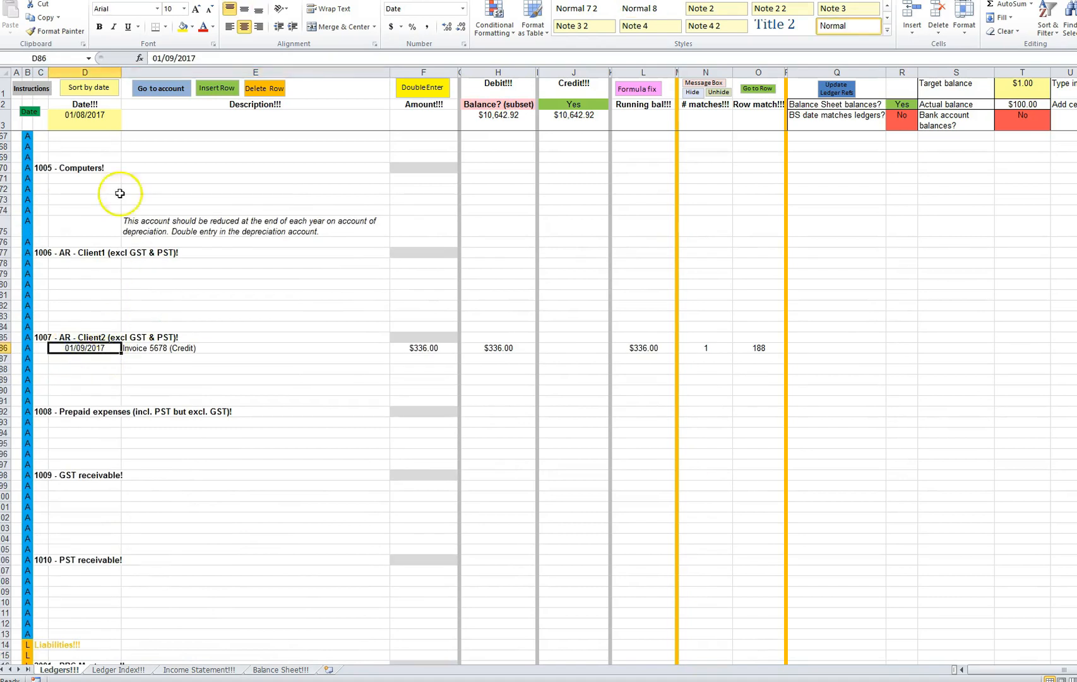
pyautogui.click(29, 114)
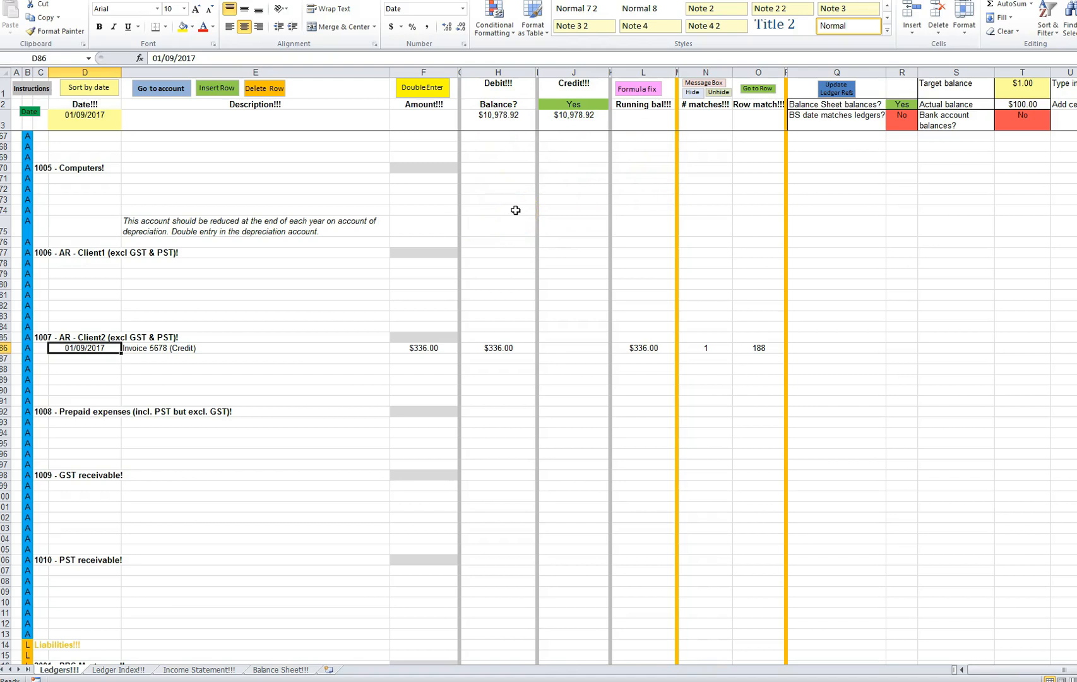
# Step: Update the ledger references so the balance sheet date follows the ledger date
pyautogui.scroll(20, 516, 210)
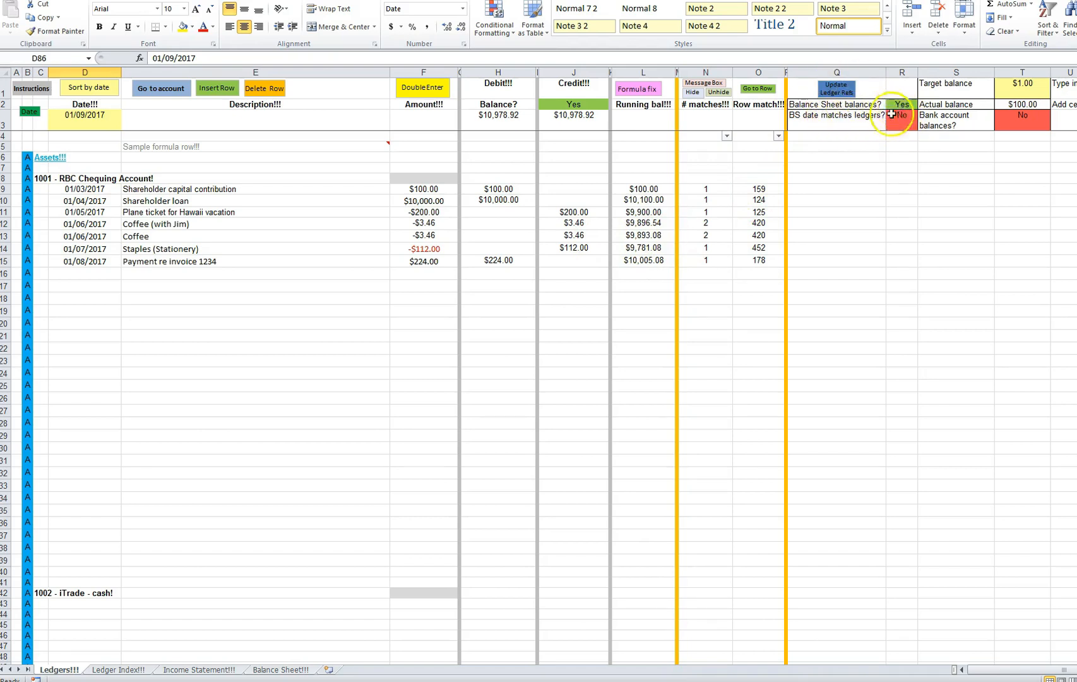
pyautogui.click(833, 93)
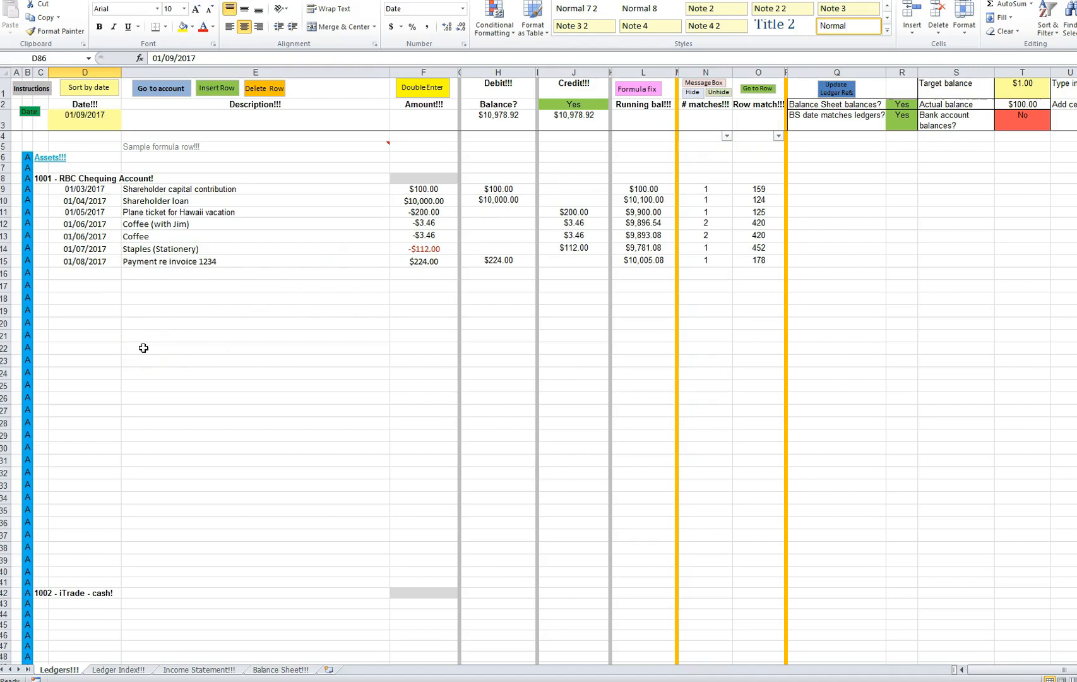
# Step: Clear the entry in D186:F186 under 4001 - Client1 income that matches Payment re invoice 1234
pyautogui.click(174, 288)
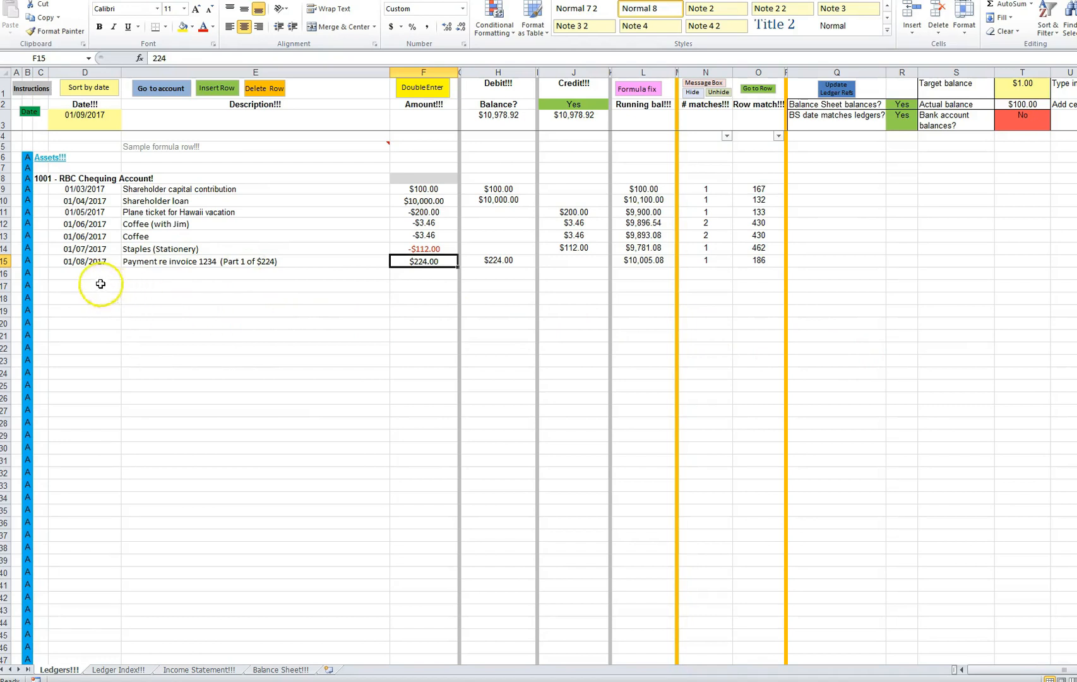
pyautogui.click(86, 261)
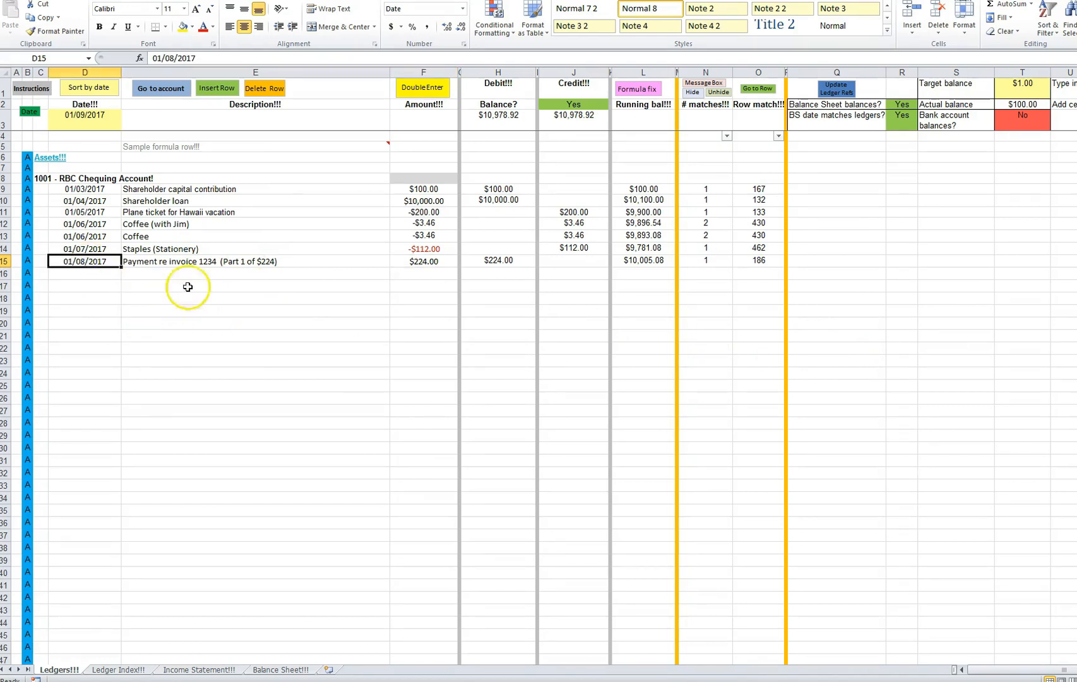
pyautogui.click(427, 261)
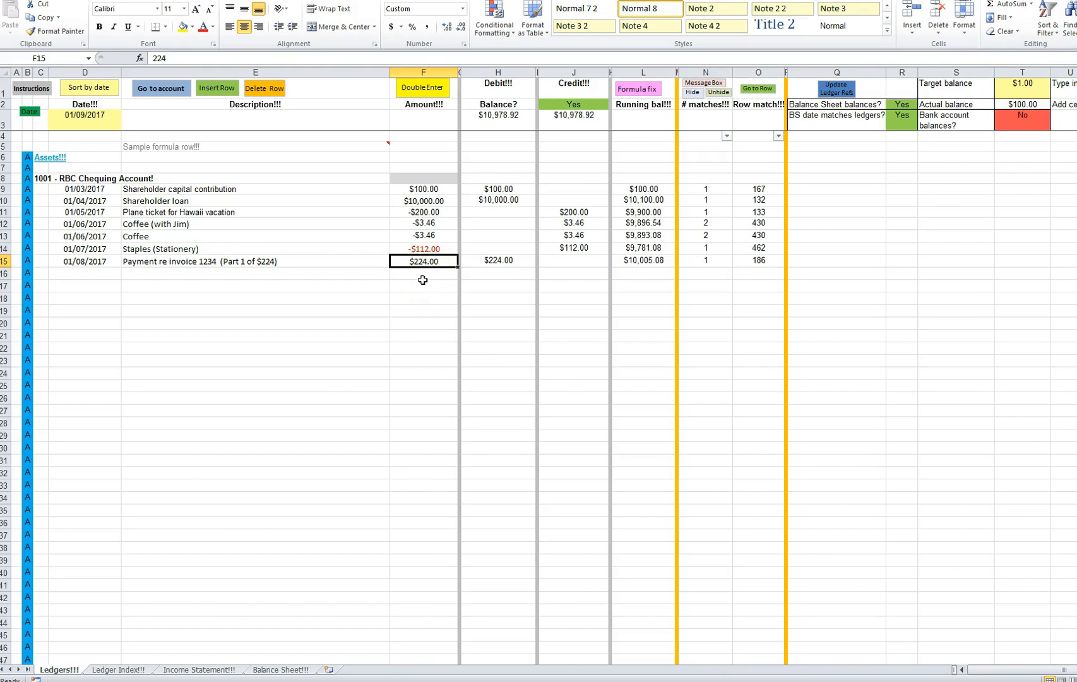
pyautogui.scroll(-20, 422, 279)
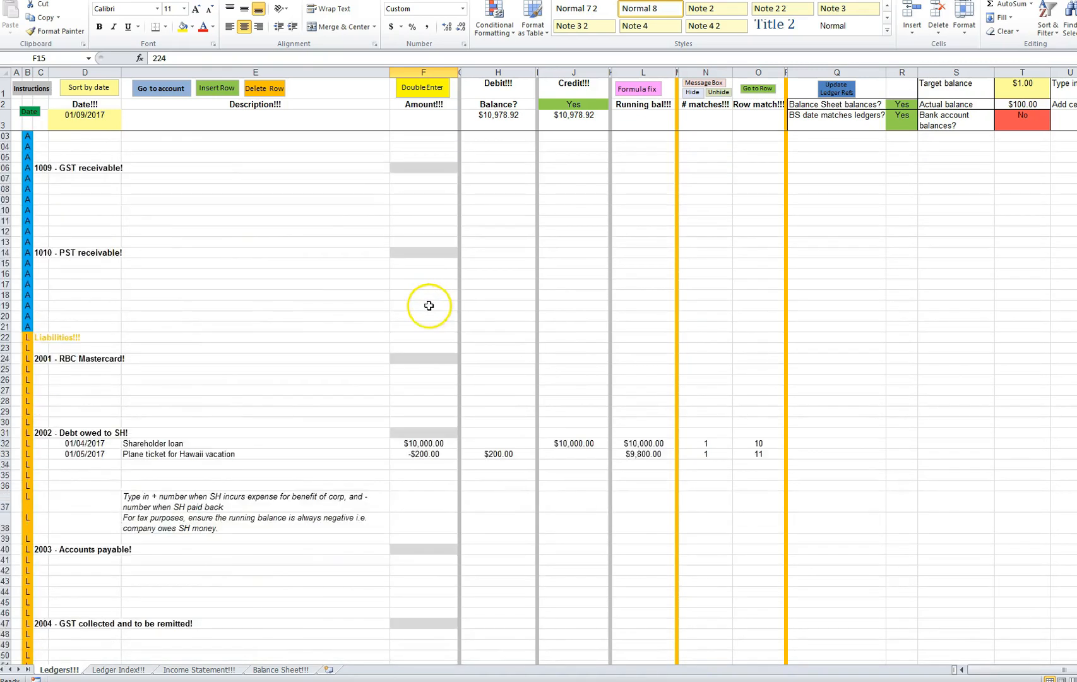
pyautogui.scroll(-20, 423, 306)
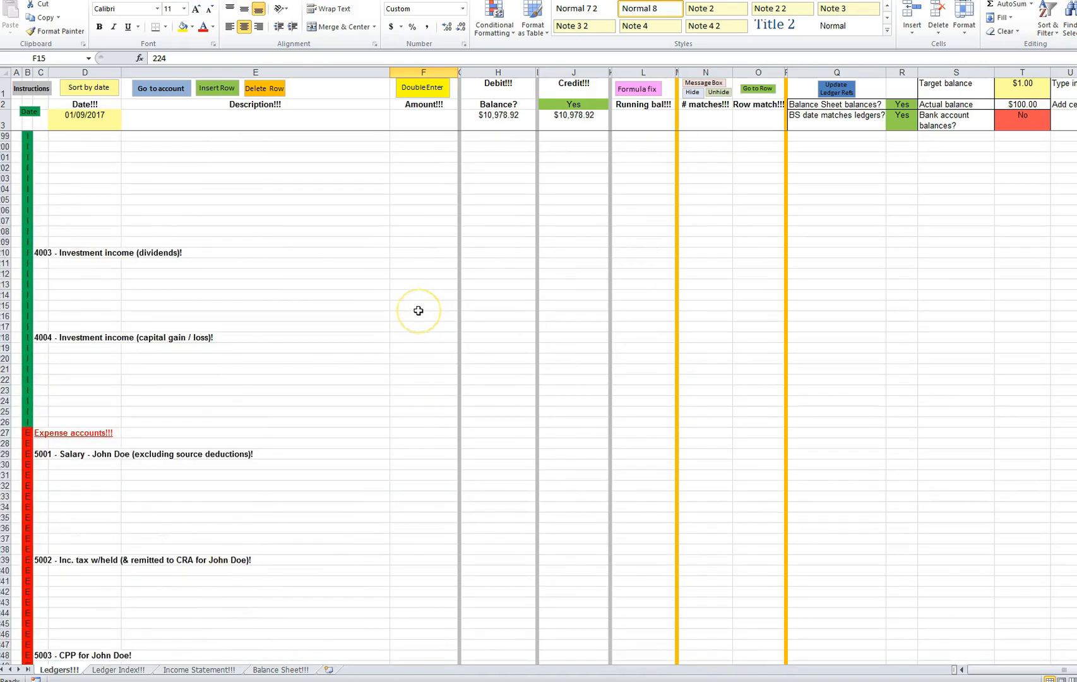
pyautogui.scroll(8, 419, 311)
pyautogui.moveTo(86, 255); pyautogui.dragTo(423, 253)
pyautogui.press('Delete')
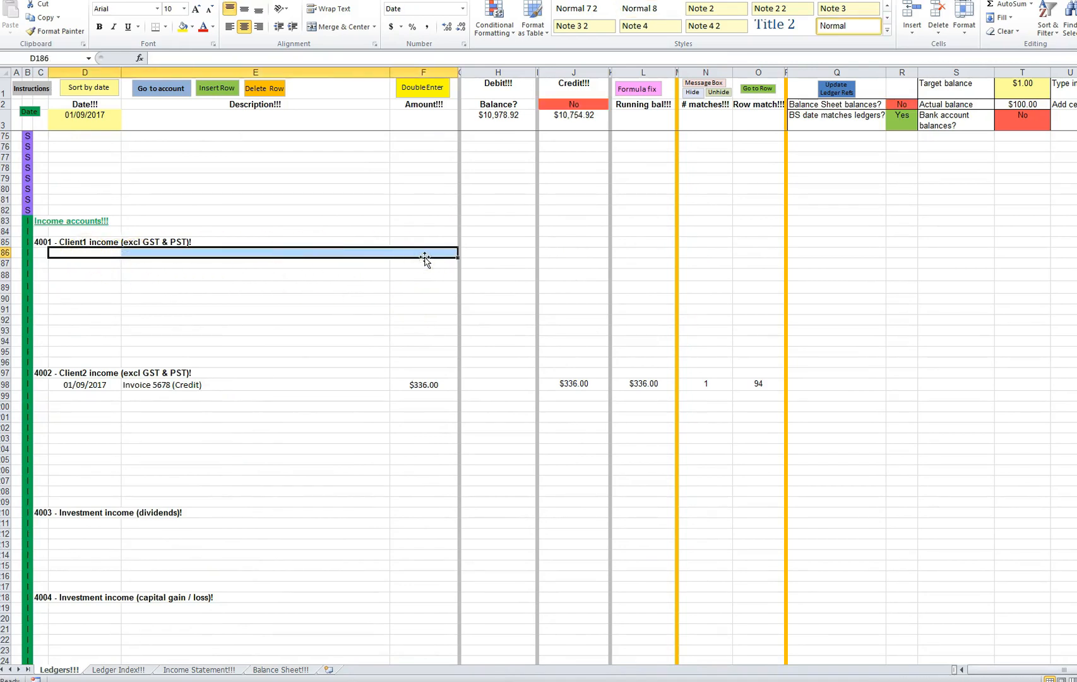
# Step: Start double-entering the Payment re invoice 1234 amount in F15, allocating 200 to 4001 - Client1 income as the first component
pyautogui.hotkey('ctrl', 'Home')
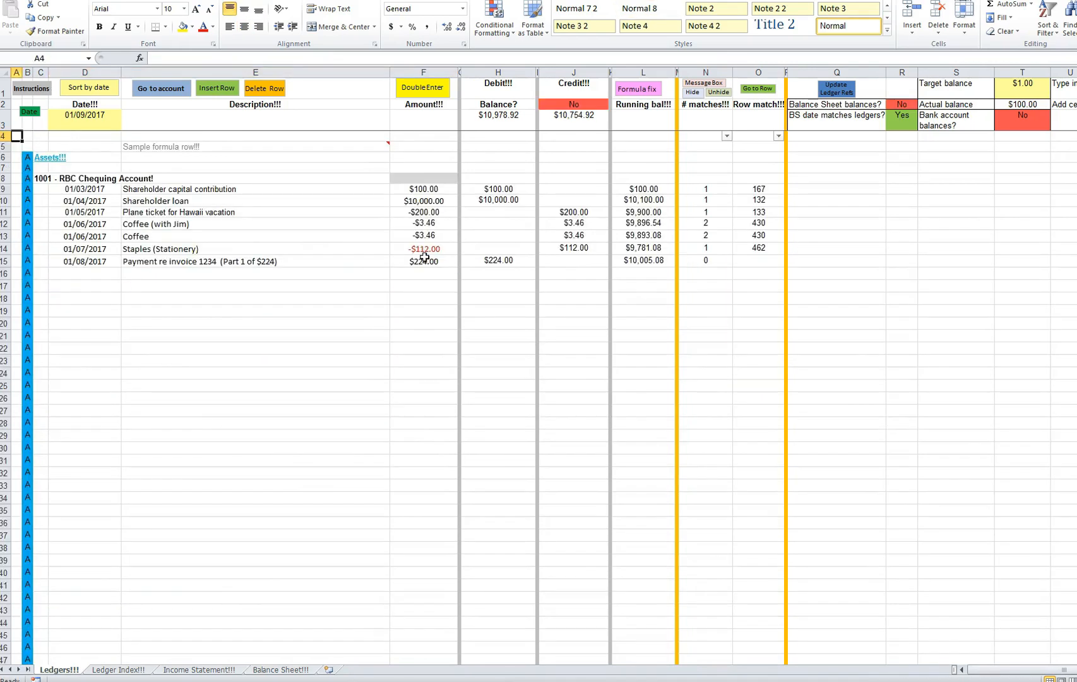
pyautogui.click(418, 263)
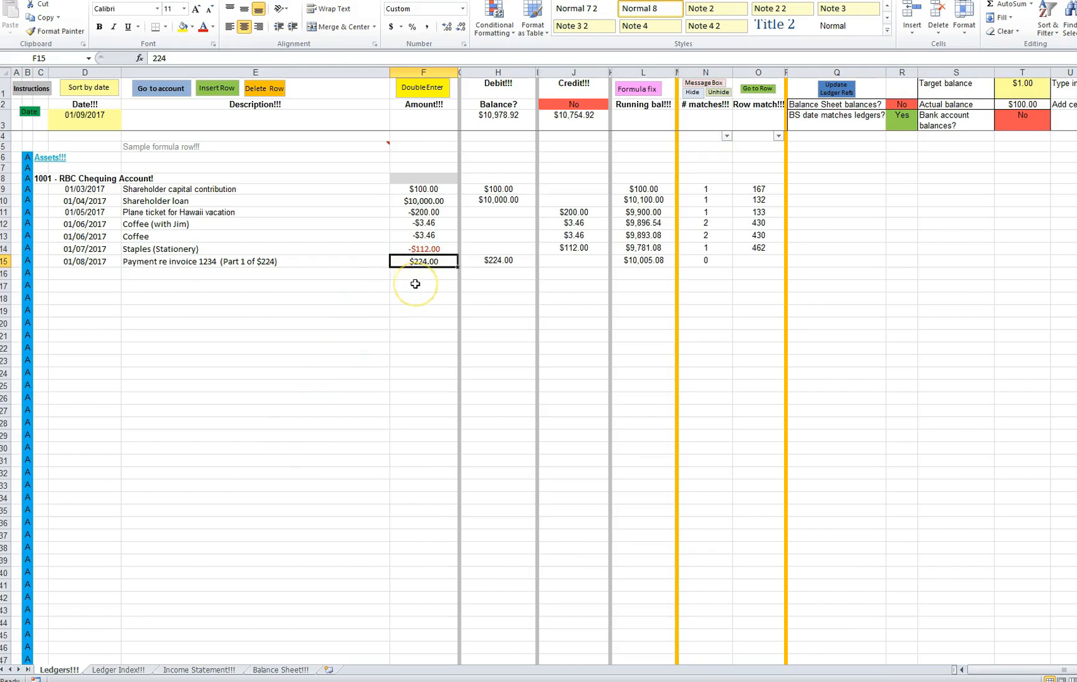
pyautogui.click(423, 89)
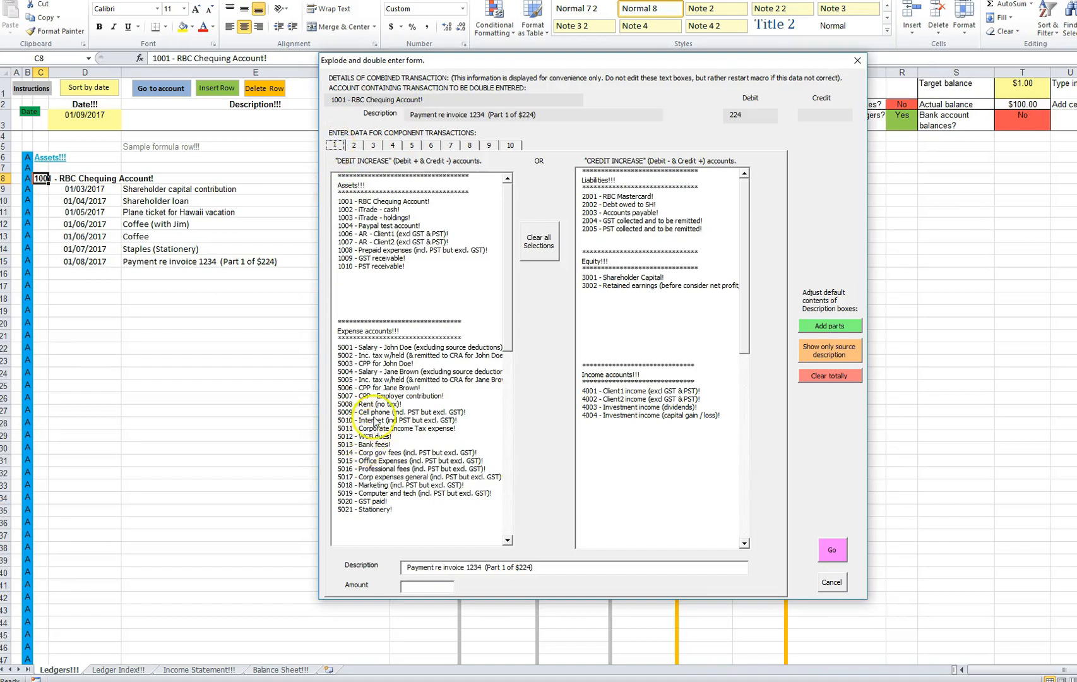
pyautogui.click(631, 391)
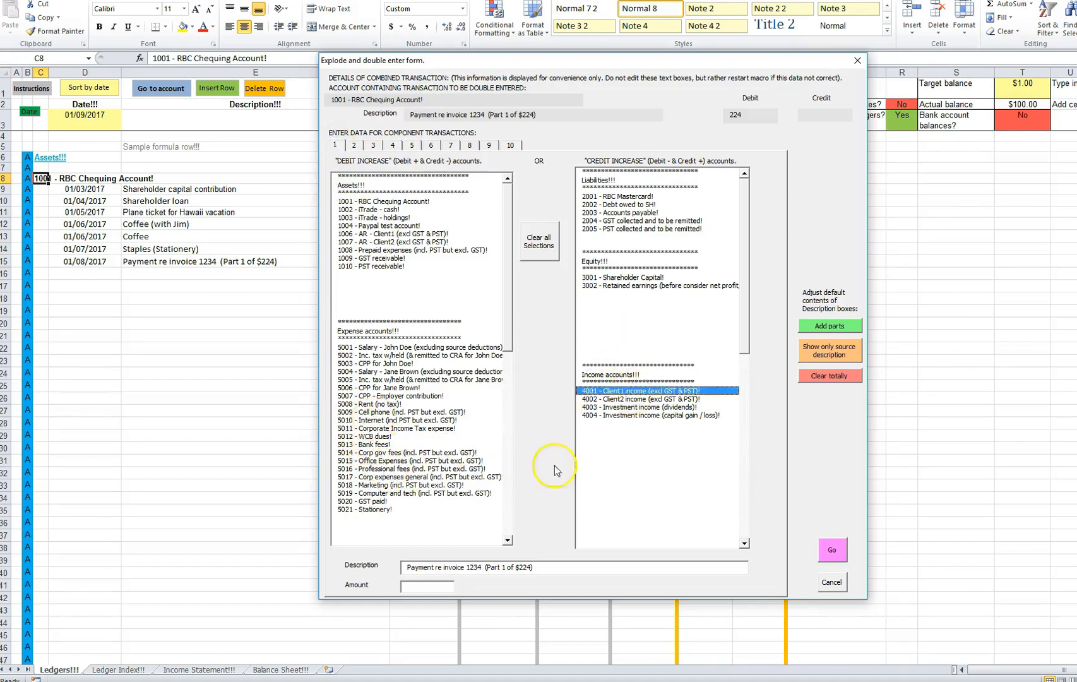
pyautogui.click(413, 587)
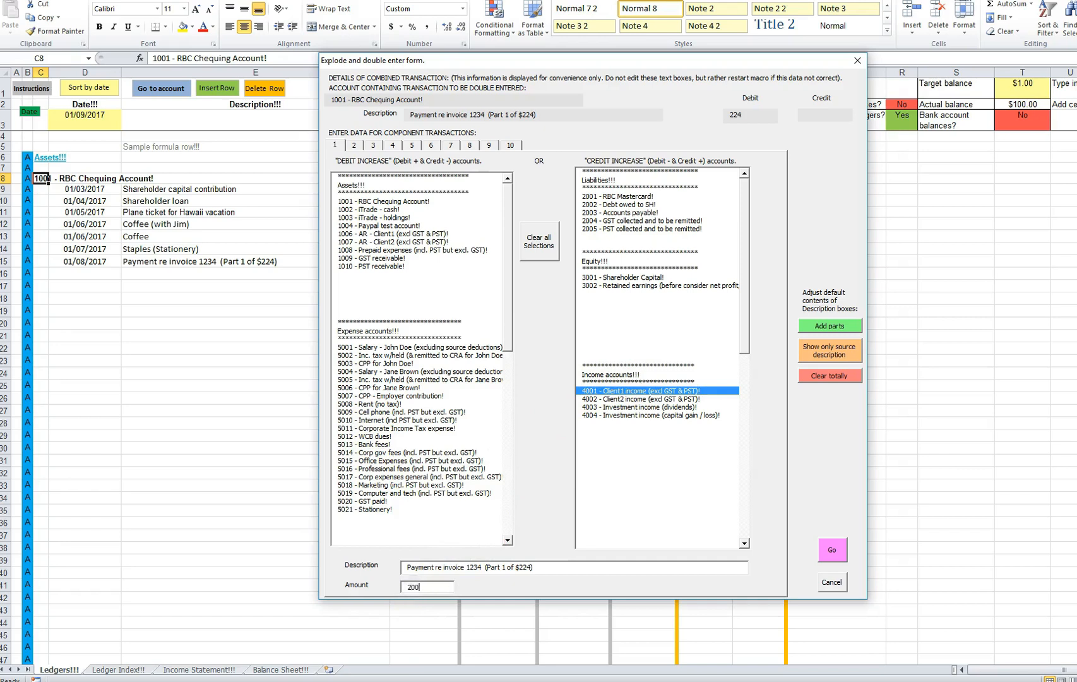
# Step: Allocate 10 to 2004 - GST collected and to be remitted and 14 to 2005 - PST collected and to be remitted as components 2 and 3
pyautogui.click(353, 144)
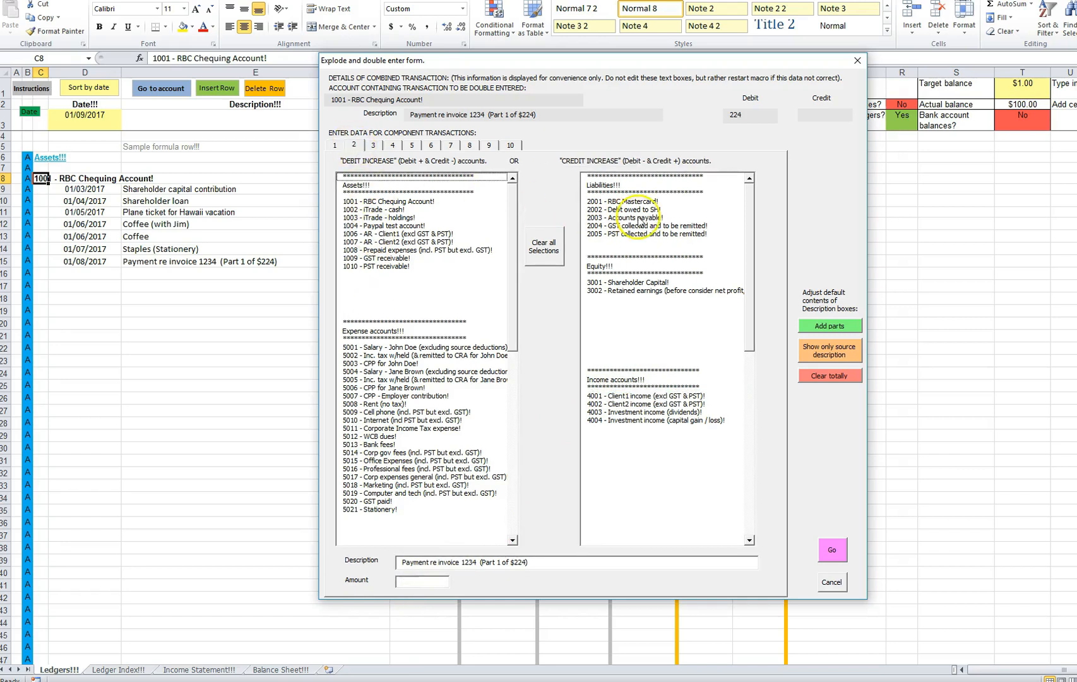
pyautogui.click(638, 225)
pyautogui.click(407, 583)
pyautogui.write('10')
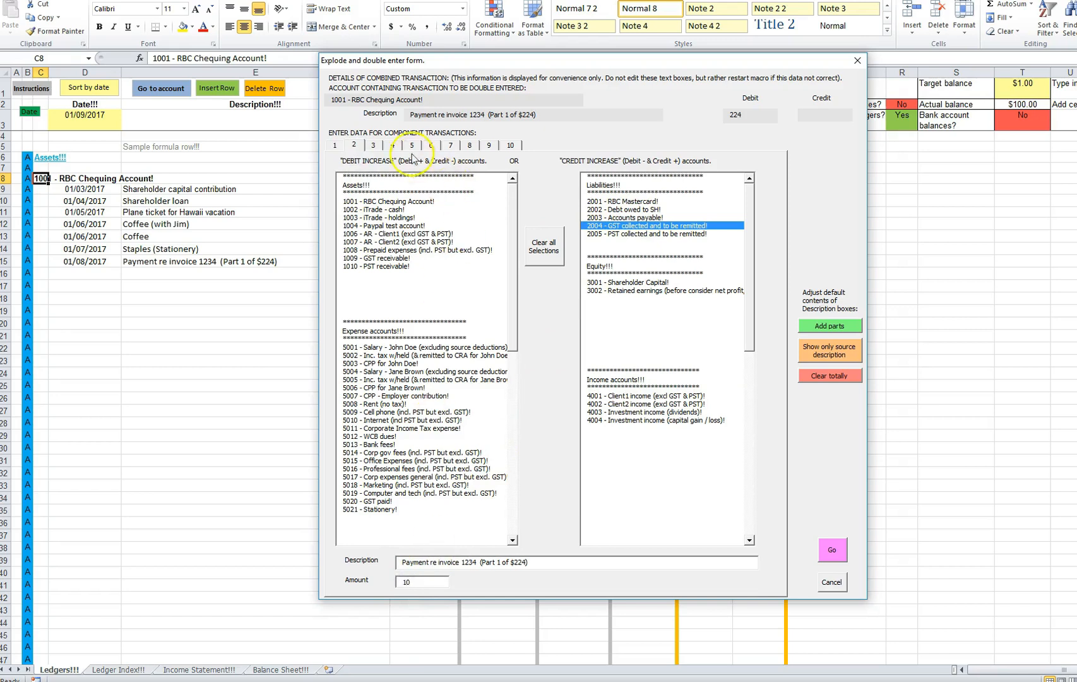
pyautogui.click(373, 145)
pyautogui.click(613, 234)
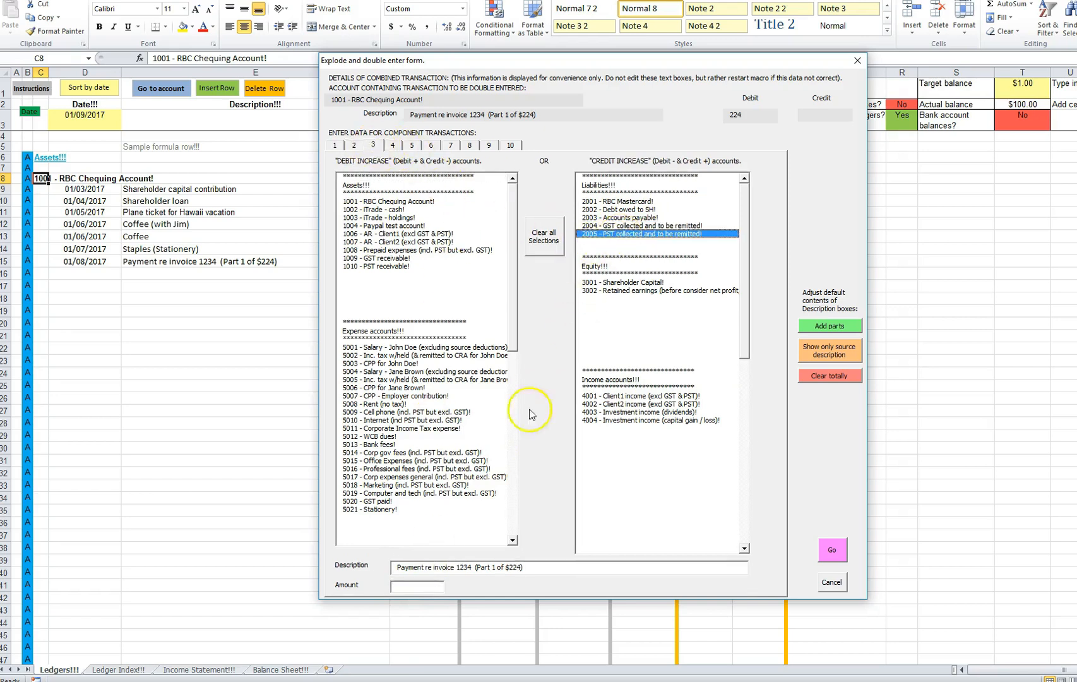
pyautogui.click(410, 586)
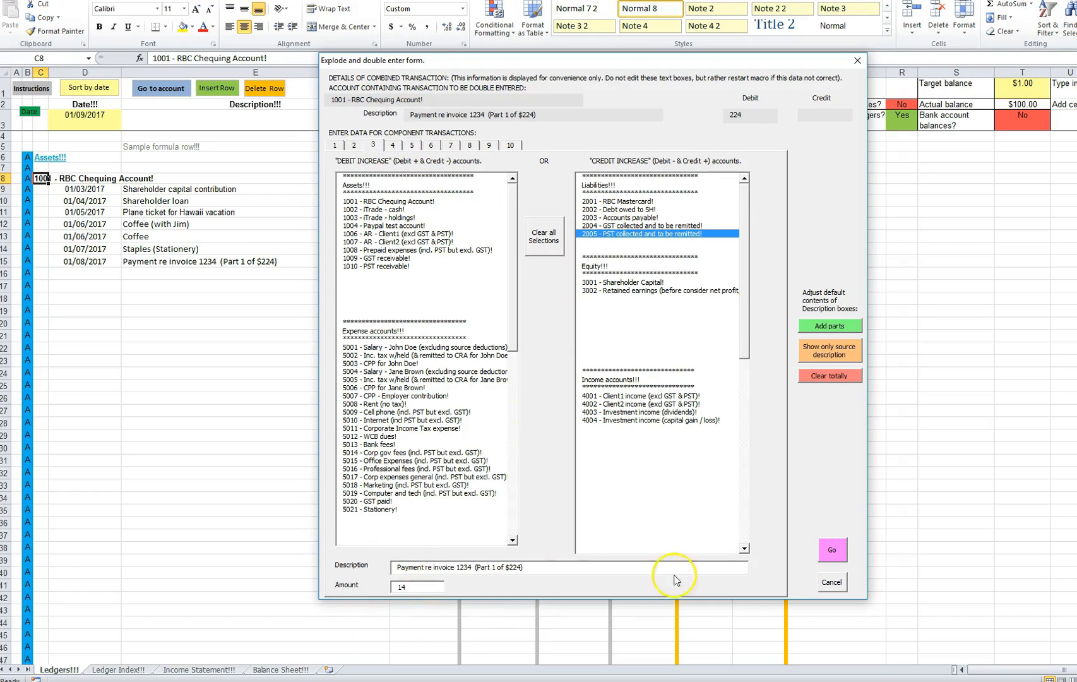
# Step: Review the debit and credit breakdown of the three payment components, then go back to the input form
pyautogui.click(830, 549)
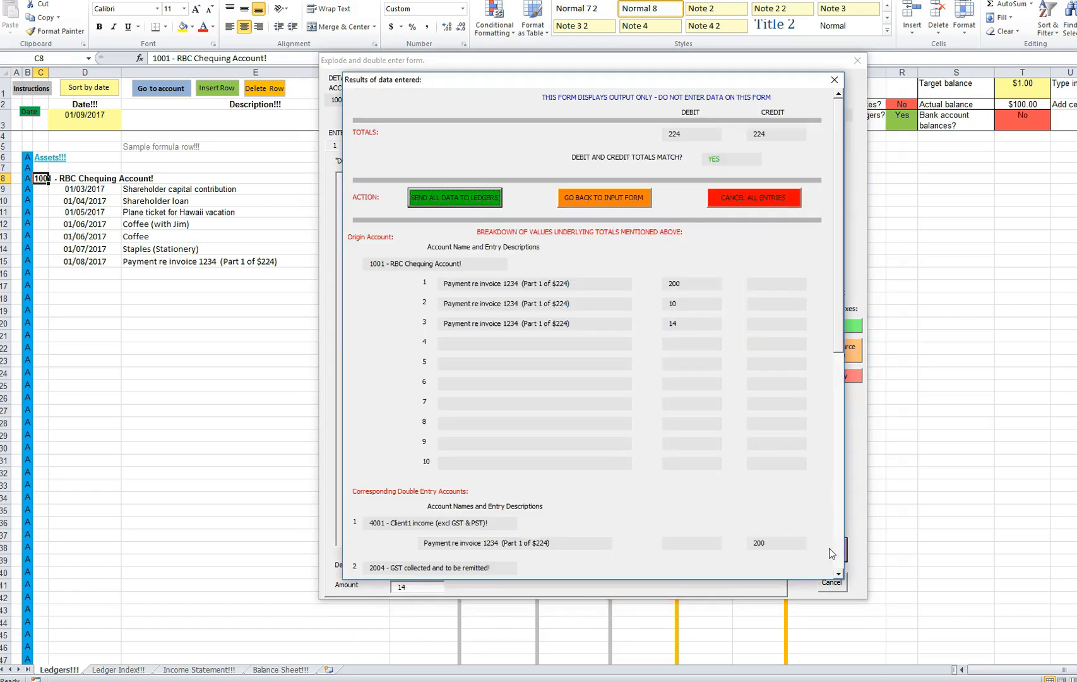
pyautogui.click(538, 339)
pyautogui.moveTo(839, 262); pyautogui.dragTo(853, 372)
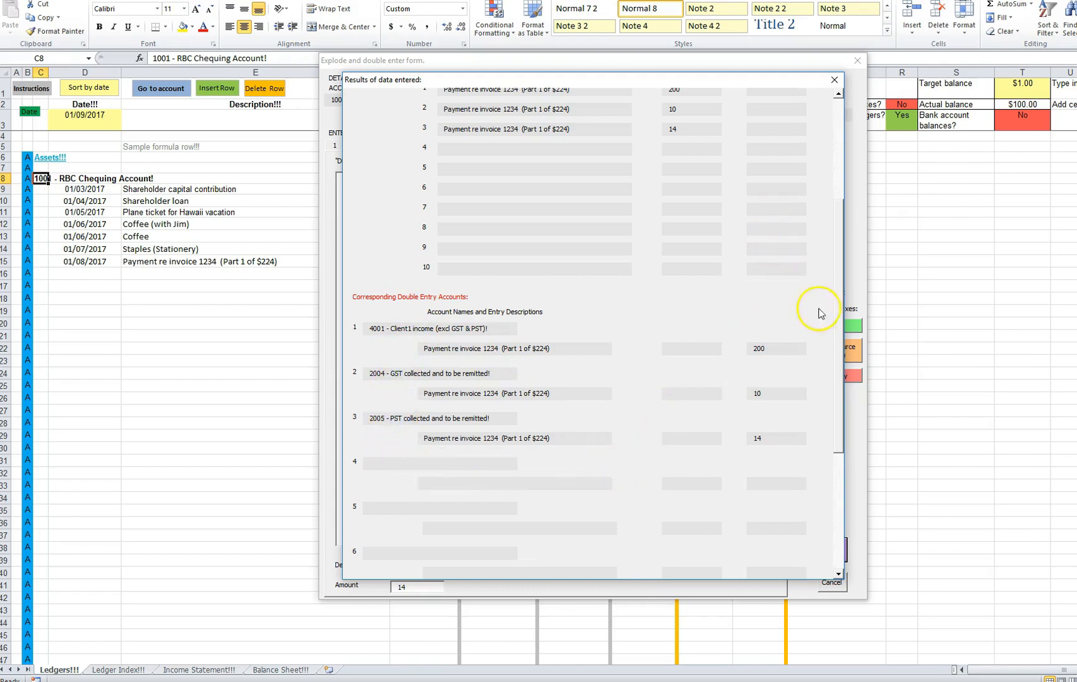
pyautogui.moveTo(842, 346); pyautogui.dragTo(850, 218)
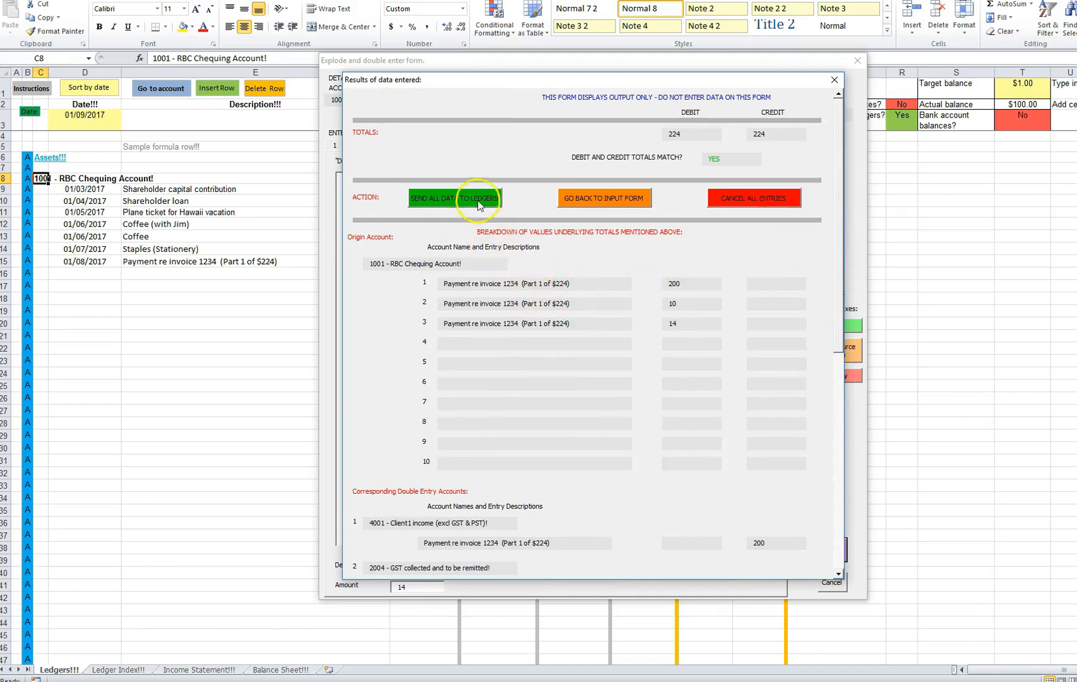
pyautogui.click(604, 199)
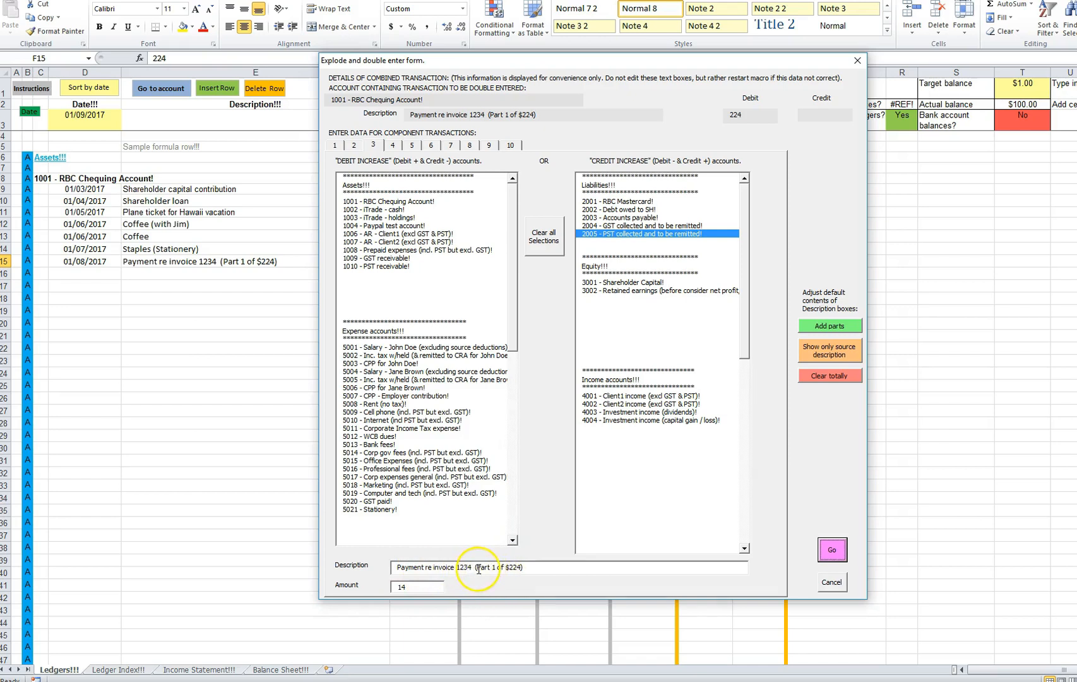
# Step: Try clearing the component descriptions and showing only the source description
pyautogui.moveTo(479, 570); pyautogui.dragTo(521, 570)
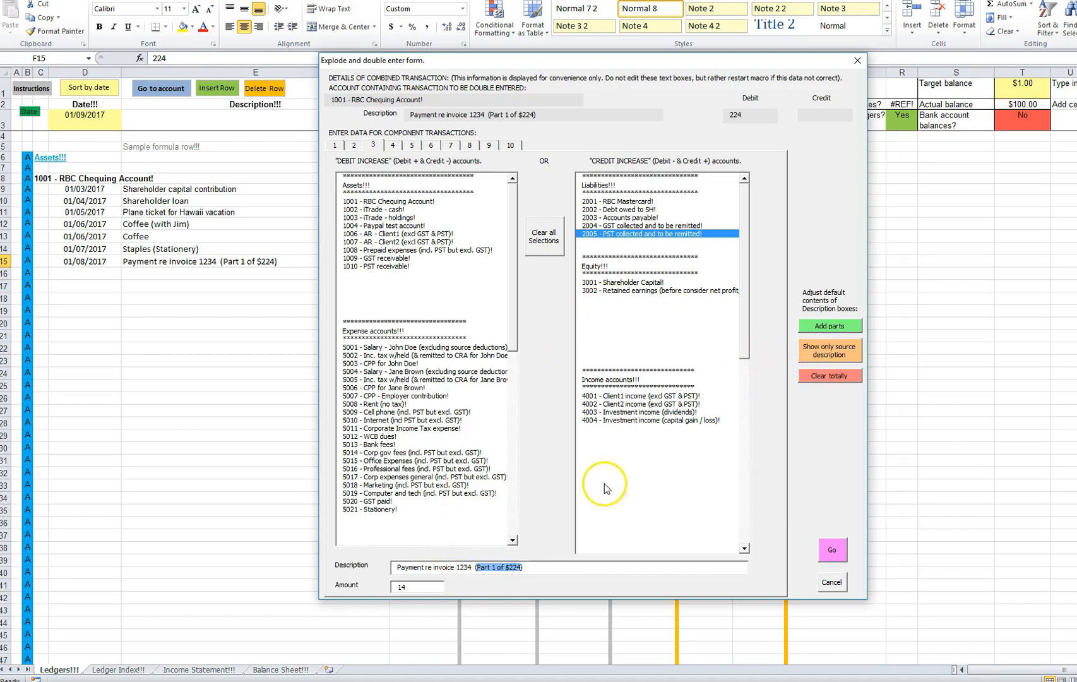
pyautogui.click(829, 376)
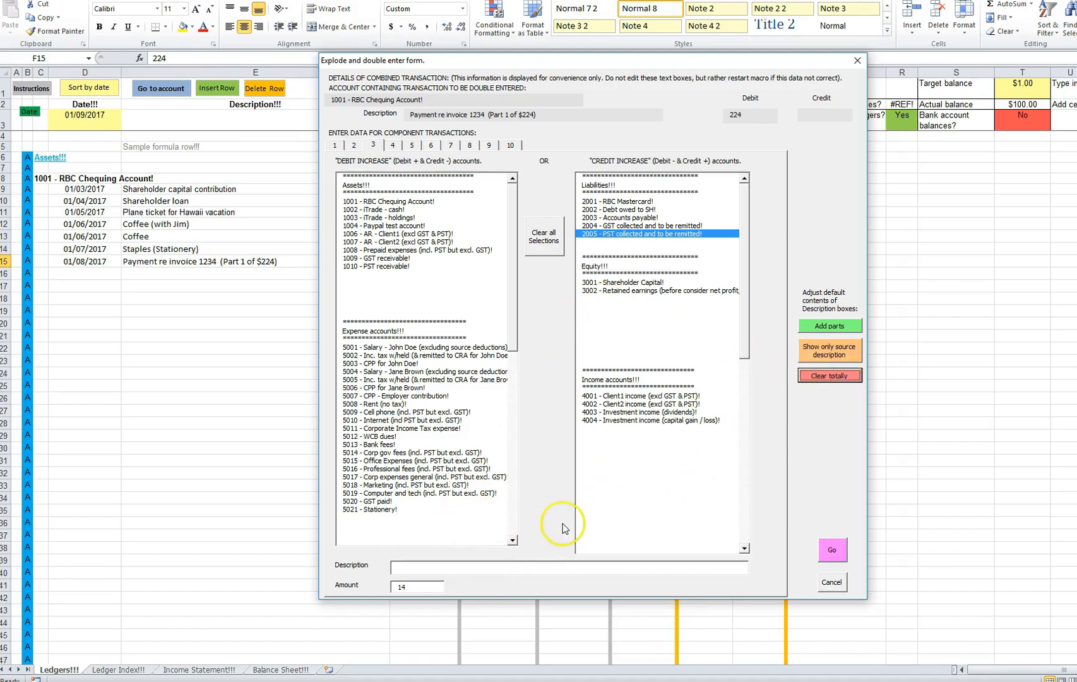
pyautogui.click(354, 145)
pyautogui.click(335, 146)
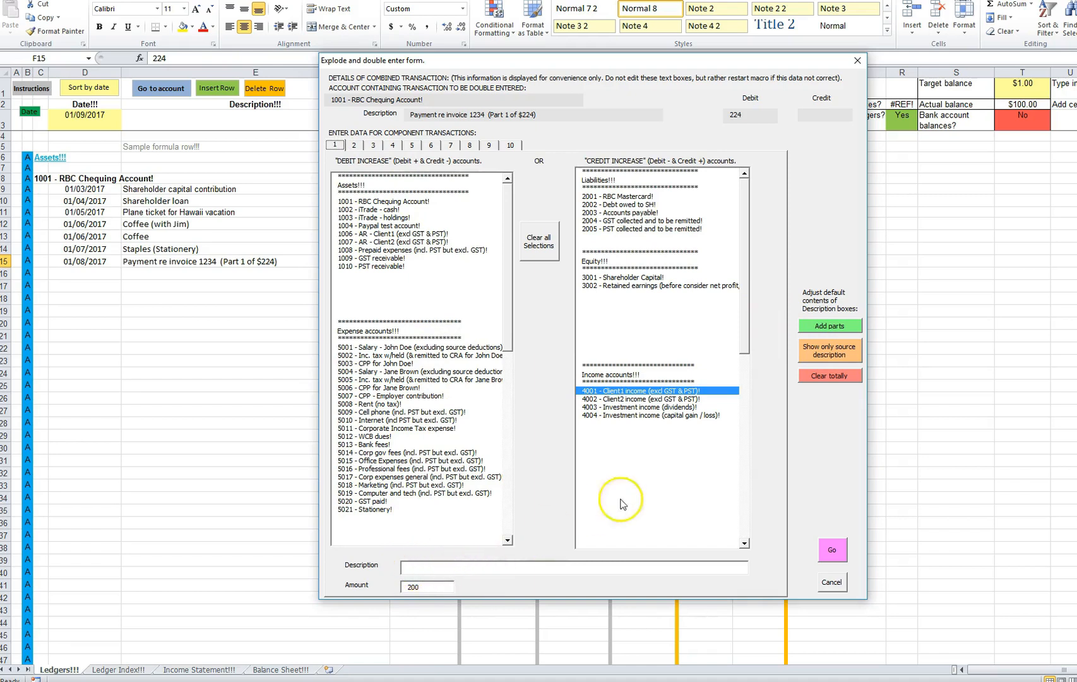
pyautogui.click(841, 355)
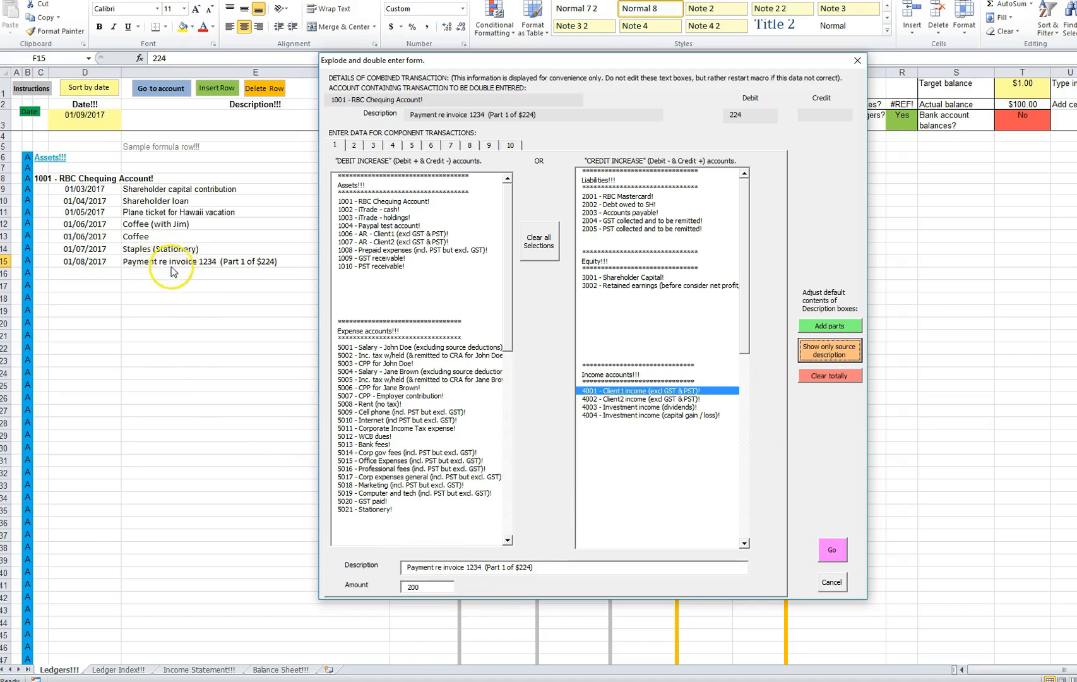
pyautogui.click(829, 382)
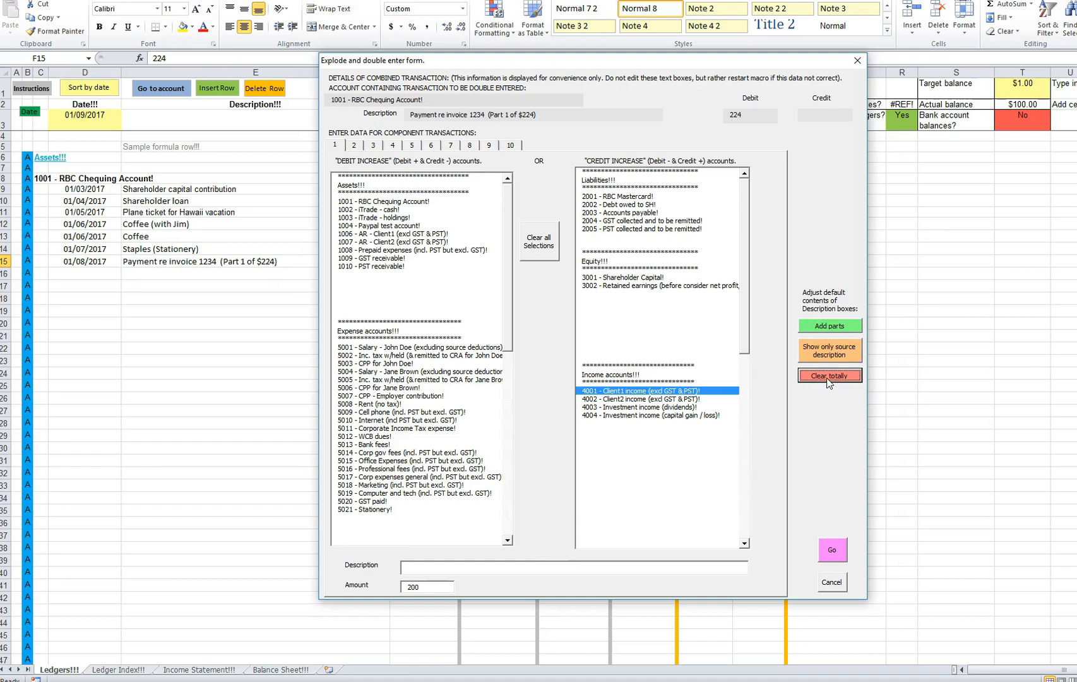
# Step: Add part labels to all component descriptions and send the Payment re invoice 1234 split to the ledgers
pyautogui.click(830, 328)
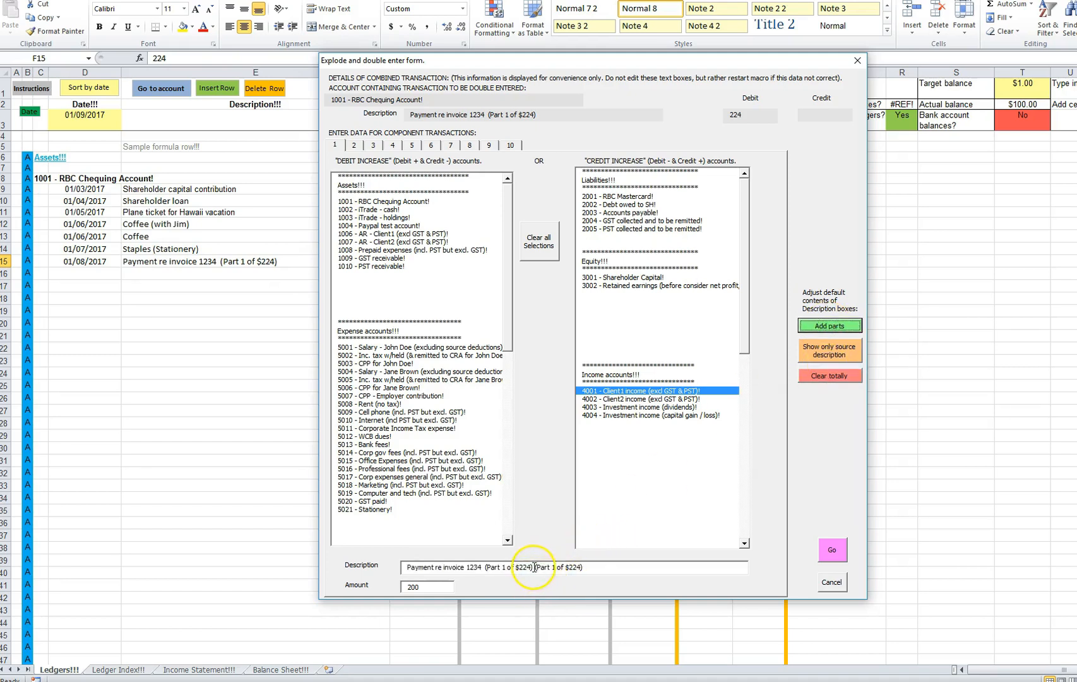
pyautogui.click(355, 145)
pyautogui.click(373, 145)
pyautogui.click(832, 550)
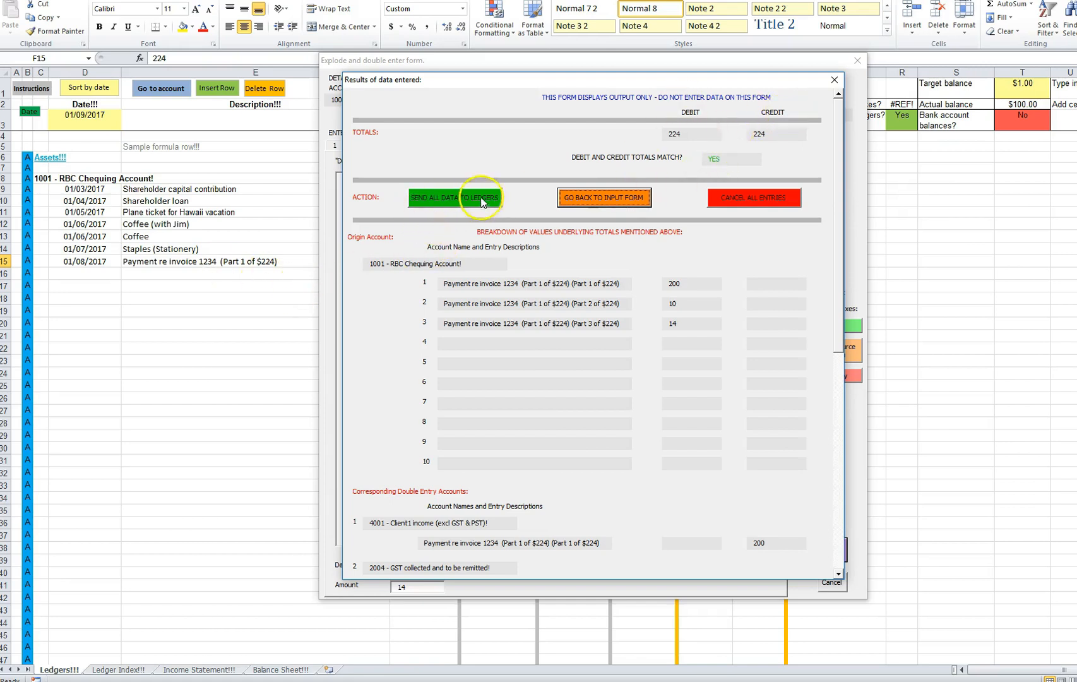
pyautogui.click(444, 198)
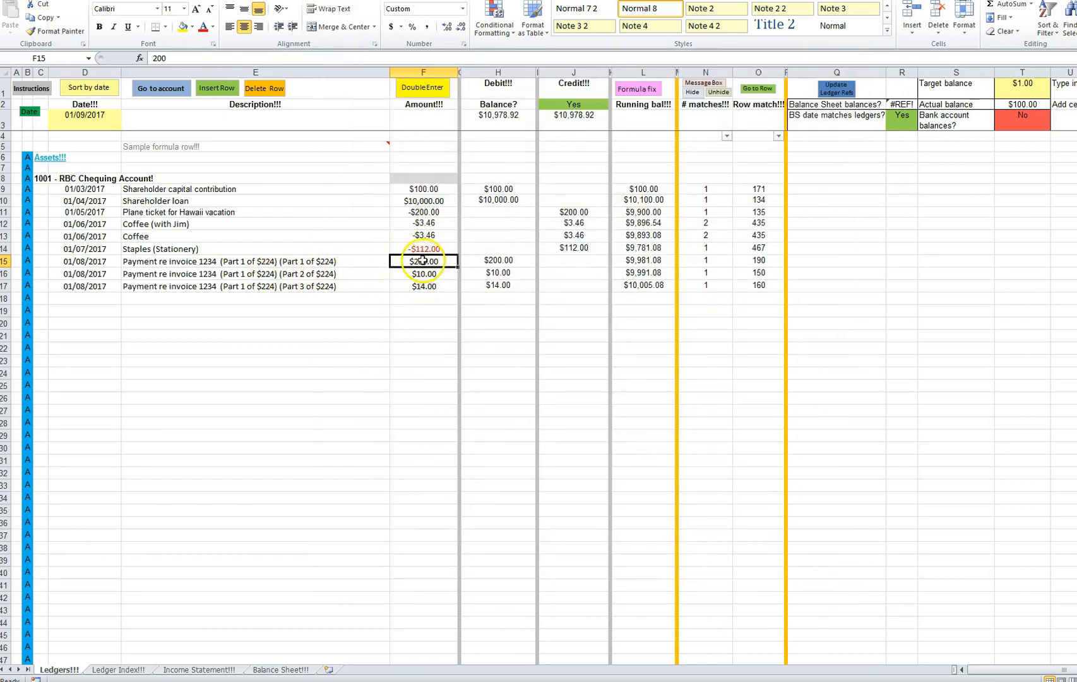
# Step: Trace the $10 payment part in row 16 to its matching GST entry and back, and view its transaction summary
pyautogui.click(759, 260)
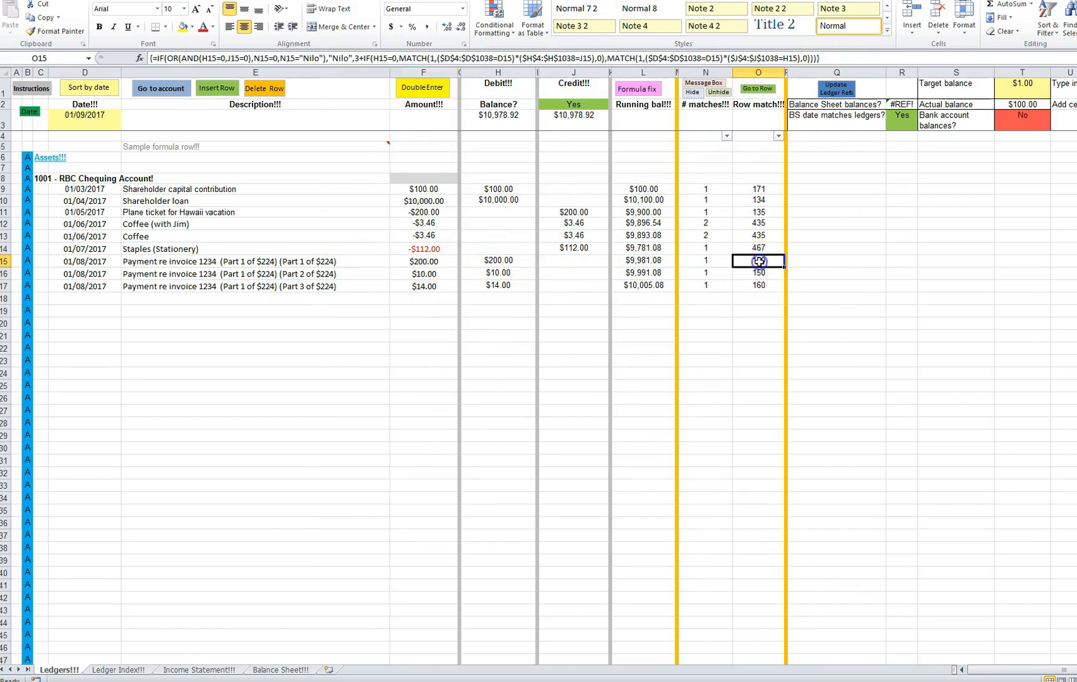
pyautogui.click(758, 272)
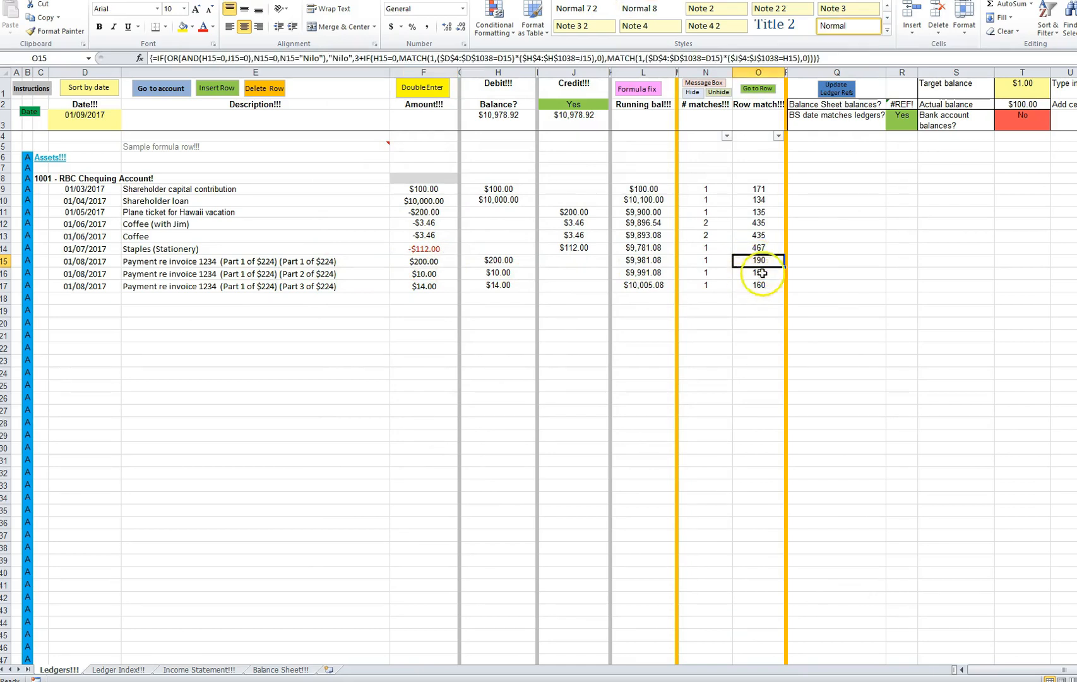
pyautogui.click(758, 89)
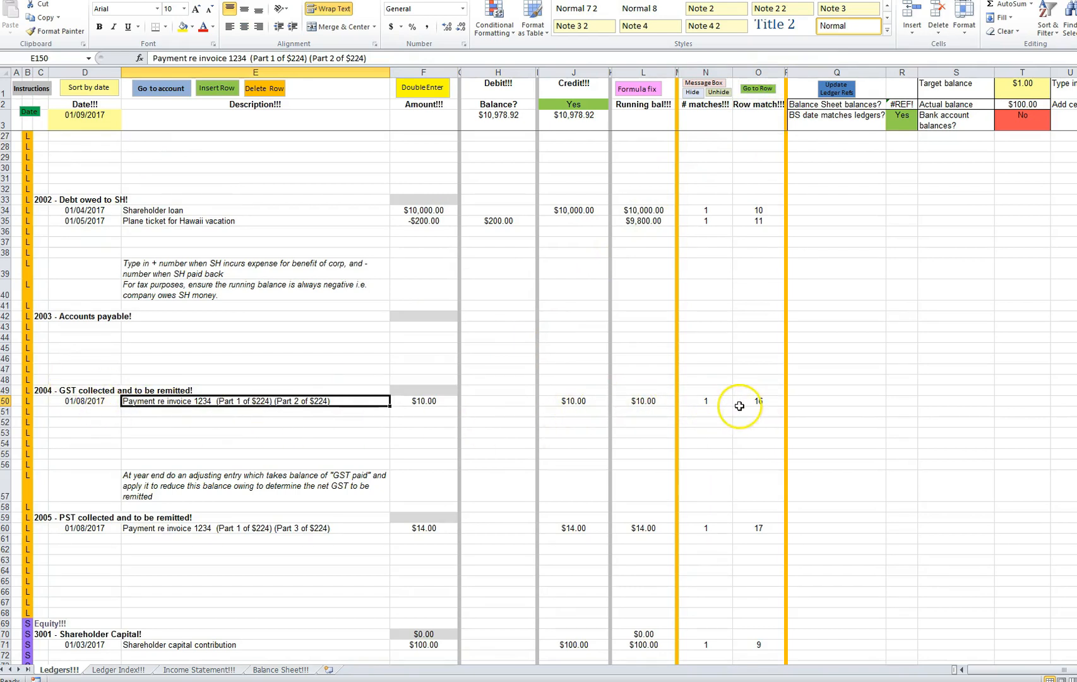
pyautogui.click(766, 403)
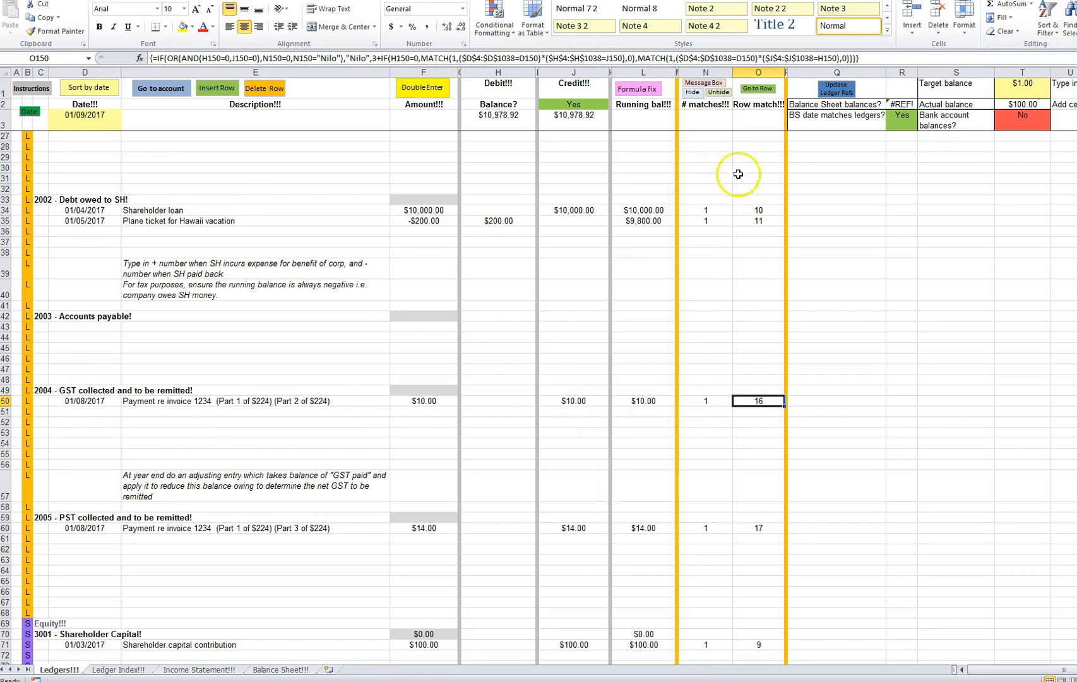
pyautogui.click(757, 91)
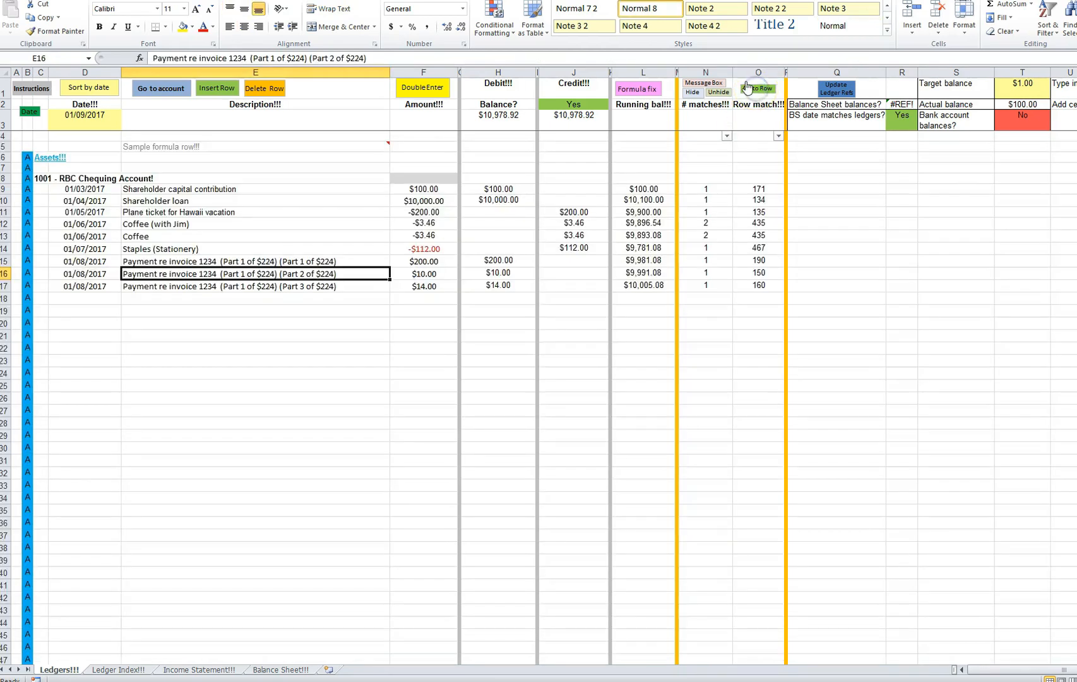
pyautogui.click(705, 83)
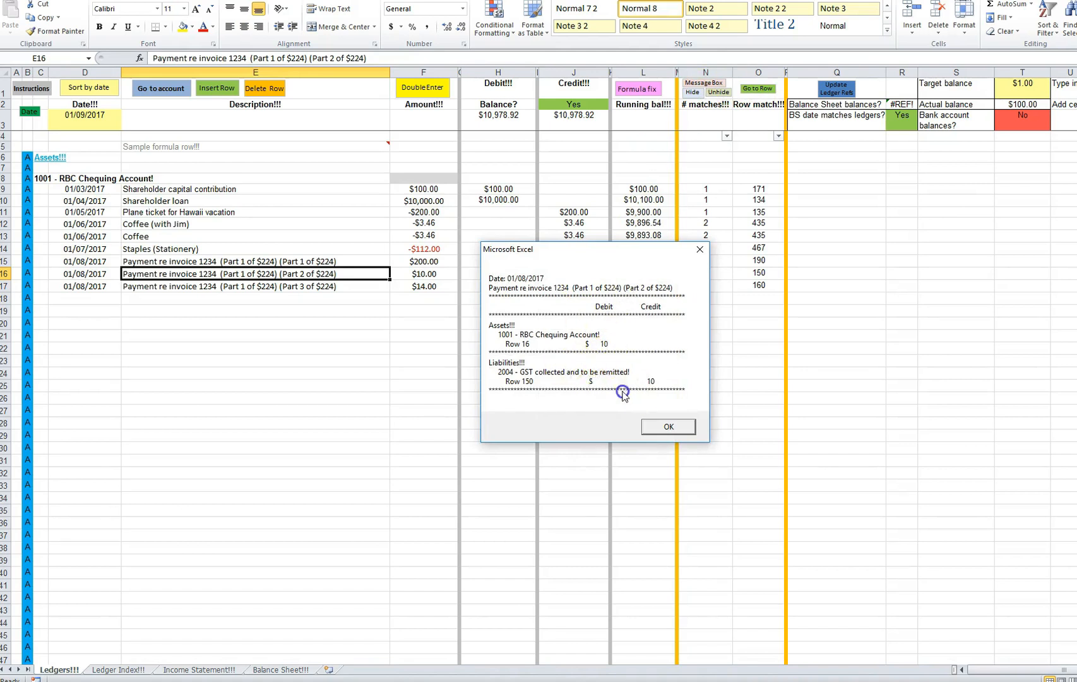
pyautogui.click(678, 428)
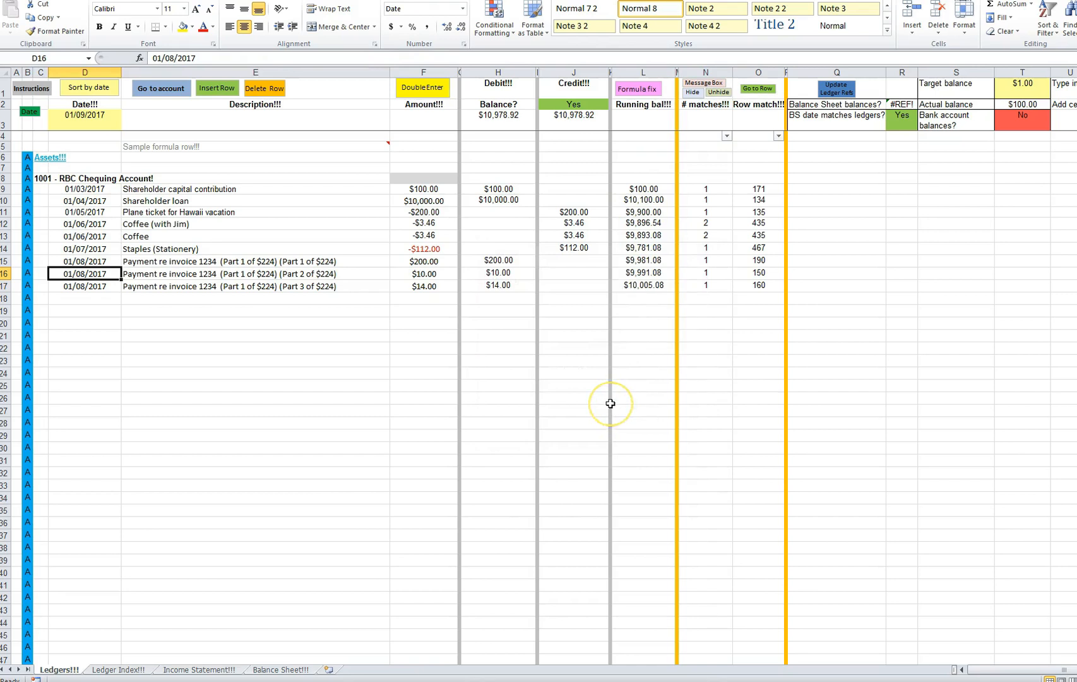
pyautogui.click(423, 262)
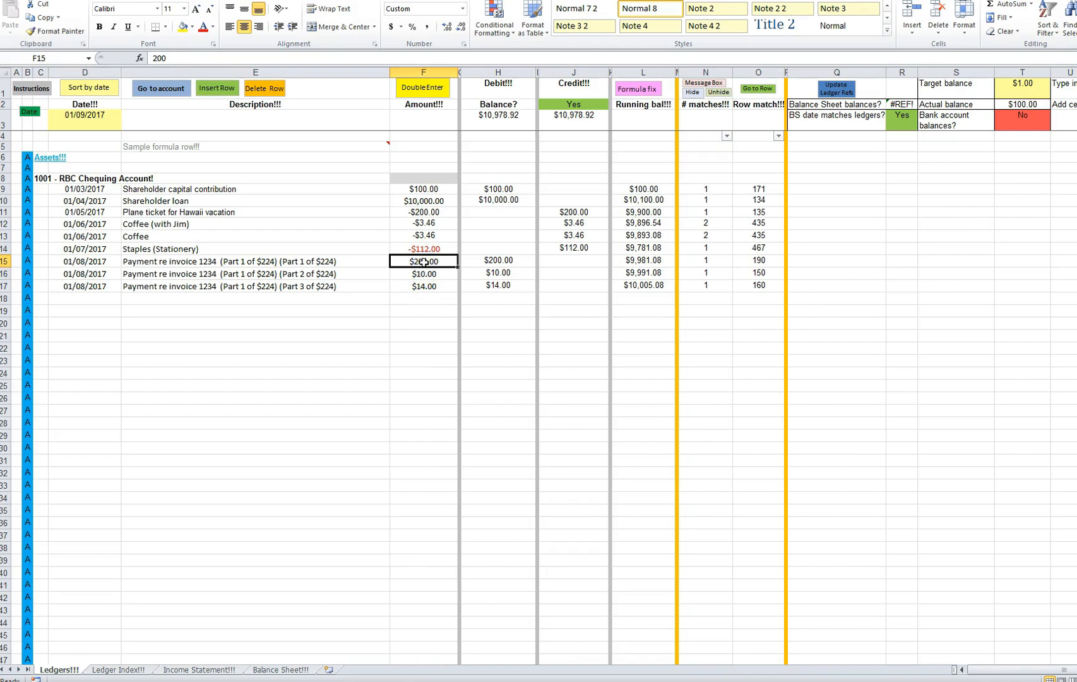
pyautogui.click(423, 88)
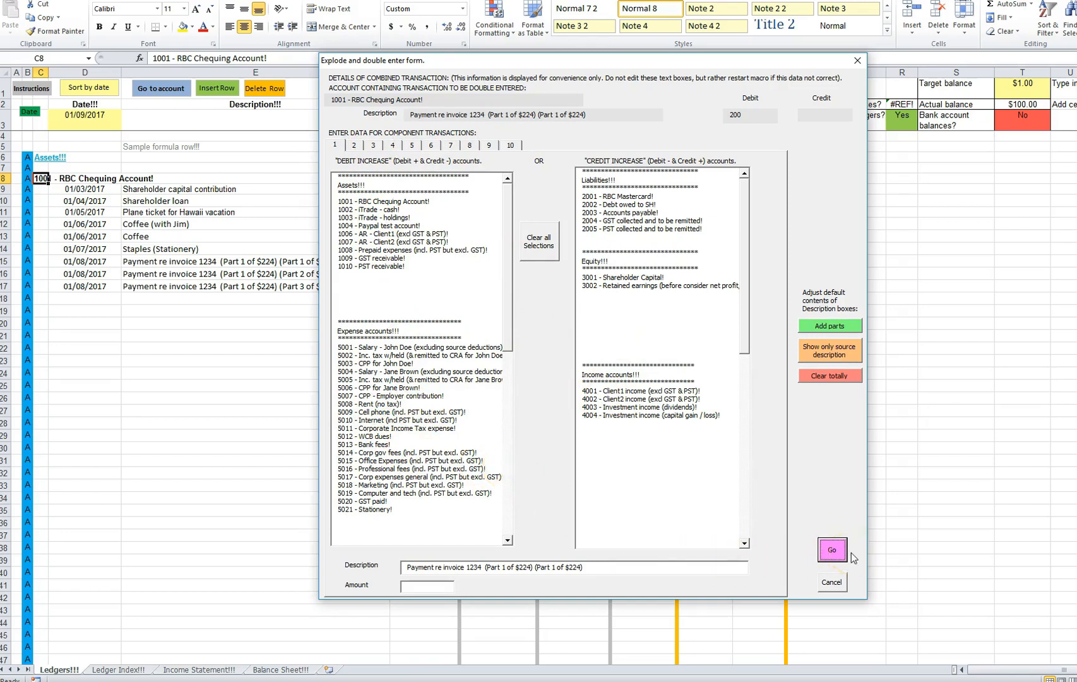
pyautogui.click(832, 582)
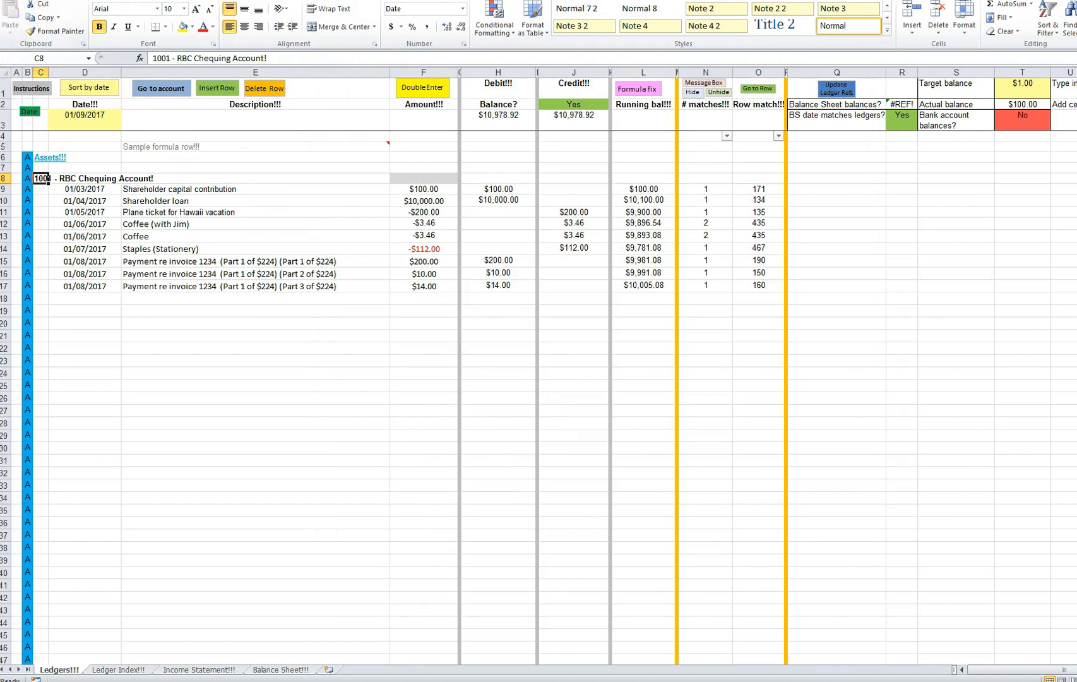
pyautogui.click(424, 273)
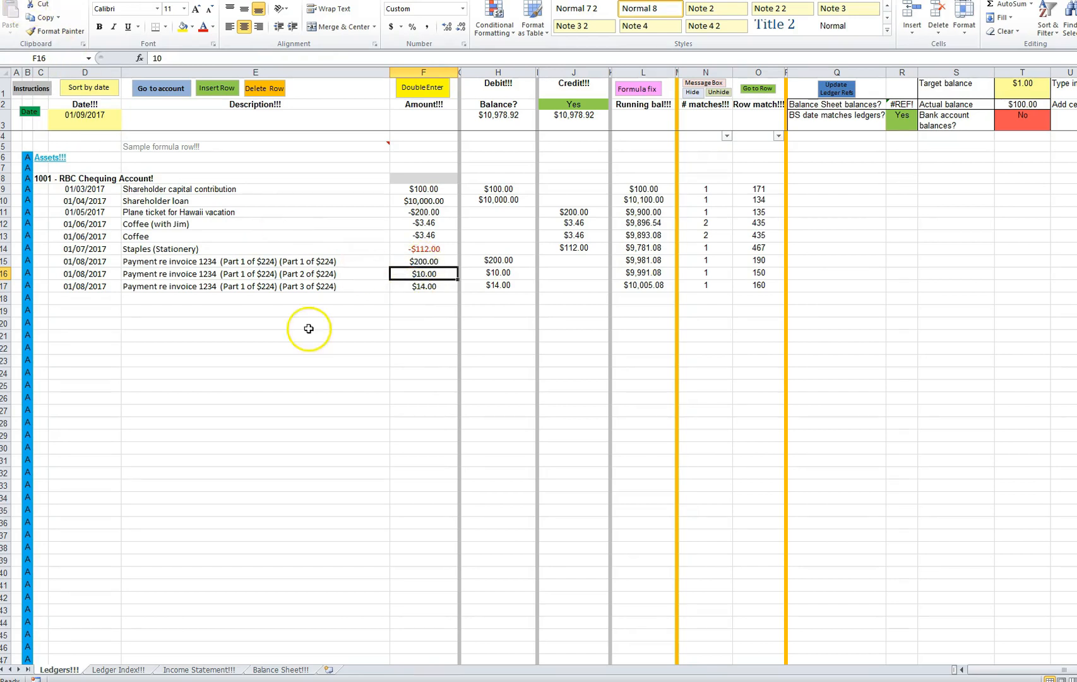
# Step: Clear the entry in D467:F467 under 5021 - Stationery that matches Staples (Stationery)
pyautogui.click(427, 250)
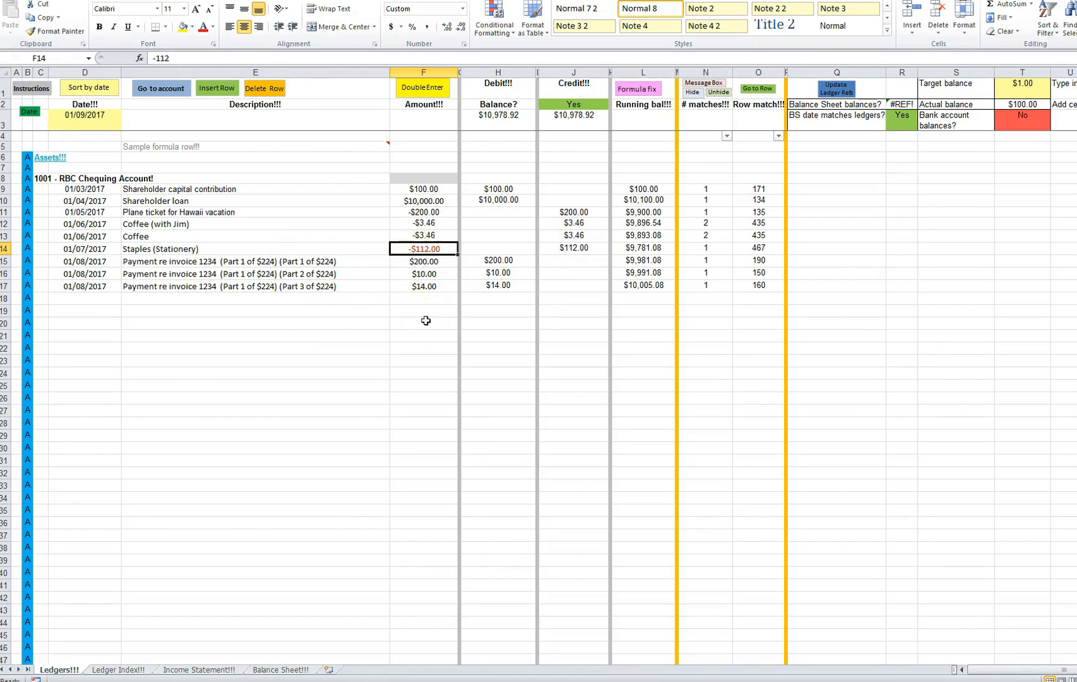
pyautogui.click(757, 89)
pyautogui.moveTo(84, 401); pyautogui.dragTo(433, 402)
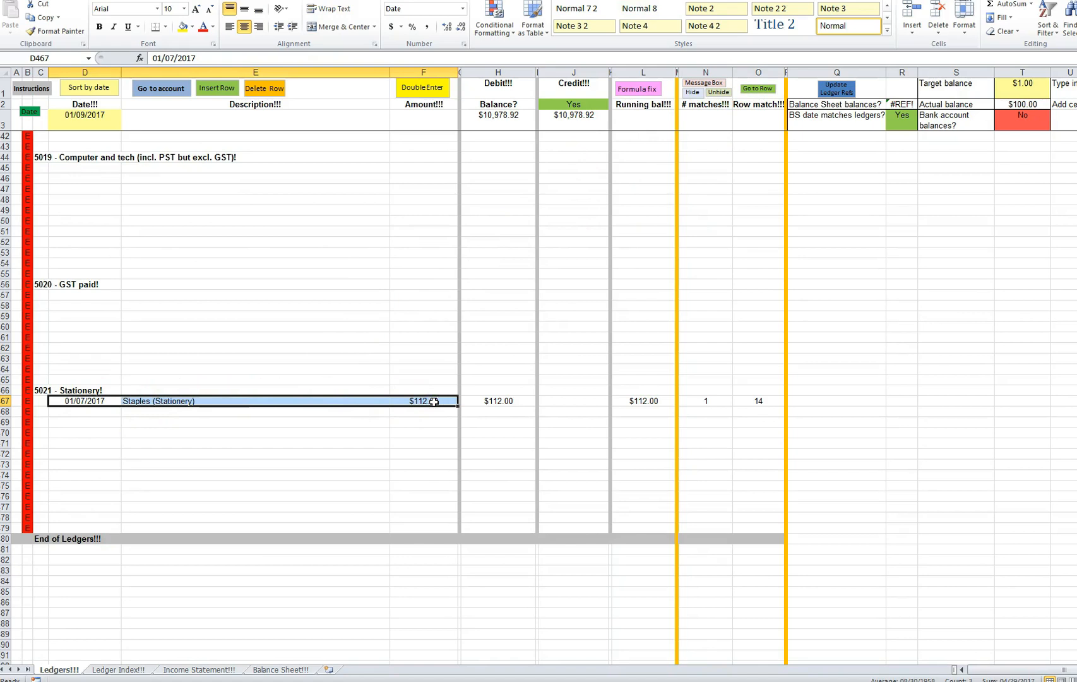
pyautogui.press('Delete')
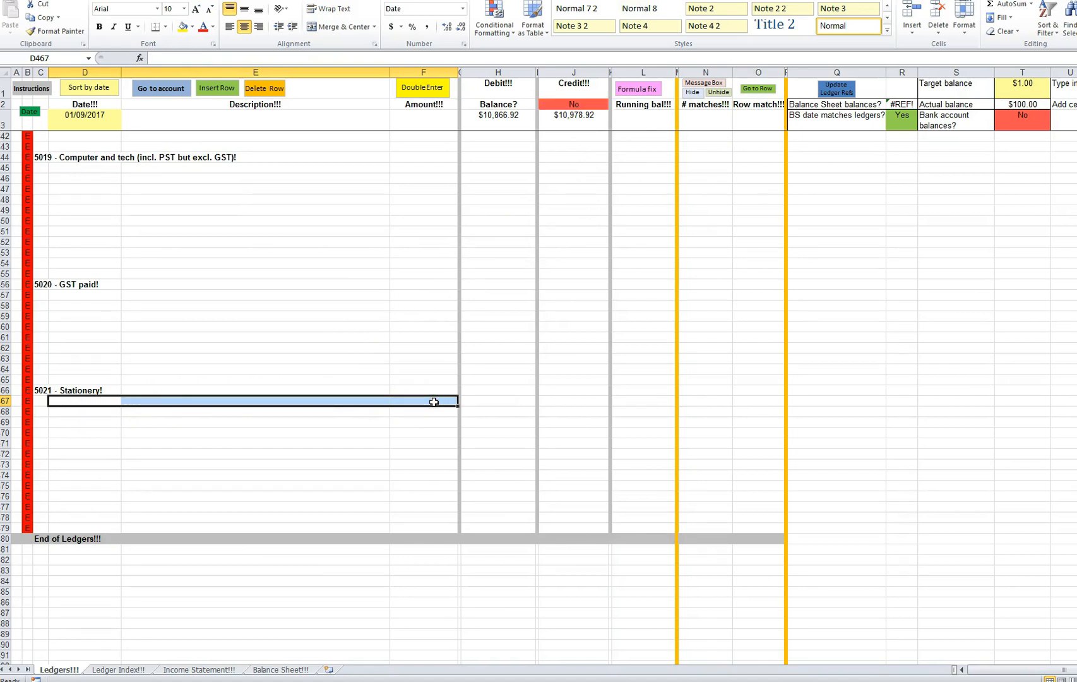
pyautogui.hotkey('ctrl', 'Home')
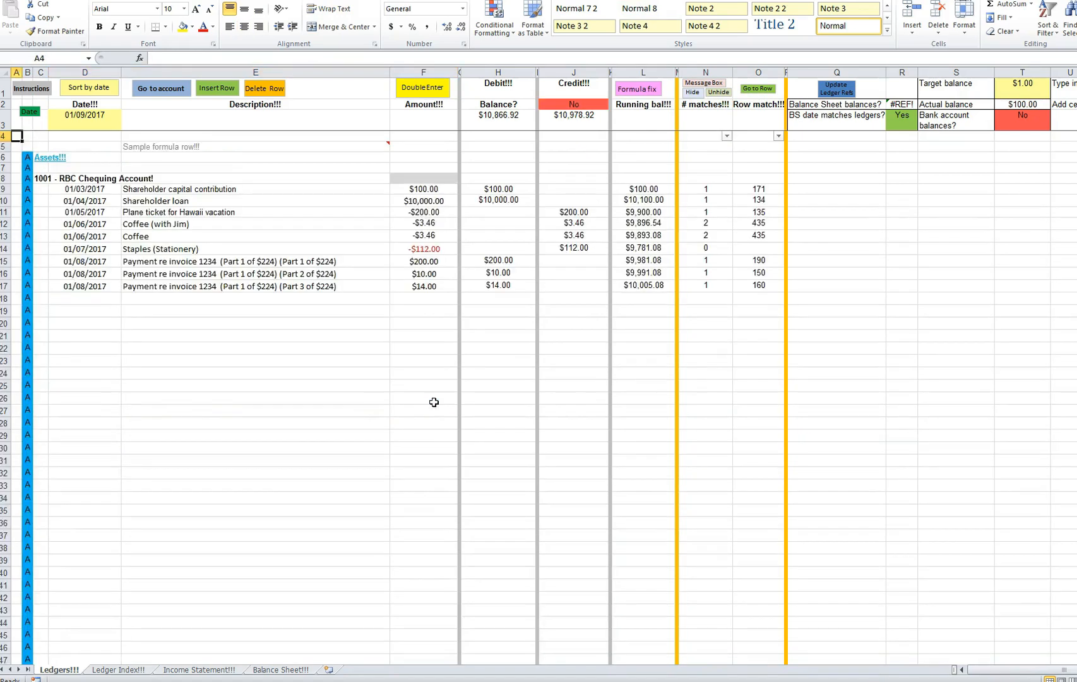
# Step: Start double-entering the Staples (Stationery) amount in F14, allocating 100 to 5021 - Stationery as the first component
pyautogui.click(424, 248)
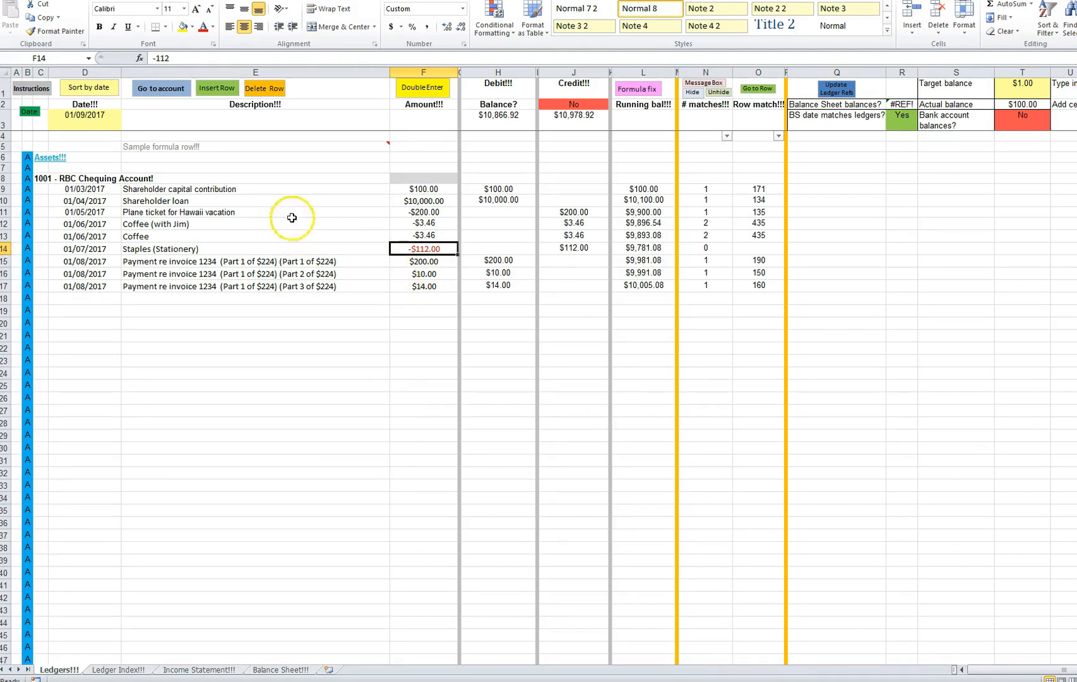
pyautogui.click(437, 87)
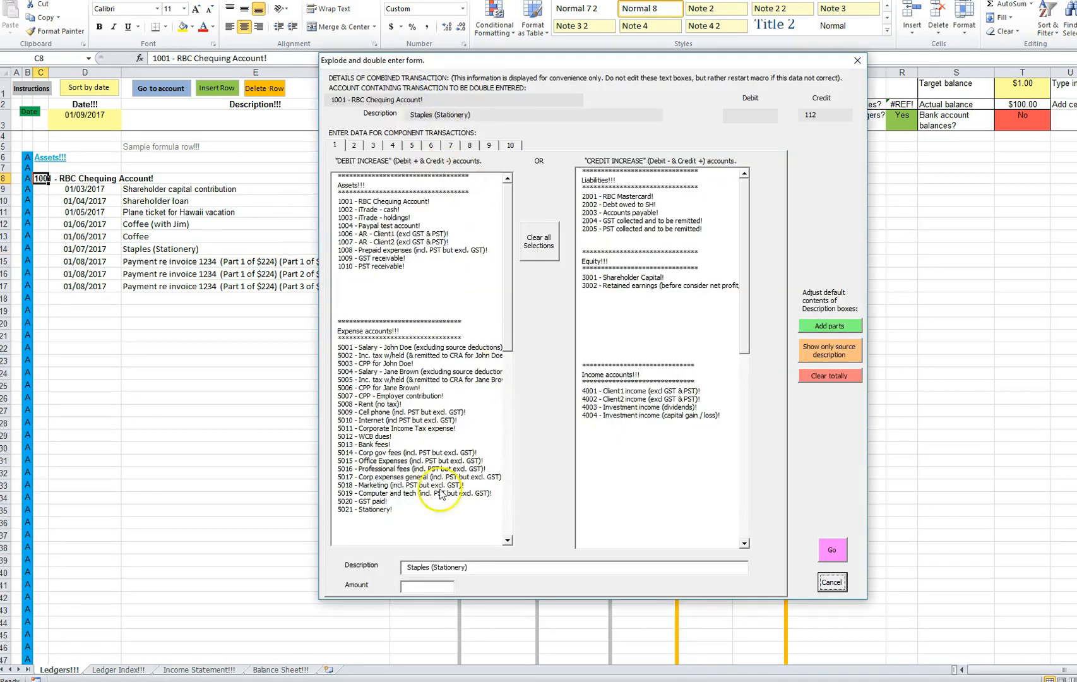
pyautogui.click(414, 587)
pyautogui.write('100')
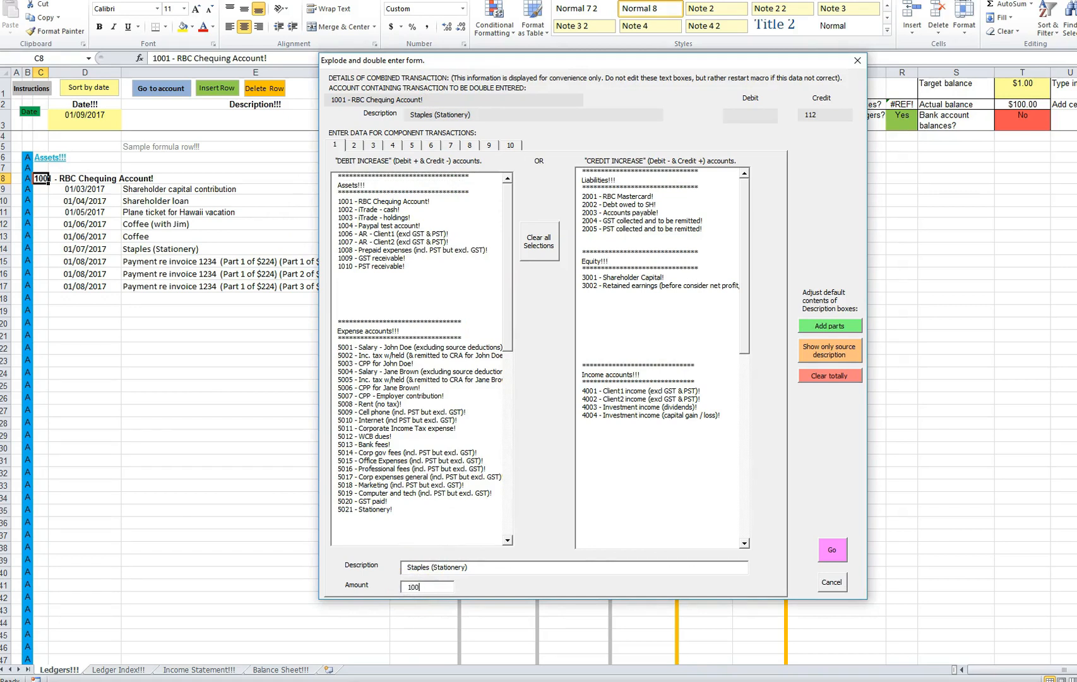
pyautogui.click(363, 509)
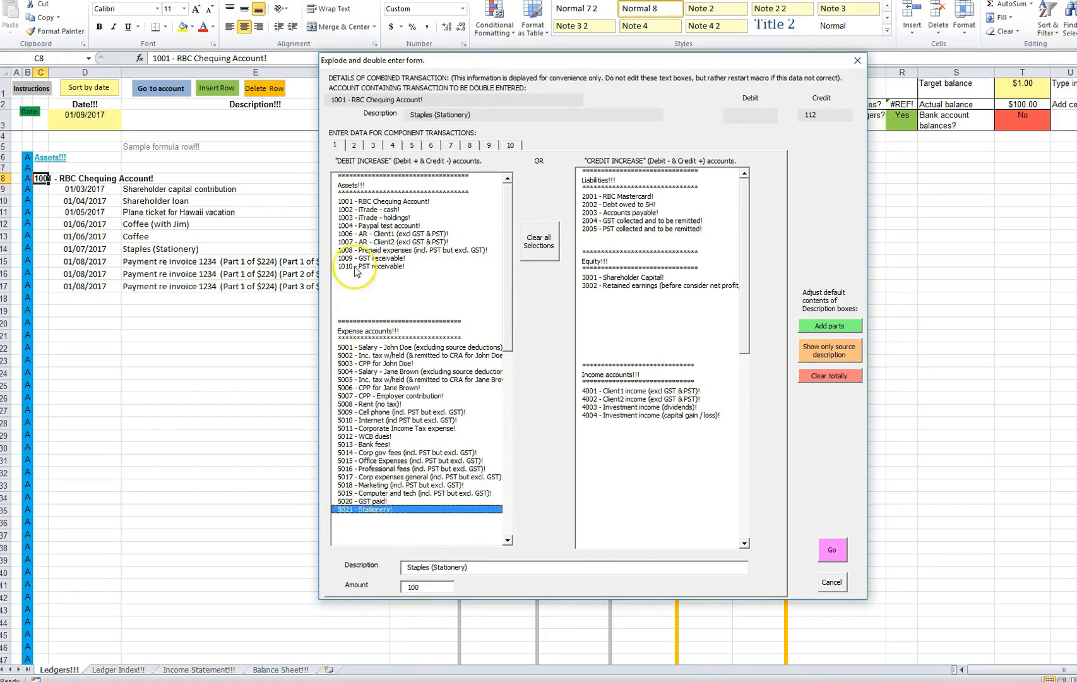
# Step: Allocate 5 to 5020 - GST paid as component 2 of the Staples (Stationery) transaction
pyautogui.click(354, 146)
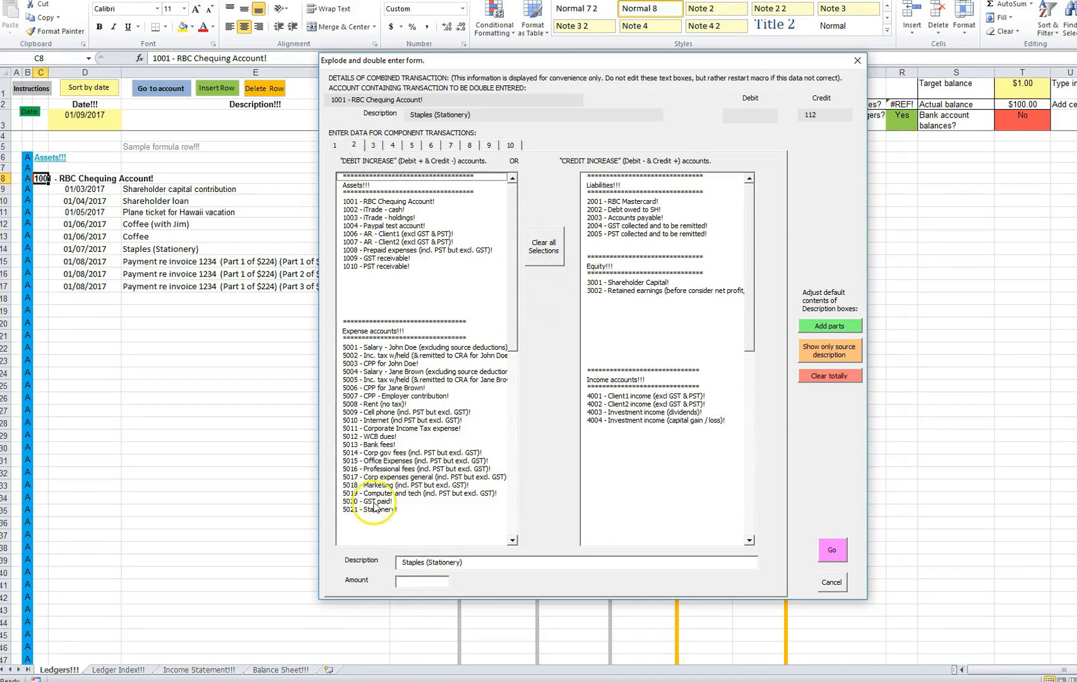
pyautogui.click(374, 502)
pyautogui.click(415, 582)
pyautogui.write('5')
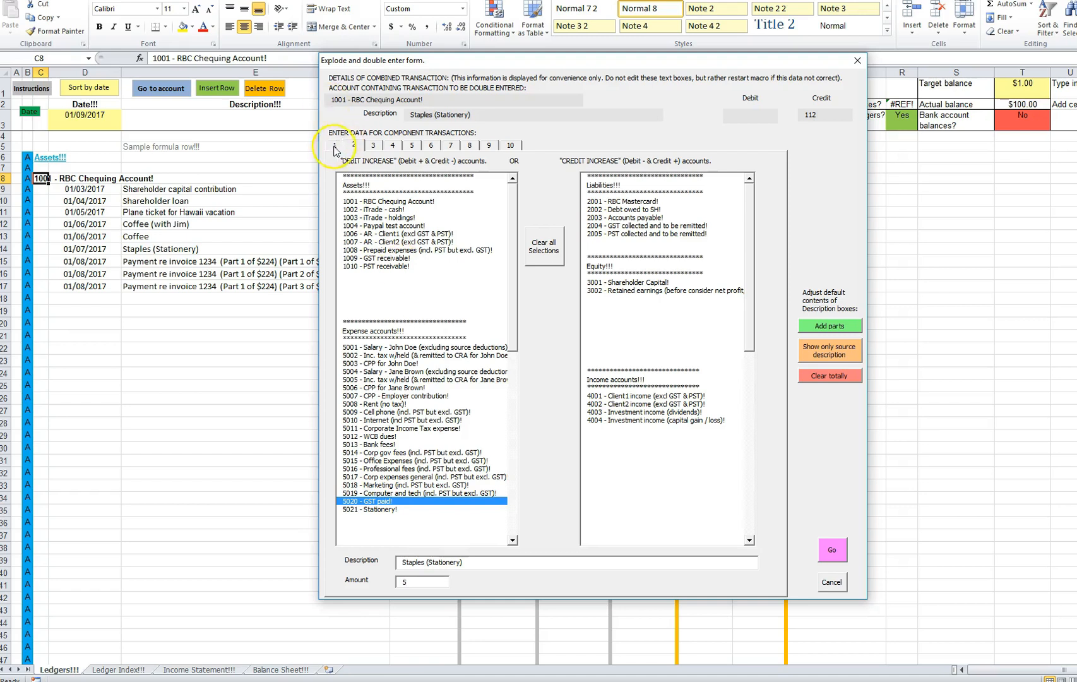
# Step: Change the component 1 stationery amount to 107 and return to component 2
pyautogui.click(335, 144)
pyautogui.click(429, 586)
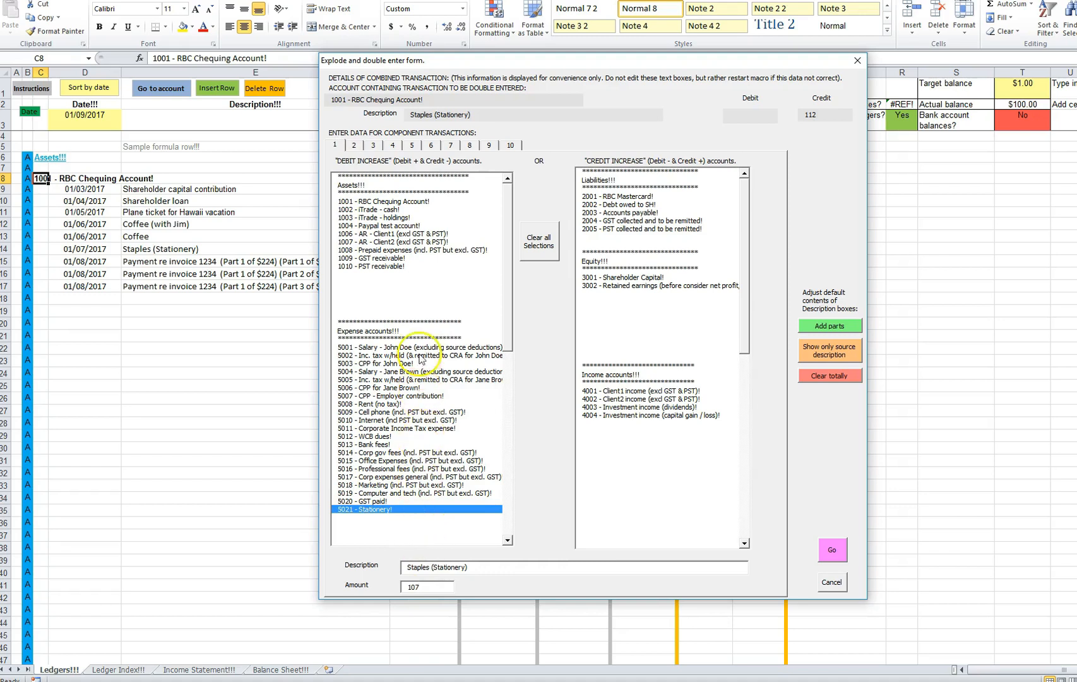
pyautogui.click(354, 145)
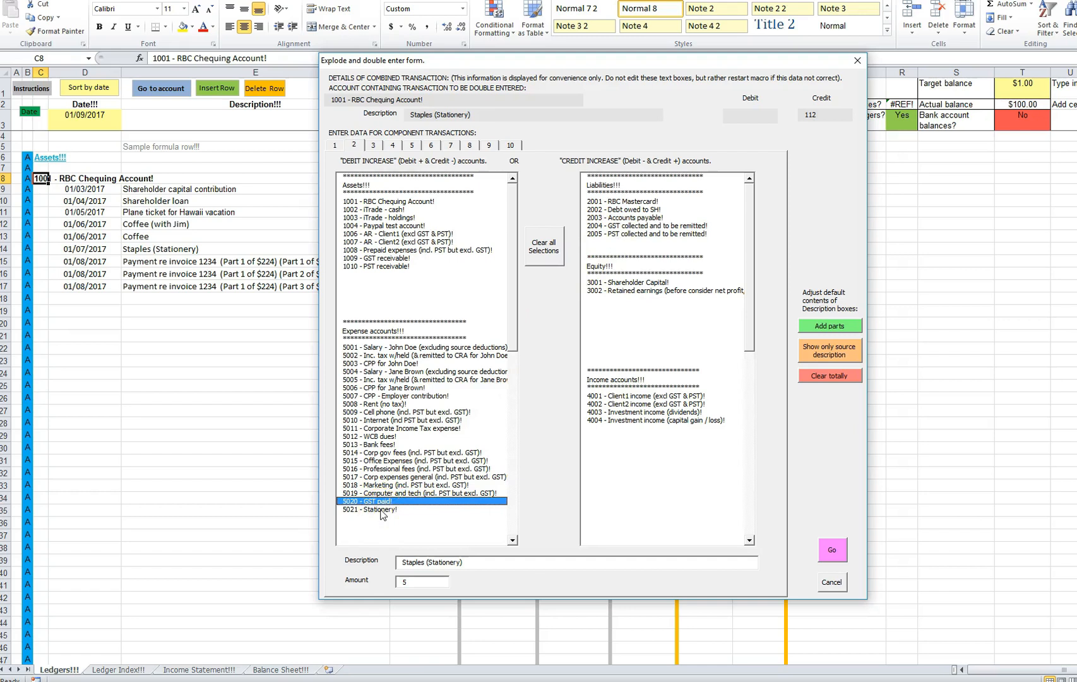
# Step: Submit the 107 stationery and 5 GST paid components of the Staples (Stationery) transaction and send all data to the ledgers
pyautogui.click(413, 581)
pyautogui.click(837, 552)
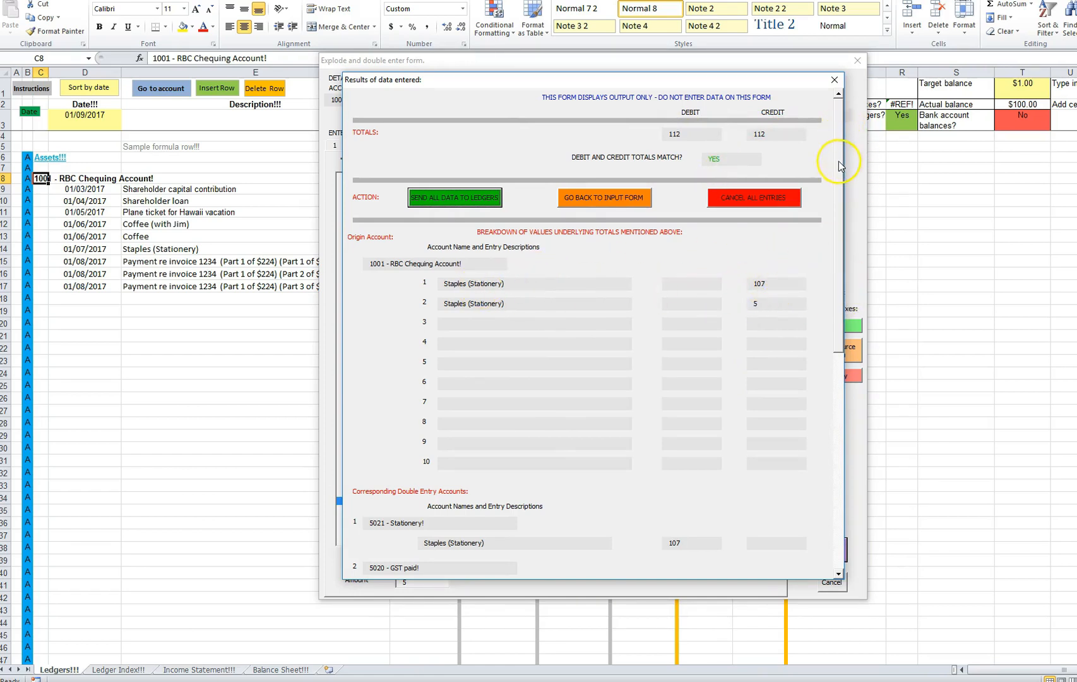
pyautogui.moveTo(838, 171); pyautogui.dragTo(866, 244)
pyautogui.click(458, 197)
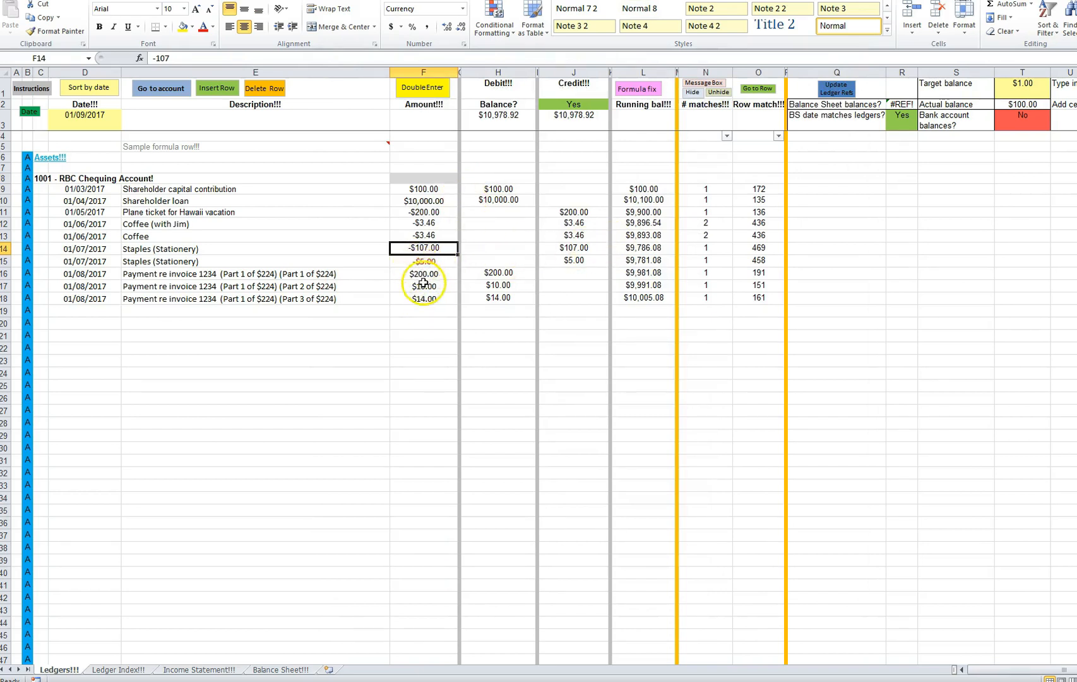
# Step: Try to change the font colour of the Staples (Stationery) GST amount in F15 to black and to Automatic
pyautogui.click(433, 262)
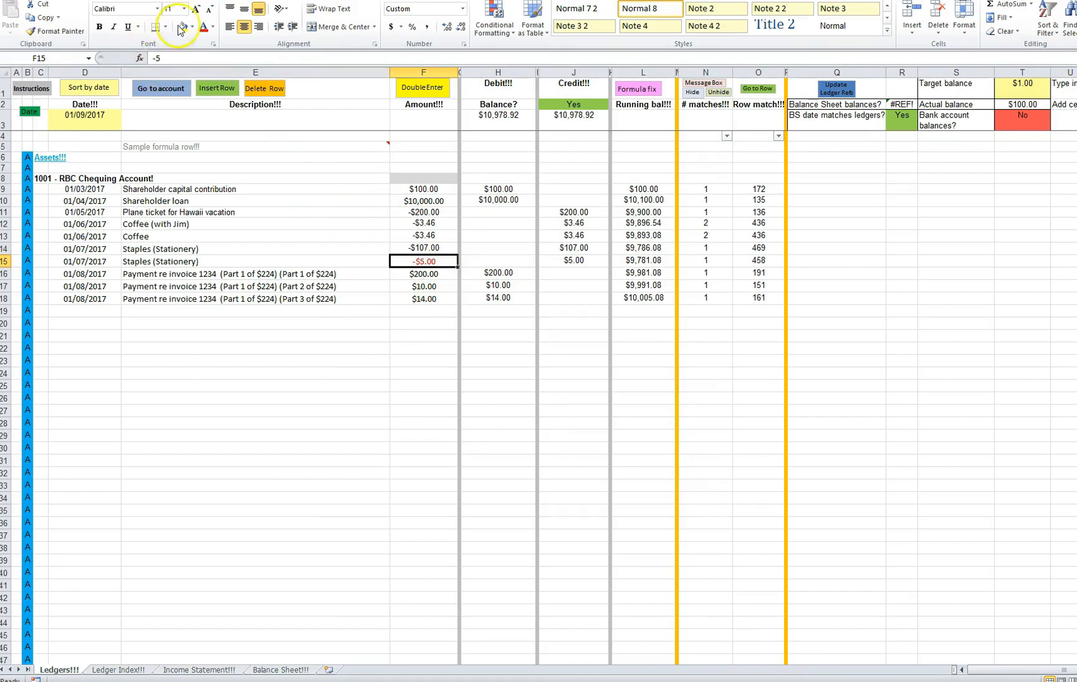
pyautogui.click(212, 27)
pyautogui.click(224, 41)
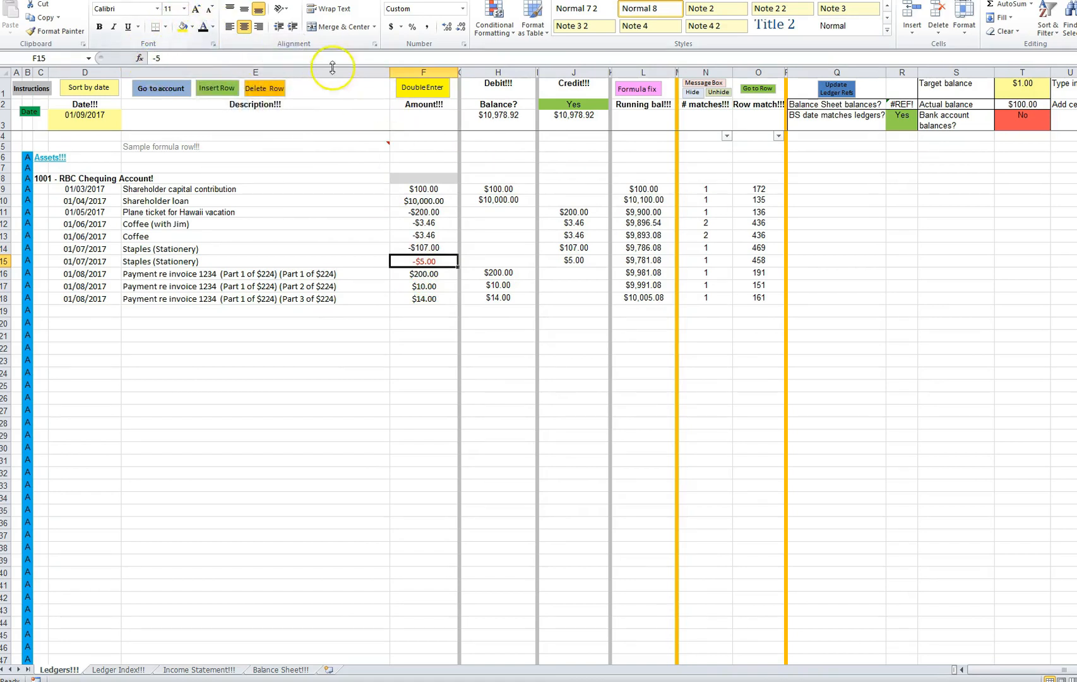
pyautogui.click(213, 26)
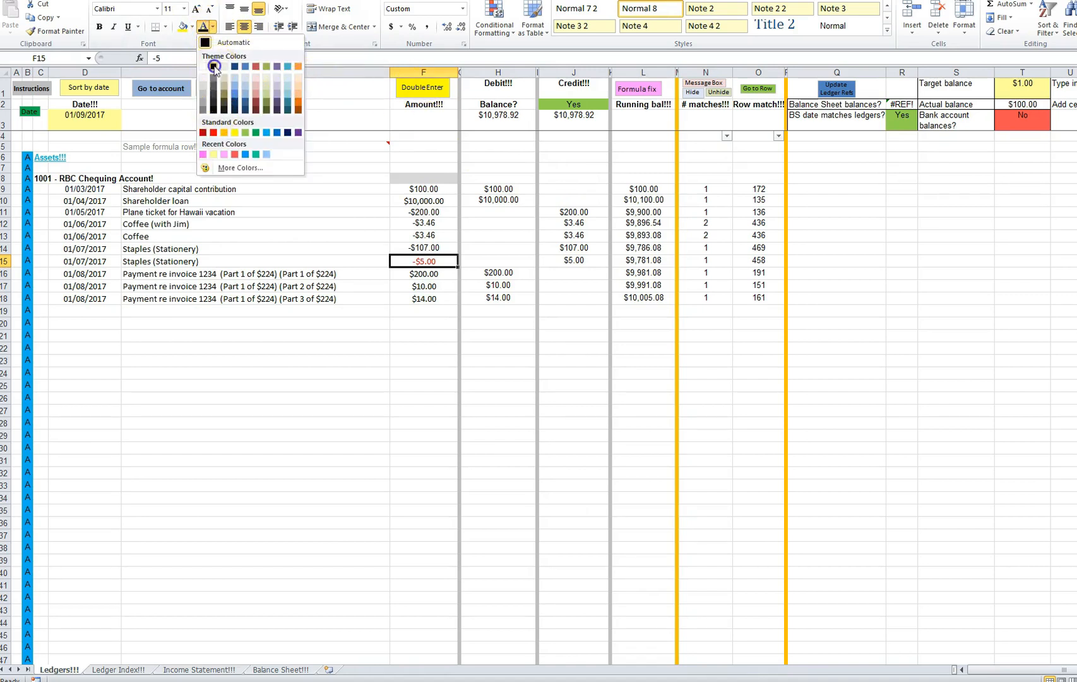
pyautogui.click(213, 65)
pyautogui.click(213, 27)
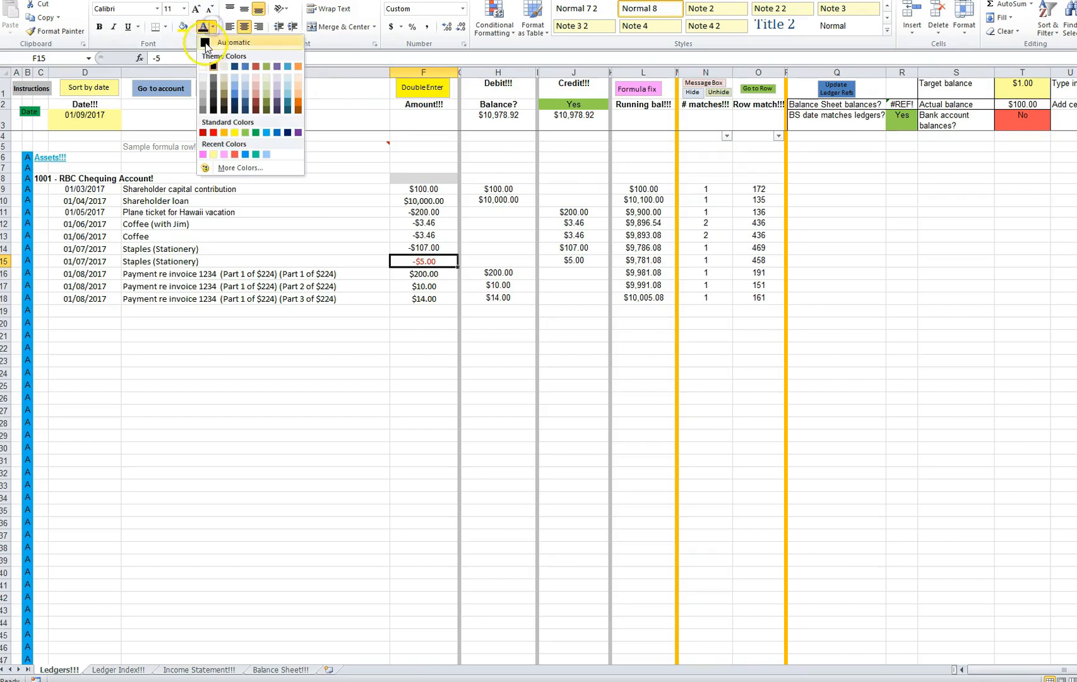
pyautogui.click(207, 46)
pyautogui.click(396, 324)
pyautogui.click(415, 262)
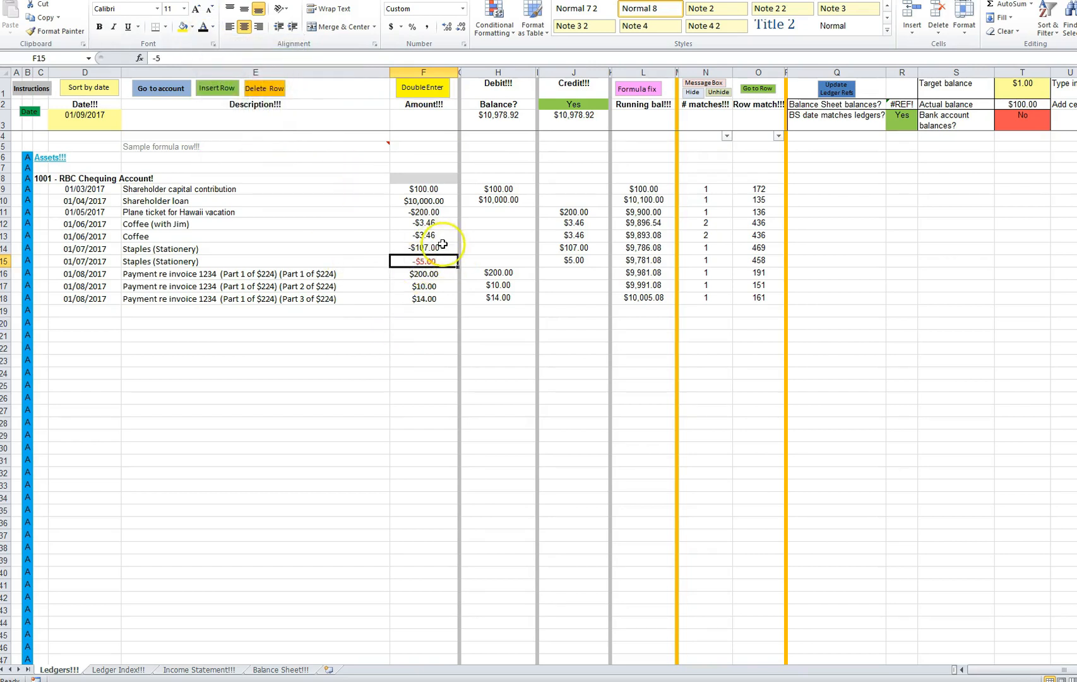
# Step: Copy the cell formatting of the Staples (Stationery) amount in F14 onto F15
pyautogui.click(434, 248)
pyautogui.click(63, 33)
pyautogui.click(423, 260)
pyautogui.click(423, 336)
# Step: Check the Staples (Stationery) amount in E10 of the Sample bank account v1.xlsx workbook against the chequing account's split entries
pyautogui.moveTo(1073, 57); pyautogui.dragTo(583, 50)
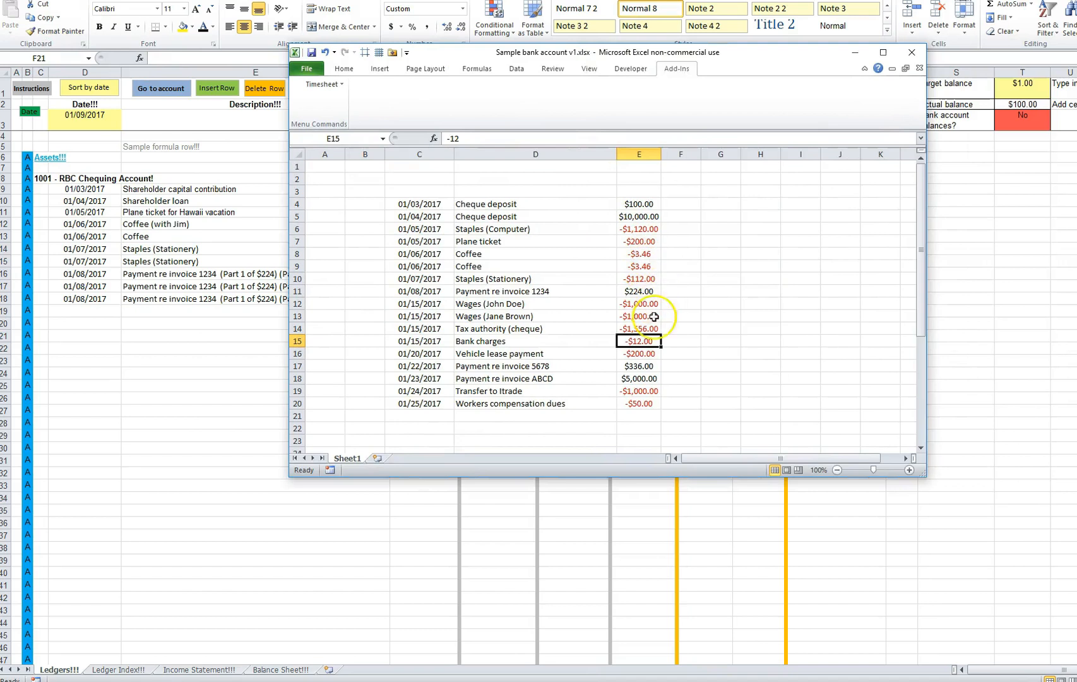
pyautogui.click(639, 279)
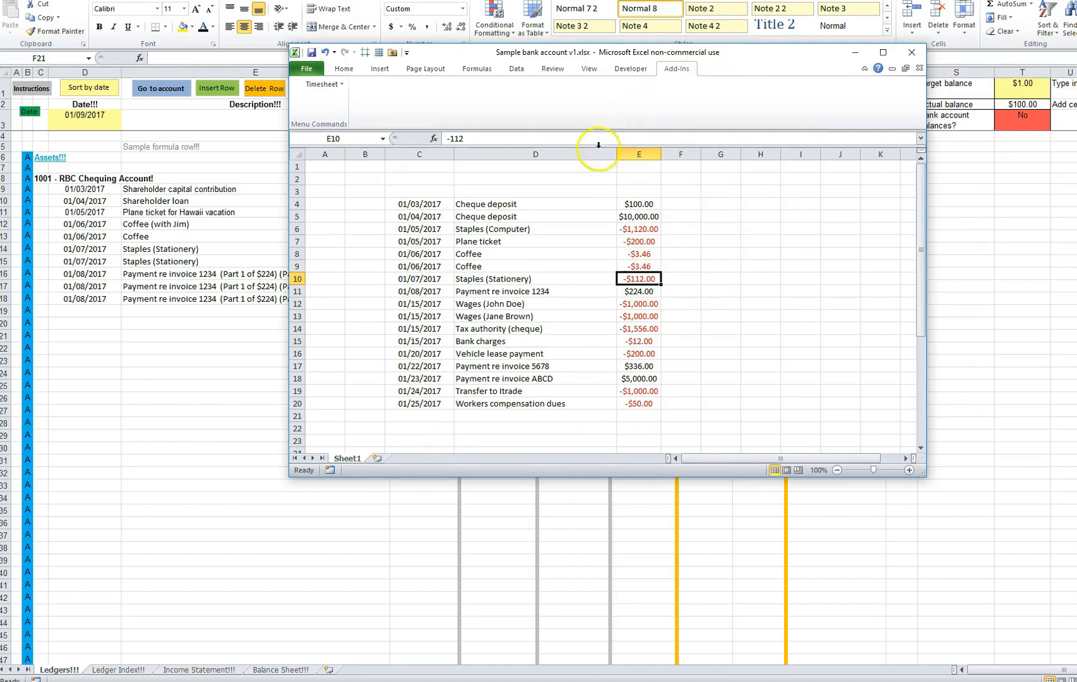
pyautogui.moveTo(759, 55); pyautogui.dragTo(1076, 60)
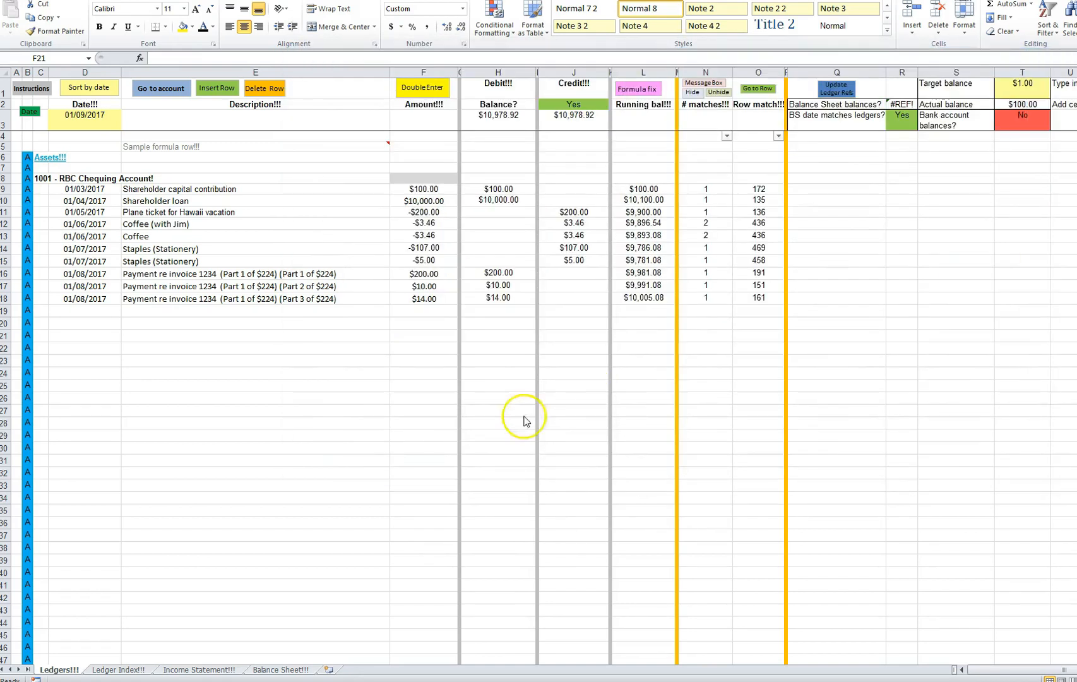
pyautogui.click(415, 261)
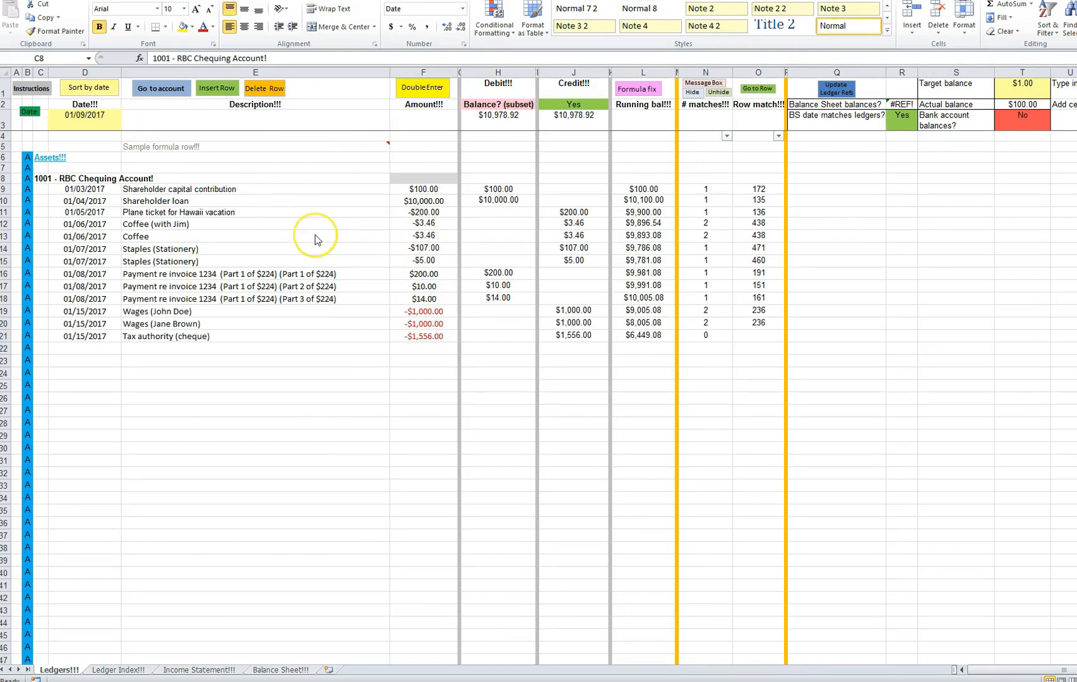
# Step: Examine the 01/15/2017 wages and tax authority amounts in the RBC Chequing ledger, including the wages' match columns
pyautogui.click(420, 311)
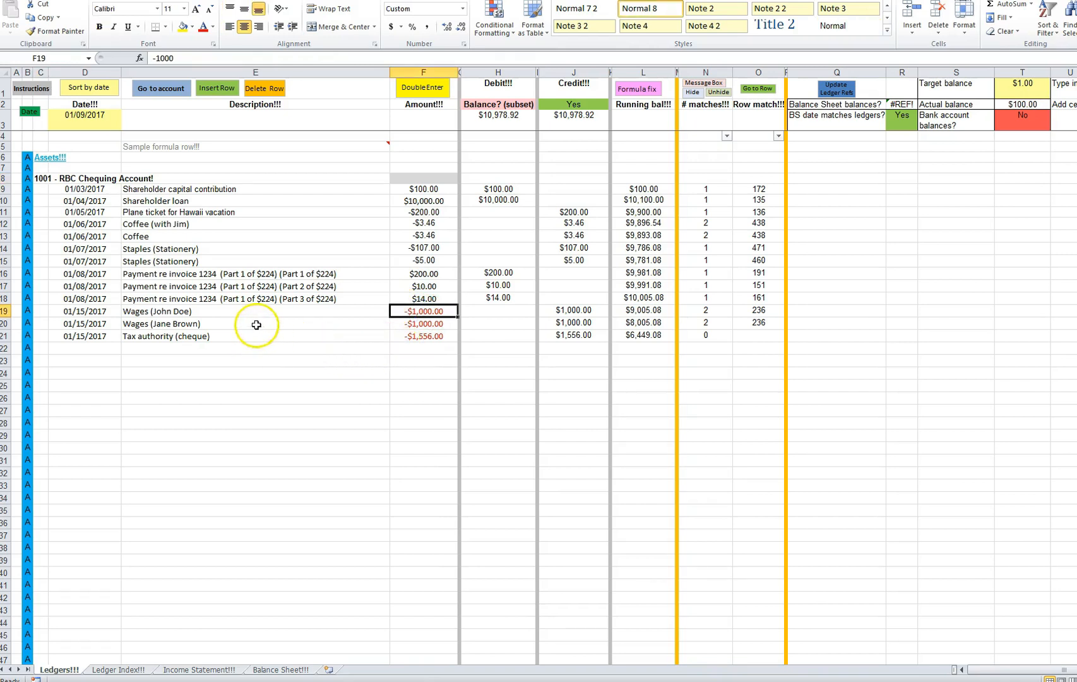
pyautogui.click(173, 324)
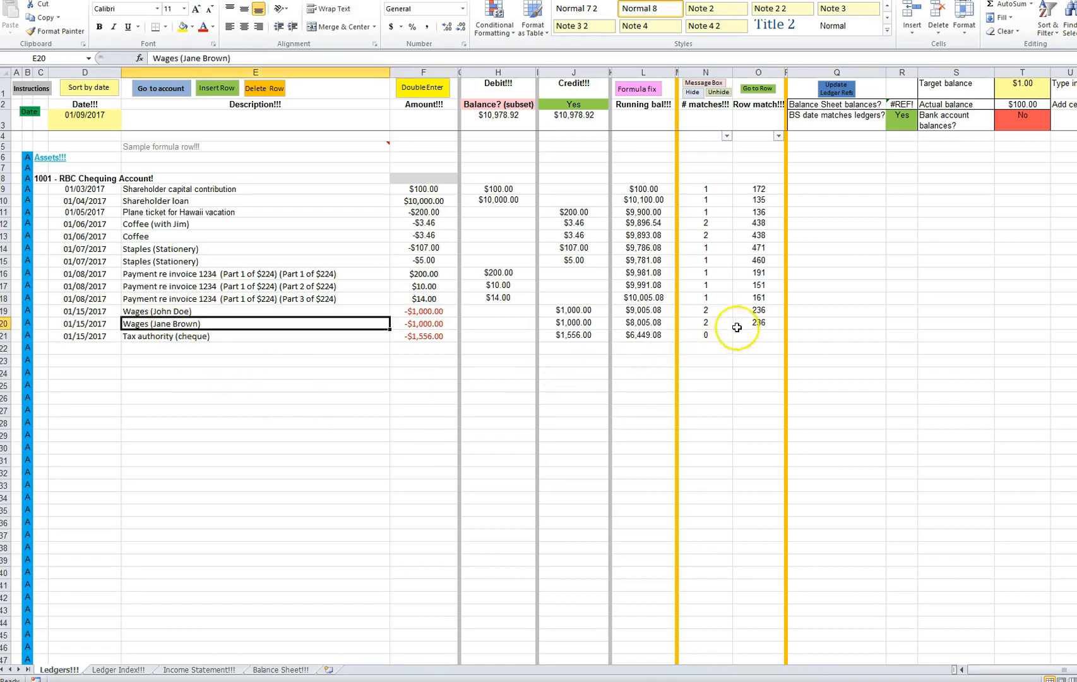
pyautogui.click(760, 310)
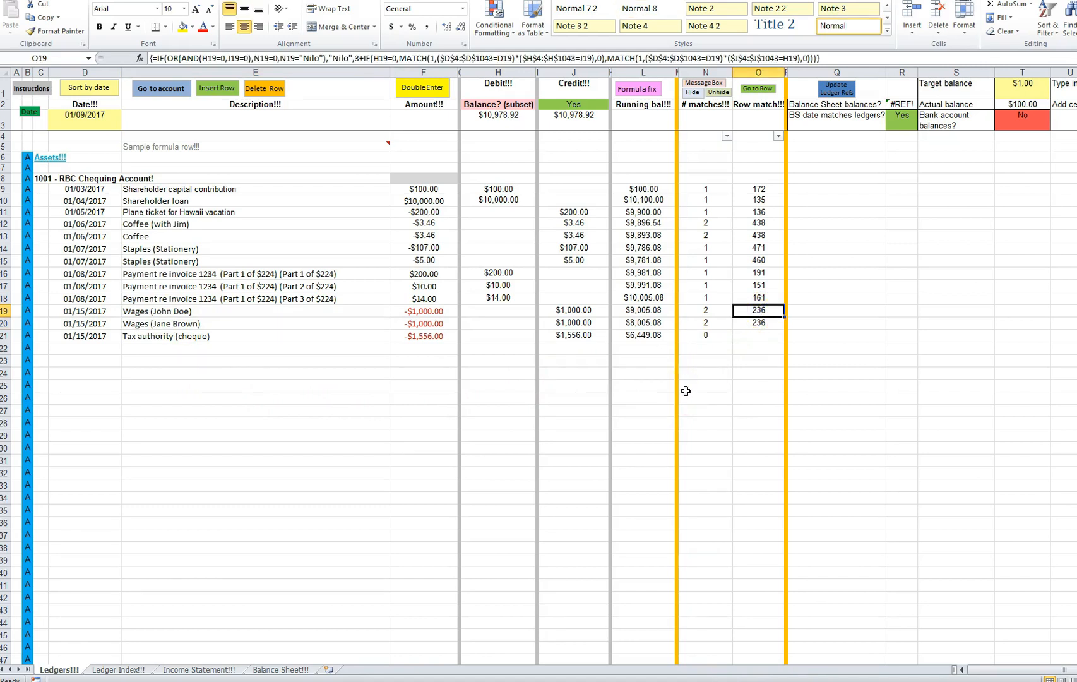
pyautogui.click(701, 312)
pyautogui.moveTo(416, 316); pyautogui.dragTo(417, 324)
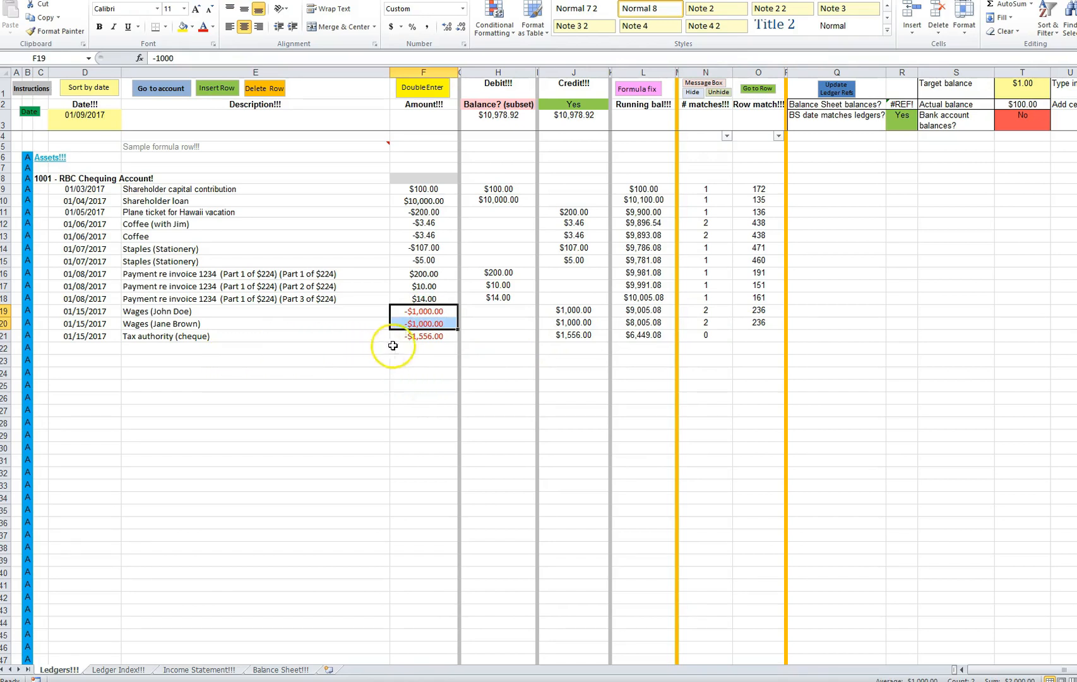
pyautogui.click(414, 337)
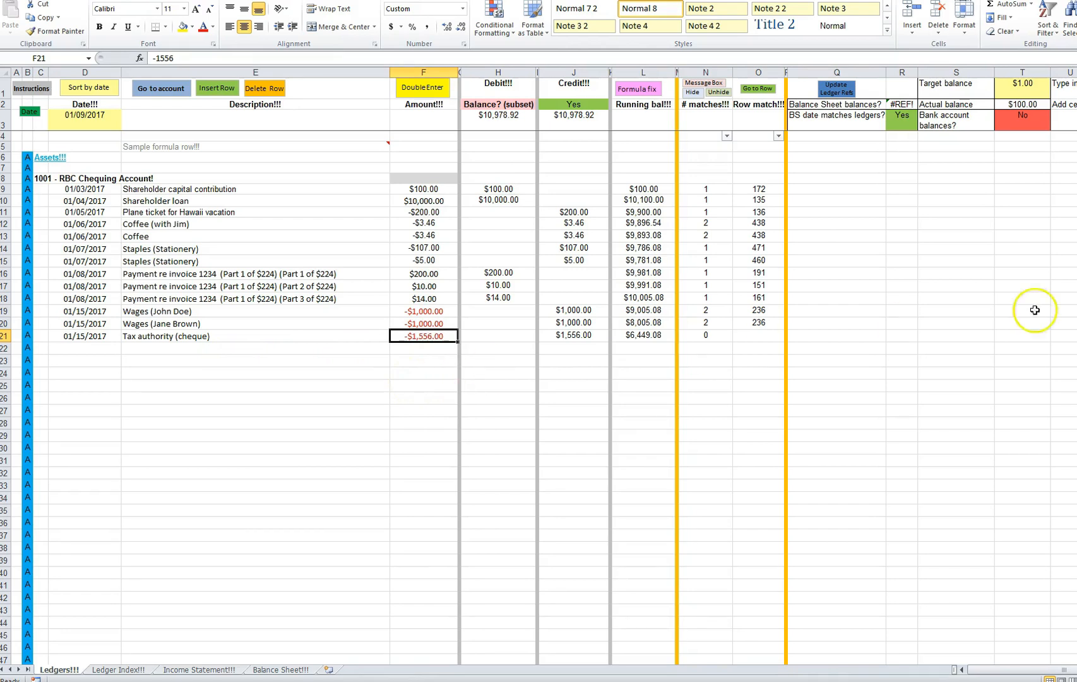
# Step: Switch to Sample bank account v1.xlsx and examine how the tax cheque splits into income tax and Canada Pension Plan amounts
pyautogui.moveTo(1076, 6); pyautogui.dragTo(998, 69)
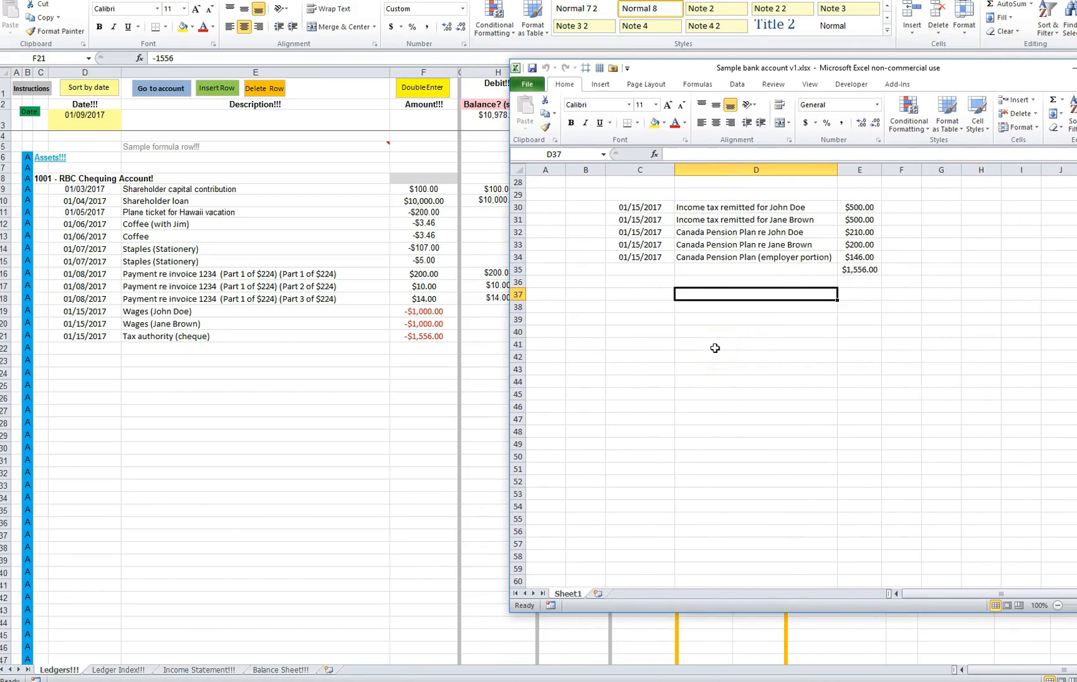
pyautogui.click(709, 208)
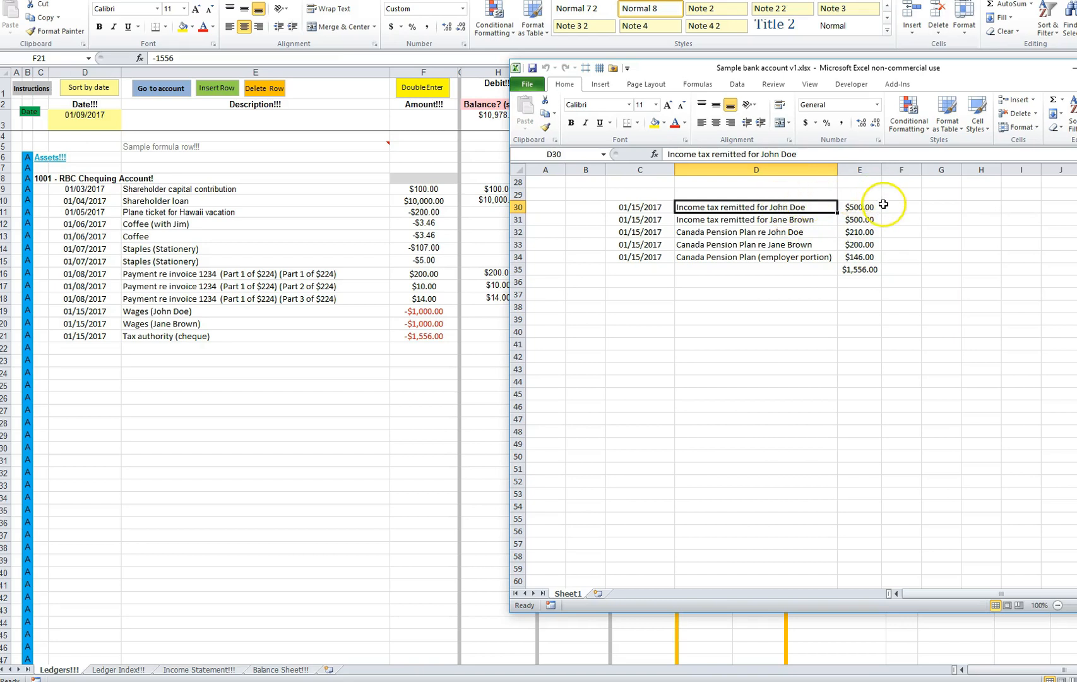
pyautogui.click(859, 220)
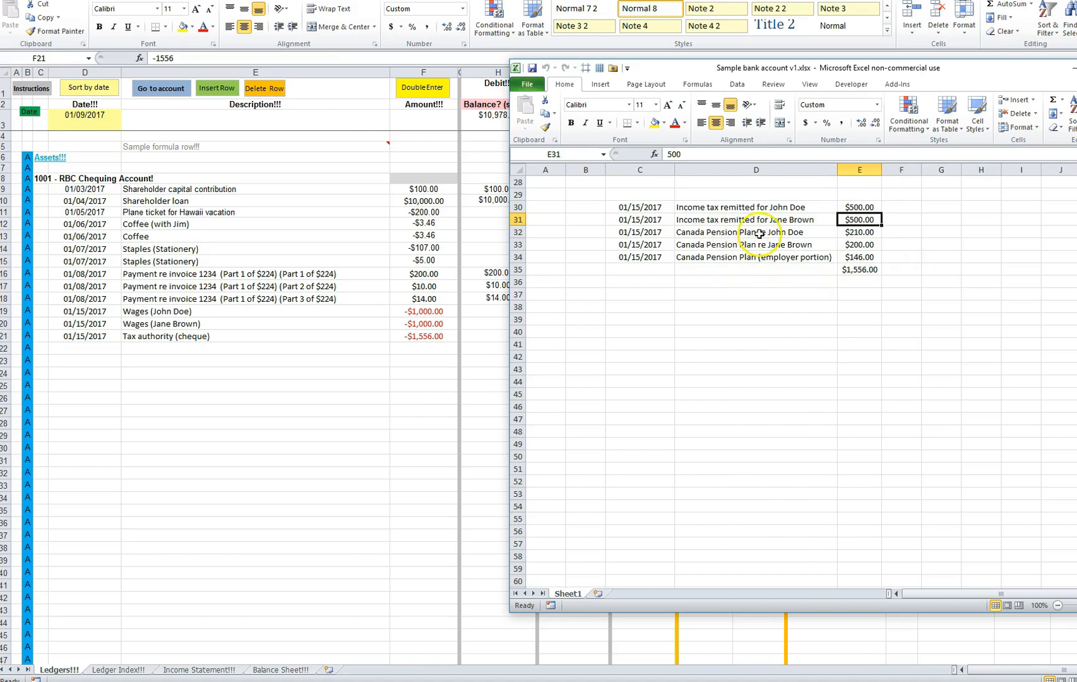
pyautogui.click(892, 231)
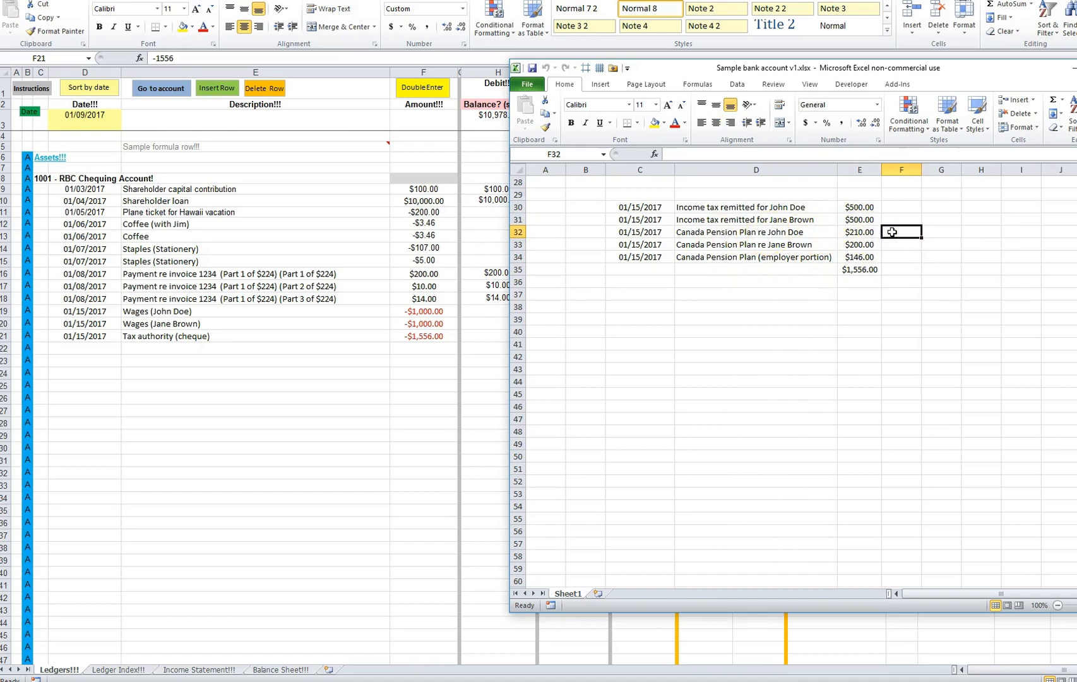
pyautogui.click(860, 233)
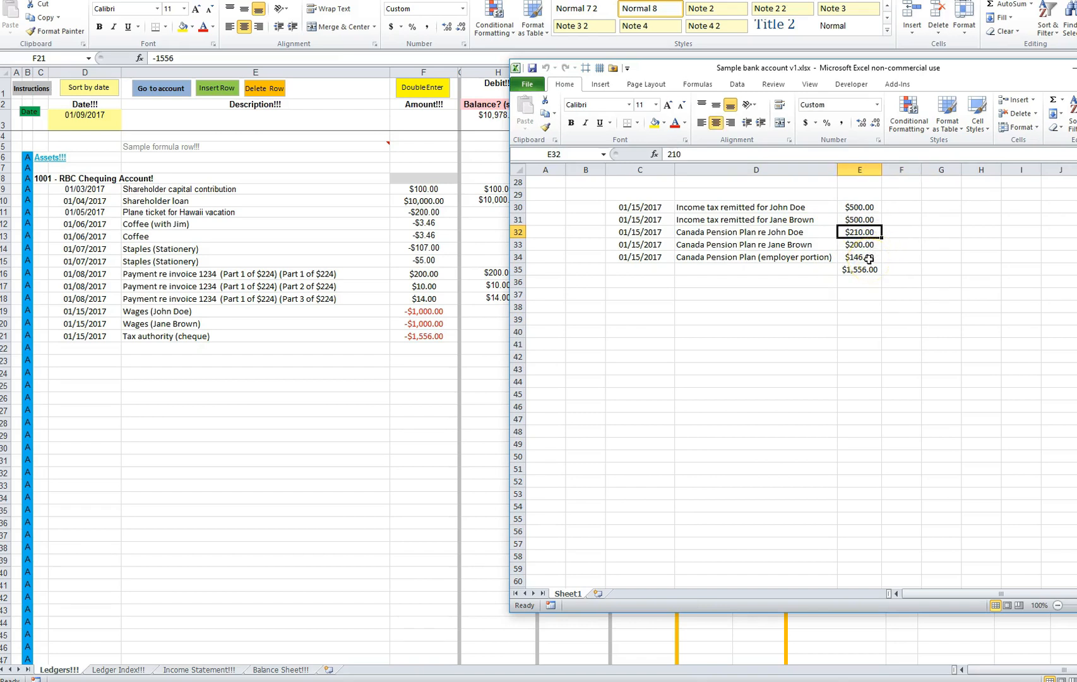
pyautogui.press('Return')
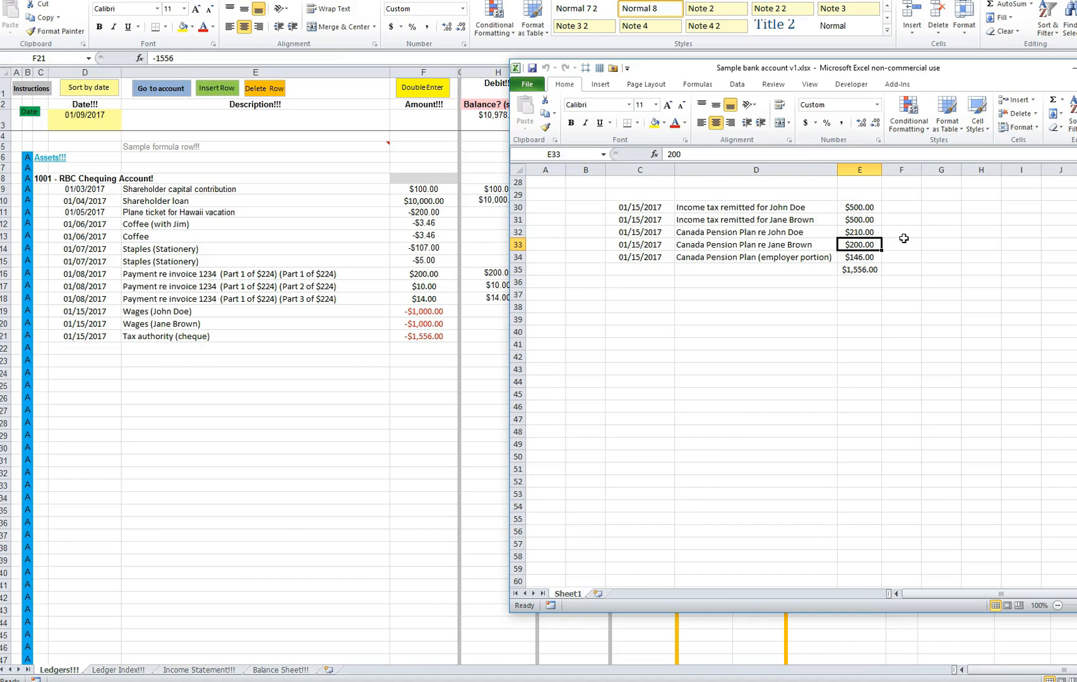
# Step: Return to the ledger workbook and start a double entry for the amount of the 01/15/2017 tax authority cheque
pyautogui.click(418, 336)
pyautogui.click(435, 352)
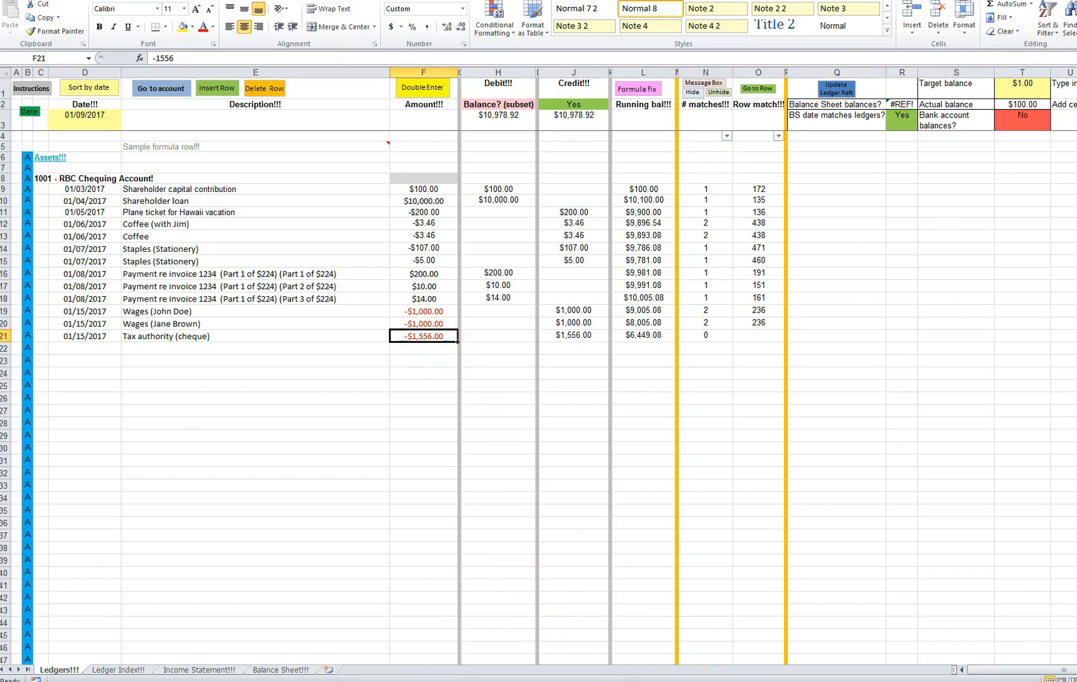
pyautogui.hotkey('alt', 'Tab')
pyautogui.hotkey('alt', 'Tab')
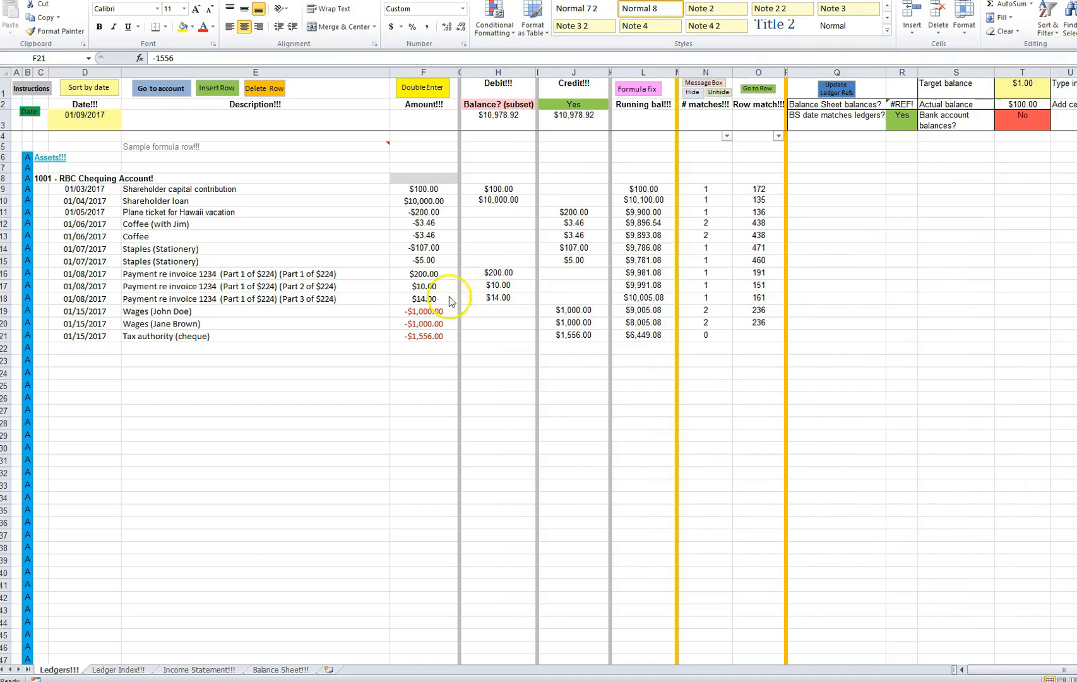
pyautogui.click(423, 339)
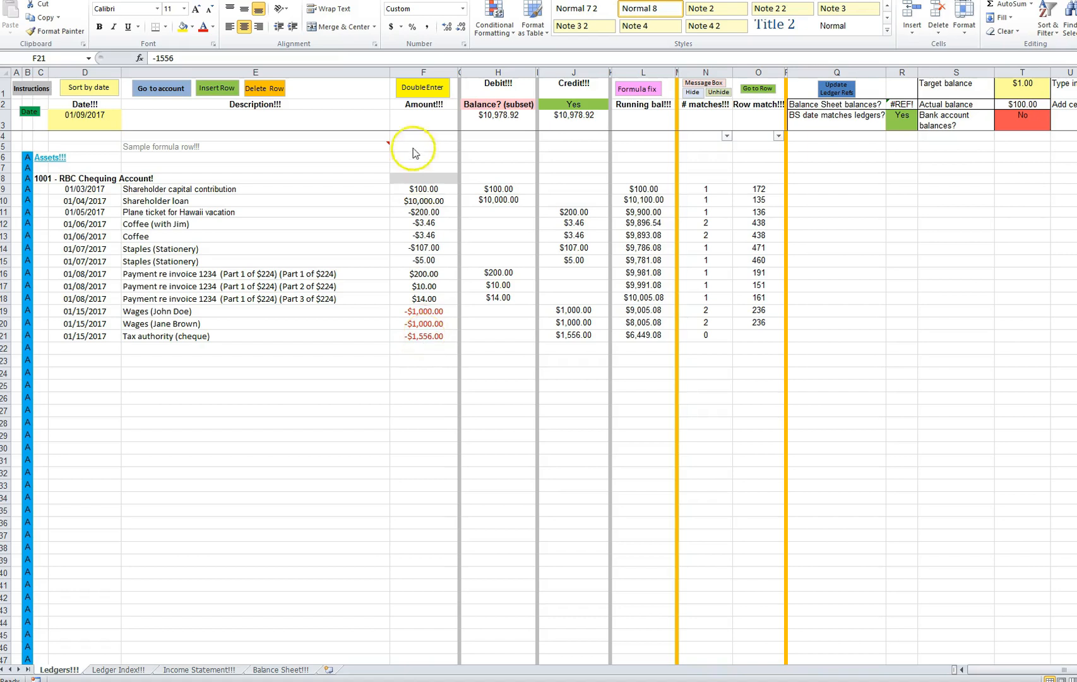
pyautogui.click(424, 336)
pyautogui.click(422, 89)
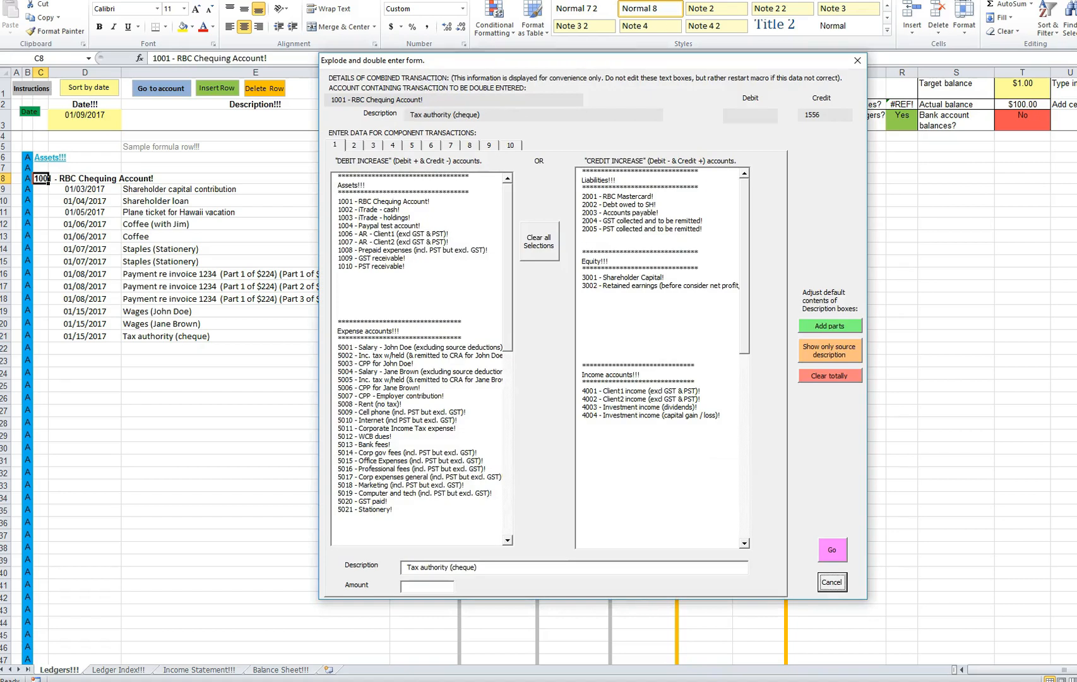
# Step: Allocate 500 to expense account 5002, the first employee's withheld income tax, as component 1, consulting the bank account workbook's breakdown
pyautogui.moveTo(1076, 83); pyautogui.dragTo(829, 107)
pyautogui.moveTo(622, 63); pyautogui.dragTo(362, 69)
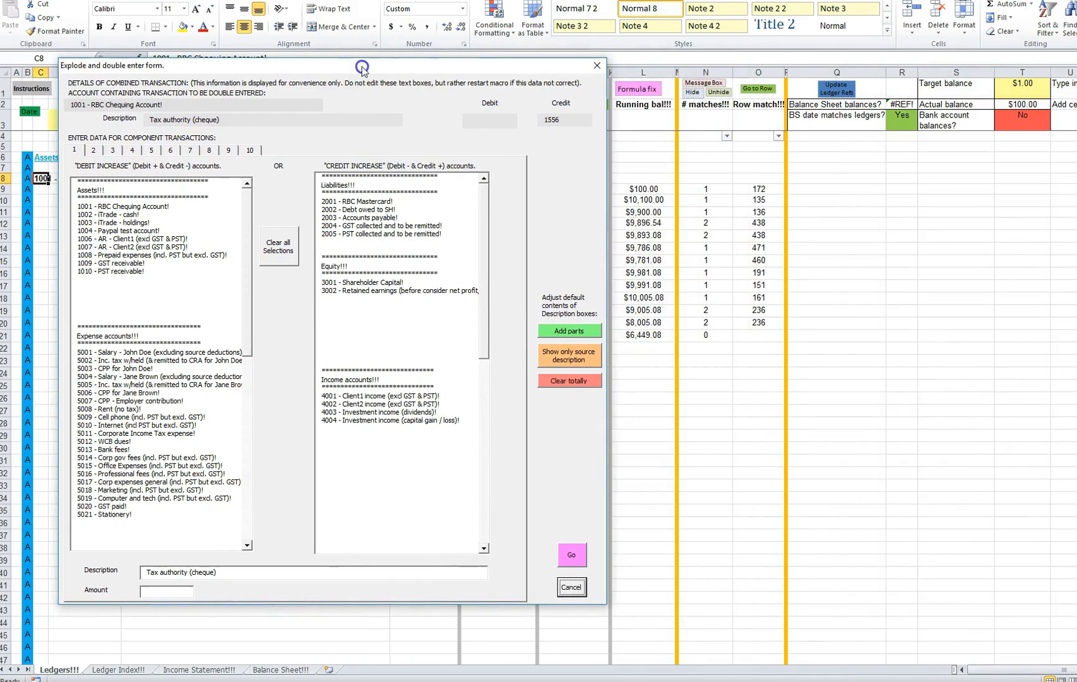
pyautogui.hotkey('alt', 'Tab')
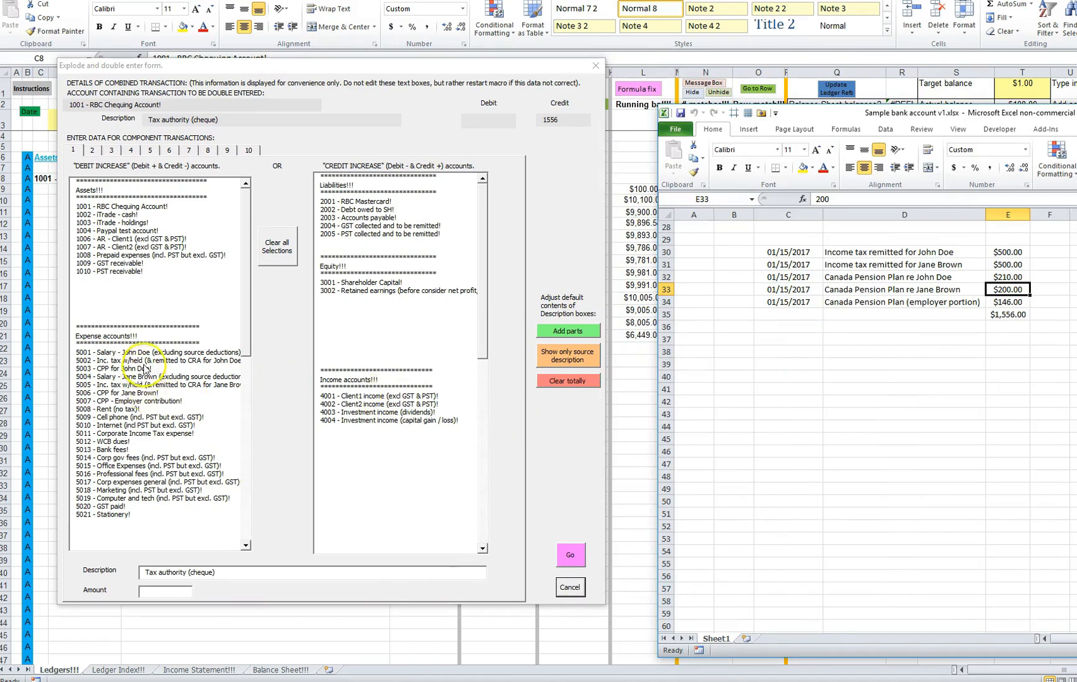
pyautogui.click(148, 592)
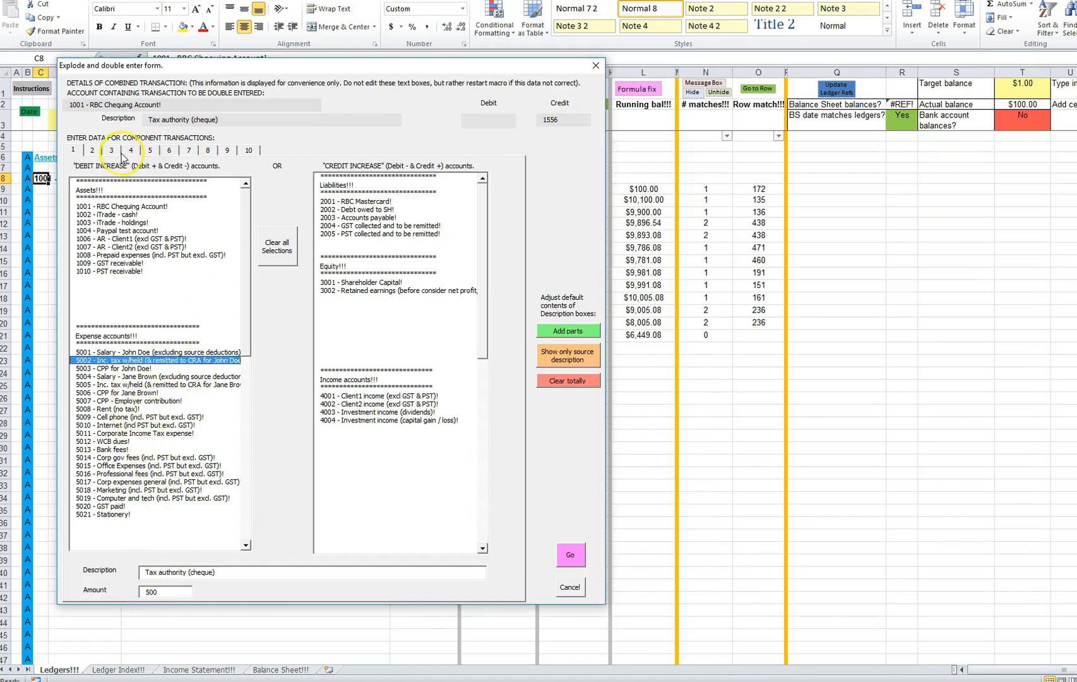
# Step: Allocate 500 to expense account 5005, the second employee's withheld income tax, as component 2
pyautogui.click(92, 150)
pyautogui.click(188, 355)
pyautogui.click(205, 385)
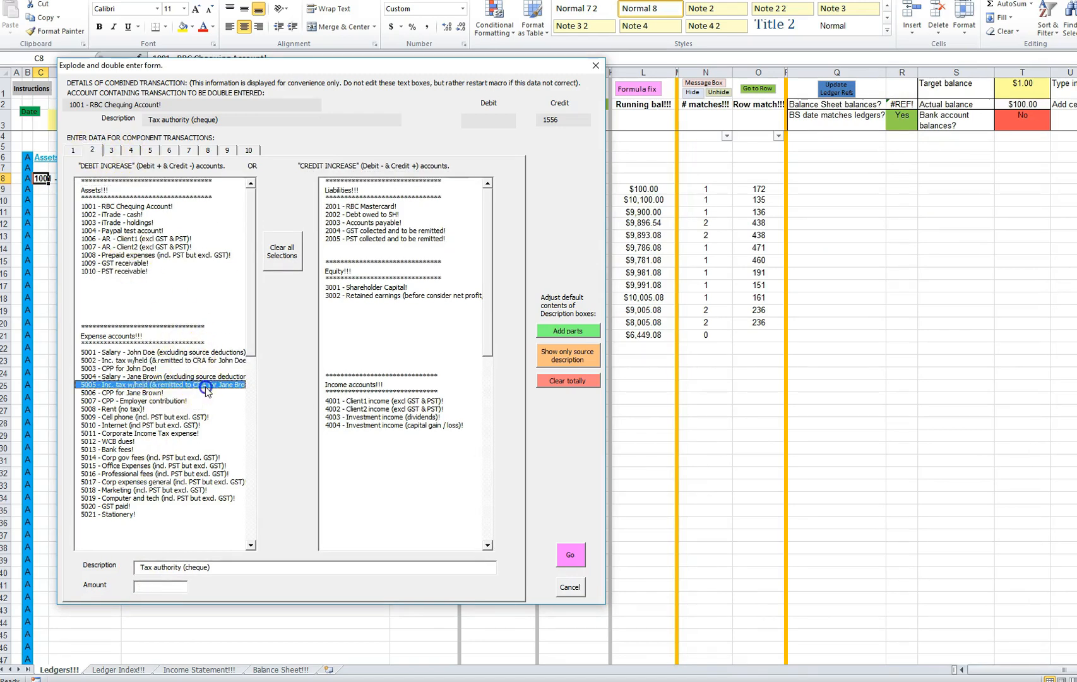
pyautogui.click(143, 591)
pyautogui.write('500')
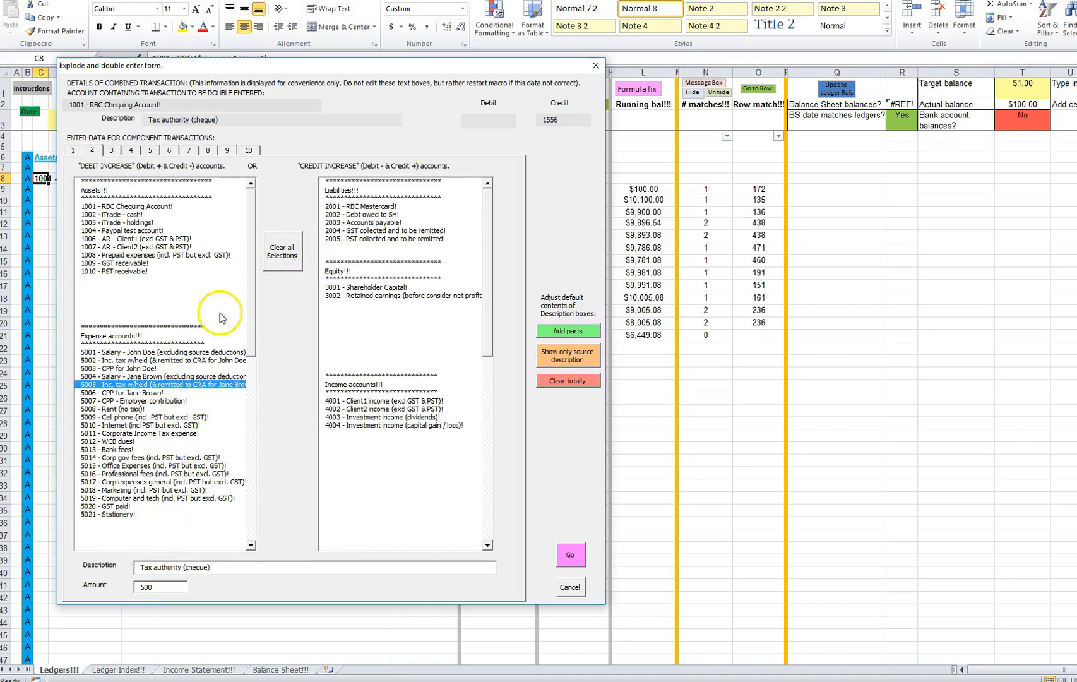
pyautogui.click(123, 368)
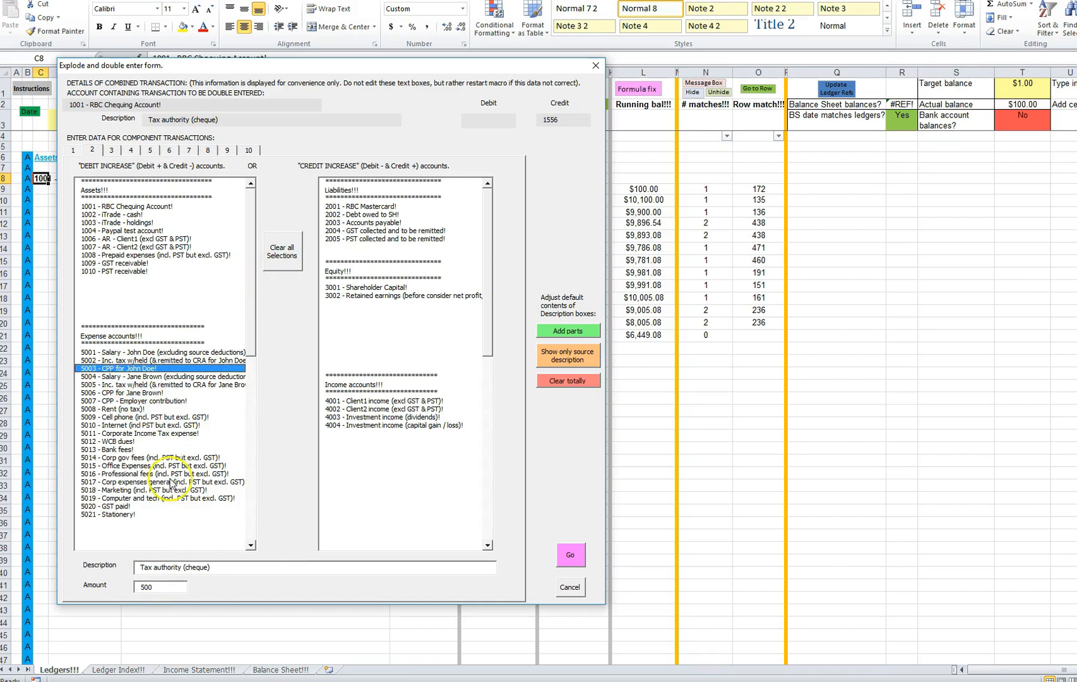
pyautogui.click(188, 386)
# Step: Allocate 210 to expense account 5003, the first employee's CPP, as component 3, checking the amount against the bank account workbook
pyautogui.click(111, 150)
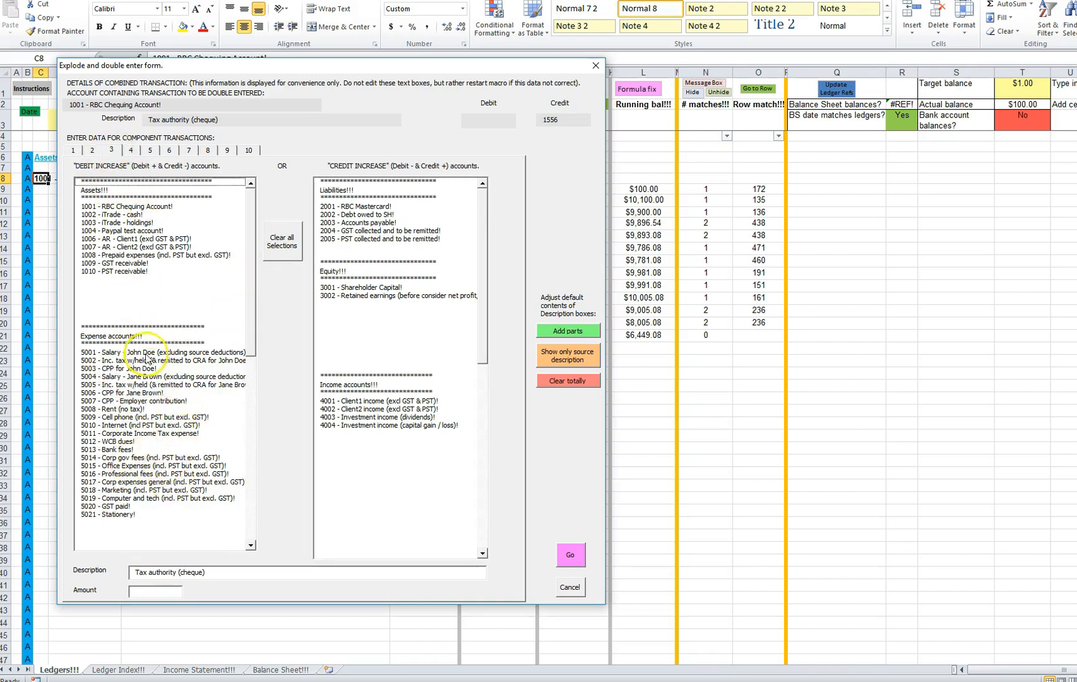
pyautogui.click(131, 370)
pyautogui.click(143, 592)
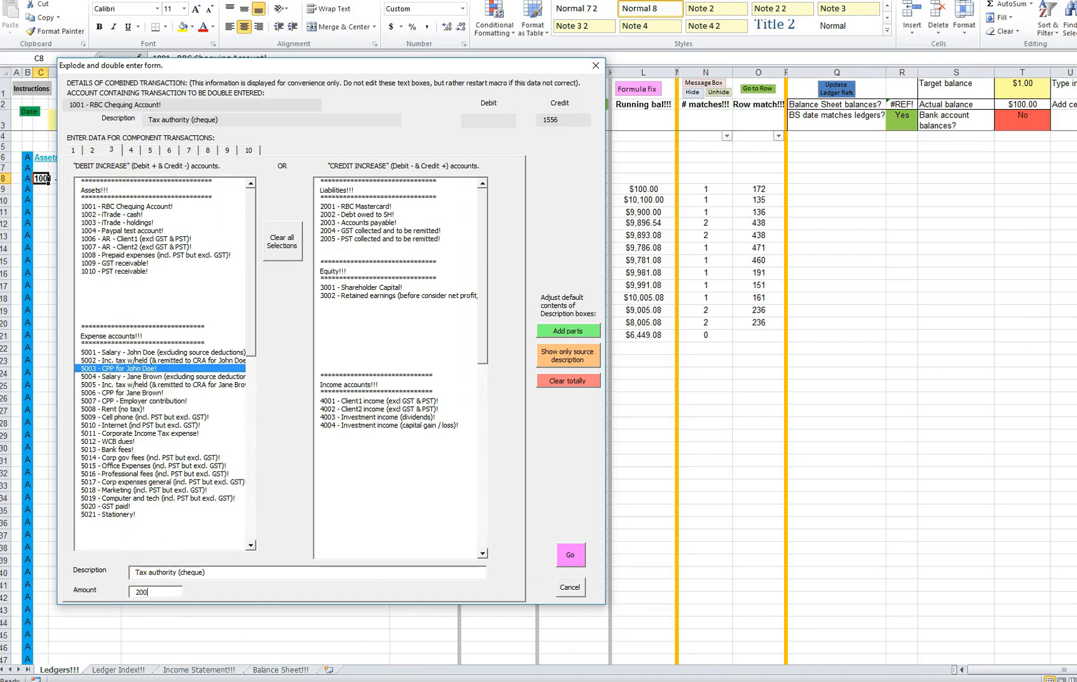
pyautogui.hotkey('alt', 'Tab')
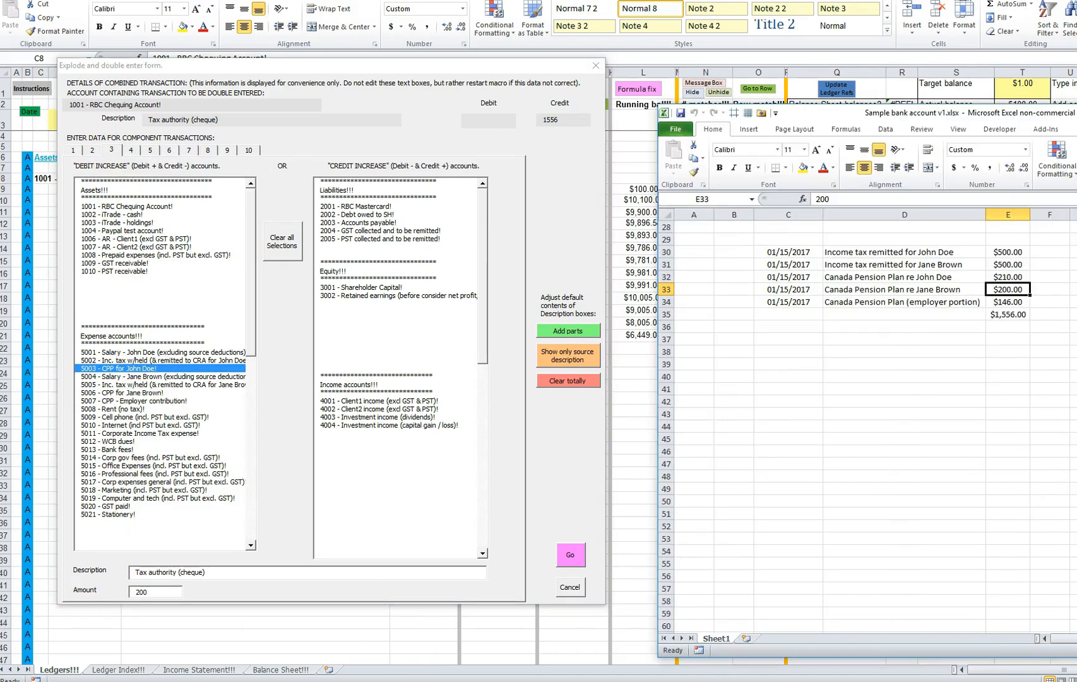
pyautogui.click(1058, 89)
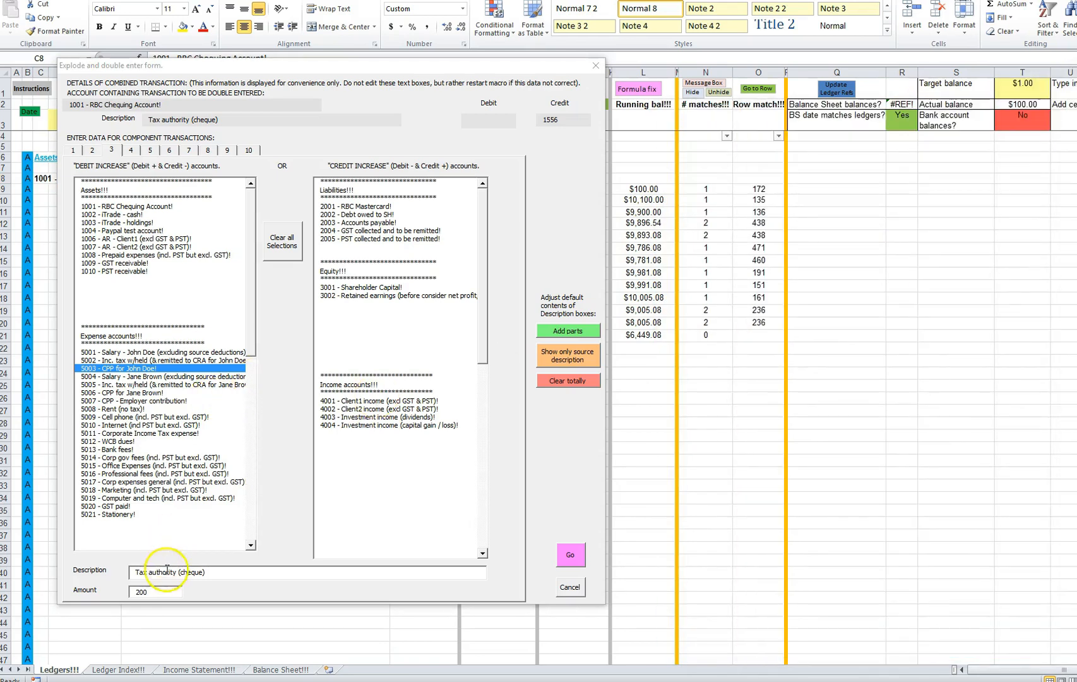
pyautogui.click(152, 592)
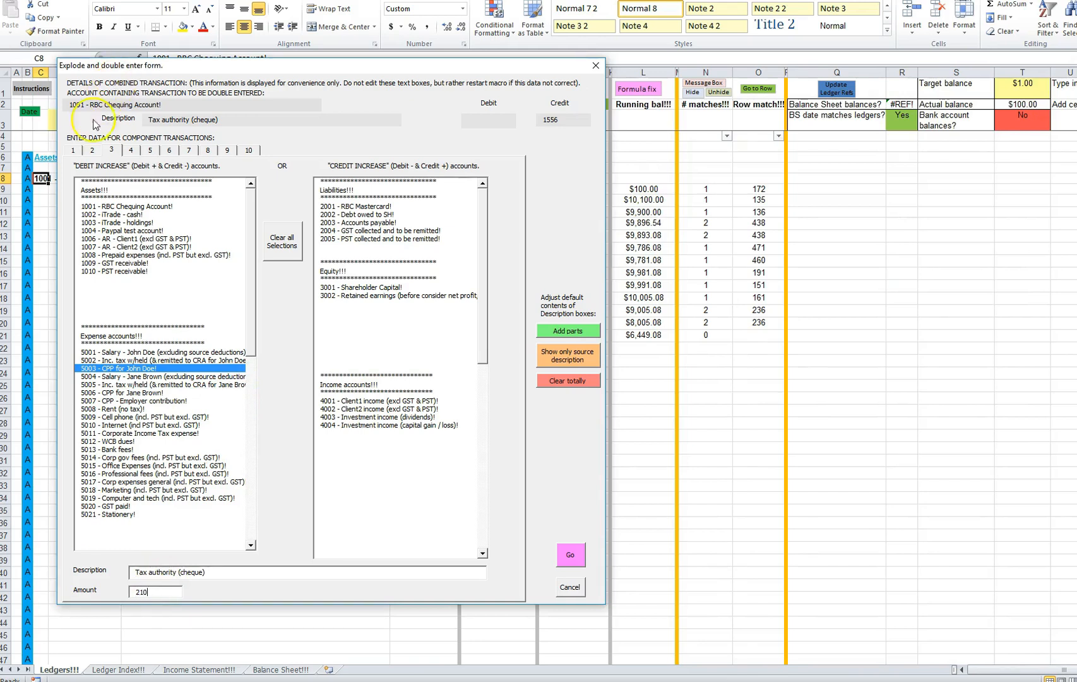
# Step: Allocate 200 to expense account 5006, the second employee's CPP, as component 4
pyautogui.click(131, 151)
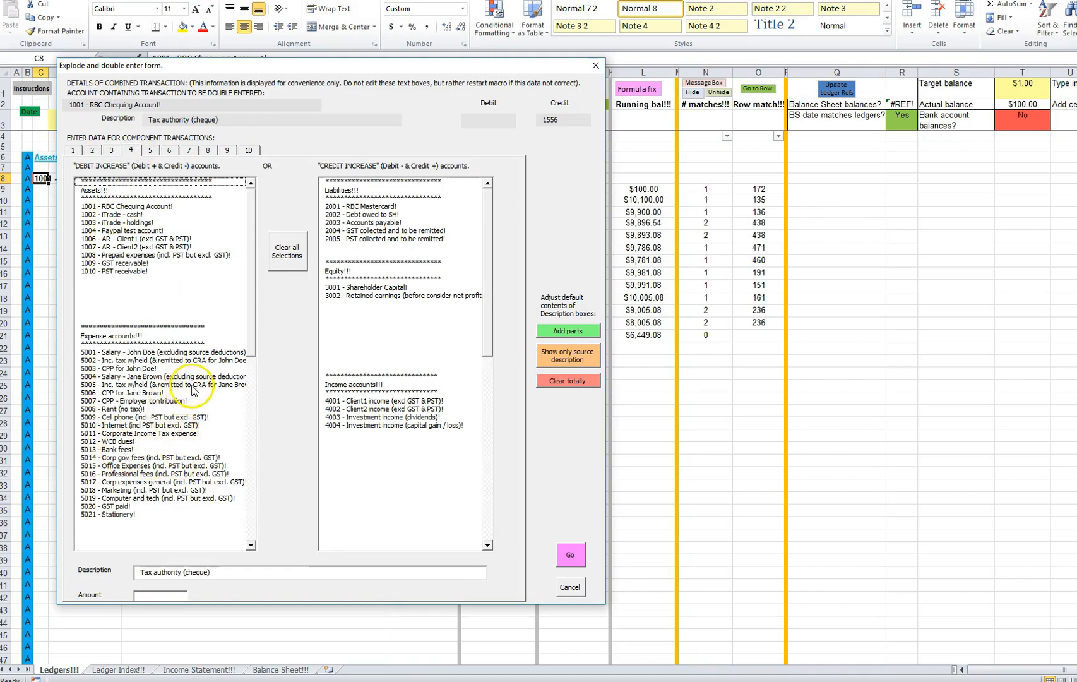
pyautogui.click(174, 392)
pyautogui.click(149, 595)
pyautogui.write('200')
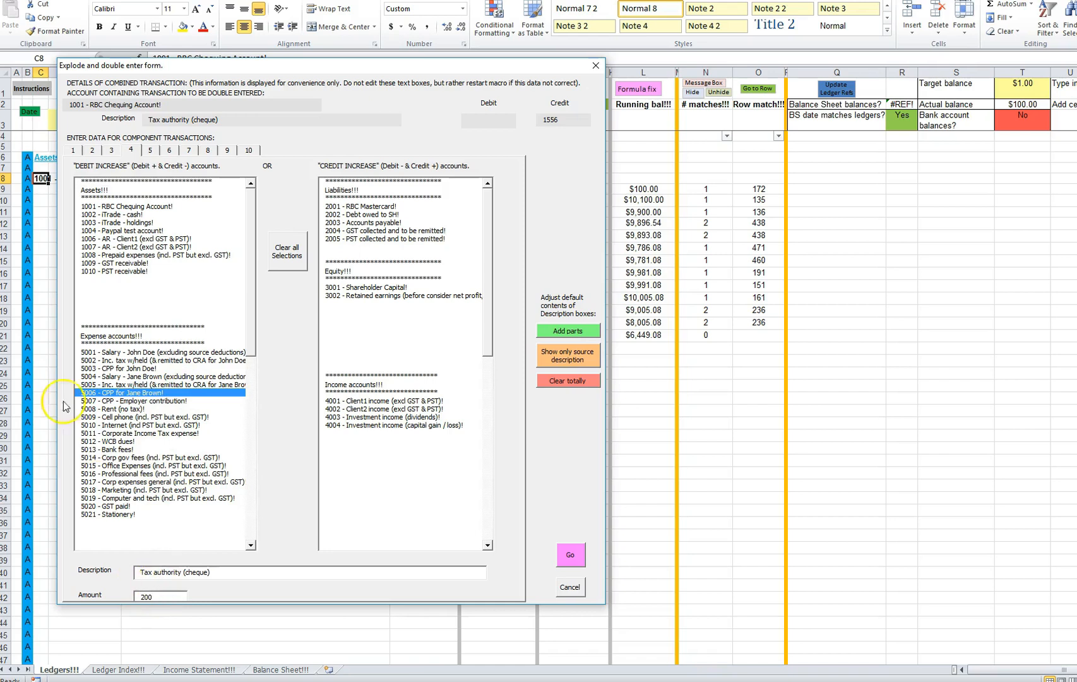
# Step: Allocate 146 to expense account 5007 - CPP - Employer contribution as component 5, and generate the results of the entered data
pyautogui.click(150, 150)
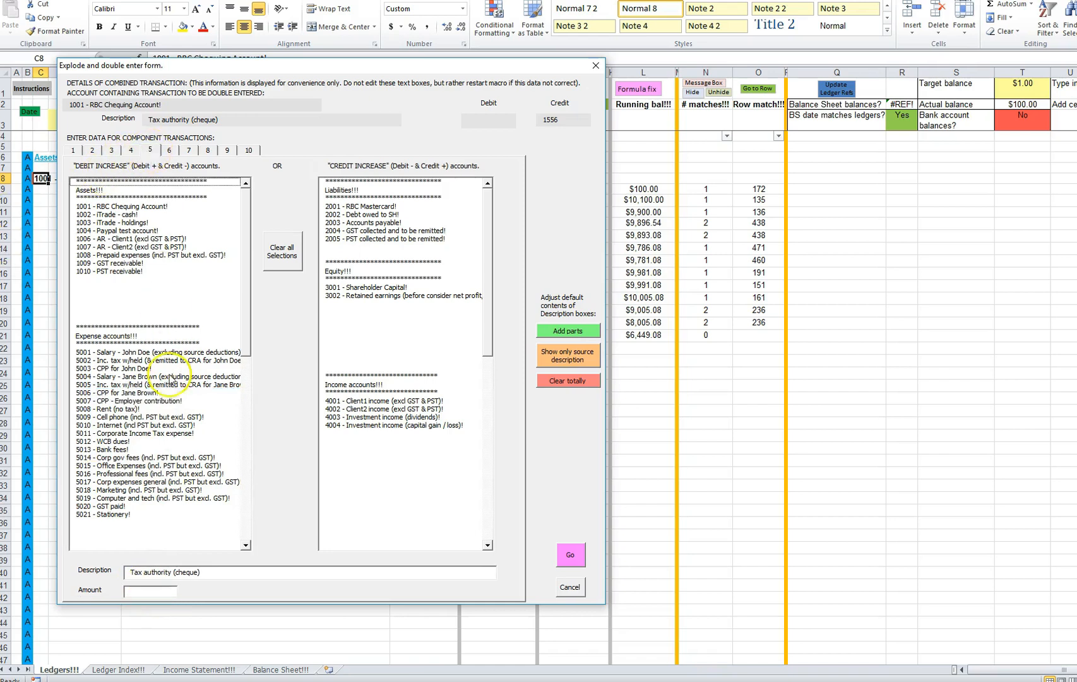
pyautogui.click(155, 400)
pyautogui.click(138, 594)
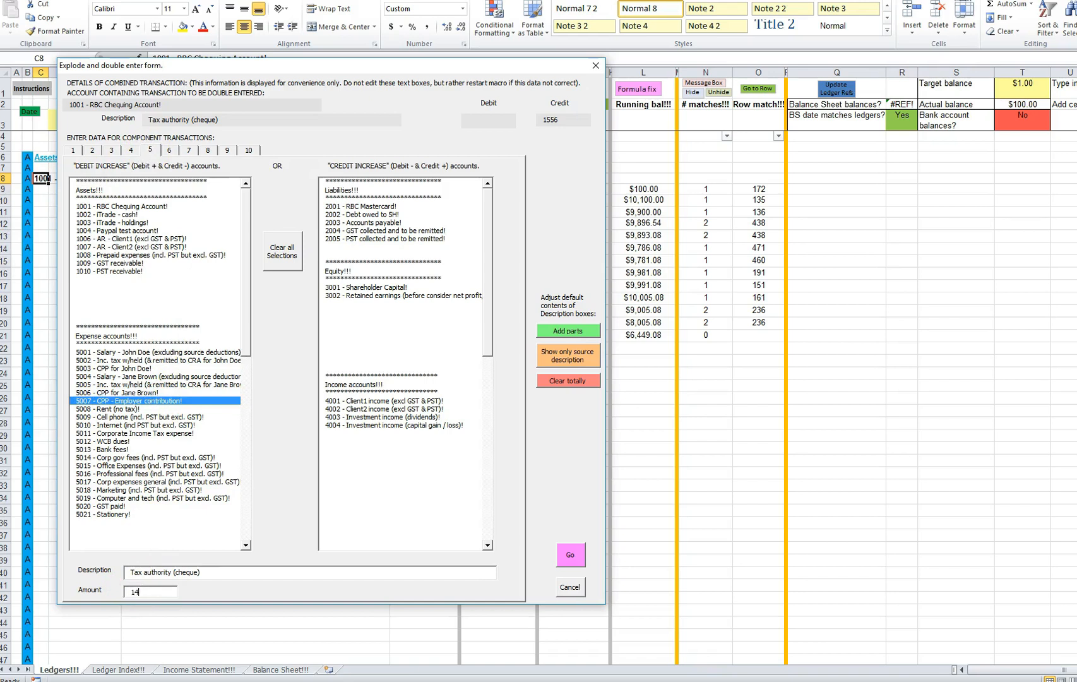
pyautogui.click(573, 547)
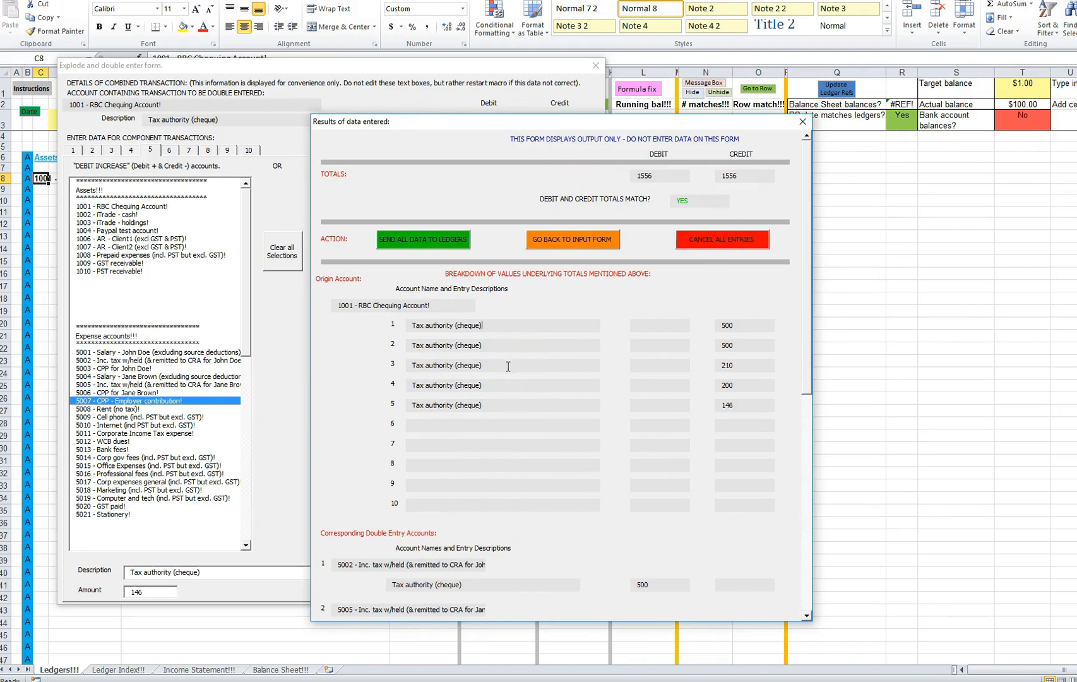
# Step: Go back to the input form to add part numbering to the component descriptions, and send all data to the ledgers
pyautogui.click(572, 241)
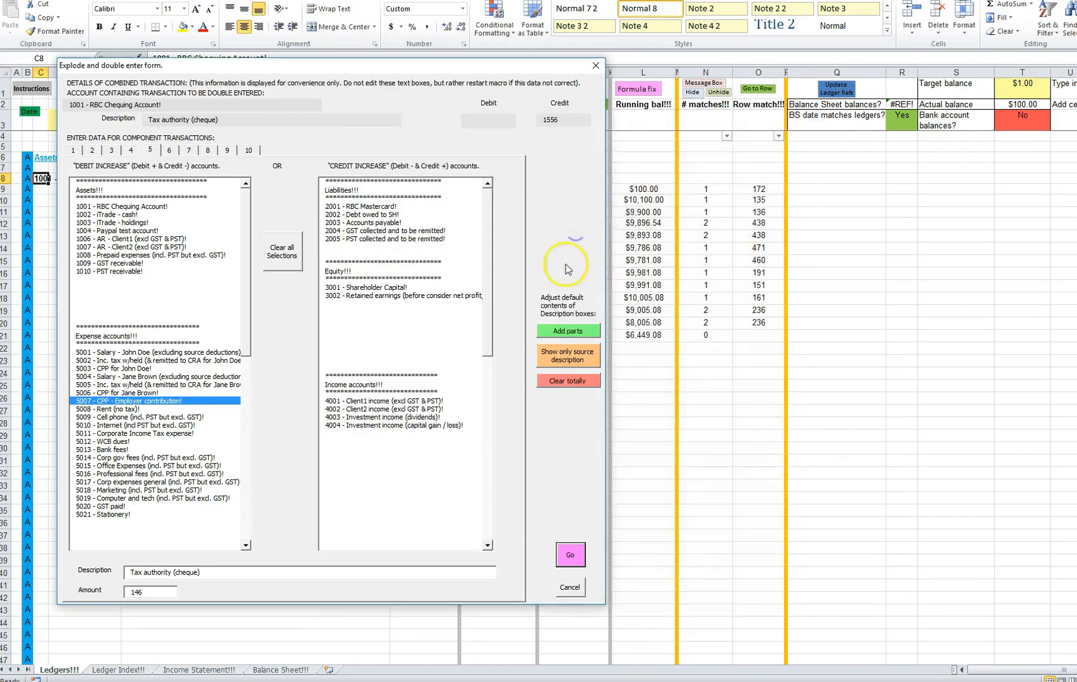
pyautogui.click(566, 332)
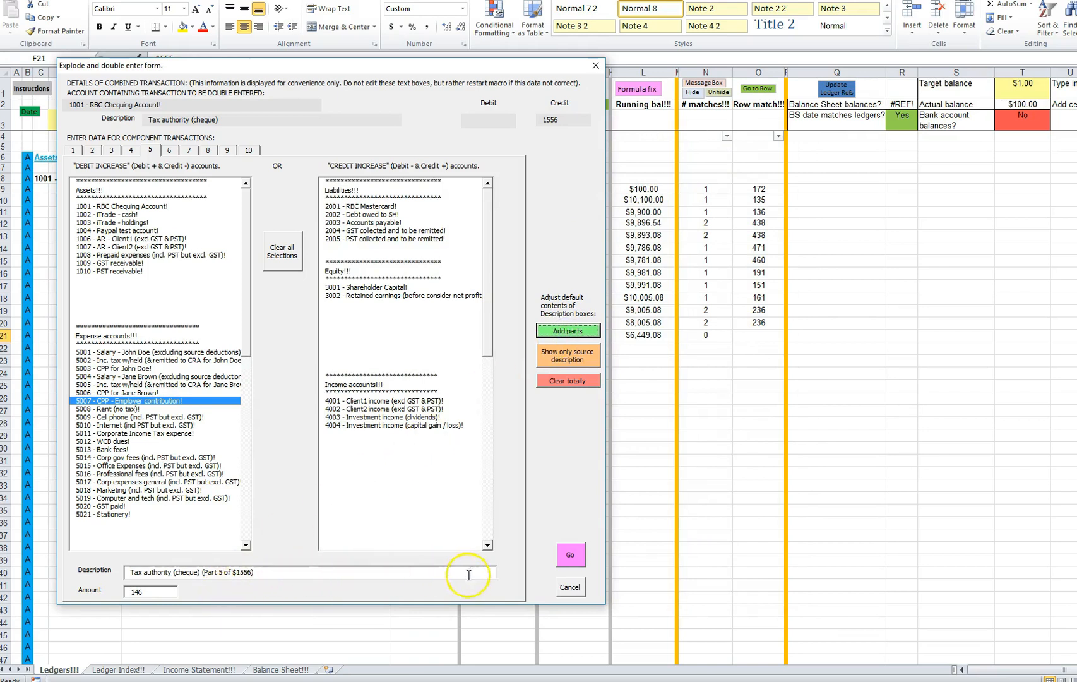
pyautogui.click(570, 551)
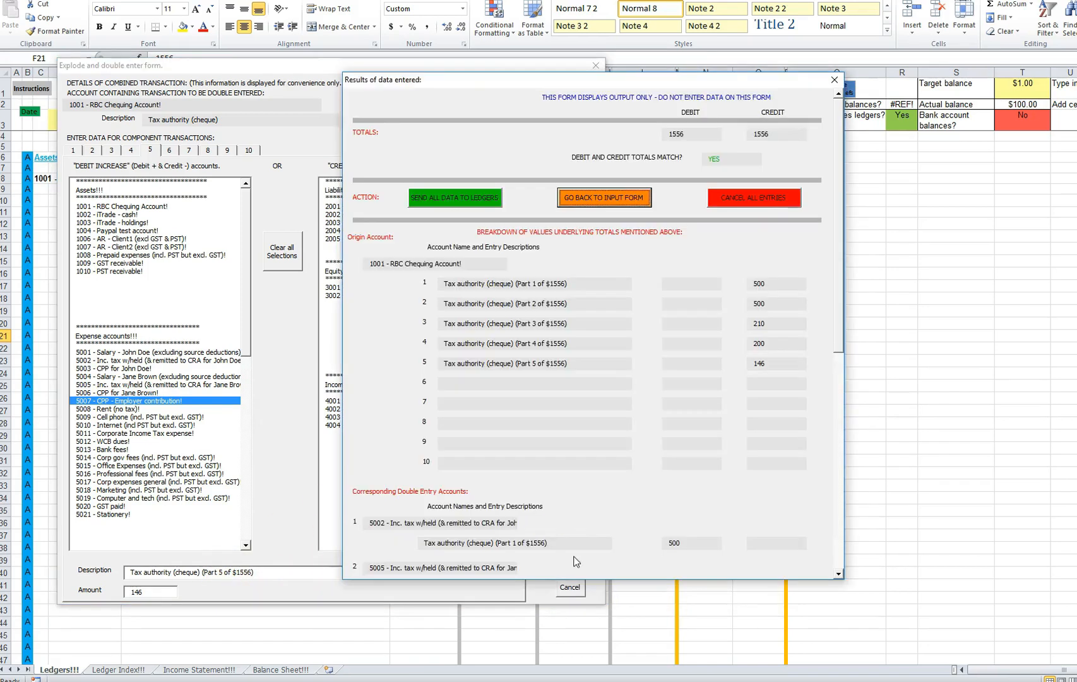
pyautogui.moveTo(831, 235); pyautogui.dragTo(849, 202)
pyautogui.click(445, 198)
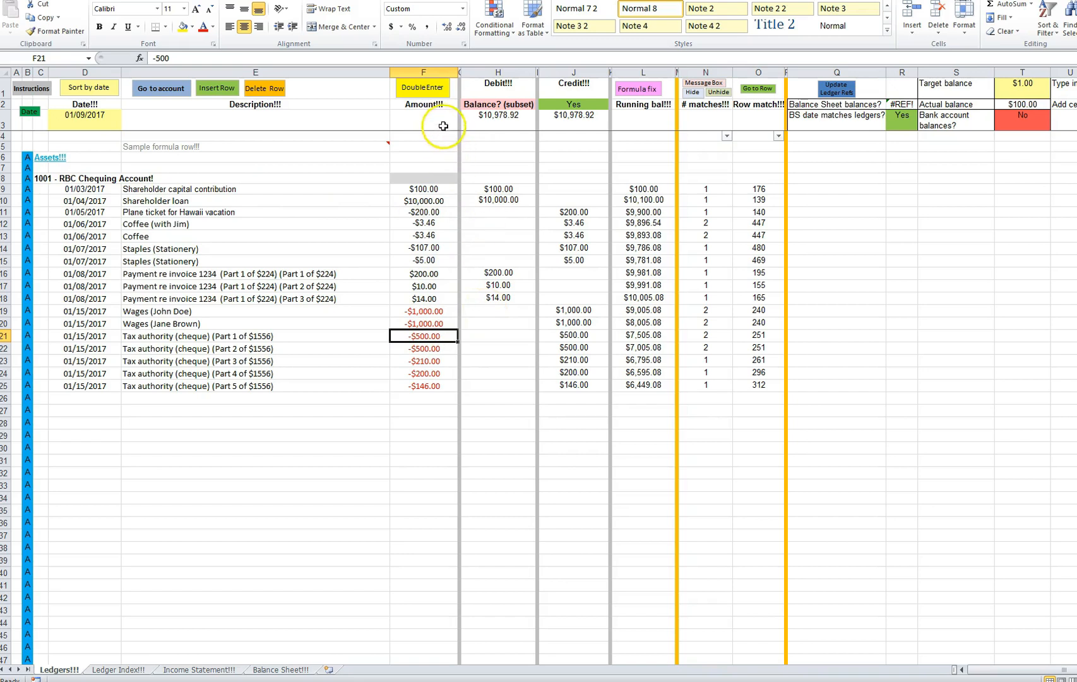
pyautogui.click(422, 88)
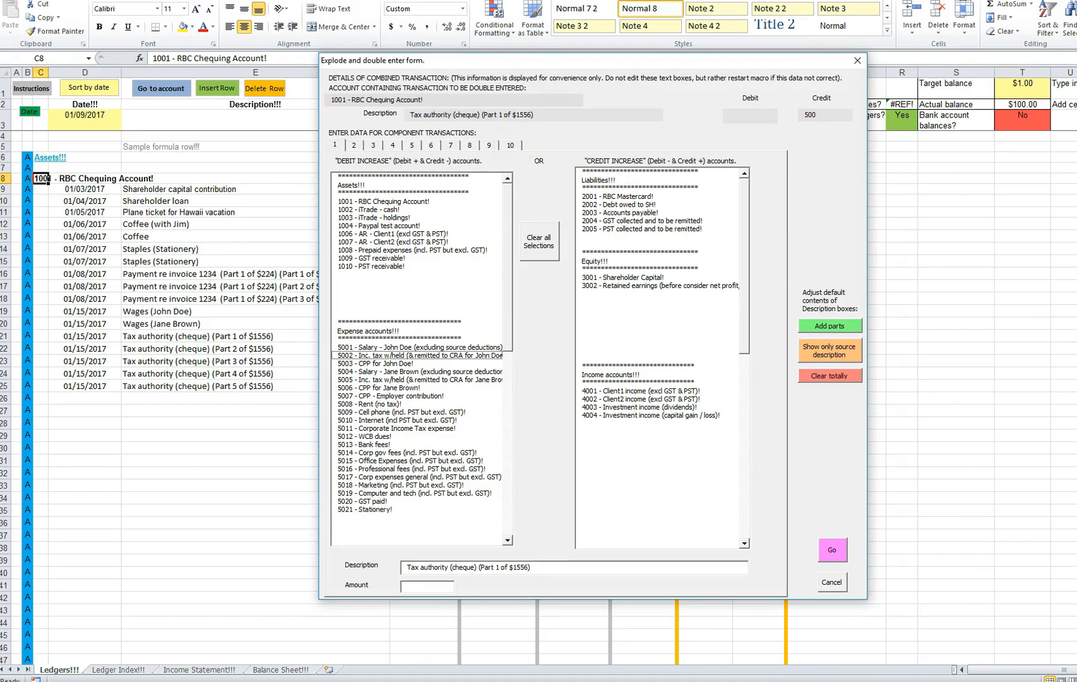
pyautogui.moveTo(1076, 37); pyautogui.dragTo(737, 51)
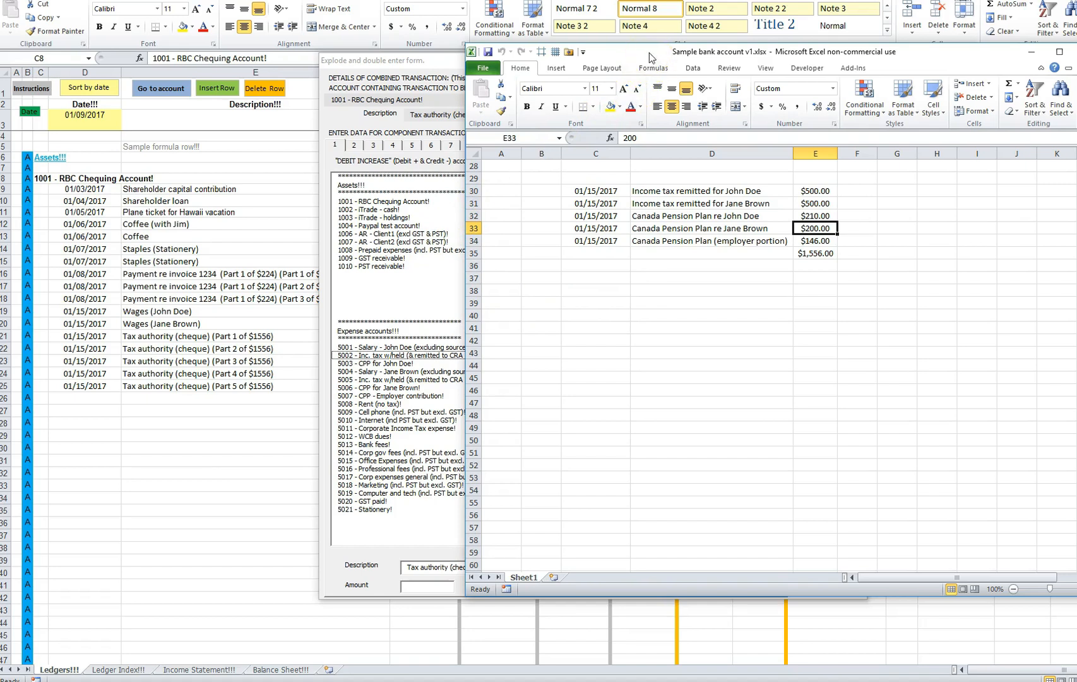
pyautogui.moveTo(805, 51); pyautogui.dragTo(1076, 52)
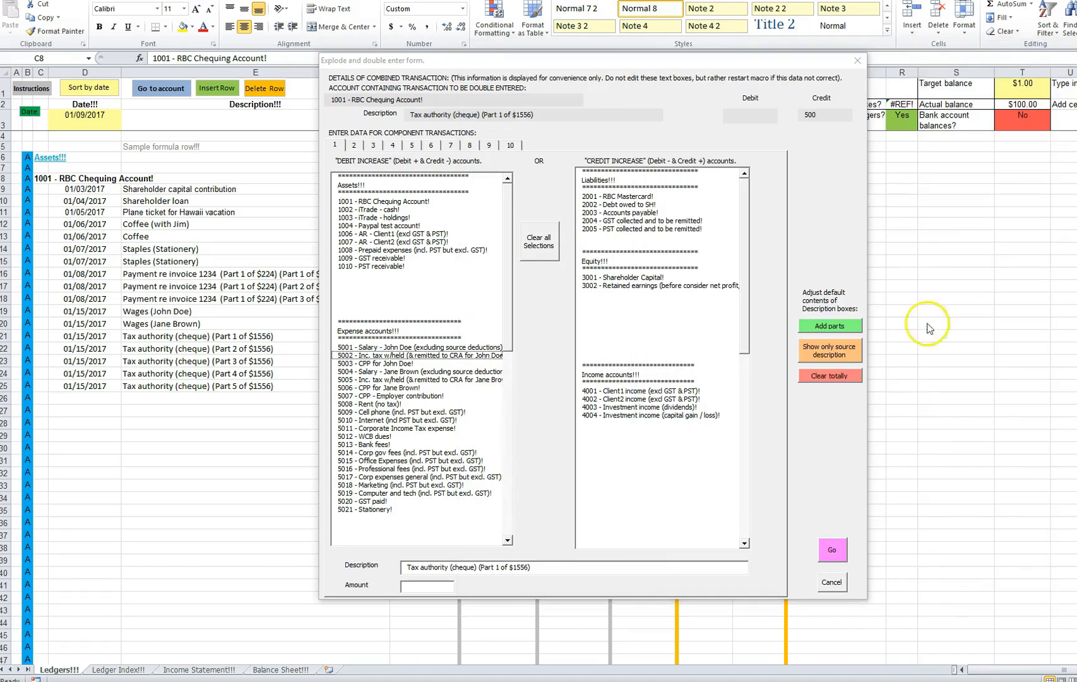
pyautogui.click(835, 582)
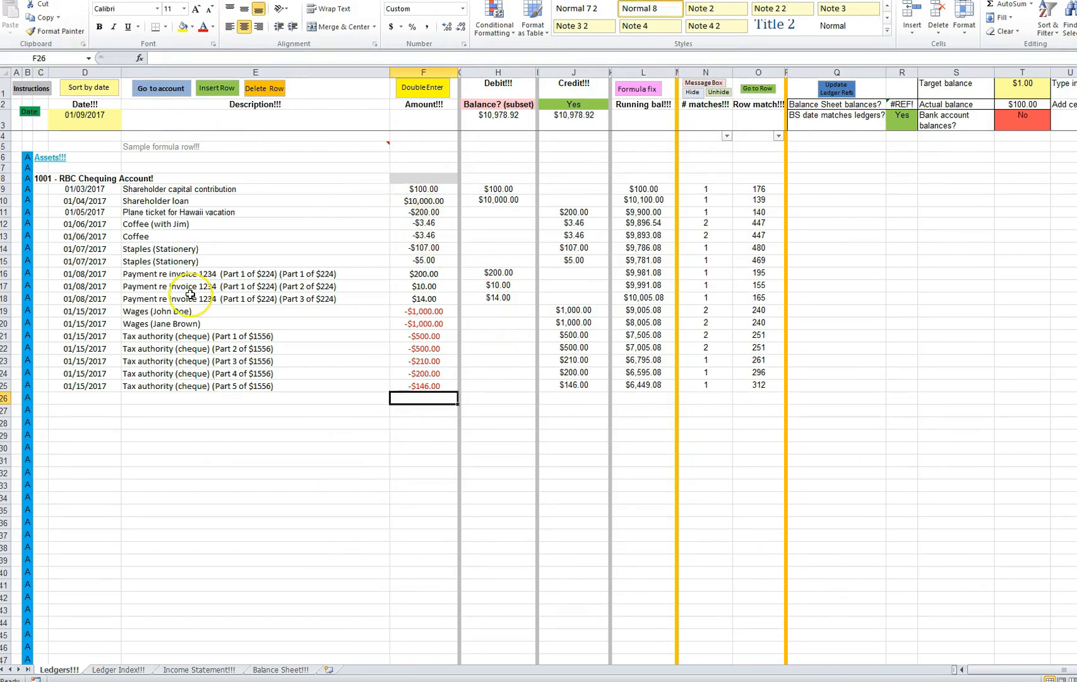
# Step: Record the cell phone bill in the RBC Chequing Account: date 1/16/2017, description "Cell phone bill", amount -$50
pyautogui.click(72, 399)
pyautogui.write('1/16/2017')
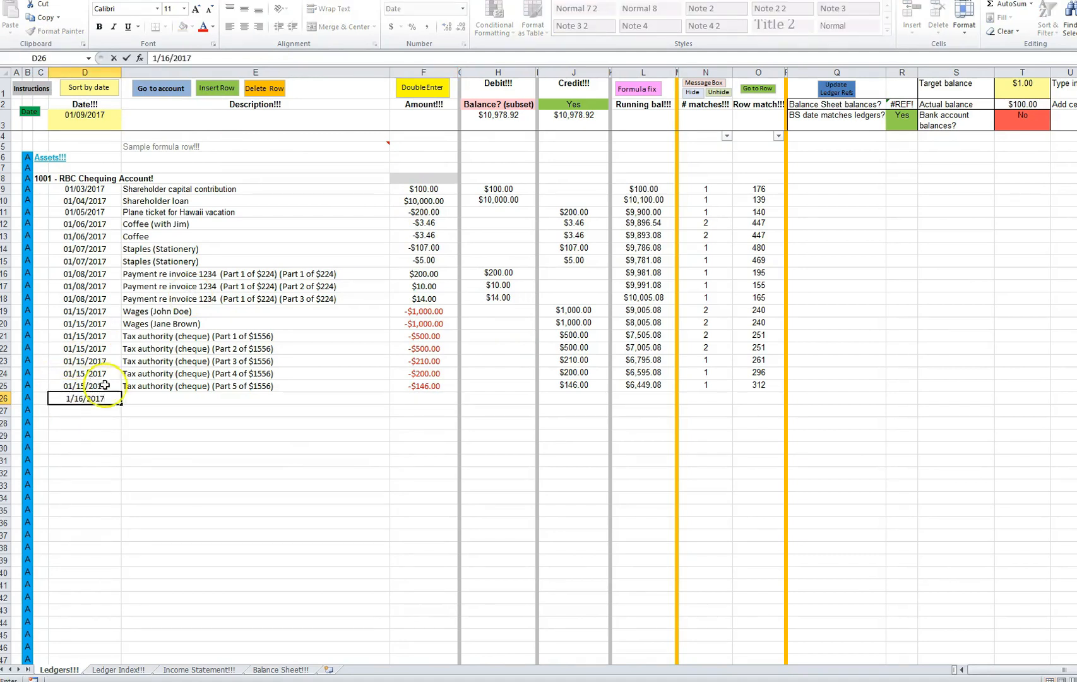
pyautogui.click(137, 395)
pyautogui.write('Cell phone bill')
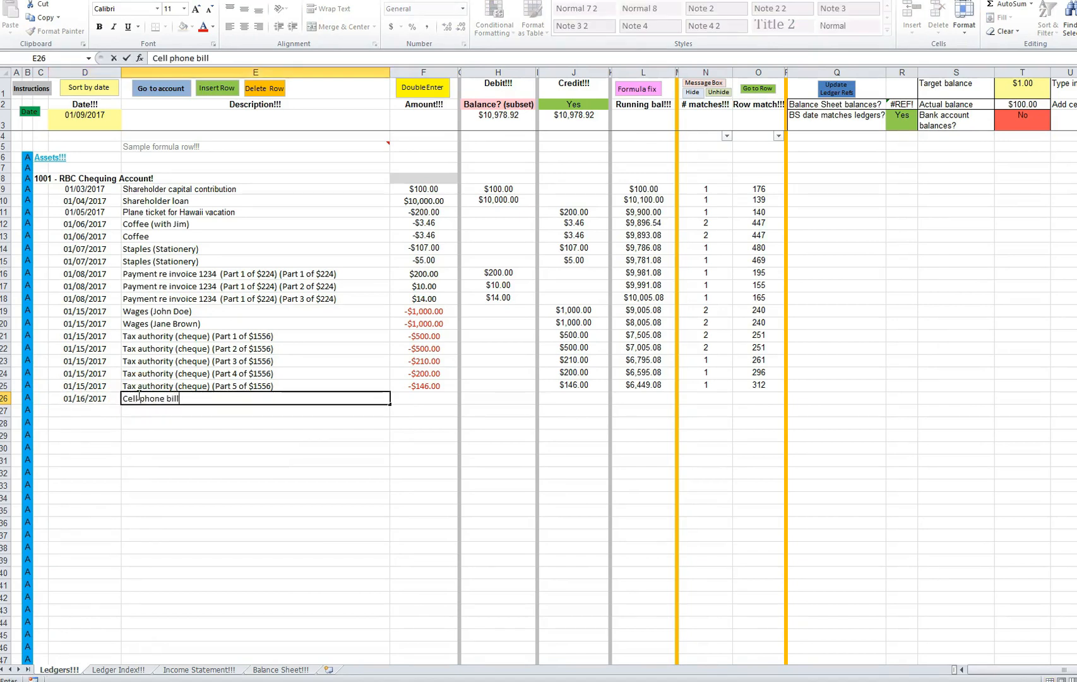
pyautogui.press('Tab')
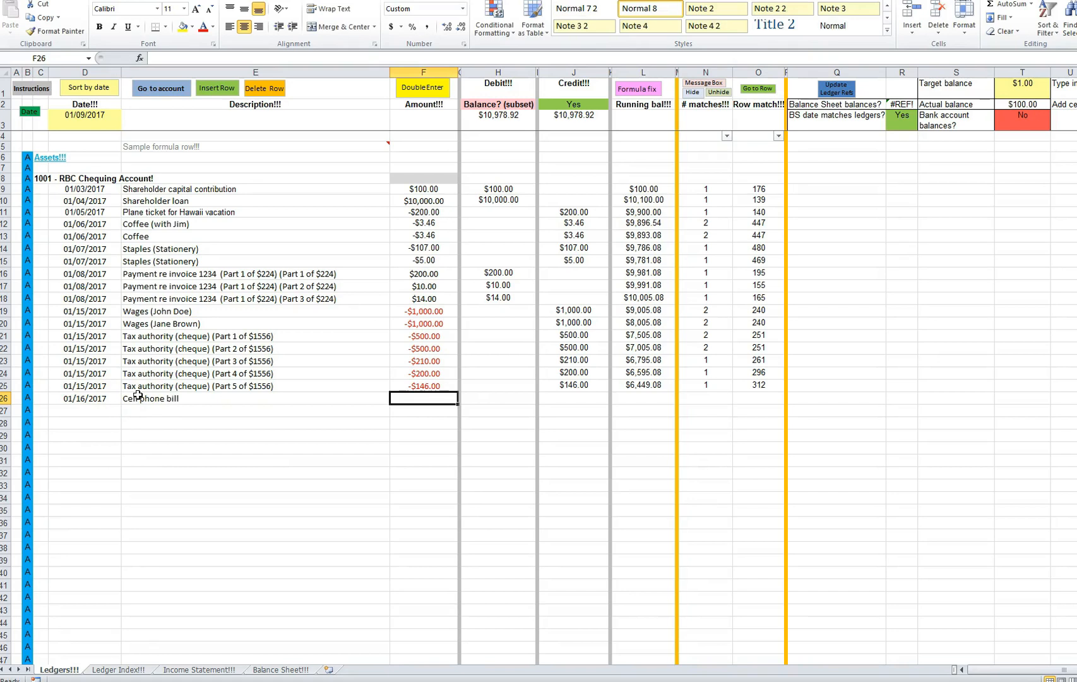
pyautogui.write('-$50')
pyautogui.press('Return')
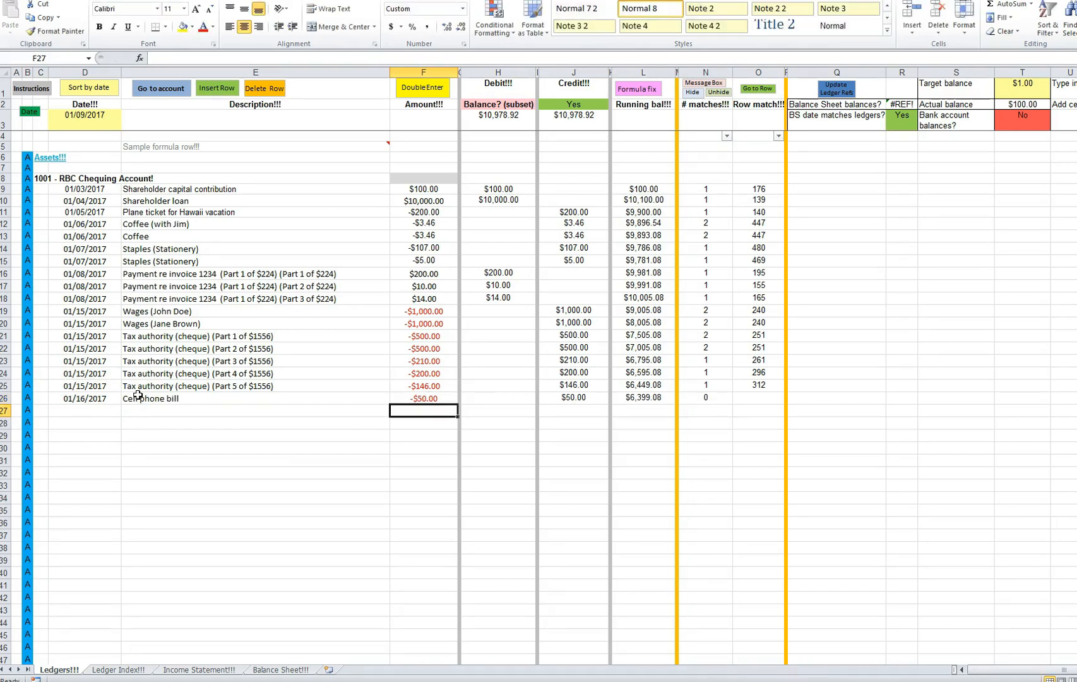
pyautogui.moveTo(86, 397); pyautogui.dragTo(420, 399)
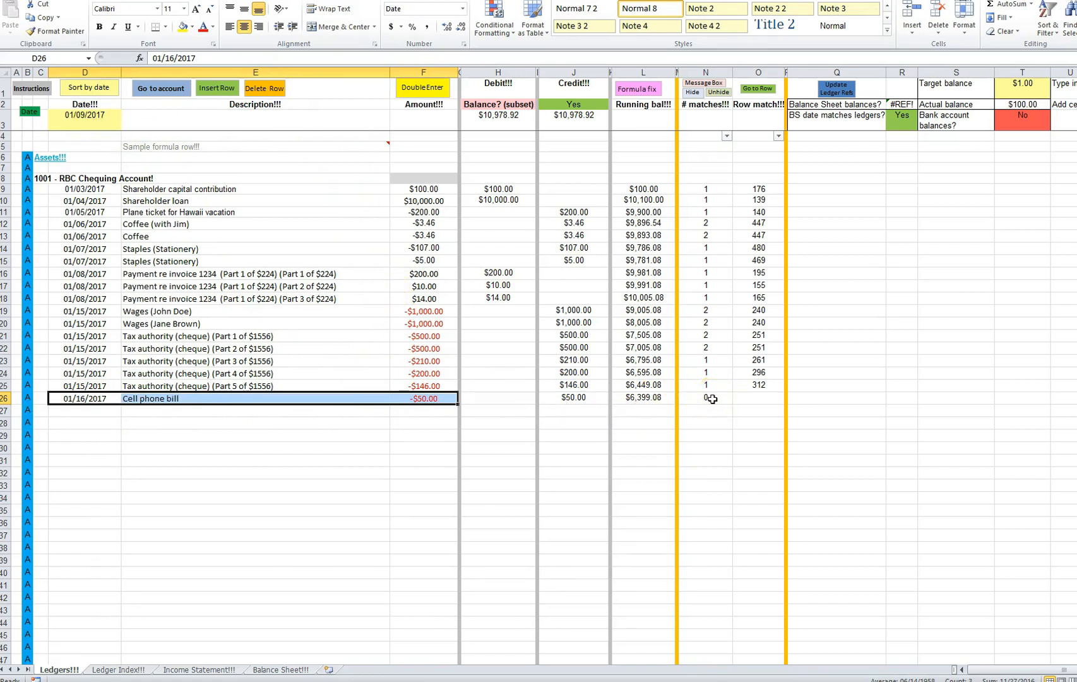
pyautogui.click(428, 396)
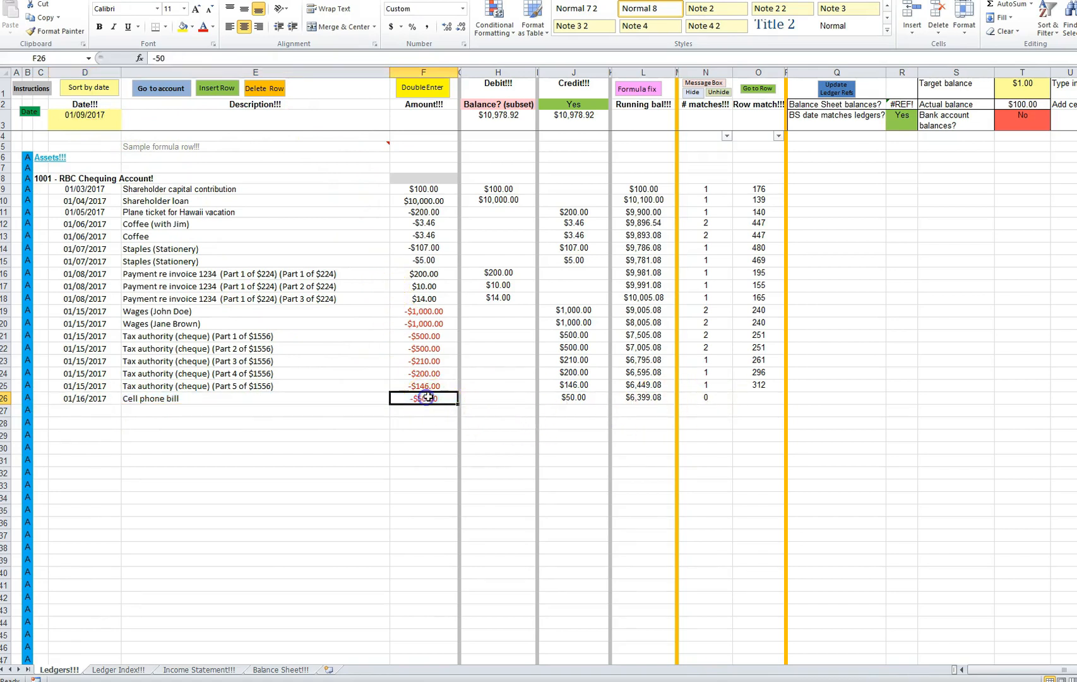
pyautogui.click(492, 400)
pyautogui.click(96, 399)
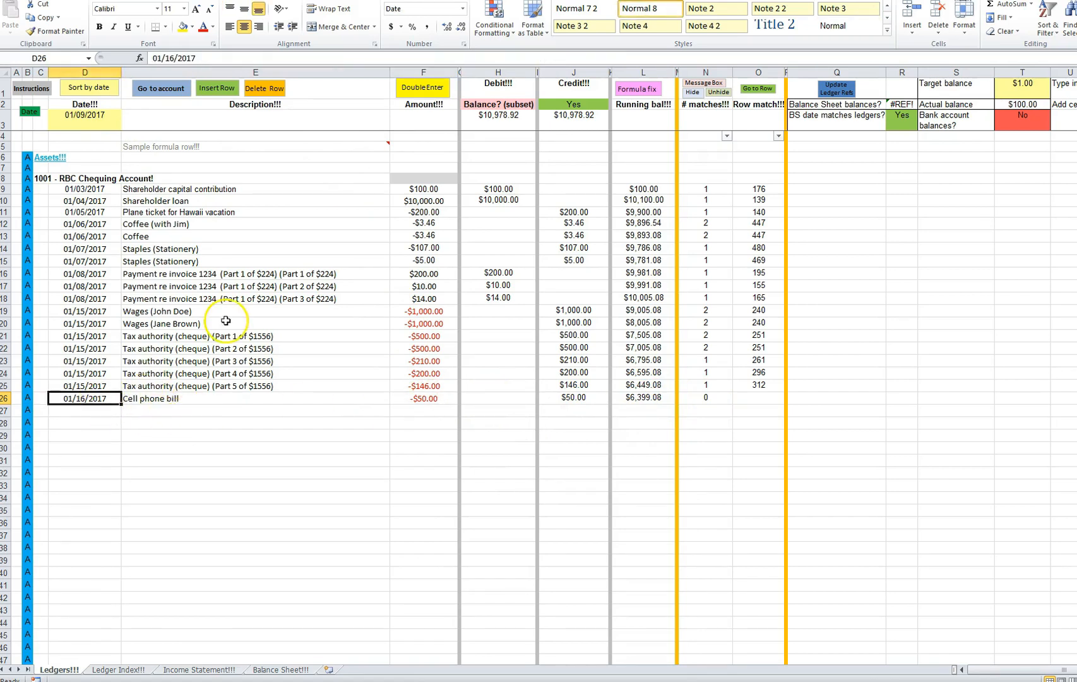
# Step: Go to expense account 5009 - Cell phone (incl. PST but excl. GST)
pyautogui.click(164, 89)
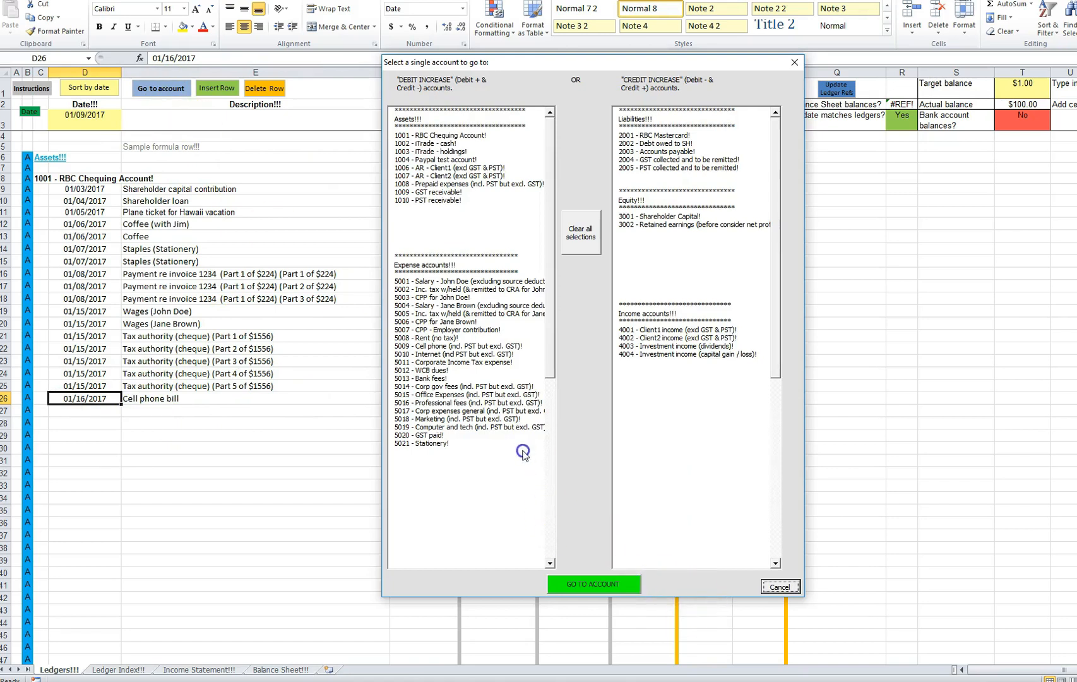
pyautogui.click(434, 345)
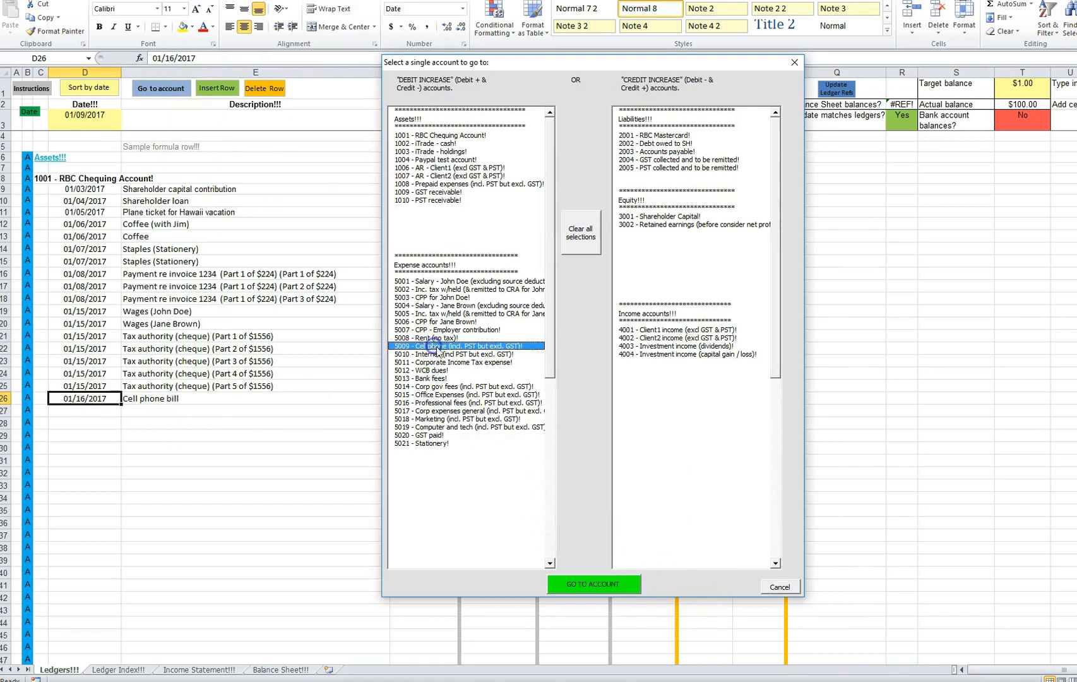
pyautogui.click(446, 346)
pyautogui.click(592, 584)
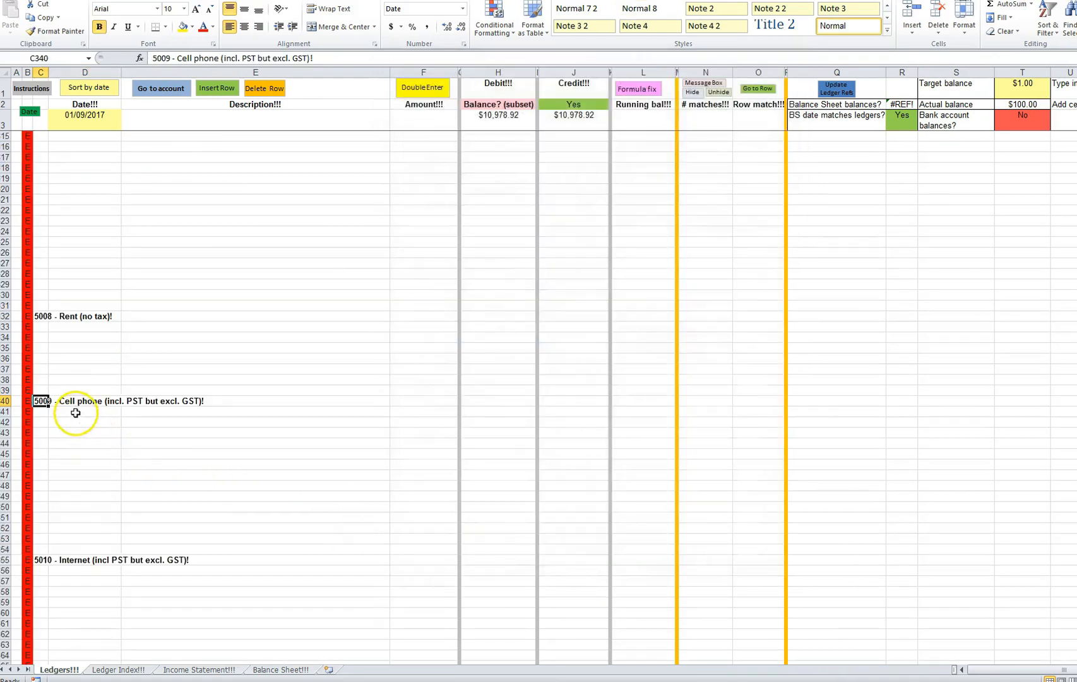
# Step: Enter the cell phone expense under account 5009: date 1/17/2017, description "Cell payment (draaag)", amount 50
pyautogui.click(76, 412)
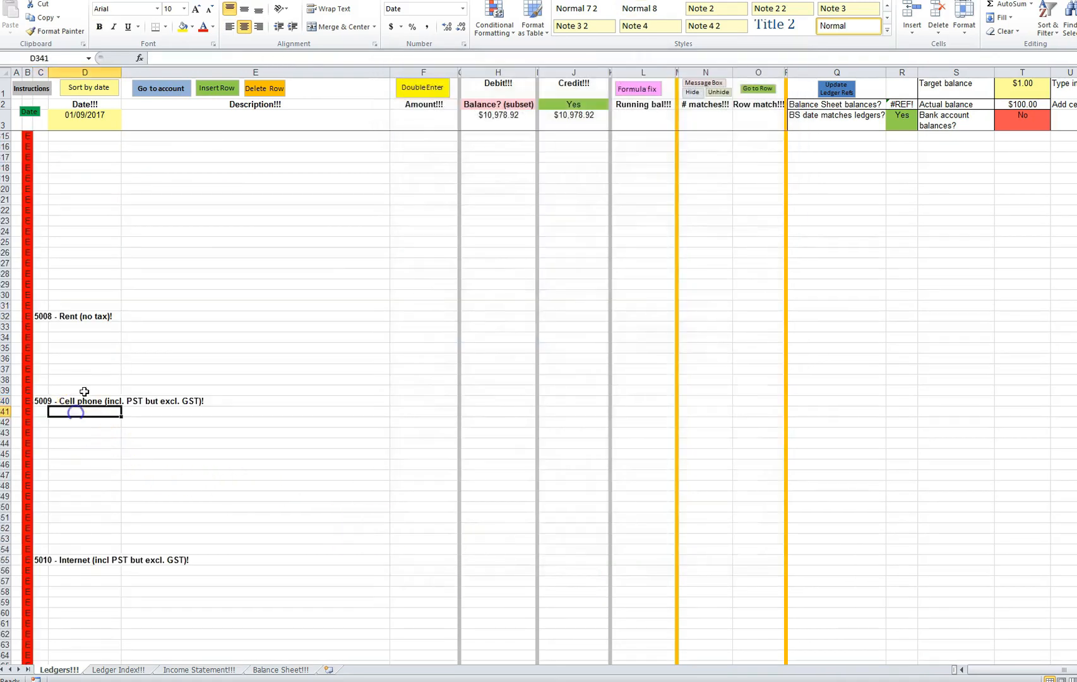
pyautogui.write('1/17/2017')
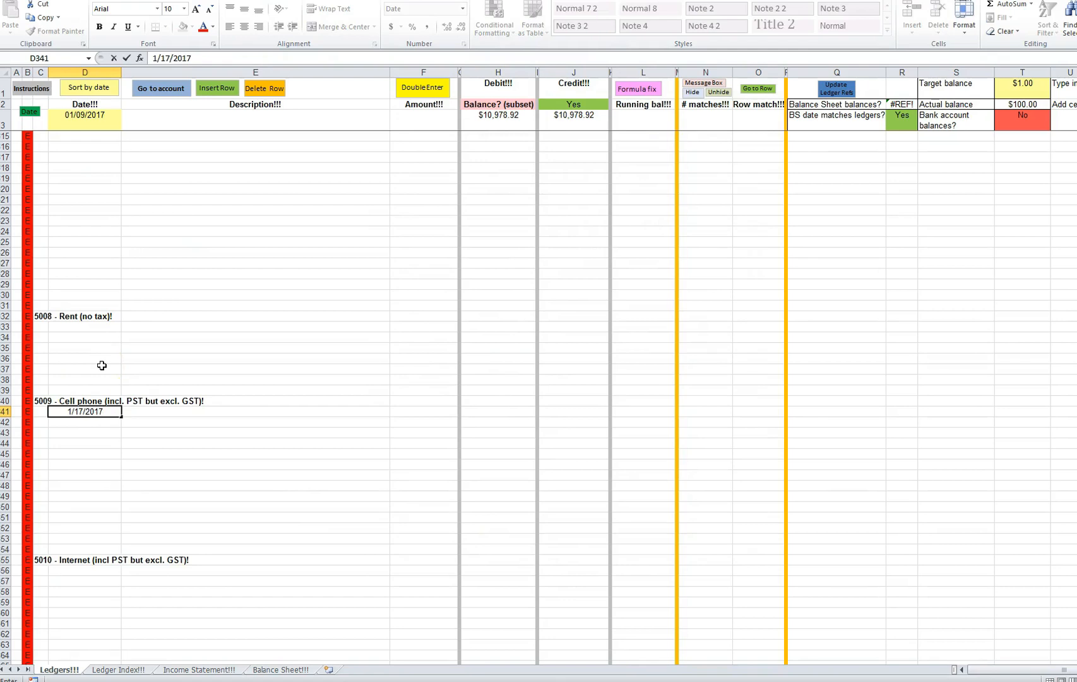
pyautogui.press('Tab')
pyautogui.write('Ce')
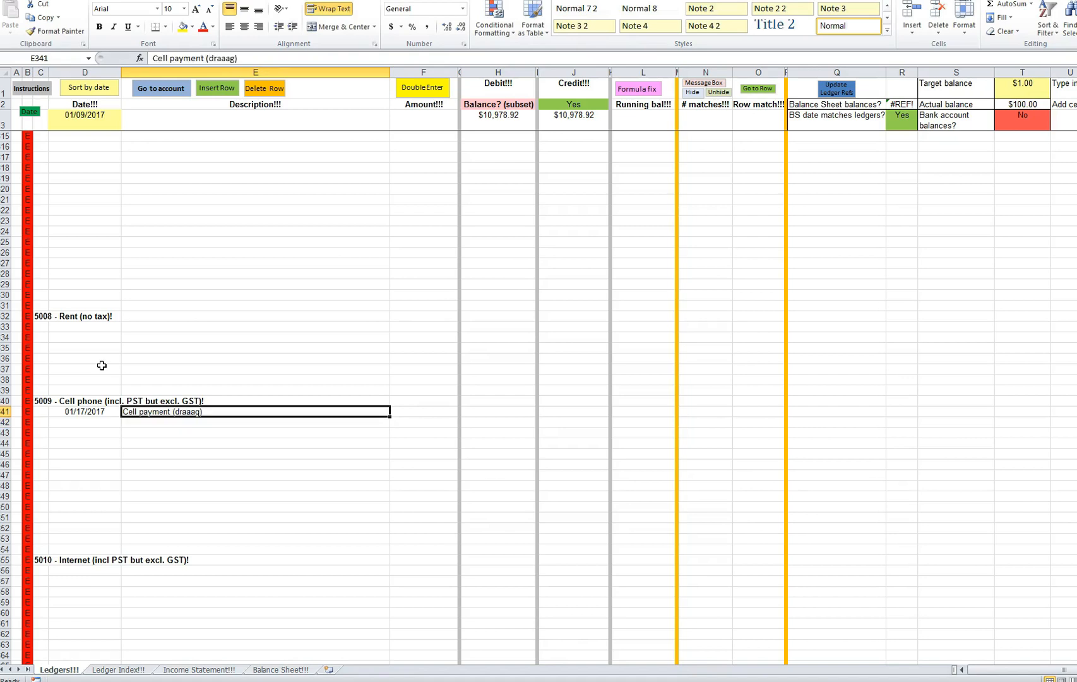
pyautogui.press('Tab')
pyautogui.press('Tab')
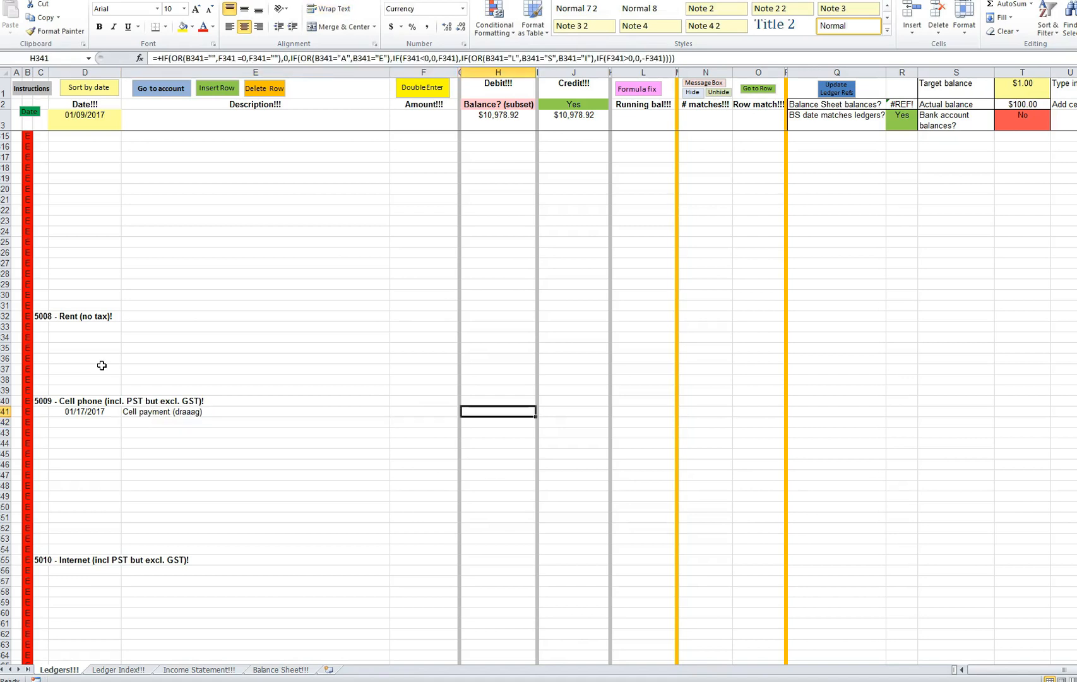
pyautogui.press('Left')
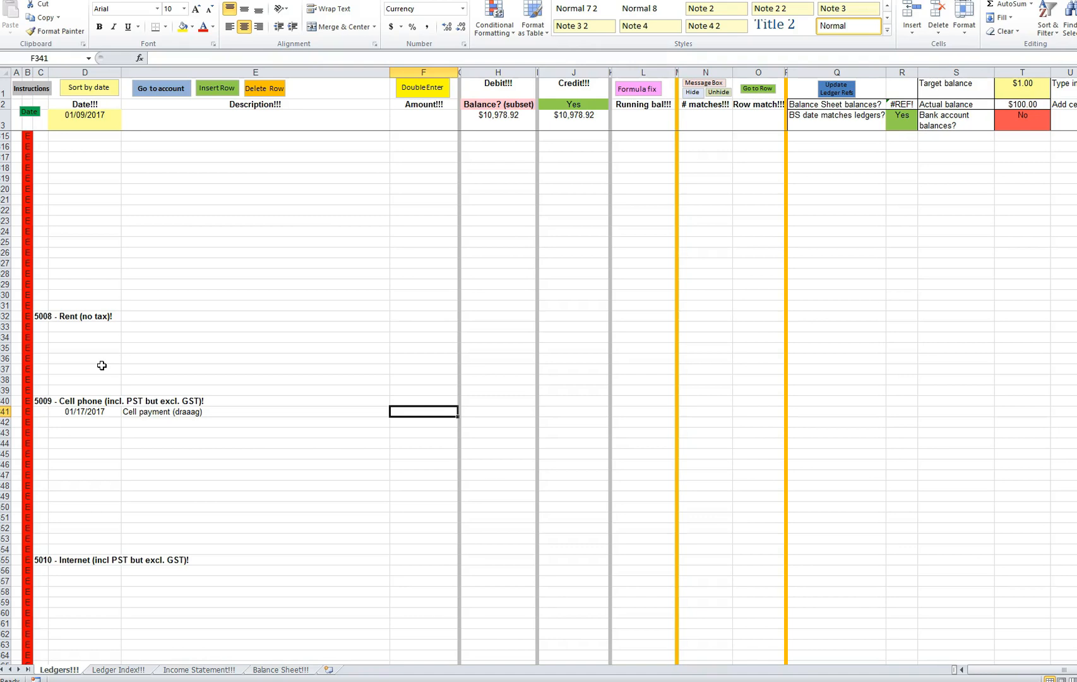
pyautogui.write('50')
pyautogui.press('Return')
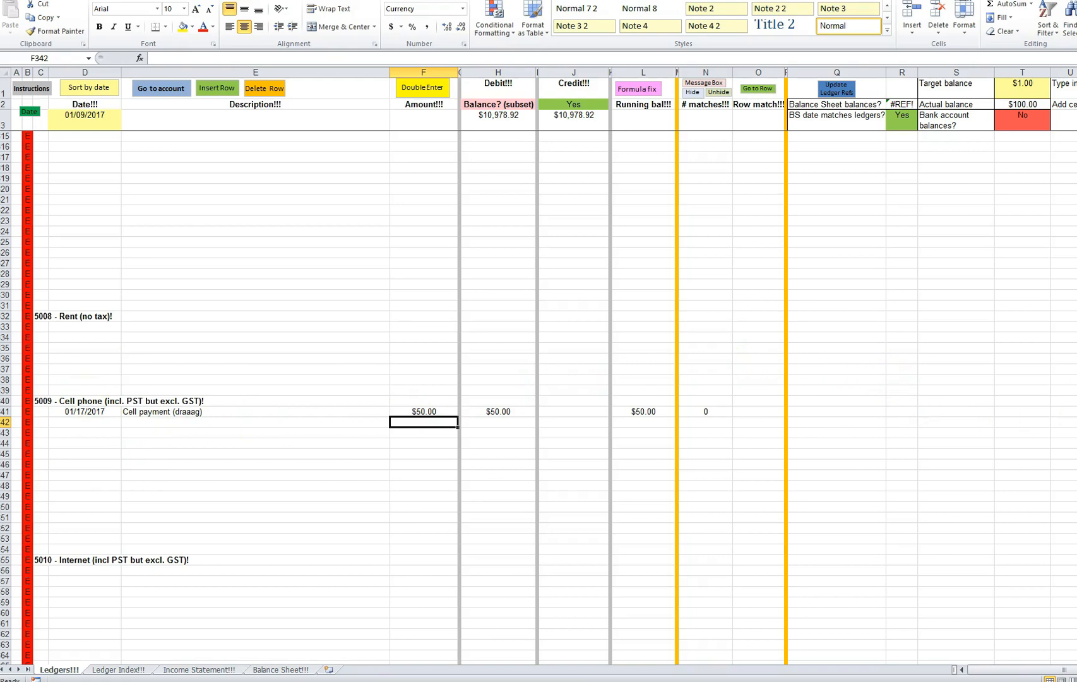
# Step: Check the cell phone bill's date in the chequing account and correct the account 5009 entry's date to 01/16/2017
pyautogui.scroll(20, 537, 397)
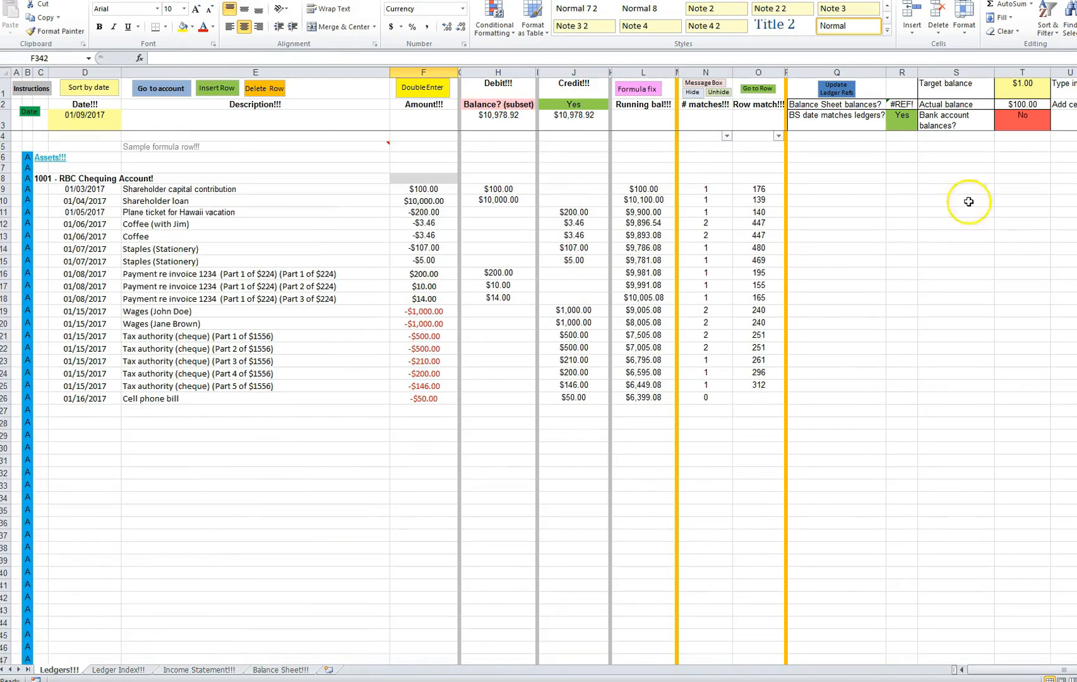
pyautogui.click(78, 398)
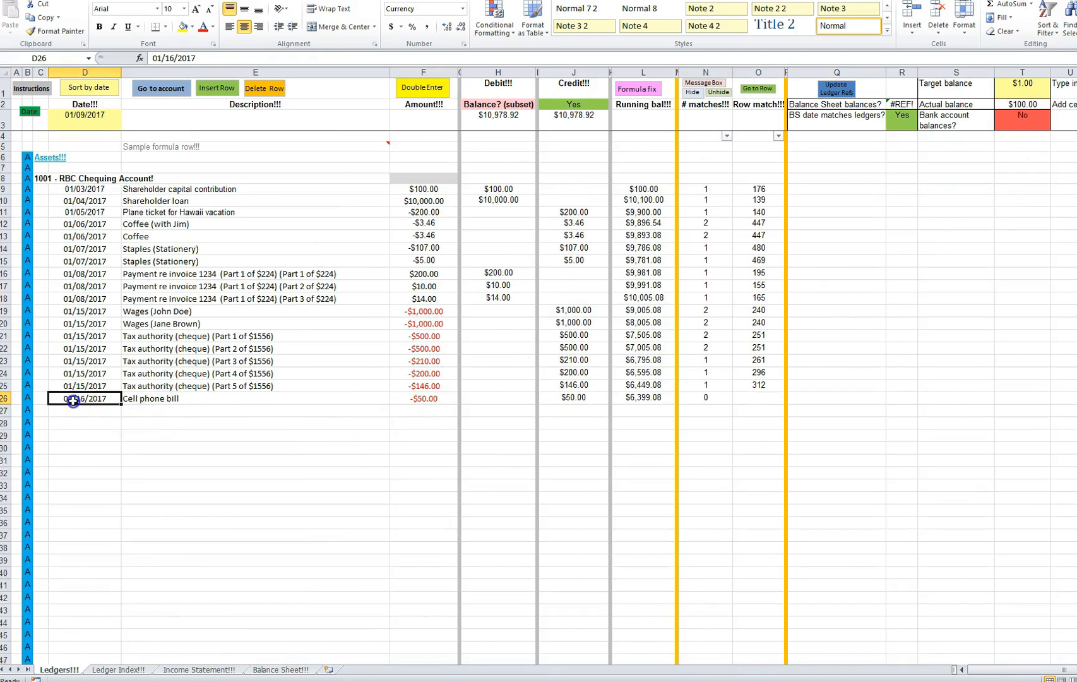
pyautogui.scroll(-2, 267, 384)
pyautogui.scroll(-20, 267, 385)
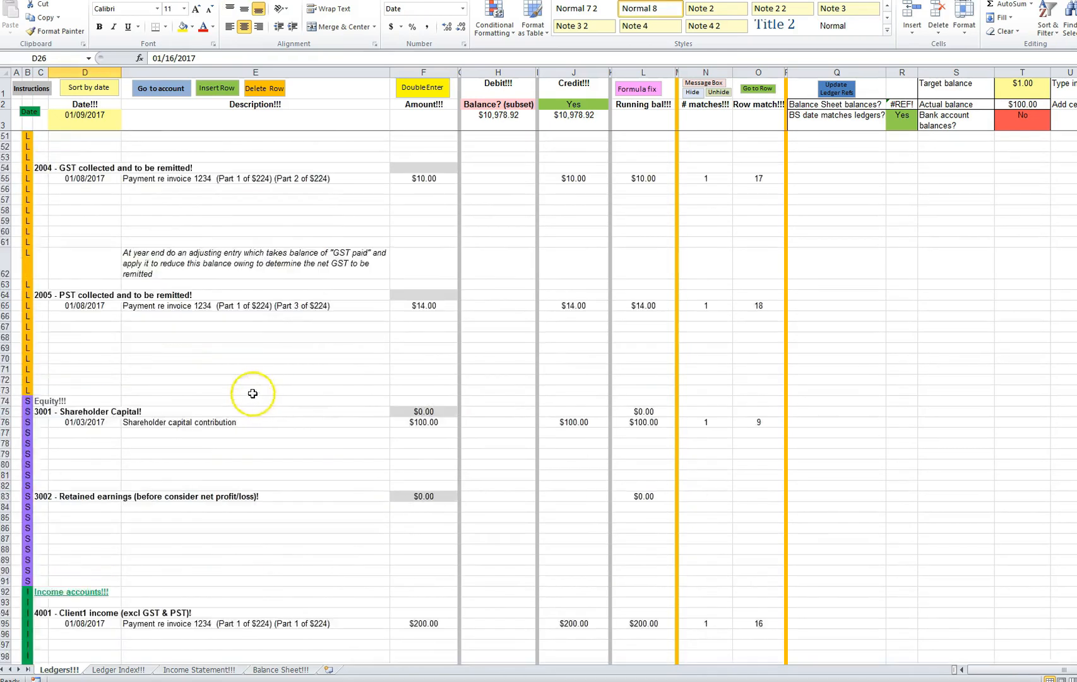
pyautogui.click(166, 102)
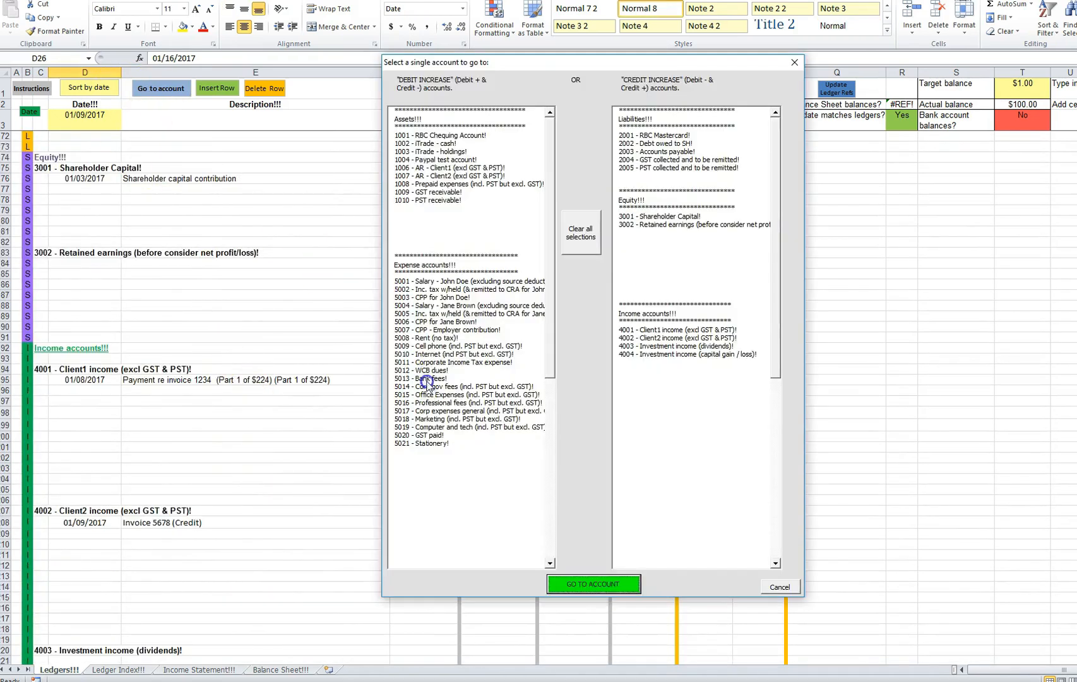
pyautogui.click(433, 346)
pyautogui.click(585, 585)
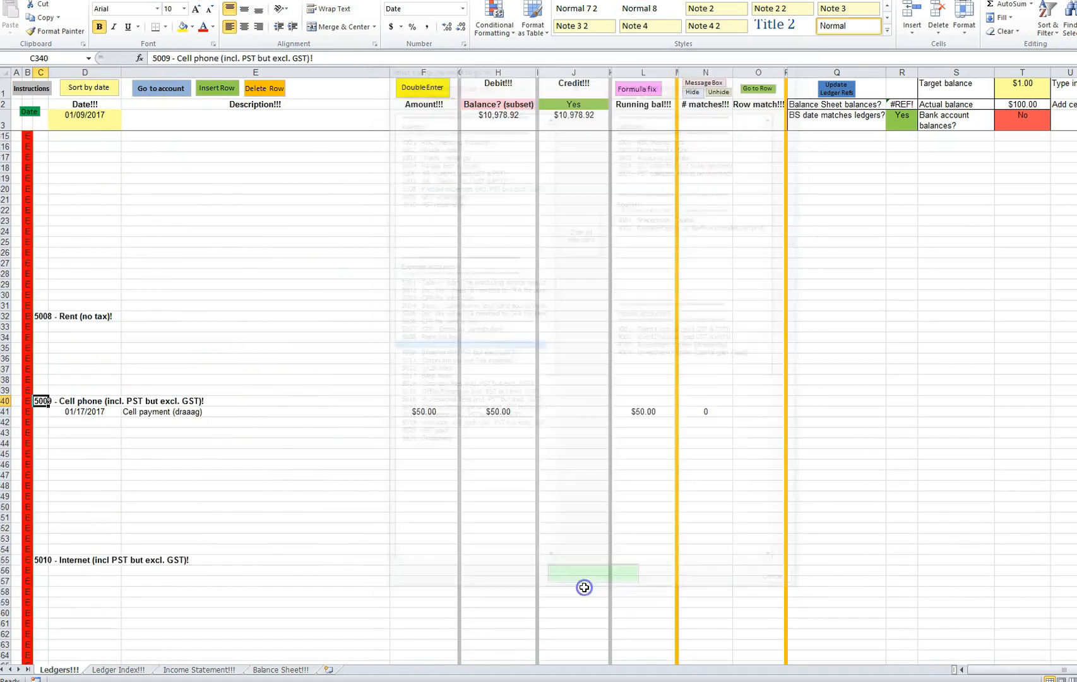
pyautogui.click(104, 412)
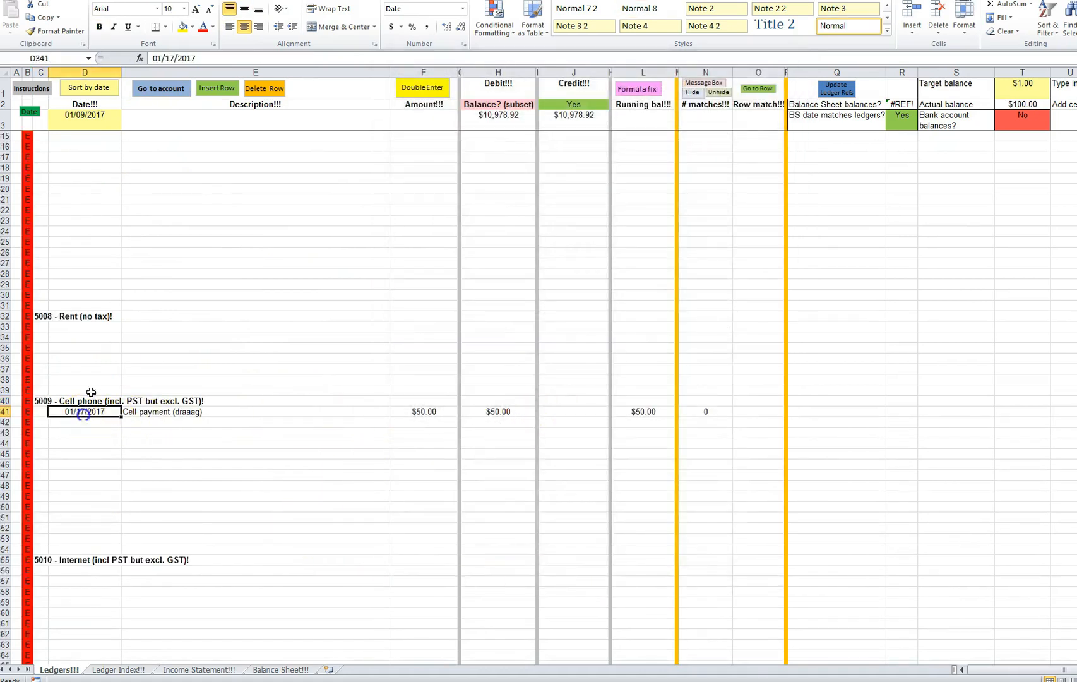
pyautogui.press('F2')
pyautogui.press('Delete')
pyautogui.write('6')
pyautogui.press('Return')
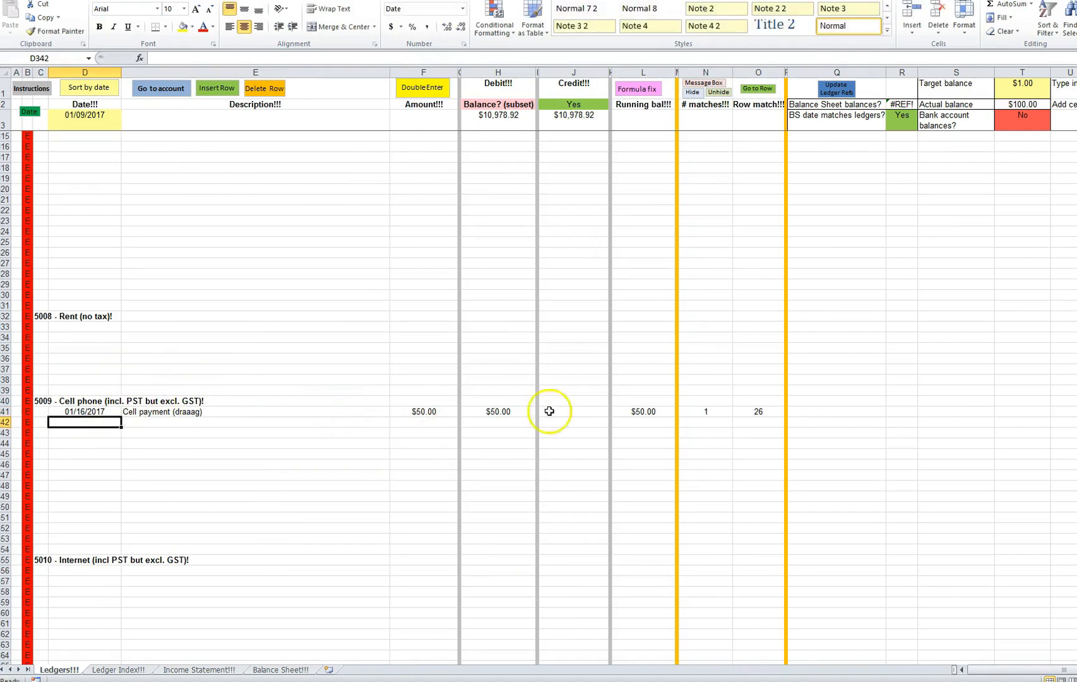
# Step: Jump from the cell payment to its matching row in the chequing account, and set the ledgers' balance date to 1/16/2017
pyautogui.click(759, 413)
pyautogui.click(757, 88)
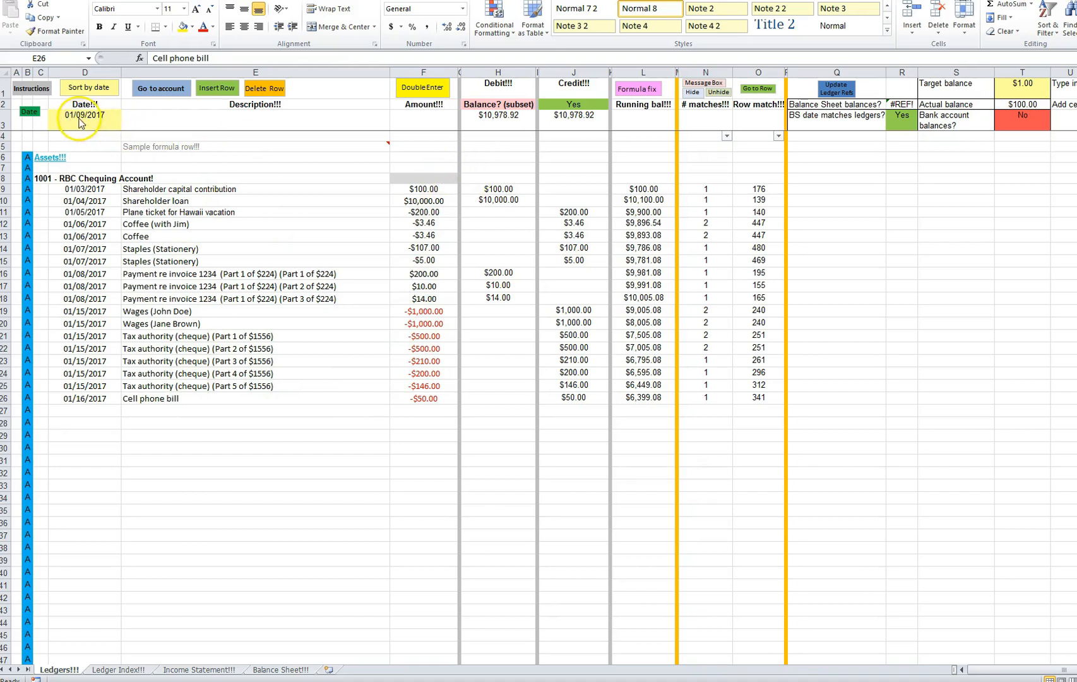
pyautogui.click(77, 399)
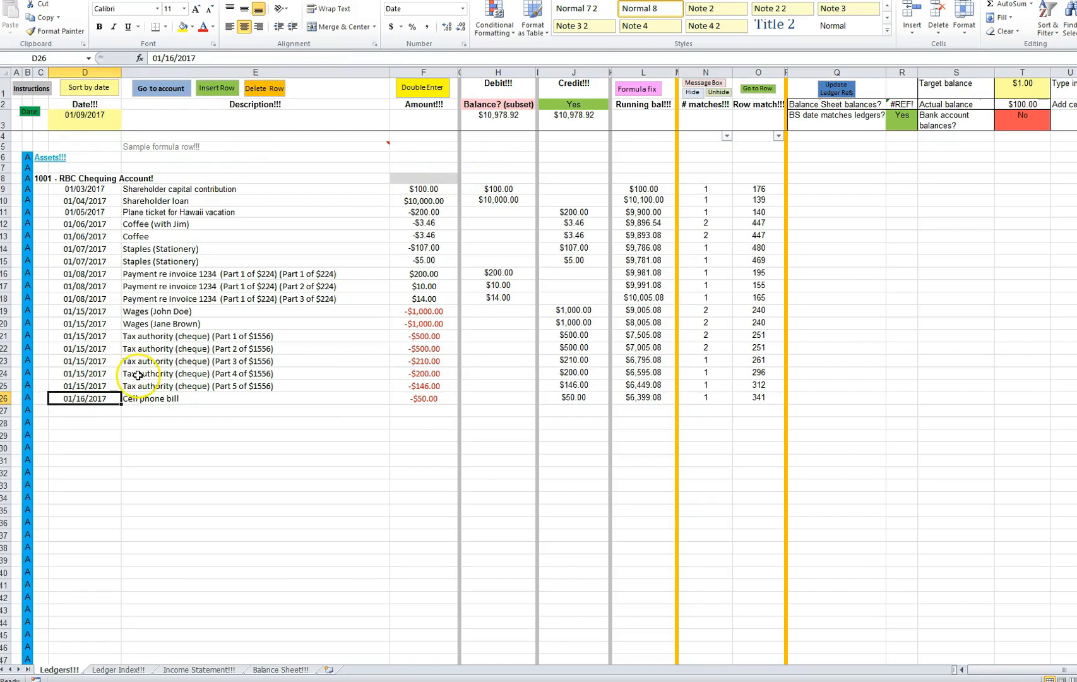
pyautogui.click(76, 120)
pyautogui.write('1')
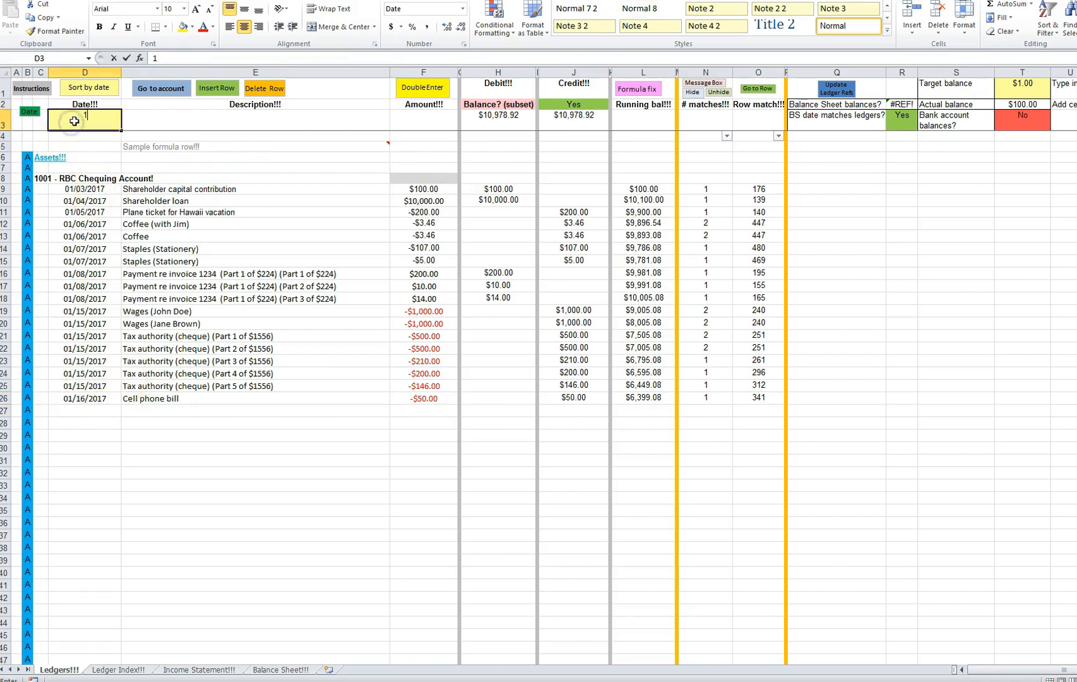
pyautogui.write('/16/2017')
pyautogui.press('Return')
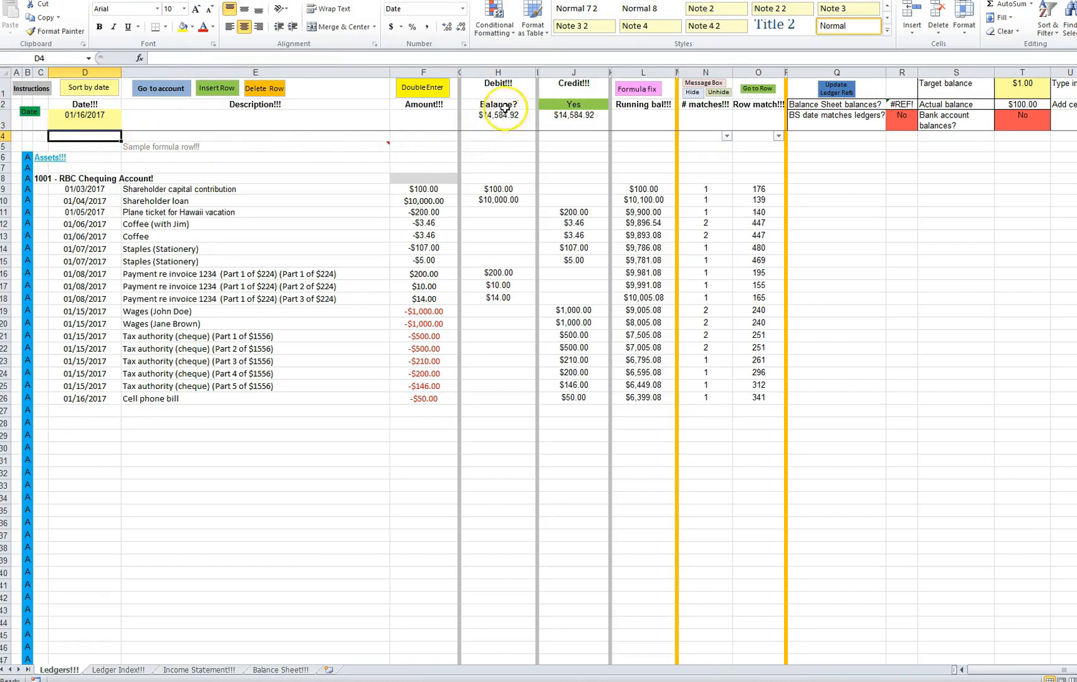
# Step: Inspect the debit and credit balance check and the balance sheet, and update the balance sheet's ledger references
pyautogui.click(570, 104)
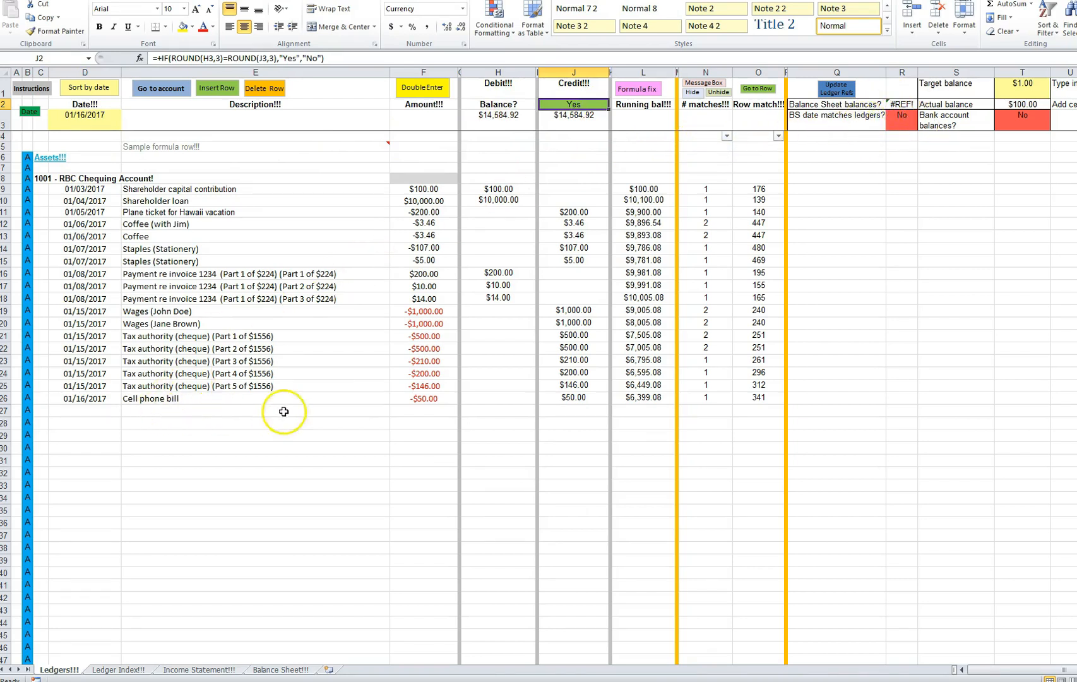
pyautogui.click(281, 670)
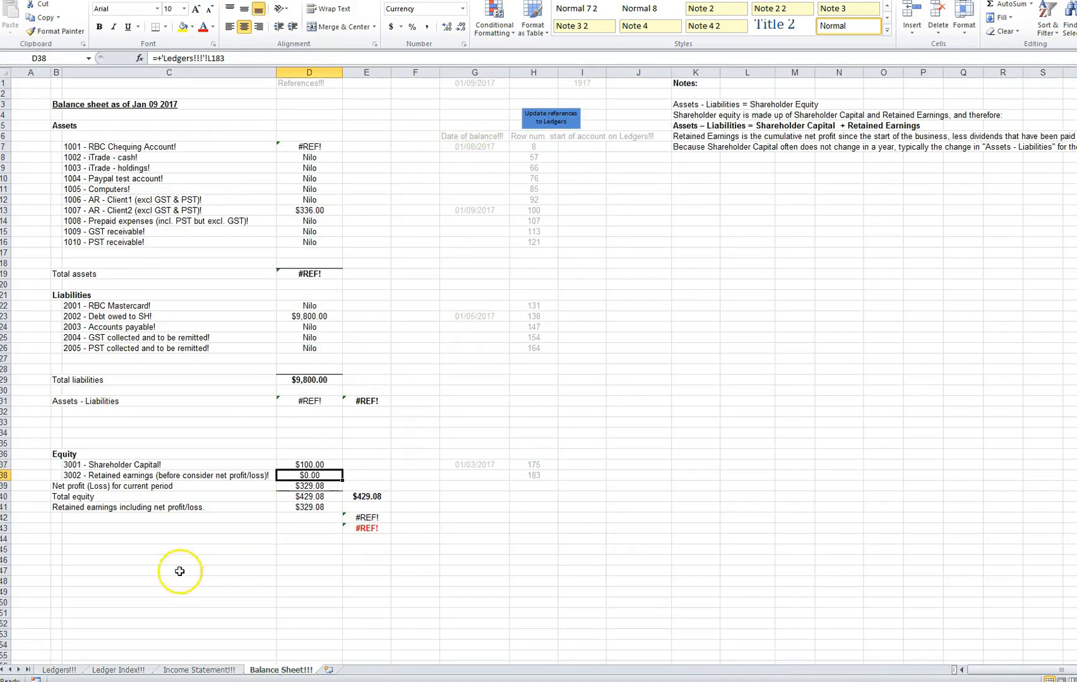
pyautogui.click(59, 671)
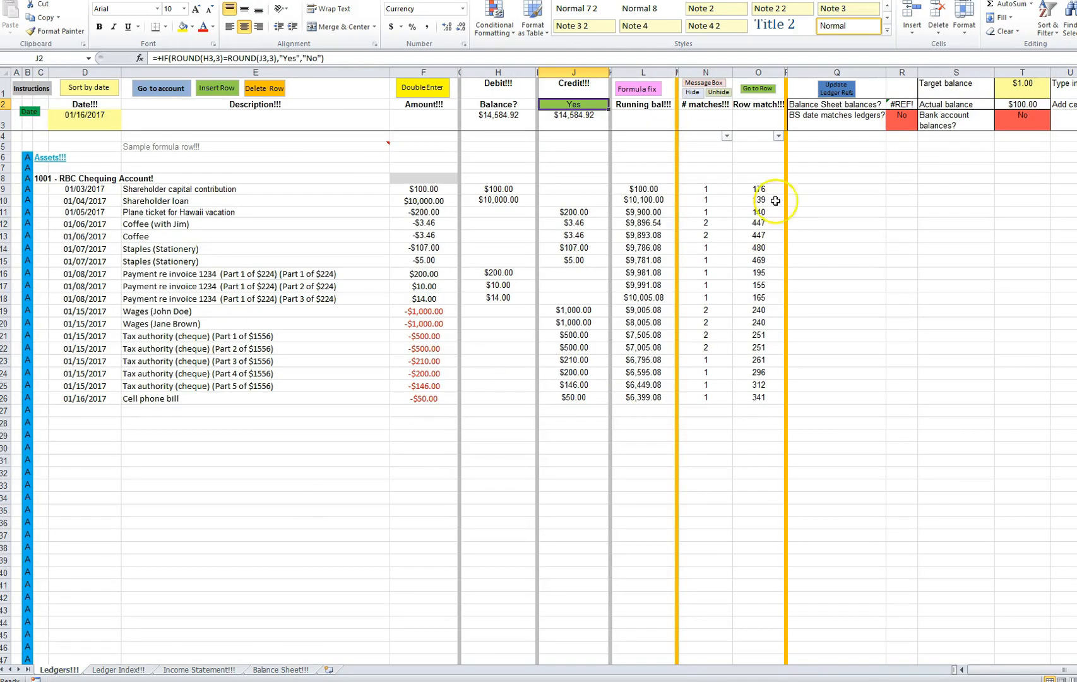
pyautogui.click(837, 90)
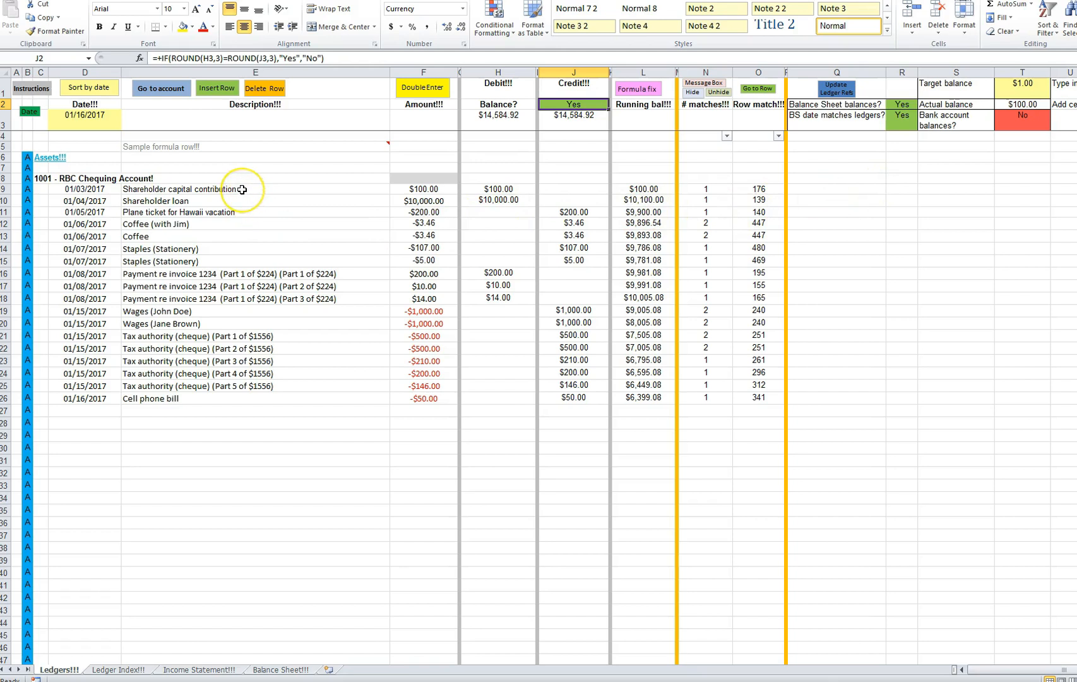
# Step: Copy the four transactions dated 01/22/2017 to 01/25/2017 from the sample bank account workbook into the chequing account, starting at D27
pyautogui.moveTo(1075, 28); pyautogui.dragTo(854, 25)
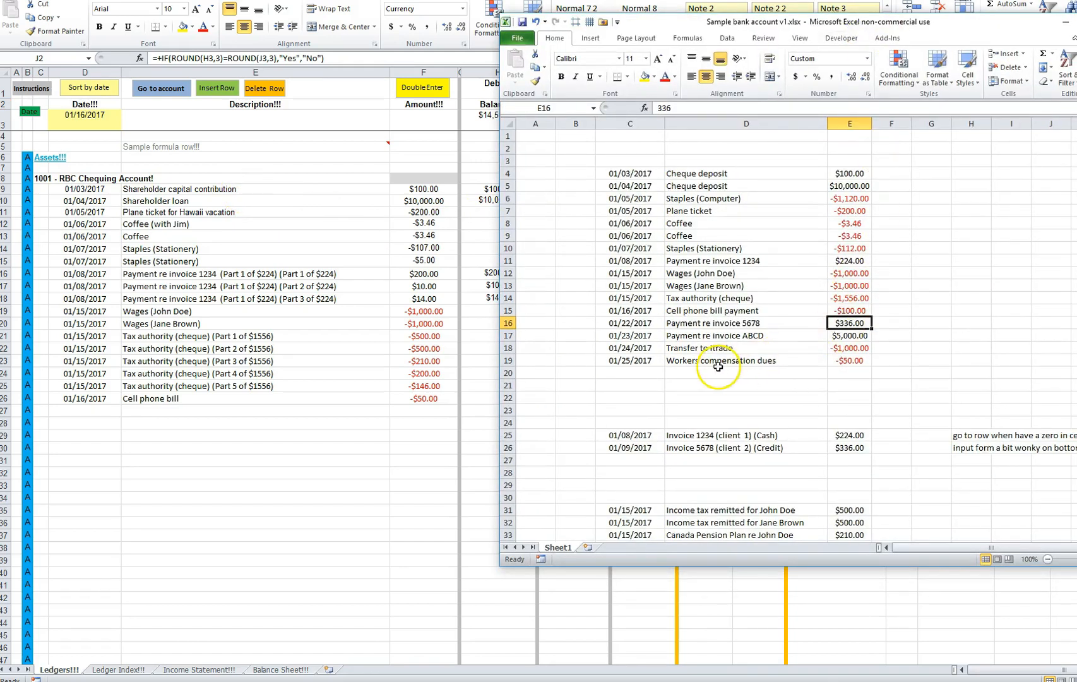
pyautogui.moveTo(622, 322); pyautogui.dragTo(832, 361)
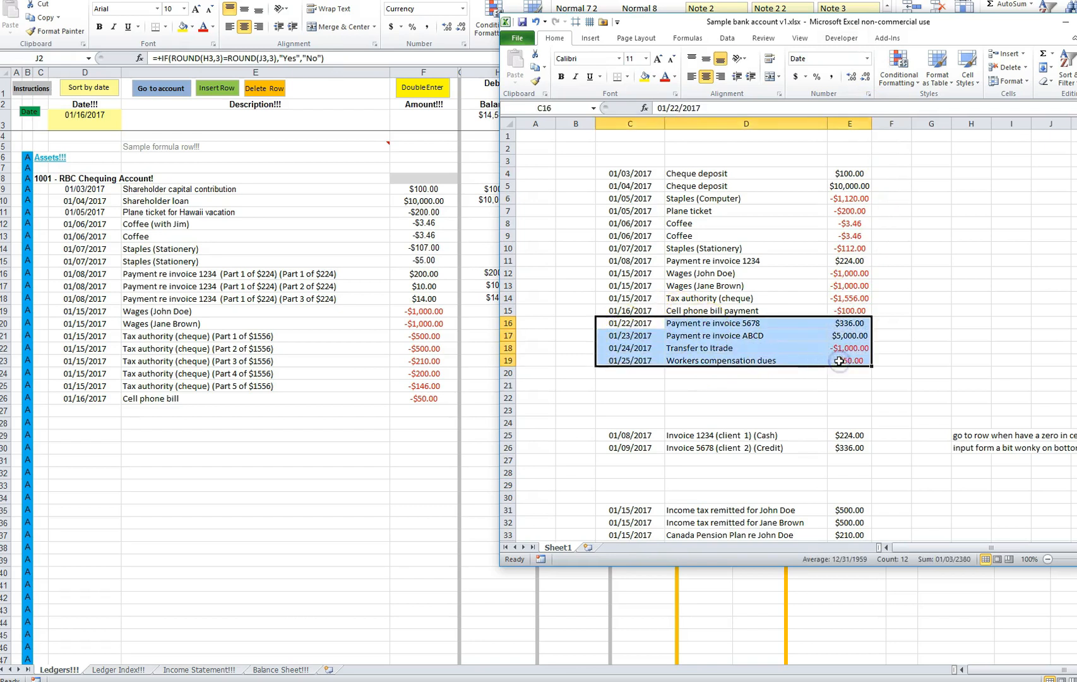
pyautogui.hotkey('ctrl', 'c')
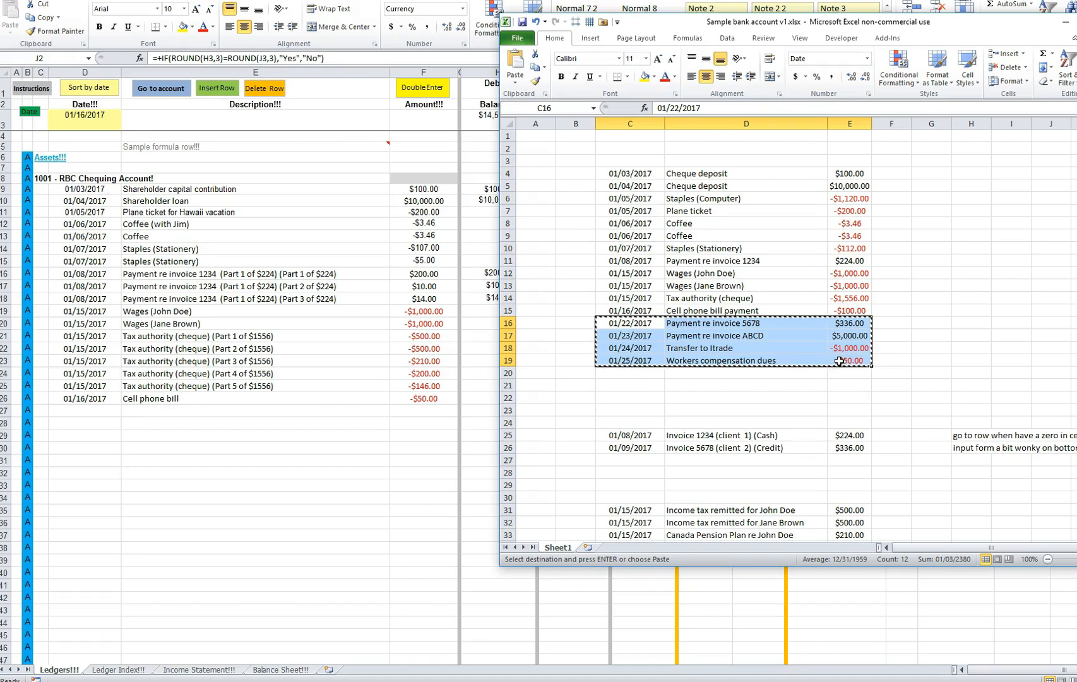
pyautogui.moveTo(866, 24); pyautogui.dragTo(1076, 28)
pyautogui.click(84, 411)
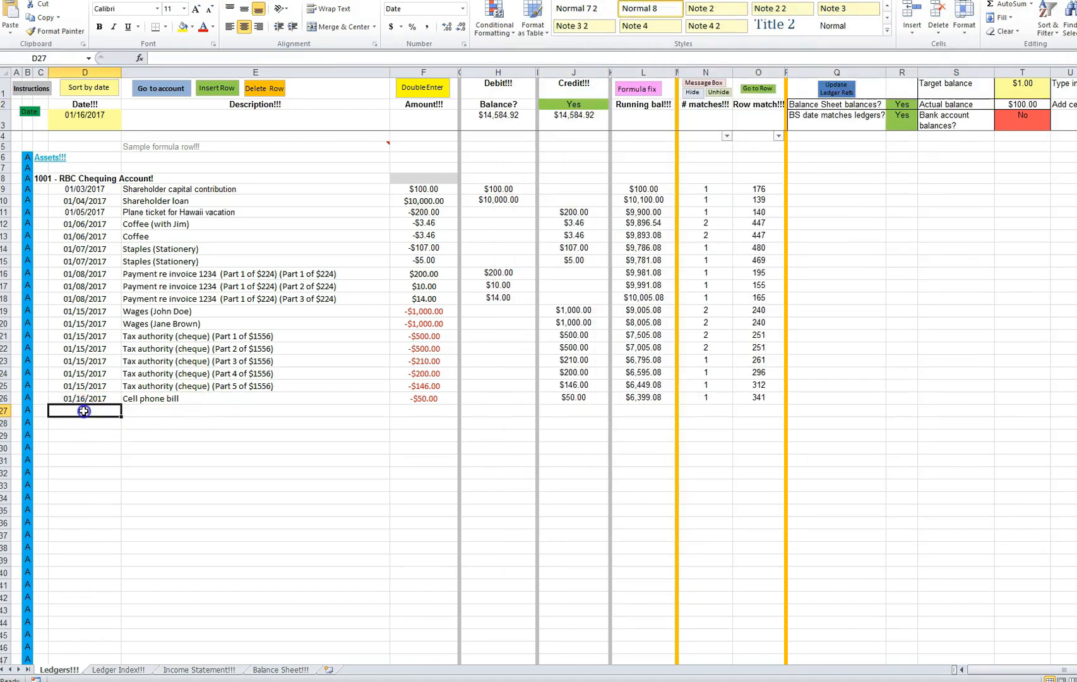
pyautogui.hotkey('ctrl', 'v')
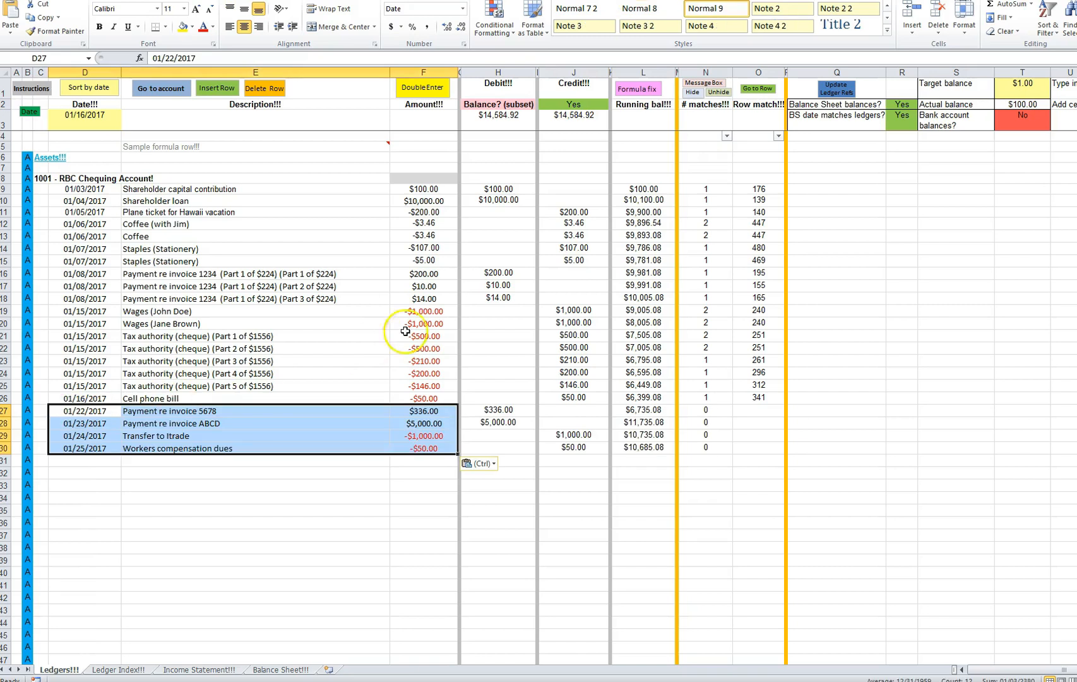
# Step: Apply the existing amount cell formatting to the chequing account's amounts through the newly pasted rows
pyautogui.click(426, 238)
pyautogui.click(44, 32)
pyautogui.moveTo(423, 260); pyautogui.dragTo(422, 449)
pyautogui.click(424, 374)
pyautogui.scroll(-13, 431, 378)
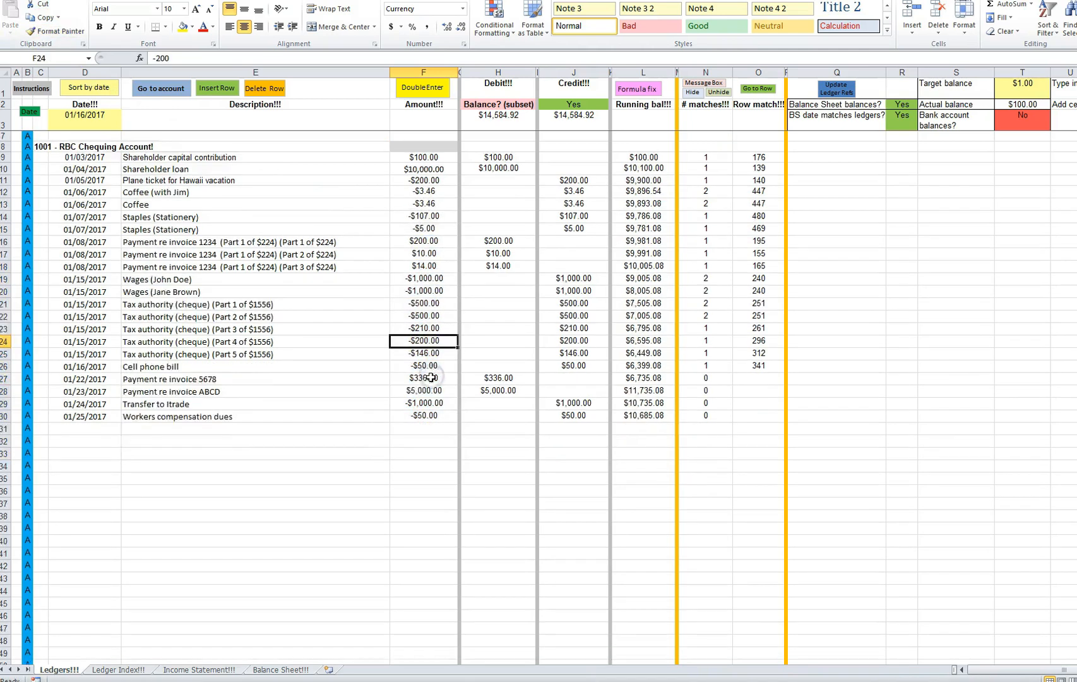
pyautogui.scroll(13, 431, 378)
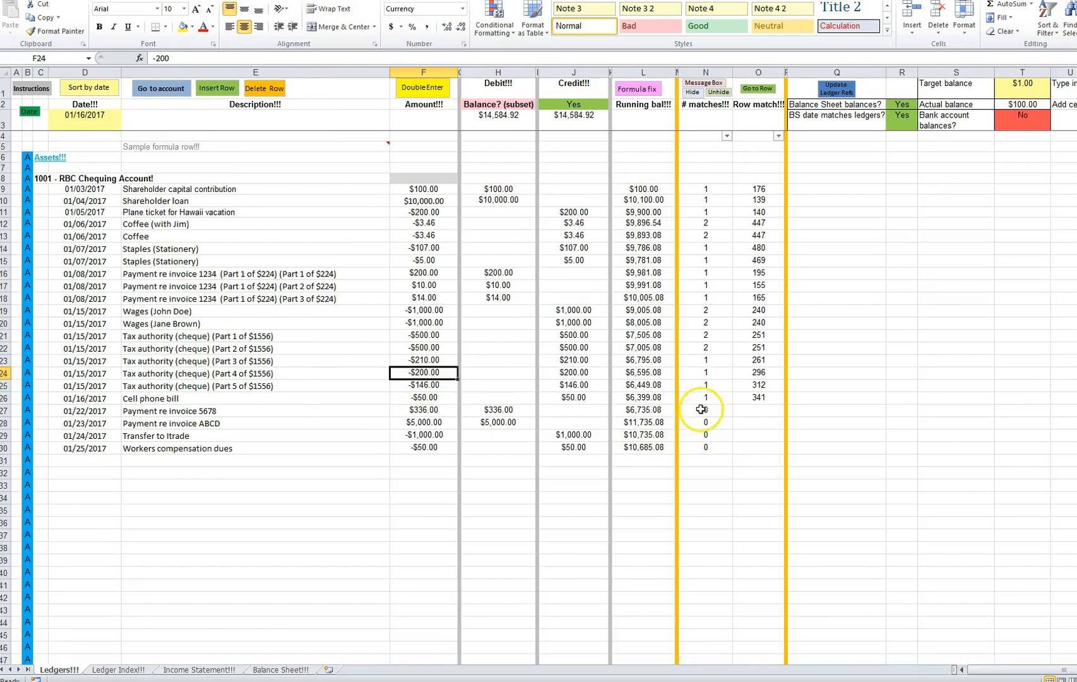
# Step: Check the new rows' match counts, and trace invoice 5678 through accounts 1007 - AR - Client2 and 4002 - Client2 income
pyautogui.moveTo(704, 411); pyautogui.dragTo(703, 446)
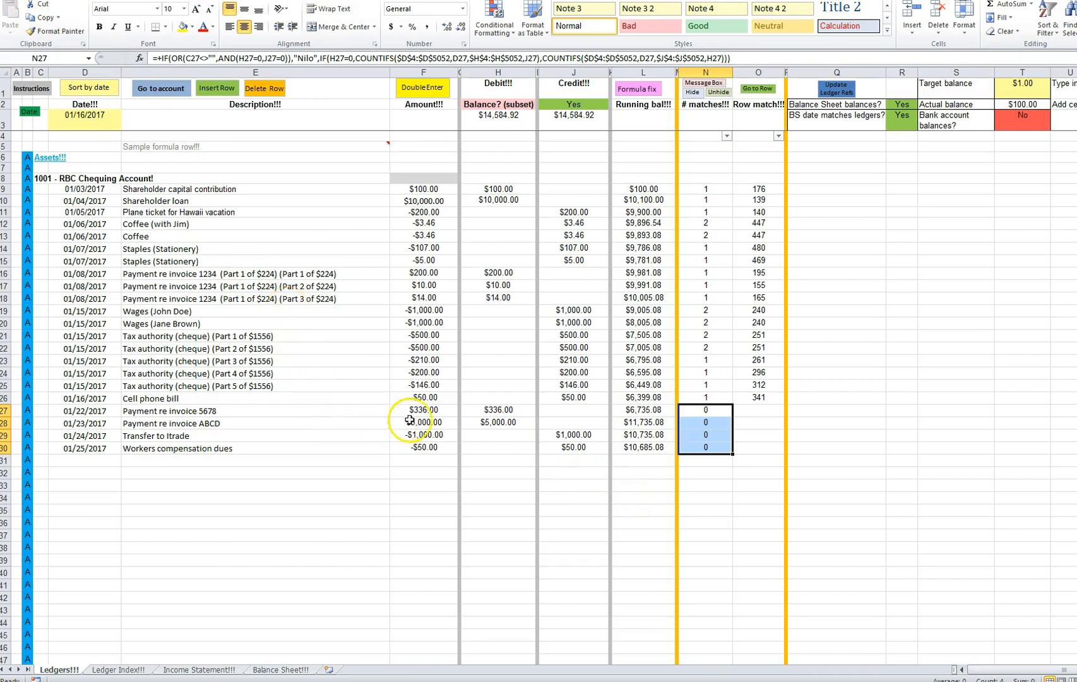
pyautogui.click(430, 409)
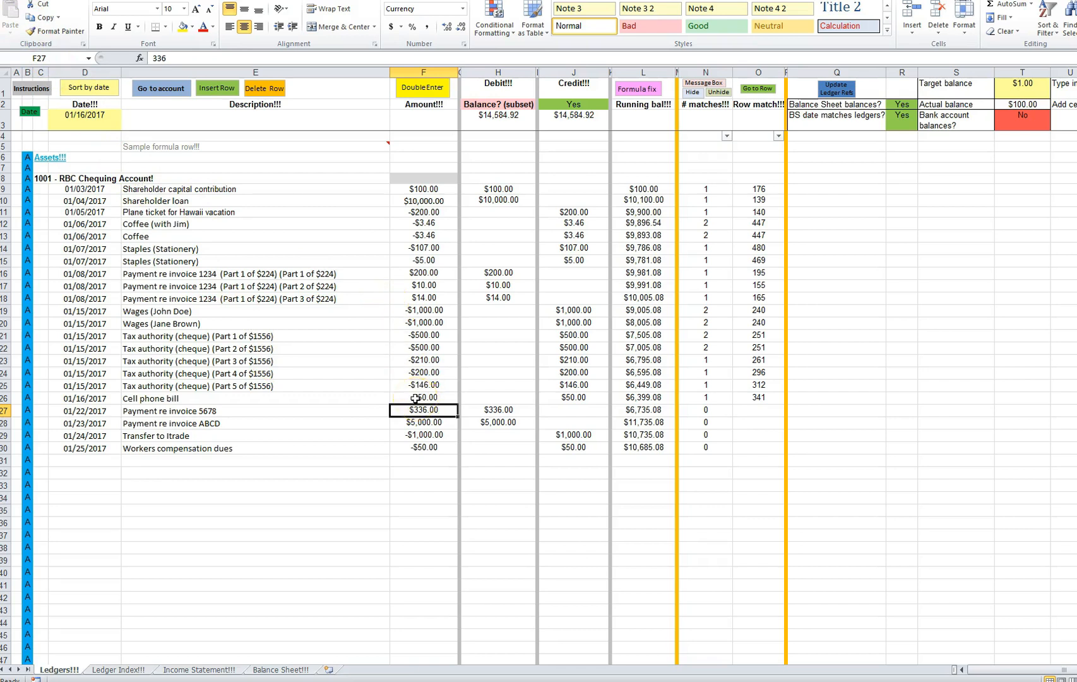
pyautogui.scroll(-16, 415, 399)
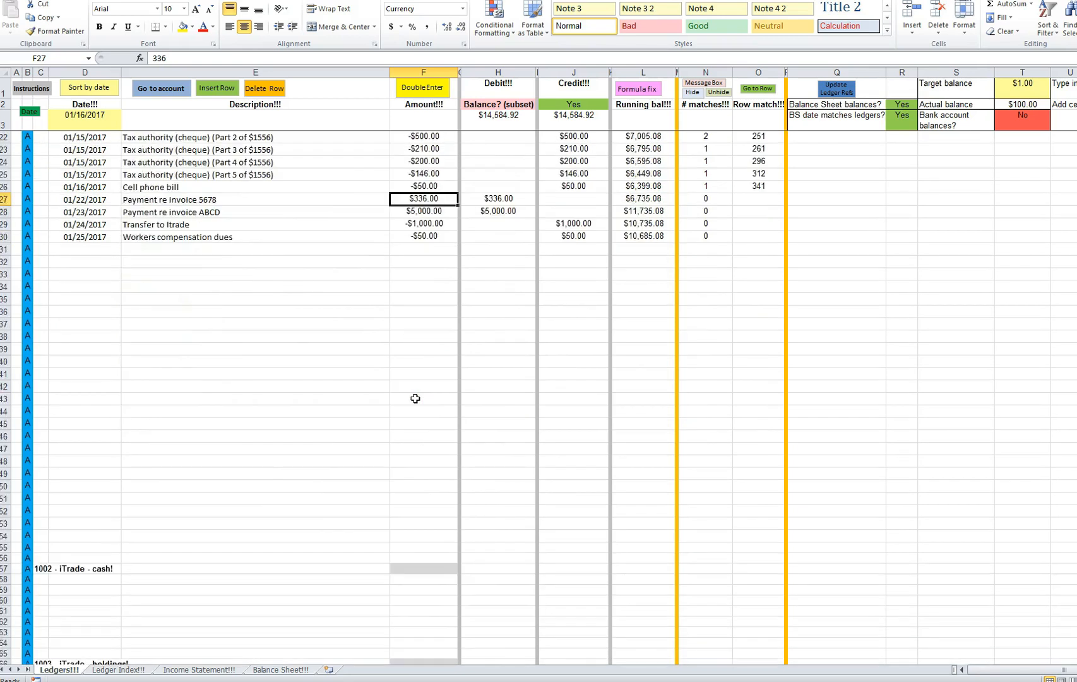
pyautogui.scroll(-4, 414, 399)
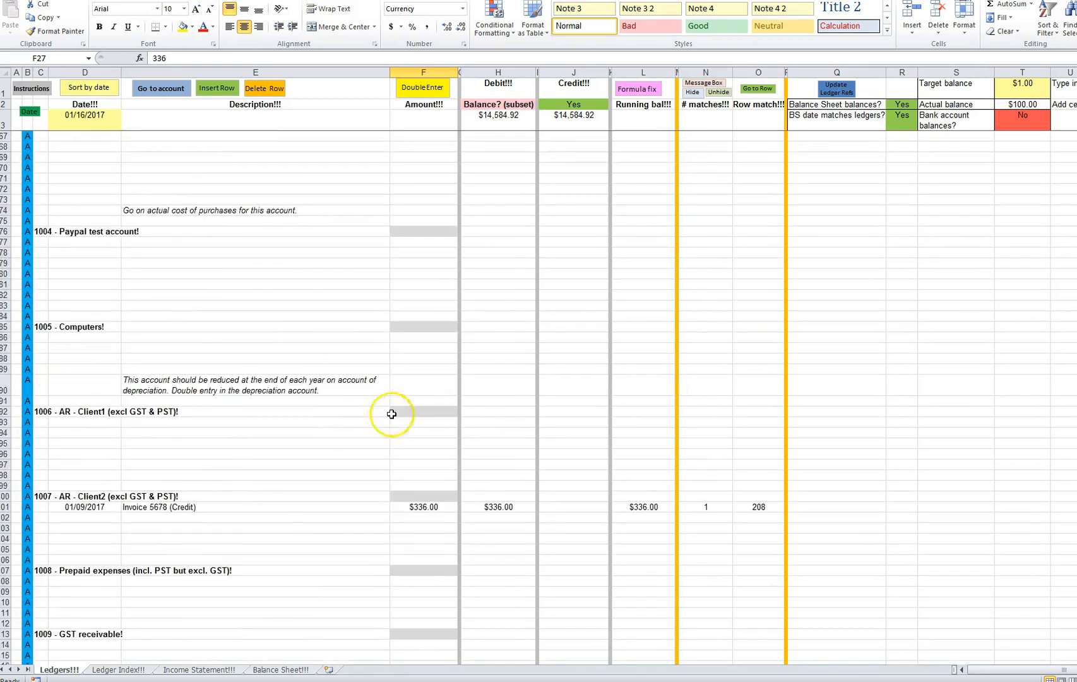
pyautogui.click(137, 532)
pyautogui.scroll(-1, 199, 431)
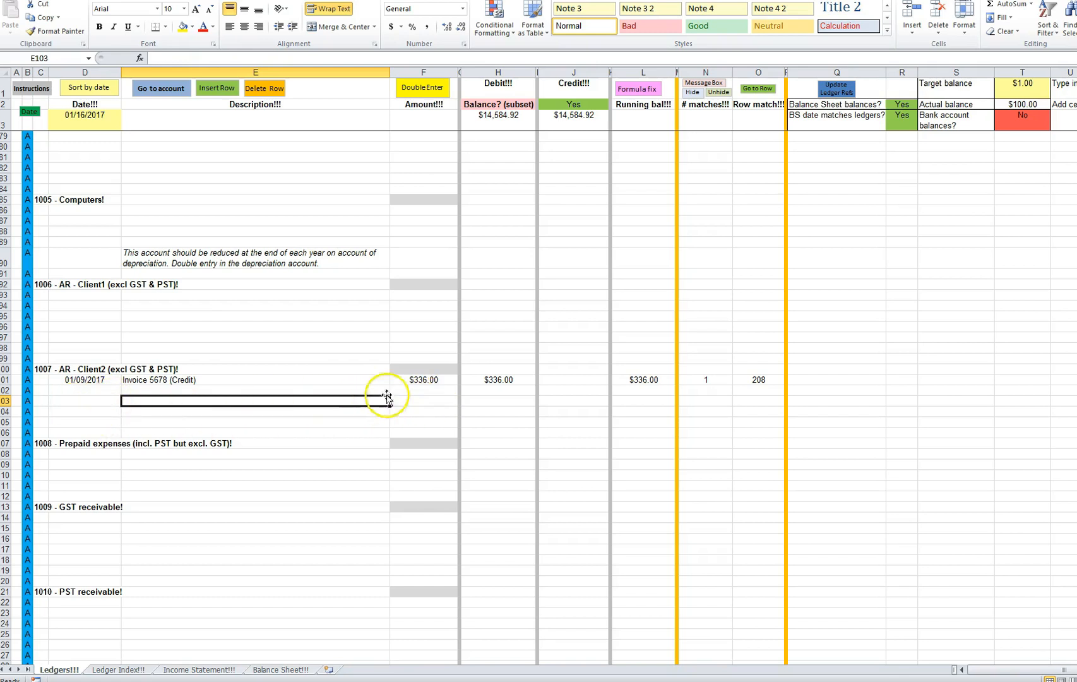
pyautogui.click(420, 391)
pyautogui.scroll(-20, 420, 392)
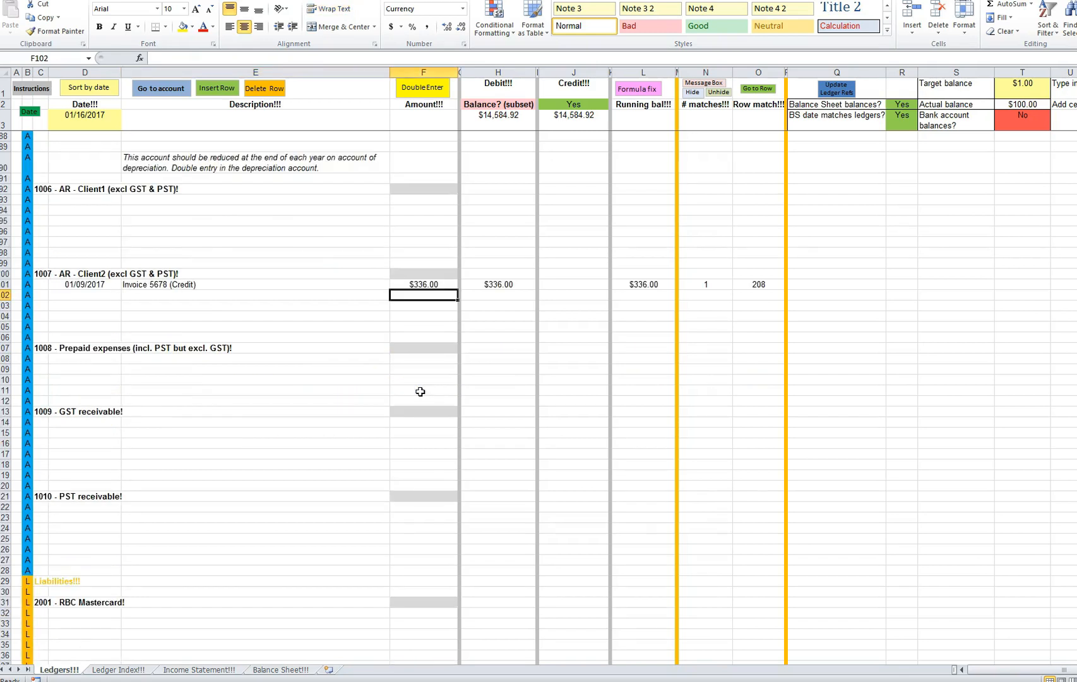
pyautogui.scroll(-6, 420, 392)
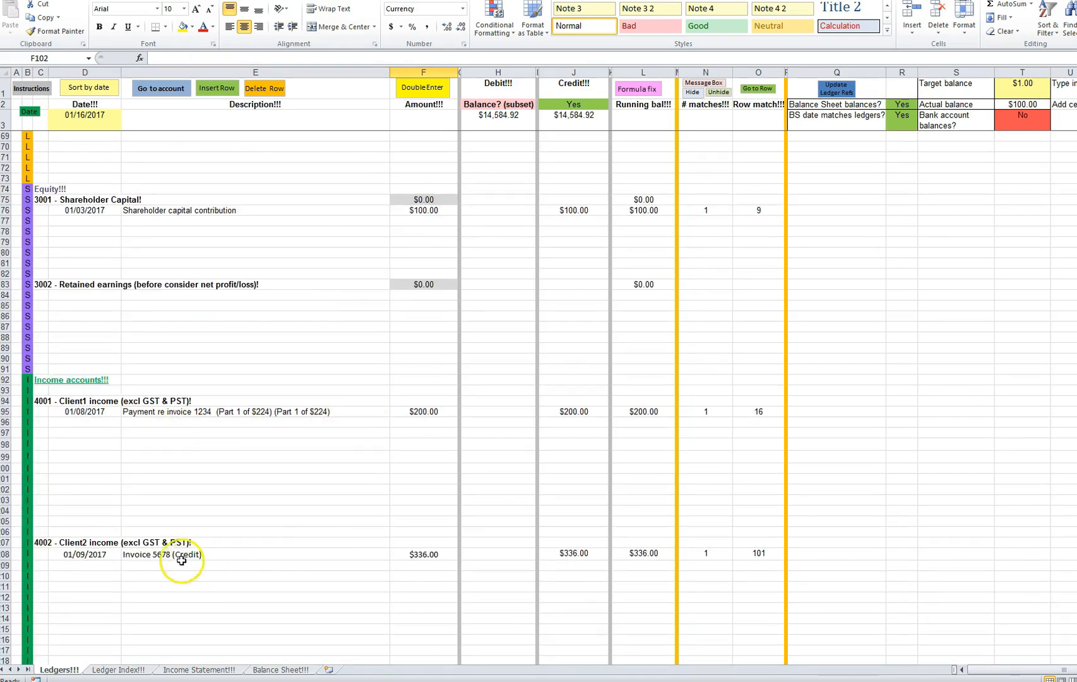
pyautogui.click(163, 554)
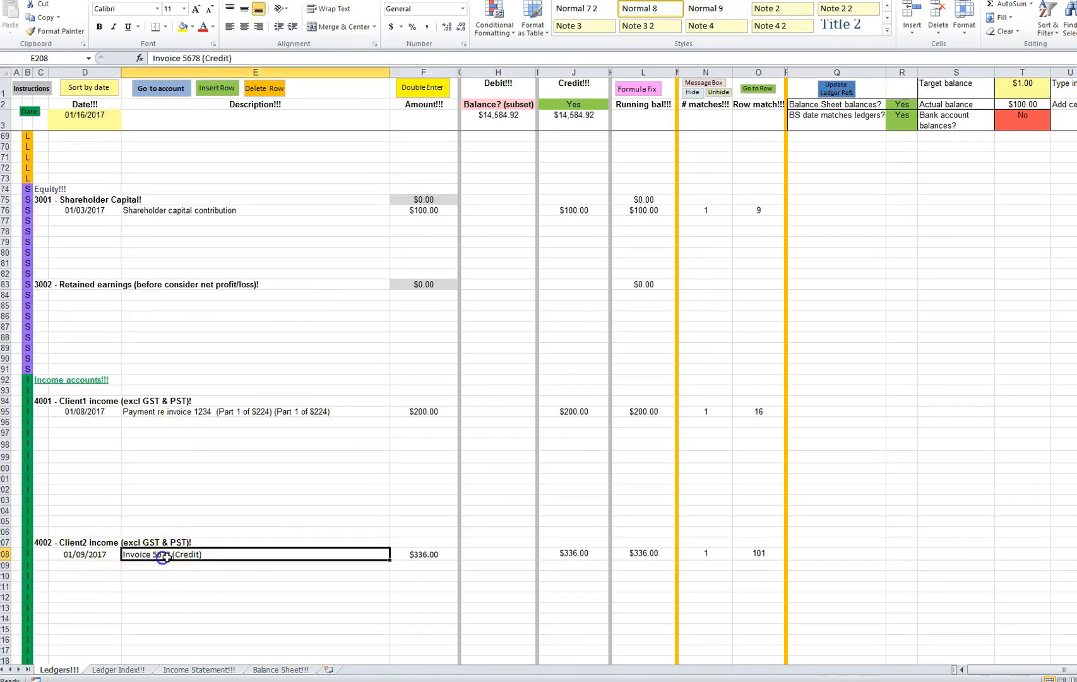
pyautogui.click(422, 555)
pyautogui.scroll(20, 438, 465)
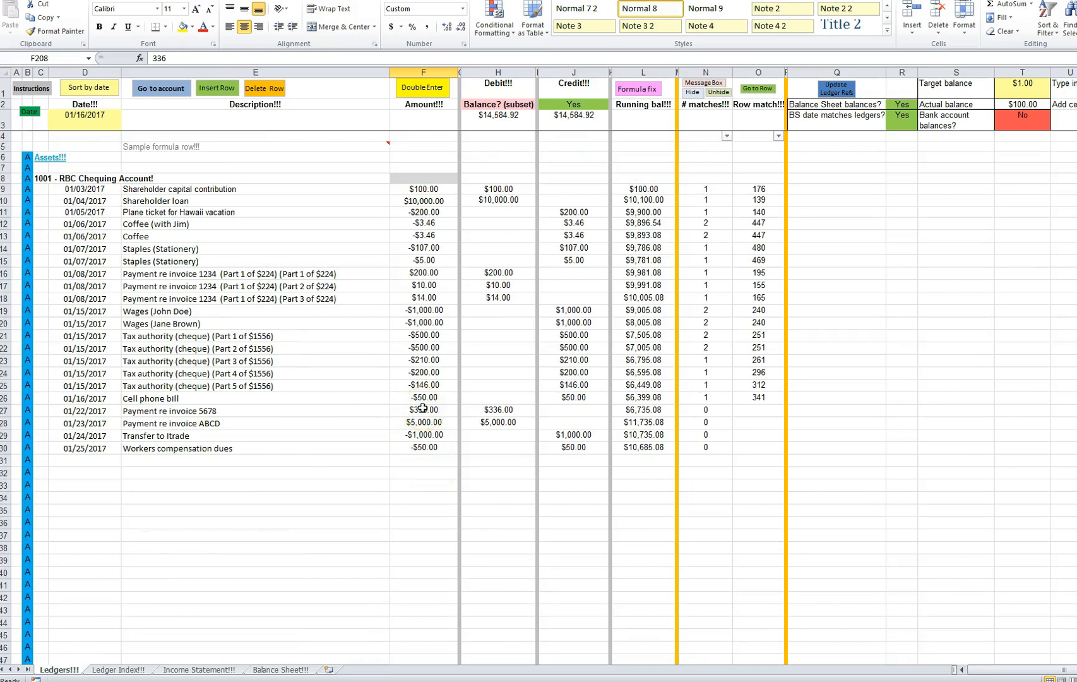
# Step: Double enter the invoice 5678 payment against account 1007 - AR - Client2 with amount -336, and send the data to the ledgers
pyautogui.click(423, 409)
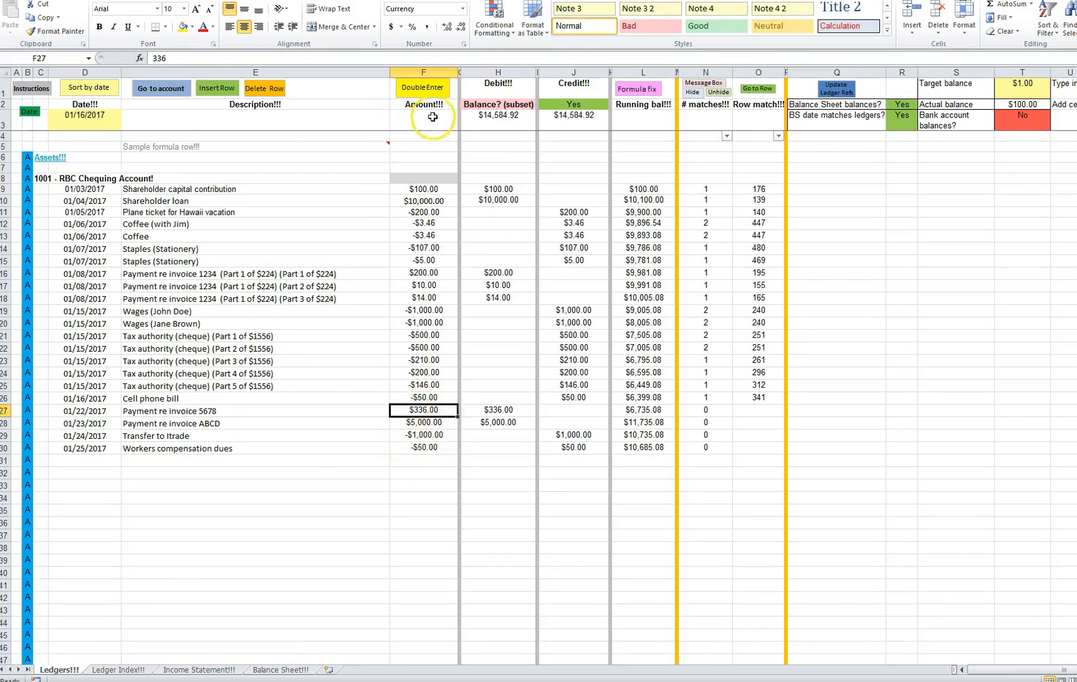
pyautogui.click(430, 88)
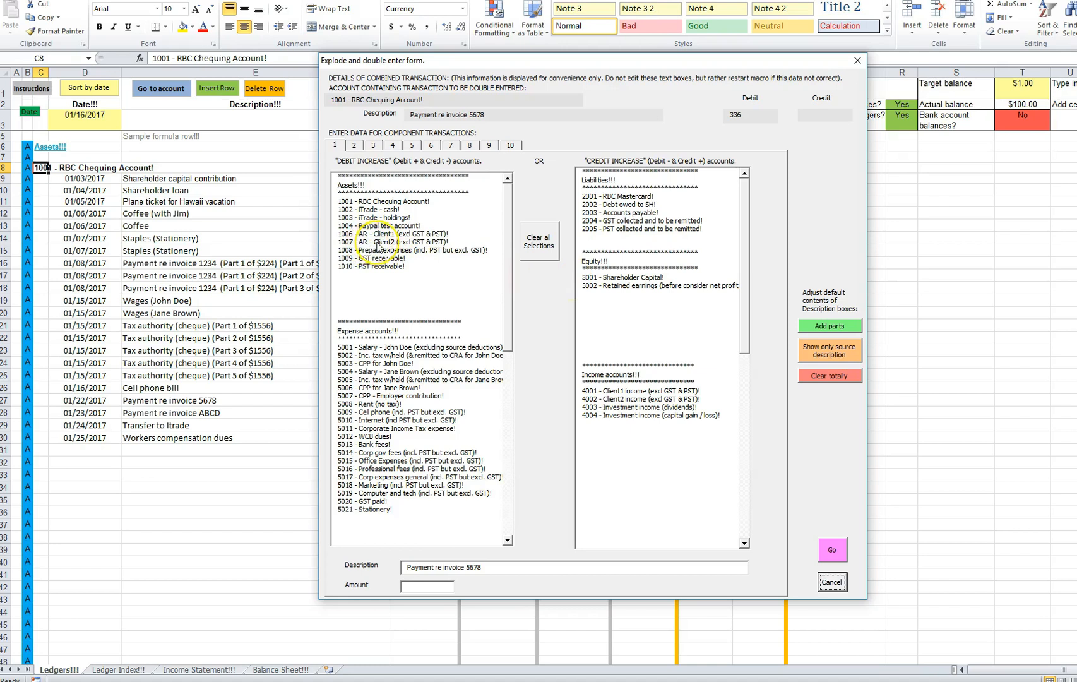
pyautogui.click(377, 243)
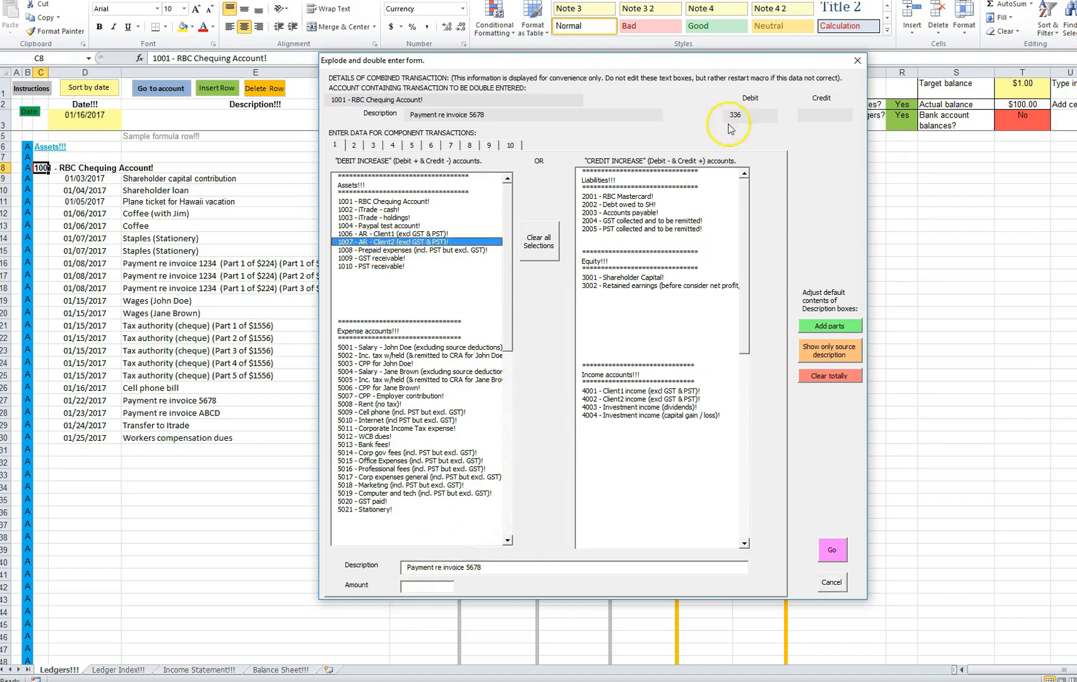
pyautogui.click(415, 589)
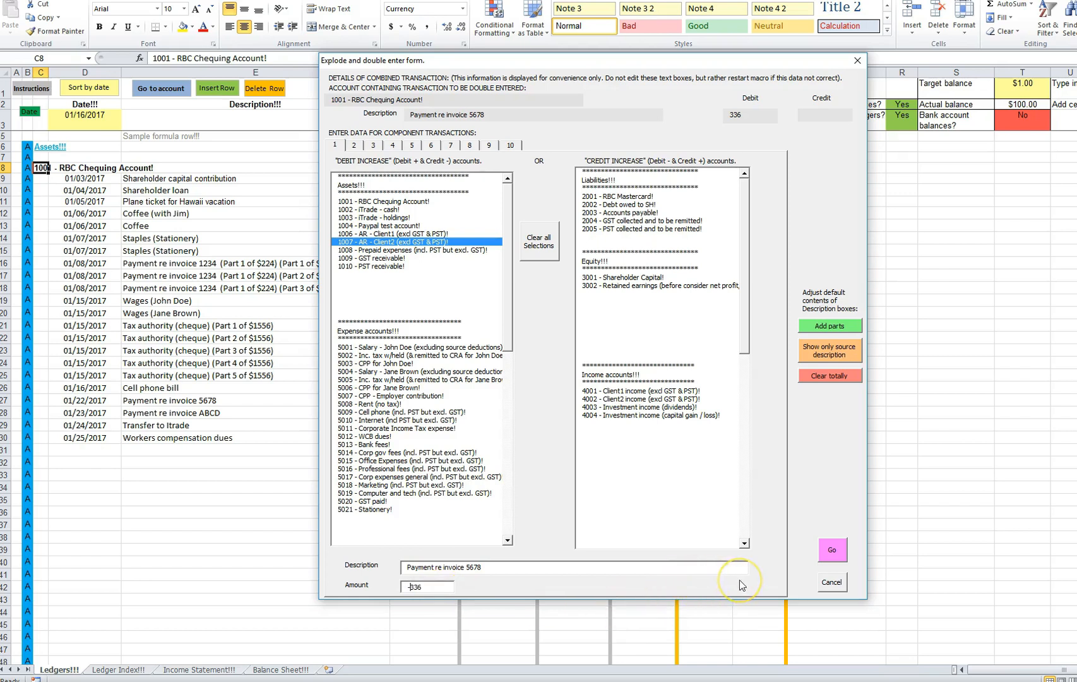
pyautogui.click(832, 552)
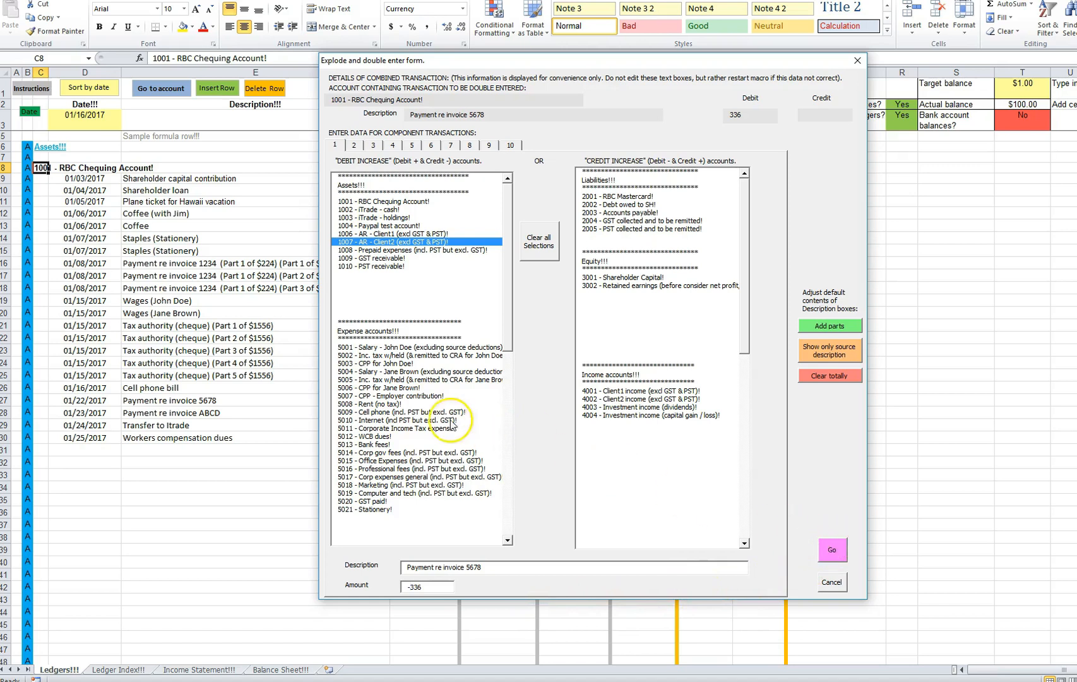
pyautogui.click(833, 551)
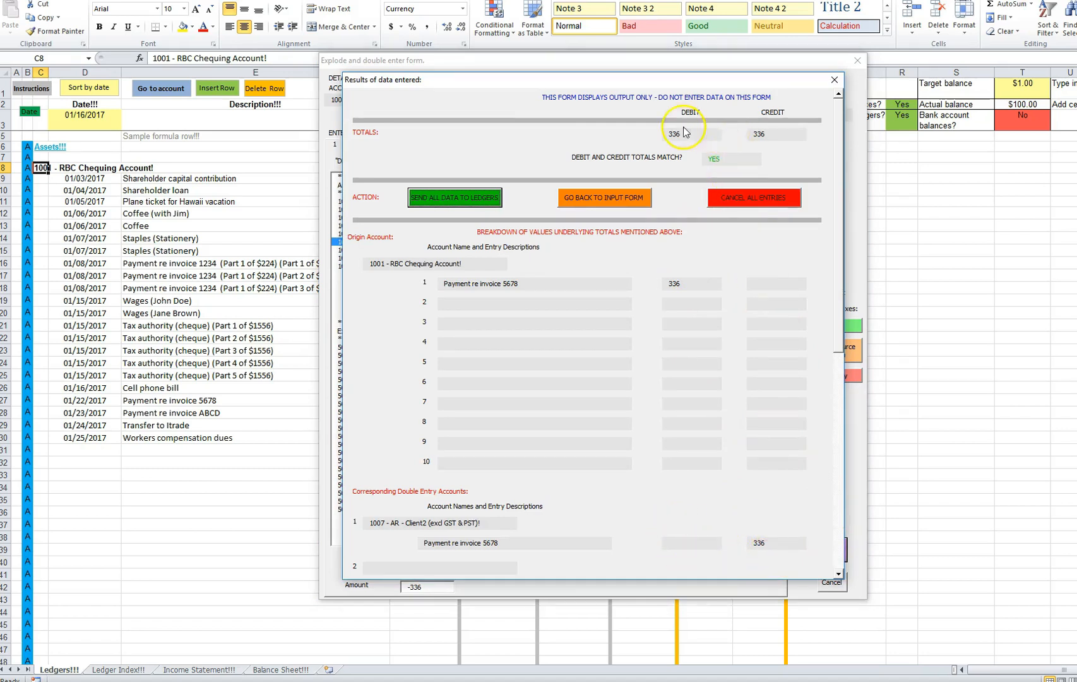
pyautogui.click(459, 200)
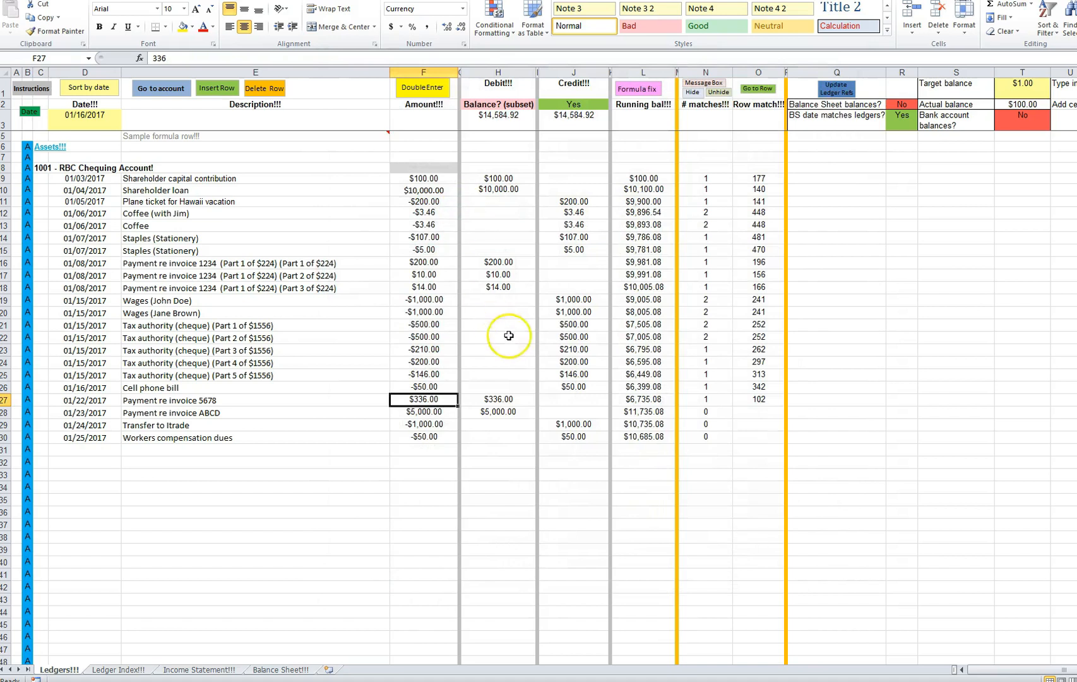
# Step: Jump from the invoice 5678 payment to its matching entry in account 1007 and return to the chequing account
pyautogui.click(723, 401)
pyautogui.click(766, 400)
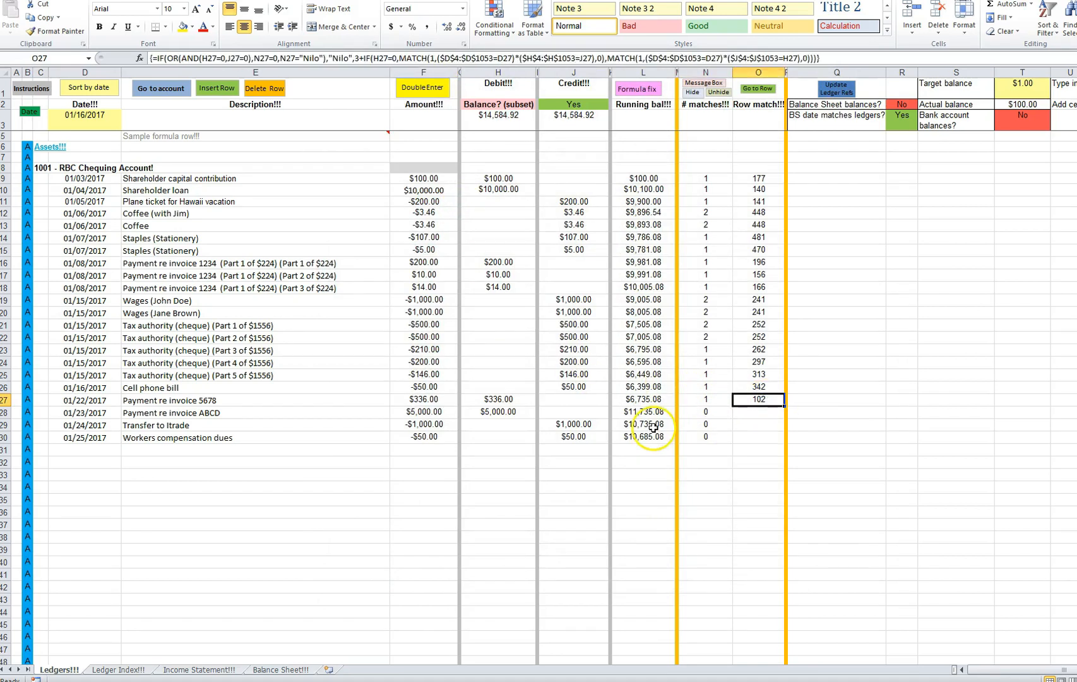
pyautogui.click(757, 88)
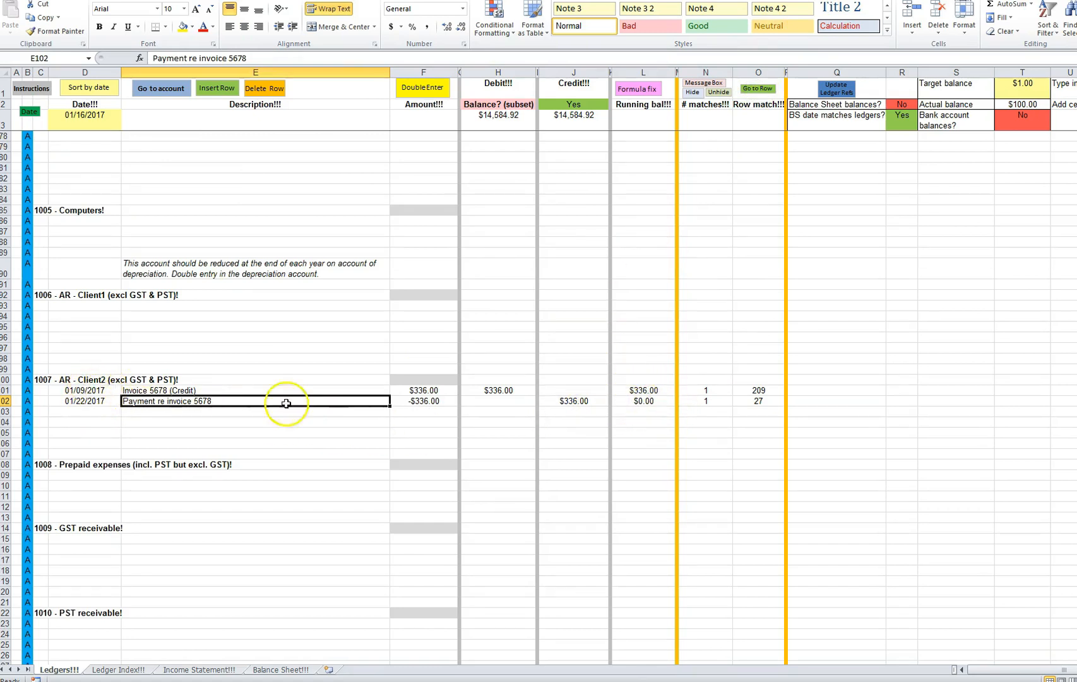
pyautogui.click(757, 88)
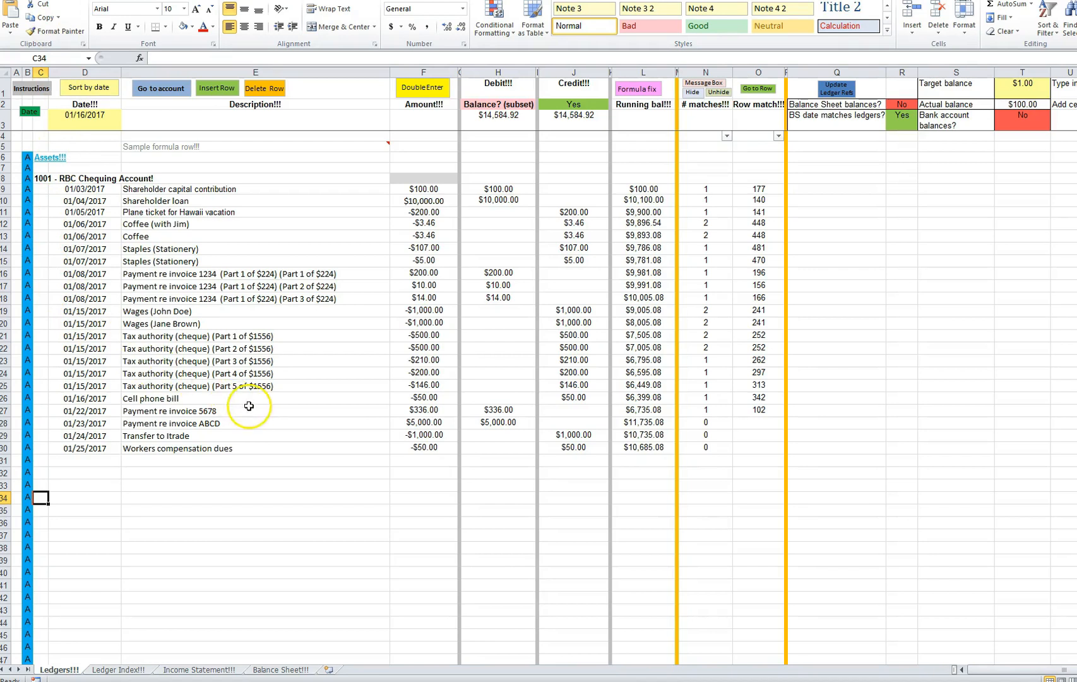
# Step: Delete the sheet row holding the $5,000 payment re invoice ABCD from the chequing account
pyautogui.click(425, 427)
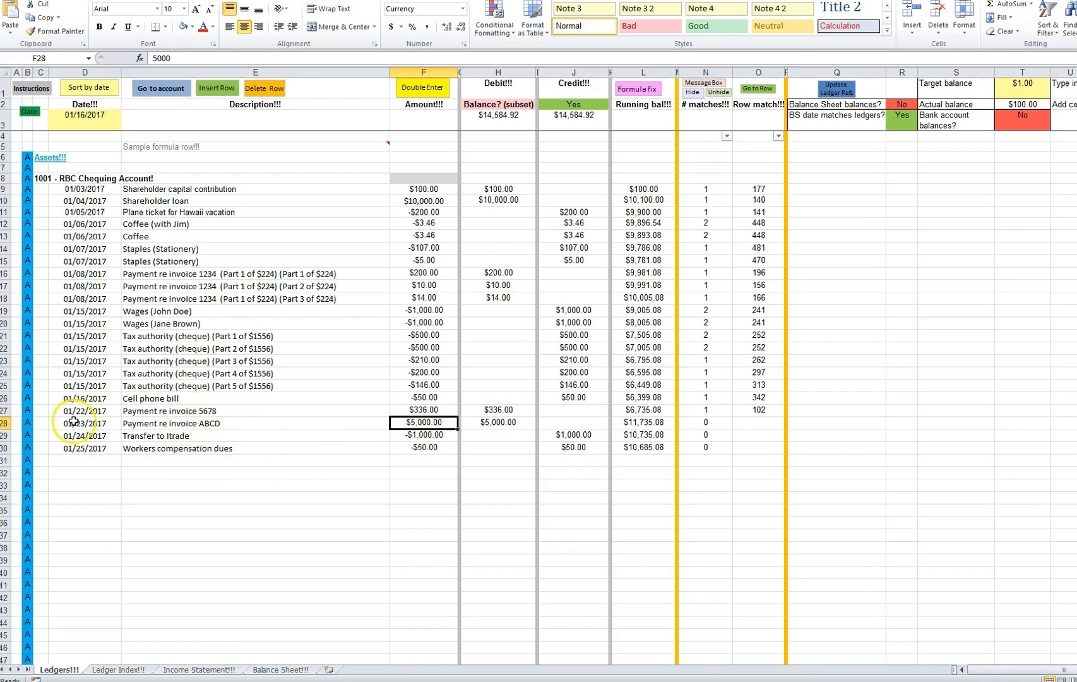
pyautogui.moveTo(74, 422); pyautogui.dragTo(426, 422)
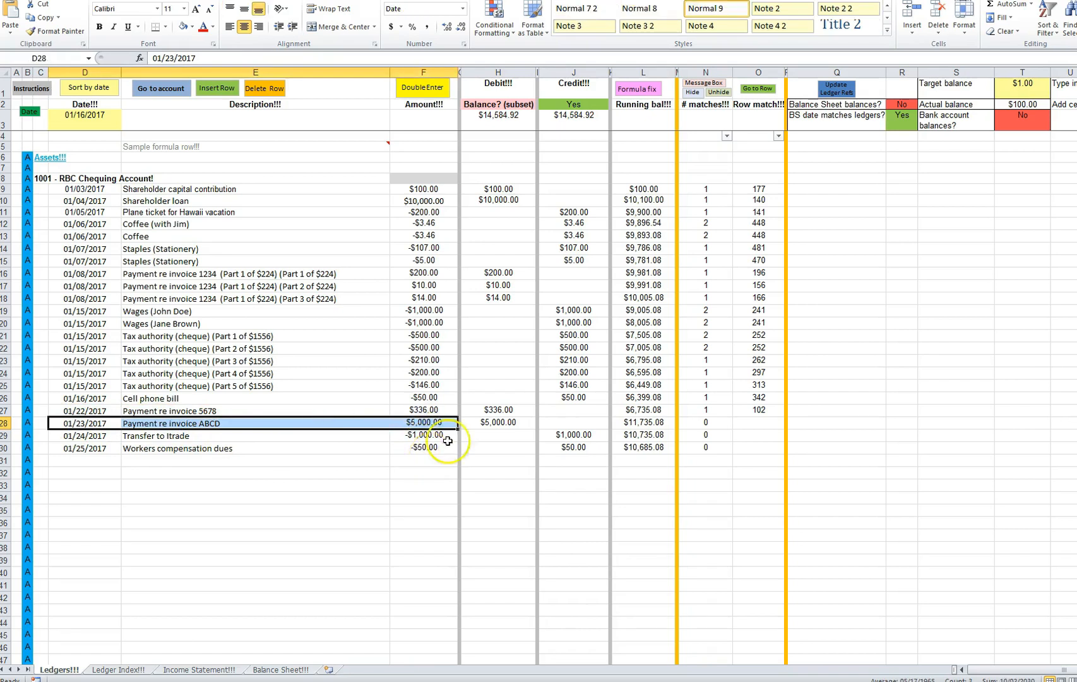
pyautogui.click(943, 36)
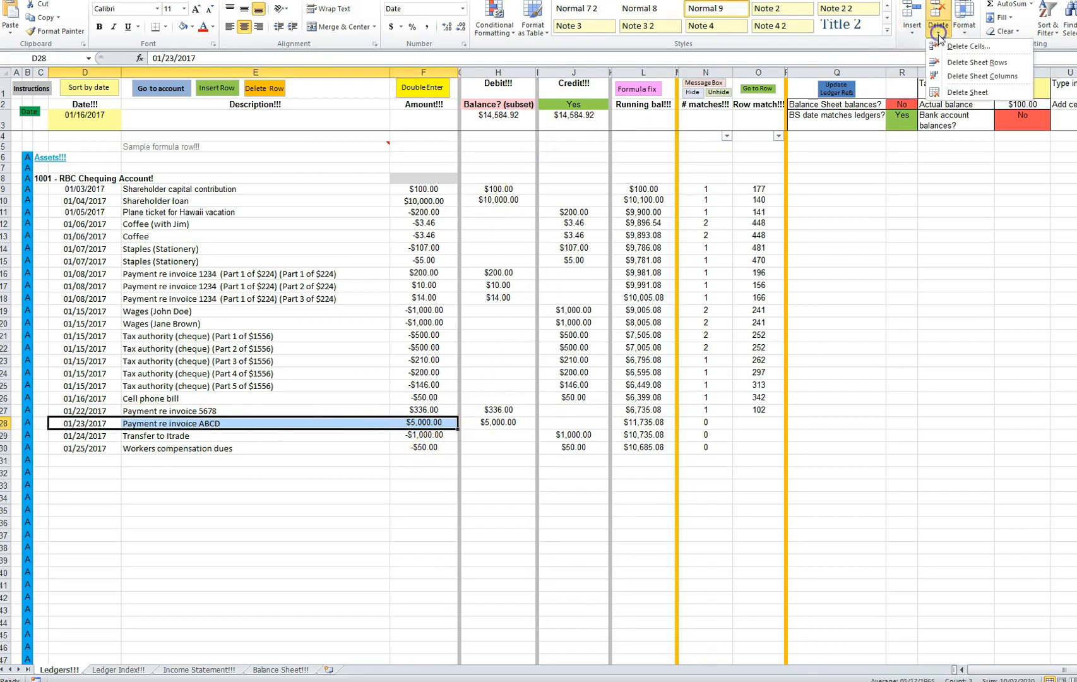
pyautogui.click(962, 63)
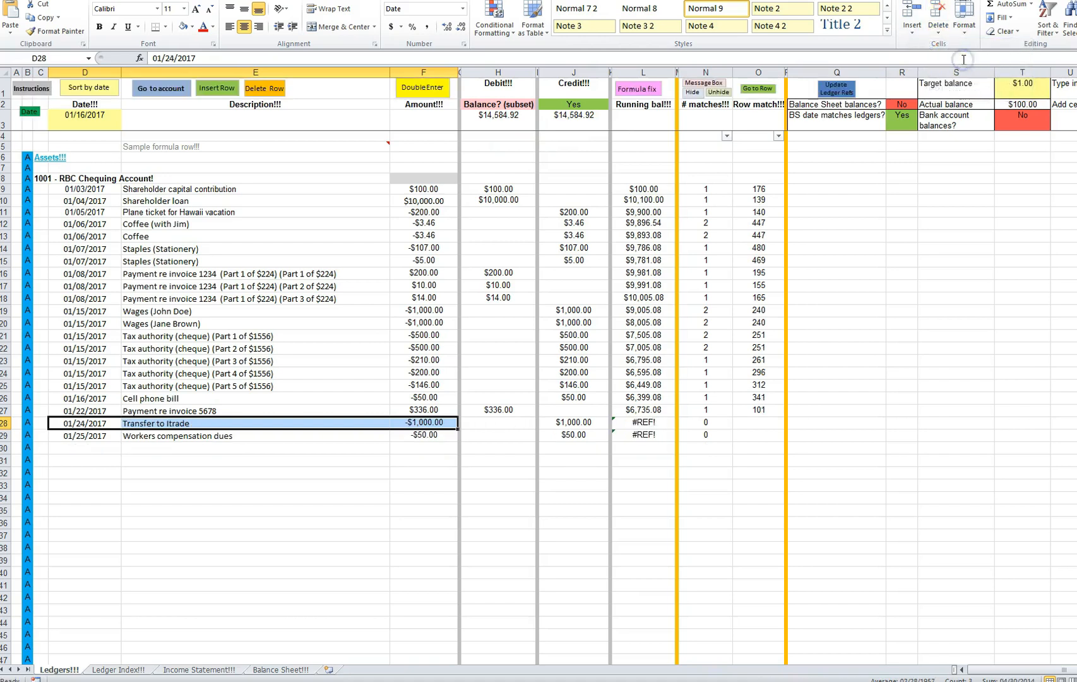
# Step: Repair the broken running balance formulas with the ledger's formula fix and dismiss its message
pyautogui.click(647, 427)
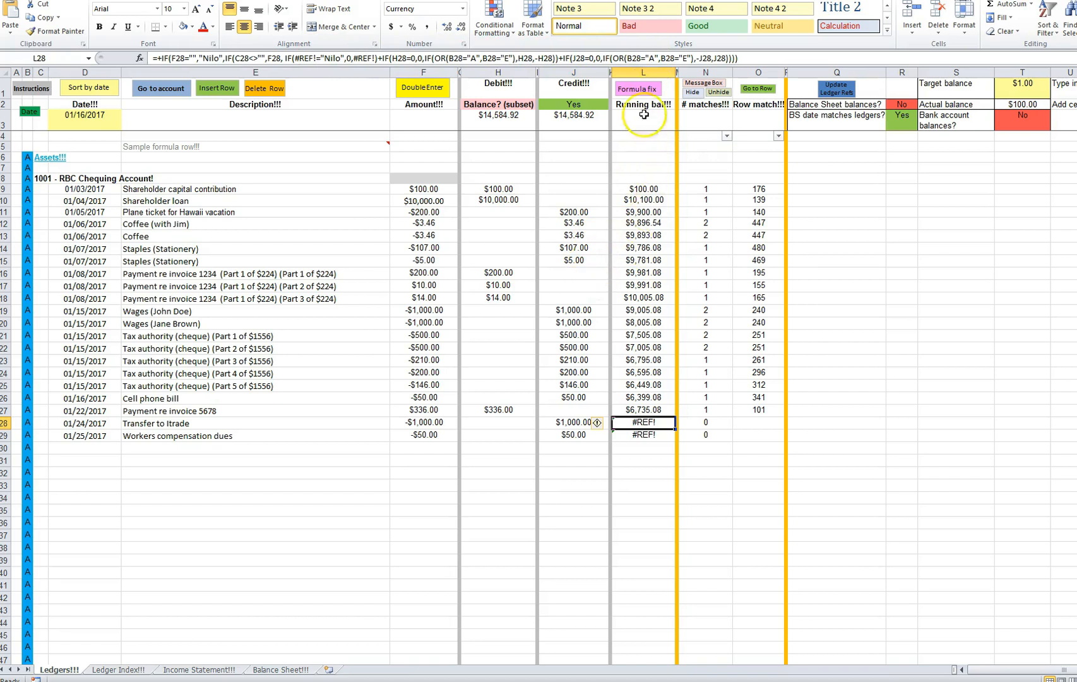
pyautogui.click(645, 93)
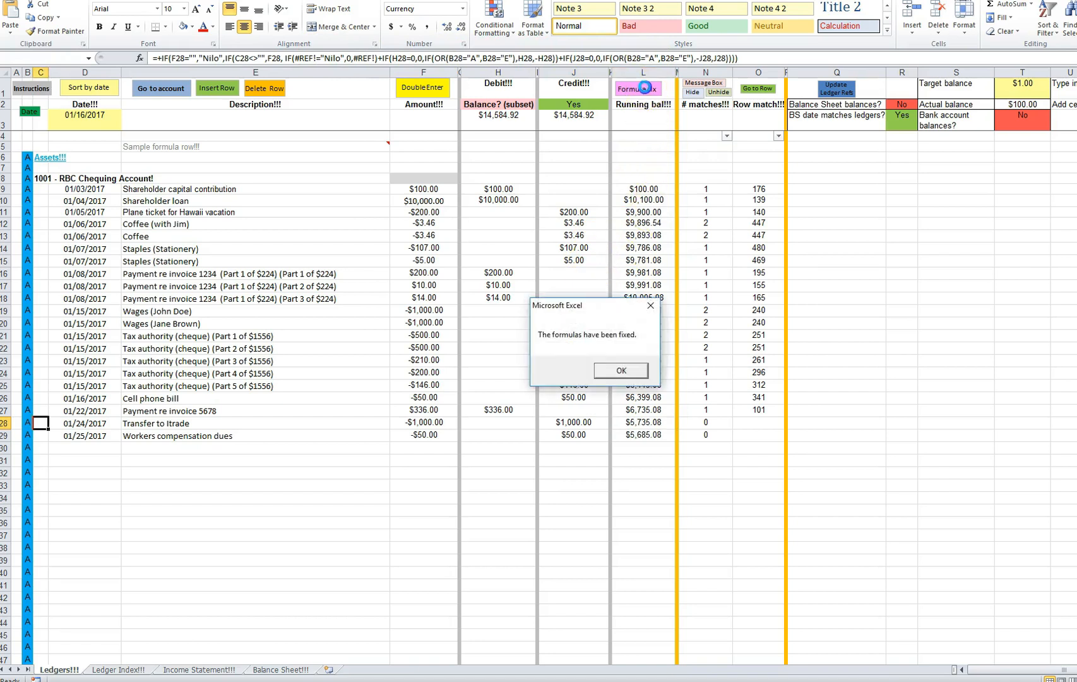
pyautogui.click(622, 372)
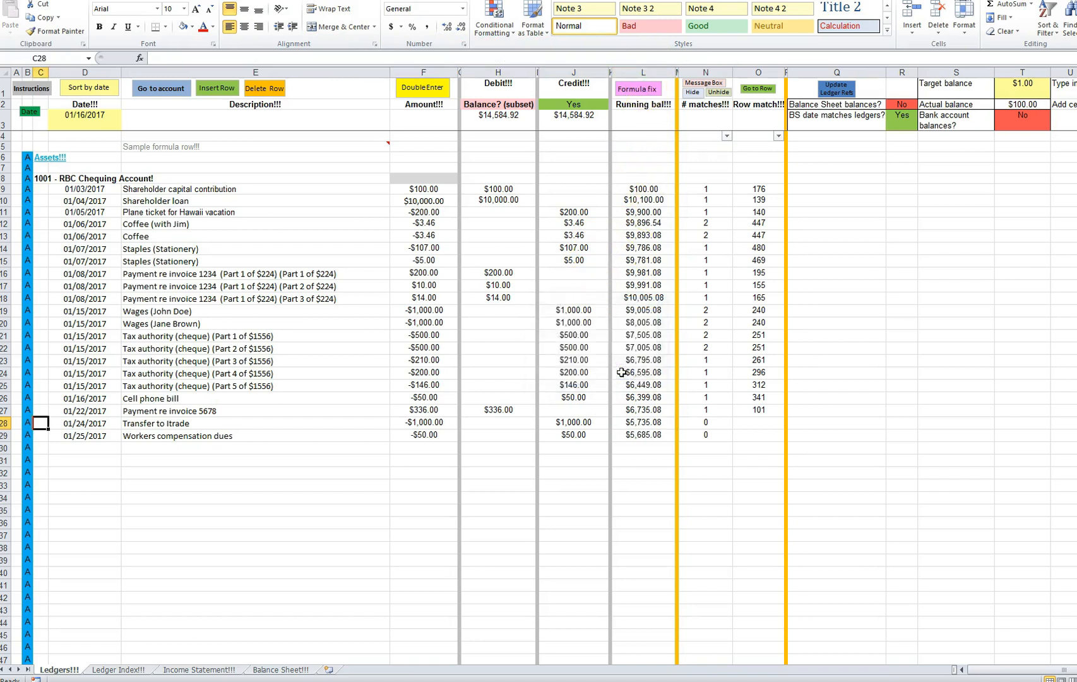
# Step: Double enter the $1,000 transfer to Itrade against account 1002 - iTrade - cash with amount 1000, and send the data to the ledgers
pyautogui.click(425, 423)
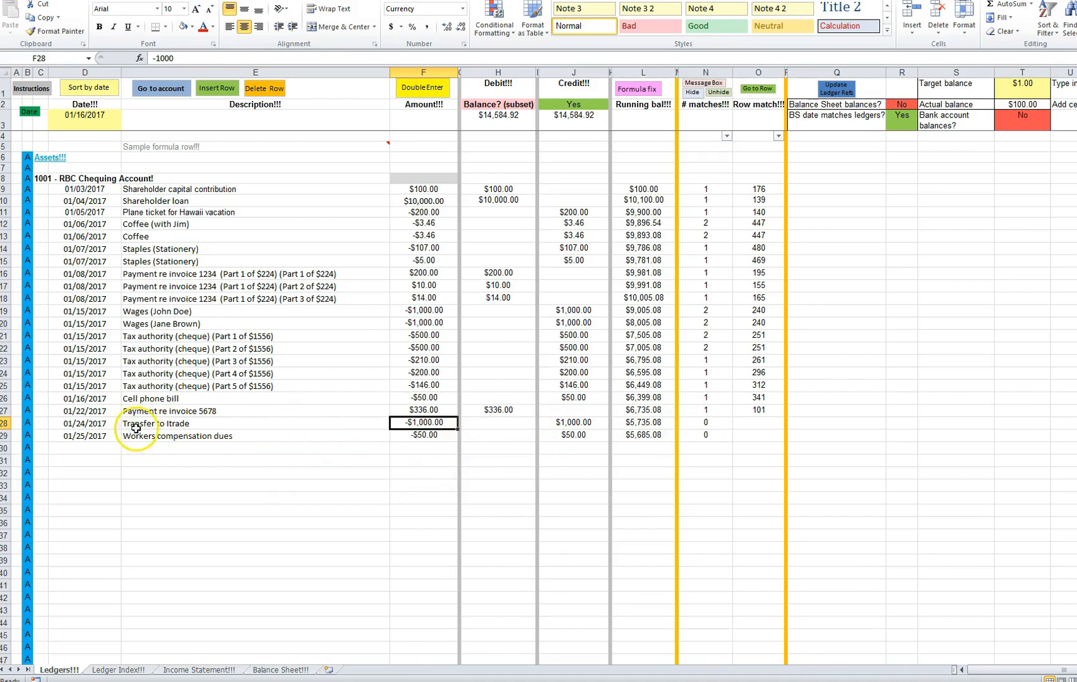
pyautogui.moveTo(136, 428); pyautogui.dragTo(217, 435)
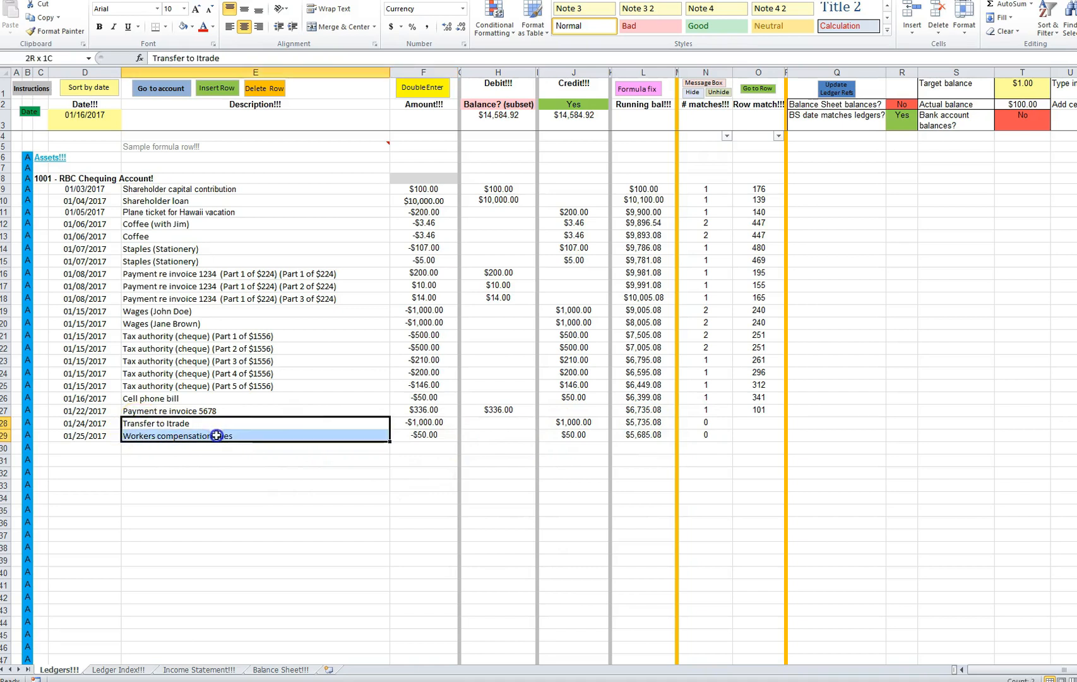
pyautogui.click(180, 424)
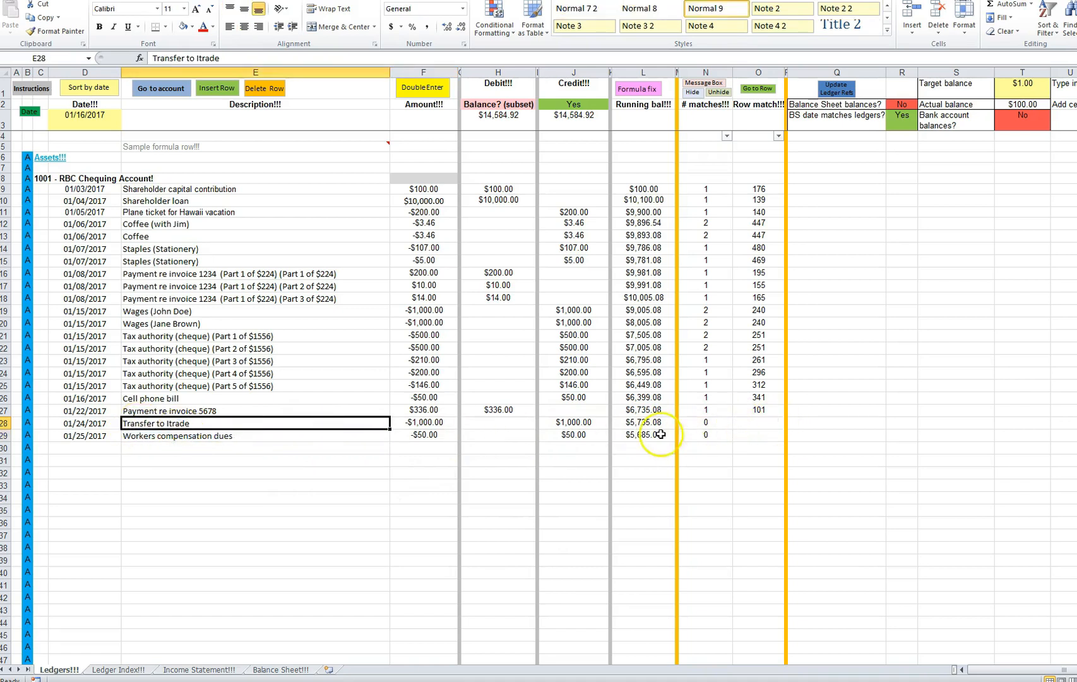
pyautogui.click(416, 424)
pyautogui.click(415, 98)
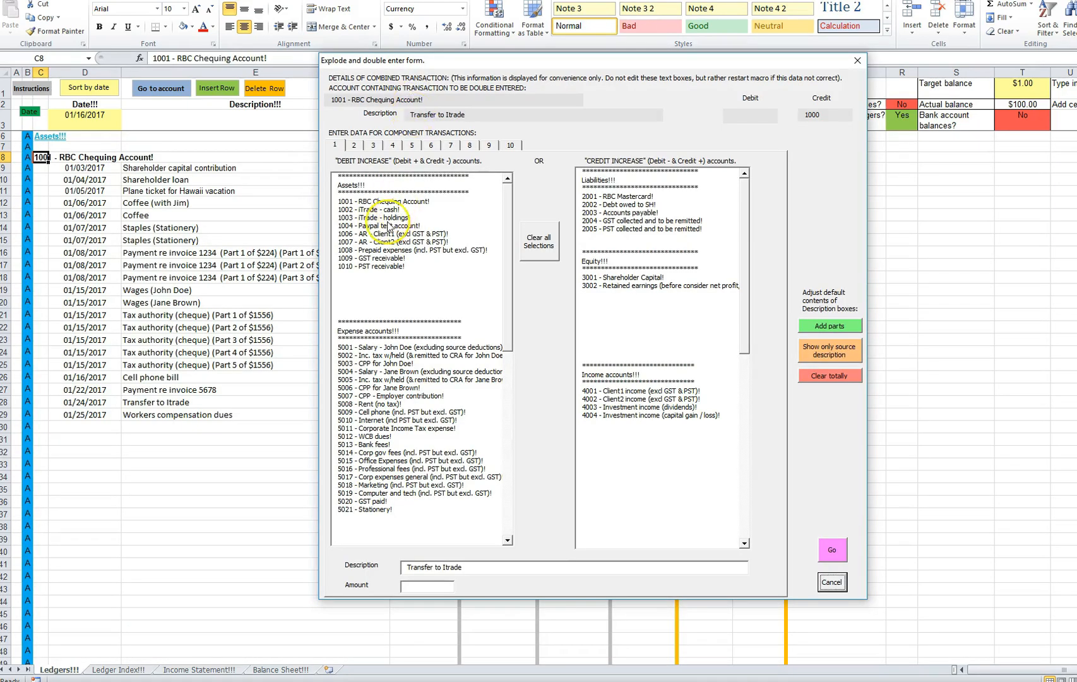
pyautogui.click(398, 210)
pyautogui.click(414, 585)
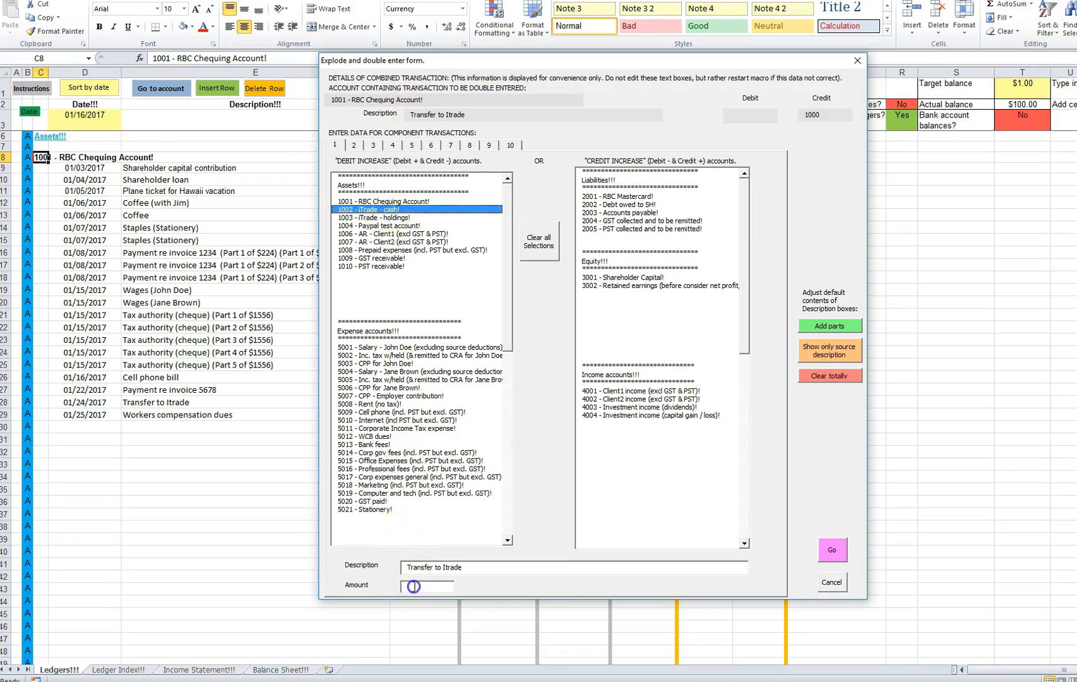
pyautogui.write('1000')
pyautogui.click(834, 550)
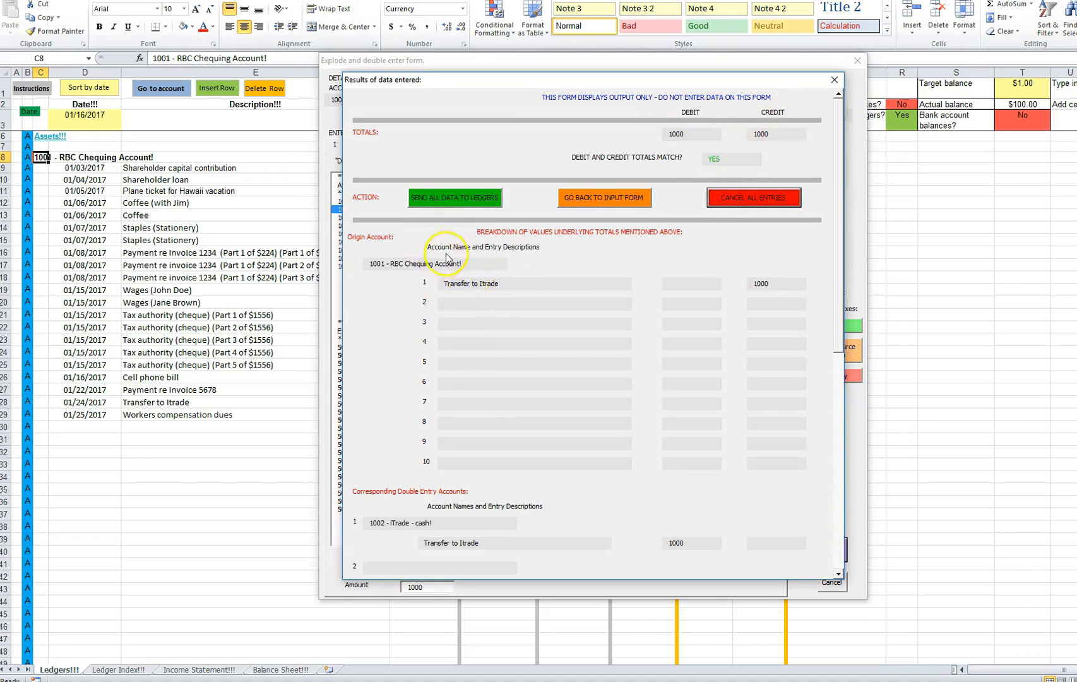
pyautogui.click(464, 197)
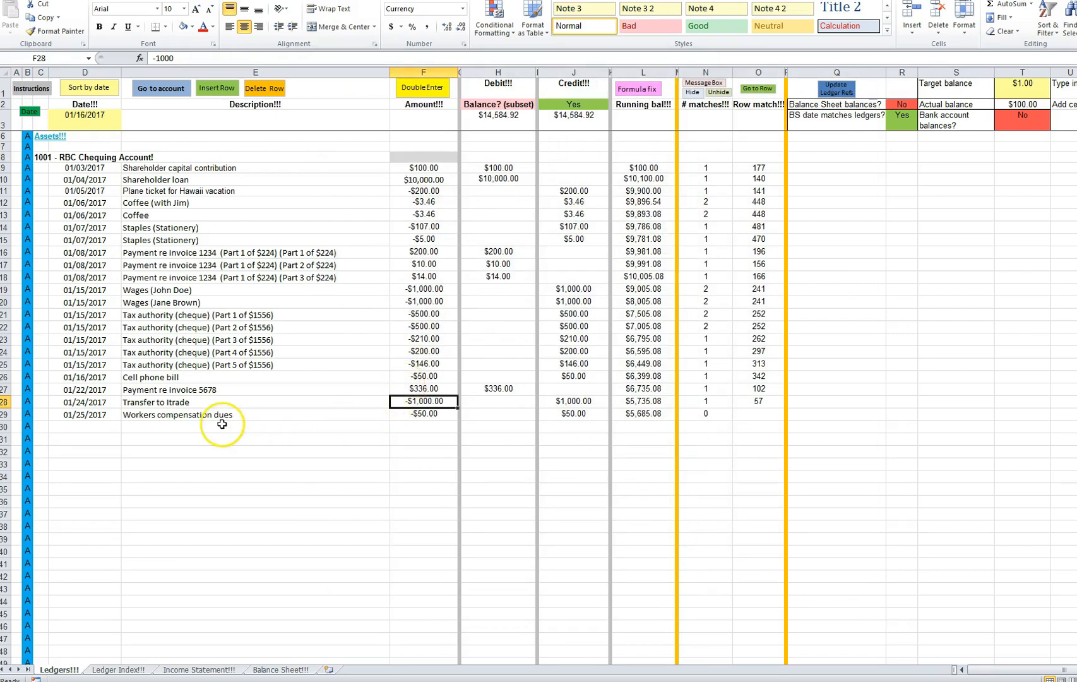
# Step: Add a 1/26/2017 entry of -$900 under the transfer in account 1002 - iTrade - cash
pyautogui.scroll(-7, 310, 418)
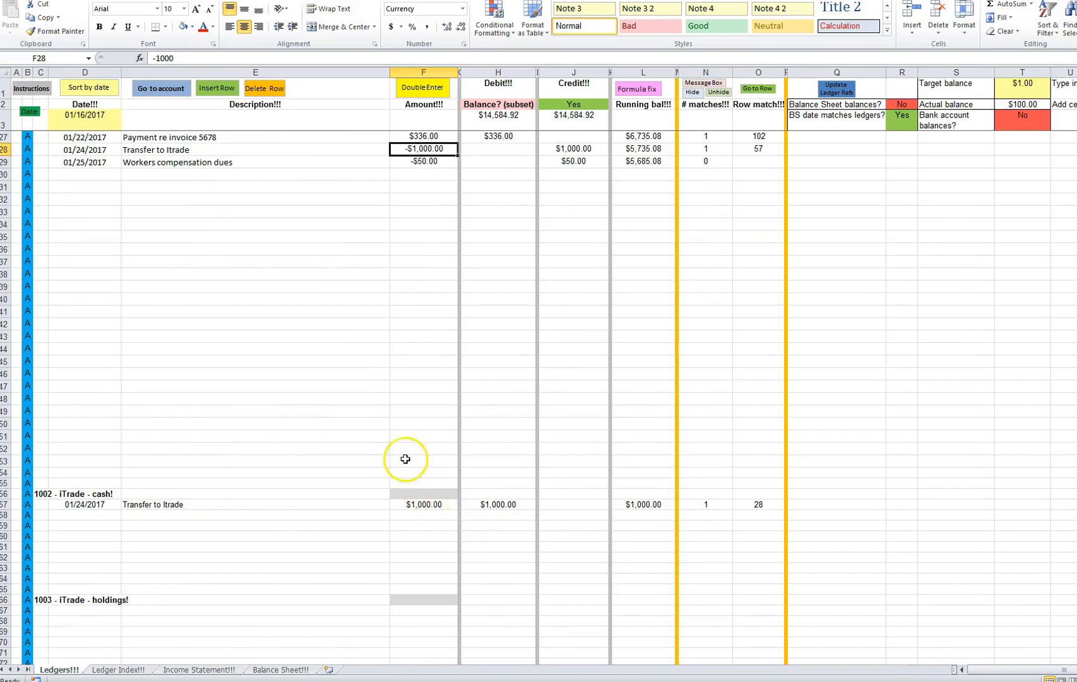
pyautogui.scroll(-4, 405, 459)
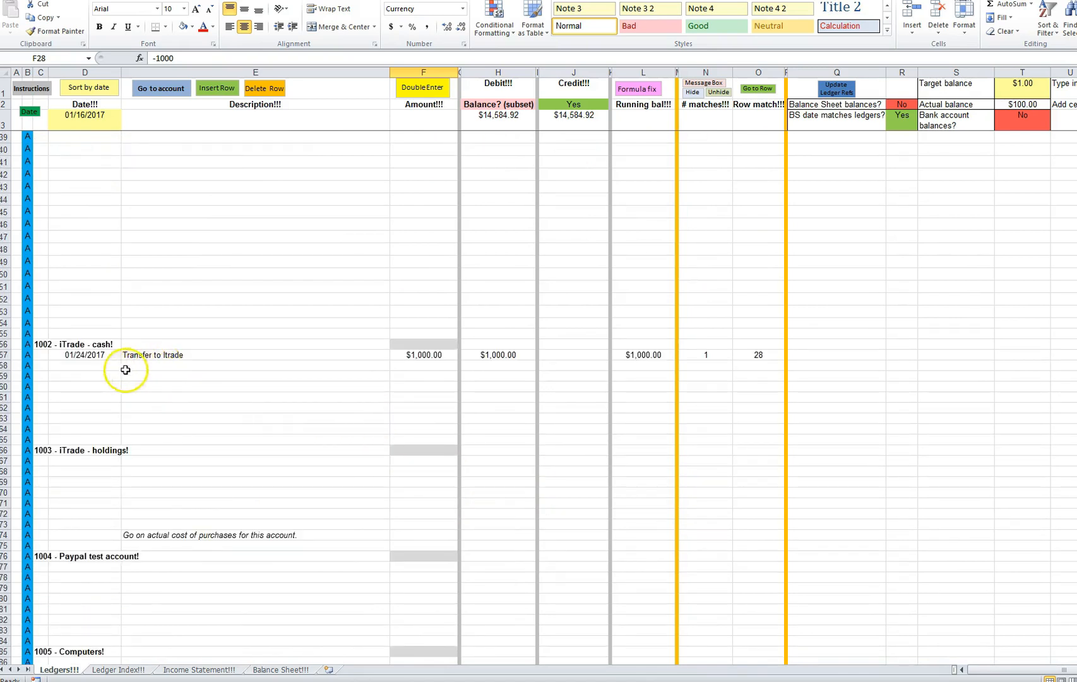
pyautogui.click(85, 366)
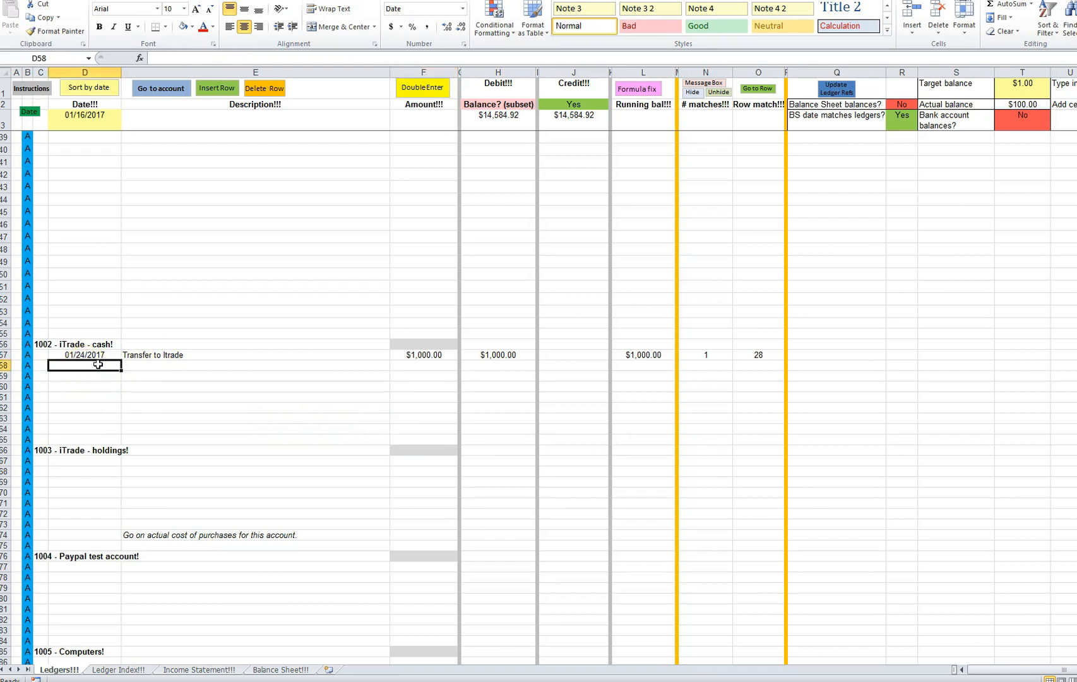
pyautogui.write('1/26/')
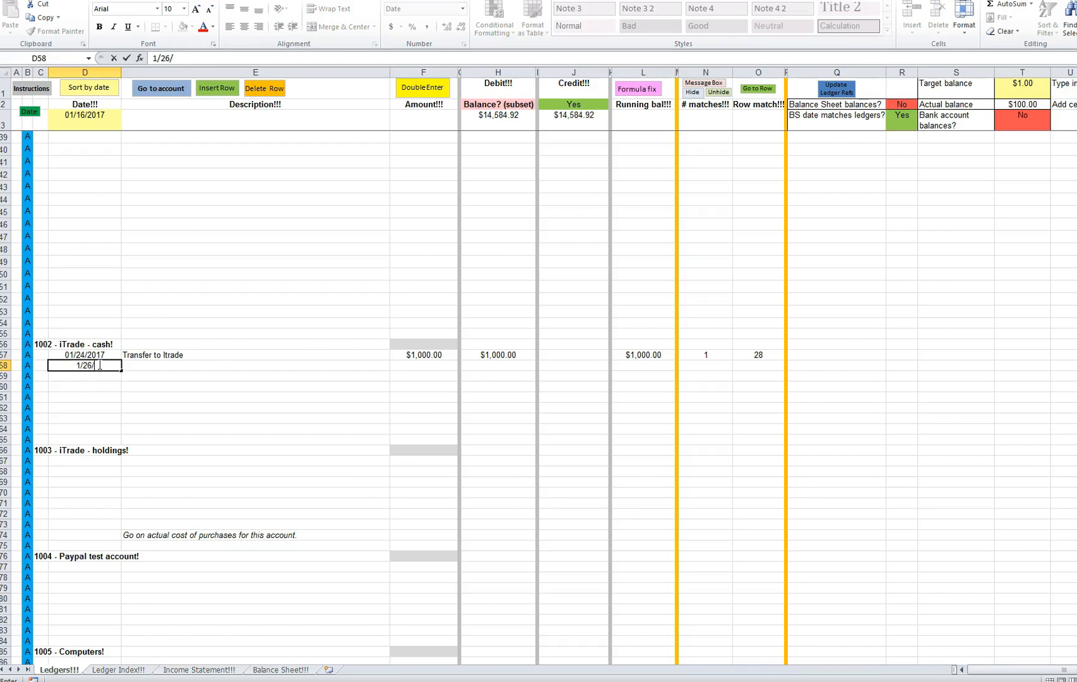
pyautogui.press('Tab')
pyautogui.press('Tab')
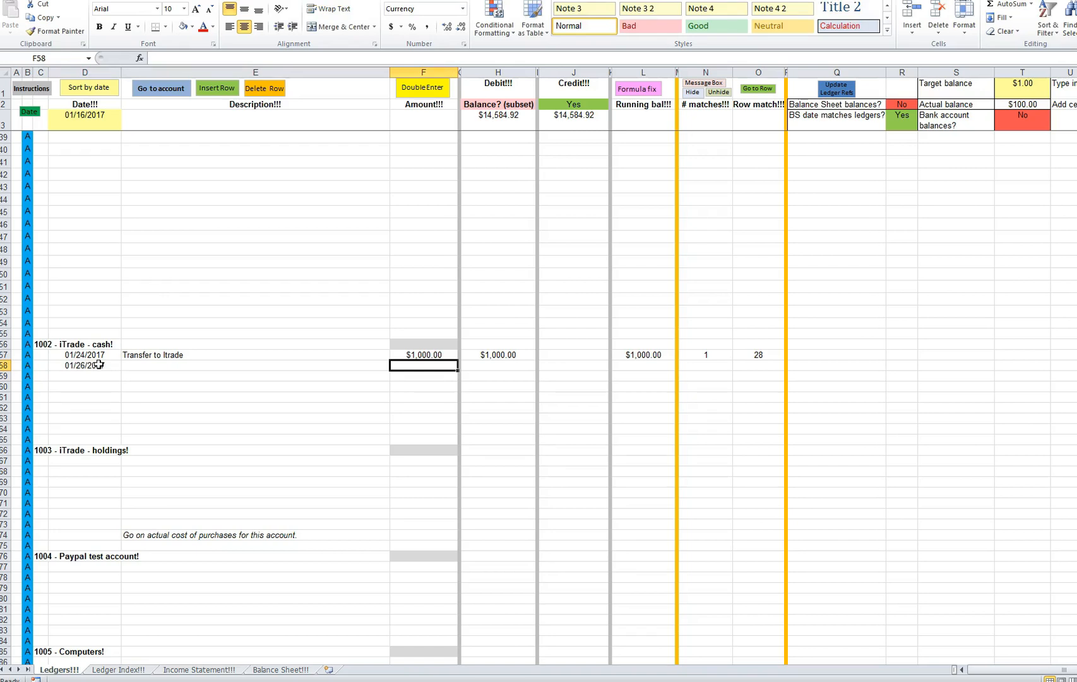
pyautogui.write('-$900')
pyautogui.press('Return')
pyautogui.press('Up')
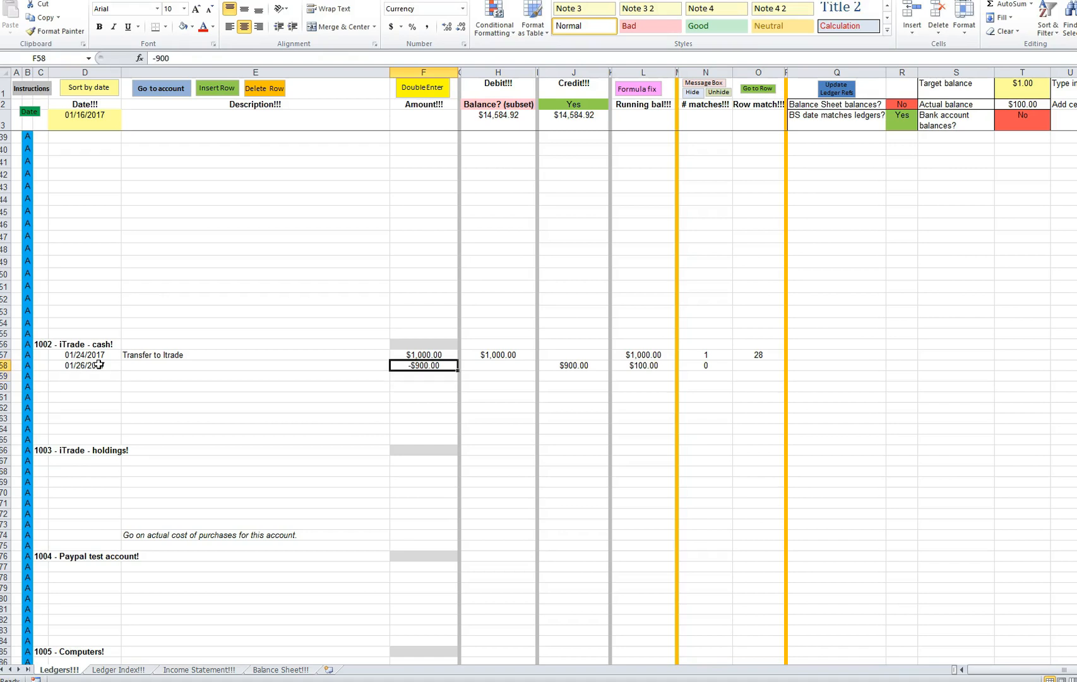
# Step: Double enter the -$900 entry against account 1003 - iTrade - holdings as "Buy bonds" with amount 900, and send the data to the ledgers
pyautogui.click(426, 89)
pyautogui.click(407, 217)
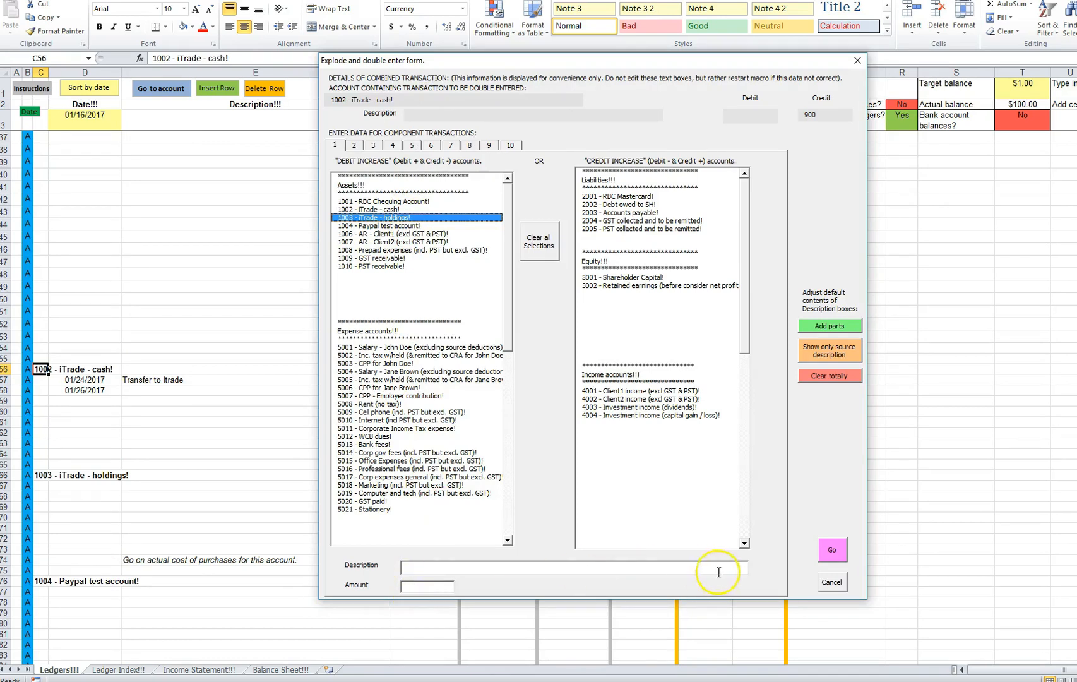
pyautogui.click(418, 586)
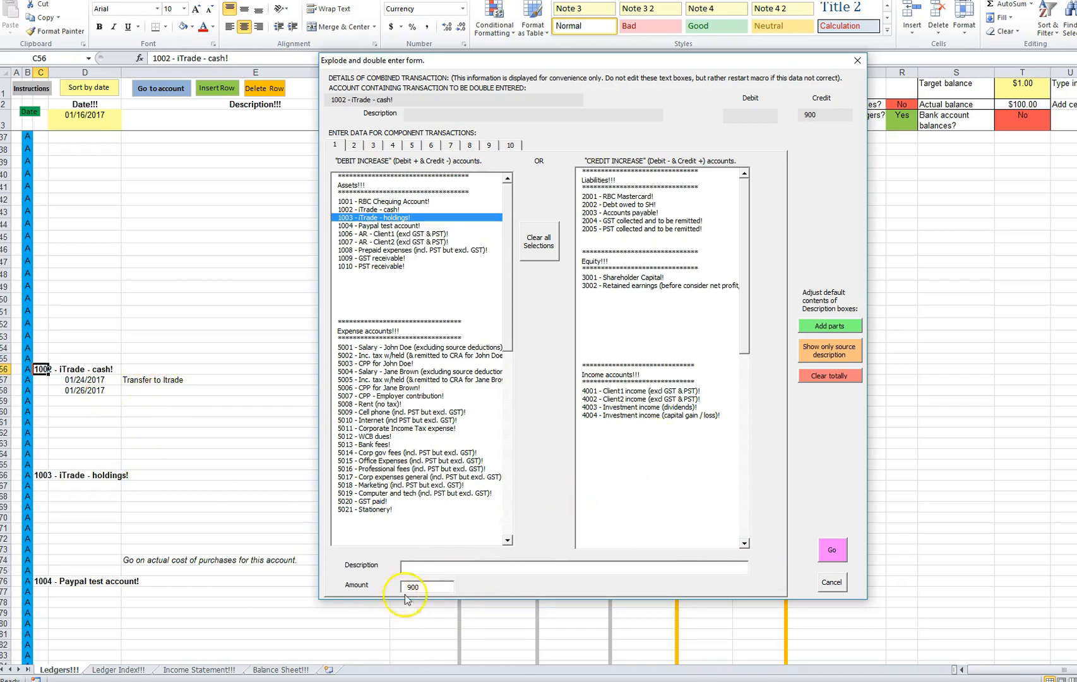
pyautogui.click(420, 569)
pyautogui.click(832, 550)
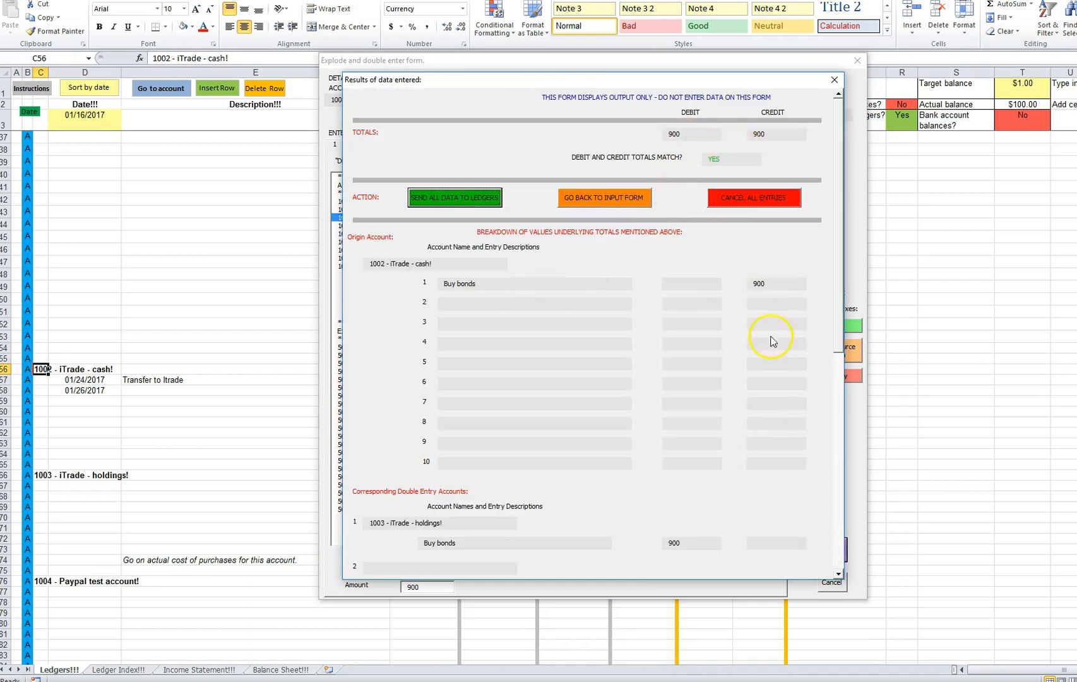
pyautogui.click(467, 199)
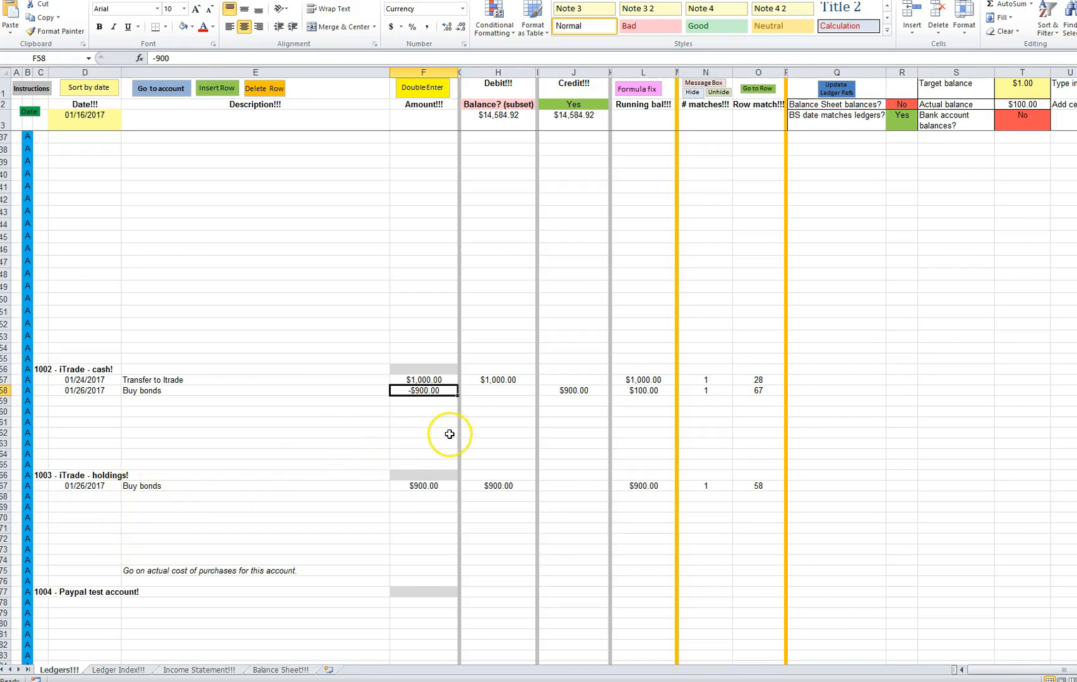
# Step: Set the ledger date to 01/26/2017 from the bond purchase entry and update the balance sheet's ledger references
pyautogui.click(643, 390)
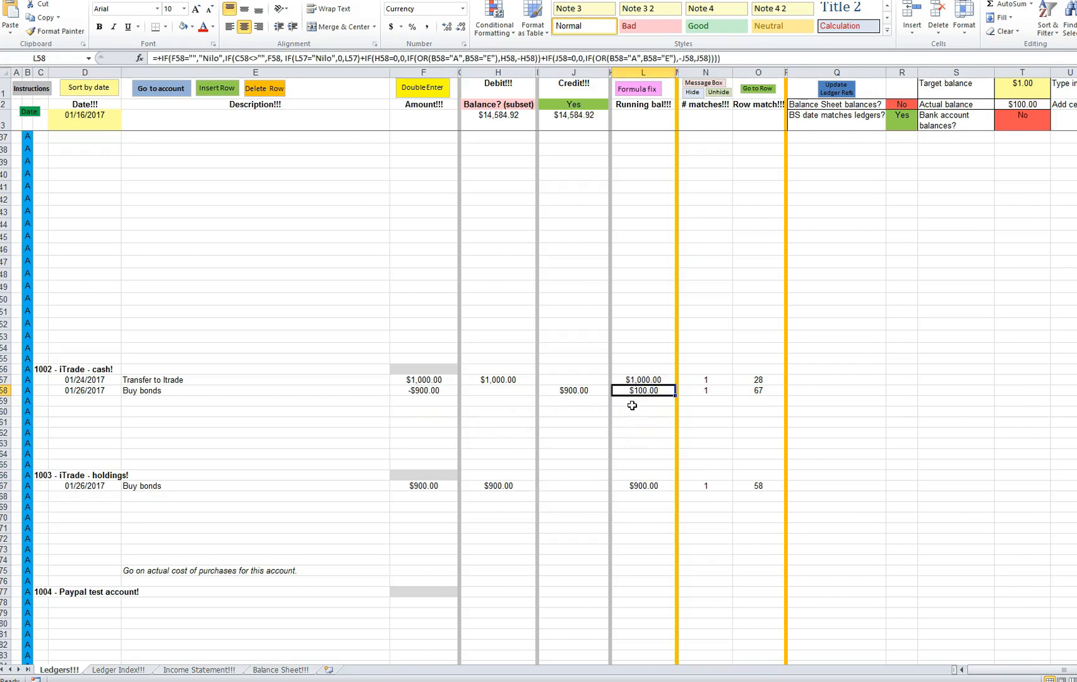
pyautogui.click(81, 392)
pyautogui.click(29, 112)
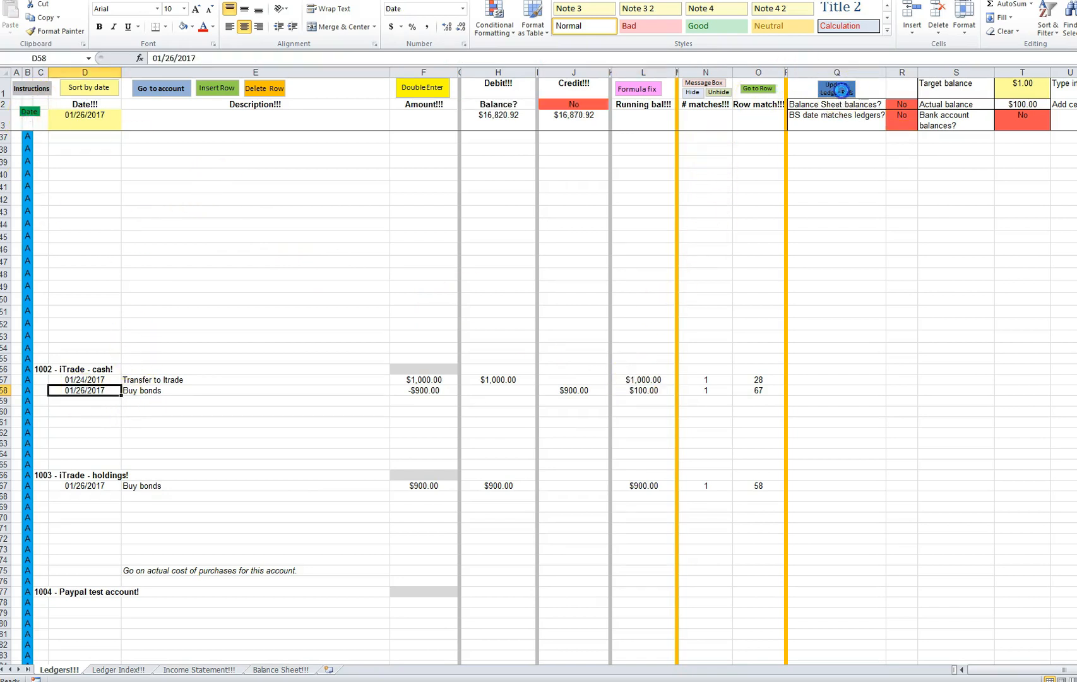
pyautogui.click(842, 92)
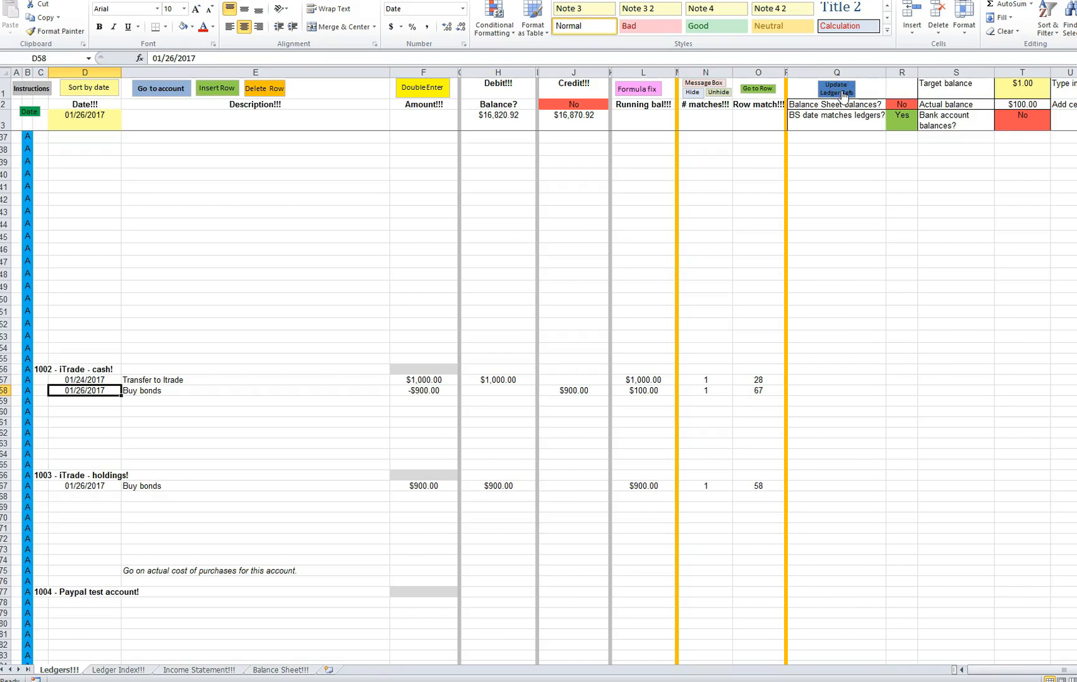
pyautogui.click(643, 390)
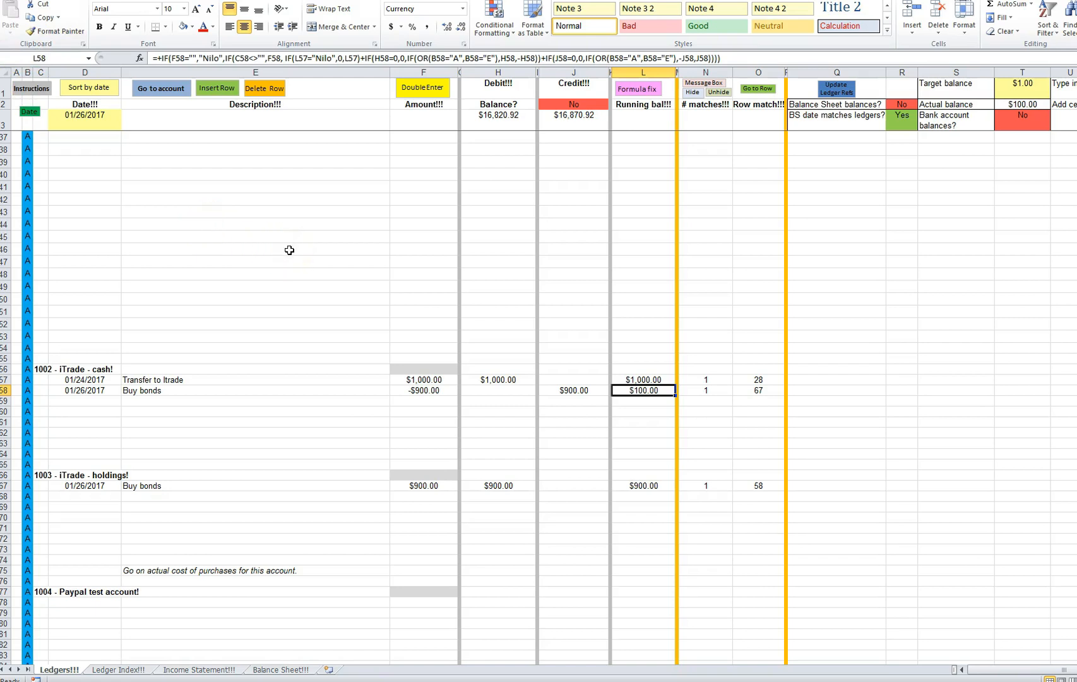
# Step: Clear the workers compensation dues entry from the chequing account and update the balance sheet's ledger references
pyautogui.scroll(11, 289, 250)
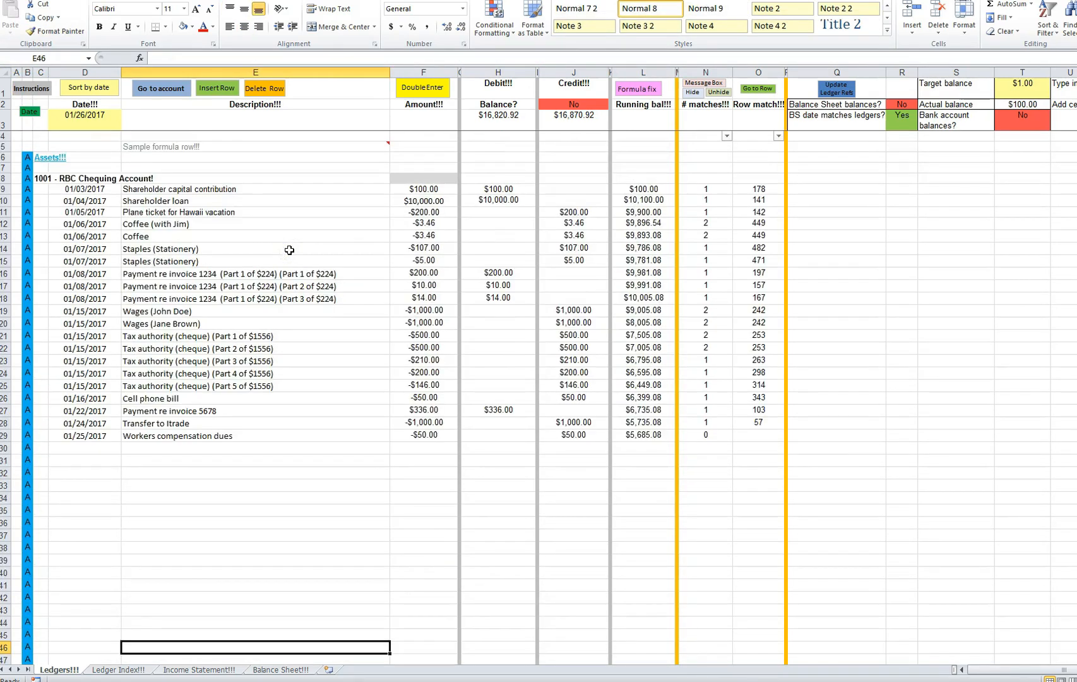
pyautogui.click(712, 436)
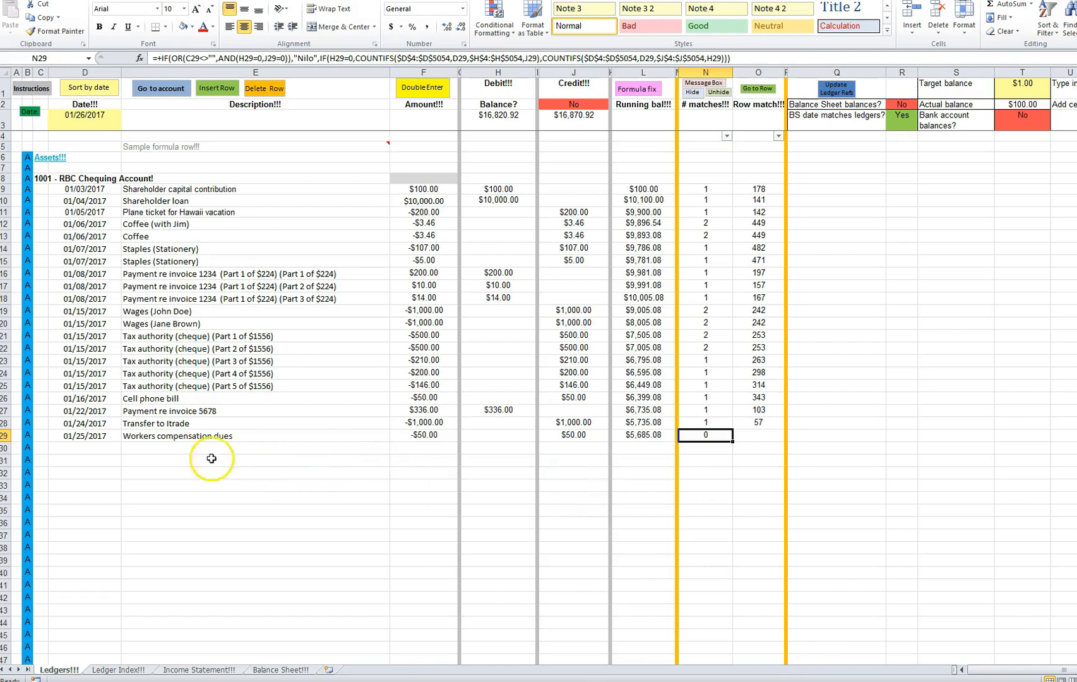
pyautogui.moveTo(87, 438); pyautogui.dragTo(414, 440)
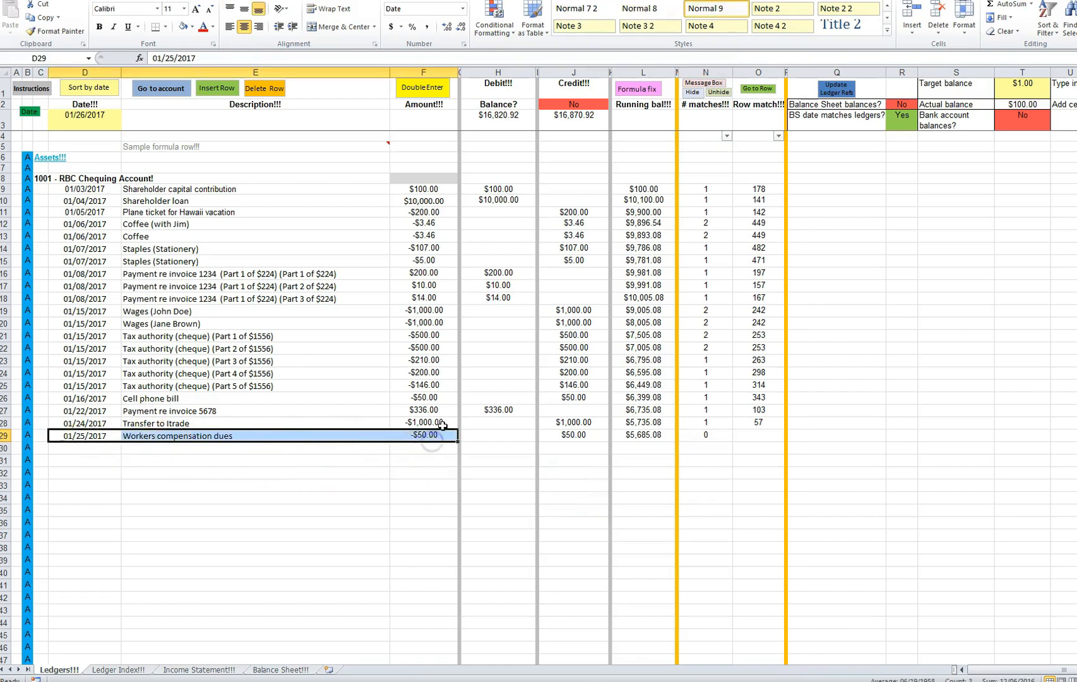
pyautogui.press('Delete')
pyautogui.click(837, 89)
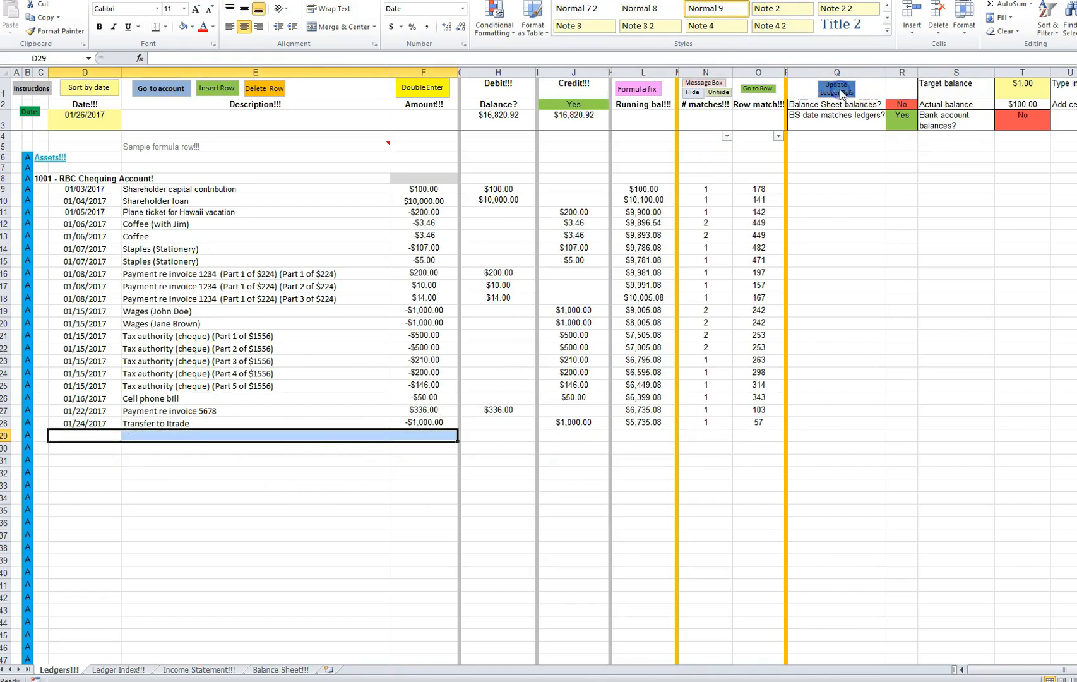
# Step: Compare the running balance of account 1002 - iTrade - cash with its balance sheet figure, and return to the ledgers
pyautogui.scroll(-12, 705, 308)
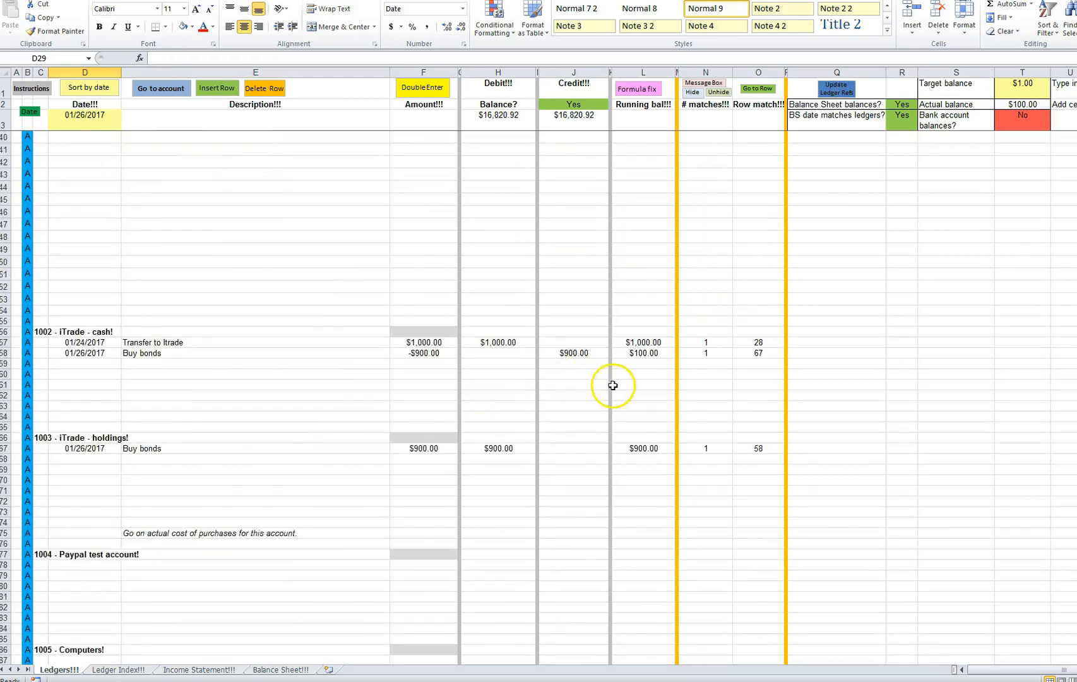
pyautogui.click(644, 354)
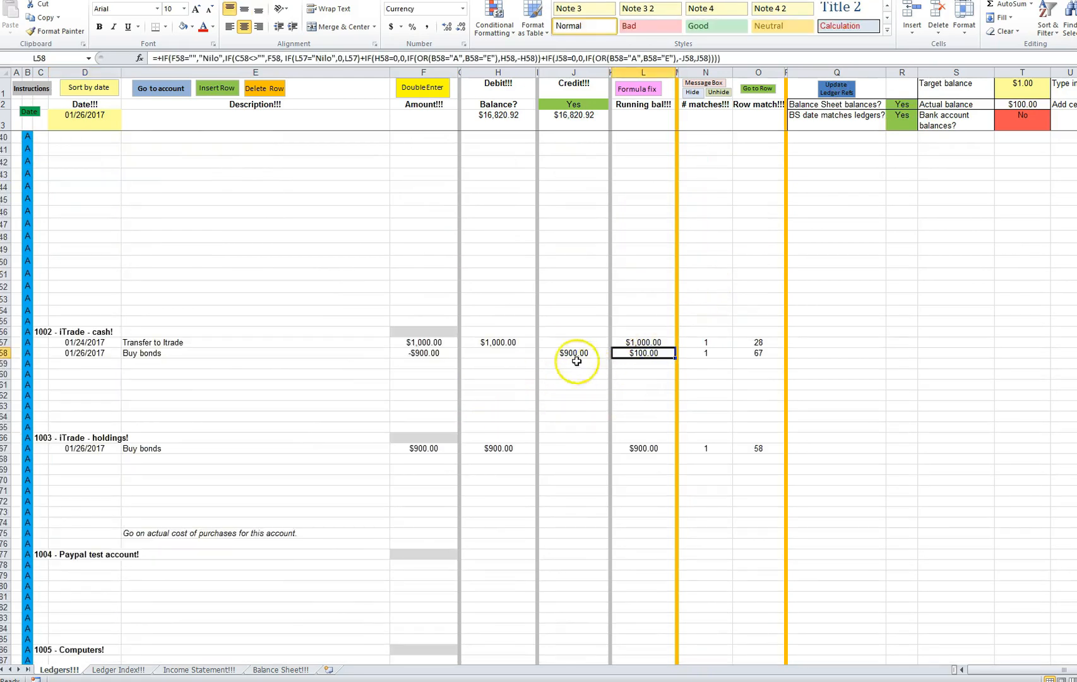
pyautogui.click(281, 668)
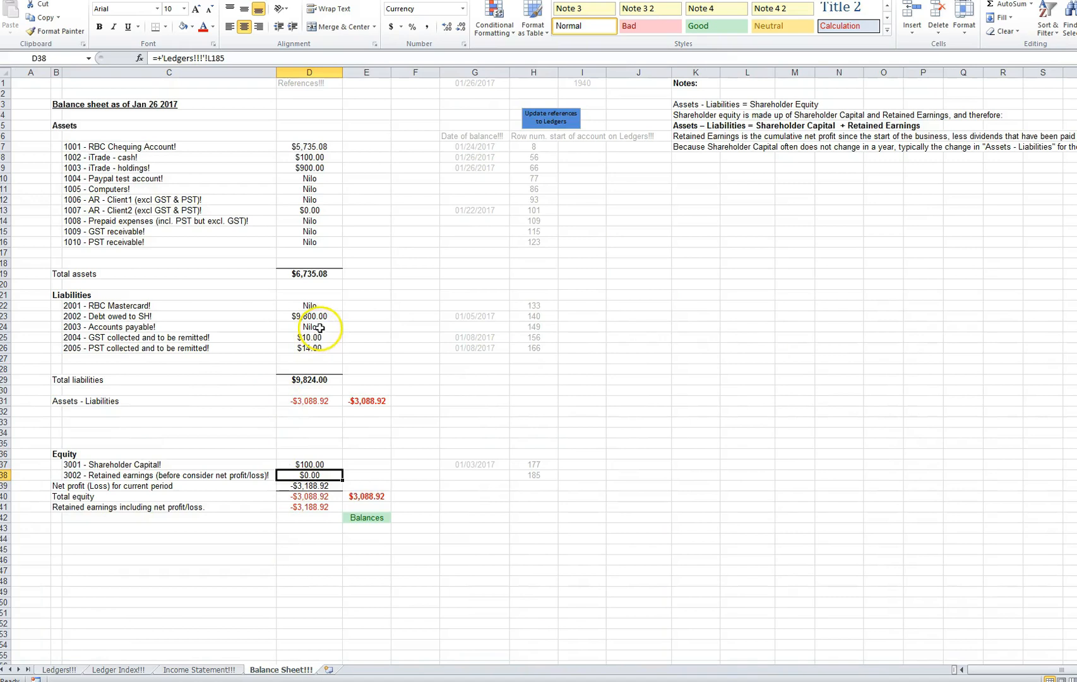
pyautogui.click(309, 157)
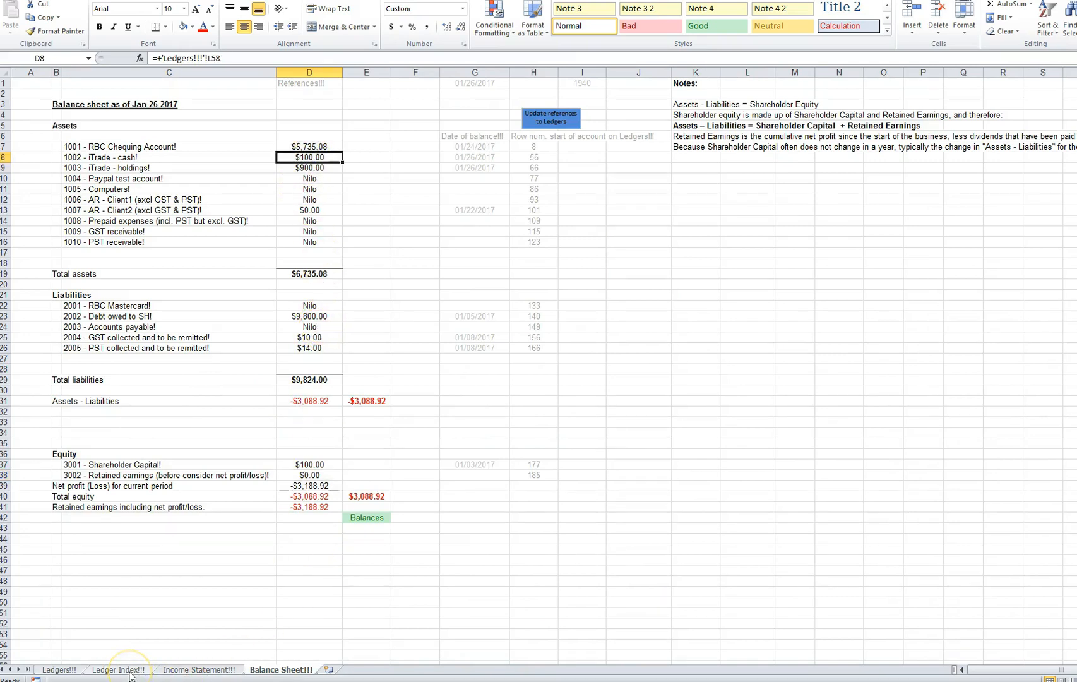
pyautogui.click(183, 673)
pyautogui.click(57, 671)
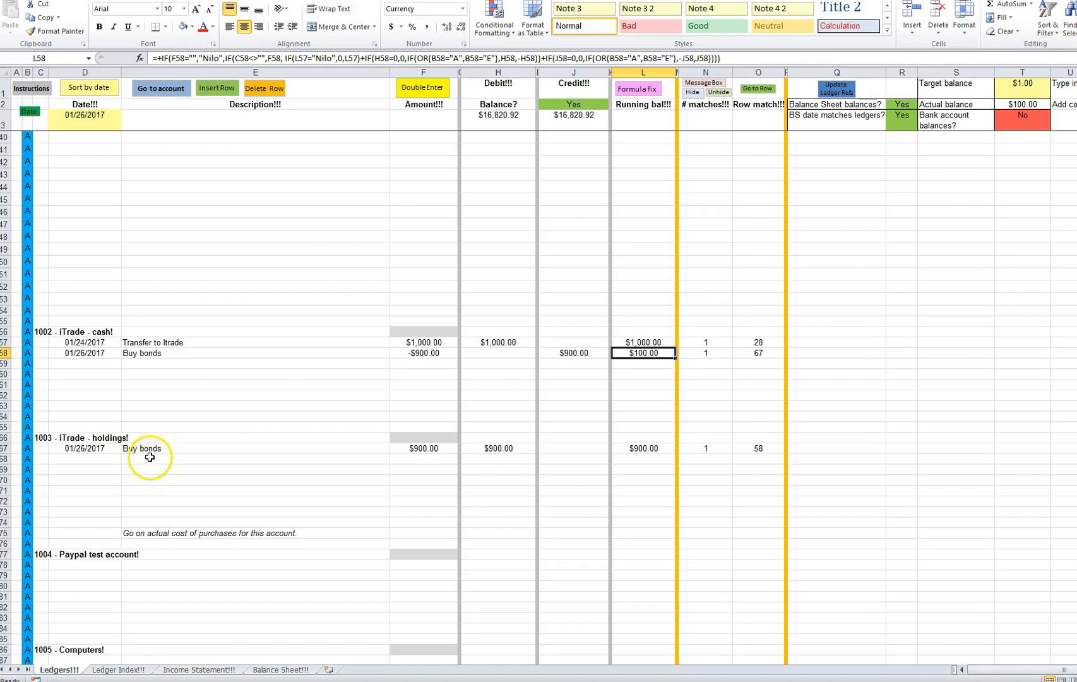
pyautogui.moveTo(149, 447); pyautogui.dragTo(146, 482)
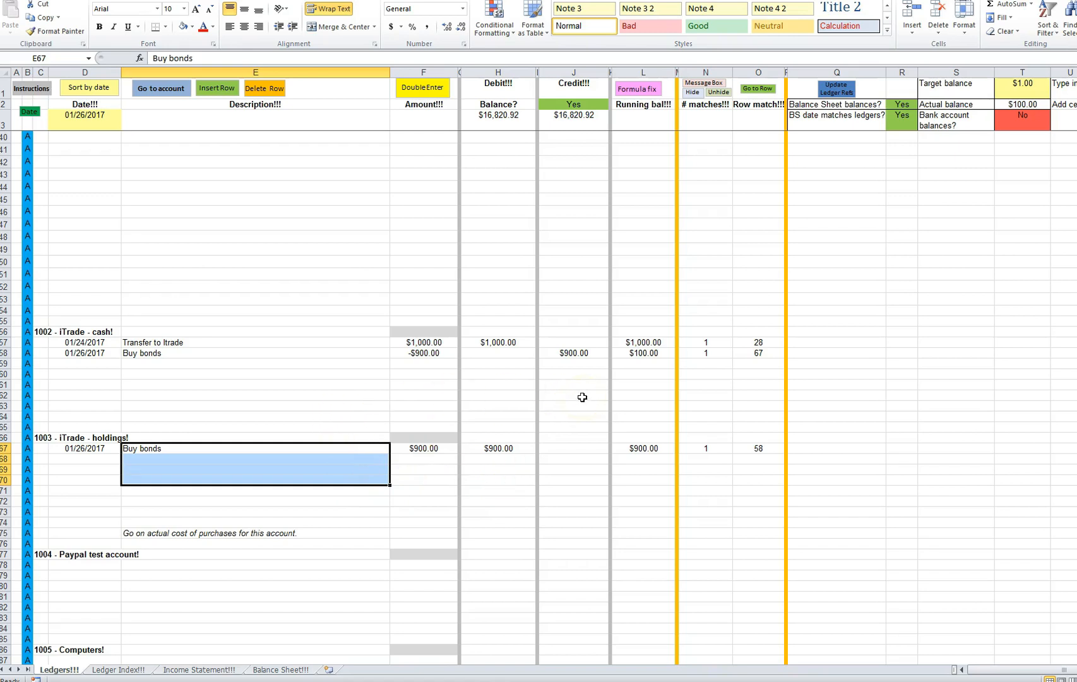
pyautogui.scroll(12, 390, 375)
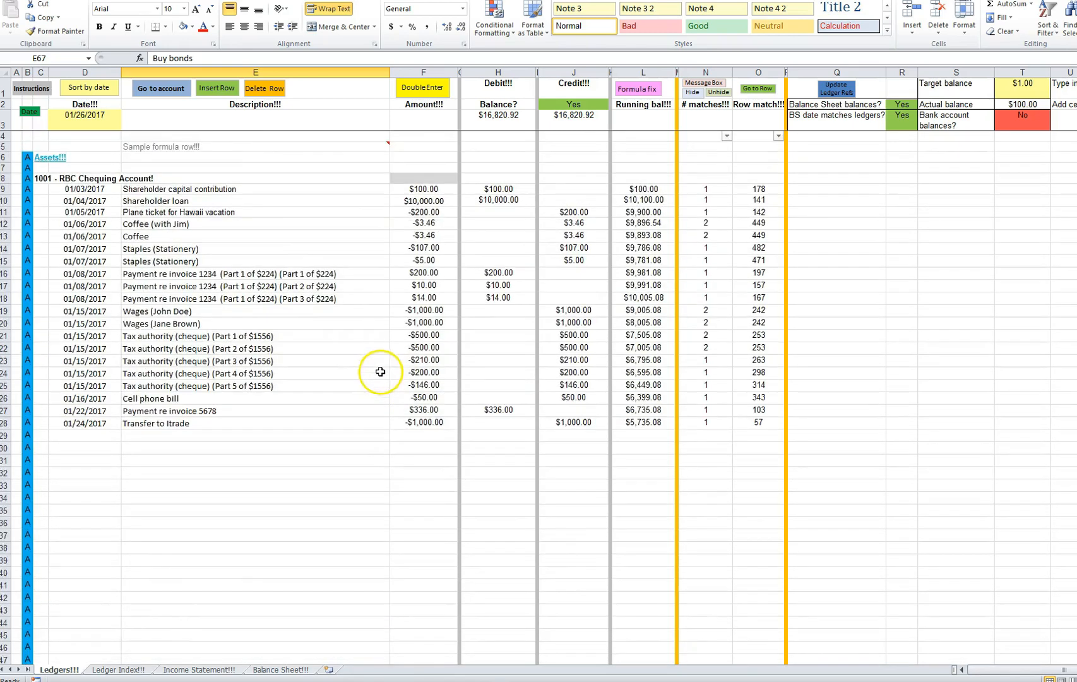
pyautogui.scroll(-12, 218, 249)
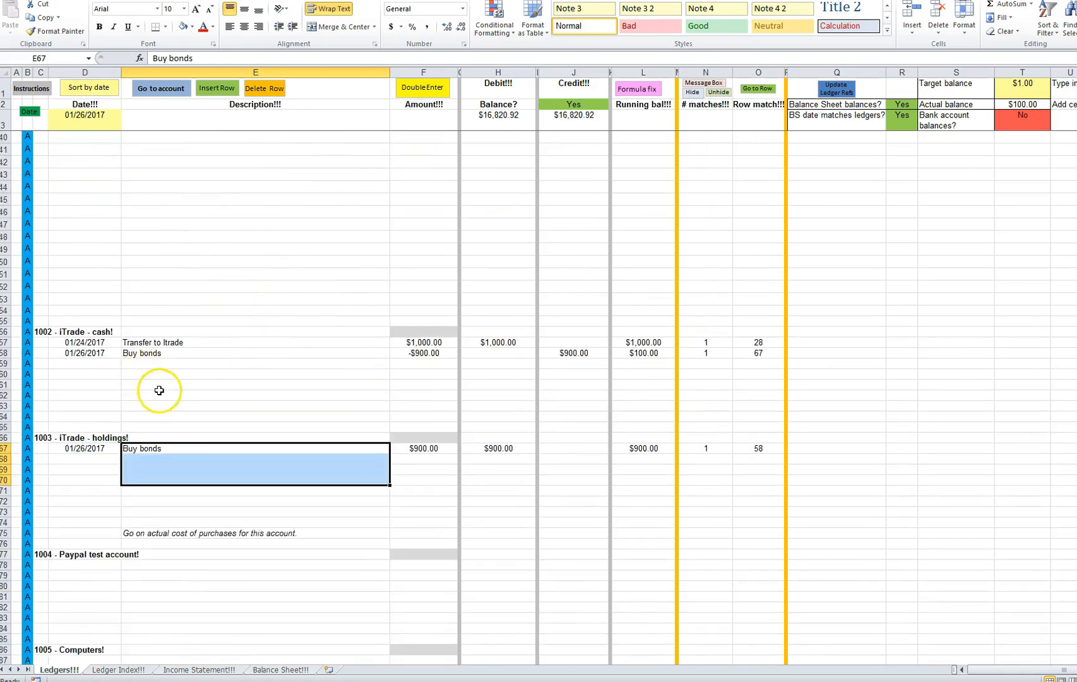
pyautogui.click(161, 394)
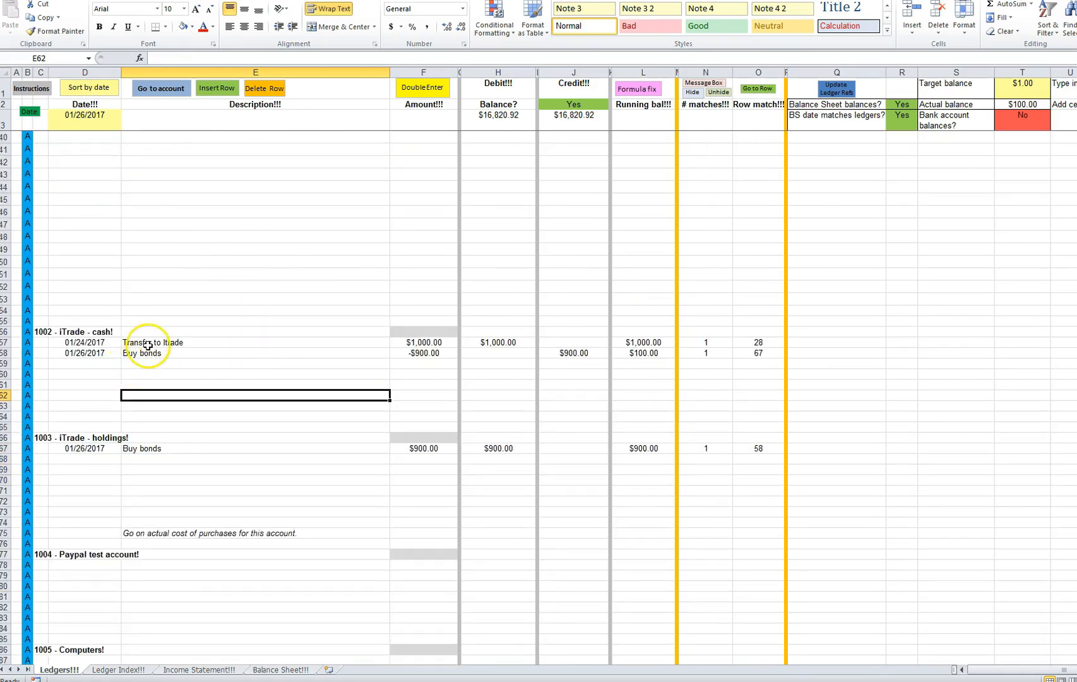
pyautogui.click(180, 456)
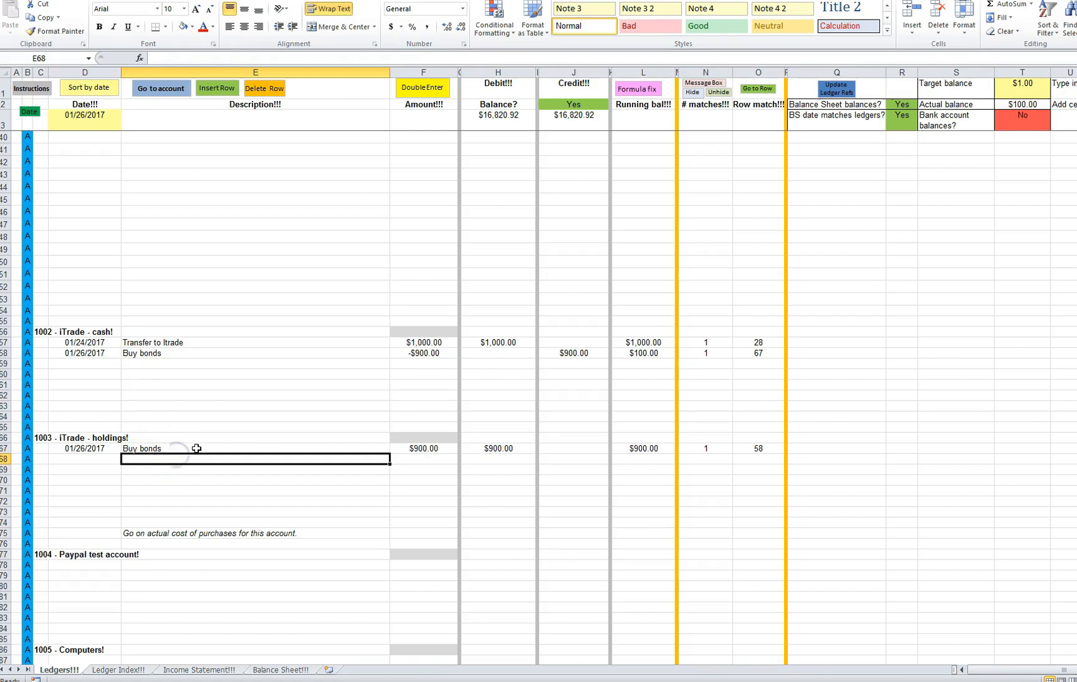
# Step: Sort the entries of every ledger account into date order and let the formulas be fixed
pyautogui.click(196, 448)
pyautogui.click(197, 474)
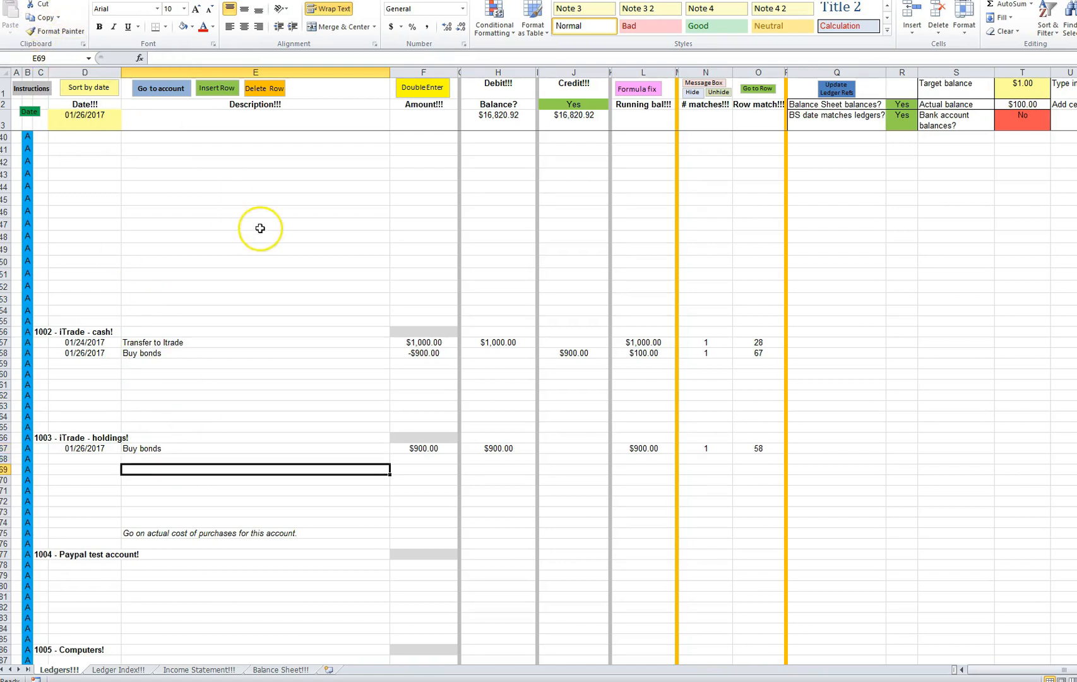
pyautogui.scroll(9, 341, 297)
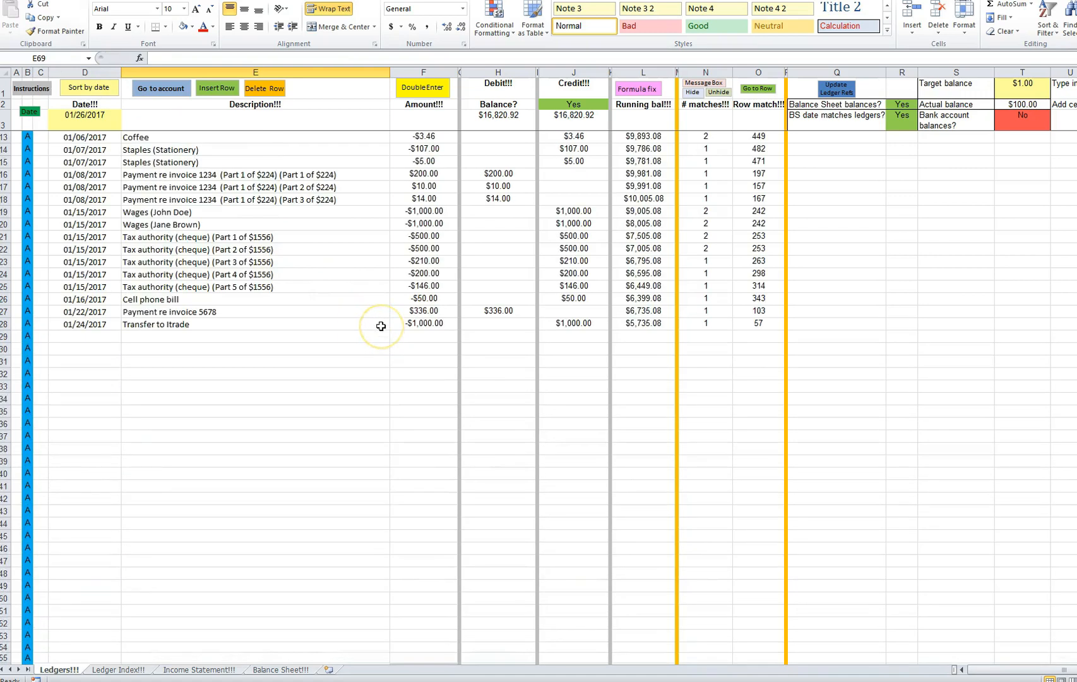
pyautogui.scroll(3, 381, 326)
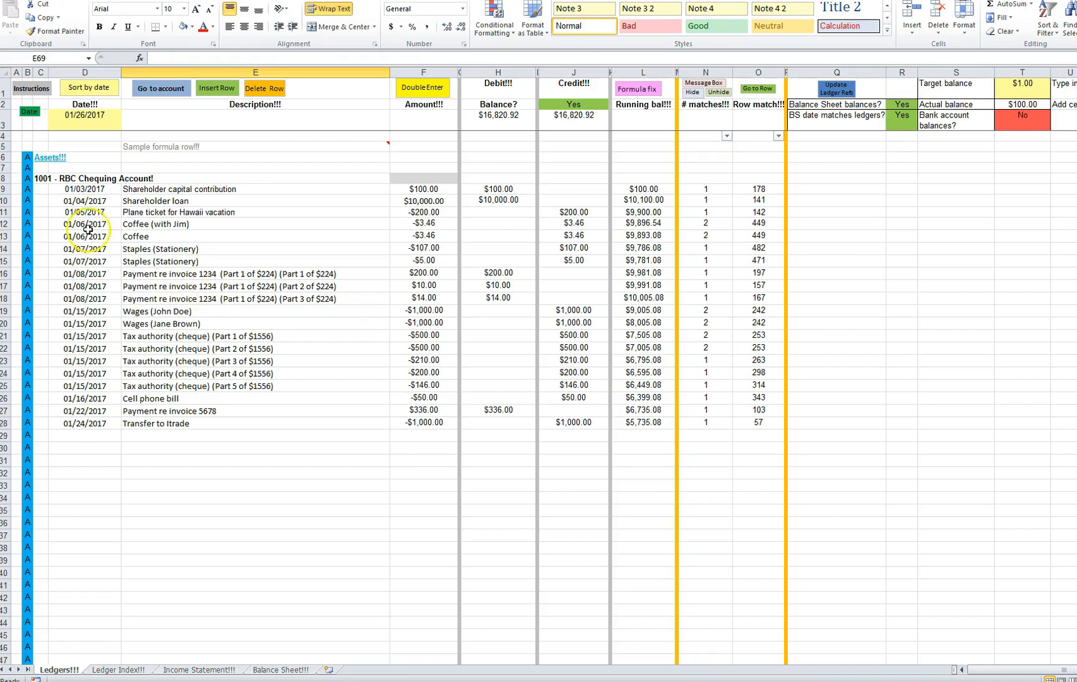
pyautogui.click(90, 89)
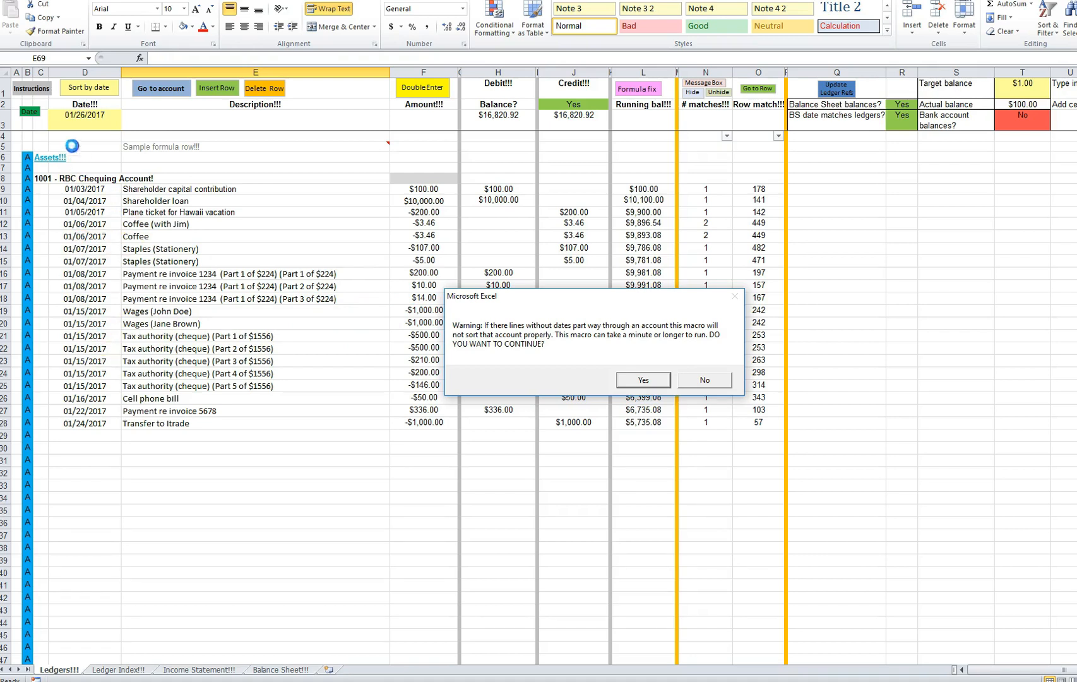
pyautogui.click(642, 380)
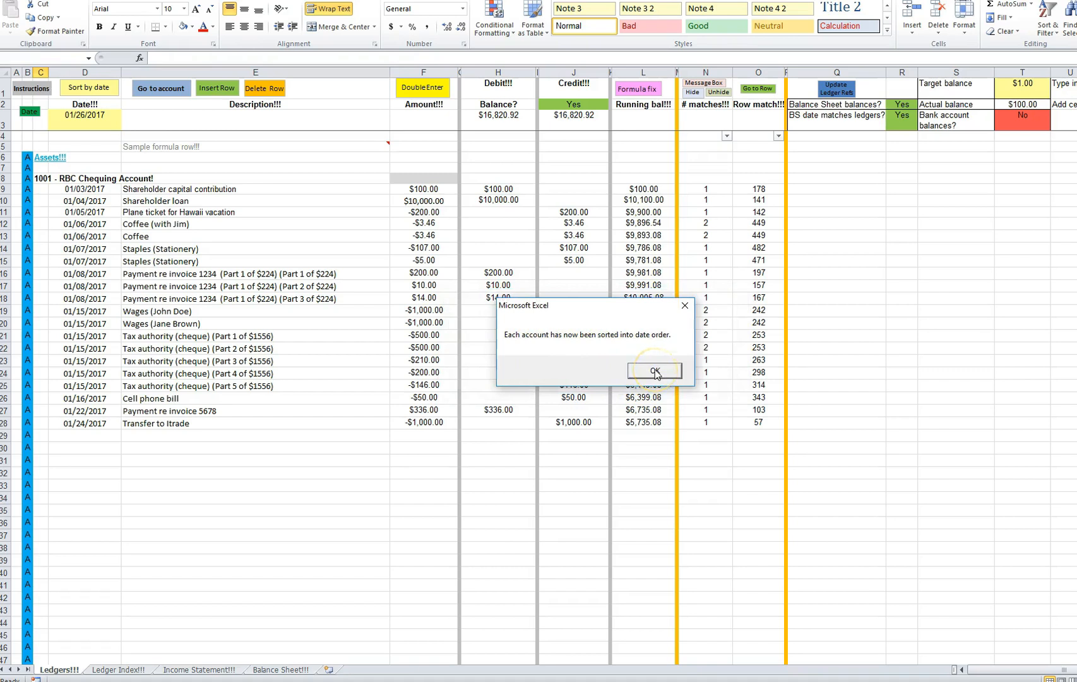
pyautogui.click(655, 371)
pyautogui.click(649, 374)
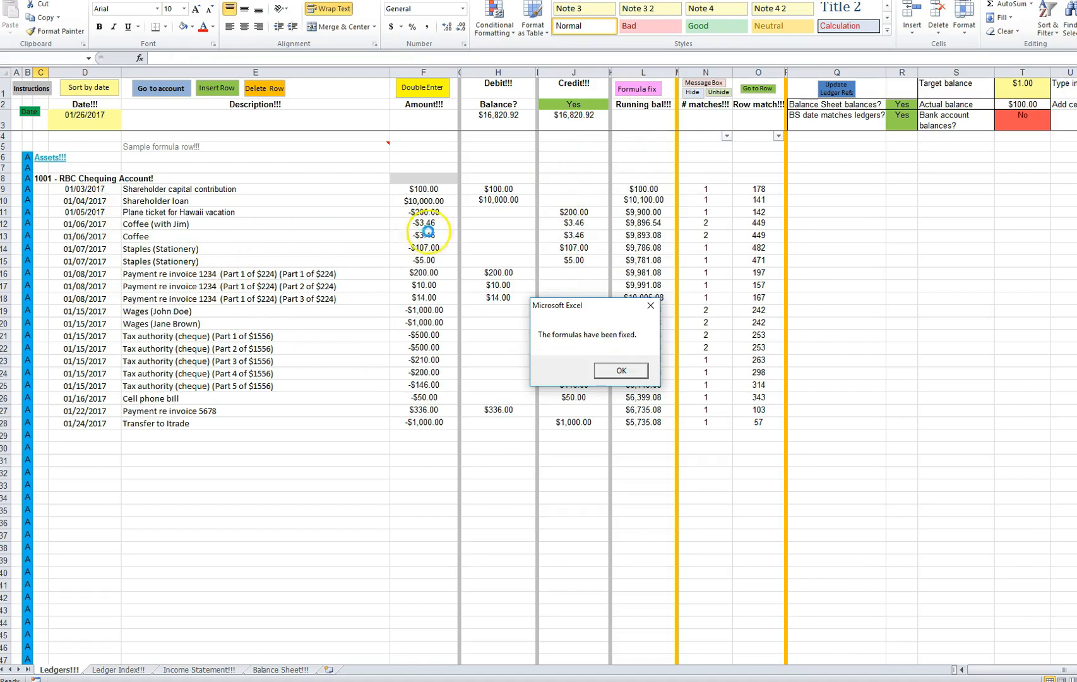
pyautogui.click(619, 373)
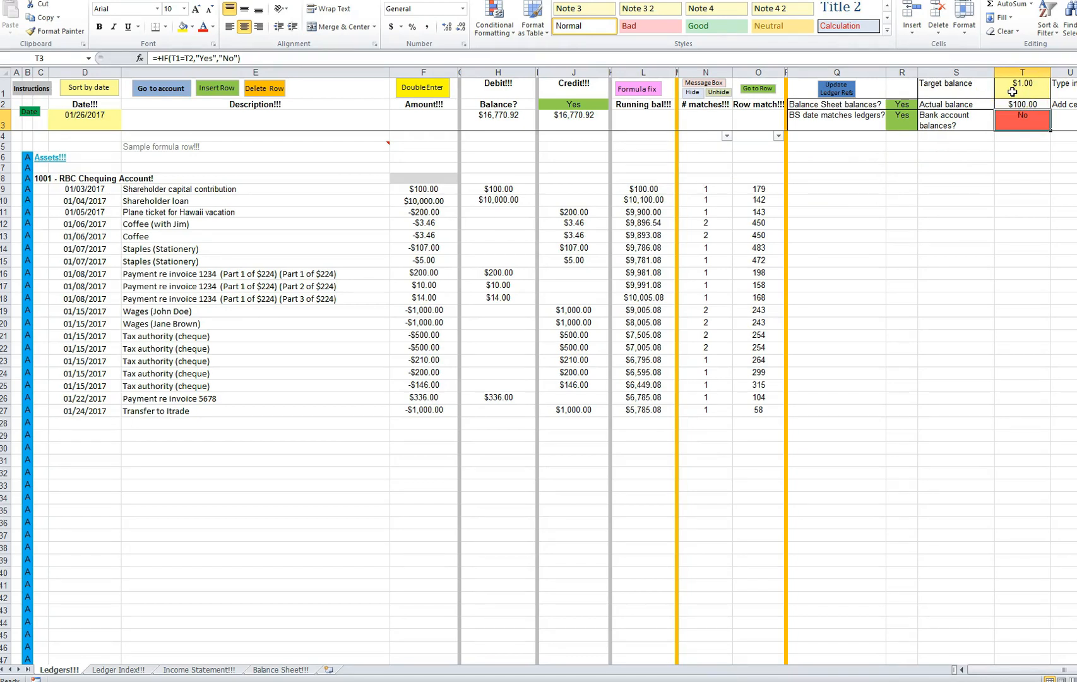
# Step: Enter 5,782.08 as the target balance for the bank account check
pyautogui.moveTo(943, 87); pyautogui.dragTo(1062, 91)
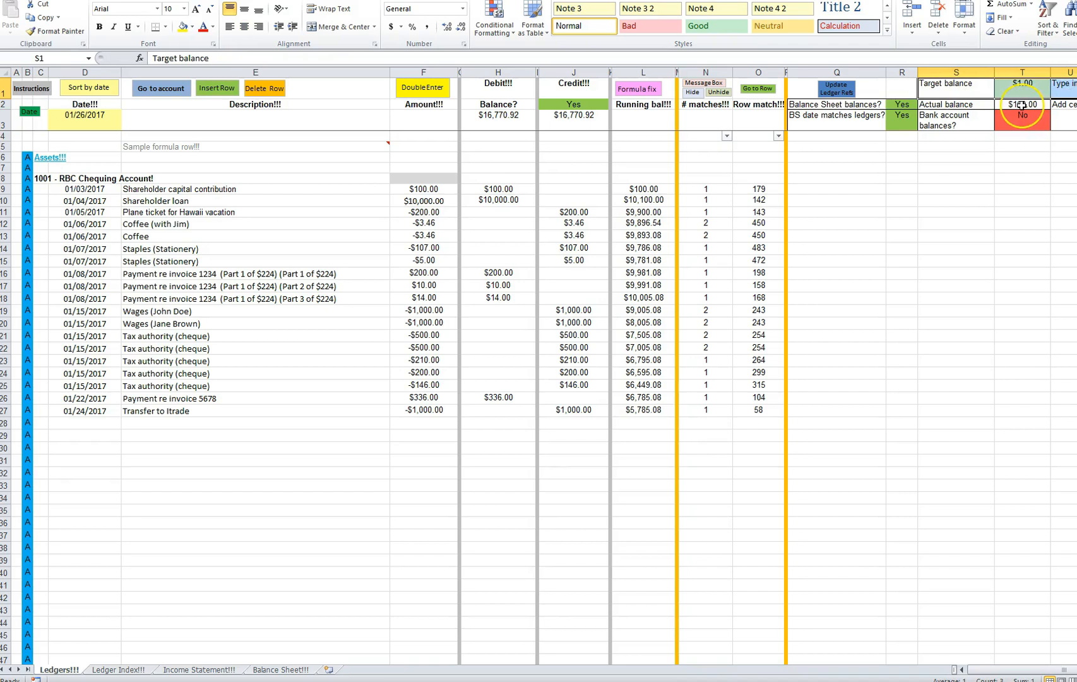
pyautogui.click(1017, 144)
pyautogui.click(1016, 88)
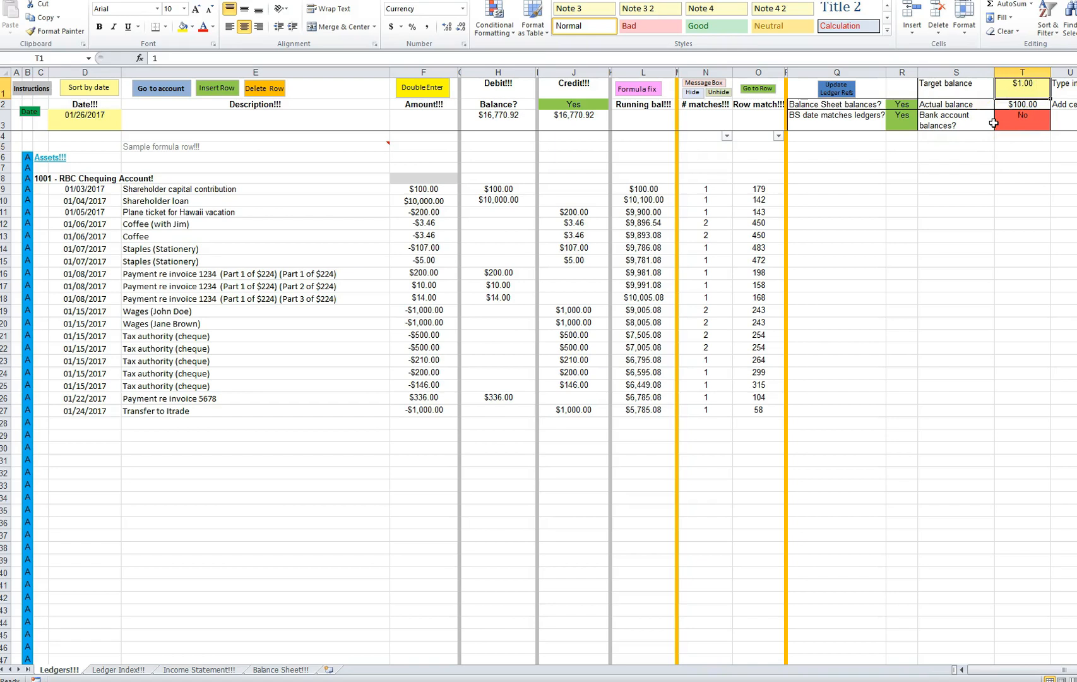
pyautogui.write('5')
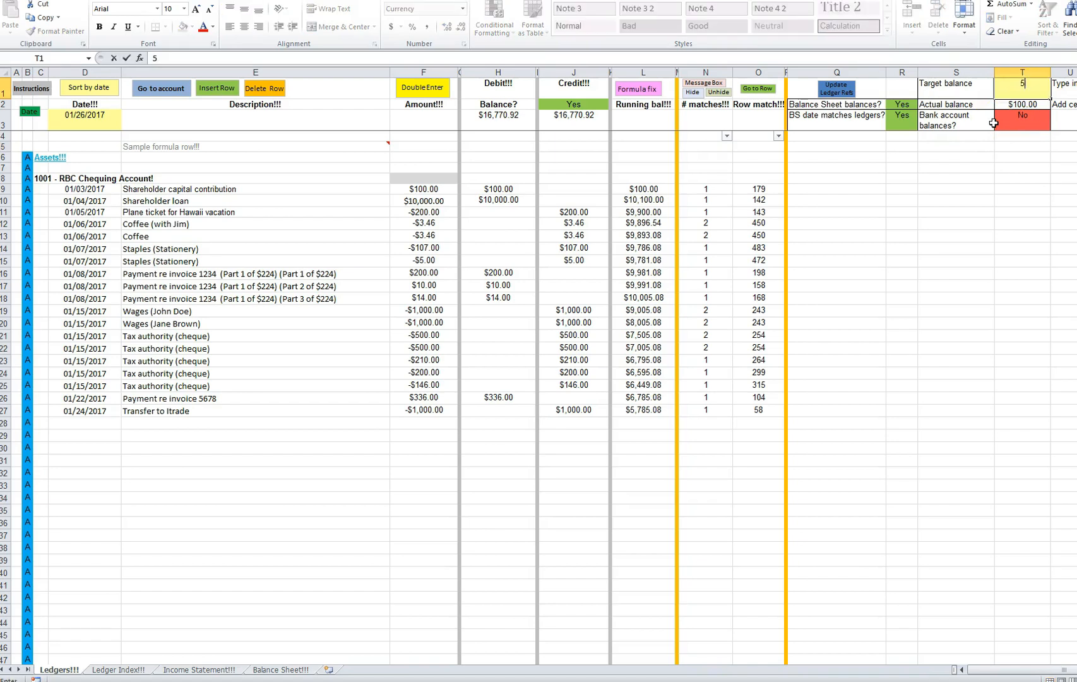
pyautogui.write(',782.08')
pyautogui.press('Return')
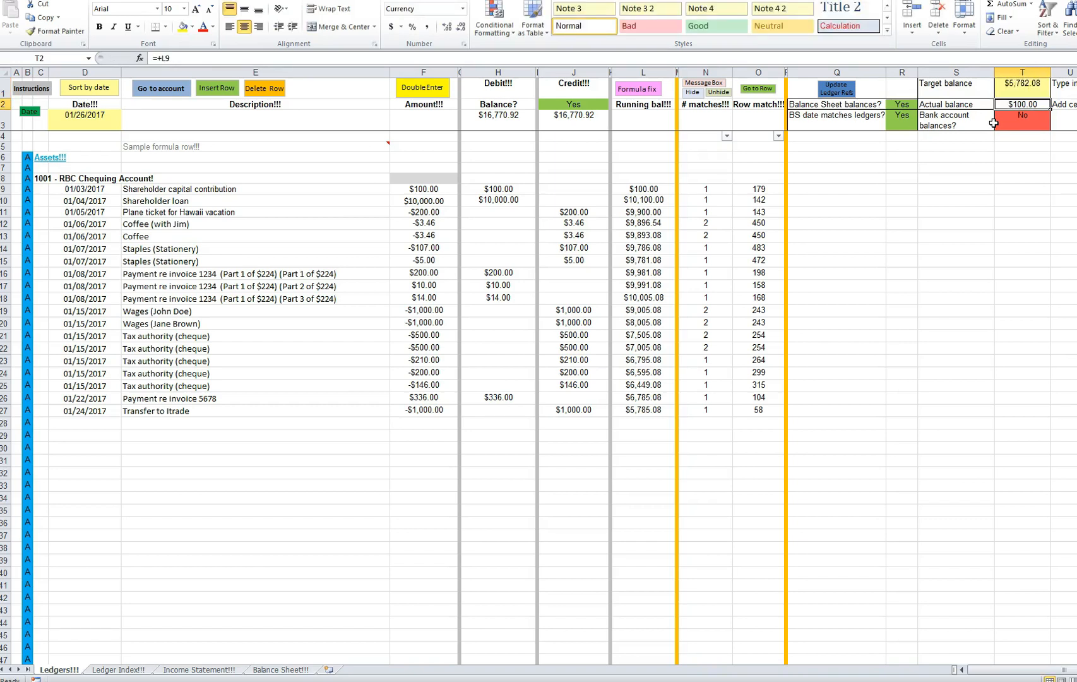
# Step: Correct the bank account's target balance to 5,785.08
pyautogui.press('Up')
pyautogui.press('F2')
pyautogui.press('Left')
pyautogui.press('Left')
pyautogui.press('Left')
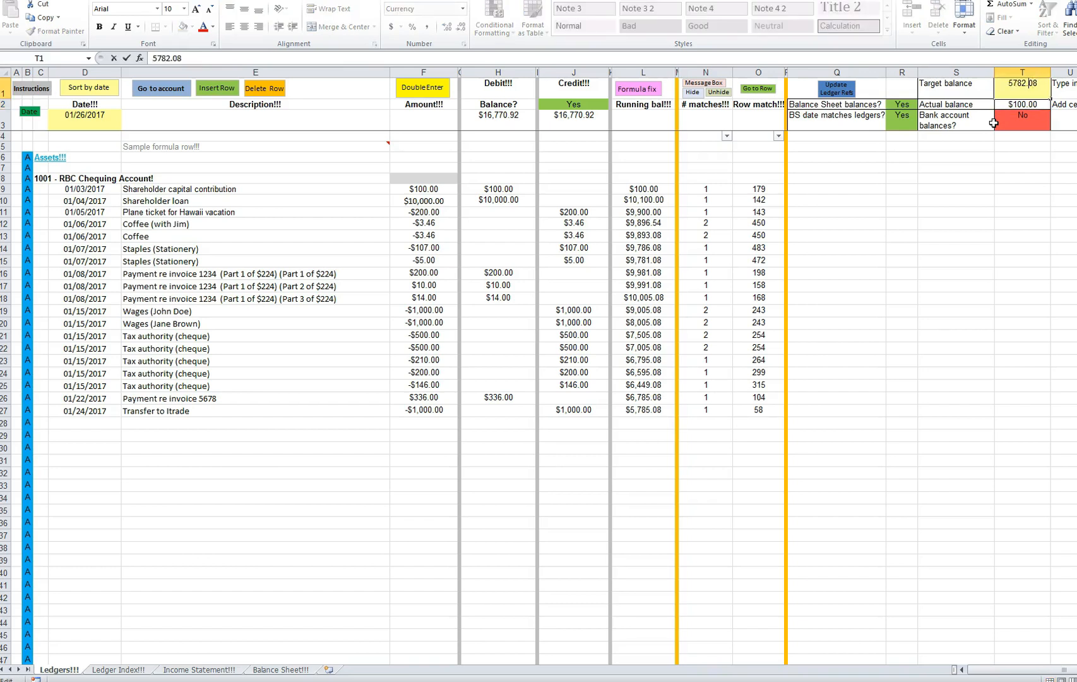
pyautogui.press('BackSpace')
pyautogui.write('5')
pyautogui.press('Return')
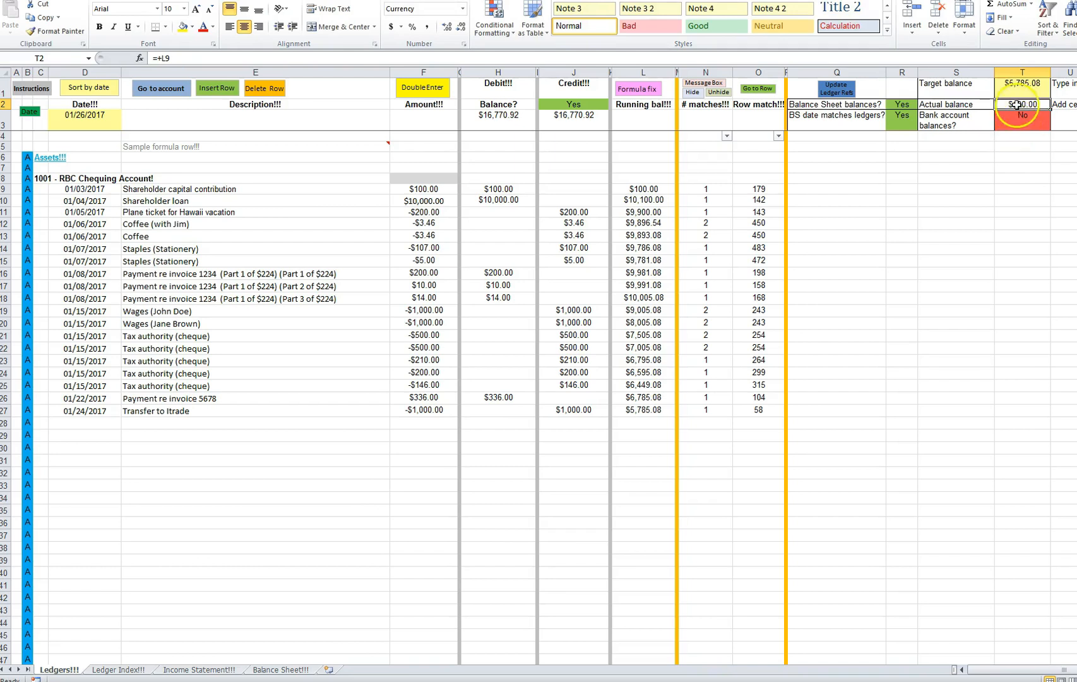
# Step: Link the actual balance to cell L27, the running balance of the last chequing account entry
pyautogui.write('+')
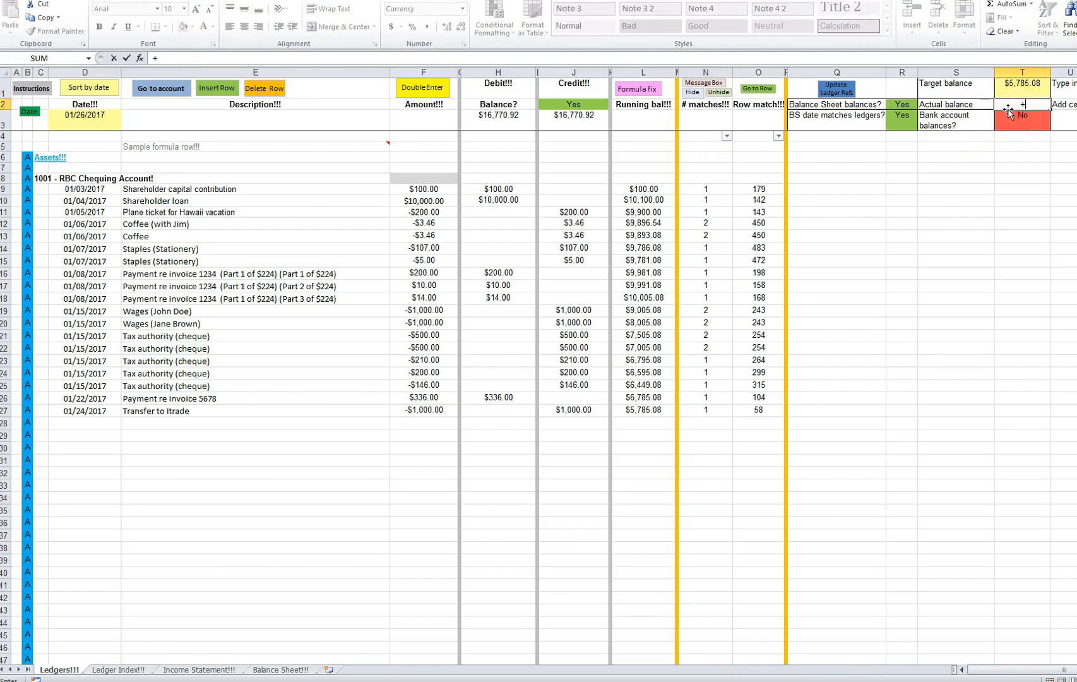
pyautogui.click(647, 411)
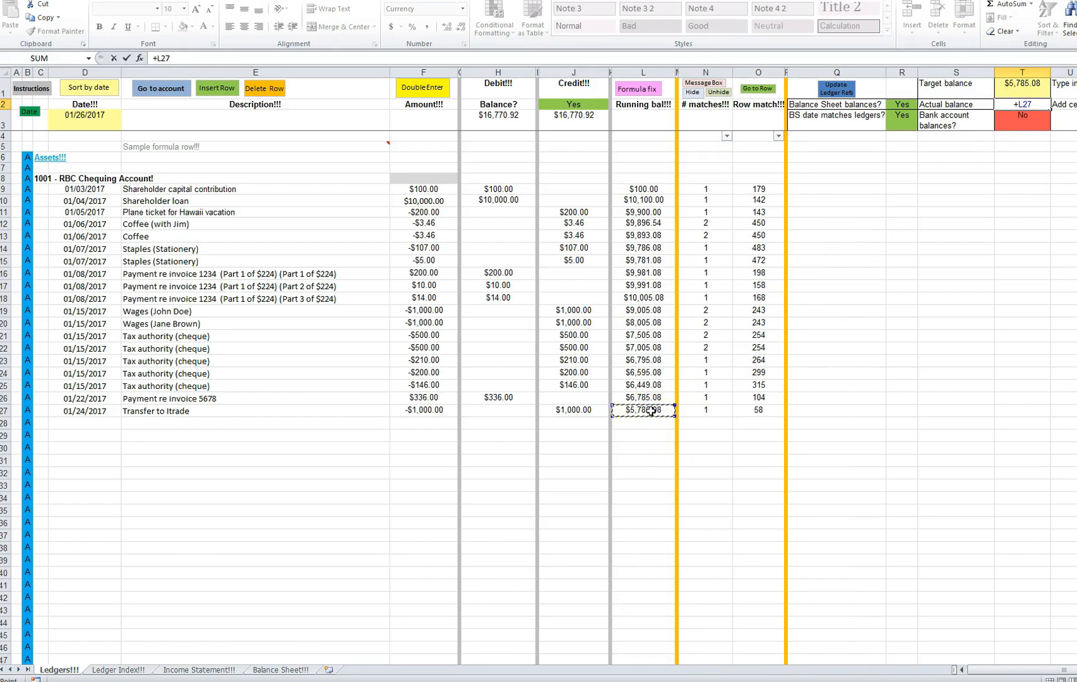
pyautogui.press('Return')
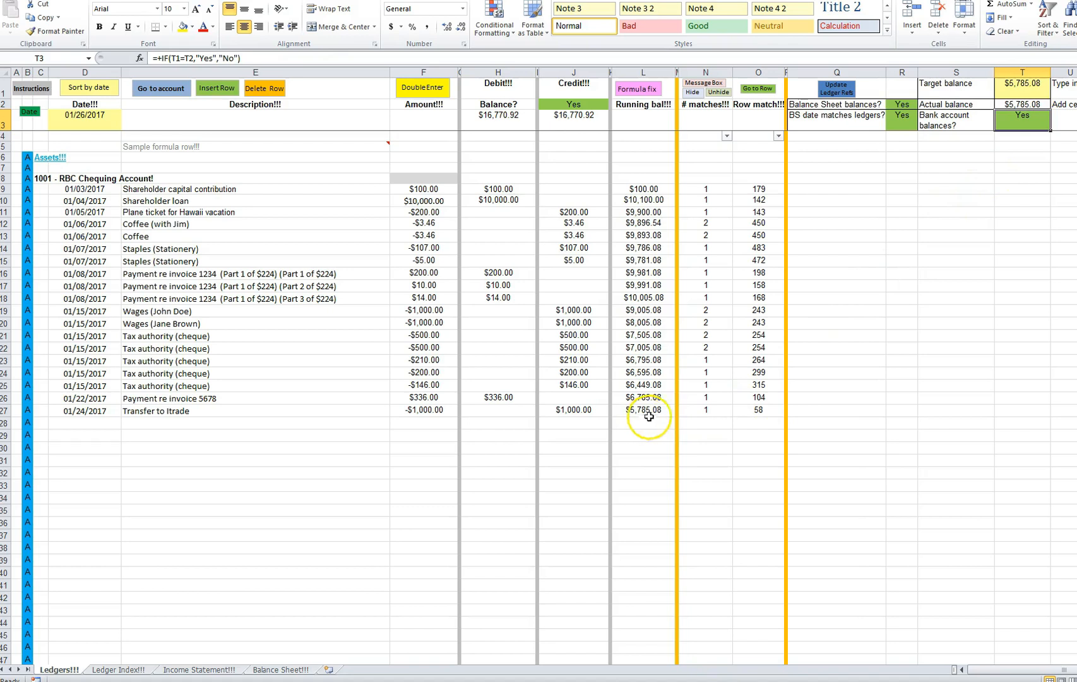
# Step: Compare the target balance, actual balance and bank account check with the chequing account's final running balance
pyautogui.click(1021, 105)
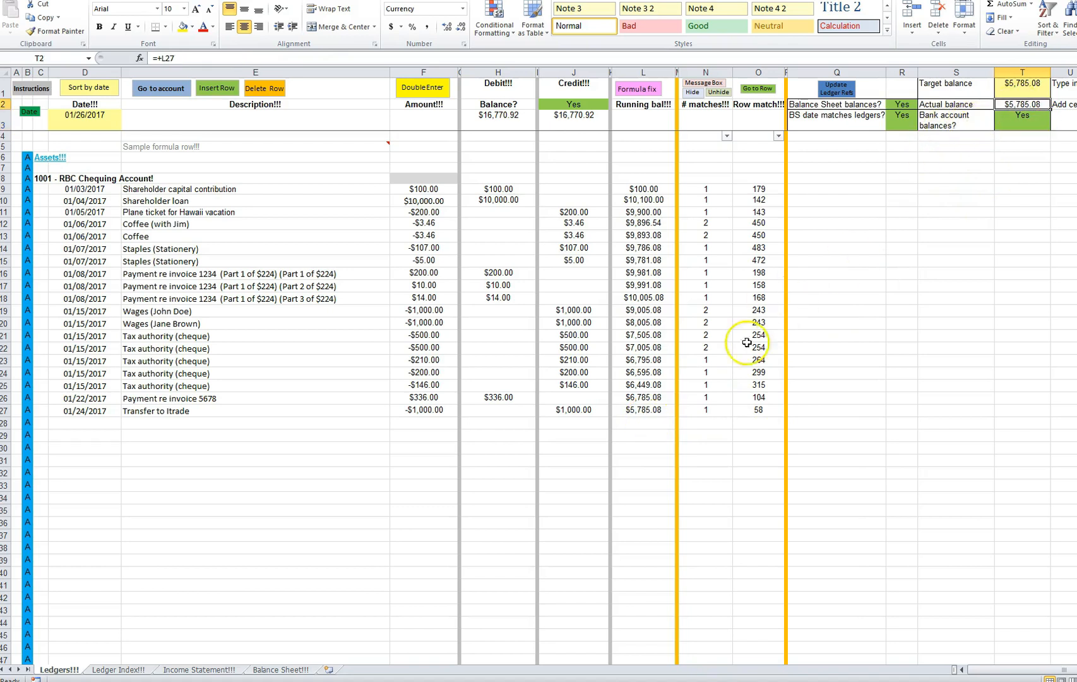
pyautogui.click(641, 409)
pyautogui.click(1029, 82)
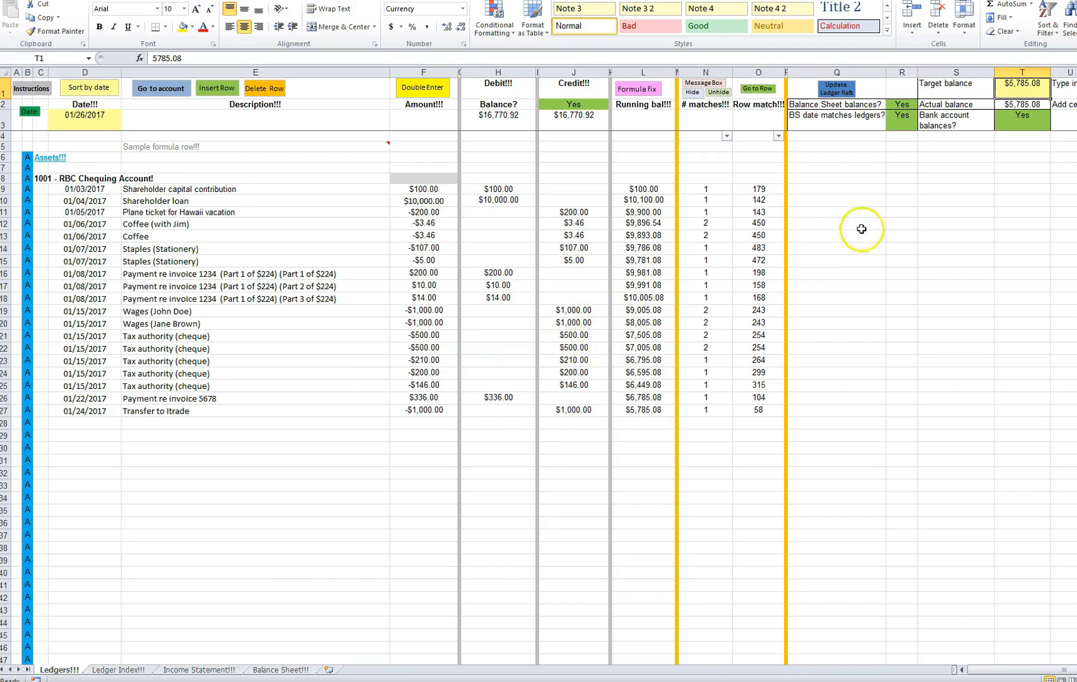
pyautogui.click(1022, 121)
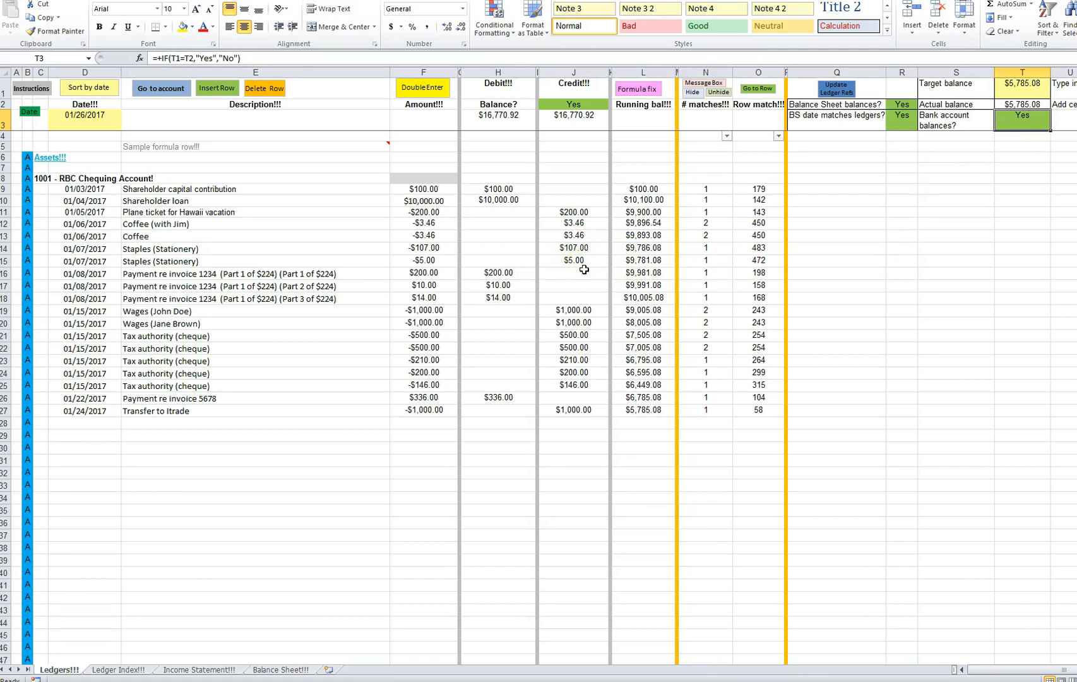
pyautogui.click(647, 411)
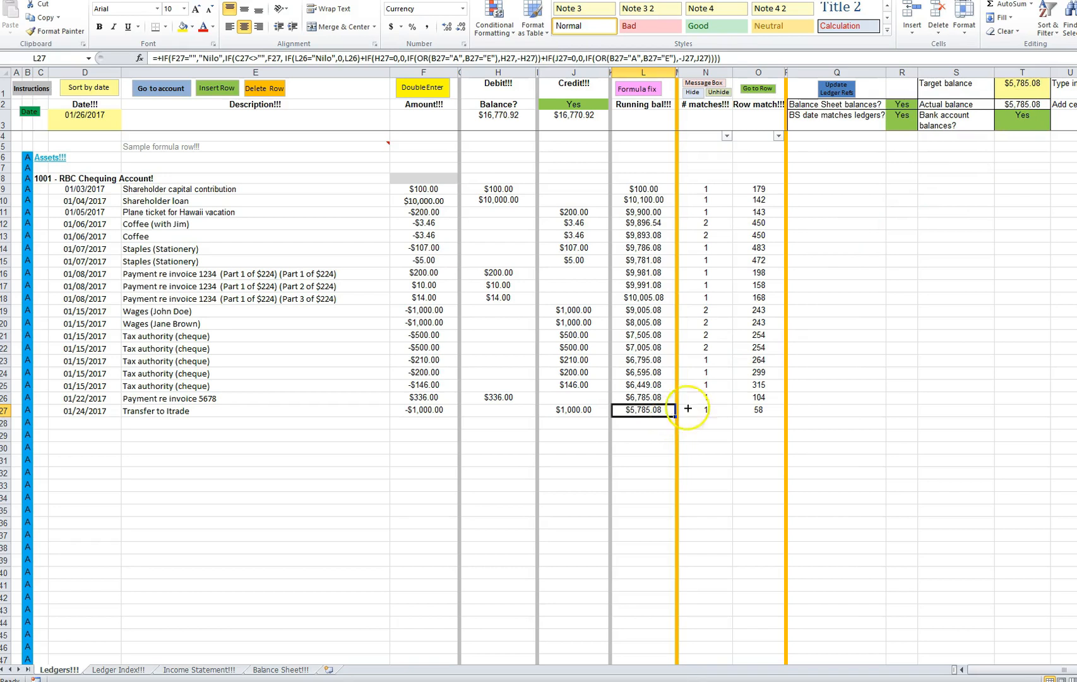
pyautogui.click(1024, 118)
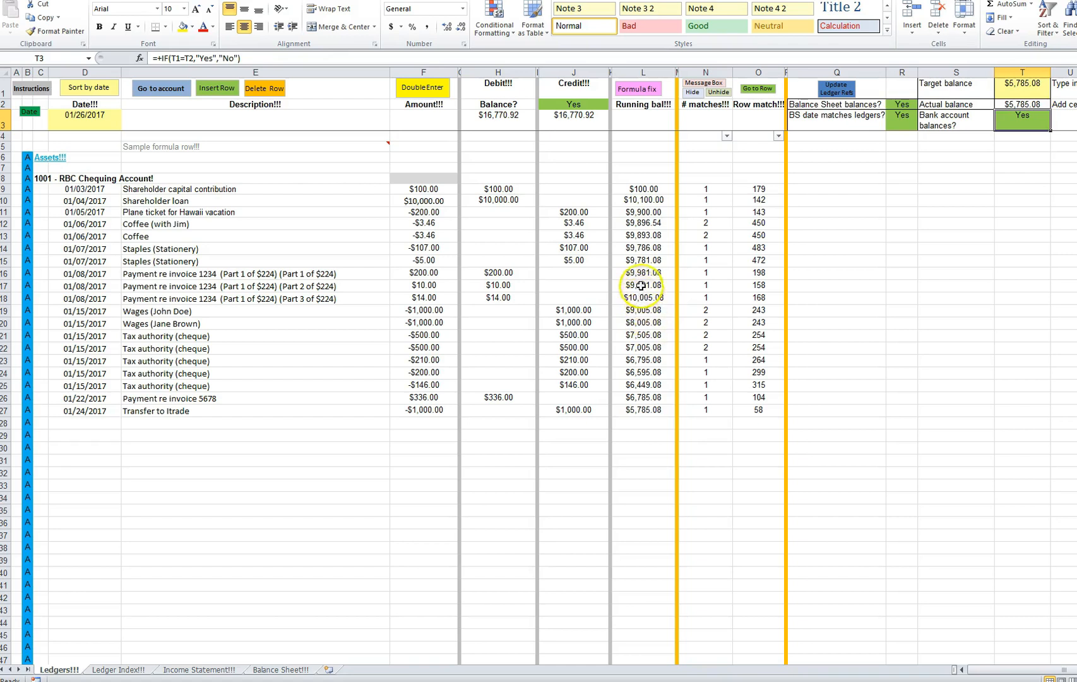
# Step: Start double entering the -$3.46 "Coffee" transaction in row 13, assigning 3.20 to 5018 - Marketing
pyautogui.click(570, 235)
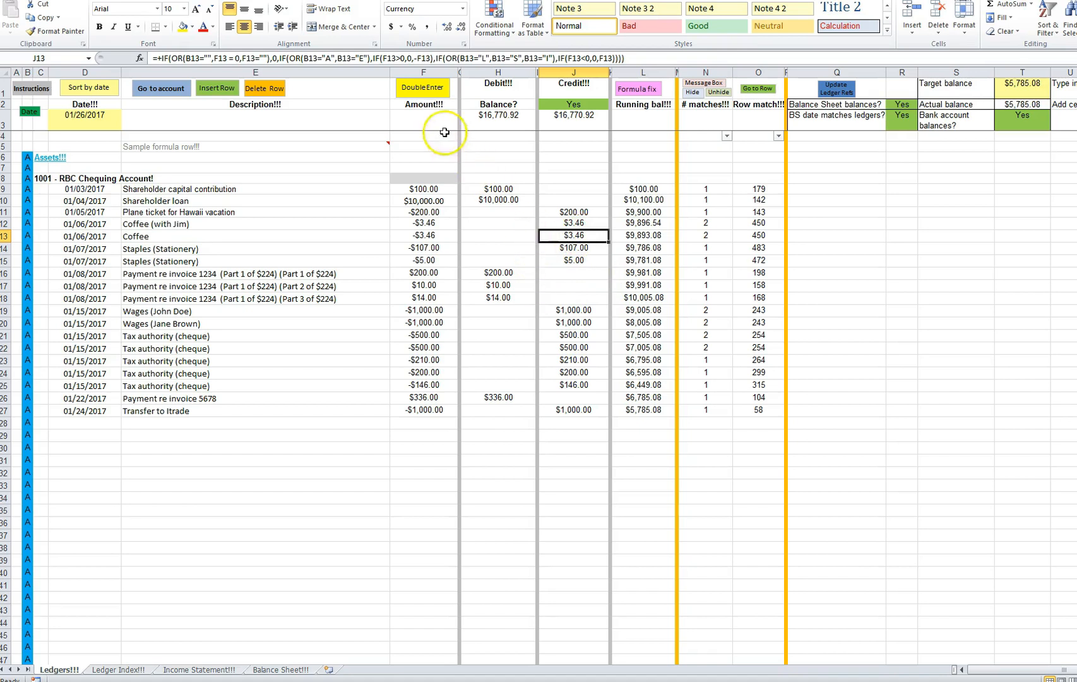
pyautogui.click(417, 235)
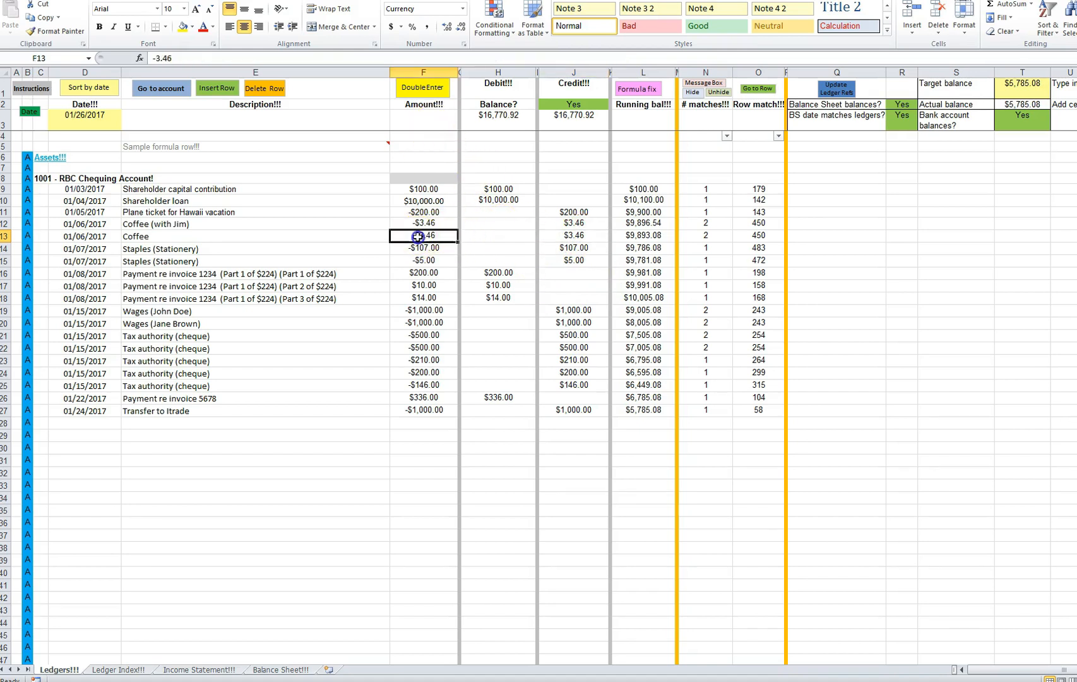
pyautogui.click(430, 91)
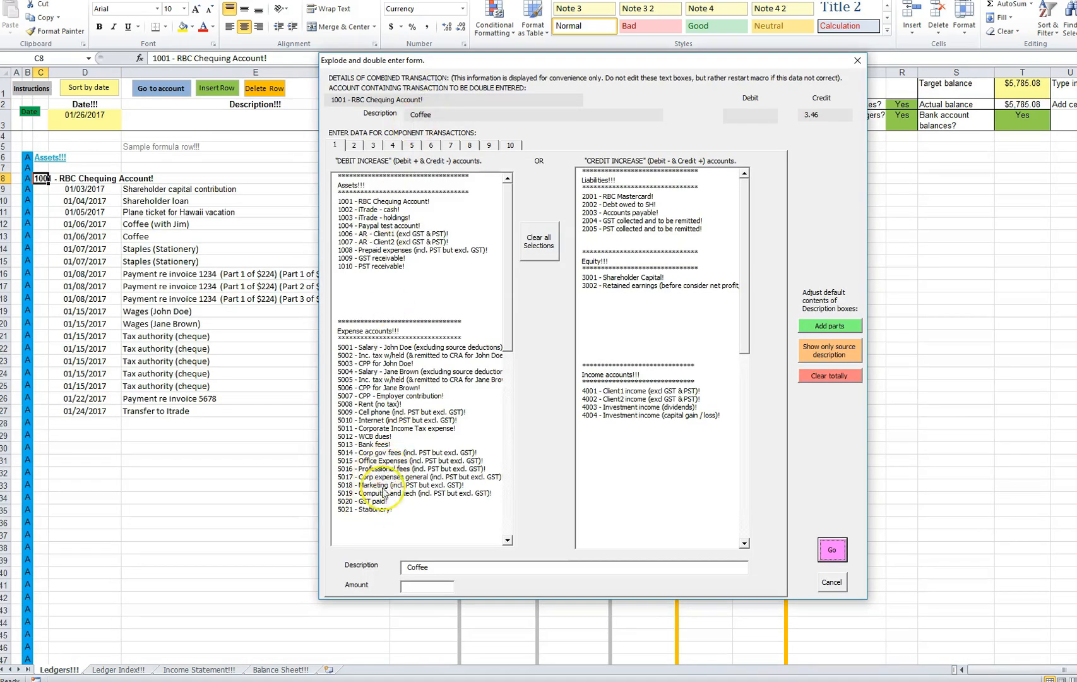
pyautogui.click(382, 485)
pyautogui.moveTo(532, 72); pyautogui.dragTo(682, 78)
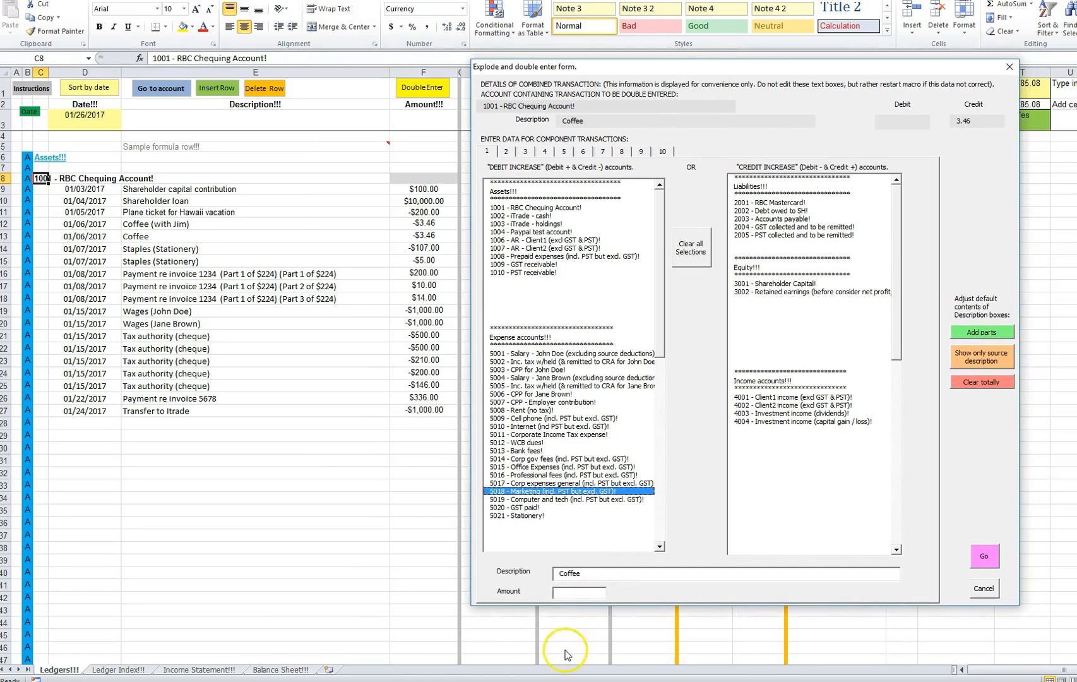
pyautogui.click(568, 592)
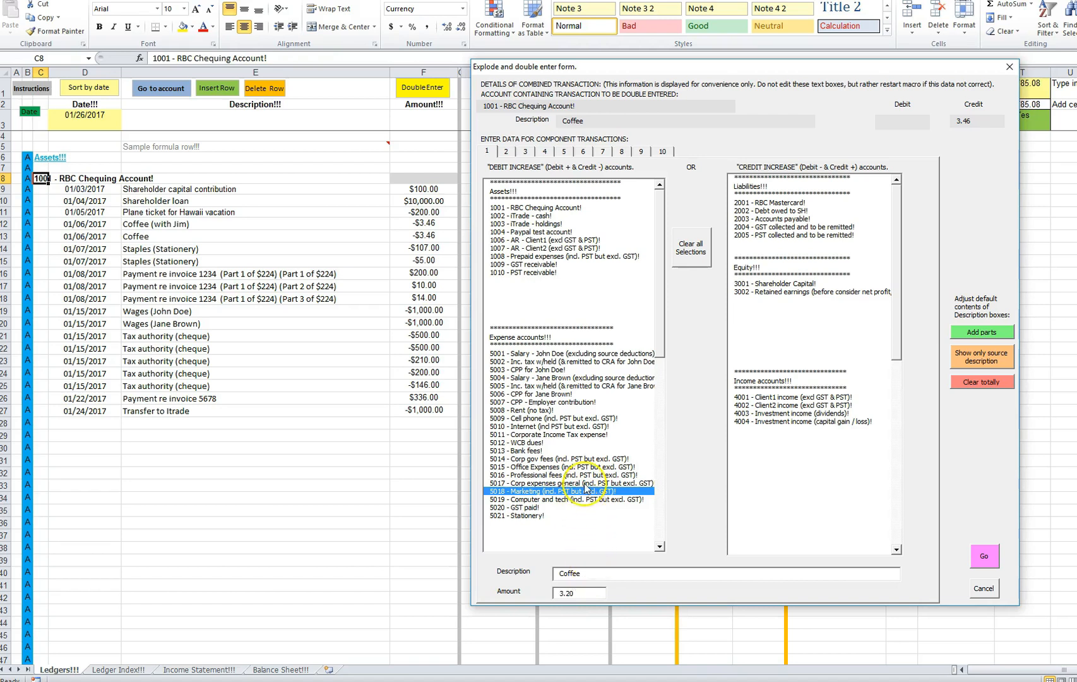
pyautogui.click(533, 508)
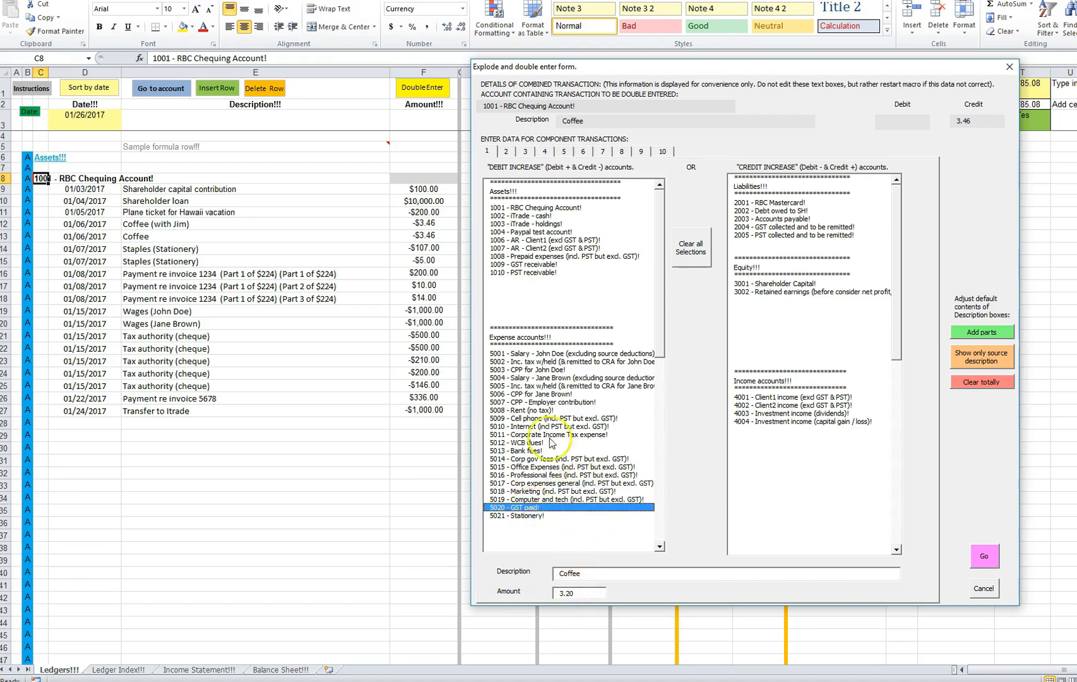
pyautogui.click(533, 491)
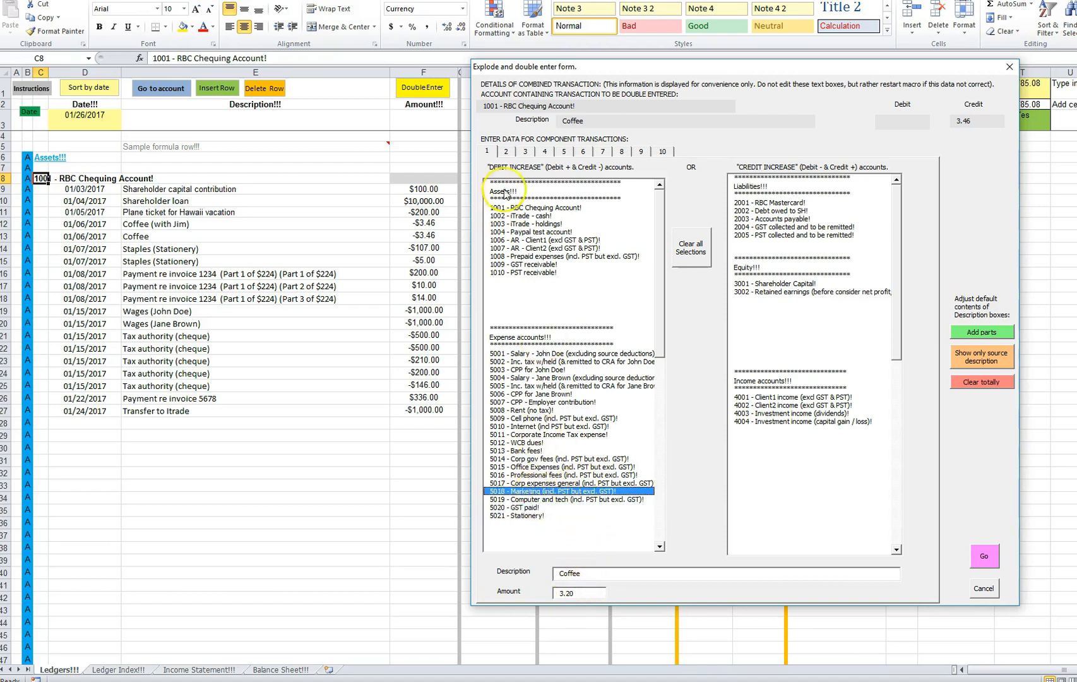
# Step: Assign .26 of the coffee transaction to 5020 - GST paid as its second component, and send all data to the ledgers
pyautogui.click(505, 152)
pyautogui.click(567, 586)
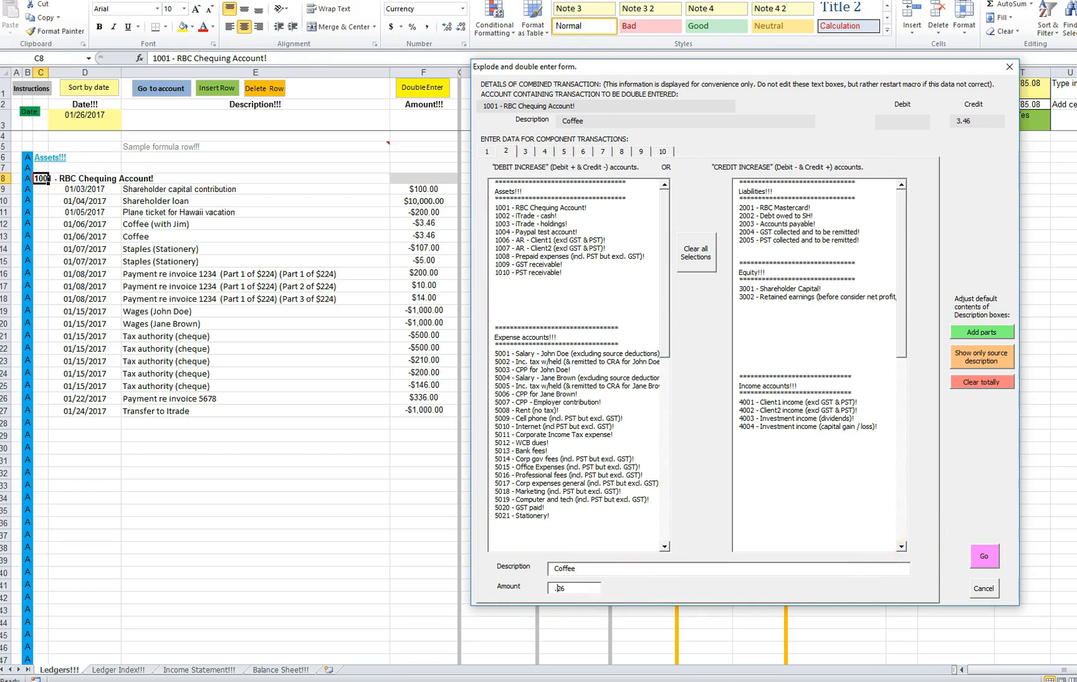
pyautogui.click(984, 556)
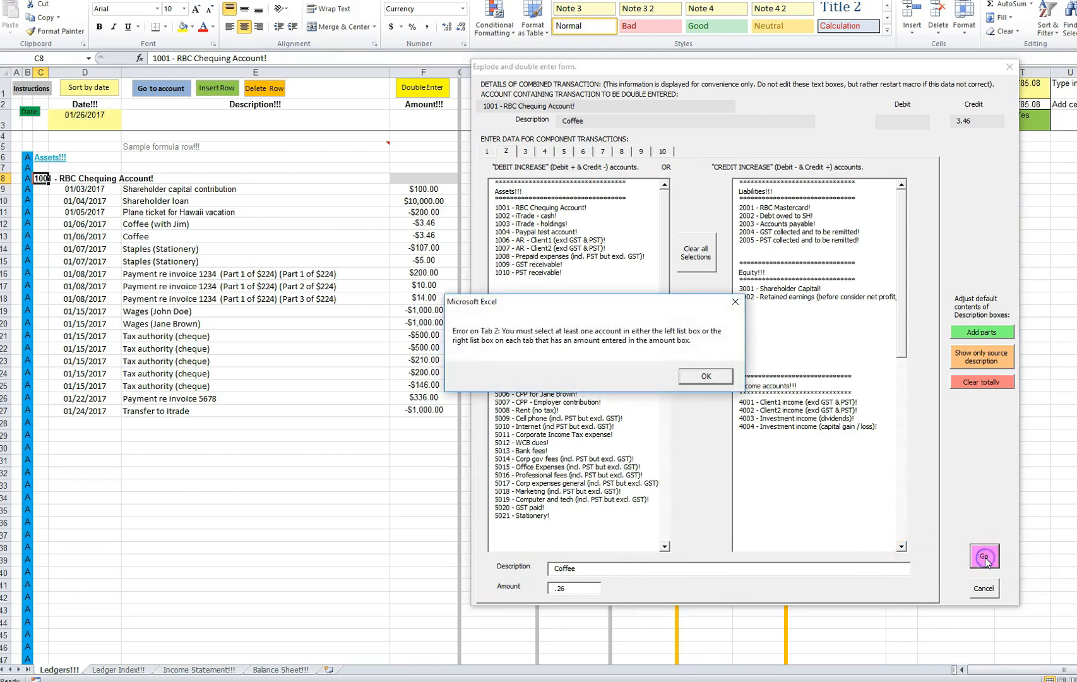
pyautogui.click(705, 376)
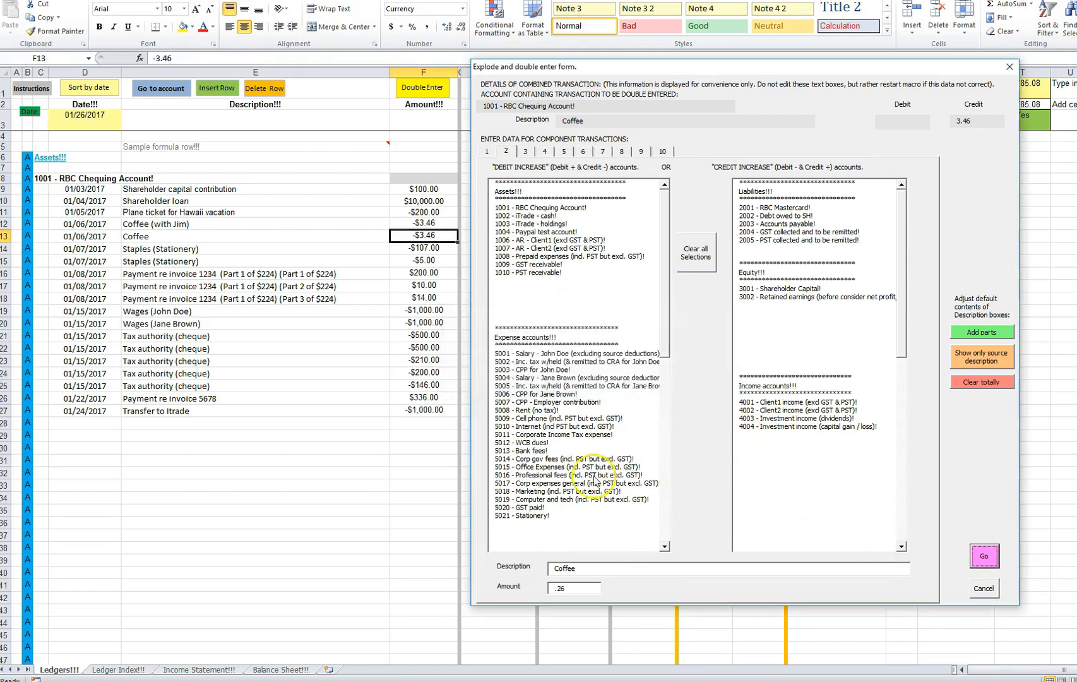
pyautogui.click(529, 508)
pyautogui.click(985, 555)
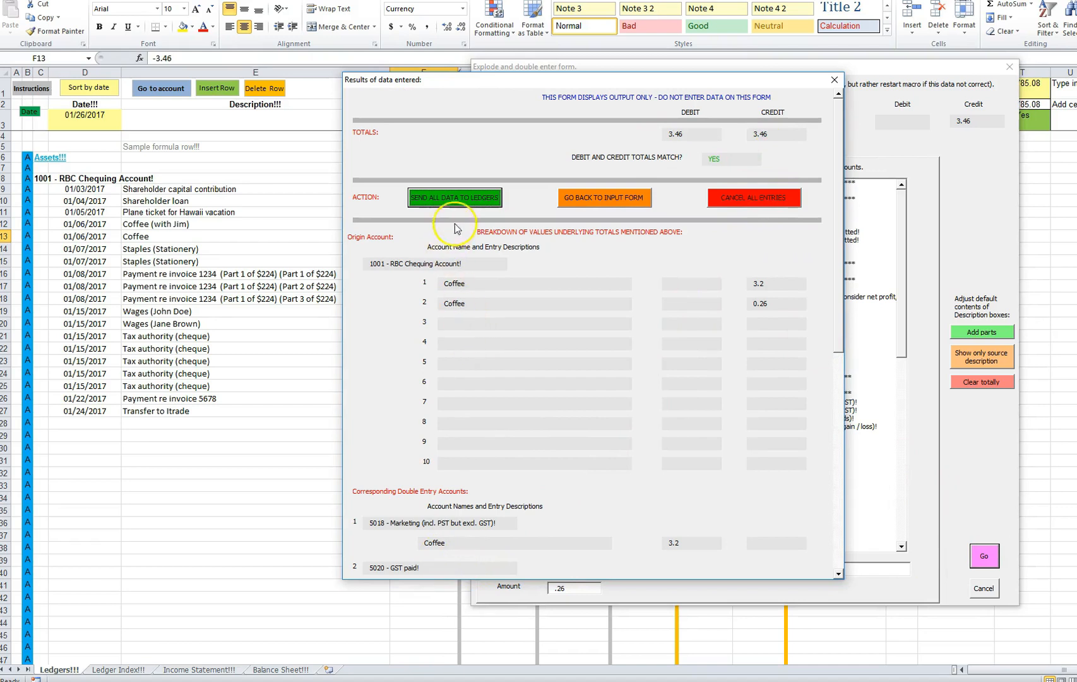
pyautogui.click(459, 200)
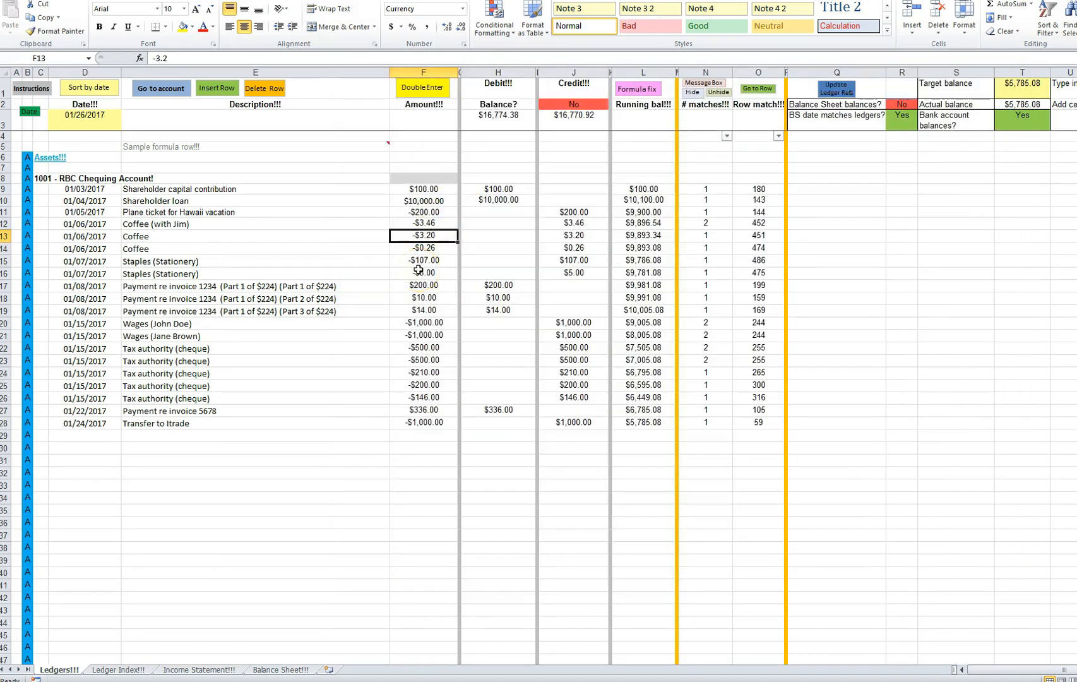
# Step: Examine the split coffee amounts and go to the row matching the -$0.26 coffee entry
pyautogui.click(442, 234)
pyautogui.click(440, 248)
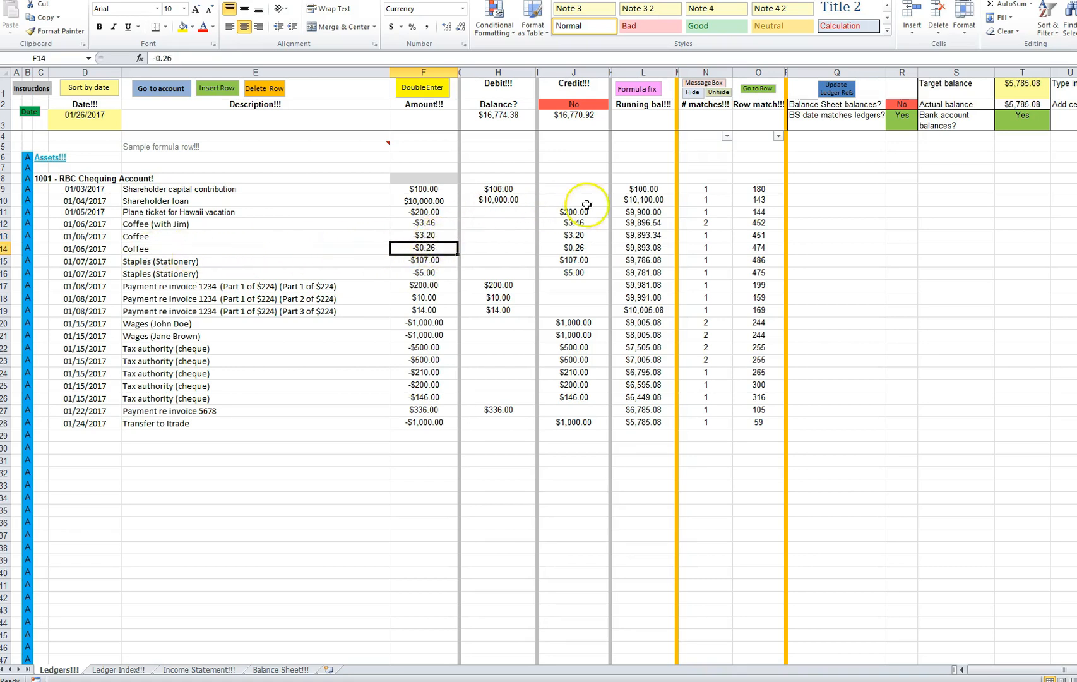
pyautogui.click(770, 94)
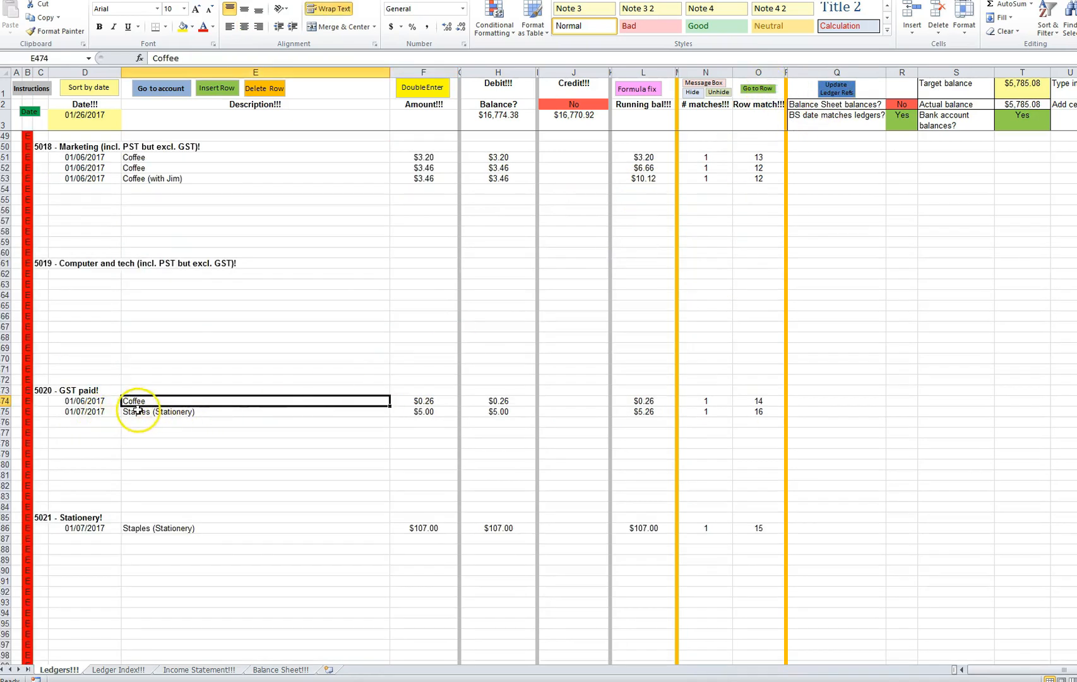
# Step: Check the $0.26 coffee amount under 5020 - GST paid and the $3.20 coffee amount under 5018 - Marketing
pyautogui.click(423, 403)
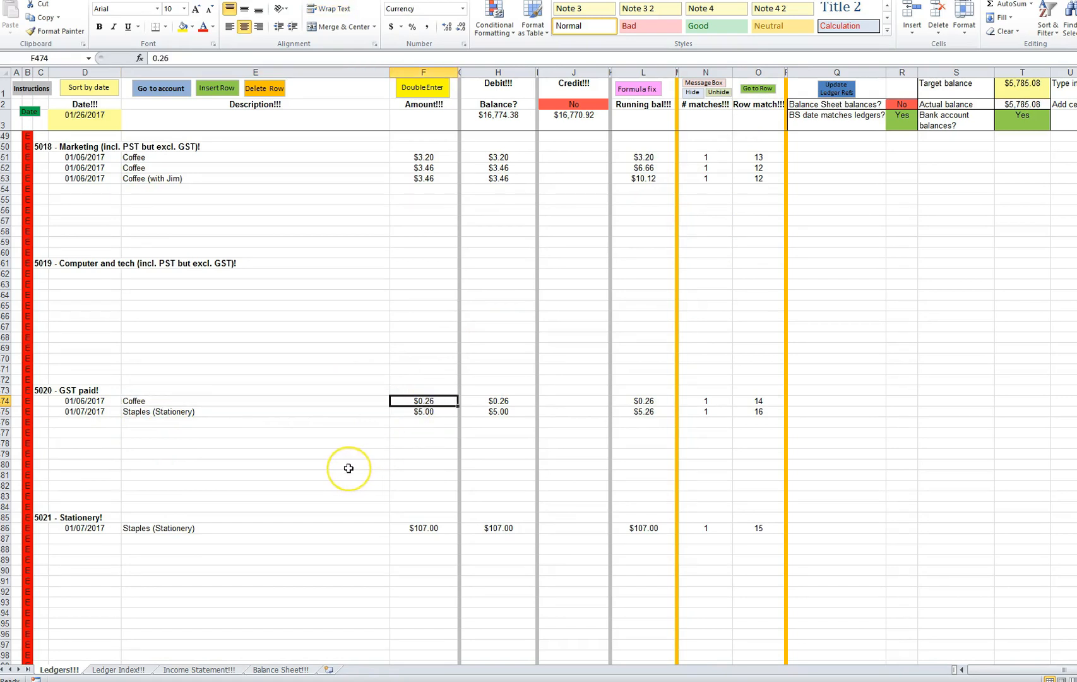
pyautogui.scroll(2, 349, 468)
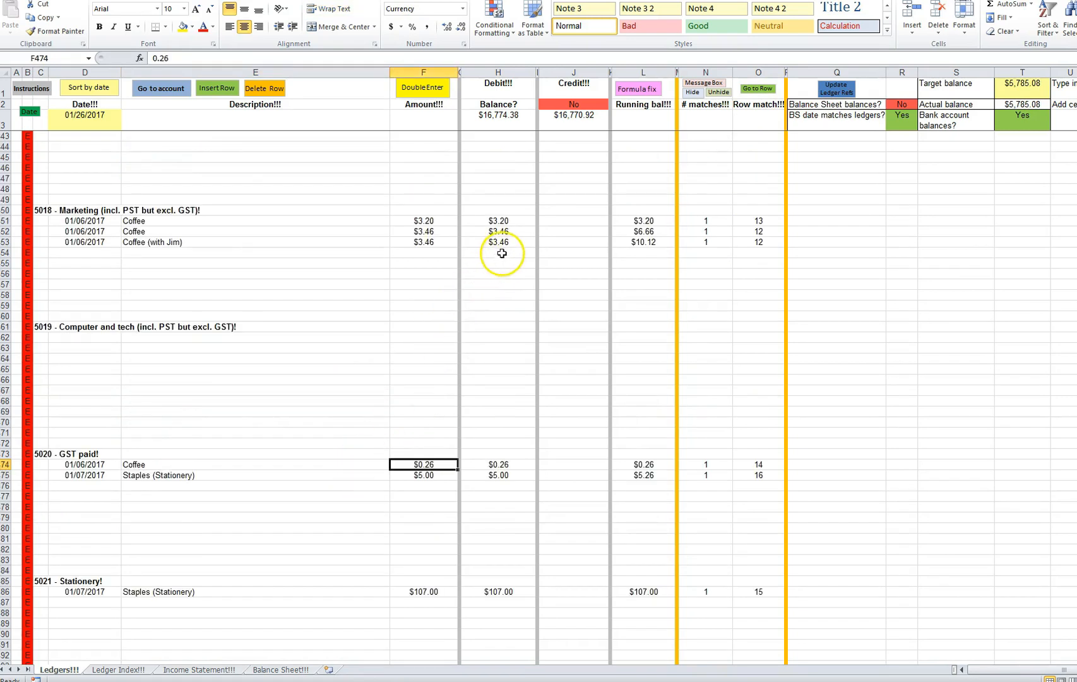
pyautogui.click(423, 221)
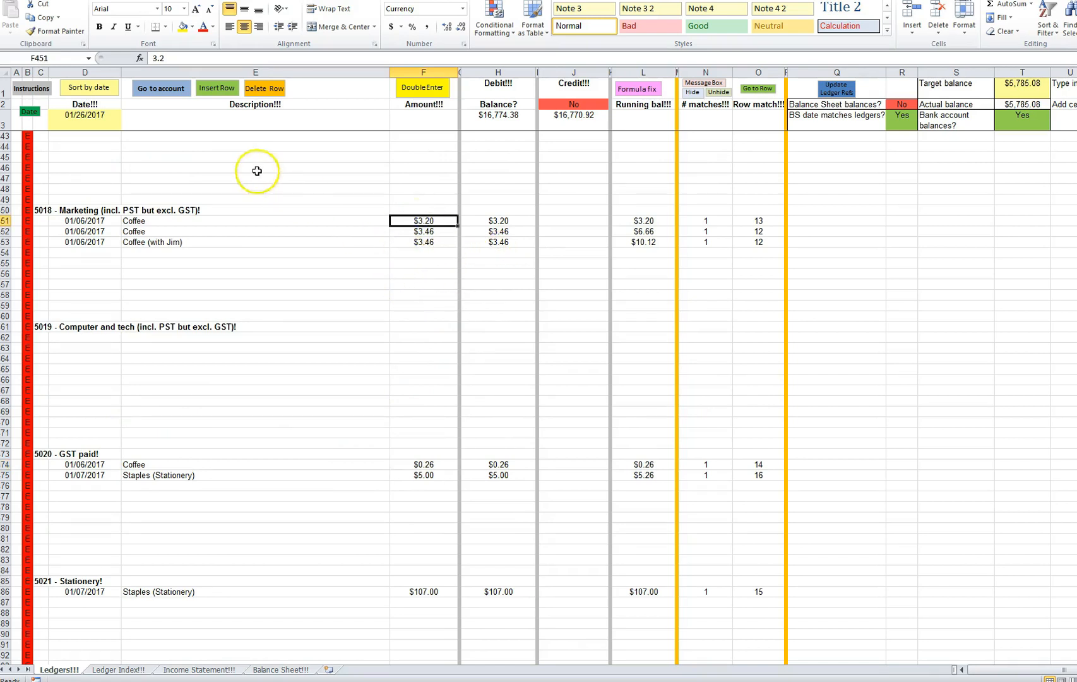
# Step: Set the ledger balance date to 01/24/2017 from the "Transfer to Itrade" entry in the chequing account
pyautogui.hotkey('ctrl', 'Home')
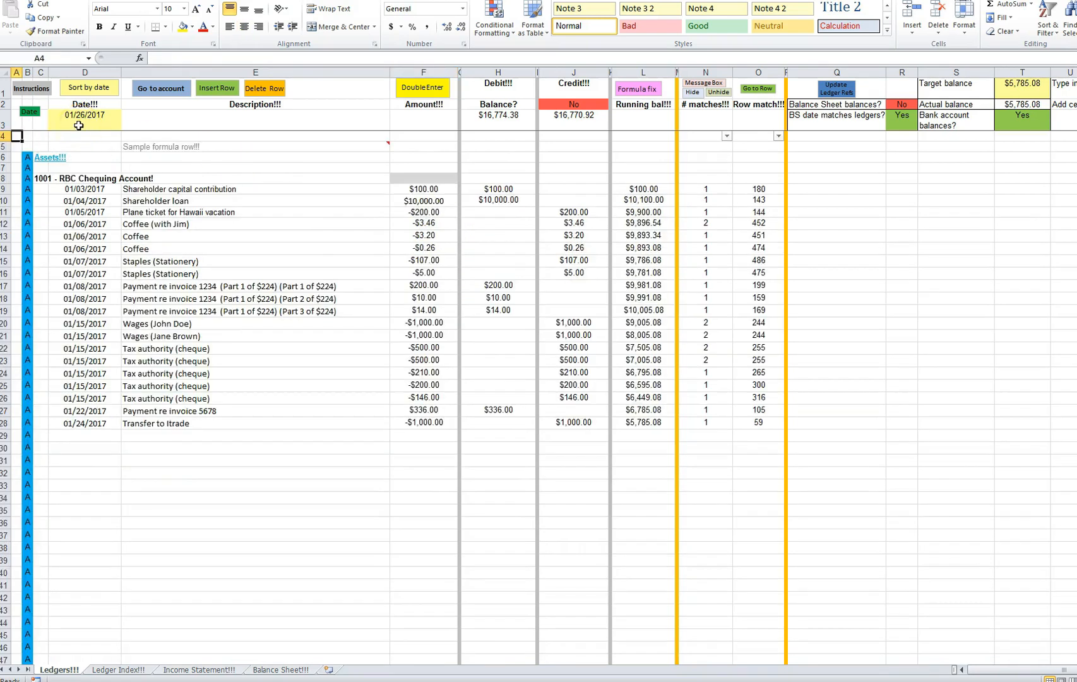
pyautogui.click(29, 111)
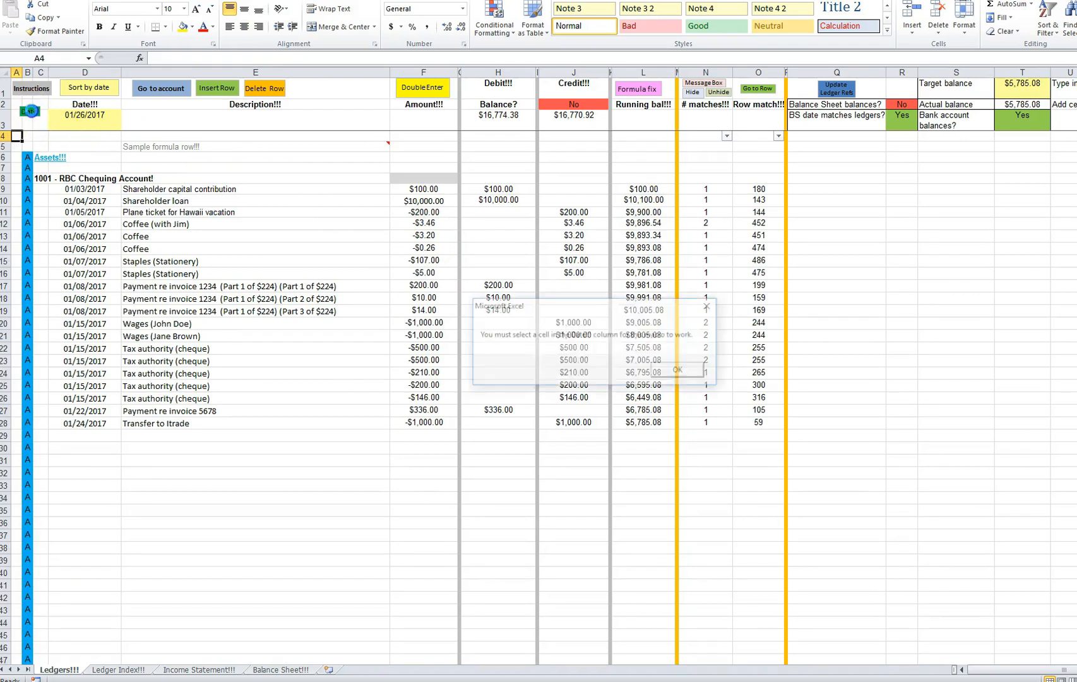
pyautogui.click(666, 371)
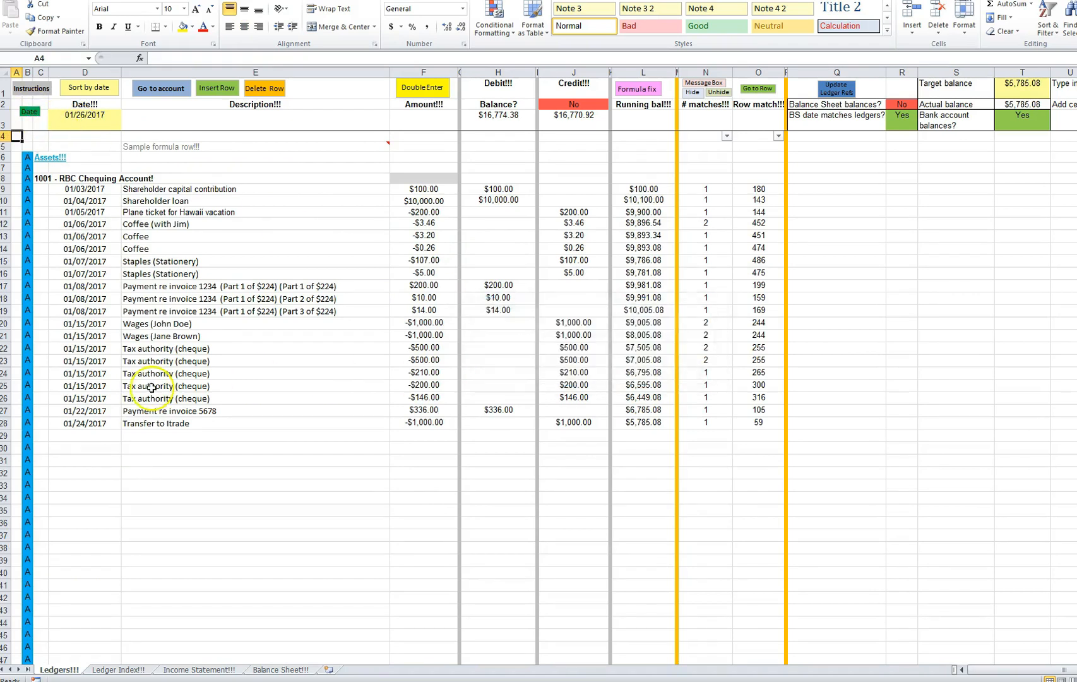
pyautogui.click(85, 423)
pyautogui.click(30, 111)
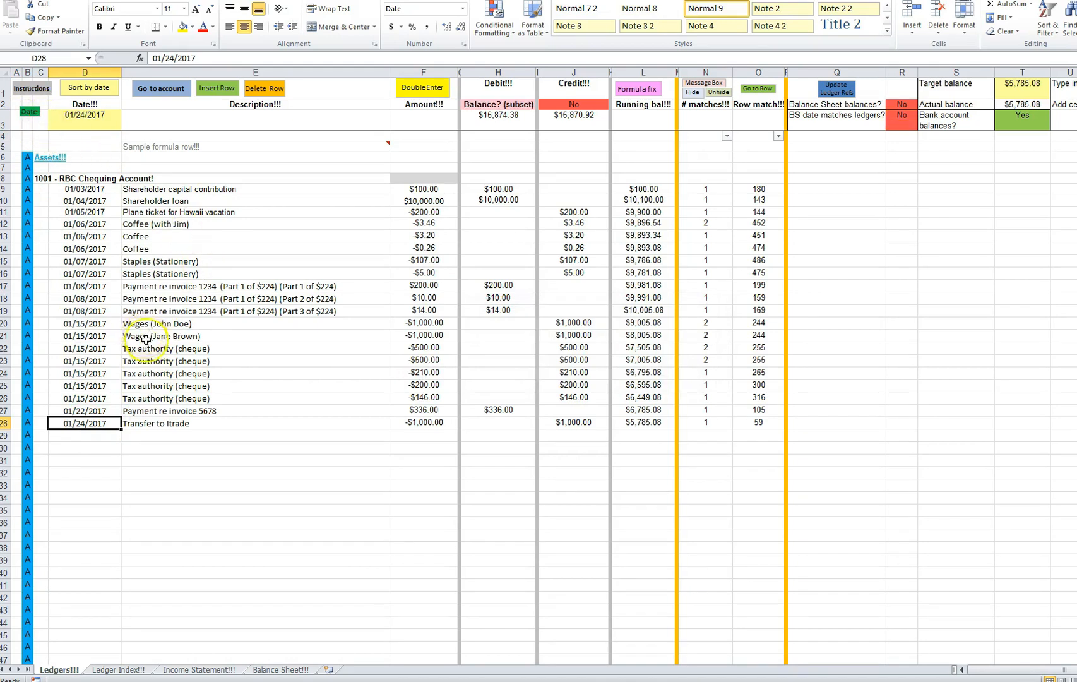
# Step: Find the latest transaction date in the iTrade accounts and set the ledger balance date to 1/26/2017
pyautogui.scroll(-8, 149, 344)
pyautogui.scroll(-4, 149, 344)
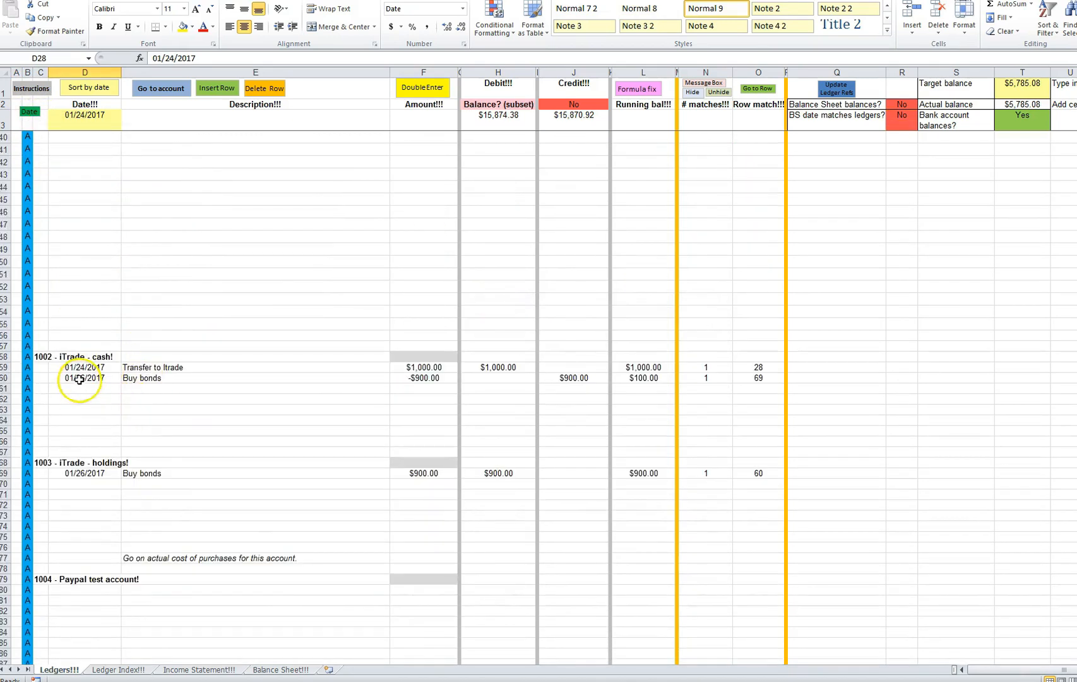
pyautogui.click(80, 377)
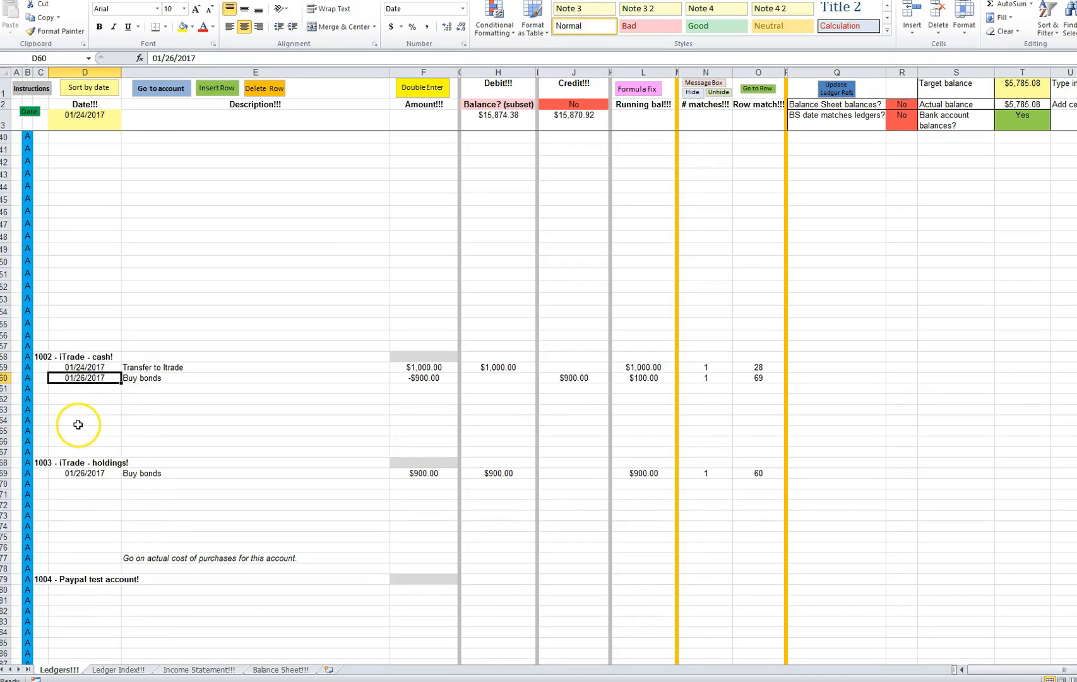
pyautogui.click(73, 117)
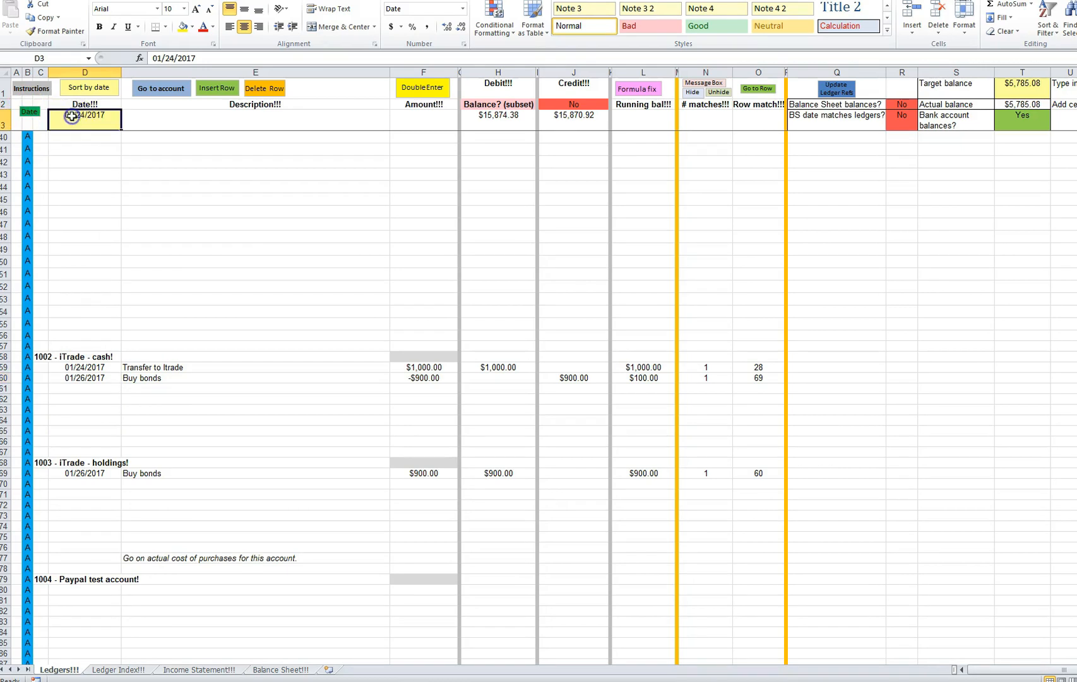
pyautogui.write('1')
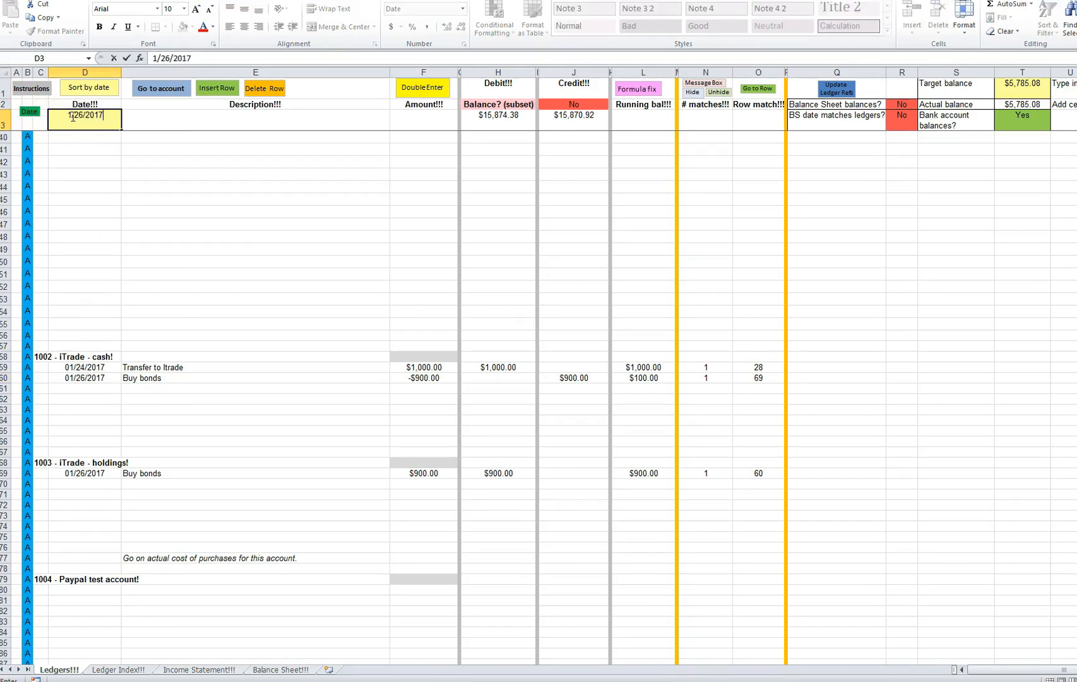
pyautogui.press('Return')
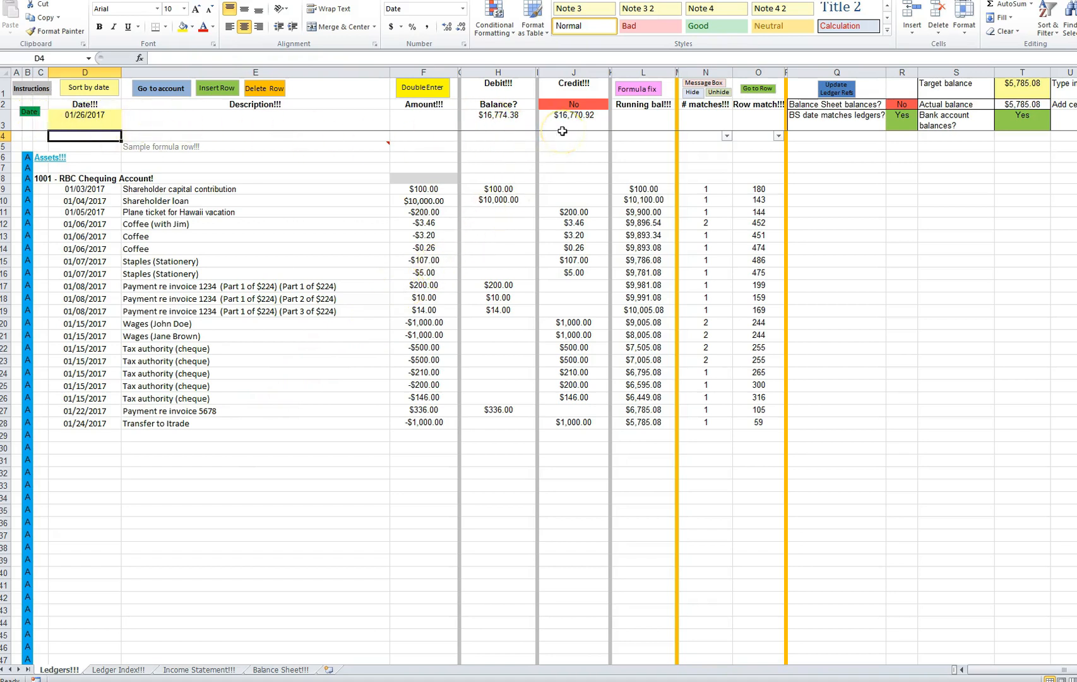
# Step: Compare the total debits with the total credits, and examine the match counts of the coffee entries in rows 12 and 13
pyautogui.click(497, 119)
pyautogui.click(574, 123)
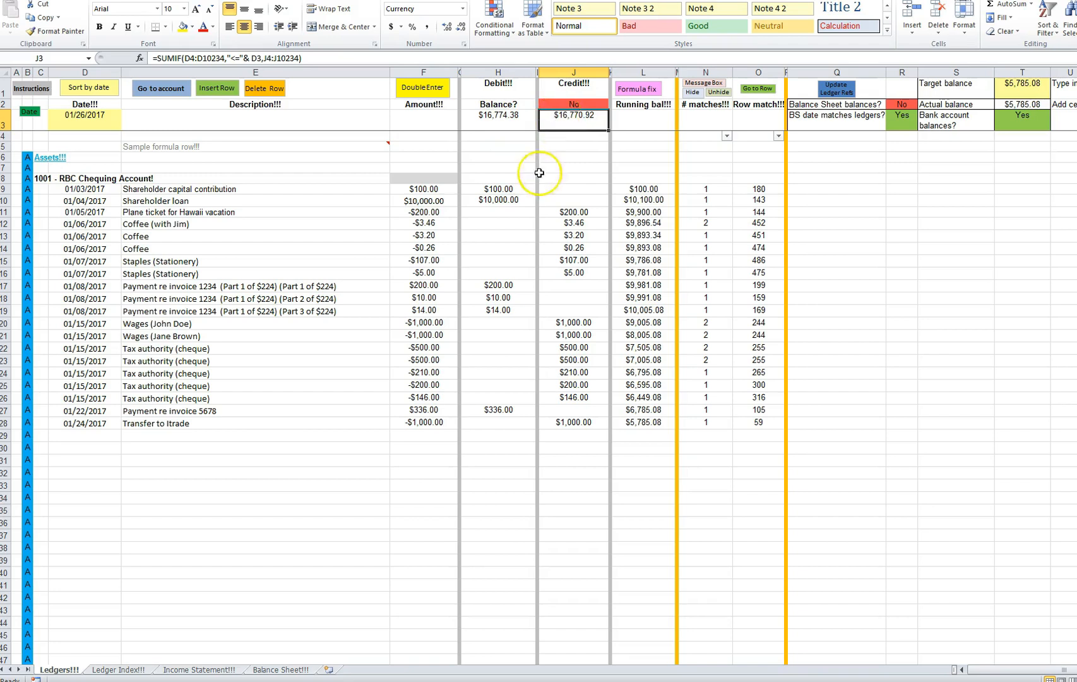
pyautogui.click(431, 235)
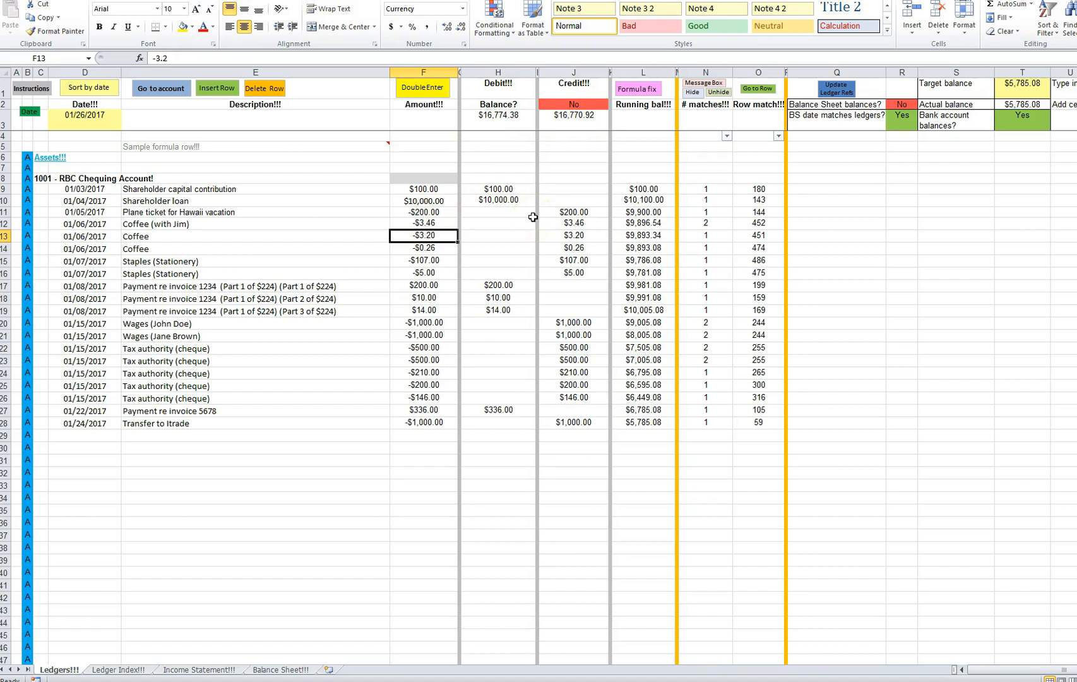
pyautogui.moveTo(704, 198); pyautogui.dragTo(710, 298)
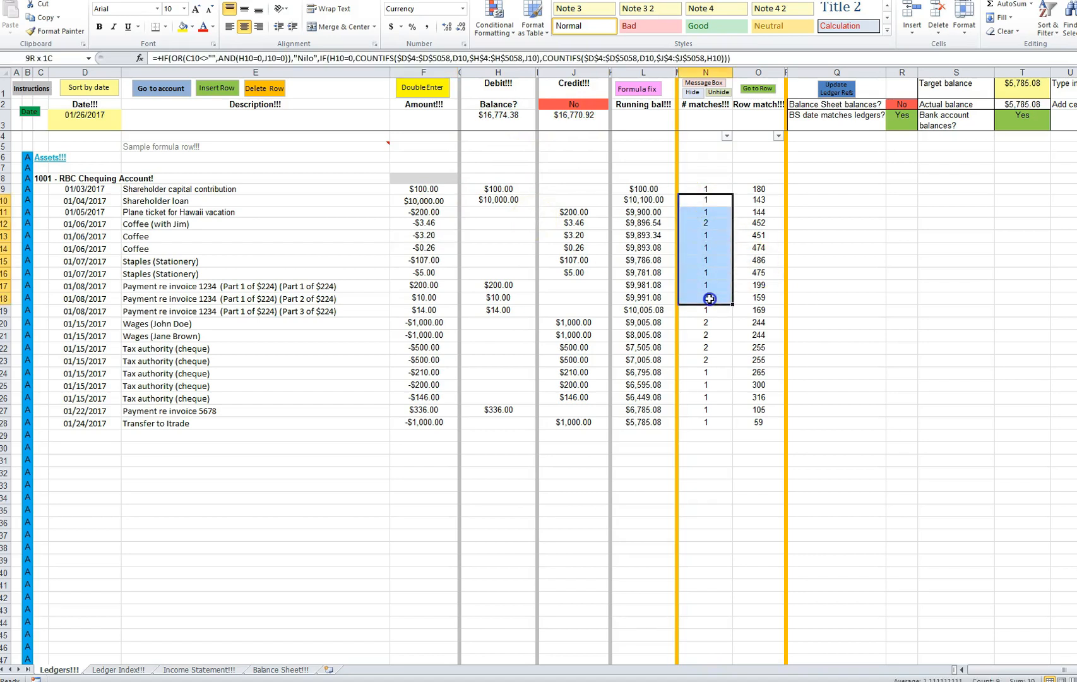
pyautogui.click(700, 237)
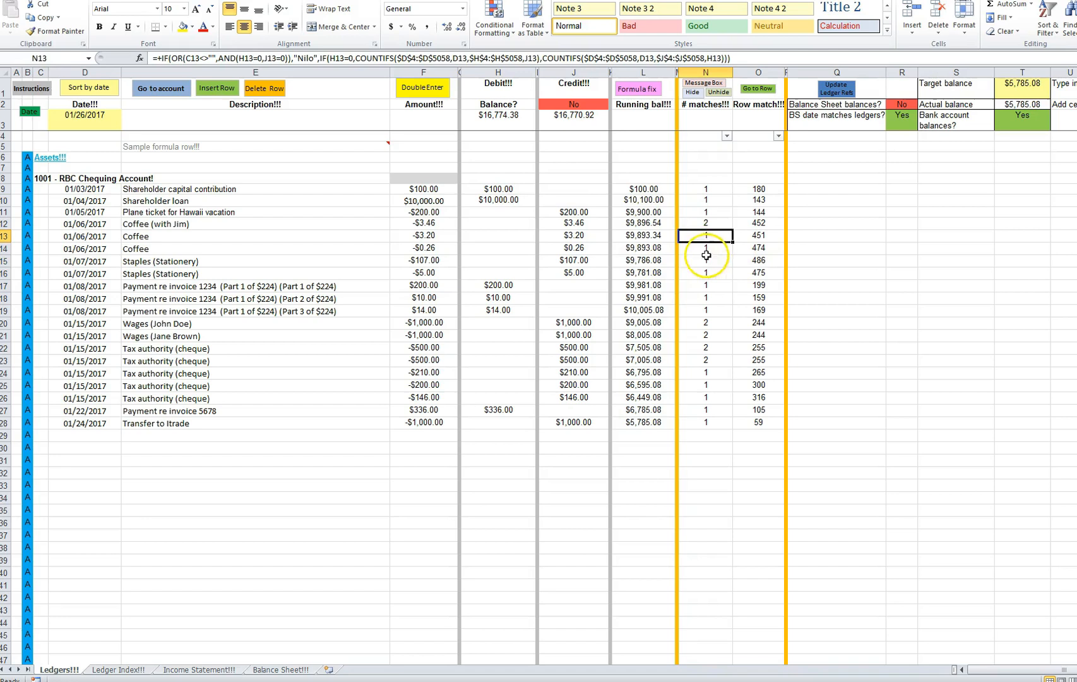
pyautogui.click(706, 225)
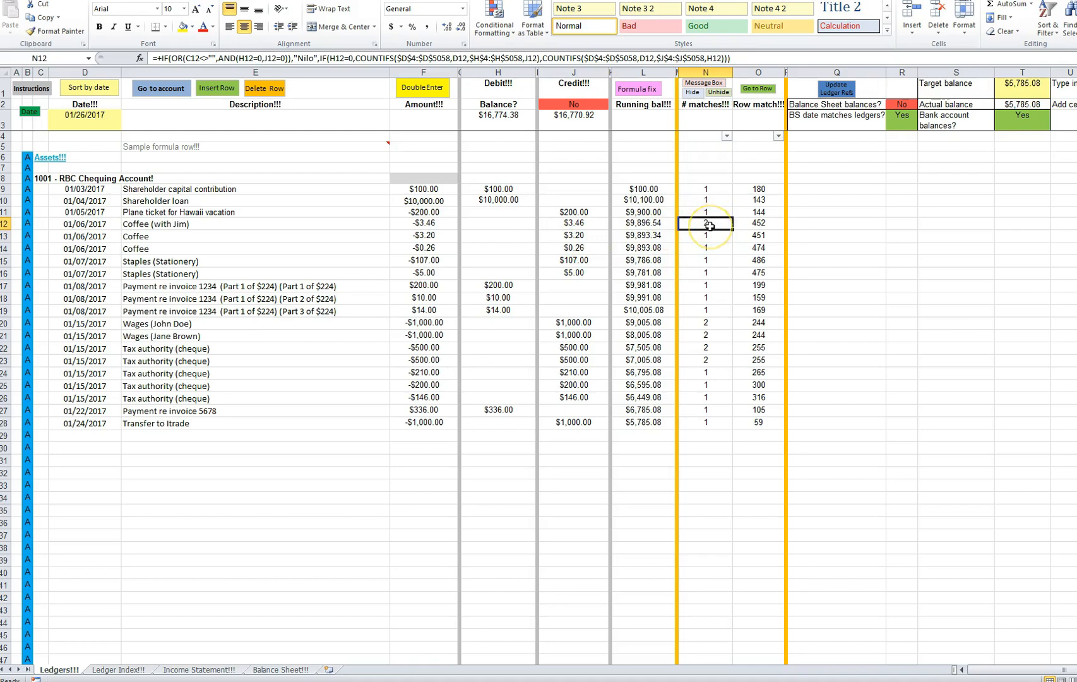
pyautogui.click(430, 226)
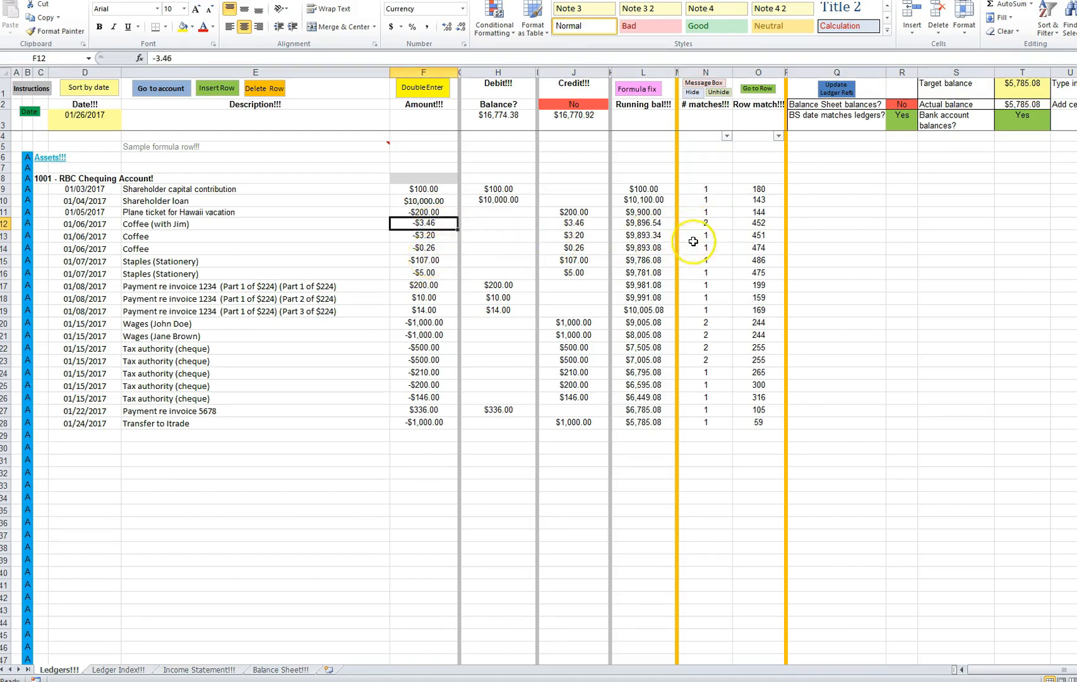
pyautogui.click(705, 222)
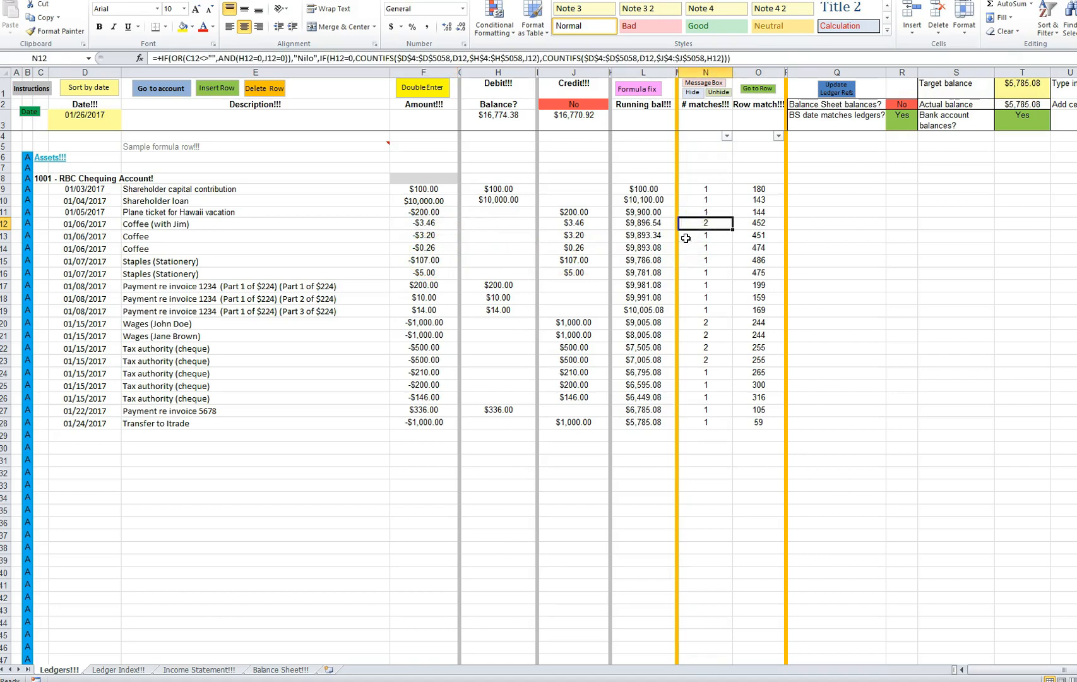
# Step: Review the chequing account's match counts, comparing the two wages entries in rows 20 and 21 with the entries above them
pyautogui.moveTo(702, 189); pyautogui.dragTo(691, 388)
pyautogui.click(702, 340)
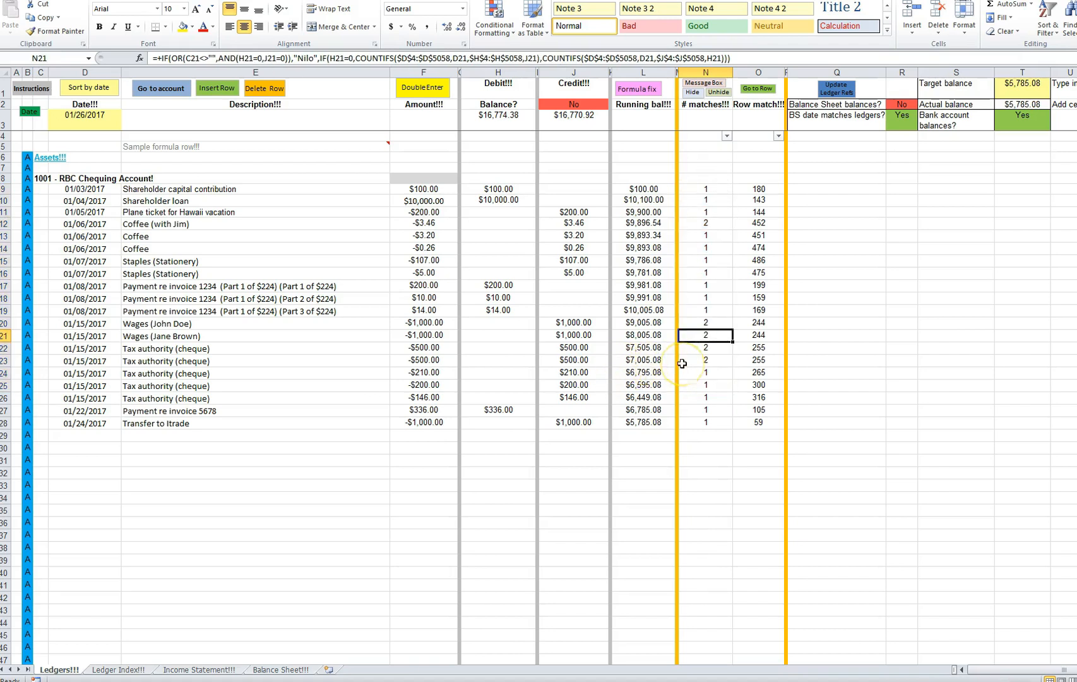
pyautogui.click(435, 334)
pyautogui.click(699, 323)
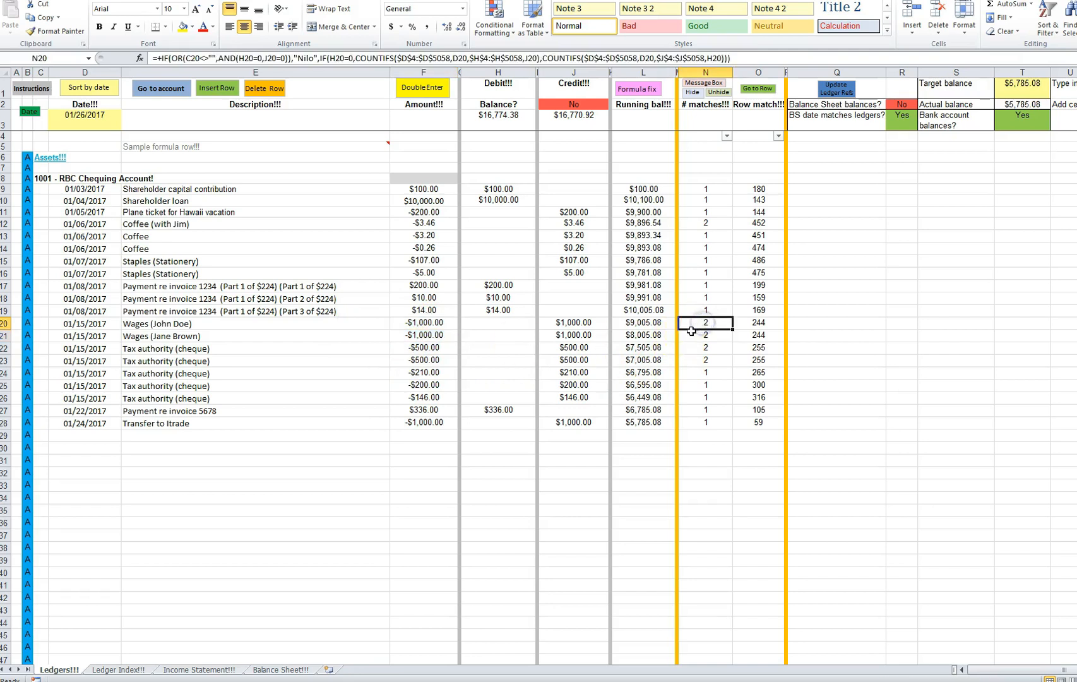
pyautogui.click(706, 300)
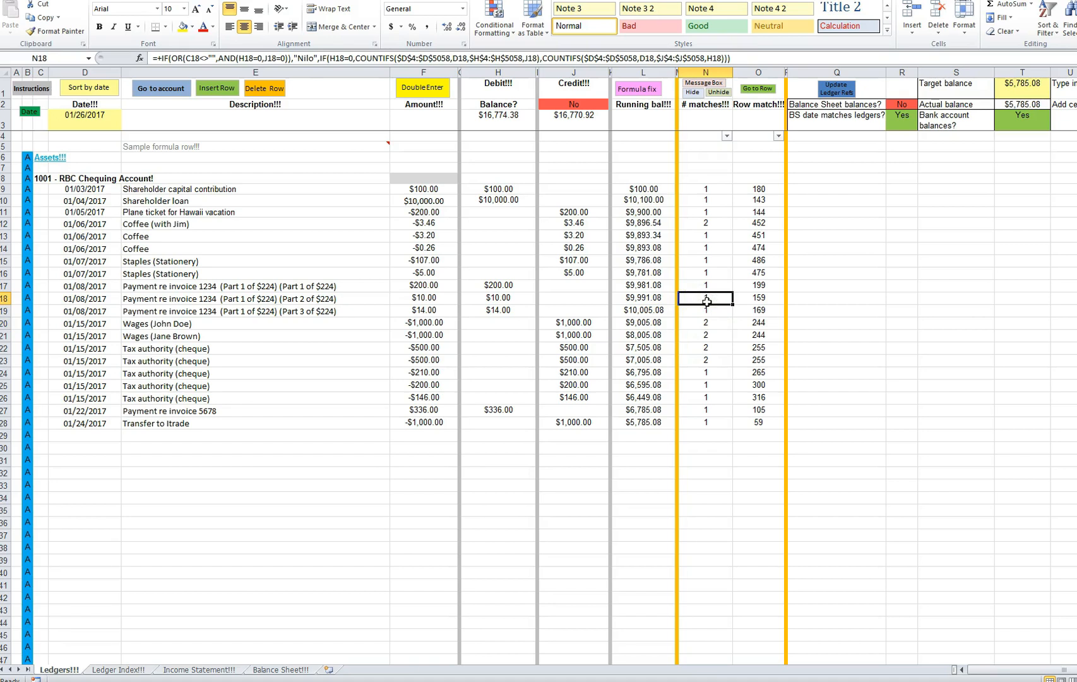
pyautogui.click(710, 294)
pyautogui.click(702, 269)
# Step: Examine the match counts of all entries from the asset ledgers through to the end of the ledgers, including 5018 - Marketing
pyautogui.scroll(-20, 707, 284)
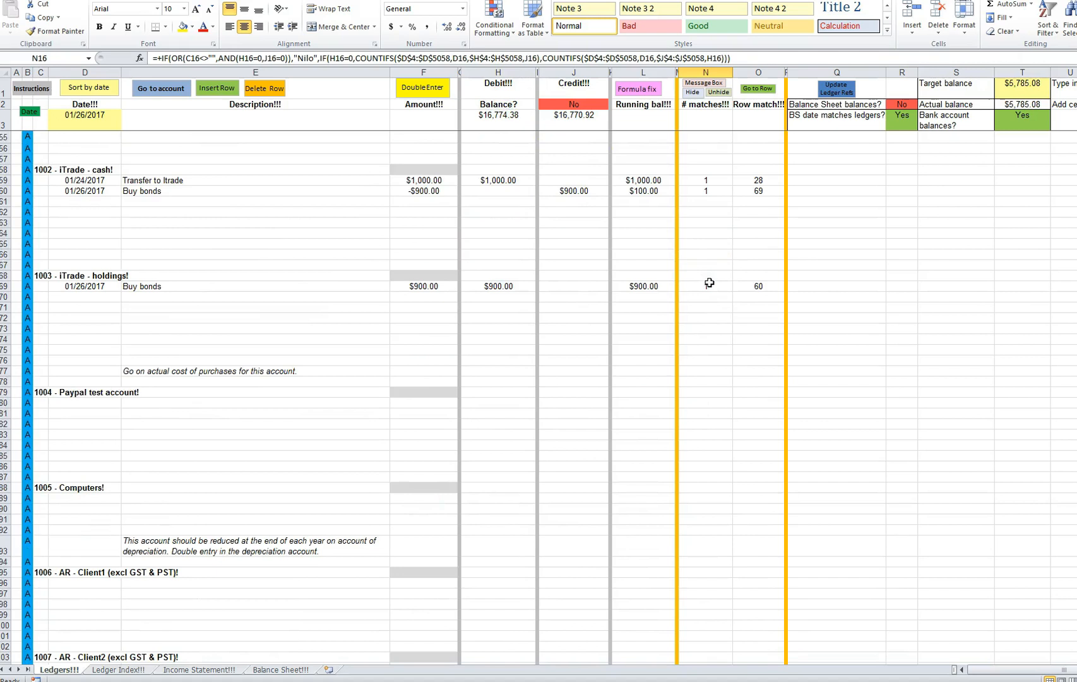
pyautogui.scroll(-20, 712, 293)
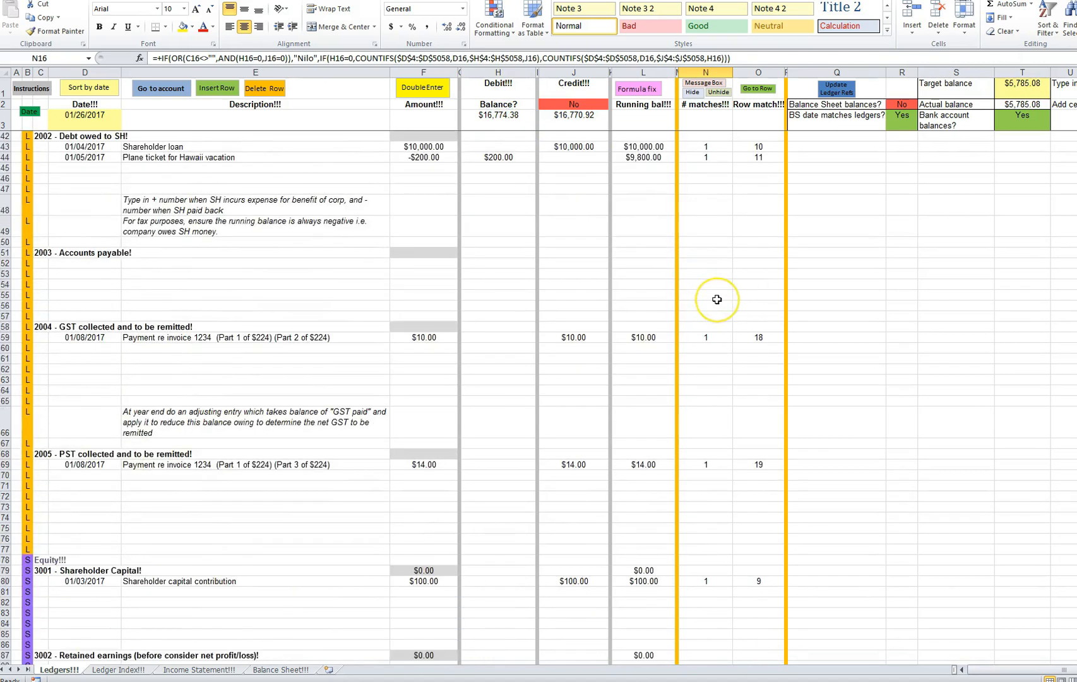
pyautogui.scroll(-20, 716, 300)
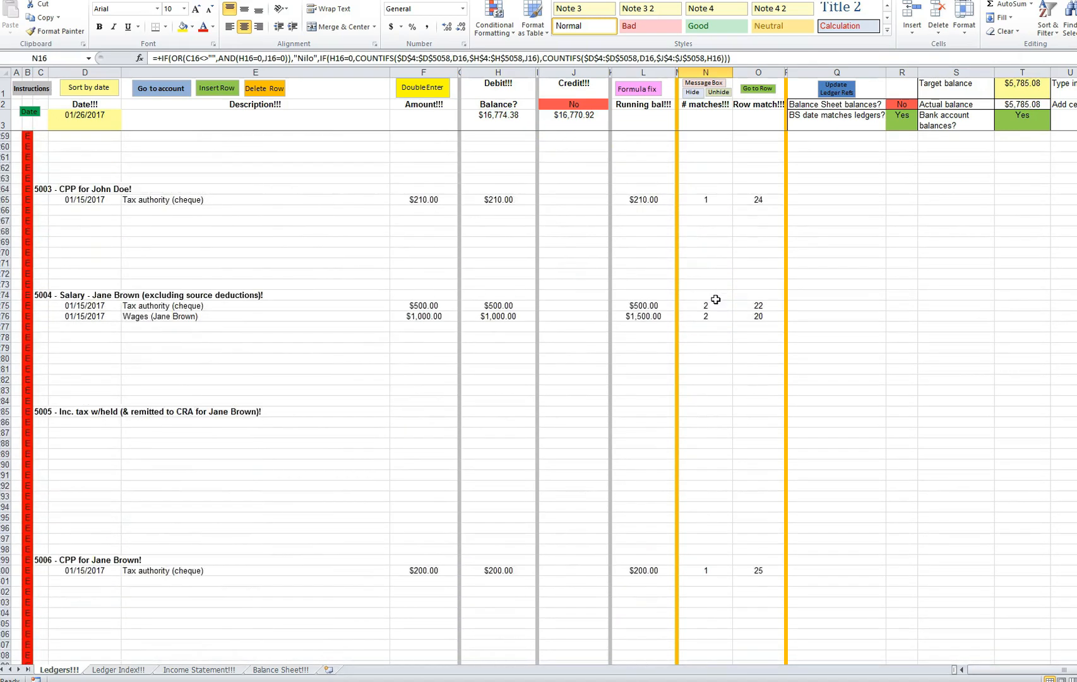
pyautogui.scroll(-20, 715, 300)
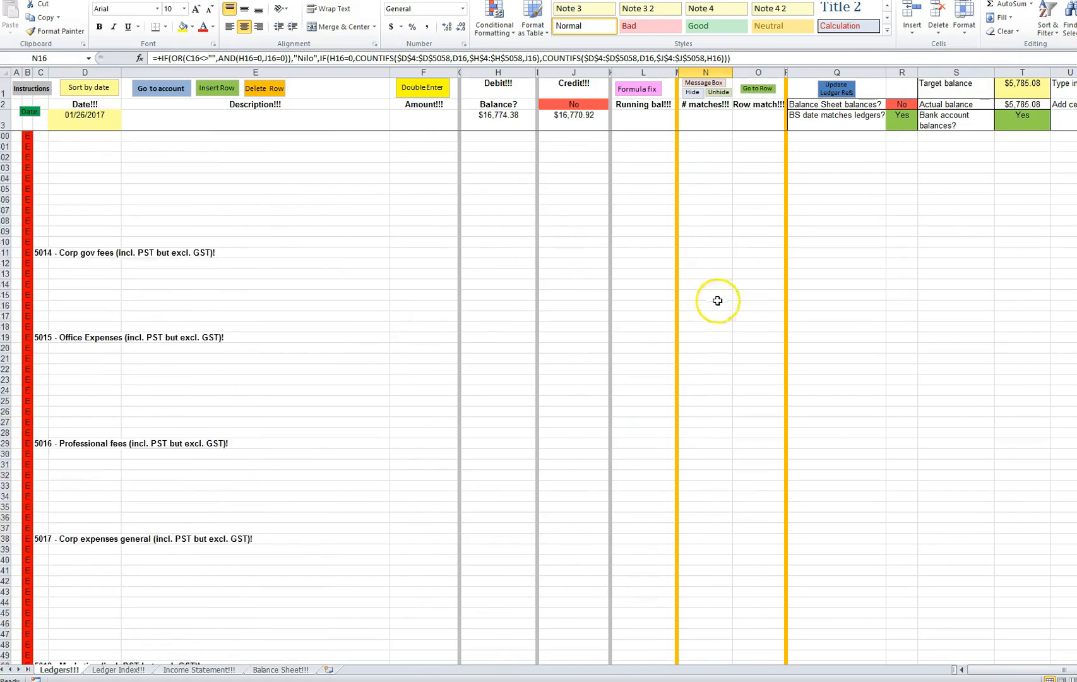
pyautogui.scroll(-1, 717, 301)
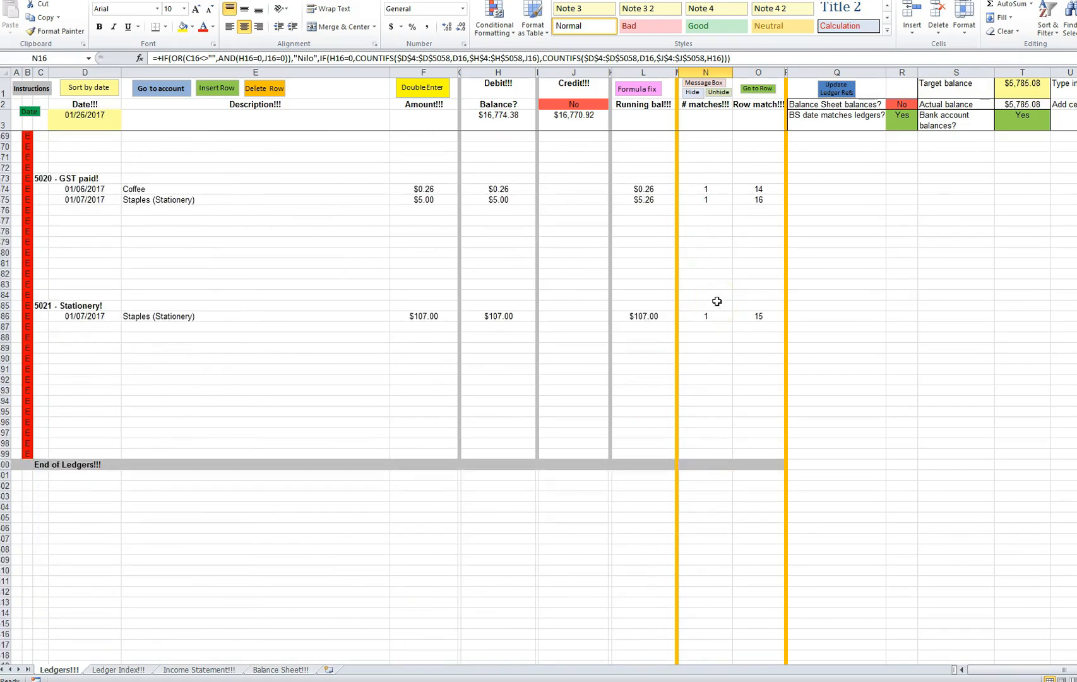
pyautogui.scroll(5, 716, 301)
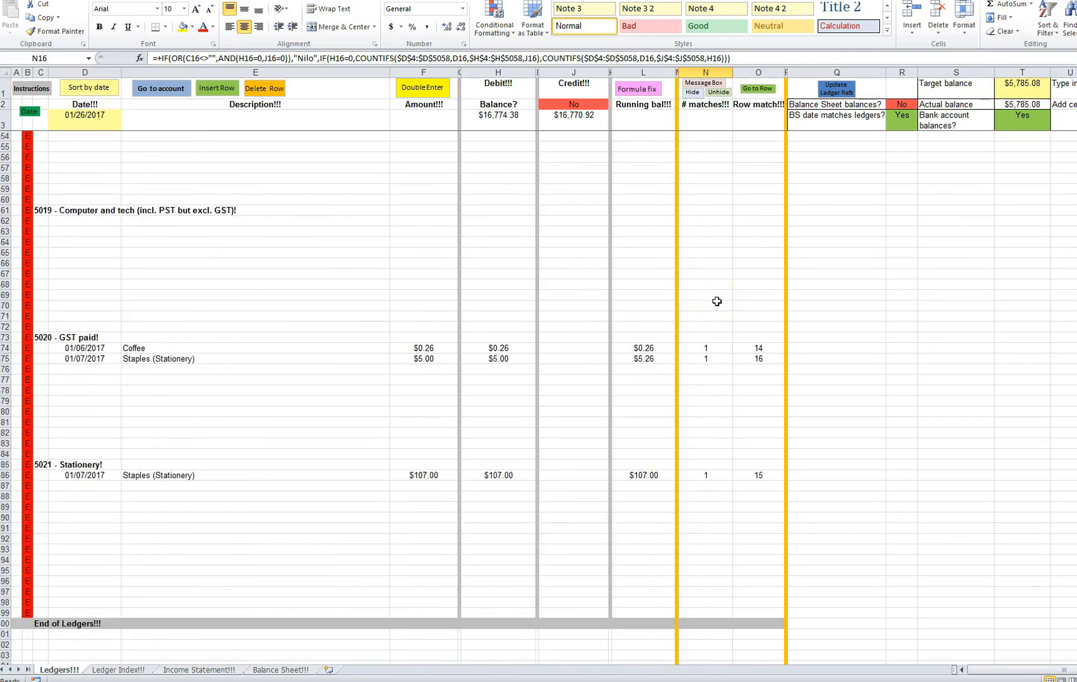
pyautogui.scroll(8, 717, 301)
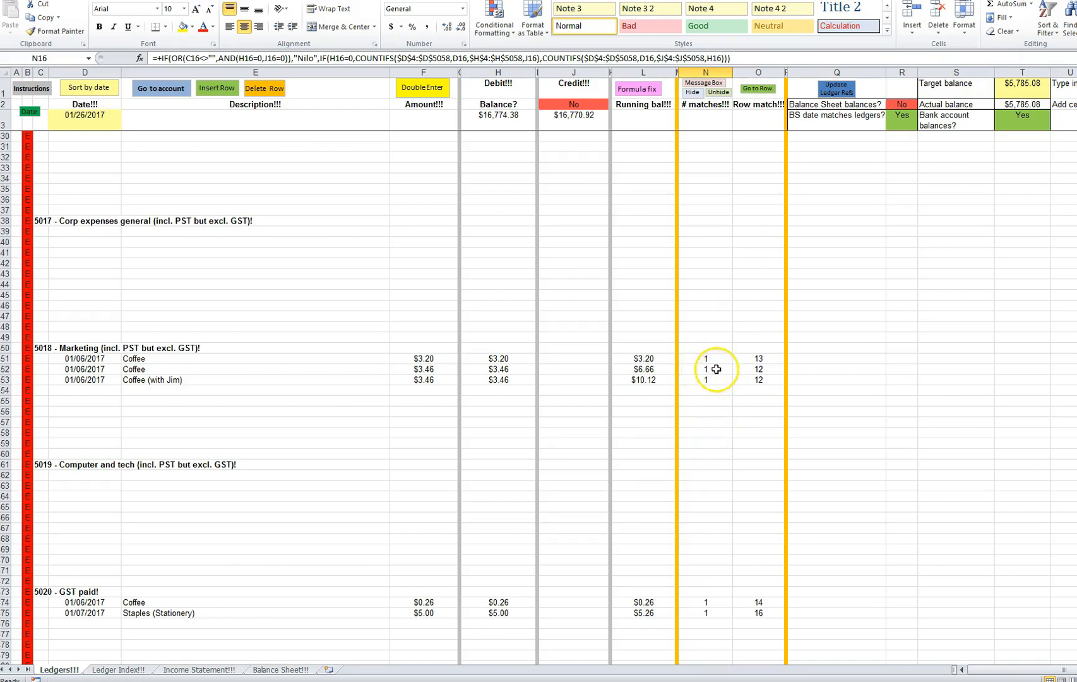
pyautogui.scroll(20, 717, 369)
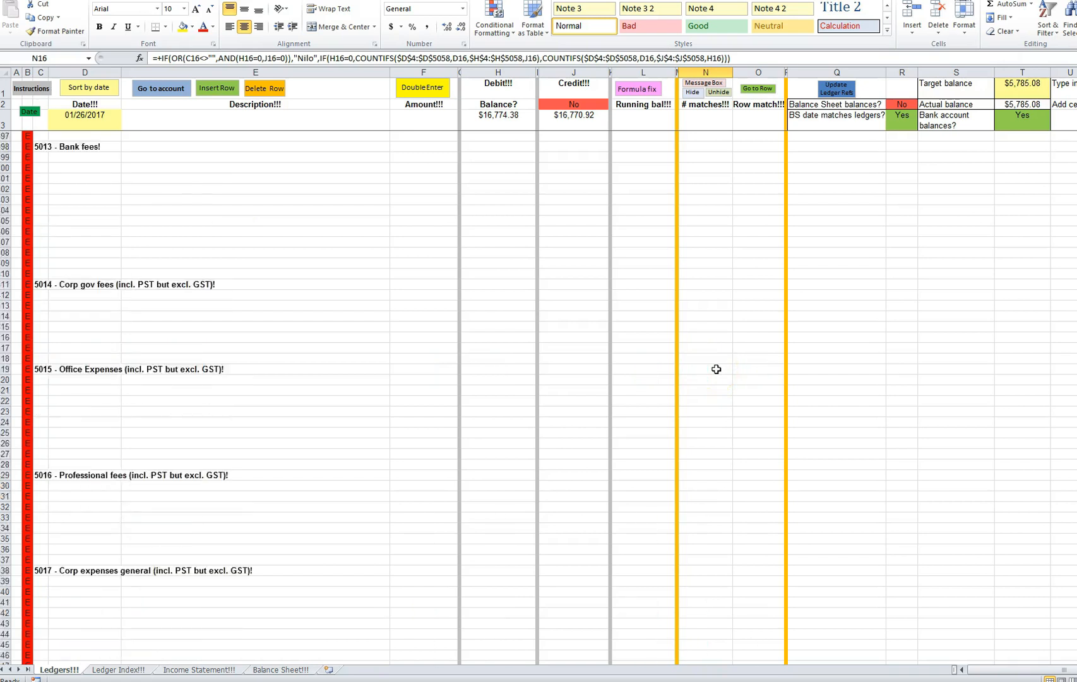
pyautogui.scroll(20, 711, 370)
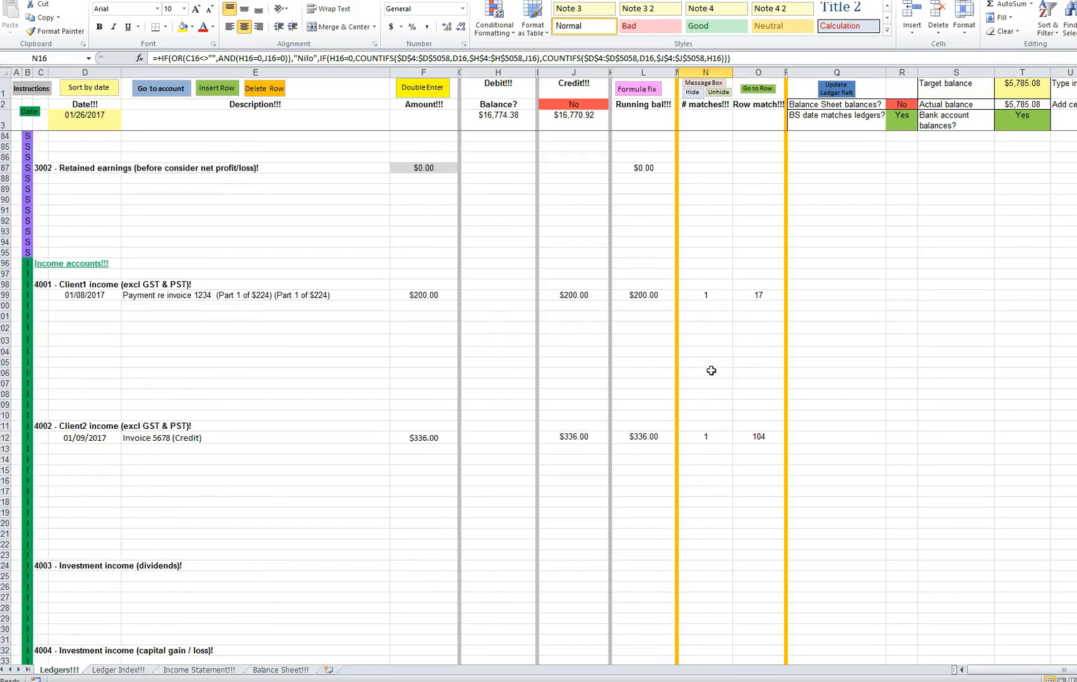
pyautogui.scroll(6, 711, 370)
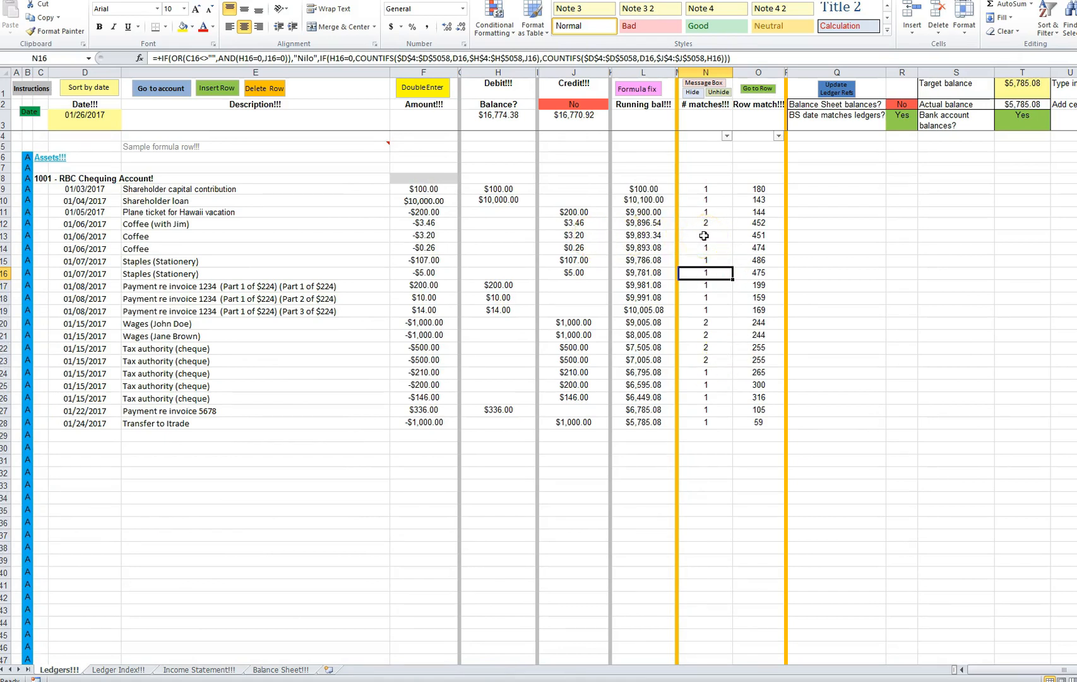
# Step: Compare the coffee amounts in chequing rows 13 and 14 with the coffee entries and match counts in the 5018 - Marketing ledger
pyautogui.moveTo(420, 235); pyautogui.dragTo(419, 245)
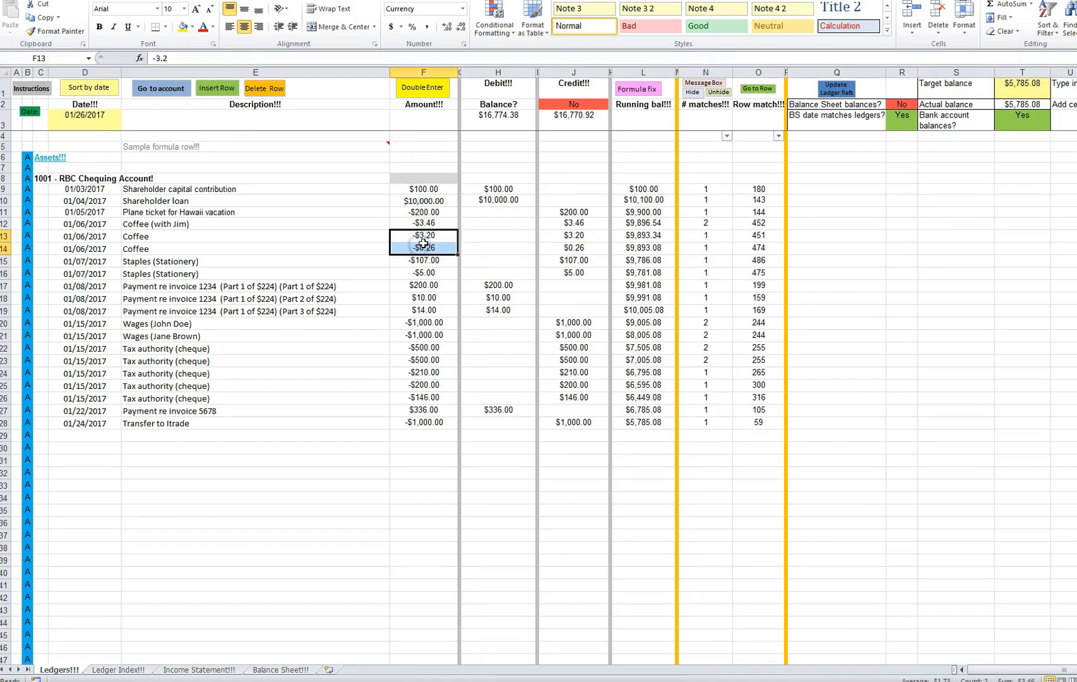
pyautogui.click(710, 236)
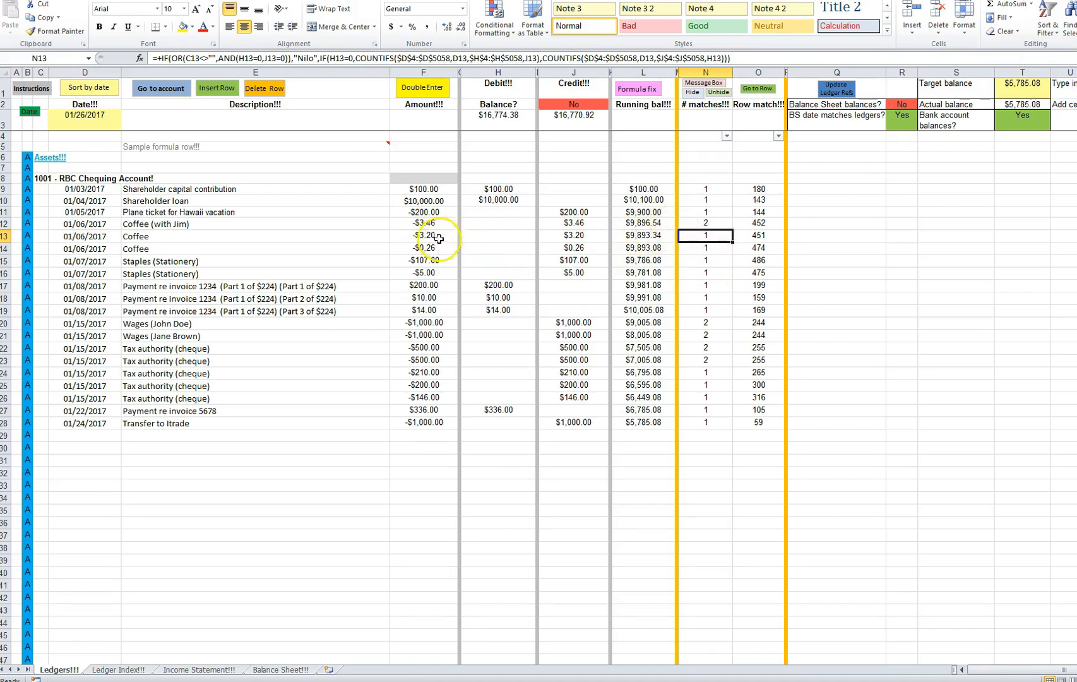
pyautogui.scroll(-7, 467, 351)
pyautogui.scroll(-20, 467, 351)
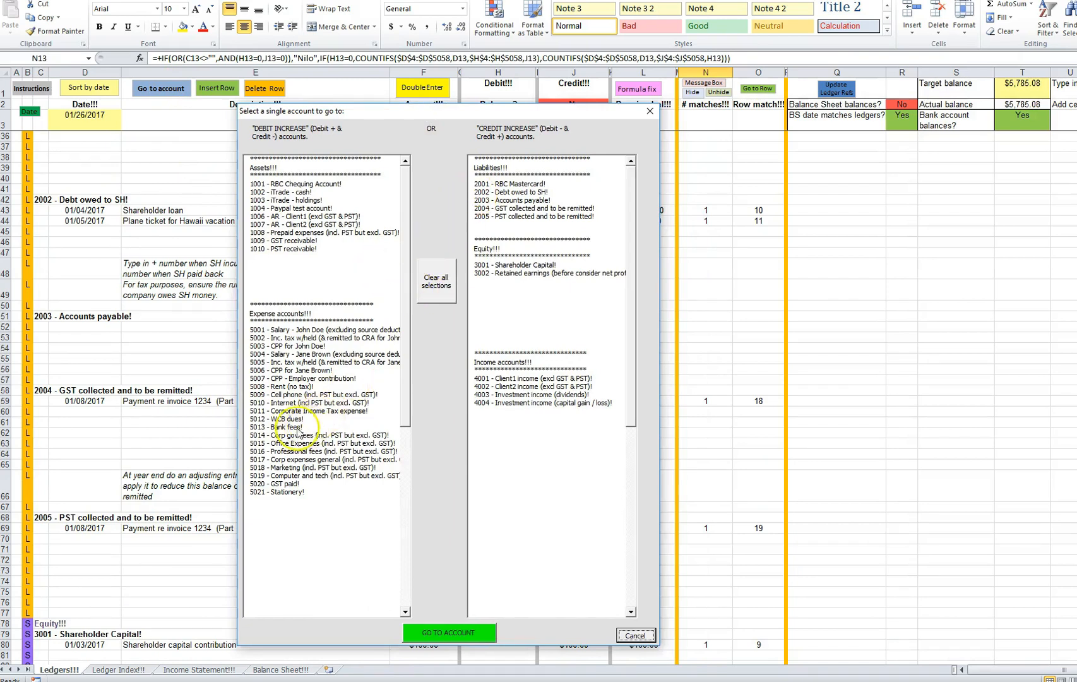
pyautogui.click(293, 467)
pyautogui.click(449, 633)
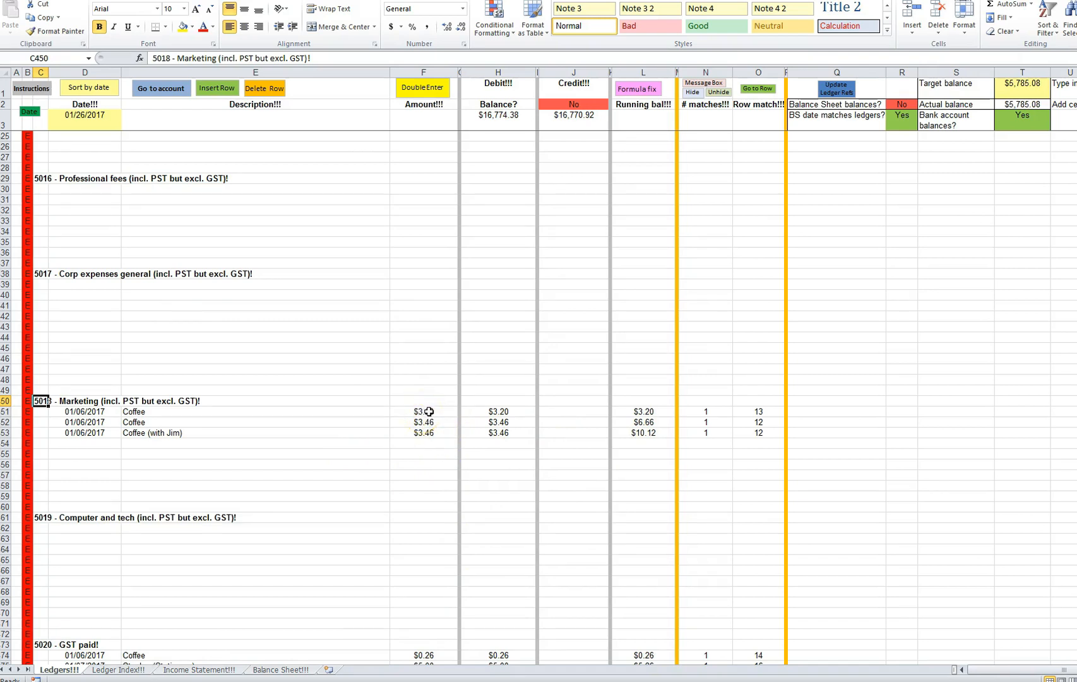
pyautogui.moveTo(429, 412); pyautogui.dragTo(421, 435)
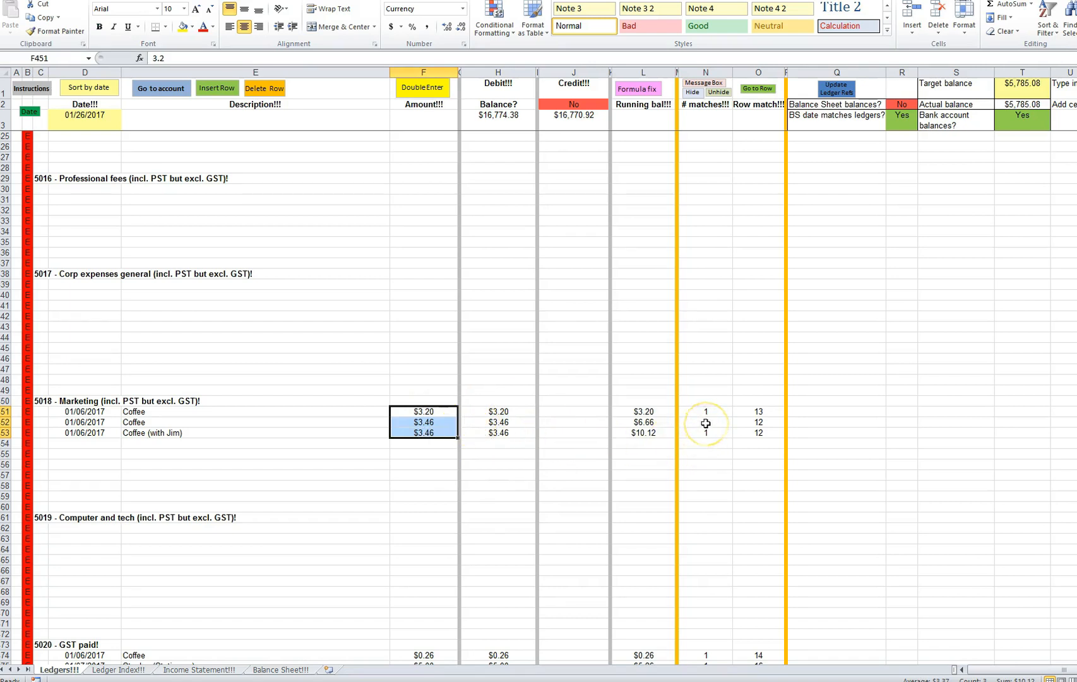
pyautogui.moveTo(706, 426); pyautogui.dragTo(706, 434)
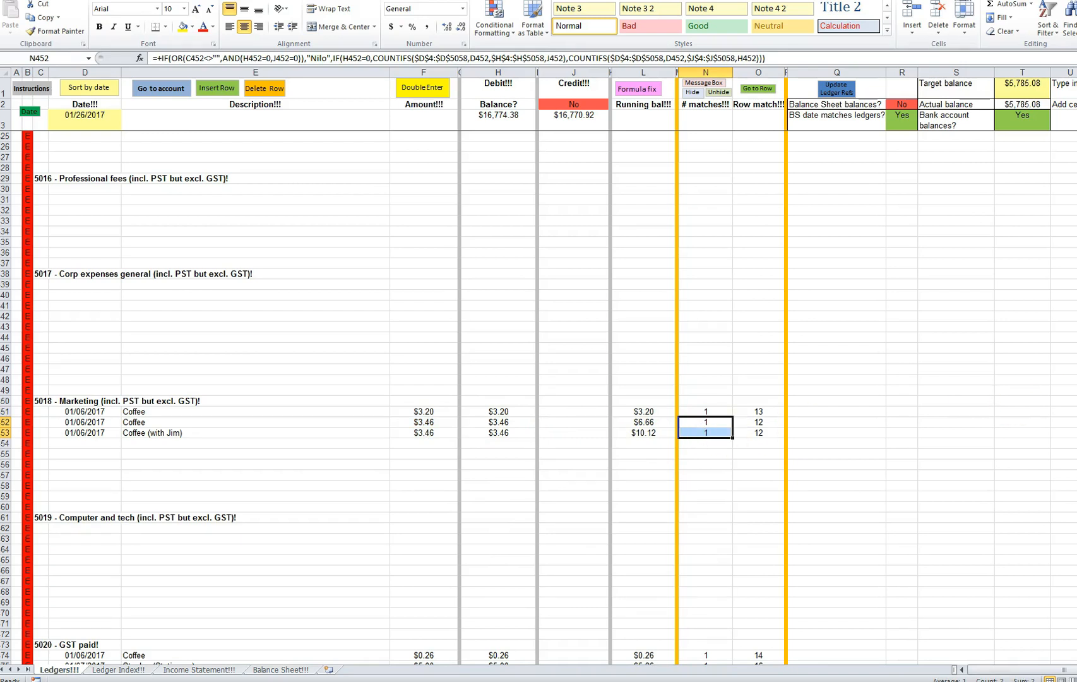
# Step: Examine the credit amount and match count of the coffee payment in row 12 of the chequing account
pyautogui.scroll(20, 538, 398)
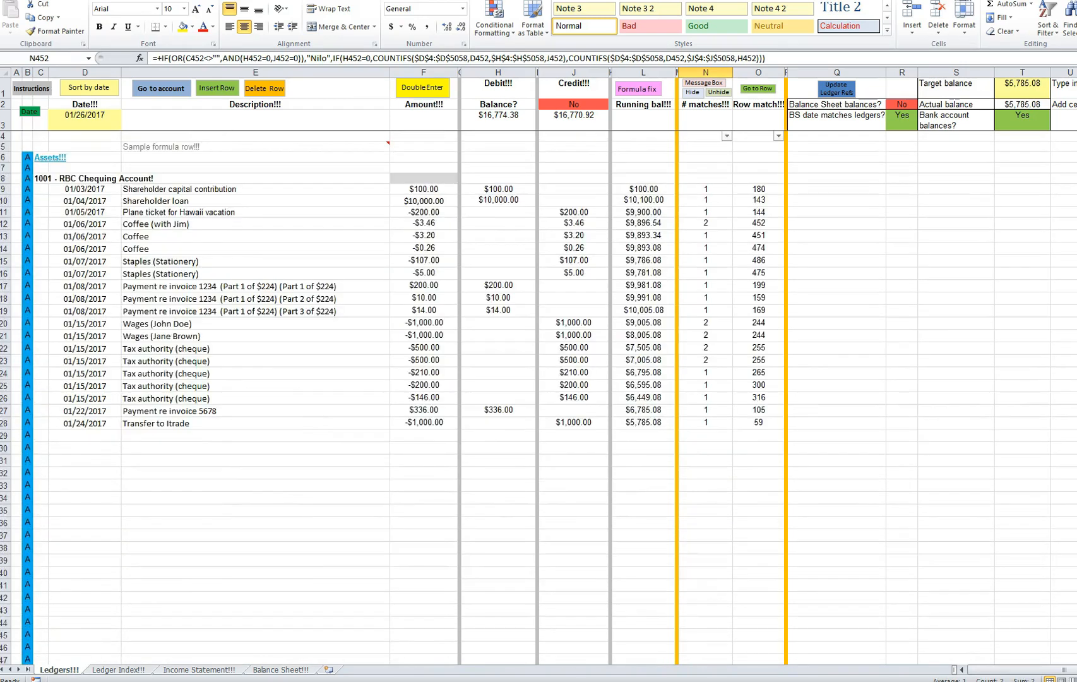
pyautogui.click(571, 223)
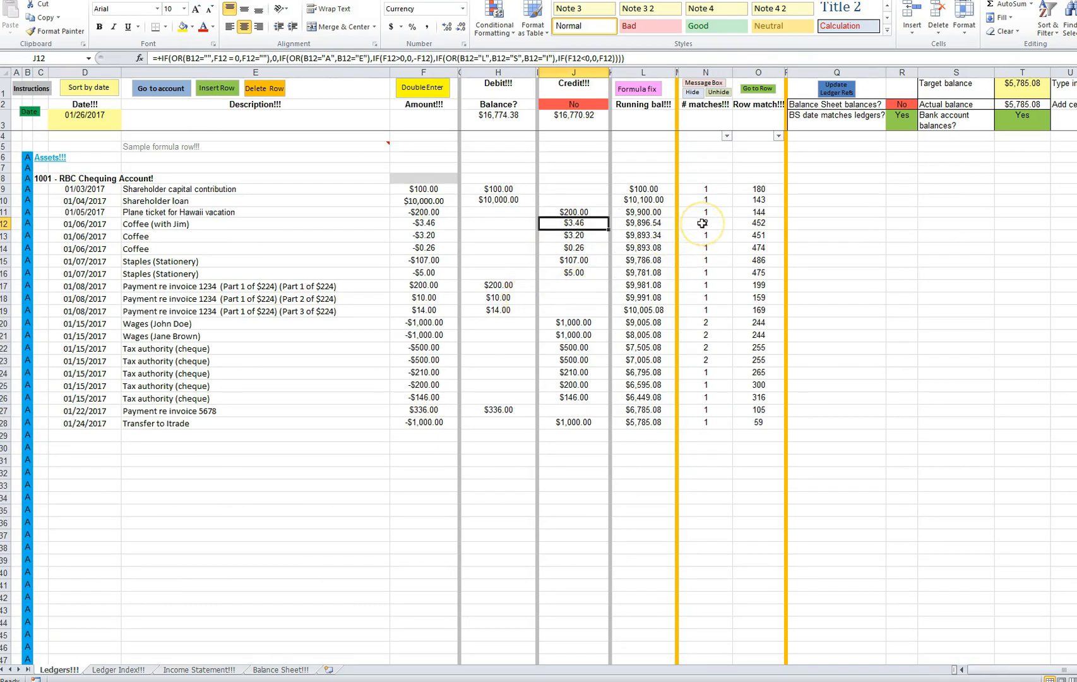
pyautogui.click(702, 223)
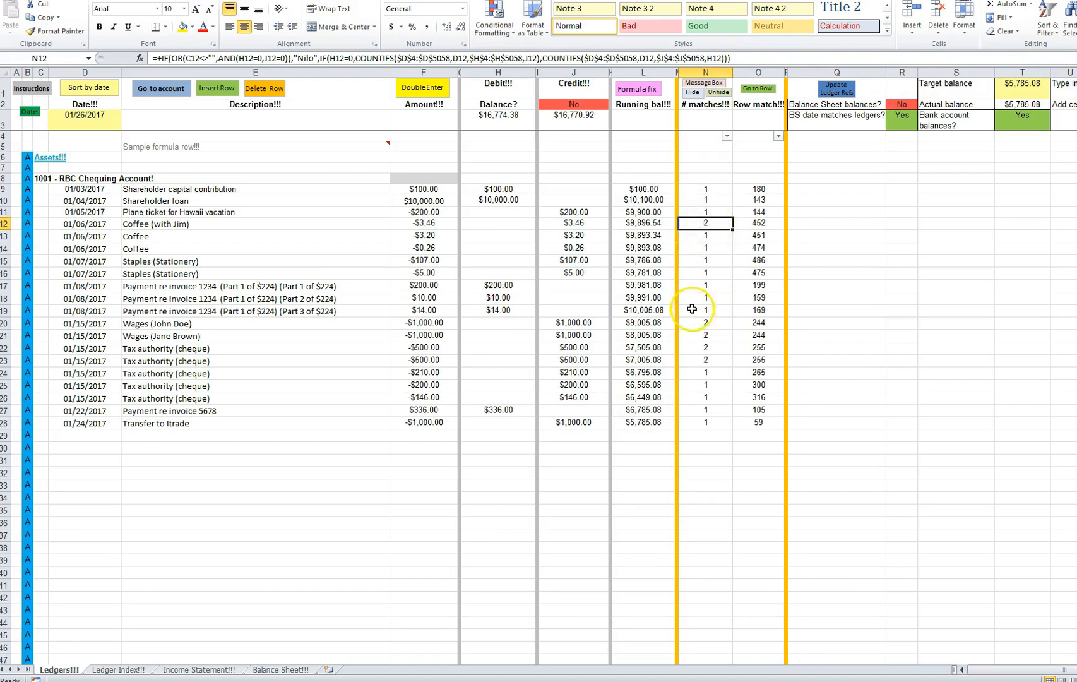
# Step: Compare the dates, credits and match counts of the two wages entries and the two $500 tax authority entries in rows 20 to 23
pyautogui.moveTo(701, 324); pyautogui.dragTo(707, 331)
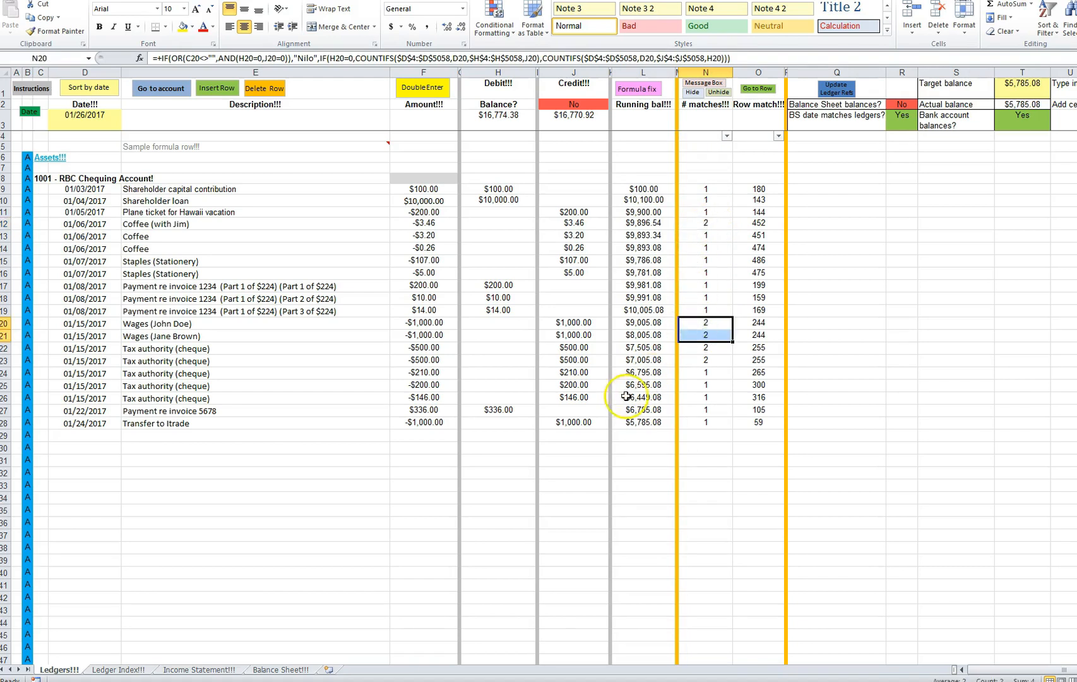
pyautogui.moveTo(569, 323); pyautogui.dragTo(570, 334)
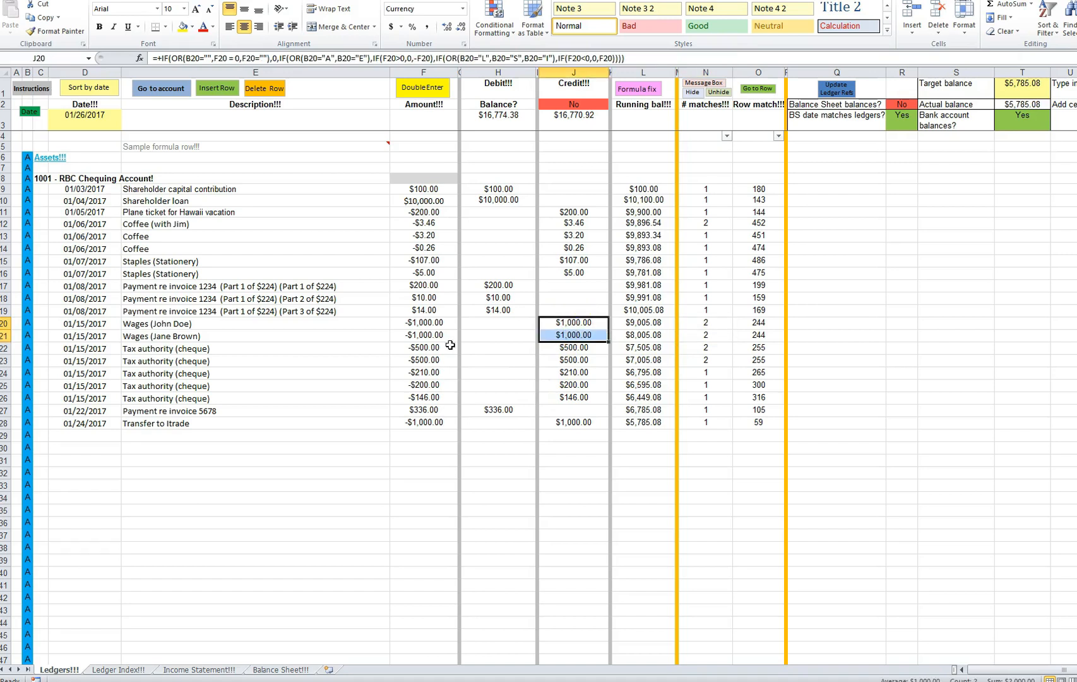
pyautogui.moveTo(78, 323); pyautogui.dragTo(83, 335)
pyautogui.moveTo(571, 324); pyautogui.dragTo(563, 338)
pyautogui.moveTo(706, 322); pyautogui.dragTo(708, 334)
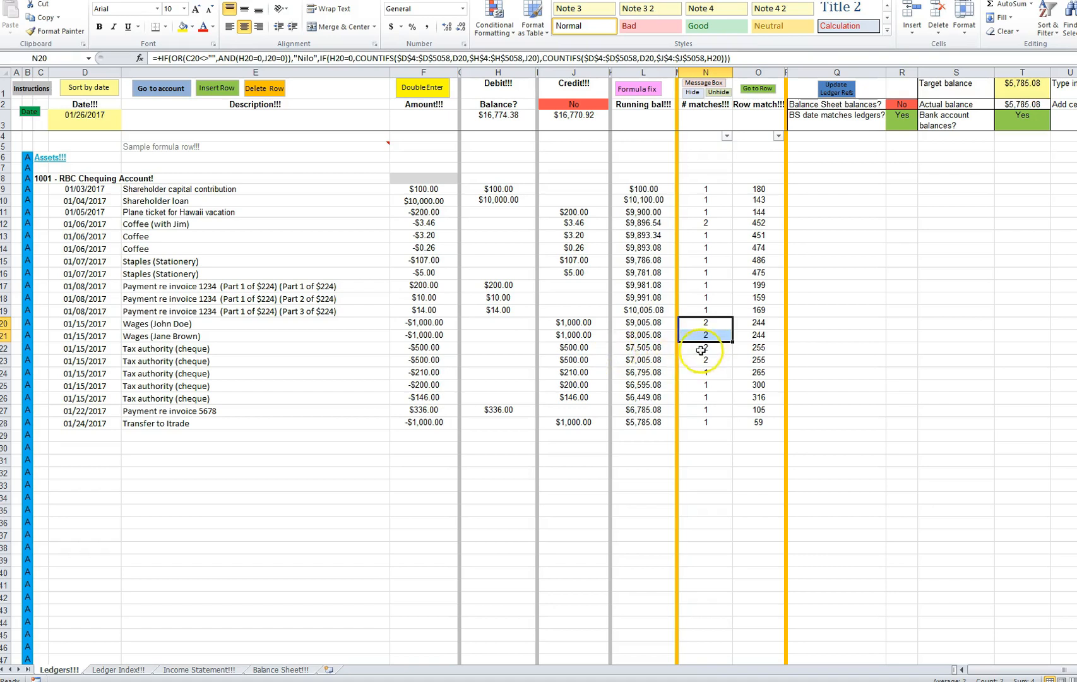
pyautogui.moveTo(578, 349); pyautogui.dragTo(578, 360)
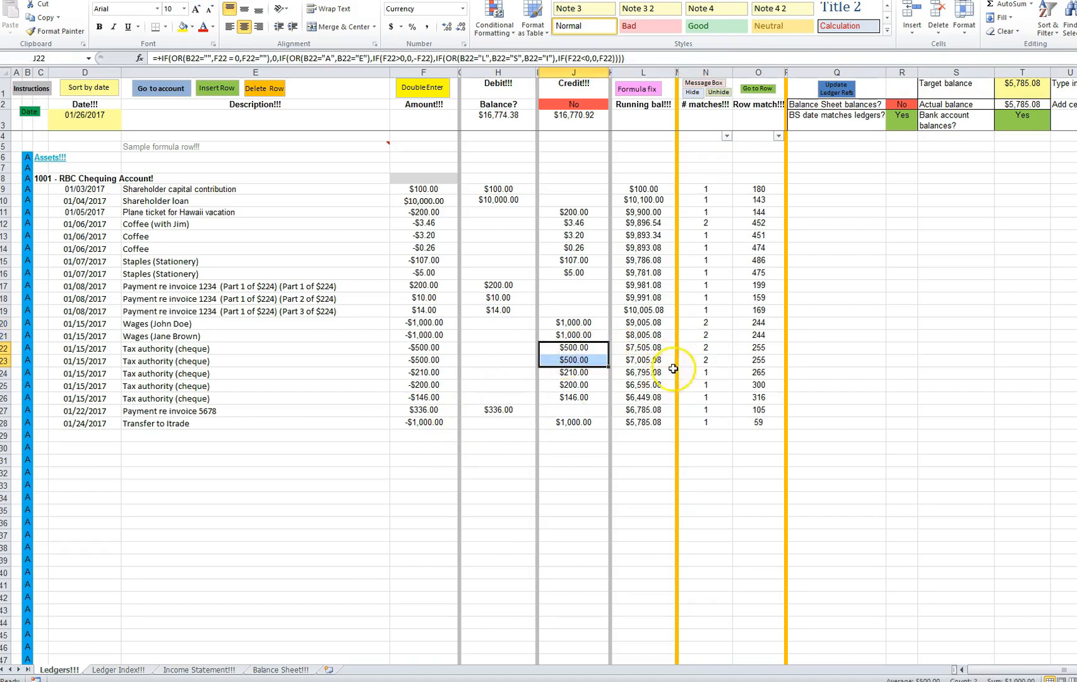
pyautogui.click(703, 348)
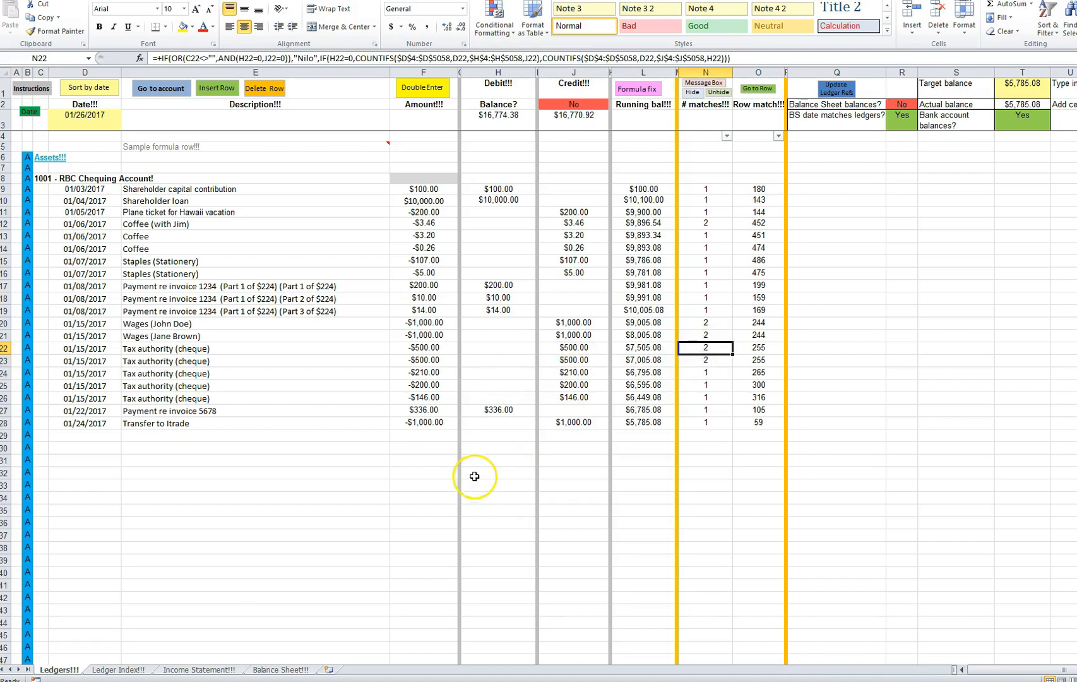
pyautogui.click(700, 361)
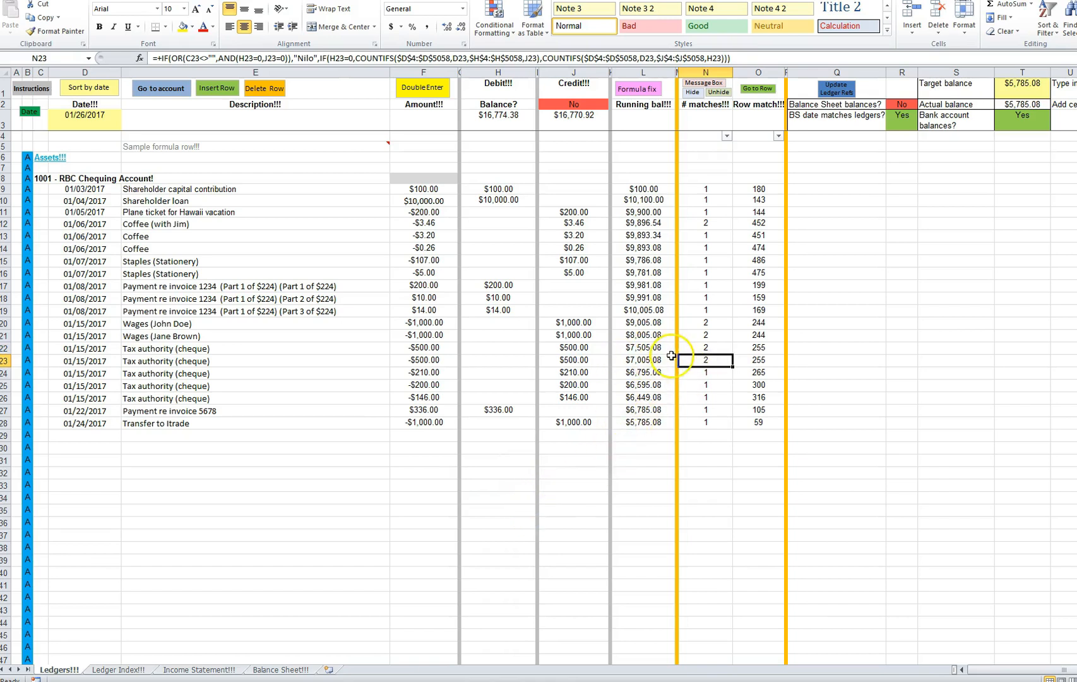
# Step: Go to the ledger row matched to the row 12 coffee payment and delete the duplicate $3.46 Coffee entry in 5018 - Marketing
pyautogui.click(710, 225)
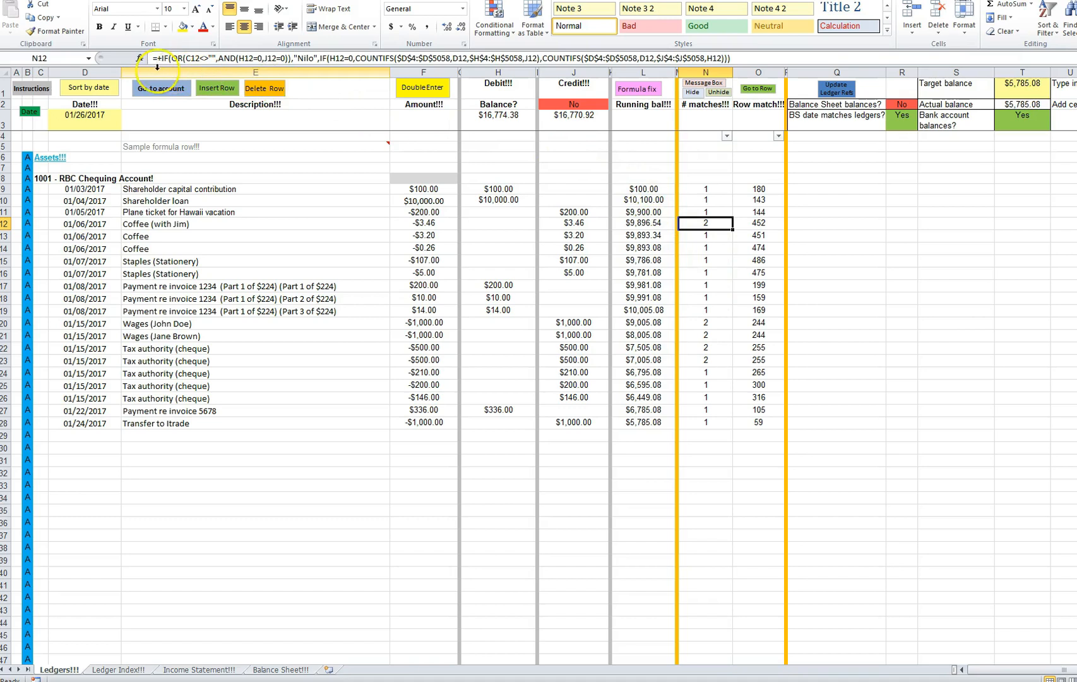
pyautogui.click(758, 223)
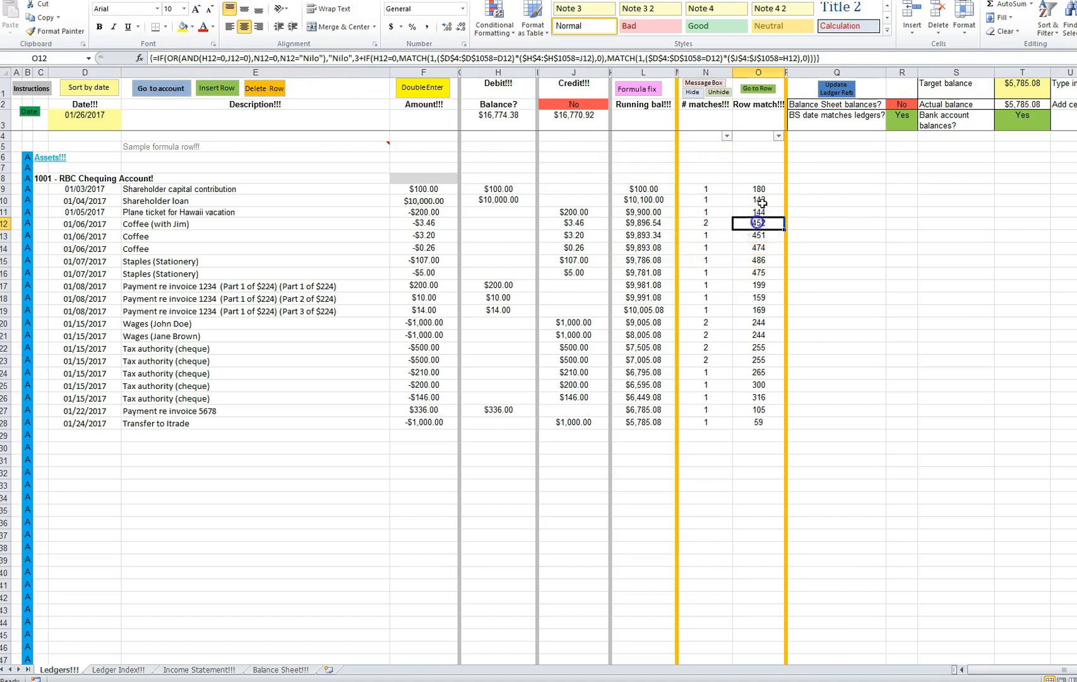
pyautogui.click(758, 88)
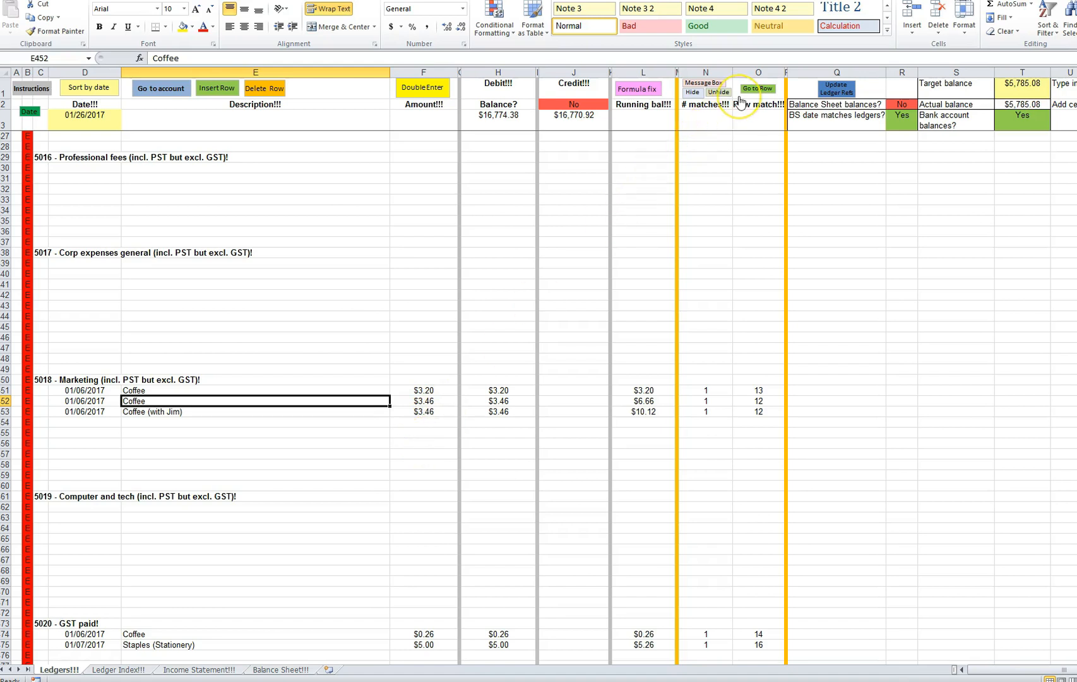
pyautogui.hotkey('ctrl', 'Home')
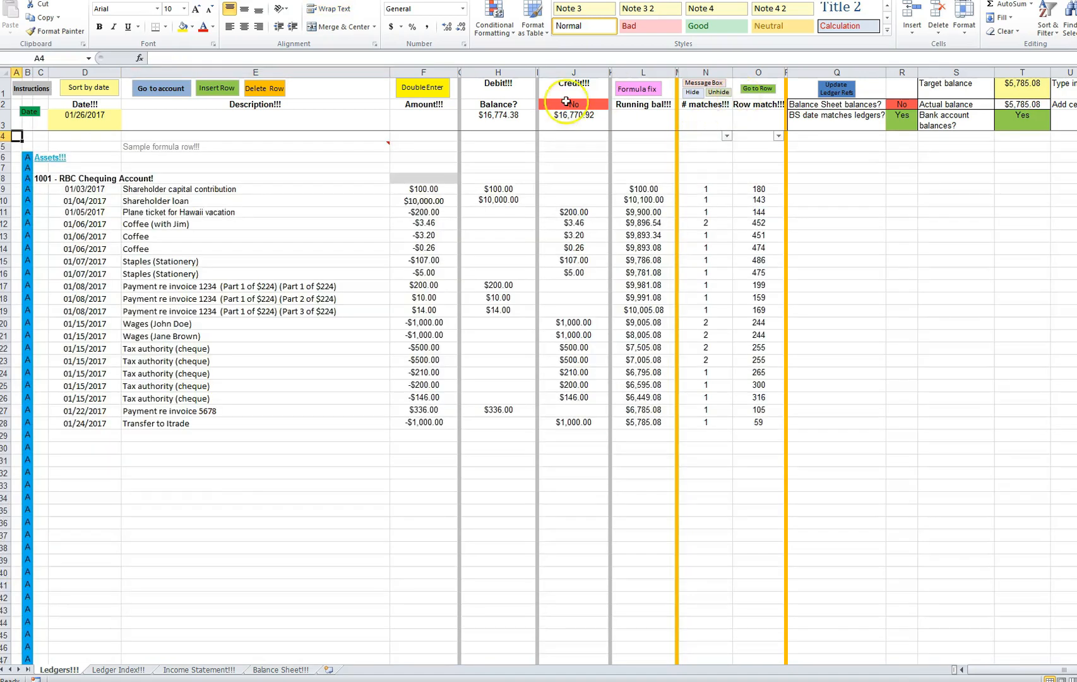
pyautogui.click(427, 223)
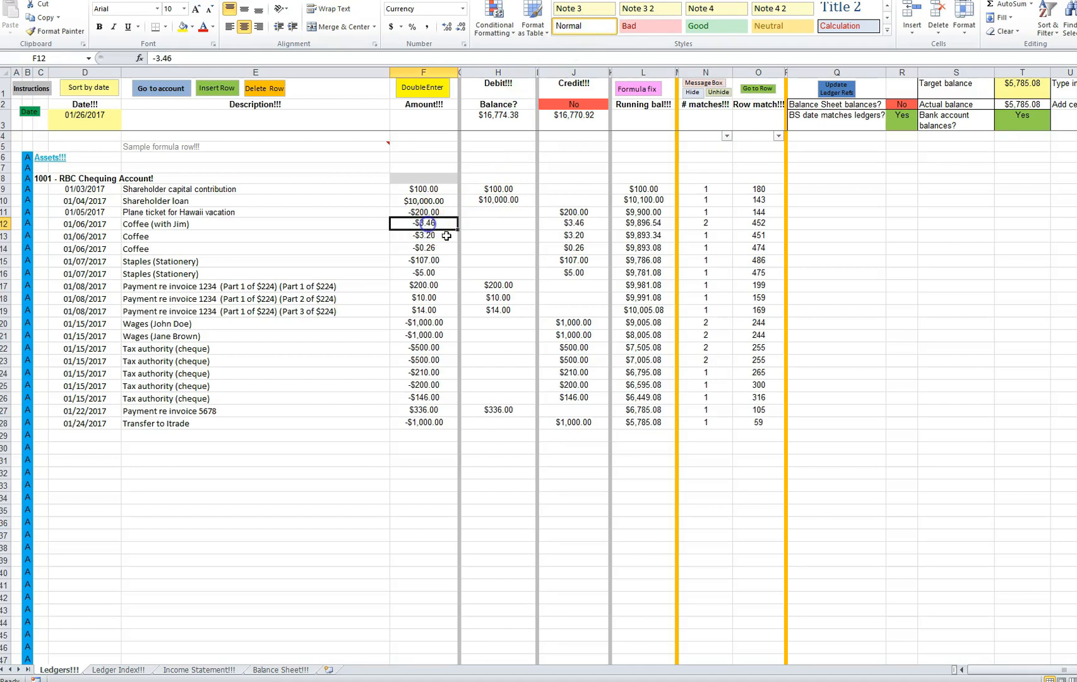
pyautogui.click(757, 88)
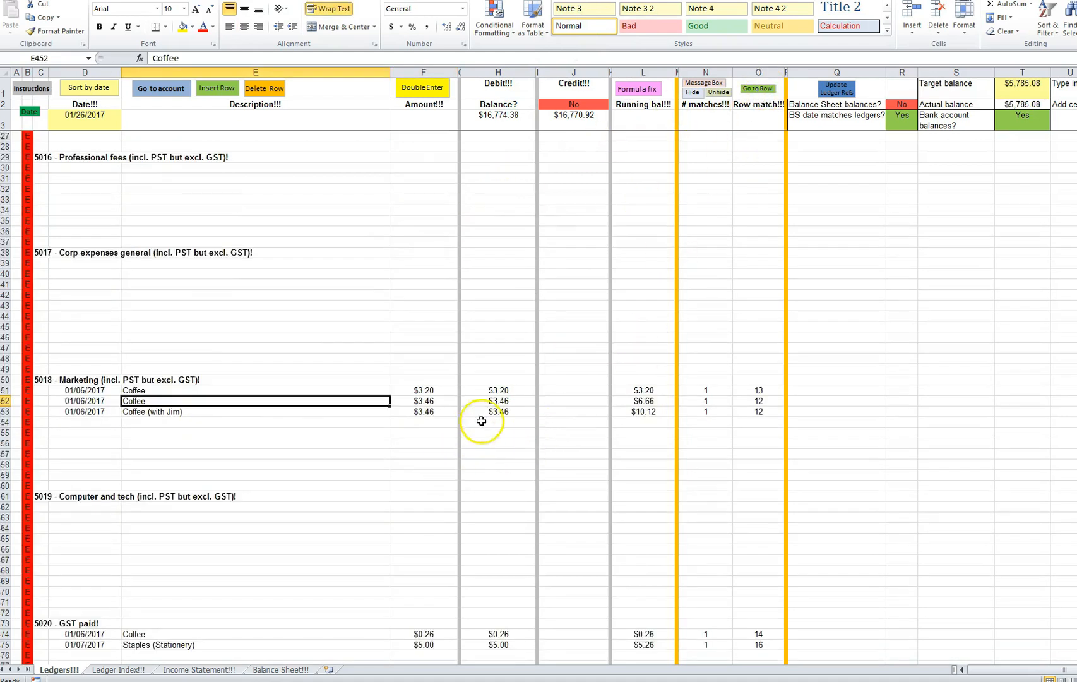
pyautogui.click(427, 400)
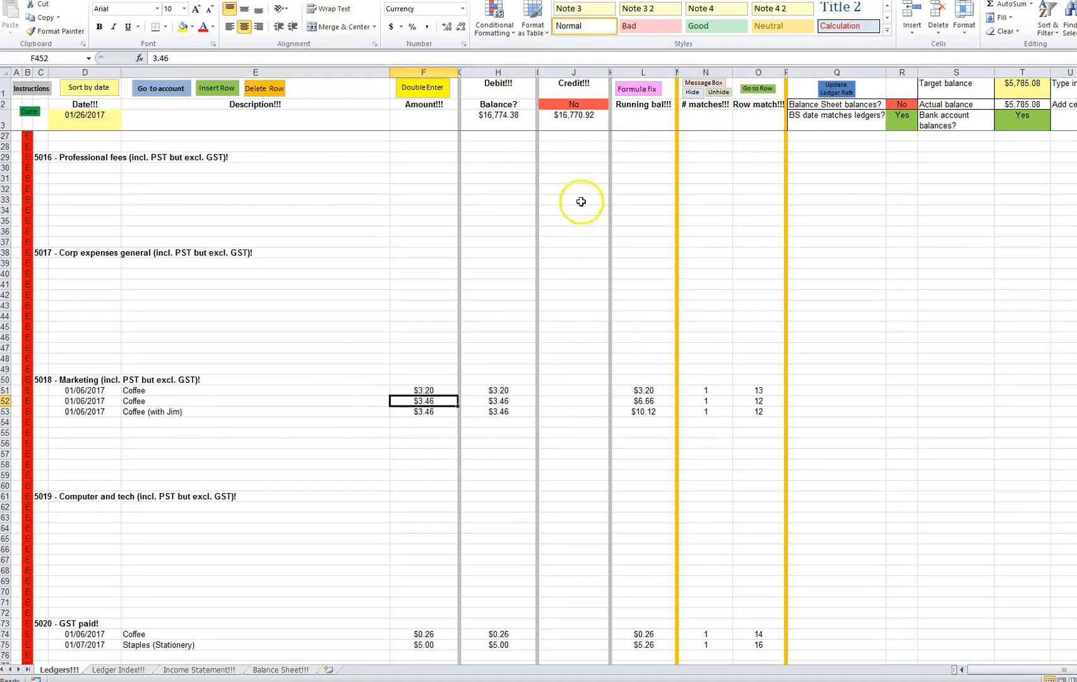
pyautogui.click(278, 89)
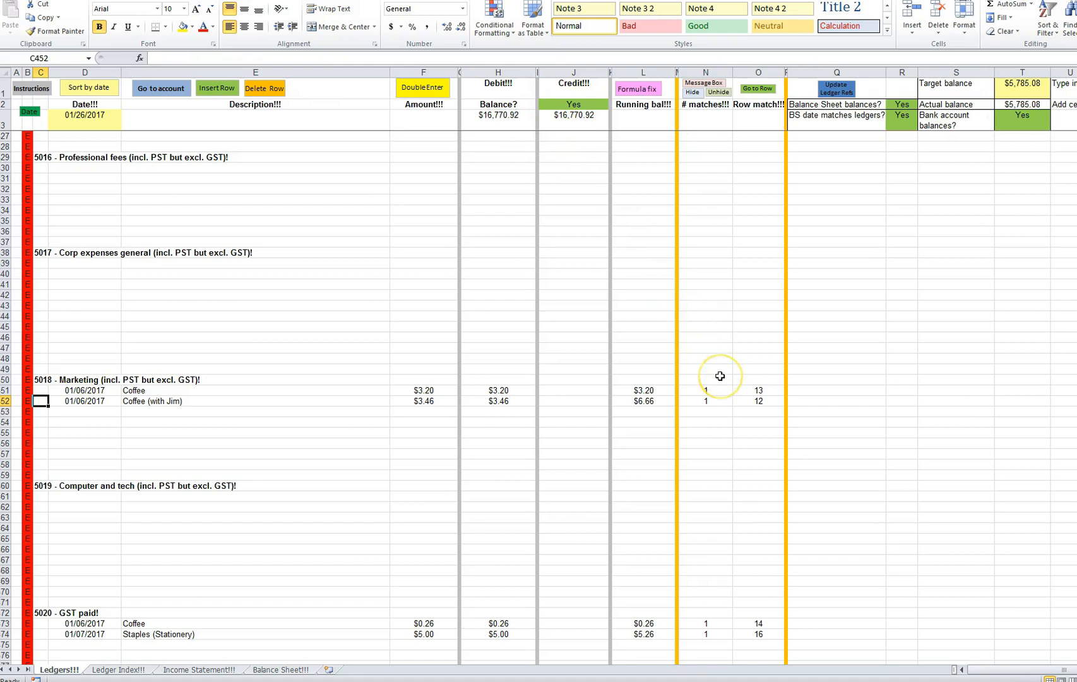
# Step: Recheck the match counts throughout the chequing account and compare the total debits with the total credits
pyautogui.scroll(8, 719, 376)
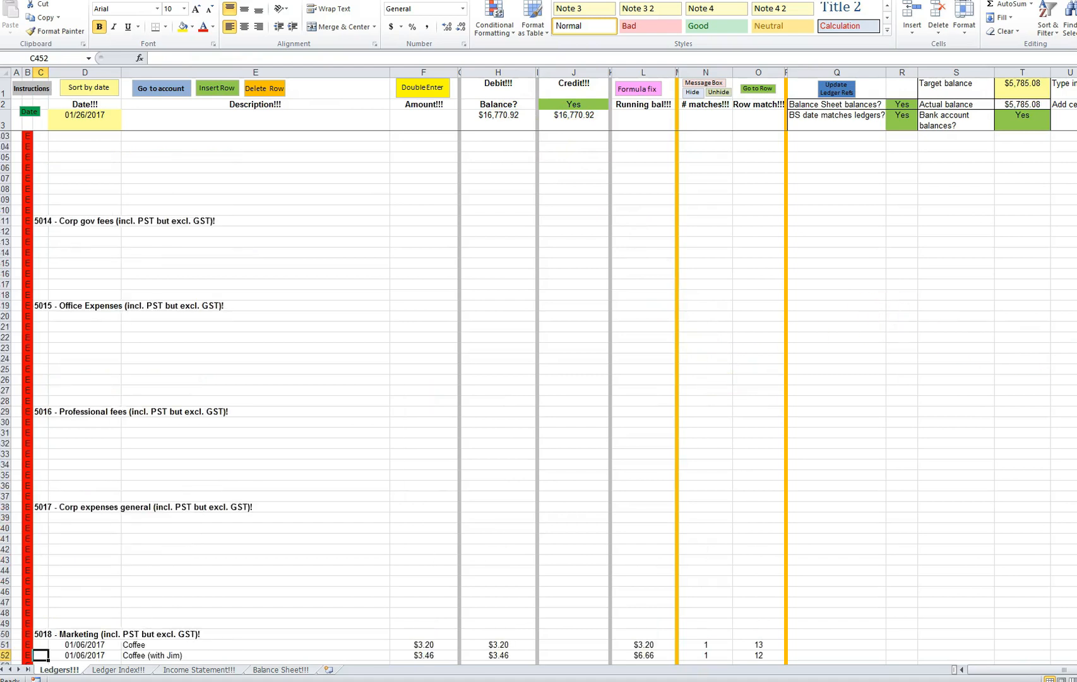
pyautogui.scroll(20, 442, 379)
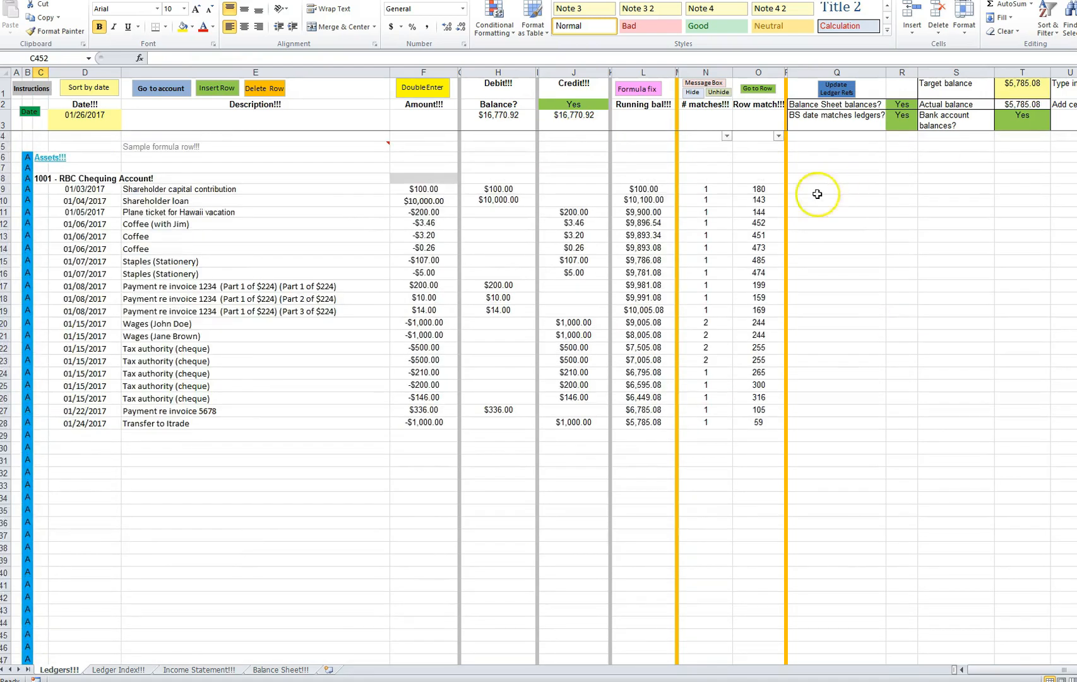
pyautogui.click(634, 247)
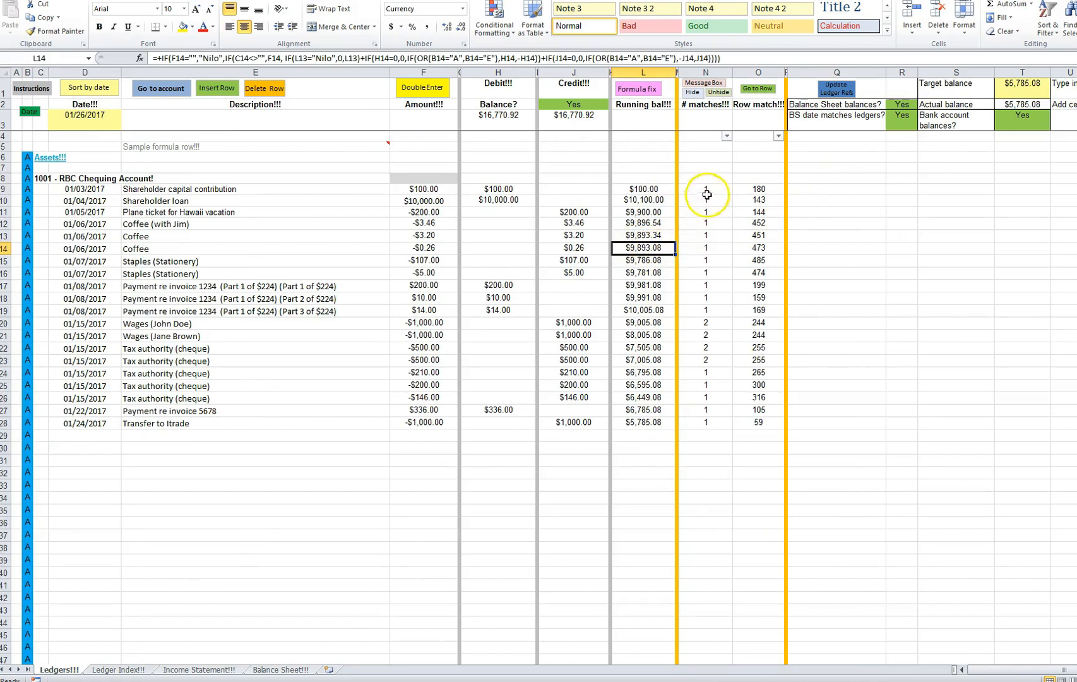
pyautogui.moveTo(704, 189); pyautogui.dragTo(705, 411)
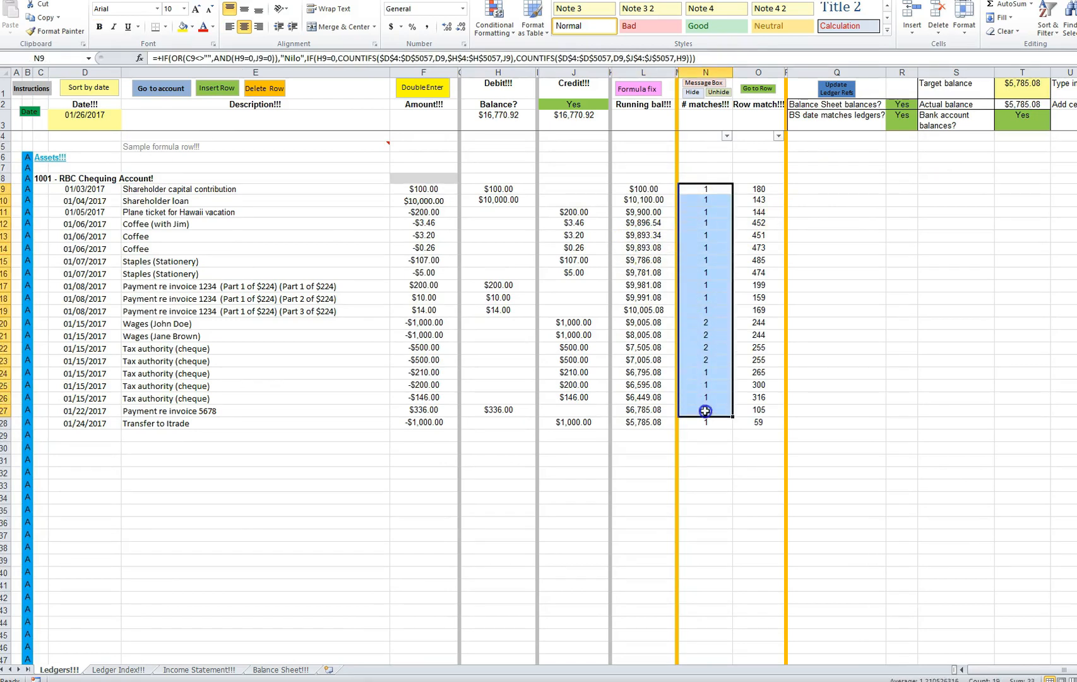
pyautogui.click(704, 264)
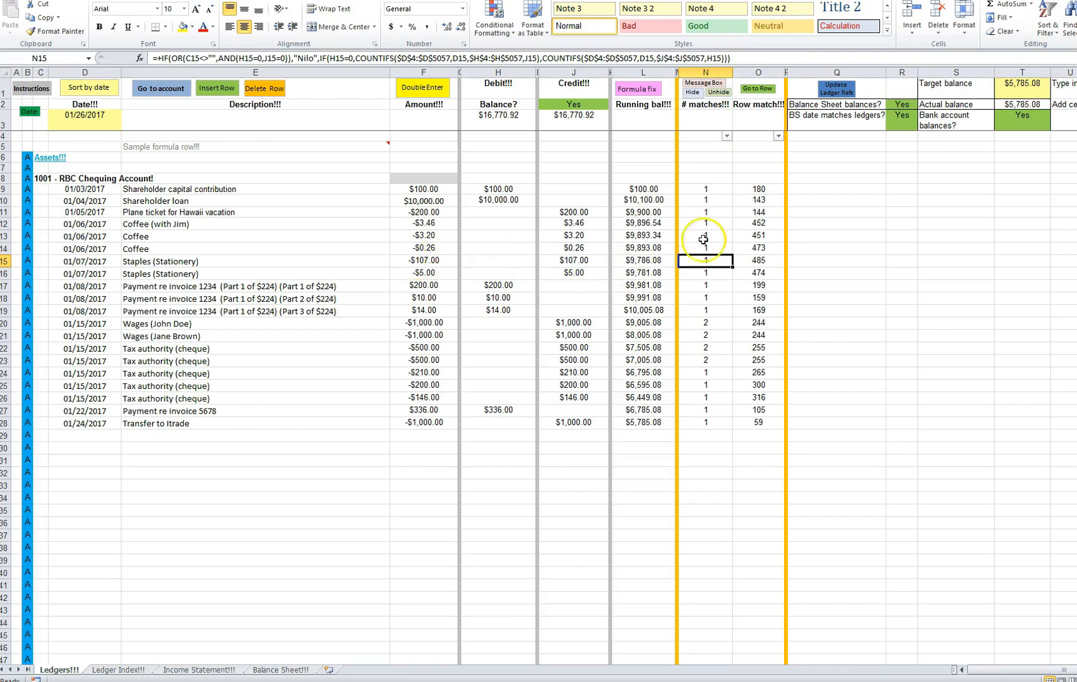
pyautogui.moveTo(706, 201); pyautogui.dragTo(695, 310)
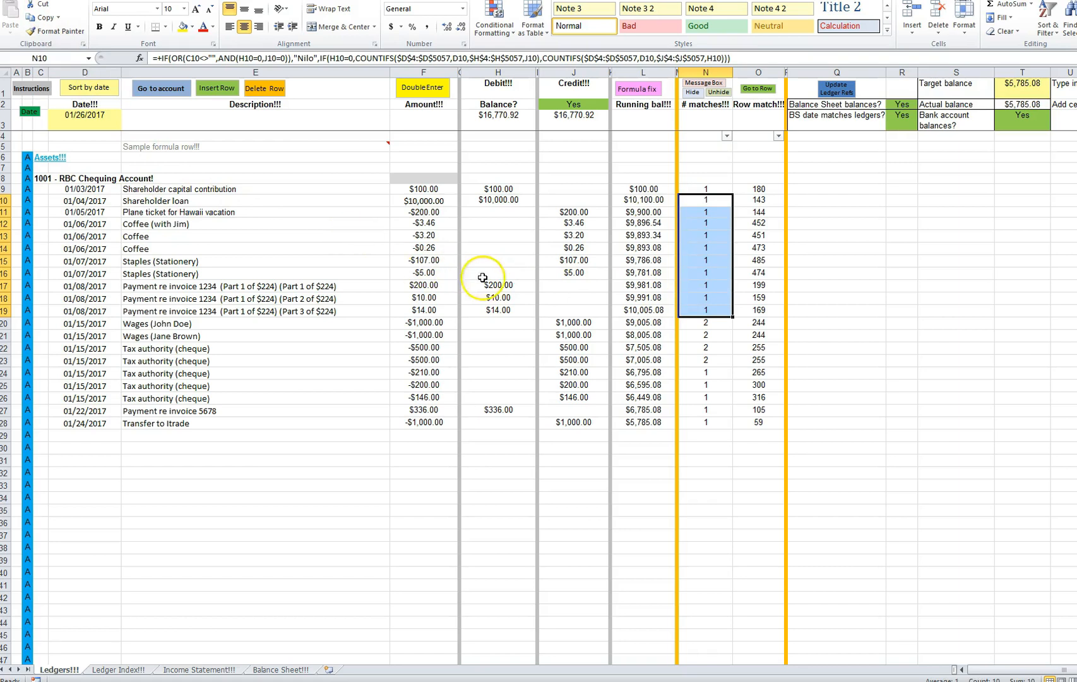
pyautogui.click(517, 155)
pyautogui.moveTo(509, 120); pyautogui.dragTo(574, 118)
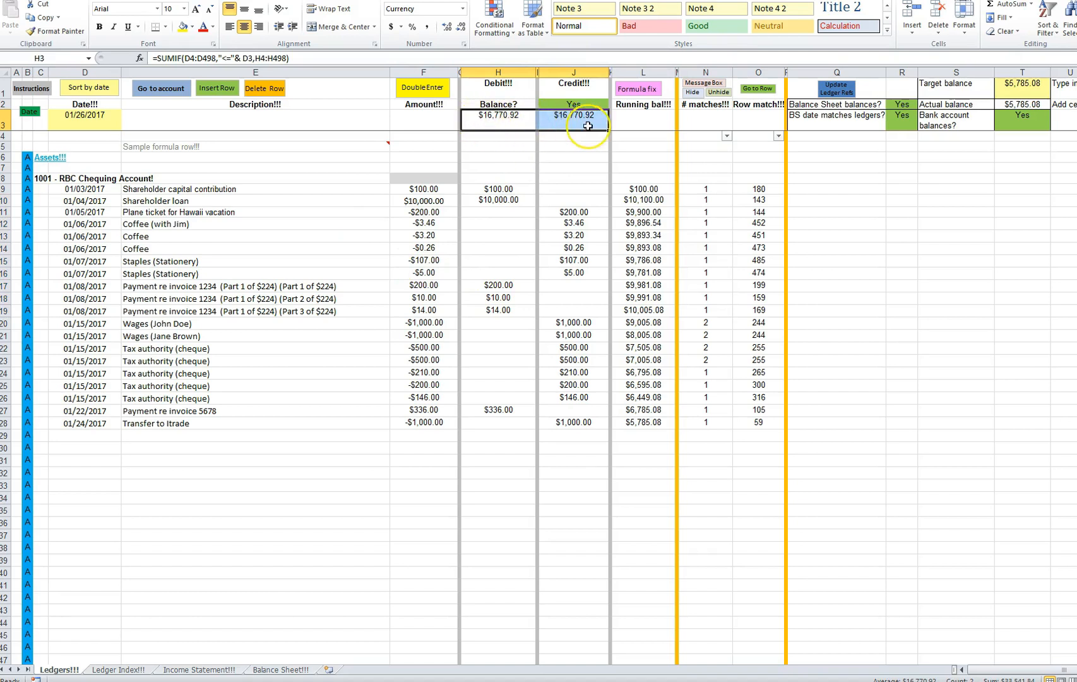
# Step: Search the ledgers for 3.46 to locate the counterpart of the row 12 coffee credit, and return to the start of the sheet
pyautogui.click(568, 224)
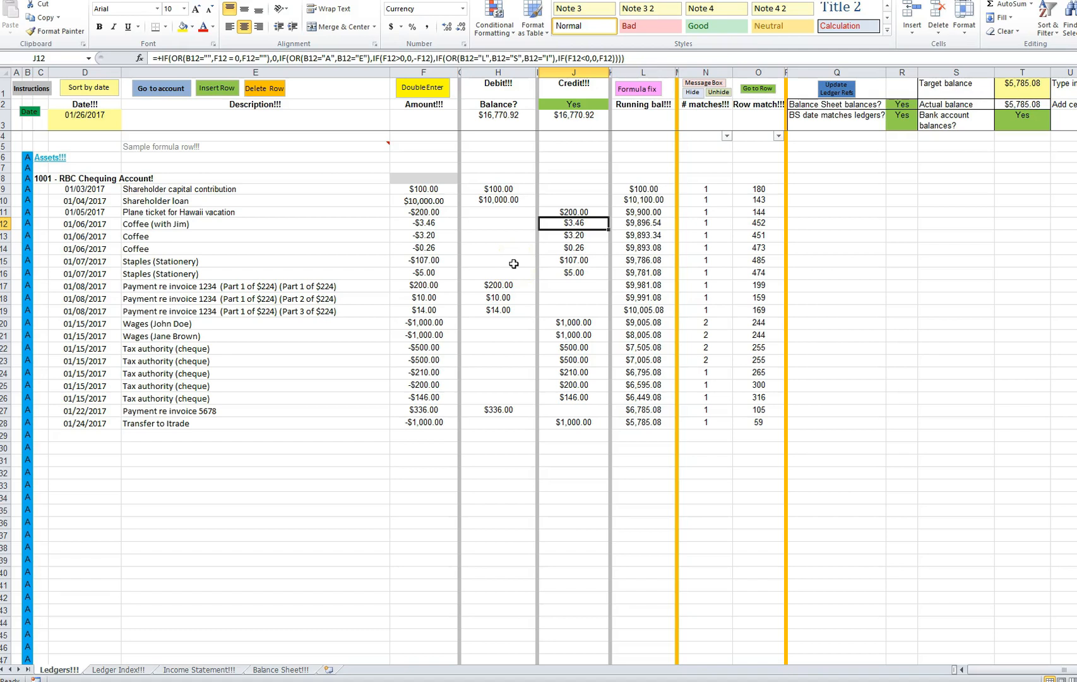
pyautogui.hotkey('ctrl', 'f')
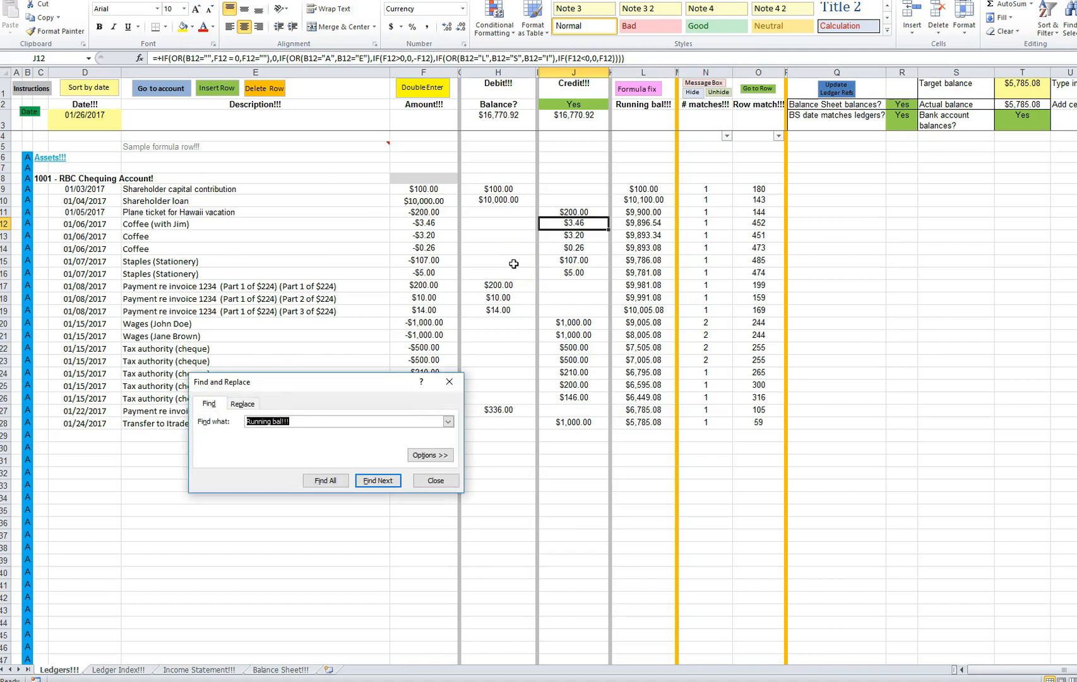
pyautogui.click(373, 482)
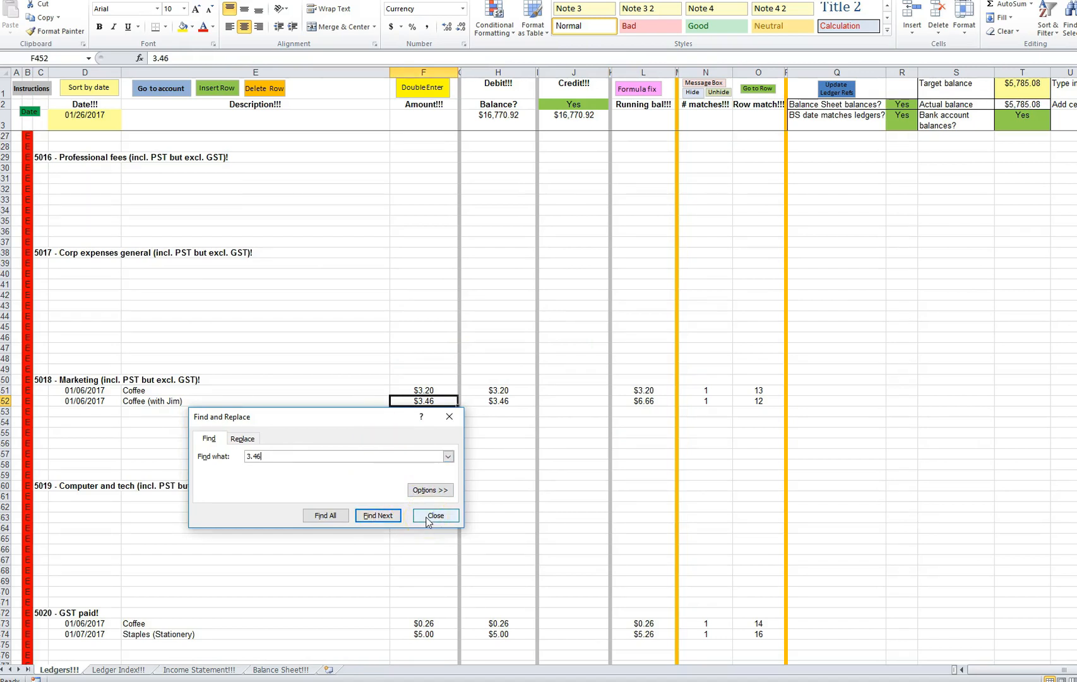
pyautogui.click(449, 416)
pyautogui.click(502, 316)
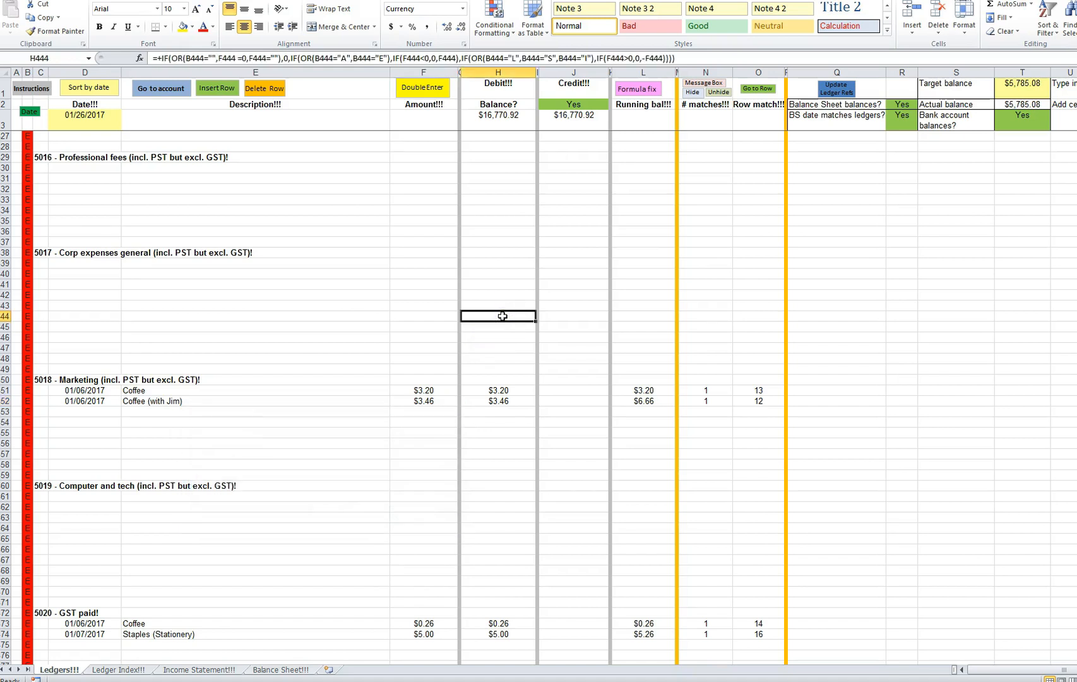
pyautogui.hotkey('ctrl', 'Home')
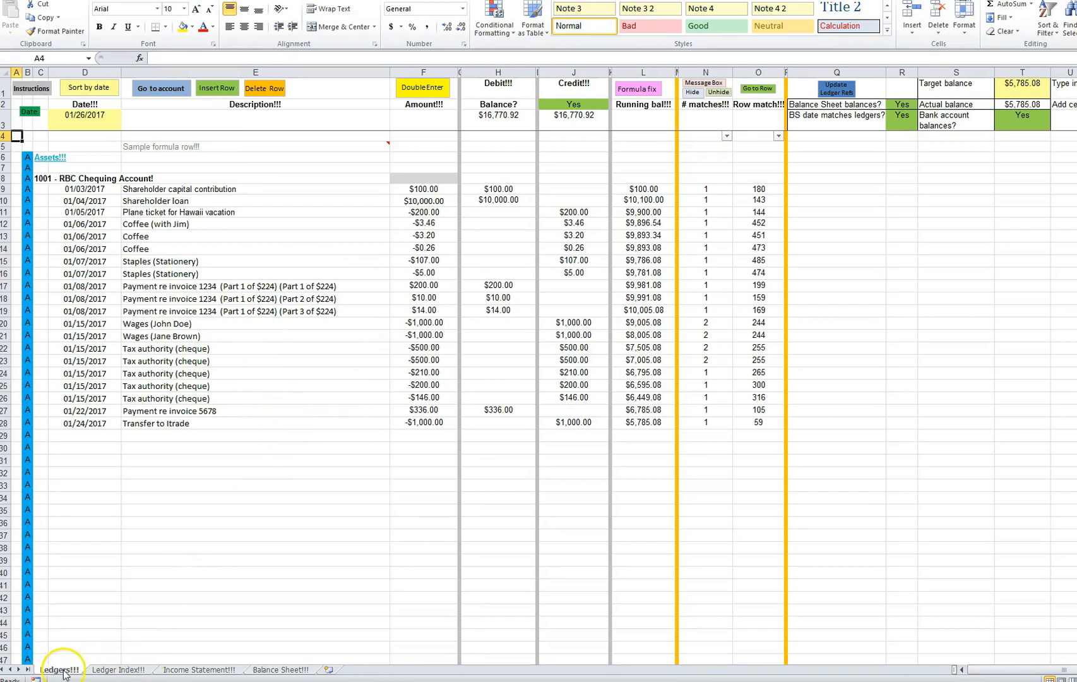
# Step: Delete ledger rows 124 to 127 containing the 1010 - PST receivable heading, and run the formula fix
pyautogui.scroll(-20, 268, 433)
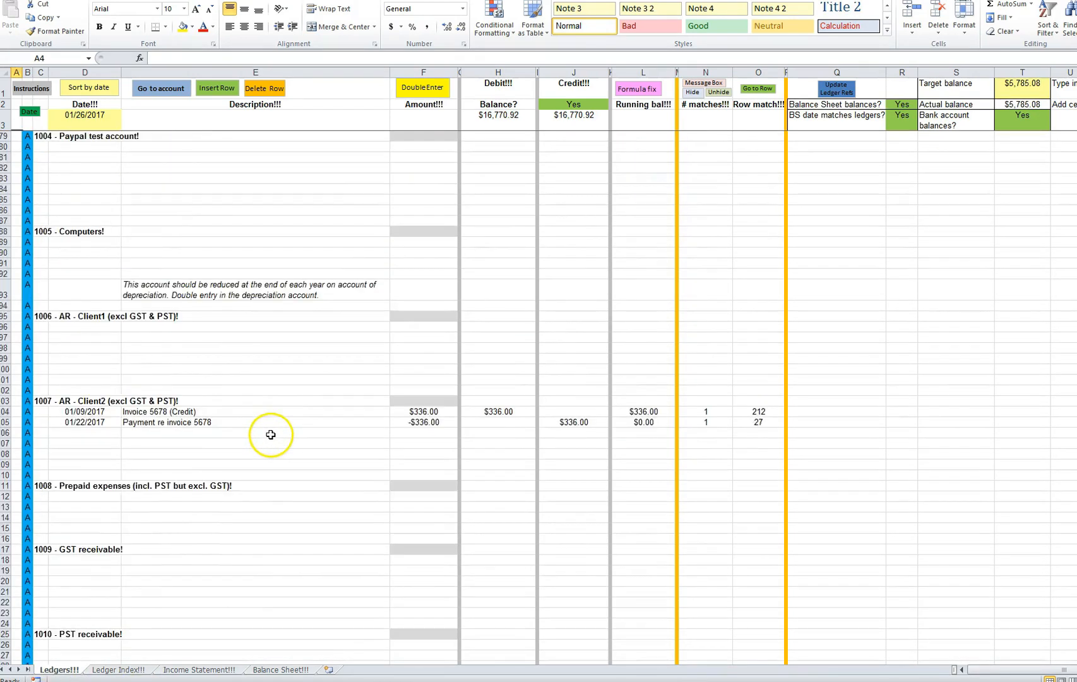
pyautogui.scroll(-20, 271, 435)
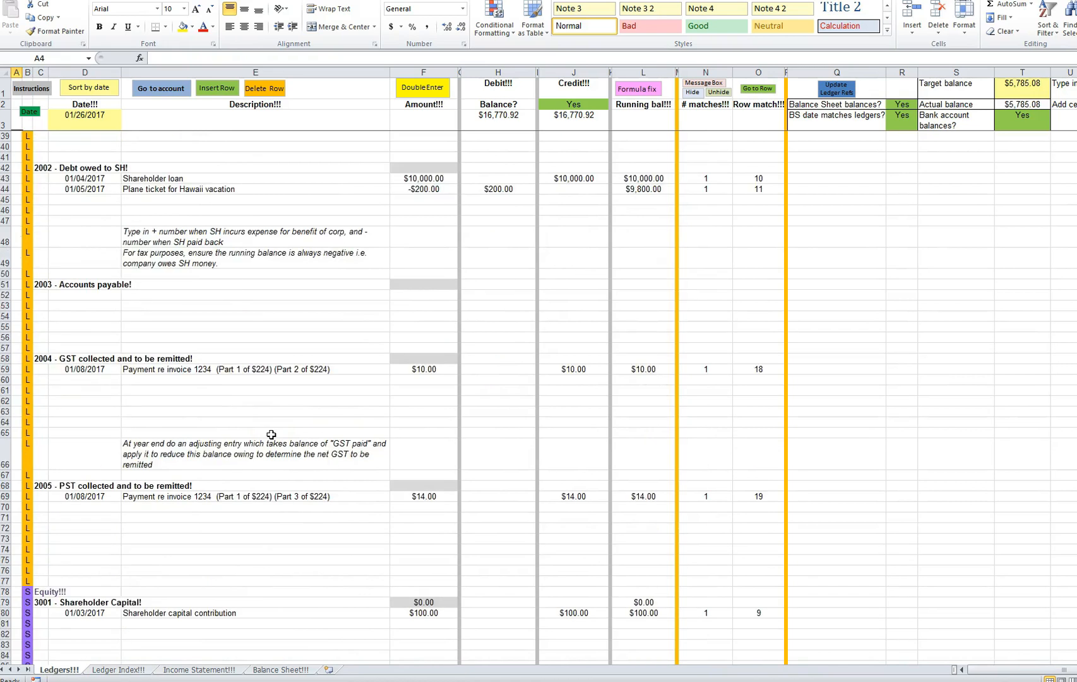
pyautogui.scroll(9, 271, 434)
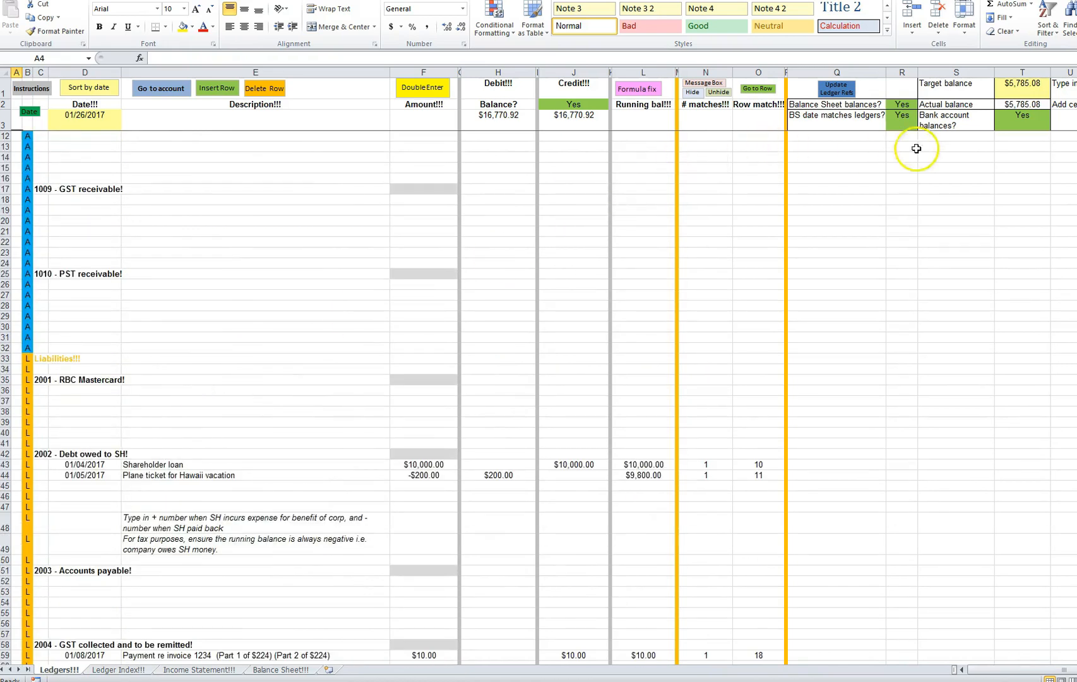
pyautogui.moveTo(95, 201); pyautogui.dragTo(84, 320)
pyautogui.click(229, 327)
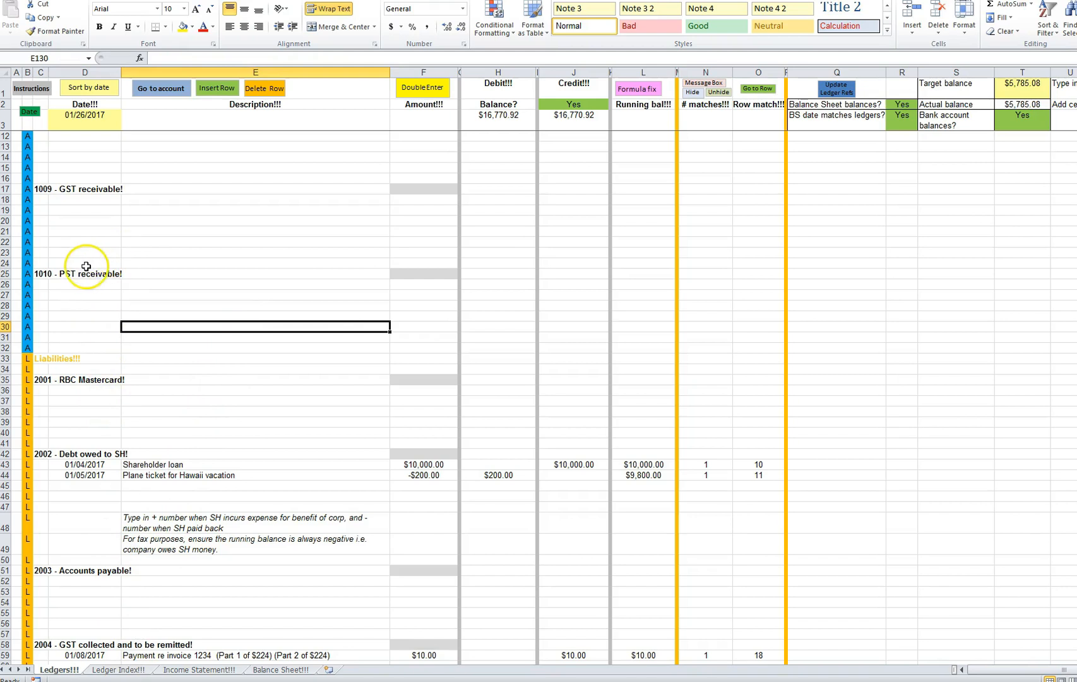
pyautogui.moveTo(85, 262); pyautogui.dragTo(87, 292)
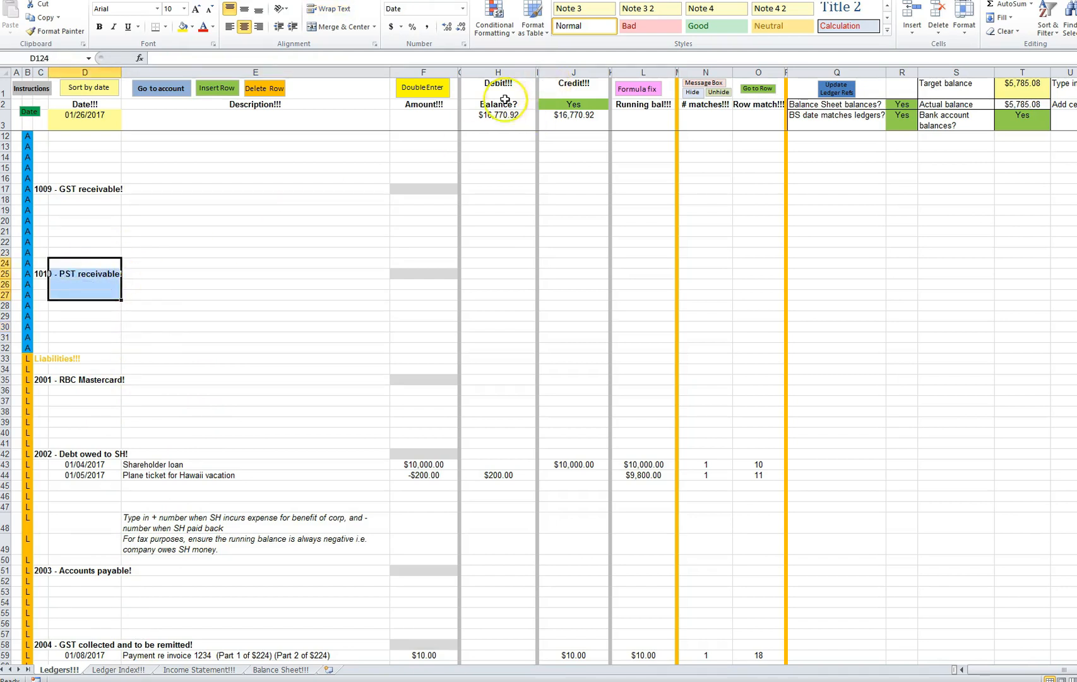
pyautogui.click(938, 28)
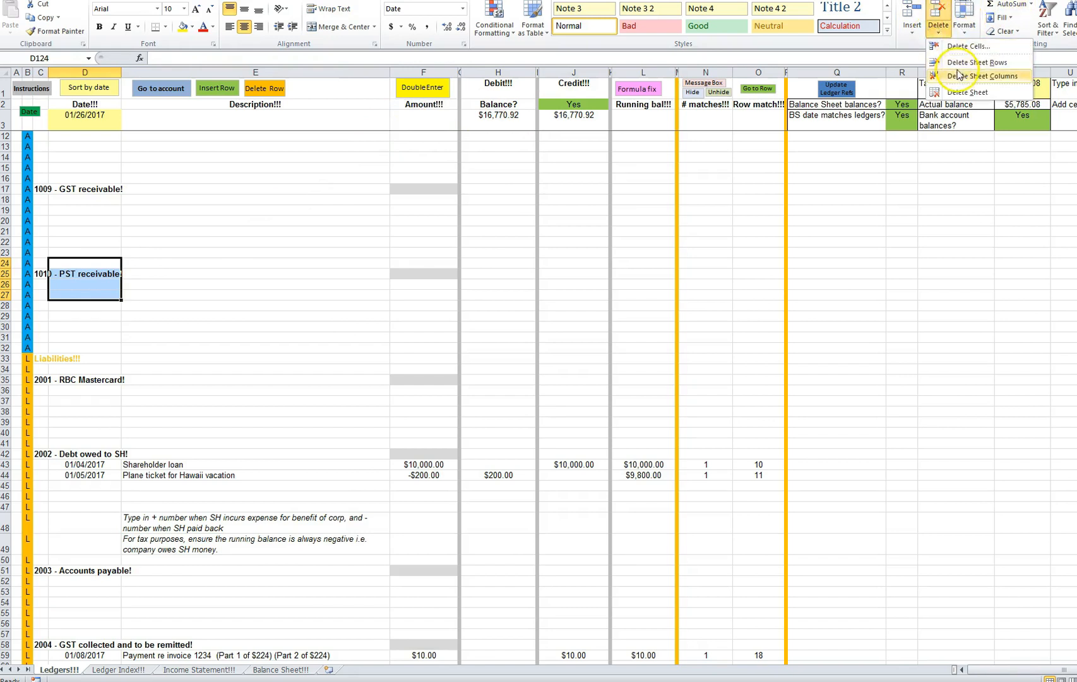
pyautogui.click(960, 66)
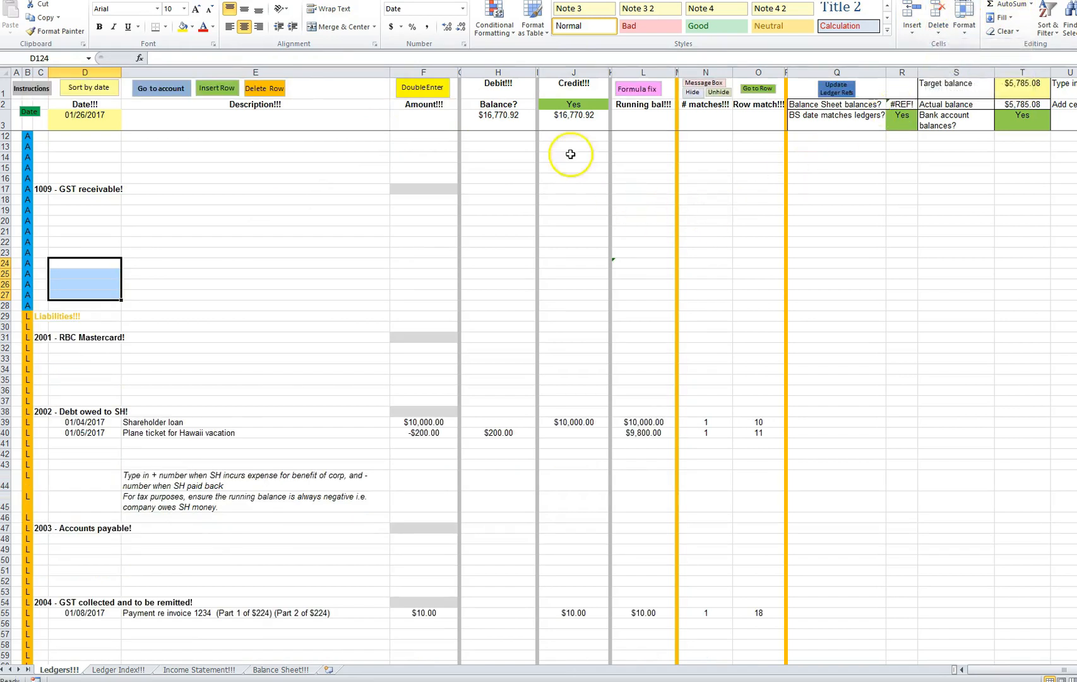
pyautogui.click(636, 88)
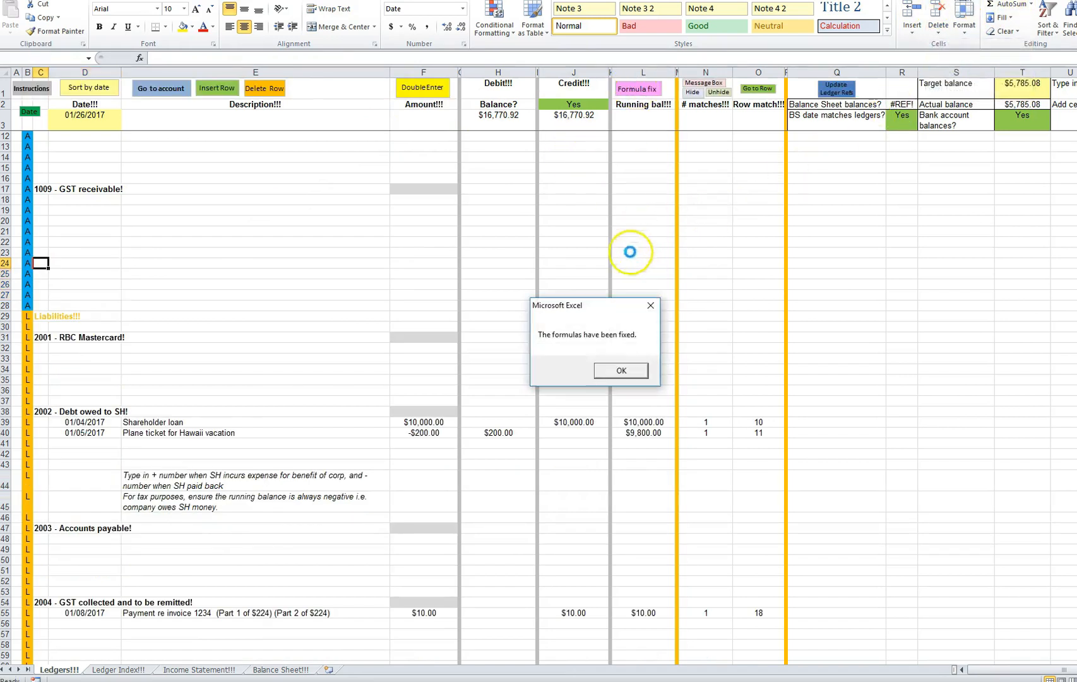
pyautogui.click(621, 371)
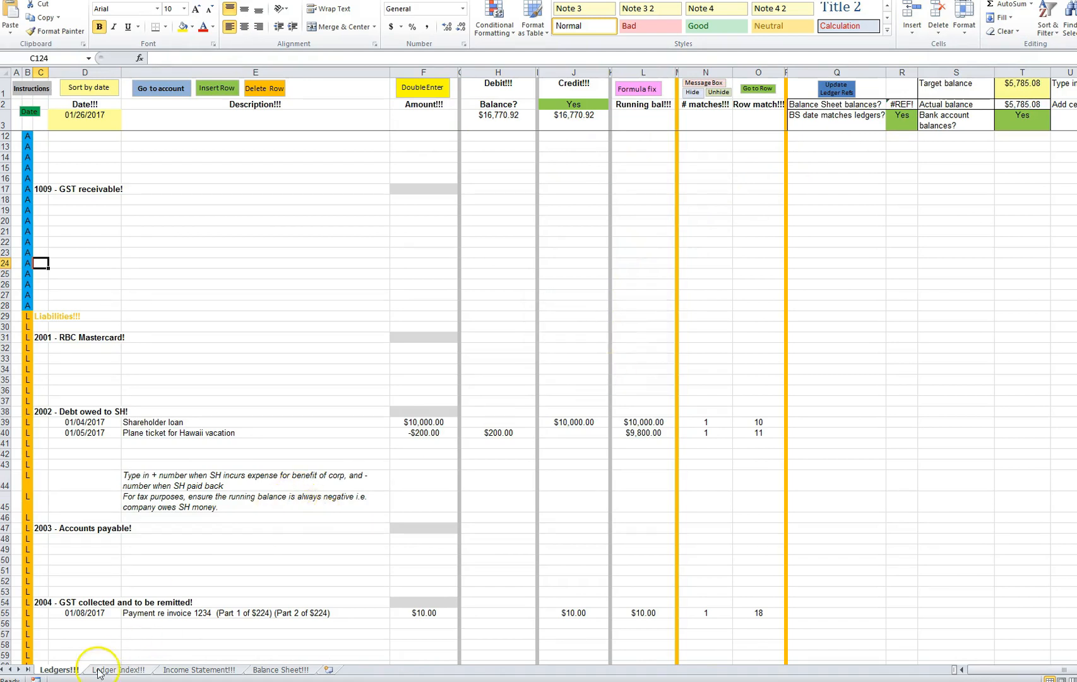
# Step: Delete the broken #REF! cell C16 from the Assets list in the Ledger Index, shifting the cells below up
pyautogui.click(119, 669)
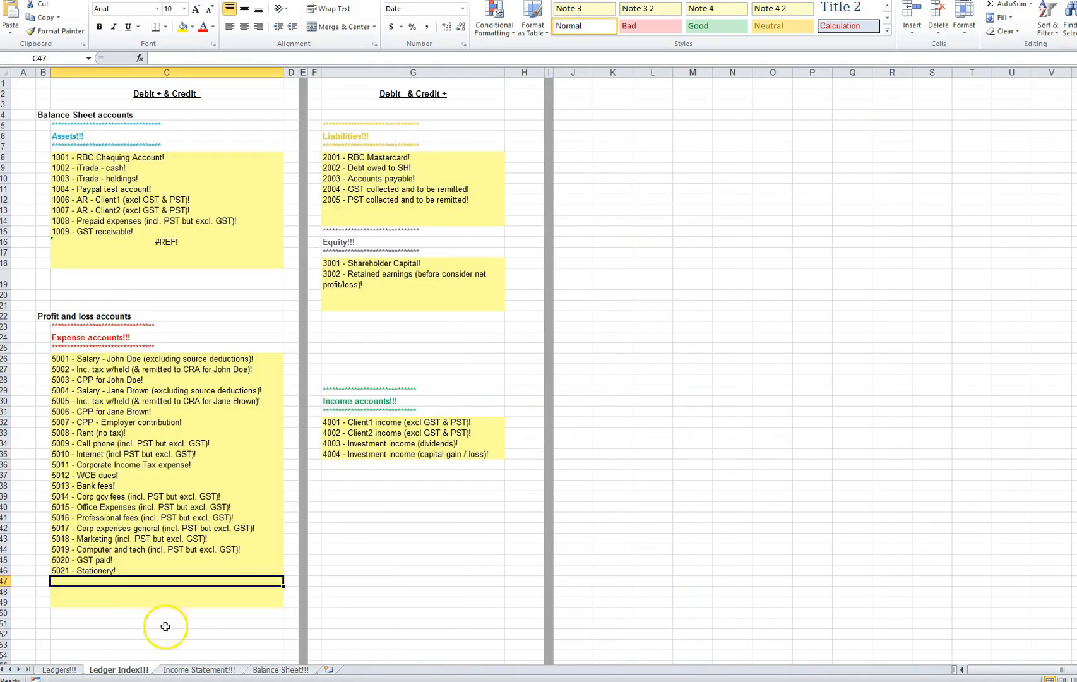
pyautogui.click(91, 242)
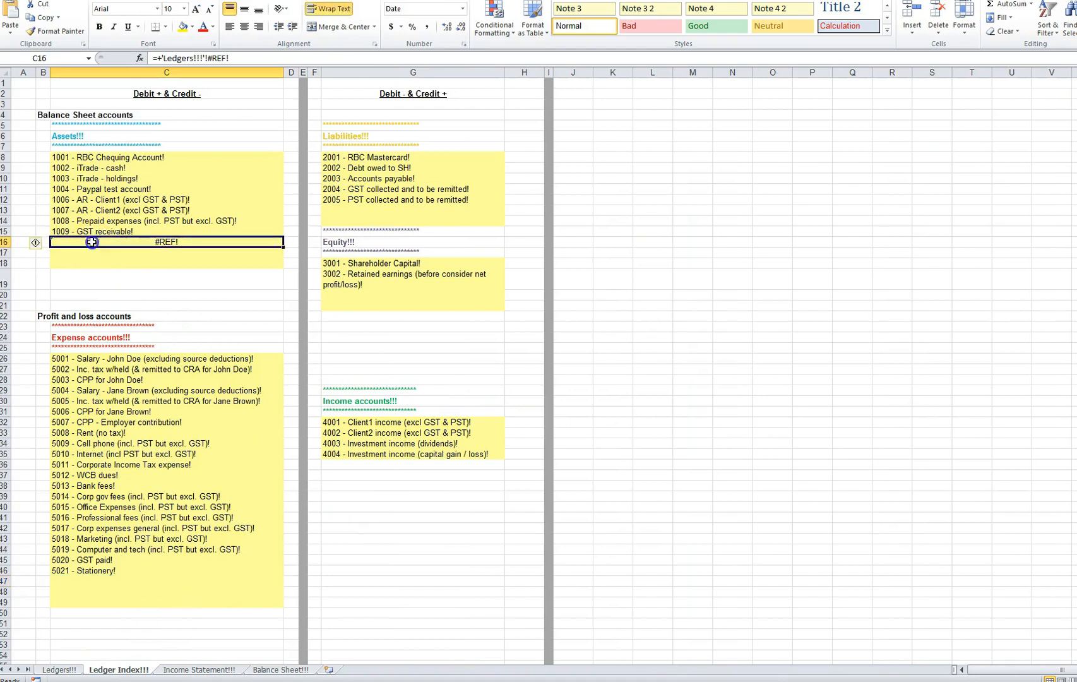
pyautogui.rightClick(146, 243)
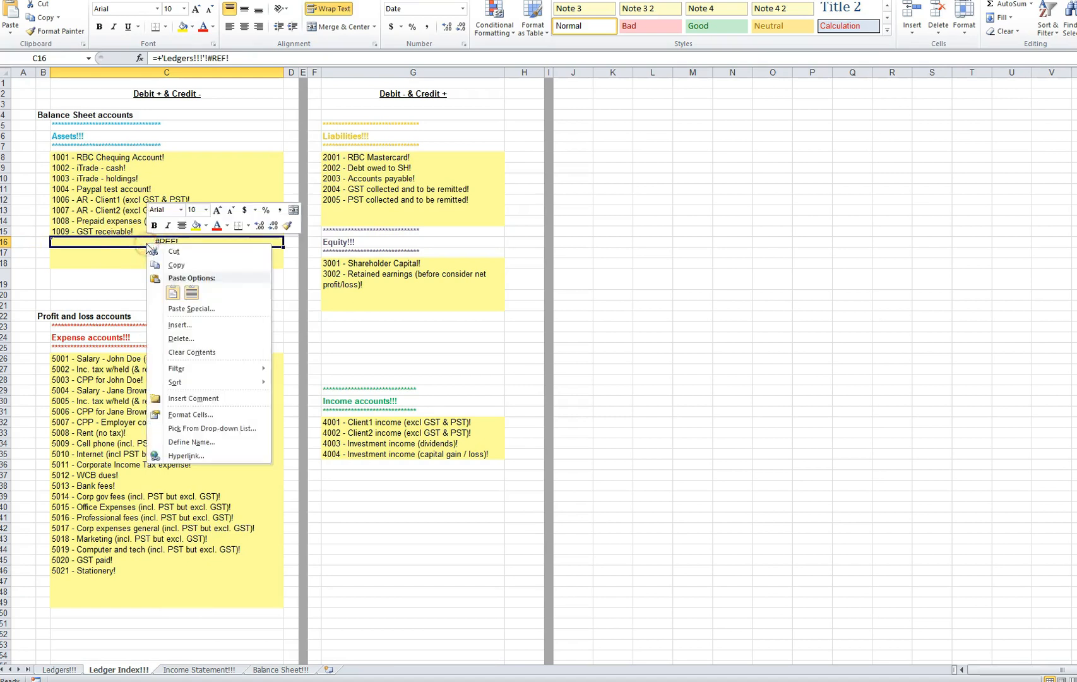
pyautogui.click(178, 339)
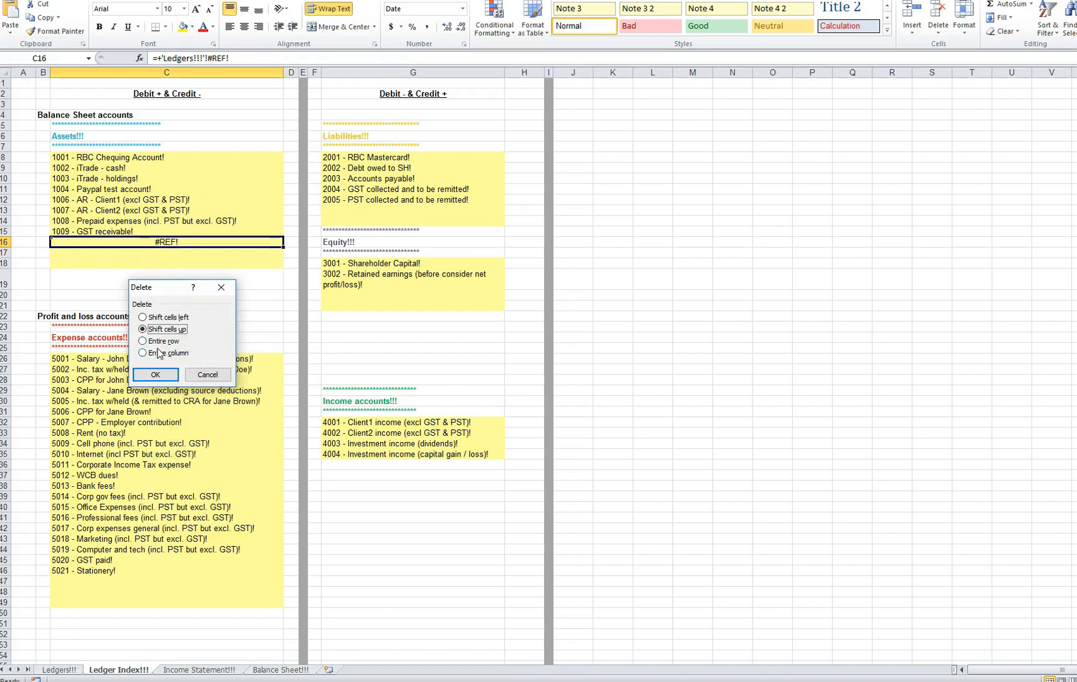
pyautogui.click(154, 375)
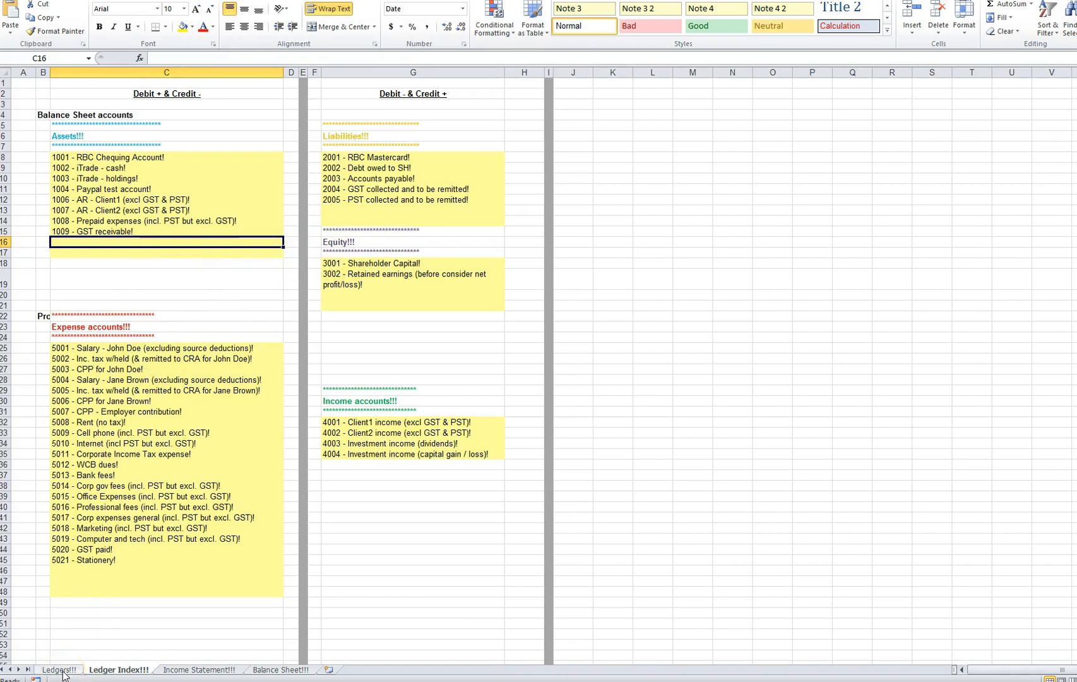
# Step: Check the accounts offered in the ledger's account selection list, and look through the liability, equity and expense accounts
pyautogui.click(63, 673)
pyautogui.click(159, 89)
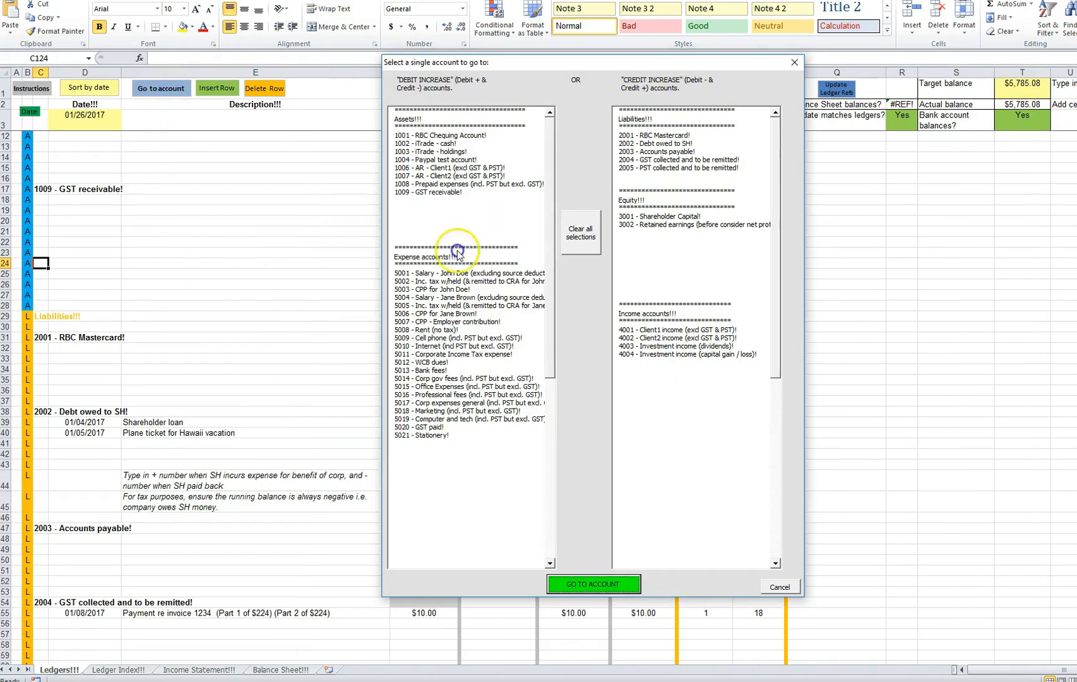
pyautogui.click(778, 587)
pyautogui.click(290, 379)
pyautogui.scroll(-9, 292, 386)
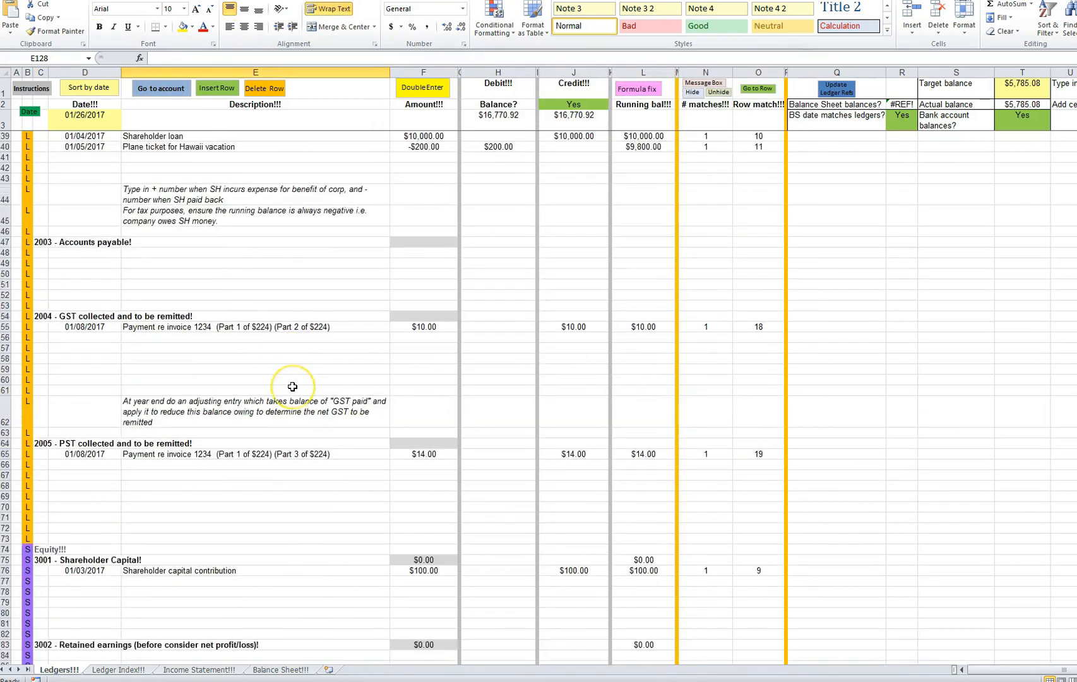
pyautogui.scroll(-20, 292, 386)
pyautogui.scroll(10, 294, 389)
pyautogui.scroll(-18, 296, 393)
pyautogui.scroll(-20, 298, 396)
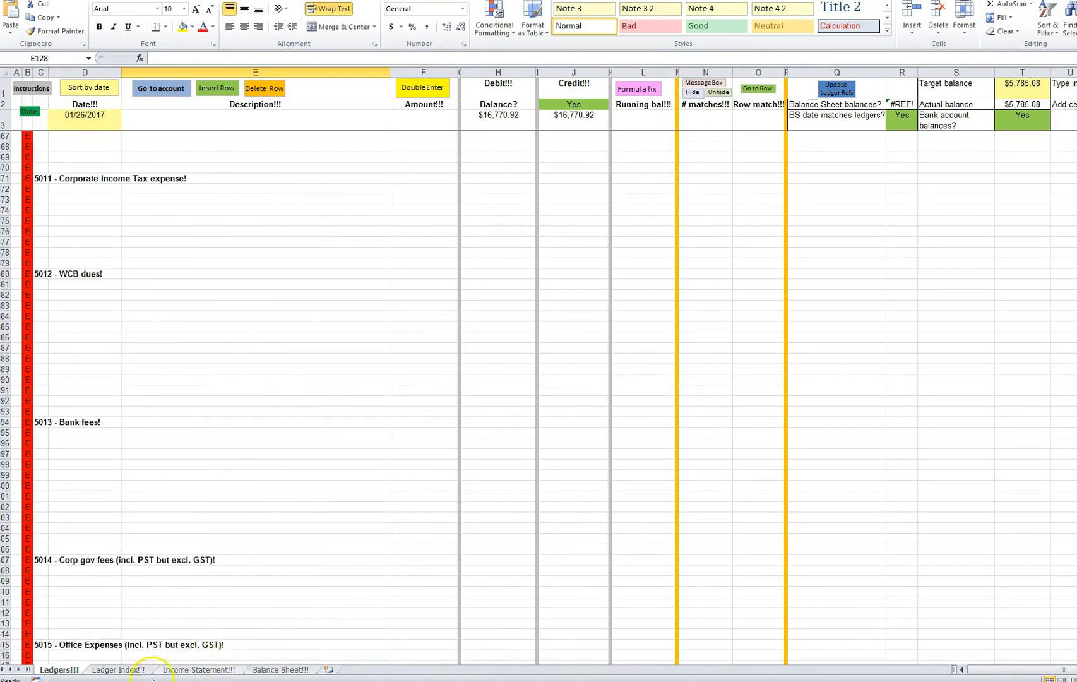
# Step: Review the Debit + & Credit - and Debit - & Credit + account groups in the Ledger Index
pyautogui.click(120, 669)
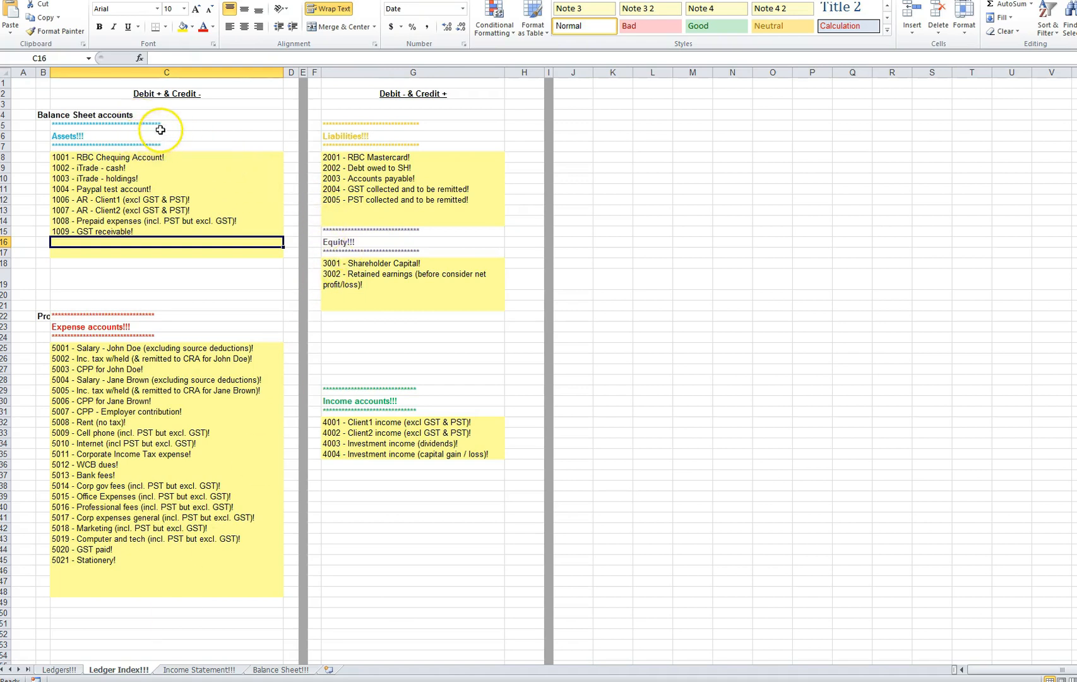
pyautogui.click(168, 93)
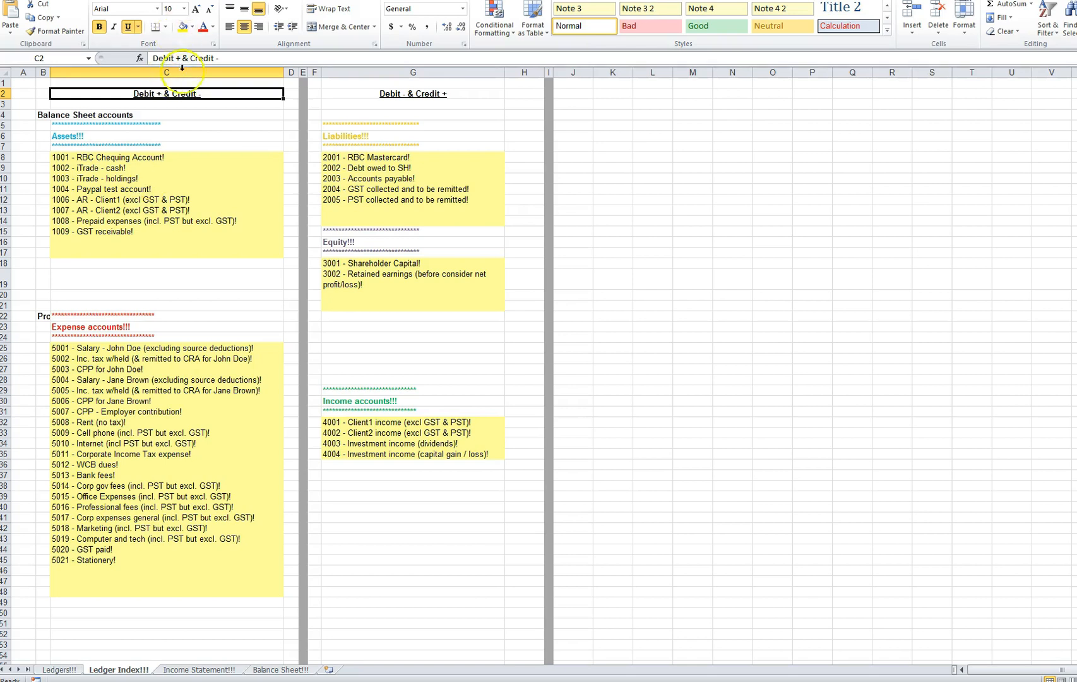
pyautogui.click(412, 94)
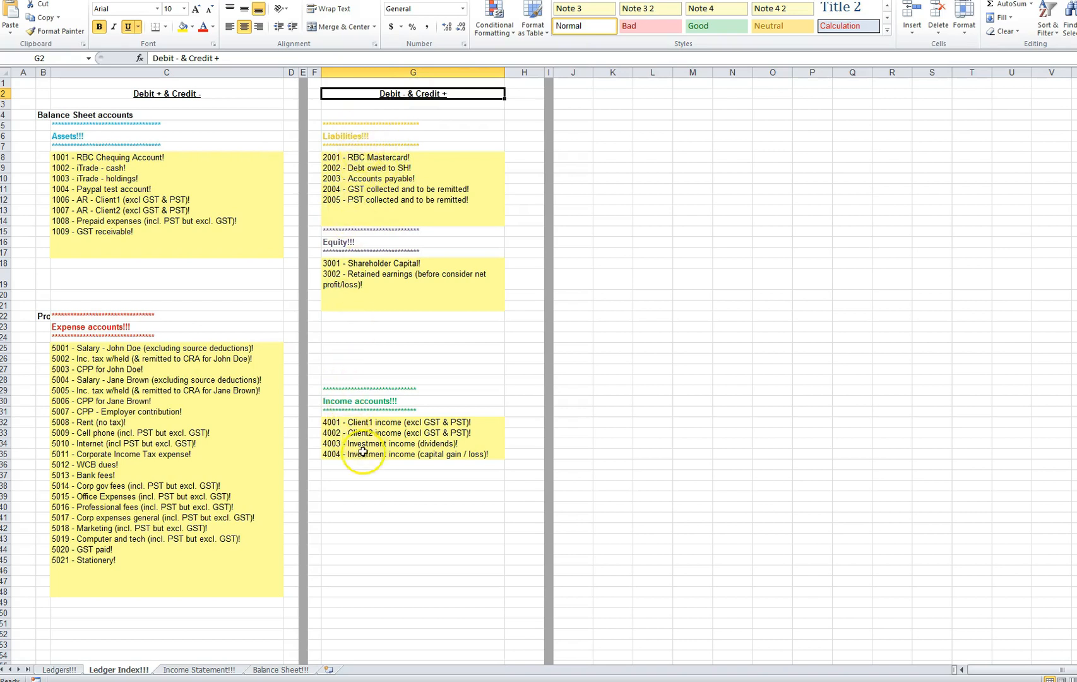
pyautogui.click(356, 495)
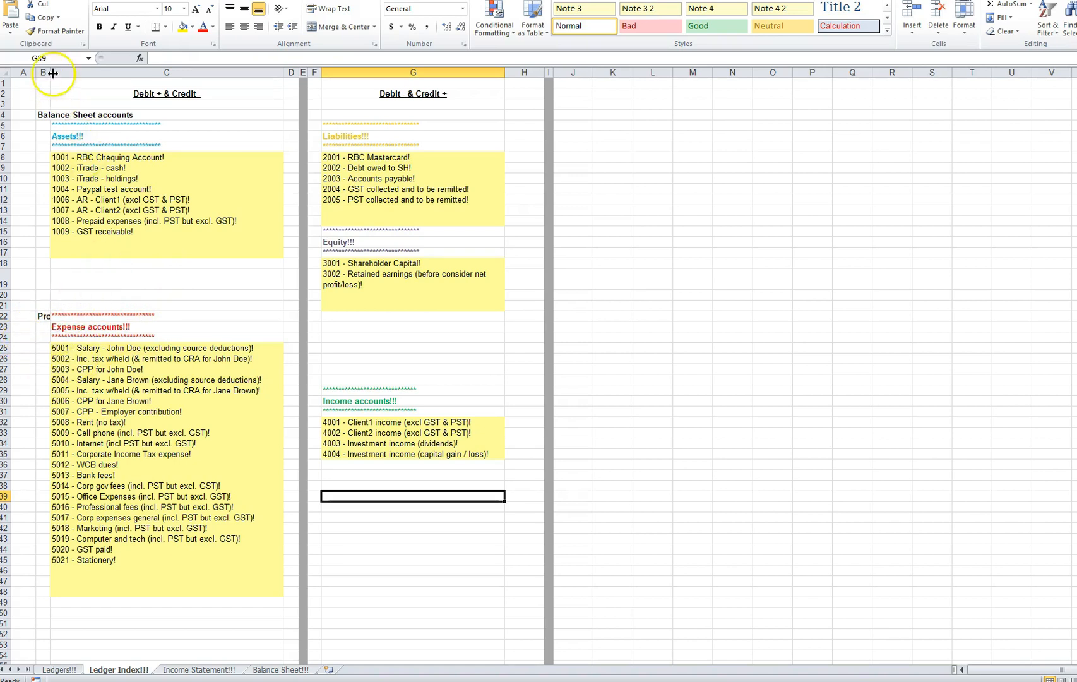
# Step: Move the Profit and loss accounts heading in the Ledger Index from B22 up to B21
pyautogui.click(42, 319)
pyautogui.moveTo(41, 281); pyautogui.dragTo(75, 278)
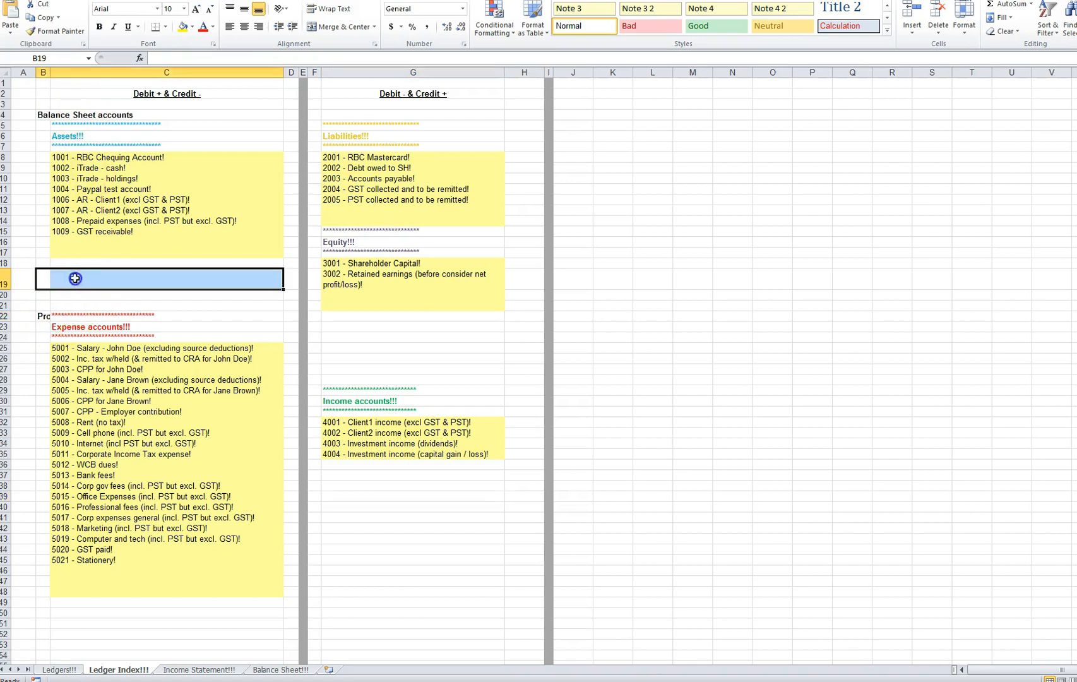
pyautogui.click(41, 316)
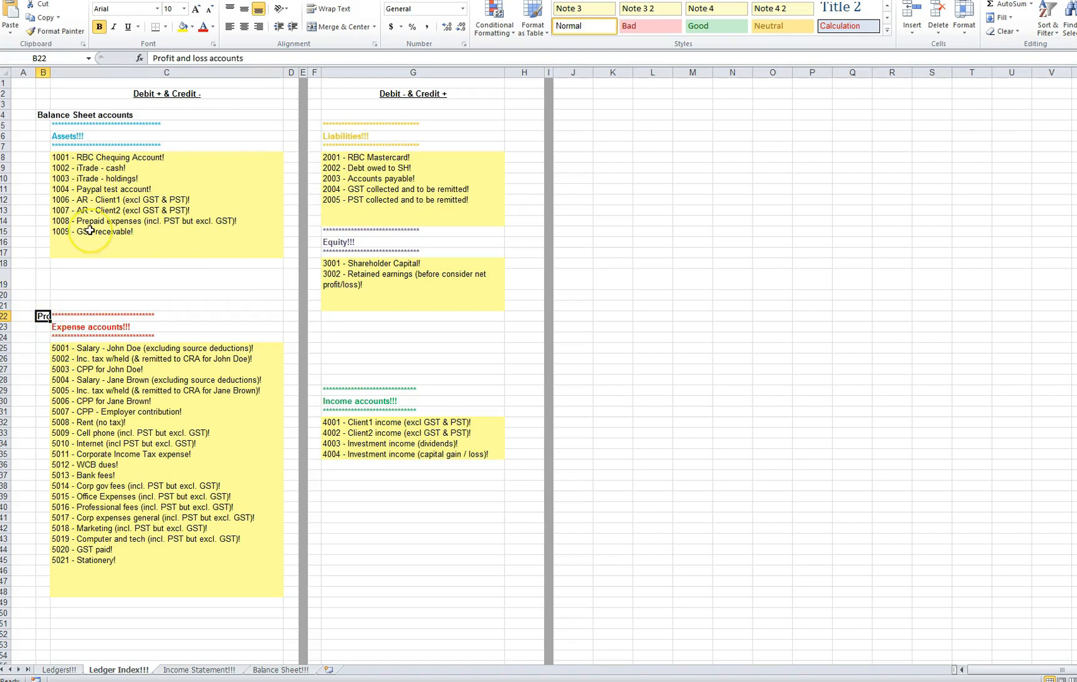
pyautogui.press('Up')
pyautogui.write('Profit and loss accounts')
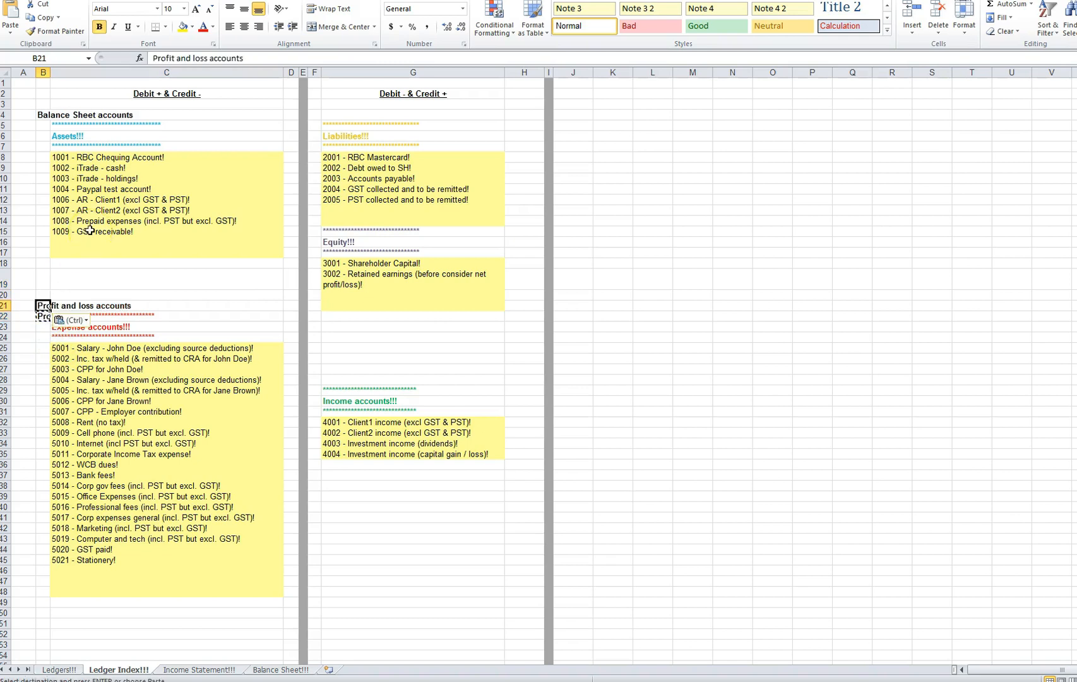
pyautogui.press('Delete')
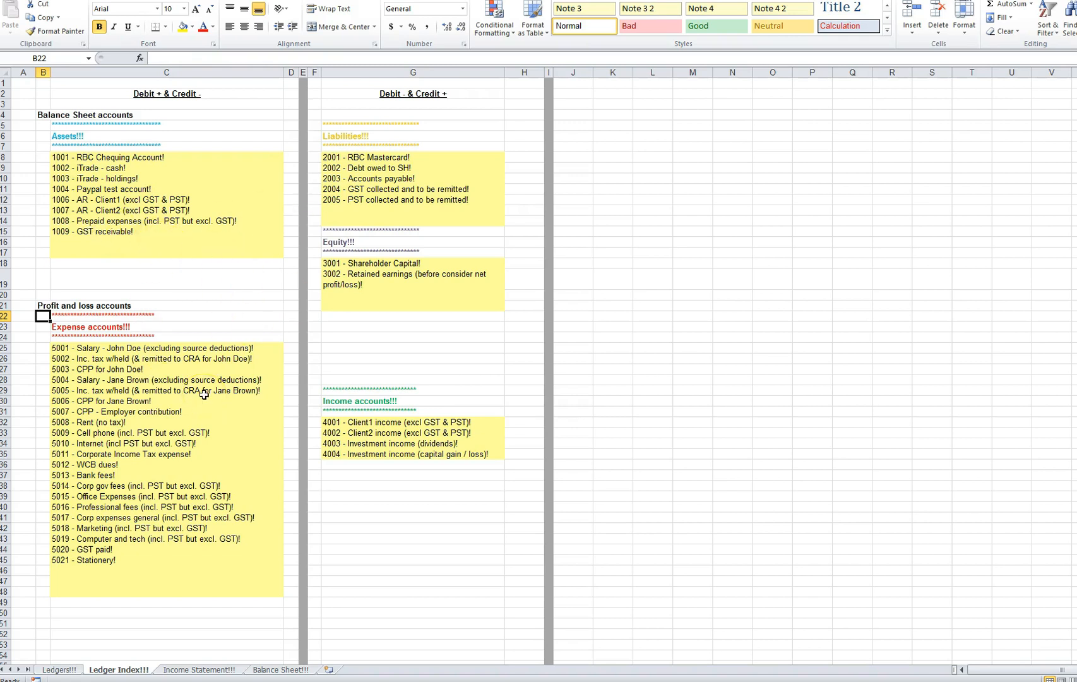
# Step: Clear the #REF! account name and balance in cells C16 and D16 of the Balance Sheet's assets
pyautogui.click(60, 672)
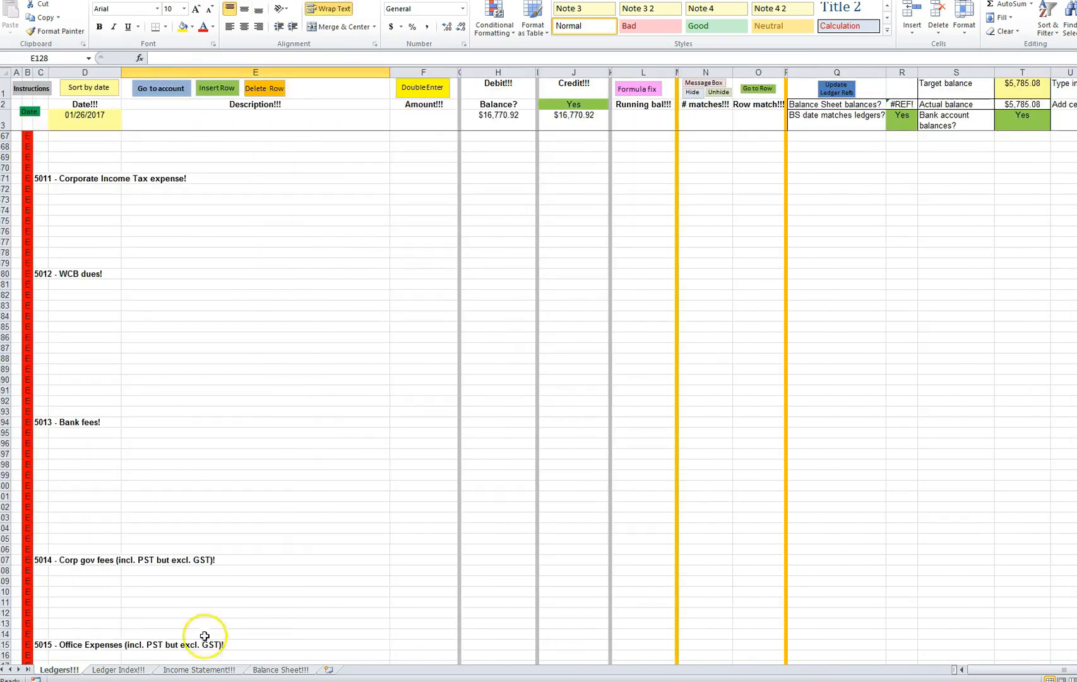
pyautogui.click(197, 669)
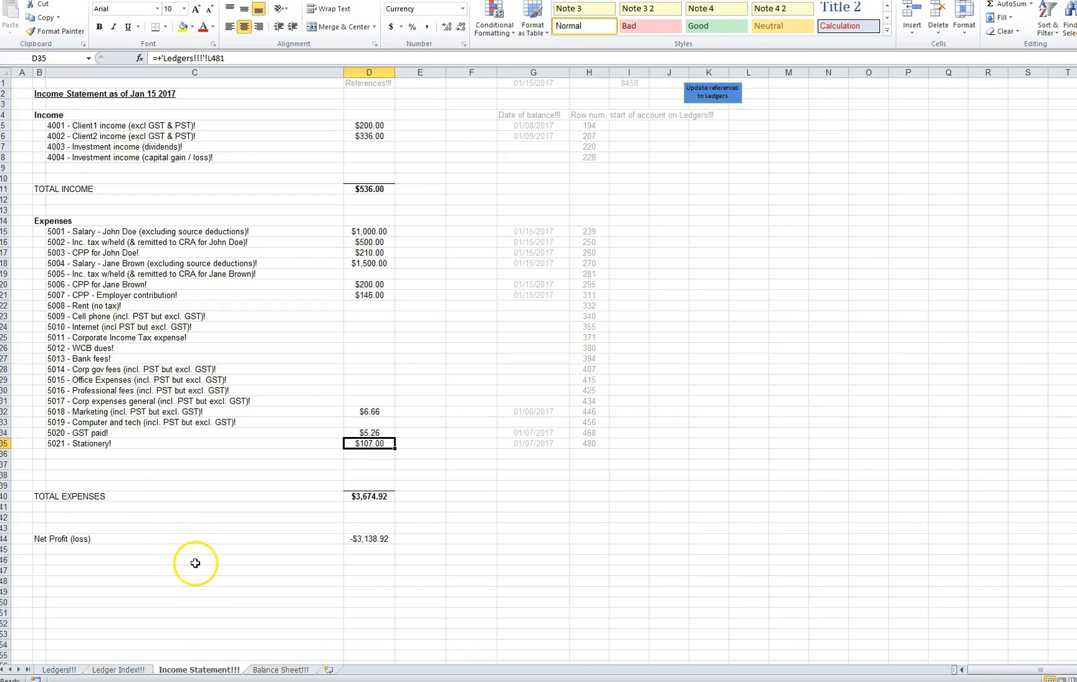
pyautogui.click(282, 670)
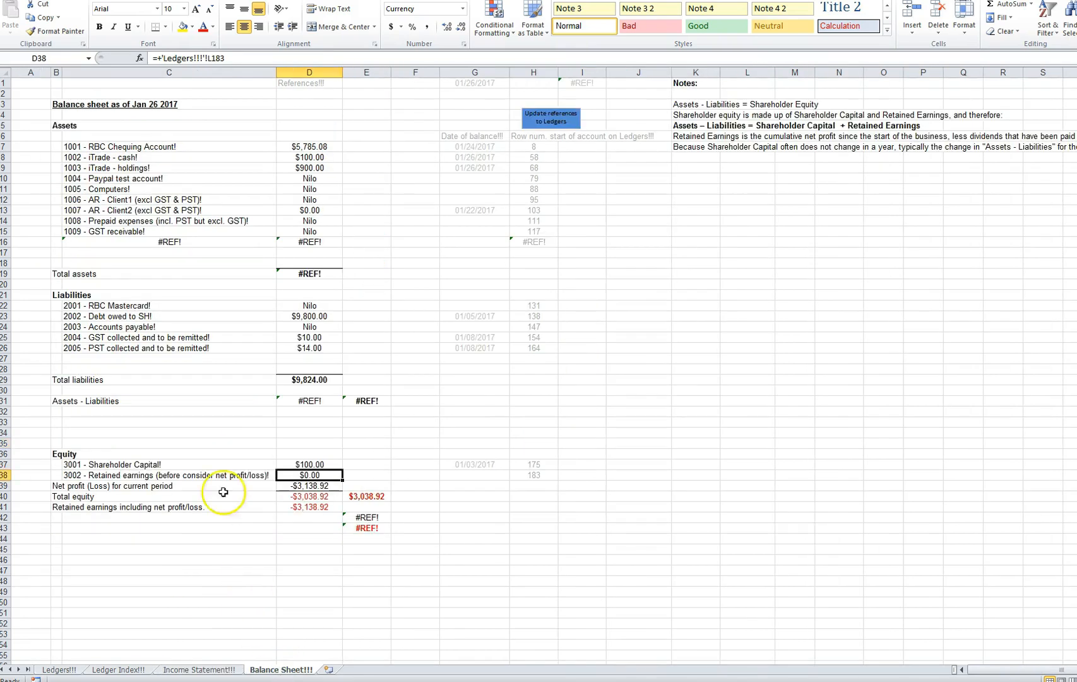
pyautogui.click(169, 243)
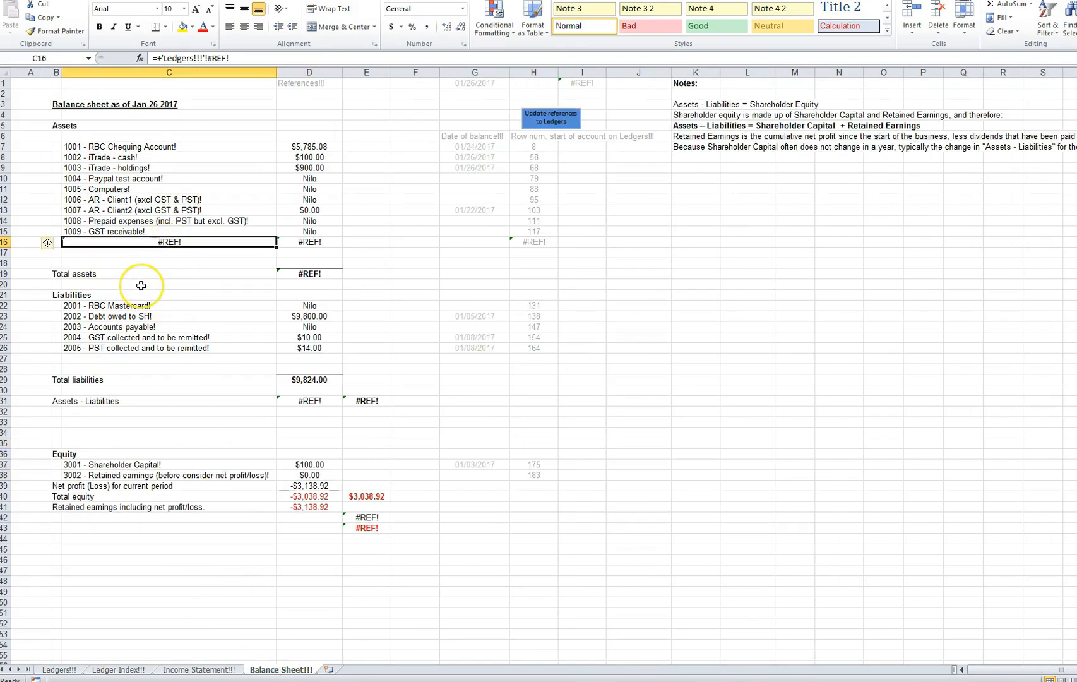
pyautogui.press('Delete')
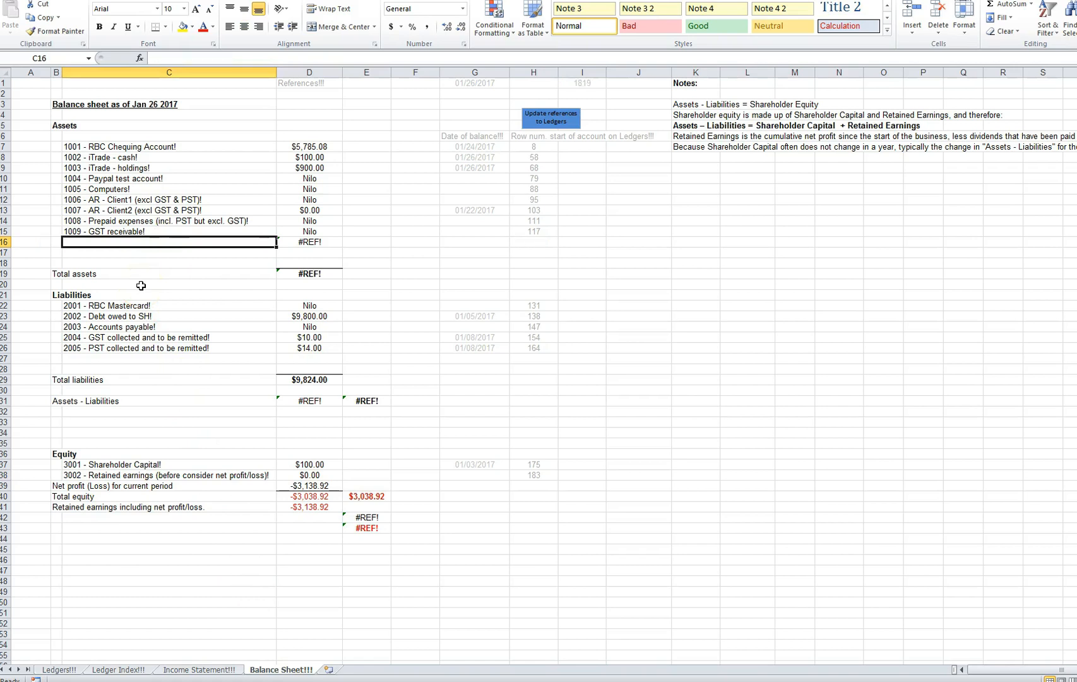
pyautogui.press('Right')
pyautogui.press('Delete')
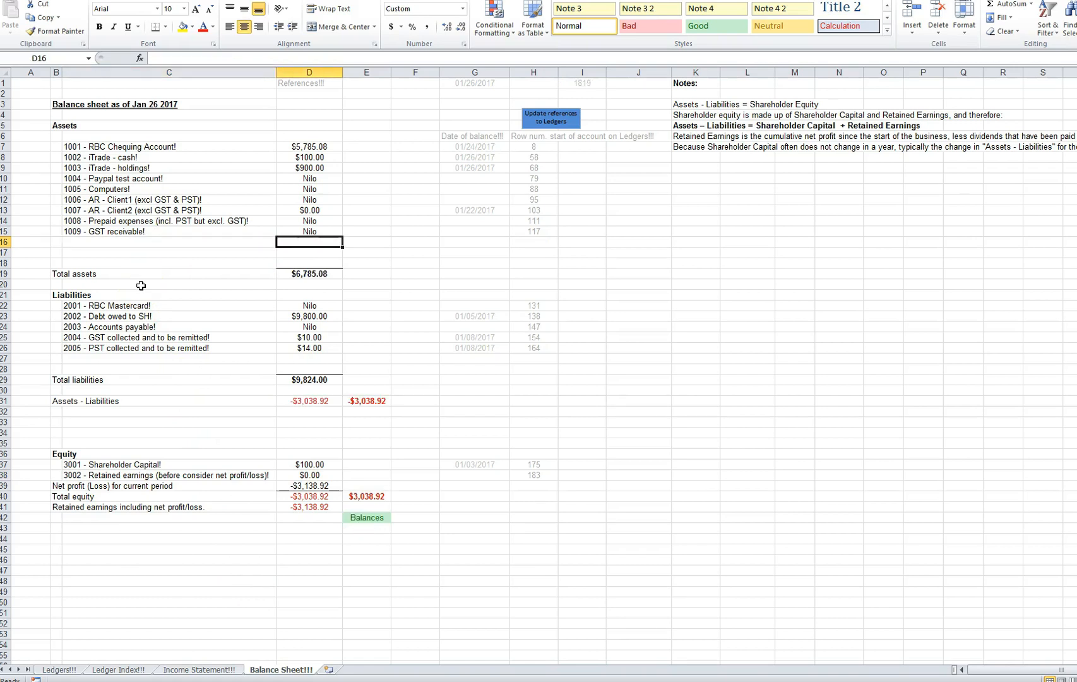
# Step: Update the Income Statement's references to the ledgers, and inspect the Balance Sheet's net profit (loss) formula for the current period
pyautogui.click(198, 671)
pyautogui.moveTo(57, 232); pyautogui.dragTo(79, 443)
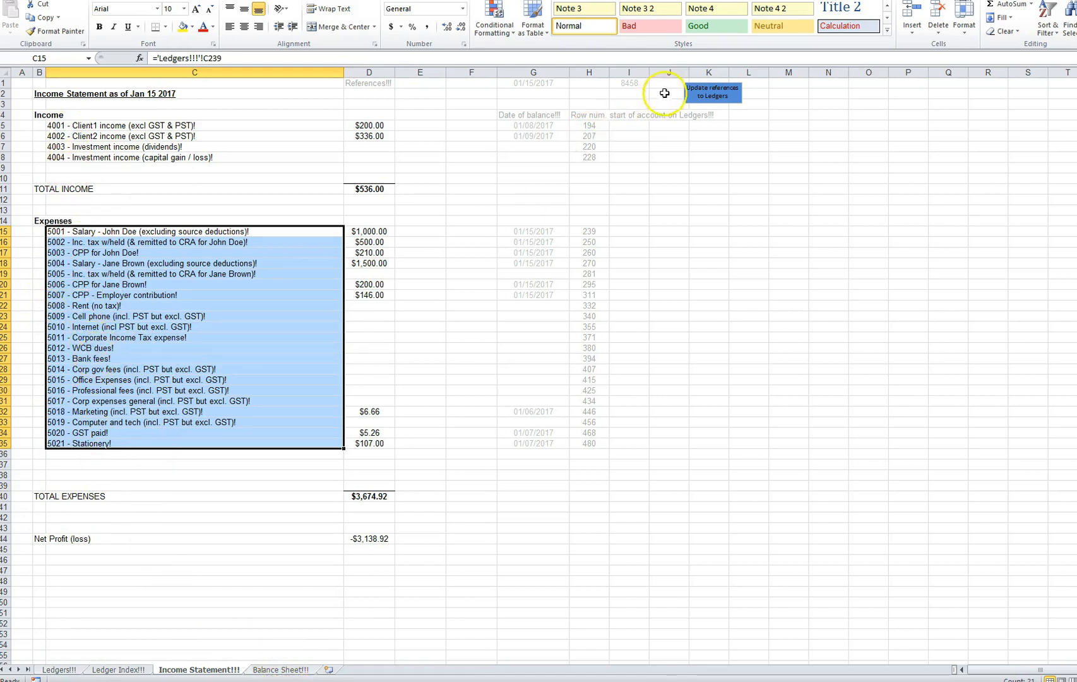
pyautogui.click(709, 93)
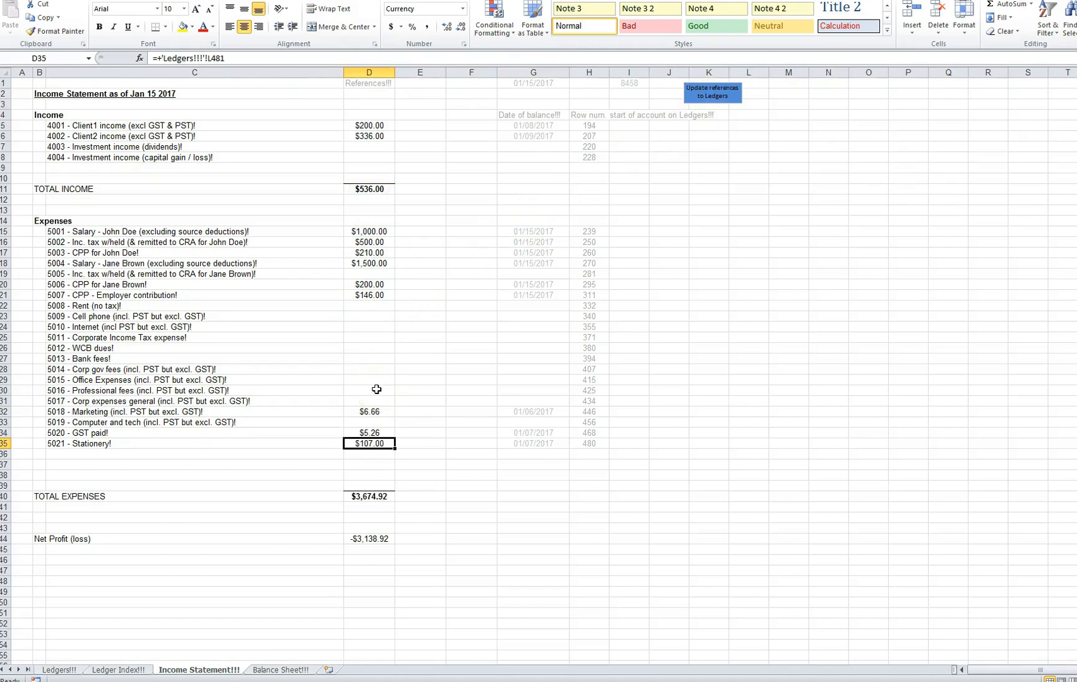
pyautogui.click(289, 673)
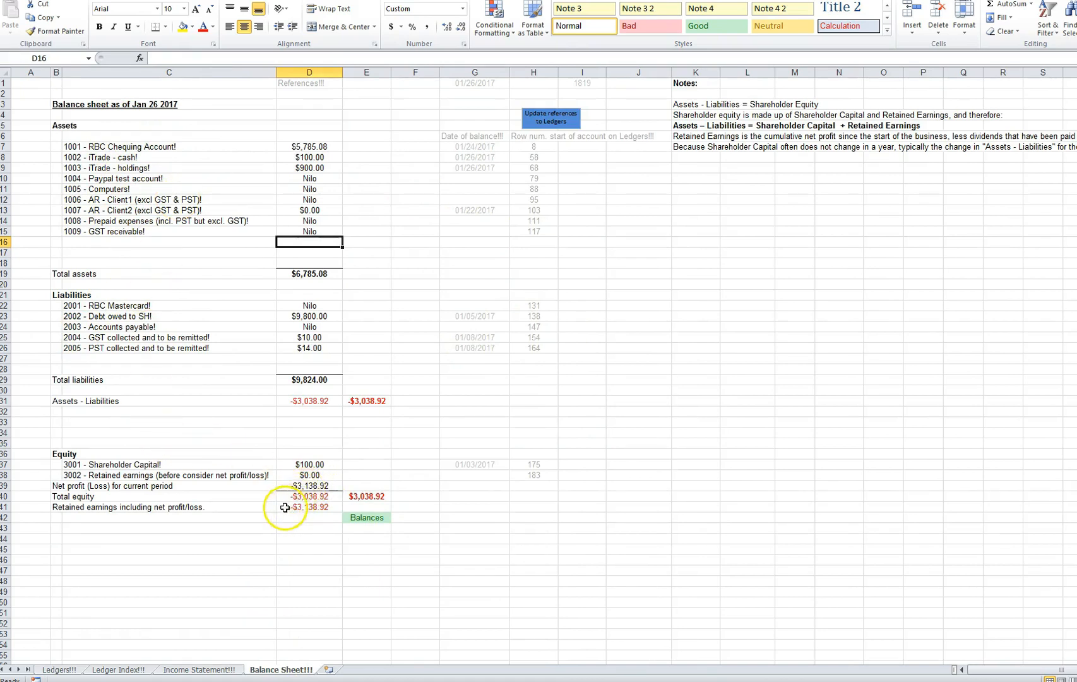
pyautogui.click(301, 484)
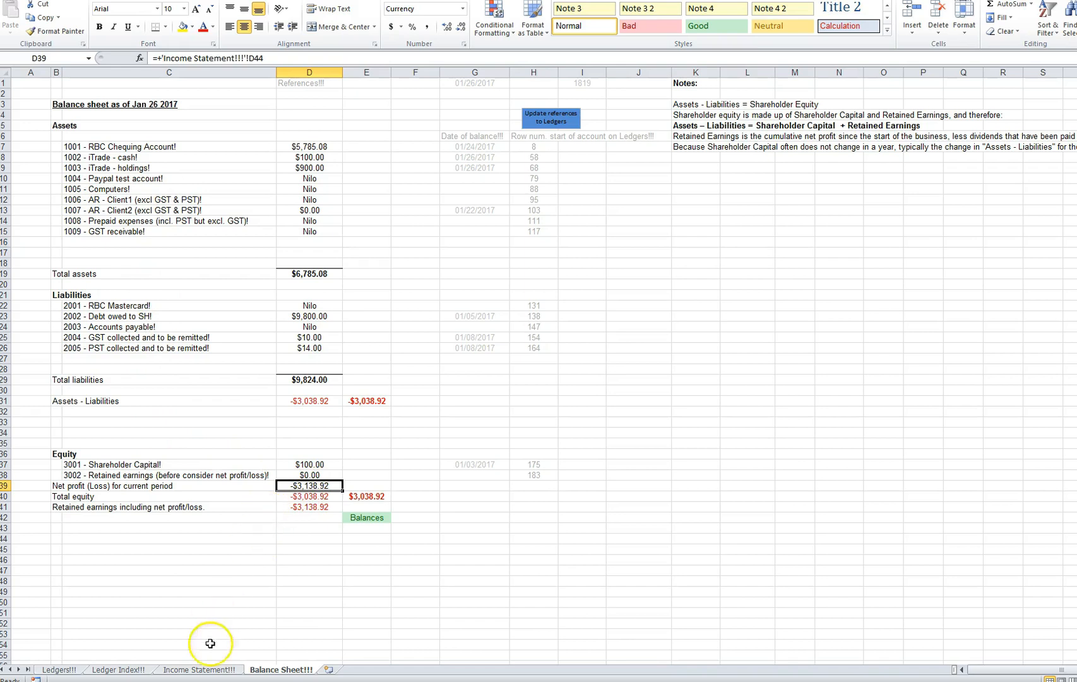
# Step: Inspect the net profit (loss) formula in cell D44 of the Income Statement, and return to the Balance Sheet
pyautogui.click(196, 670)
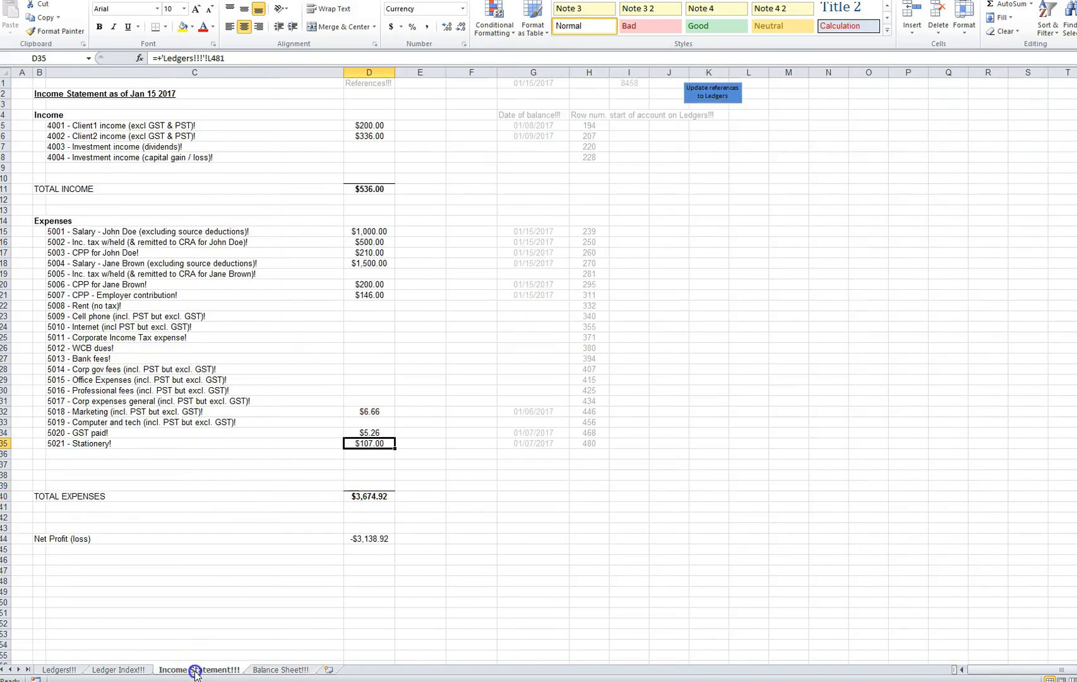
pyautogui.click(379, 539)
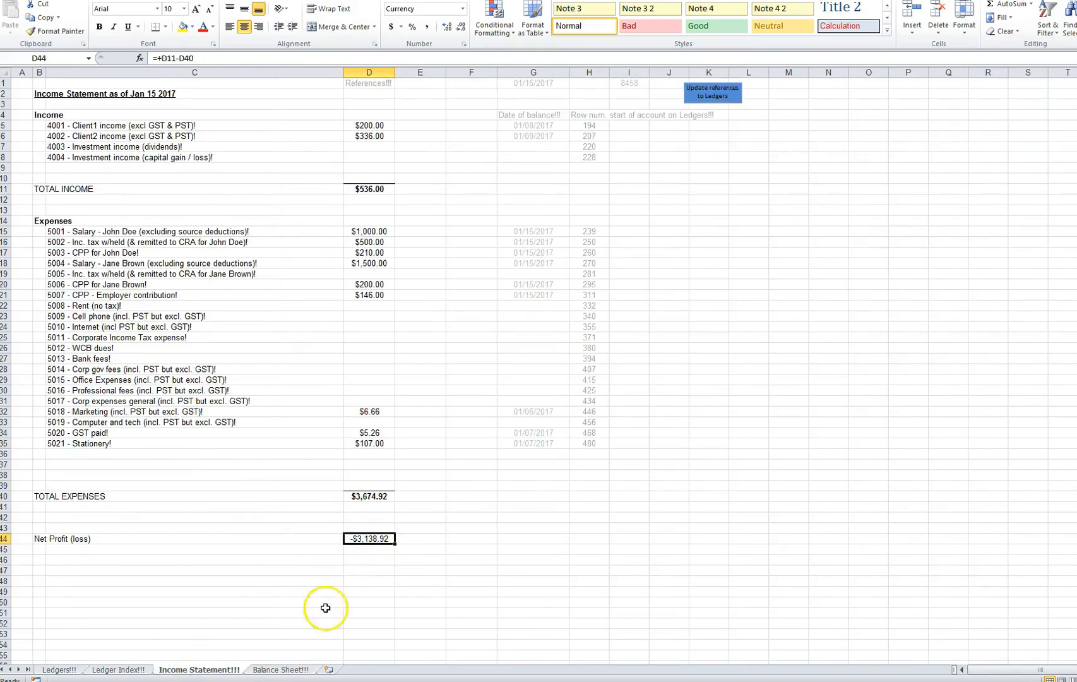
pyautogui.click(272, 670)
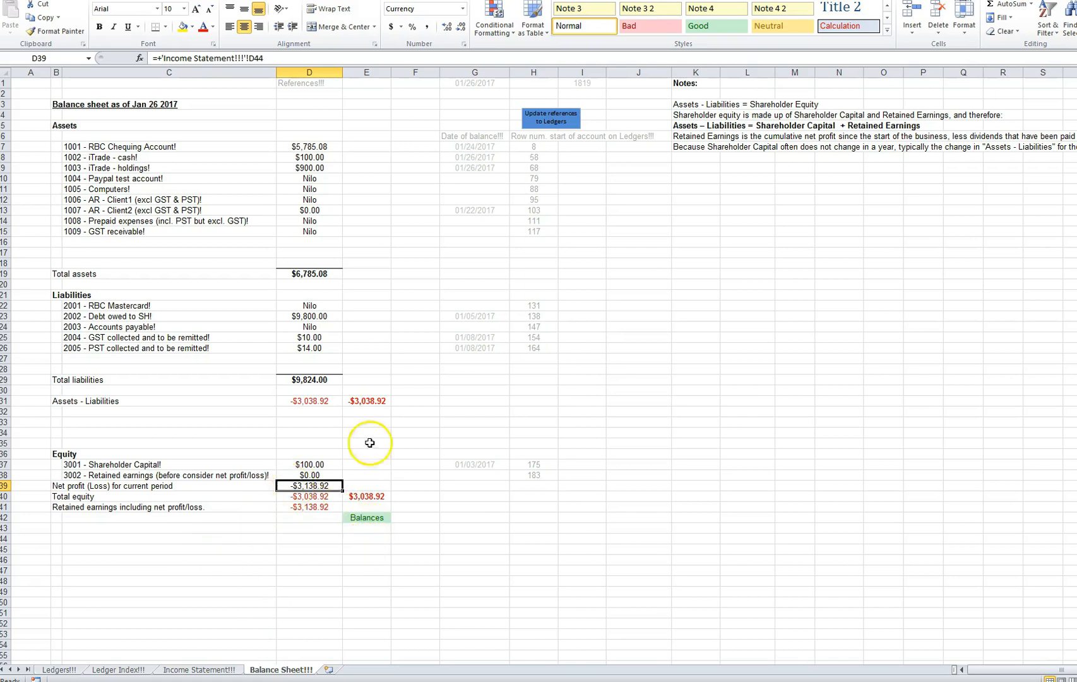
# Step: Update the Balance Sheet's references to the ledgers, and review the statement from its heading through the equity section
pyautogui.click(547, 117)
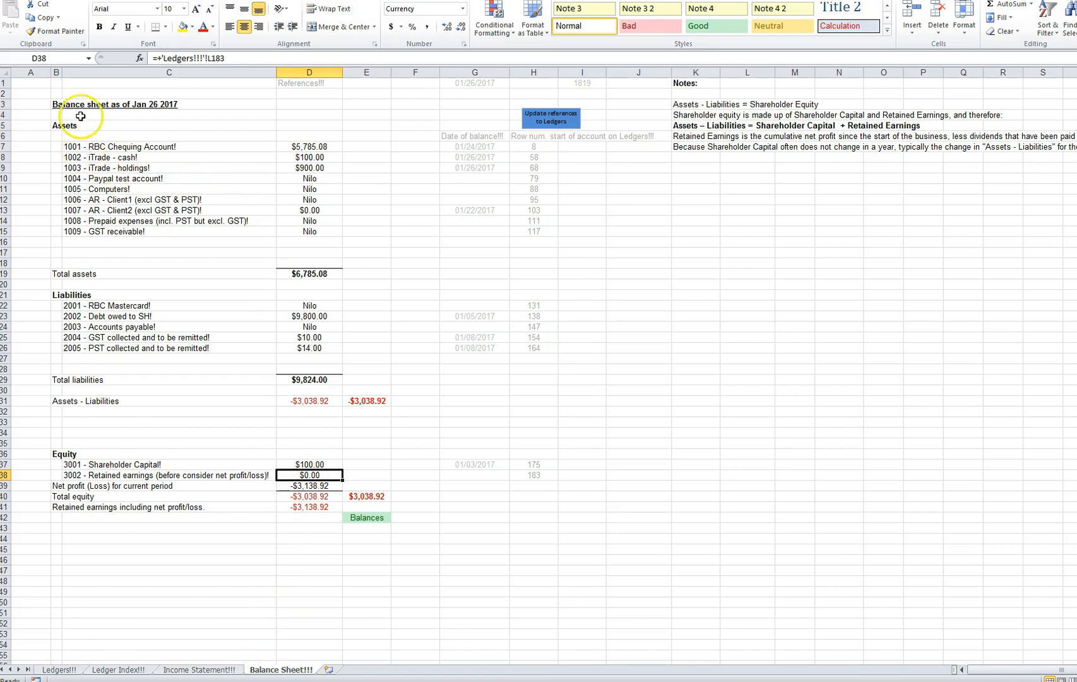
pyautogui.moveTo(53, 94); pyautogui.dragTo(404, 532)
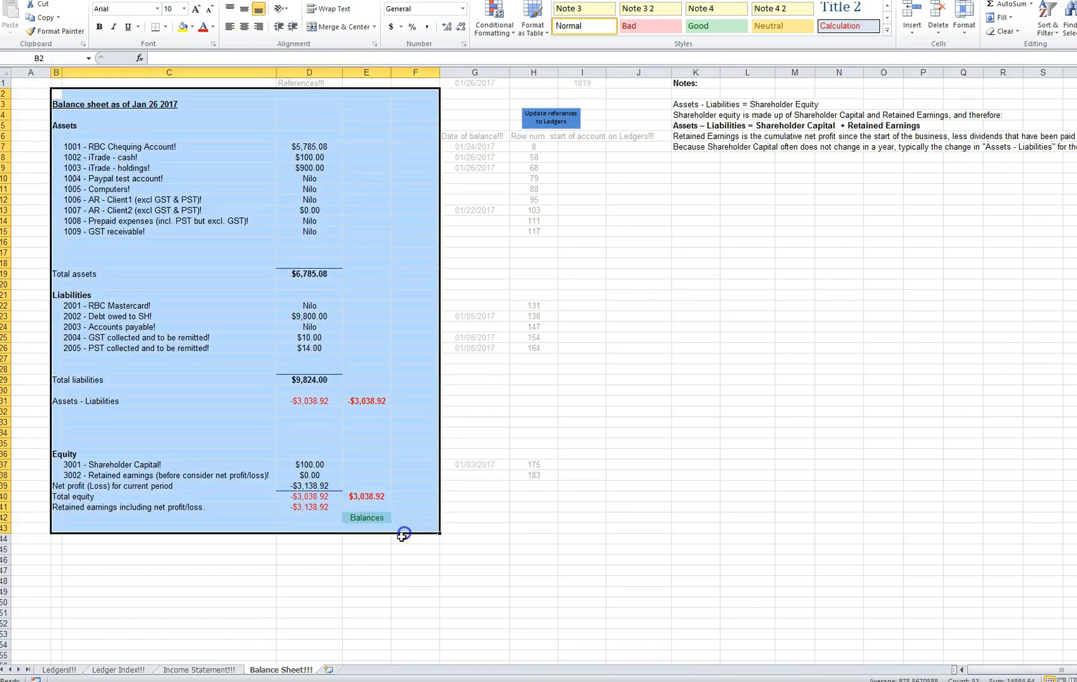
pyautogui.click(228, 591)
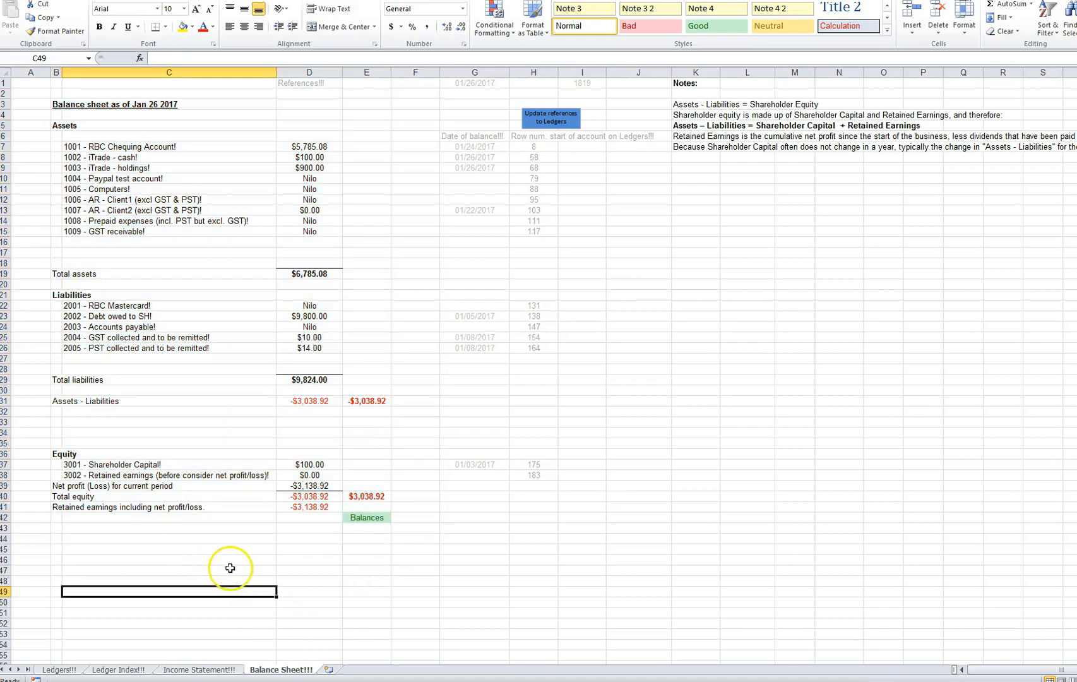
# Step: Review the Ledgers sheet from the liability accounts up to the RBC Chequing Account and iTrade cash entries
pyautogui.click(60, 670)
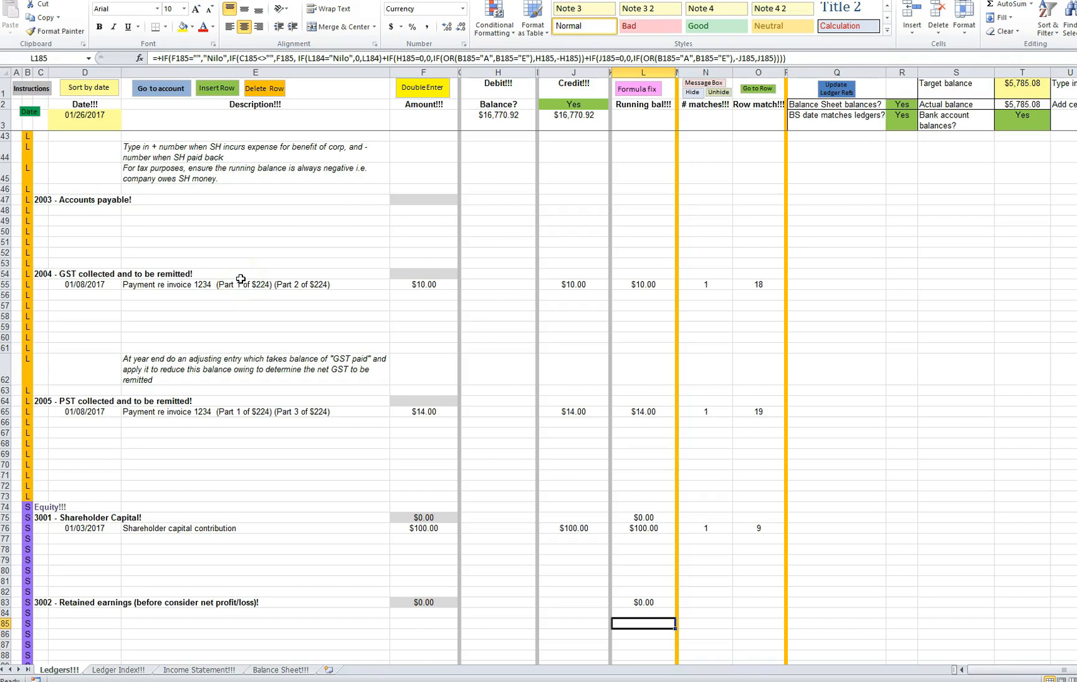
pyautogui.click(165, 273)
pyautogui.scroll(8, 164, 270)
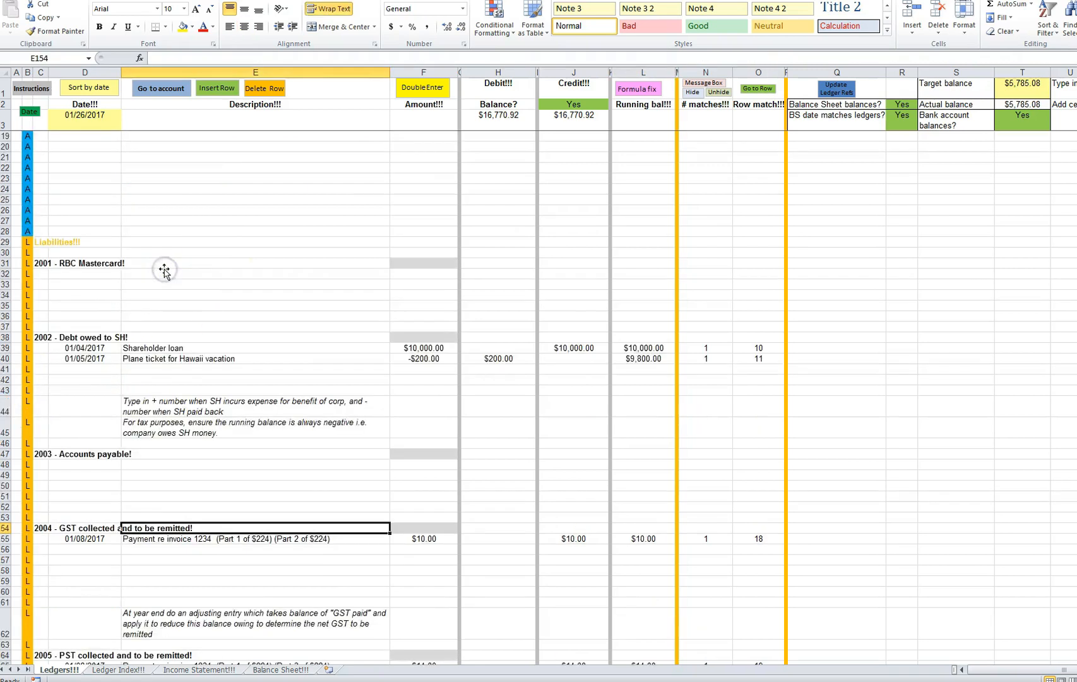
pyautogui.scroll(20, 164, 270)
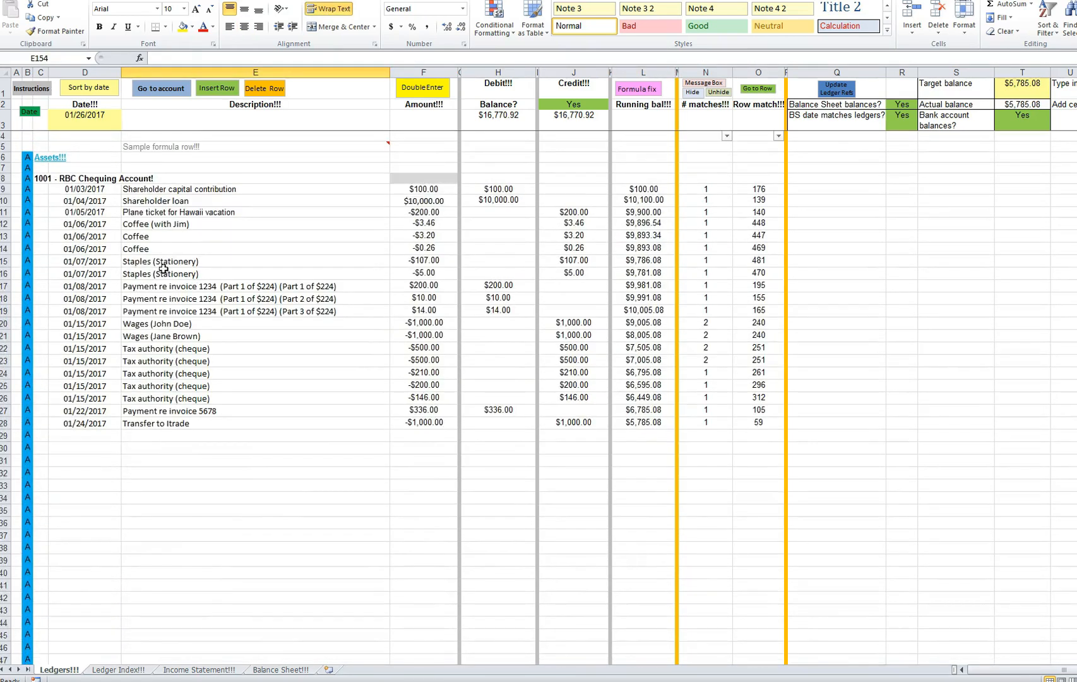
pyautogui.scroll(-5, 183, 454)
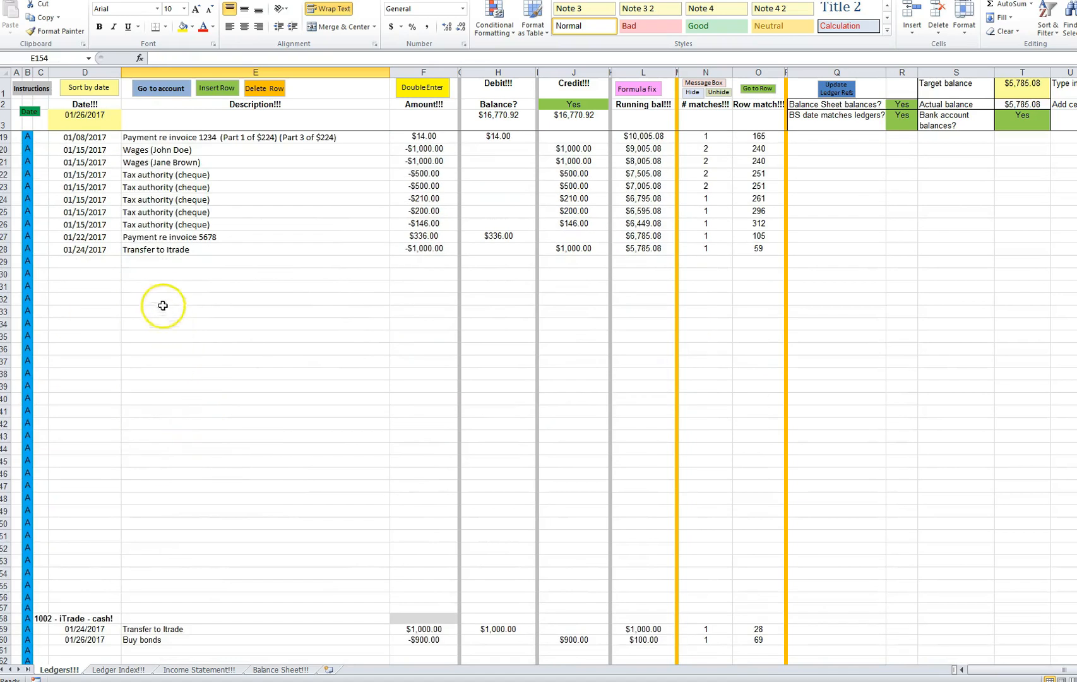